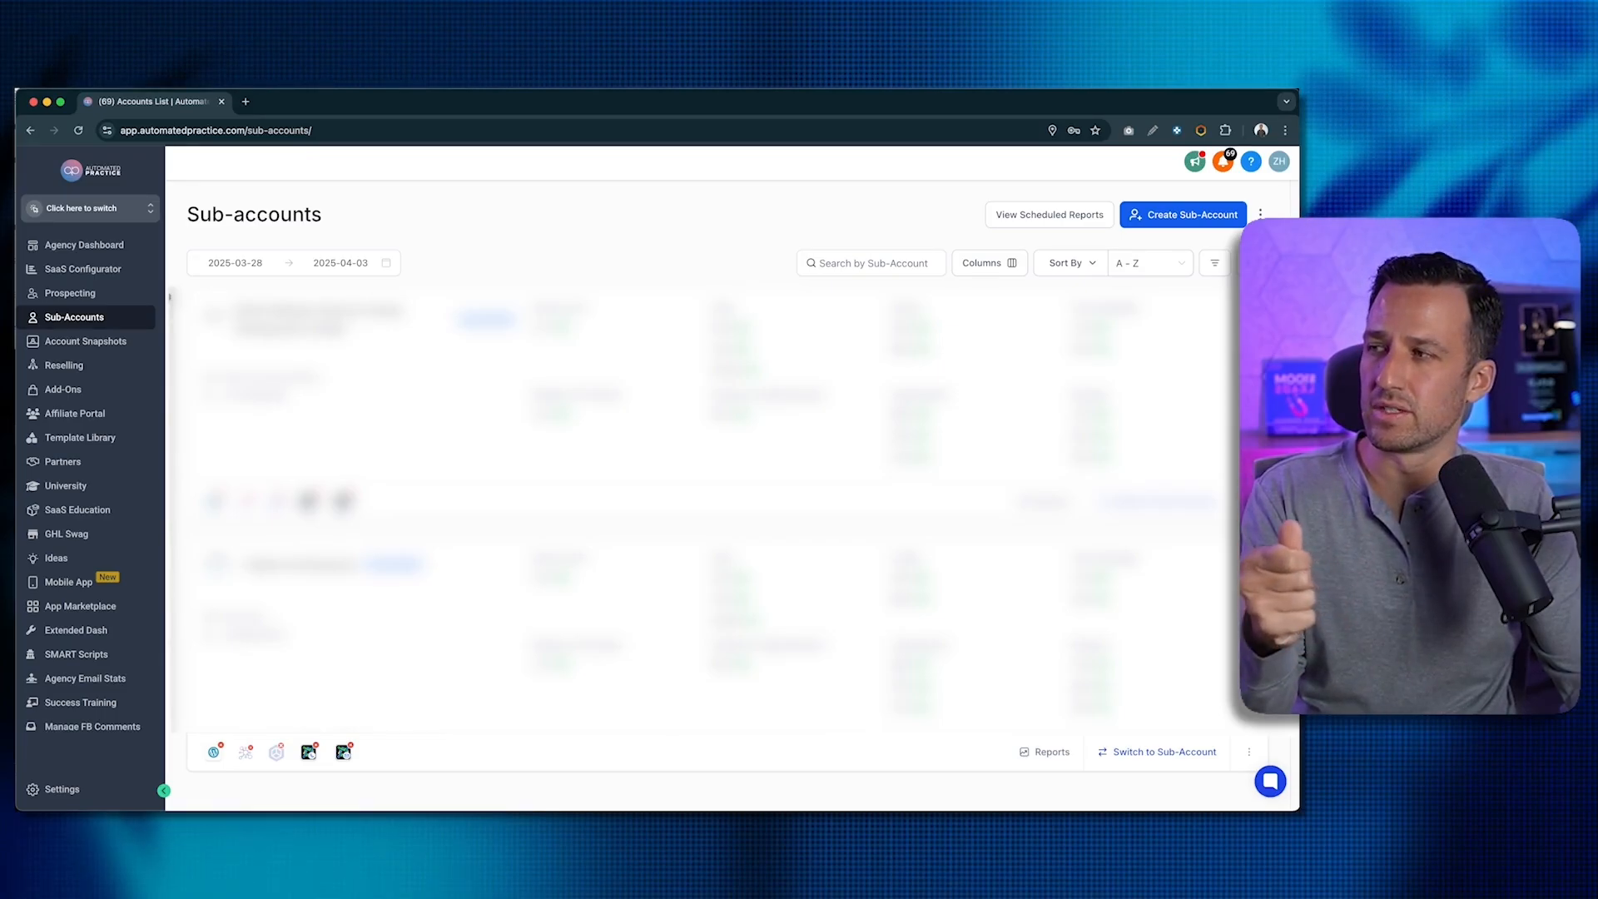
- Start a new sub-account from the Blank Snapshot and pick the Automated Practice business listing
{"action": "left_click", "coordinate": [1202, 220]}
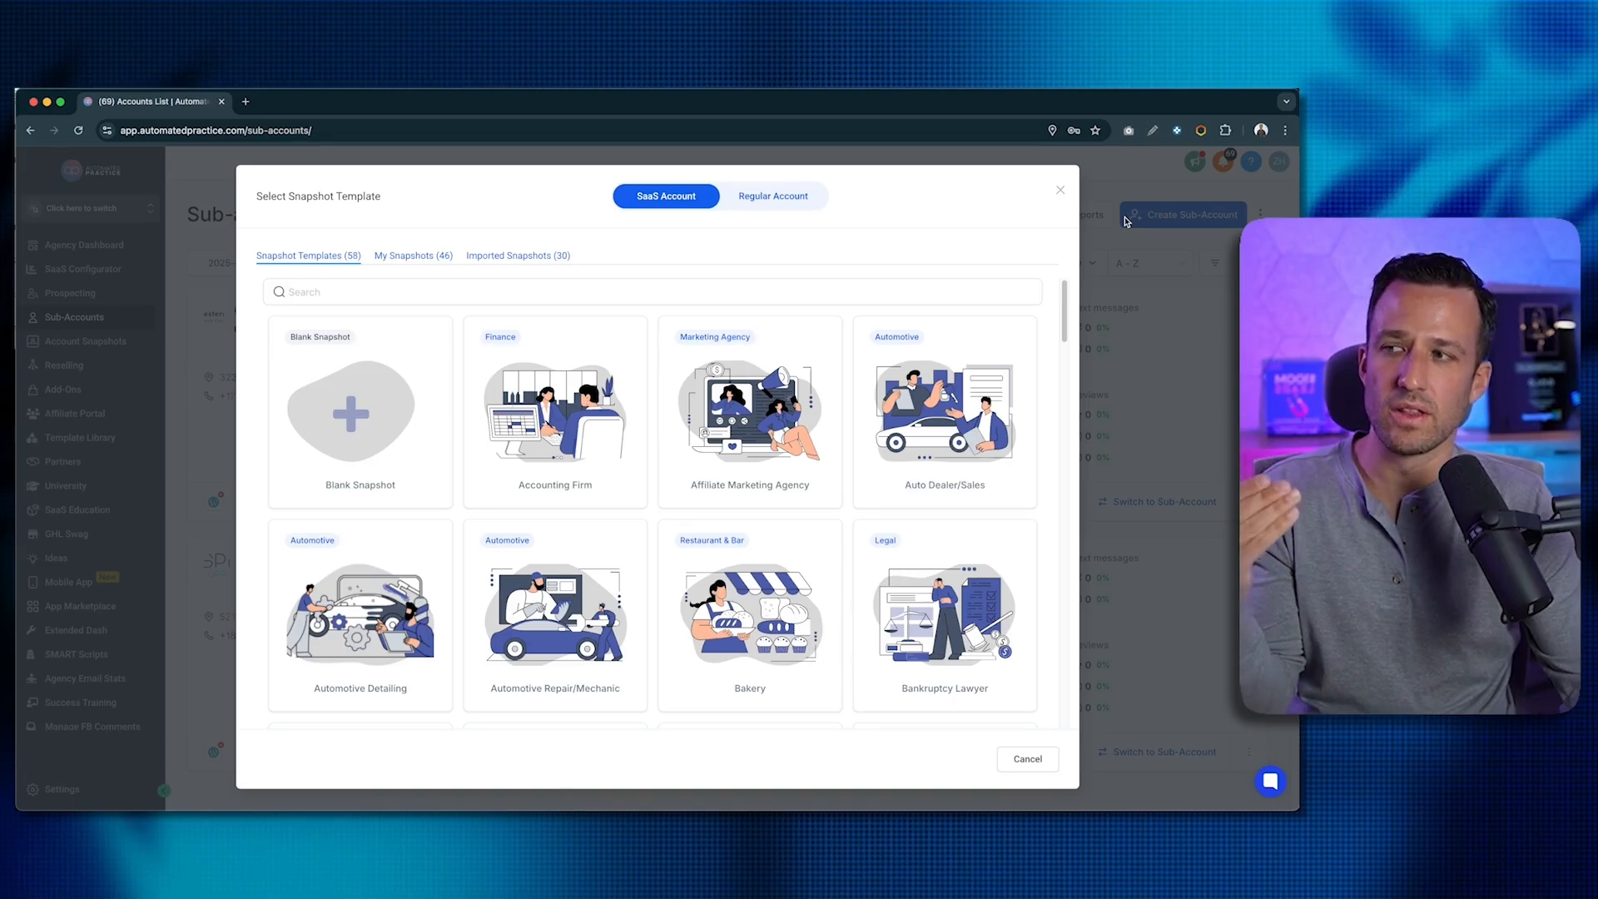
{"action": "left_click", "coordinate": [347, 428]}
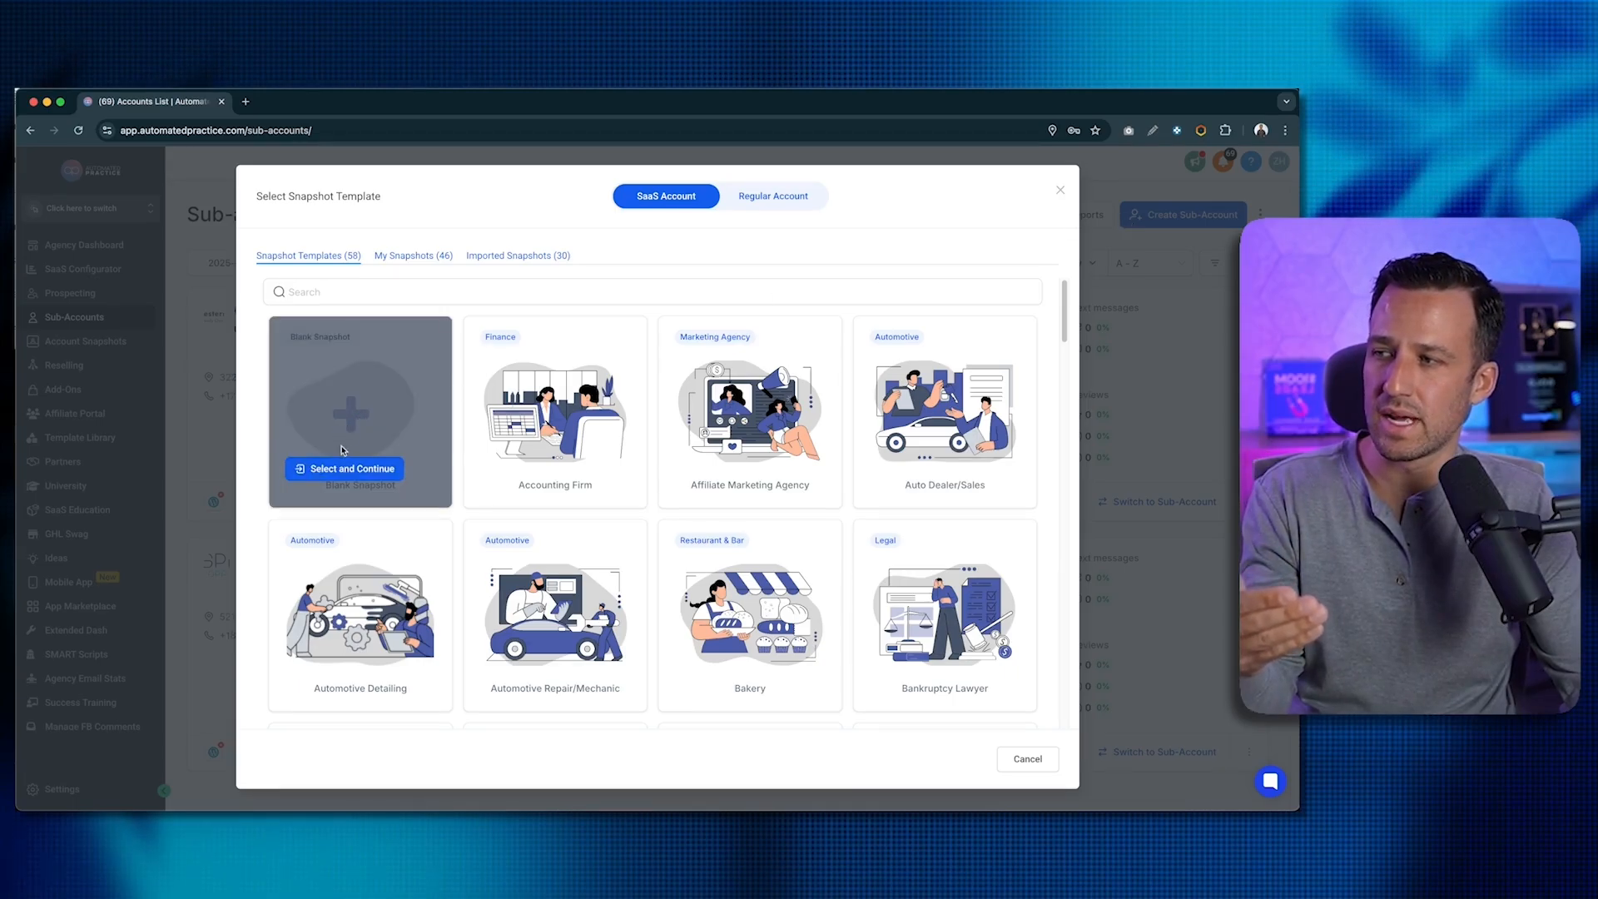
{"action": "left_click", "coordinate": [331, 468]}
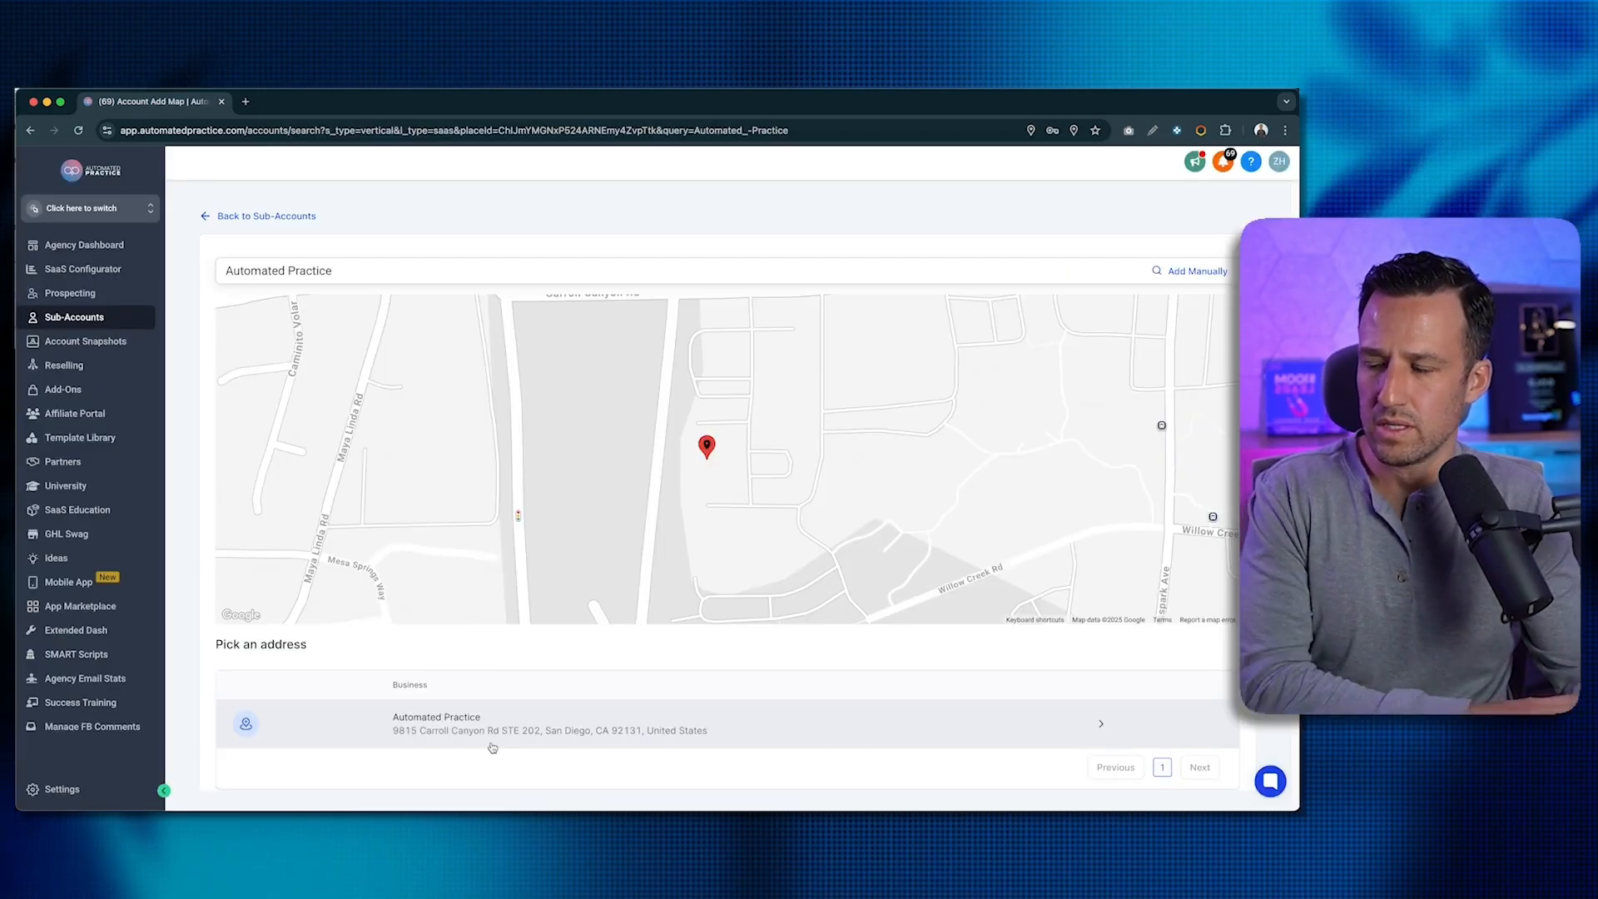
{"action": "left_click", "coordinate": [492, 741]}
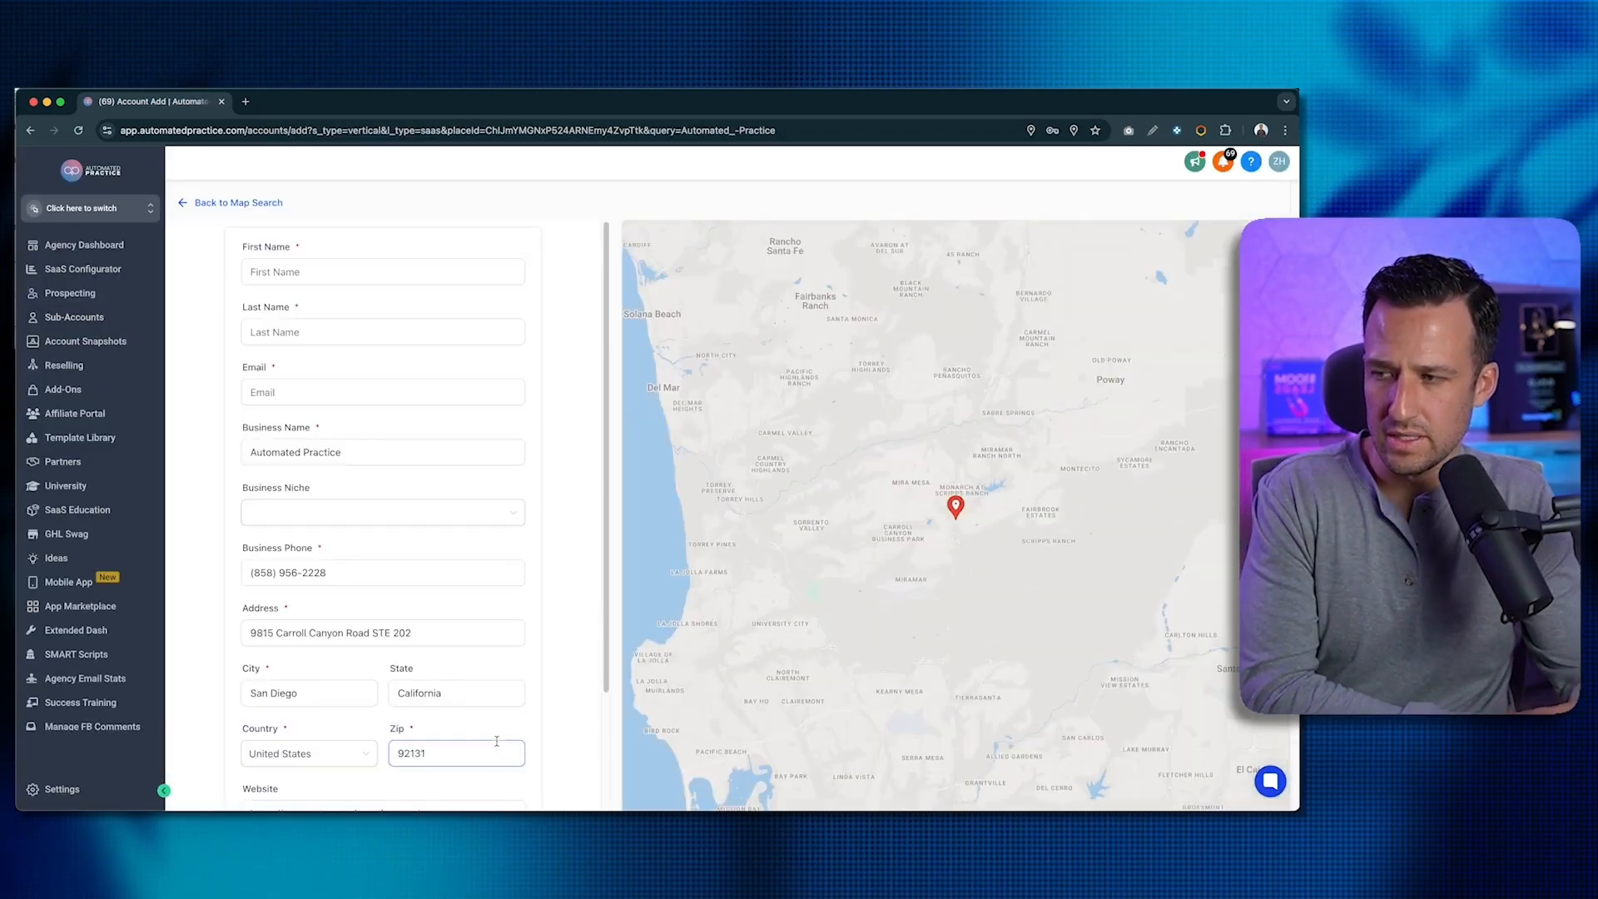
- Enter the owner's first name, last name and e-mail, set GMT-07:00 America/Los_Angeles, and add the sub-account
{"action": "left_click", "coordinate": [306, 272]}
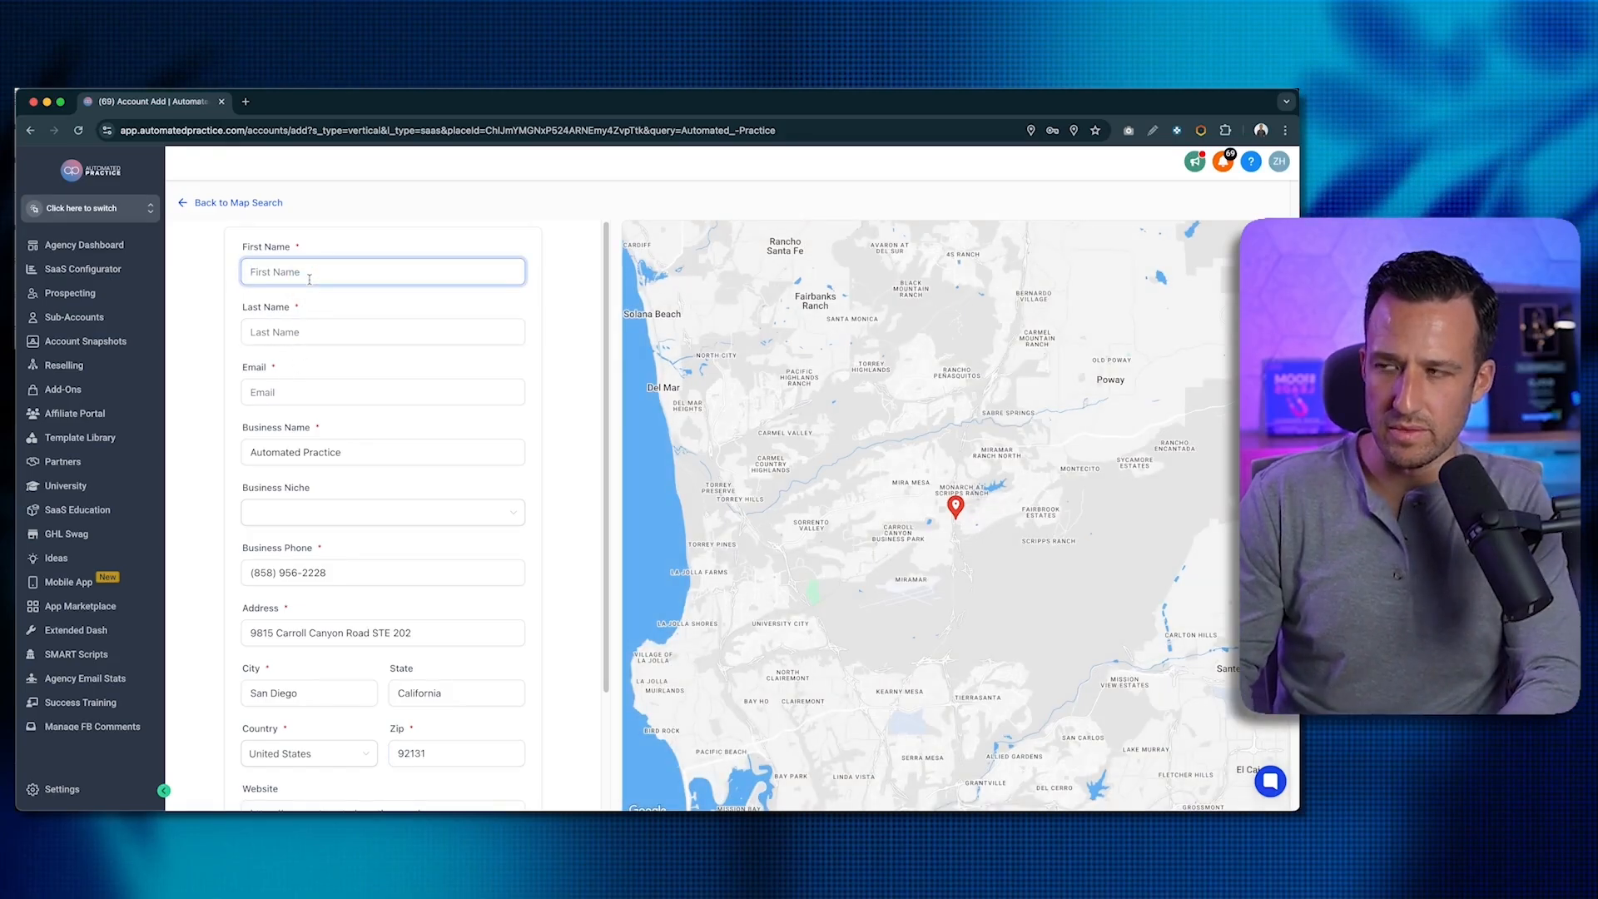
{"action": "key", "text": "Tab"}
{"action": "key", "text": "Tab"}
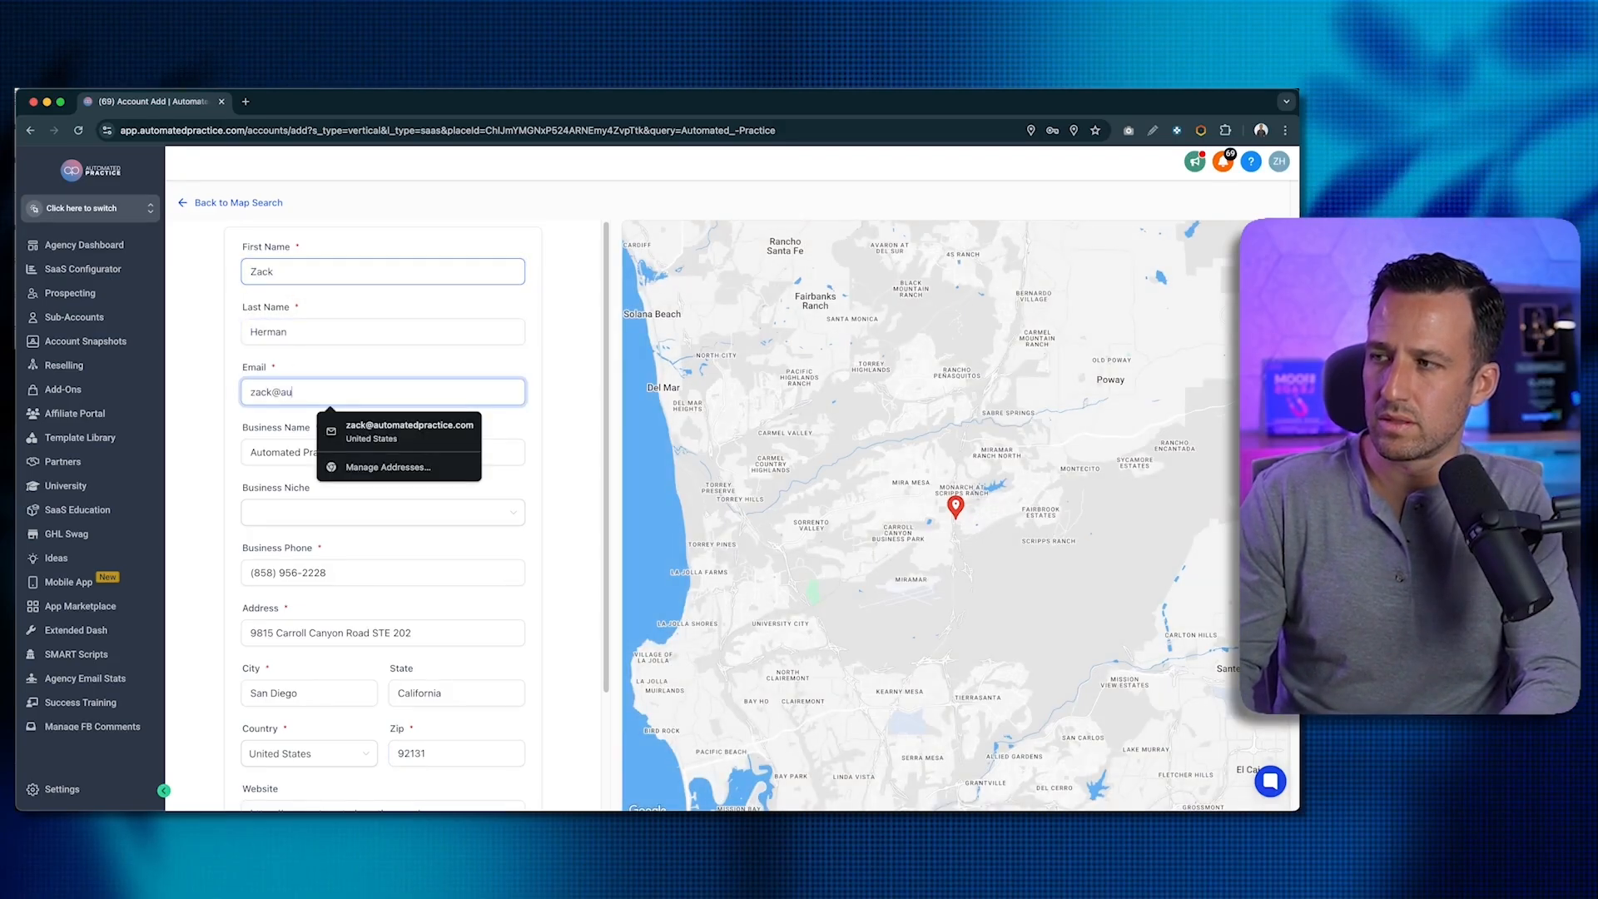
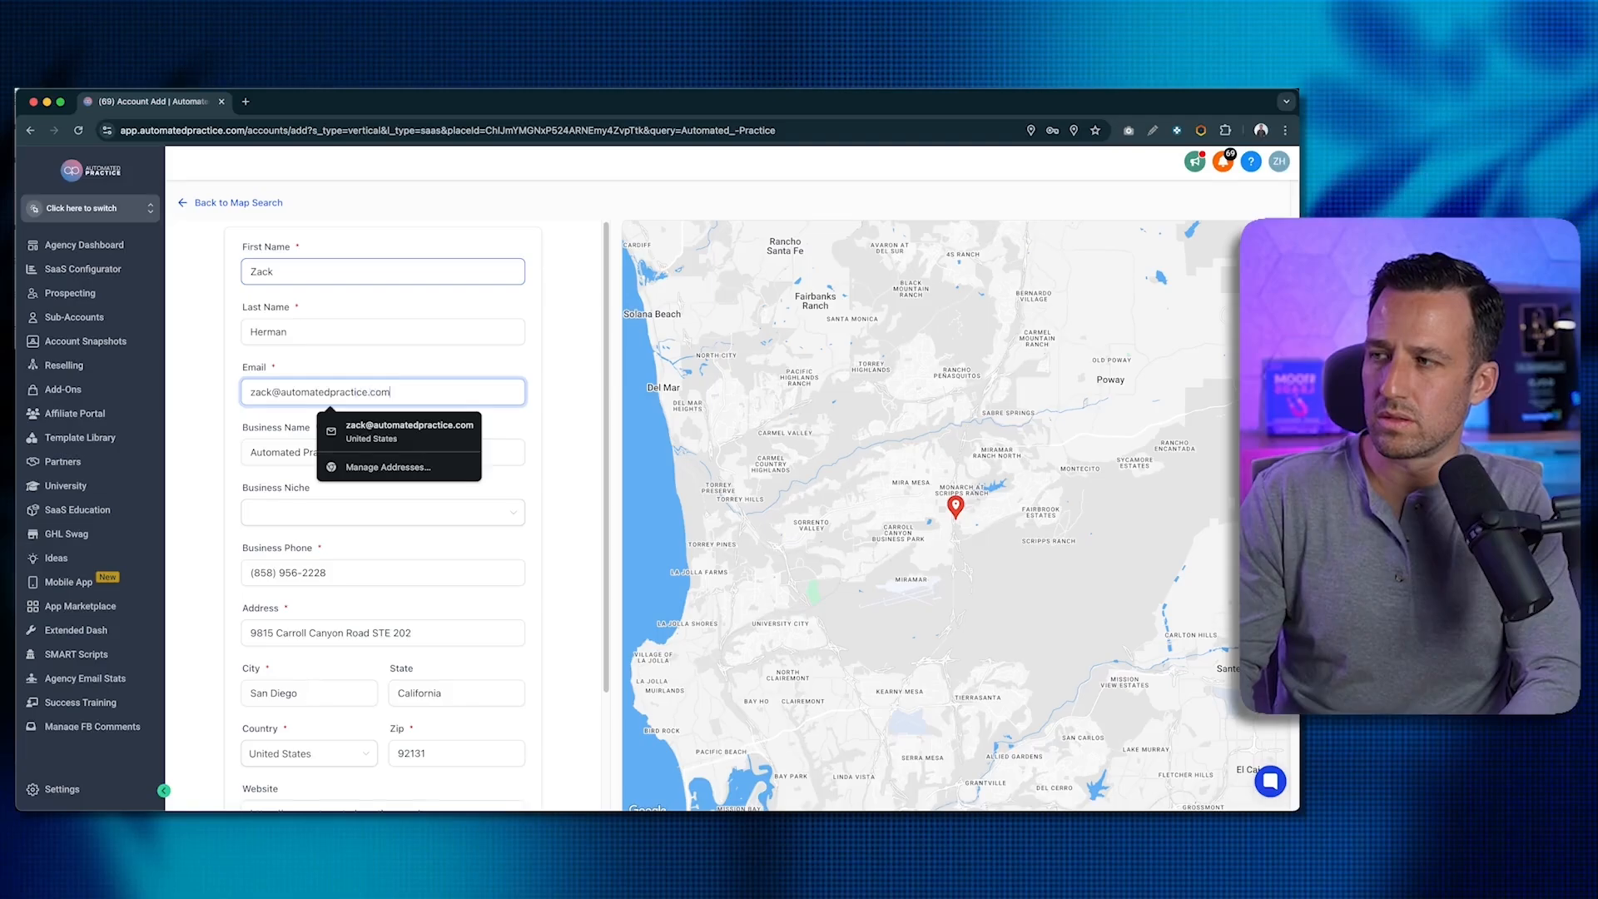
{"action": "left_click", "coordinate": [570, 485]}
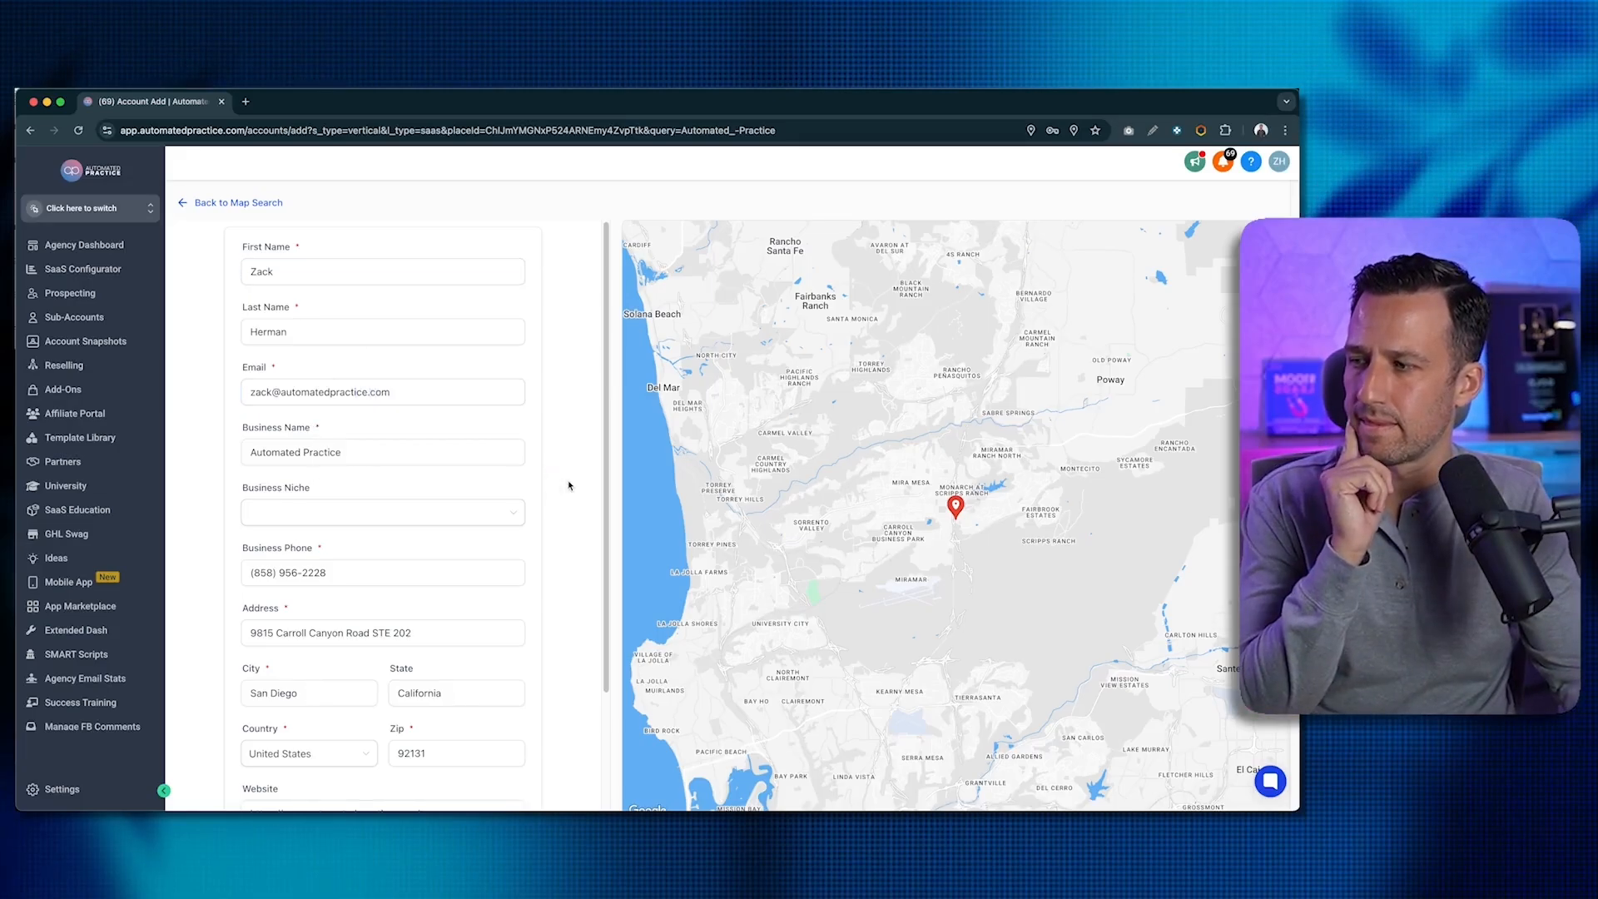
{"action": "scroll", "coordinate": [571, 485], "scroll_direction": "down", "scroll_amount": 3}
{"action": "left_click", "coordinate": [418, 709]}
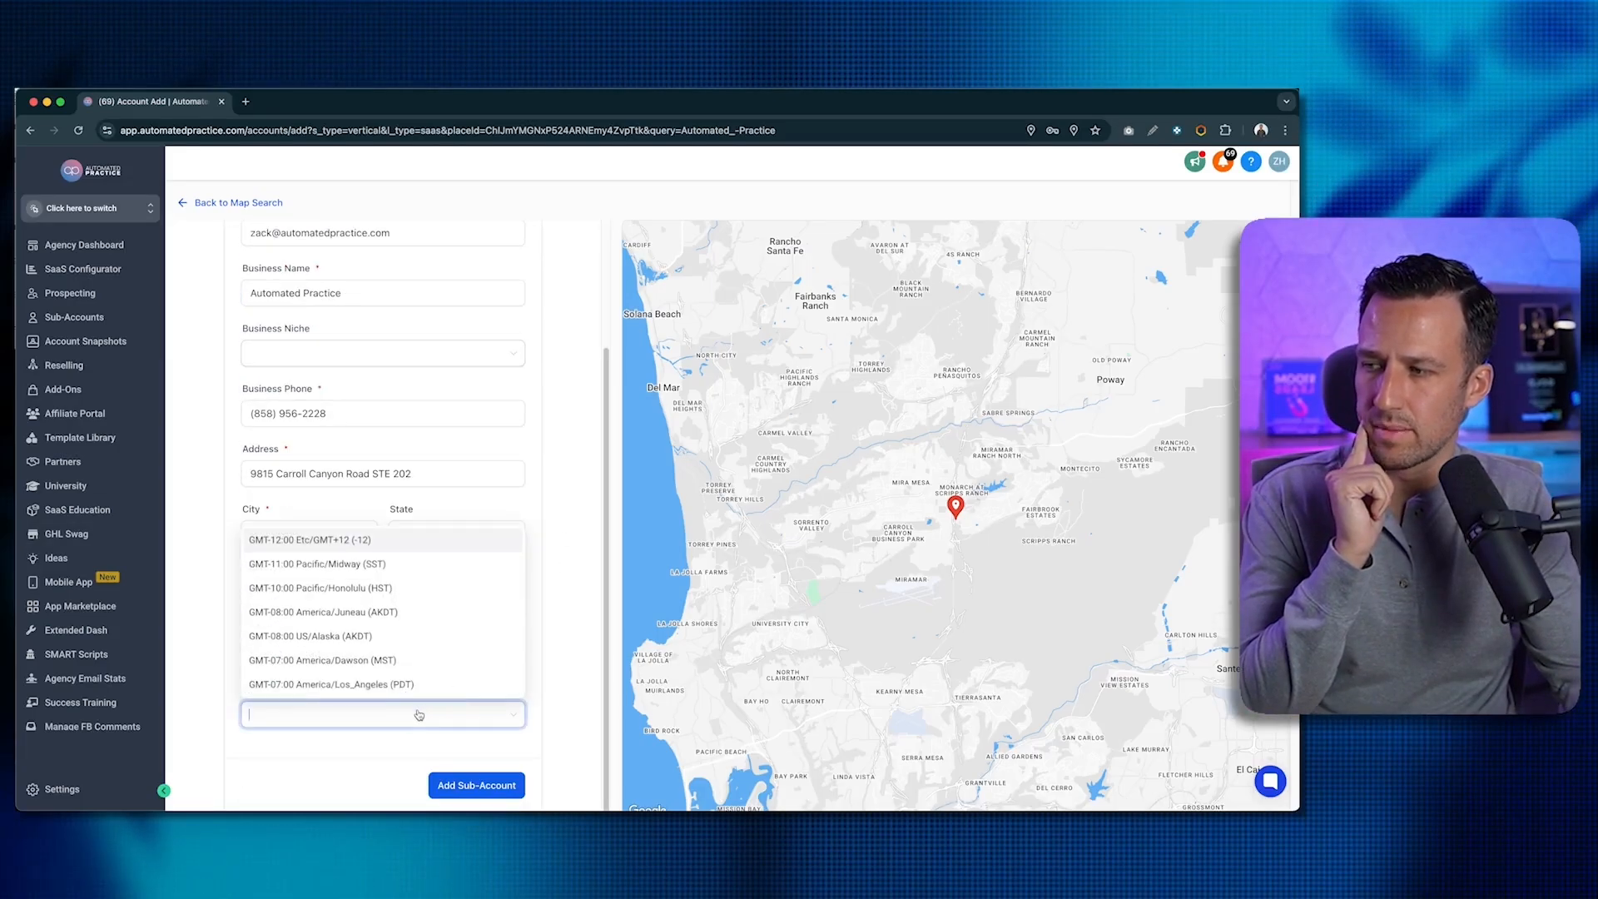
{"action": "left_click", "coordinate": [421, 679]}
{"action": "left_click", "coordinate": [456, 787]}
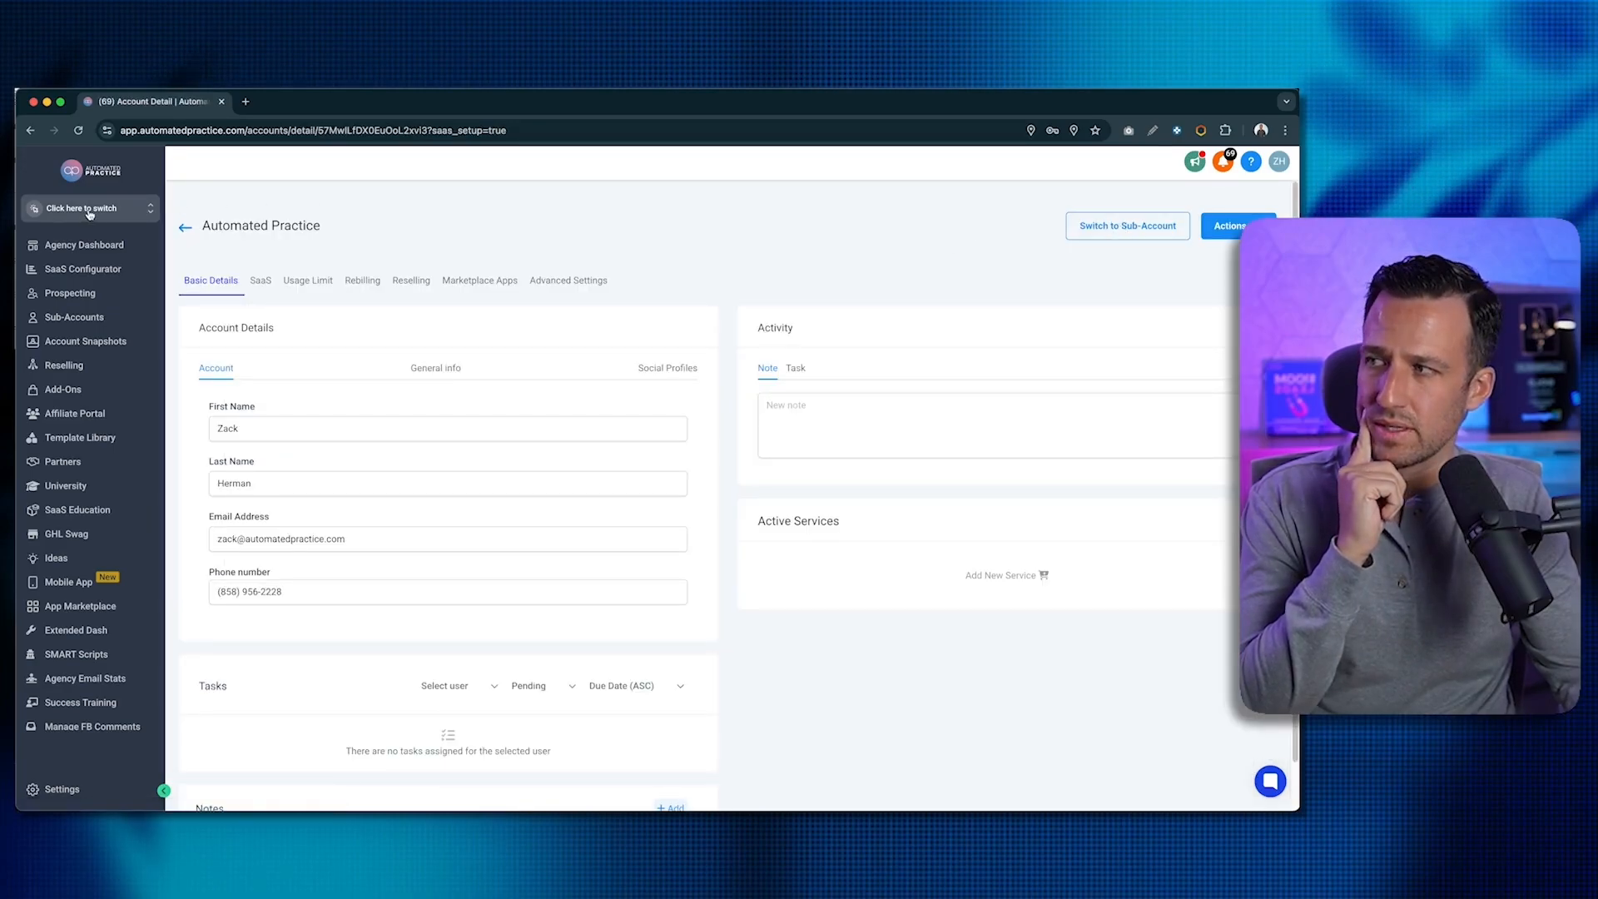
- Switch into the new Automated Practice sub-account to reach its Launchpad
{"action": "left_click", "coordinate": [1083, 226]}
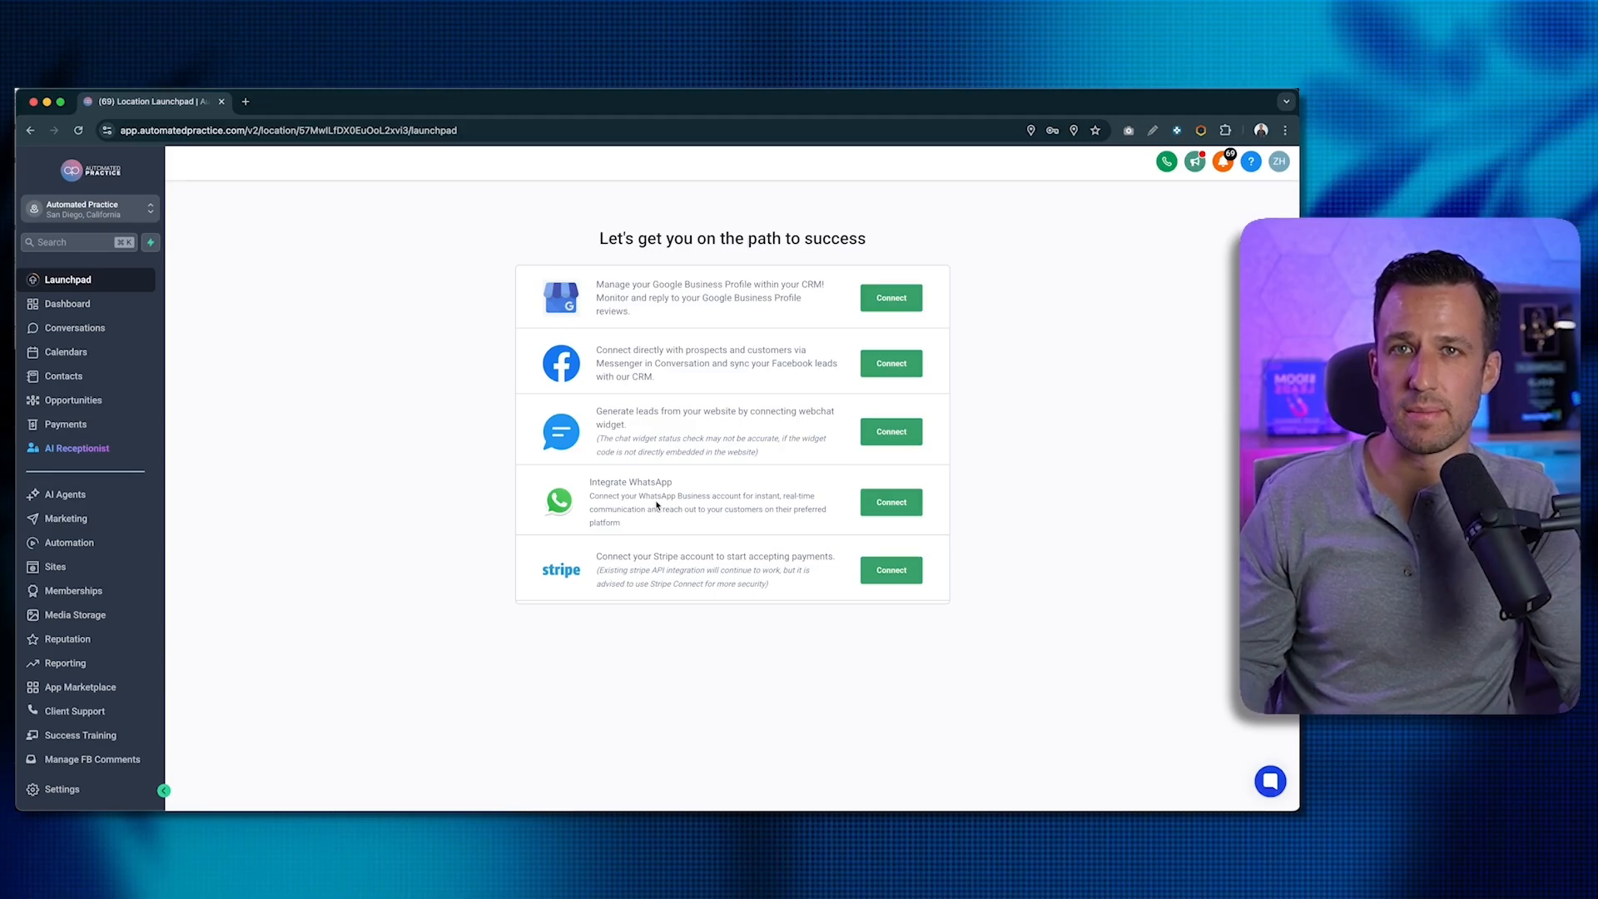
- Go to Opportunities, keep Marketing Pipeline selected, and view the Pipelines list
{"action": "left_click", "coordinate": [77, 403]}
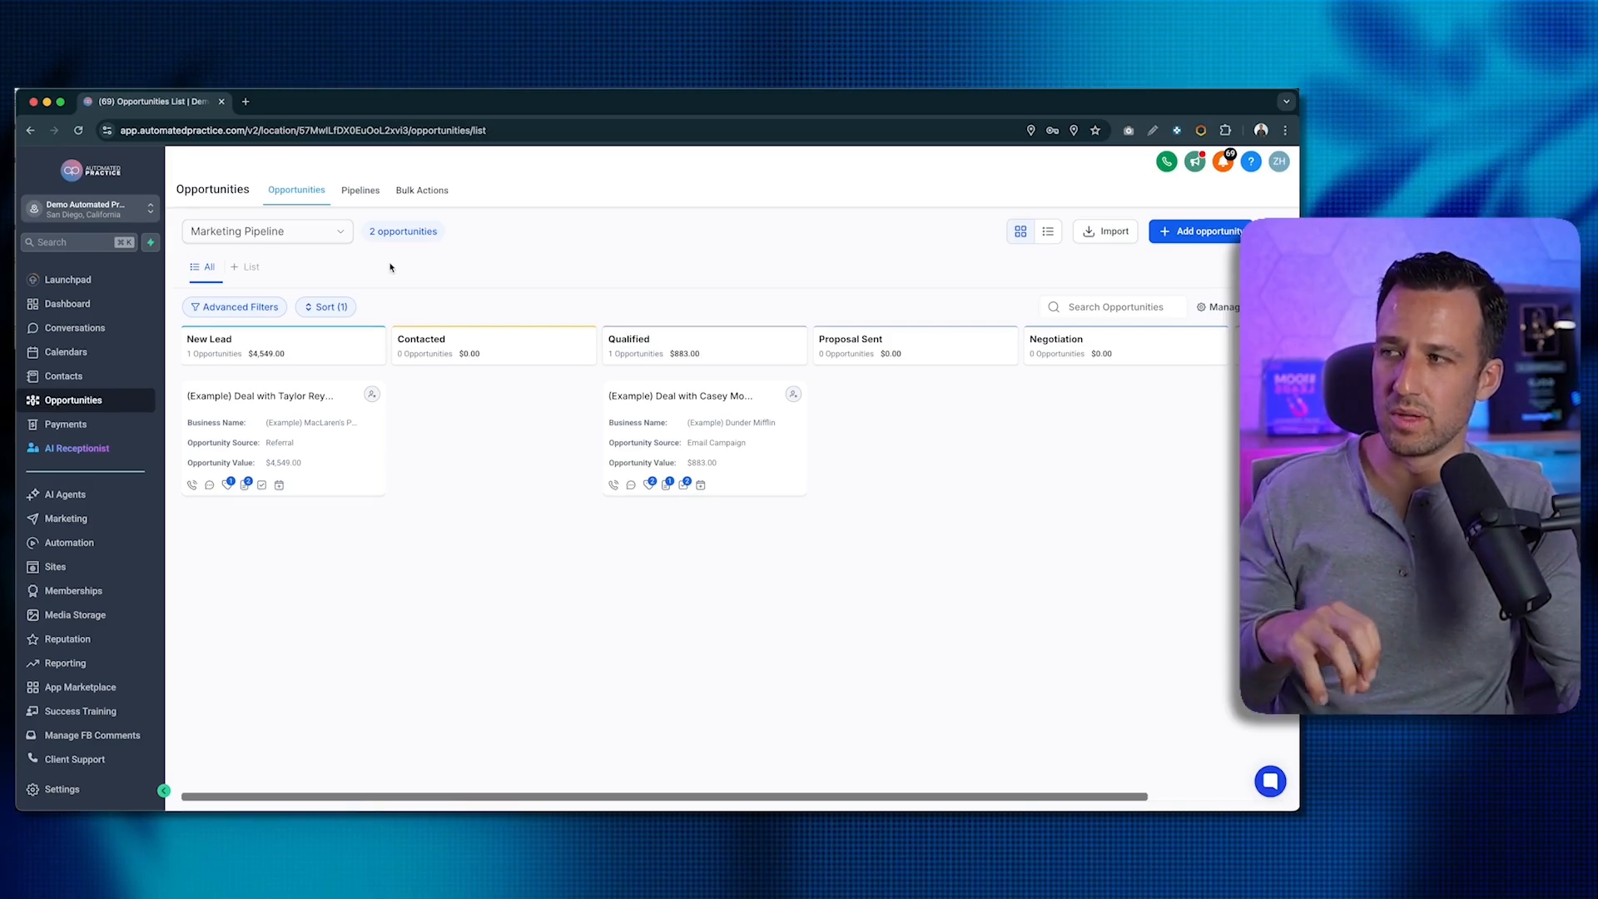
{"action": "left_click", "coordinate": [314, 234]}
{"action": "left_click", "coordinate": [234, 259]}
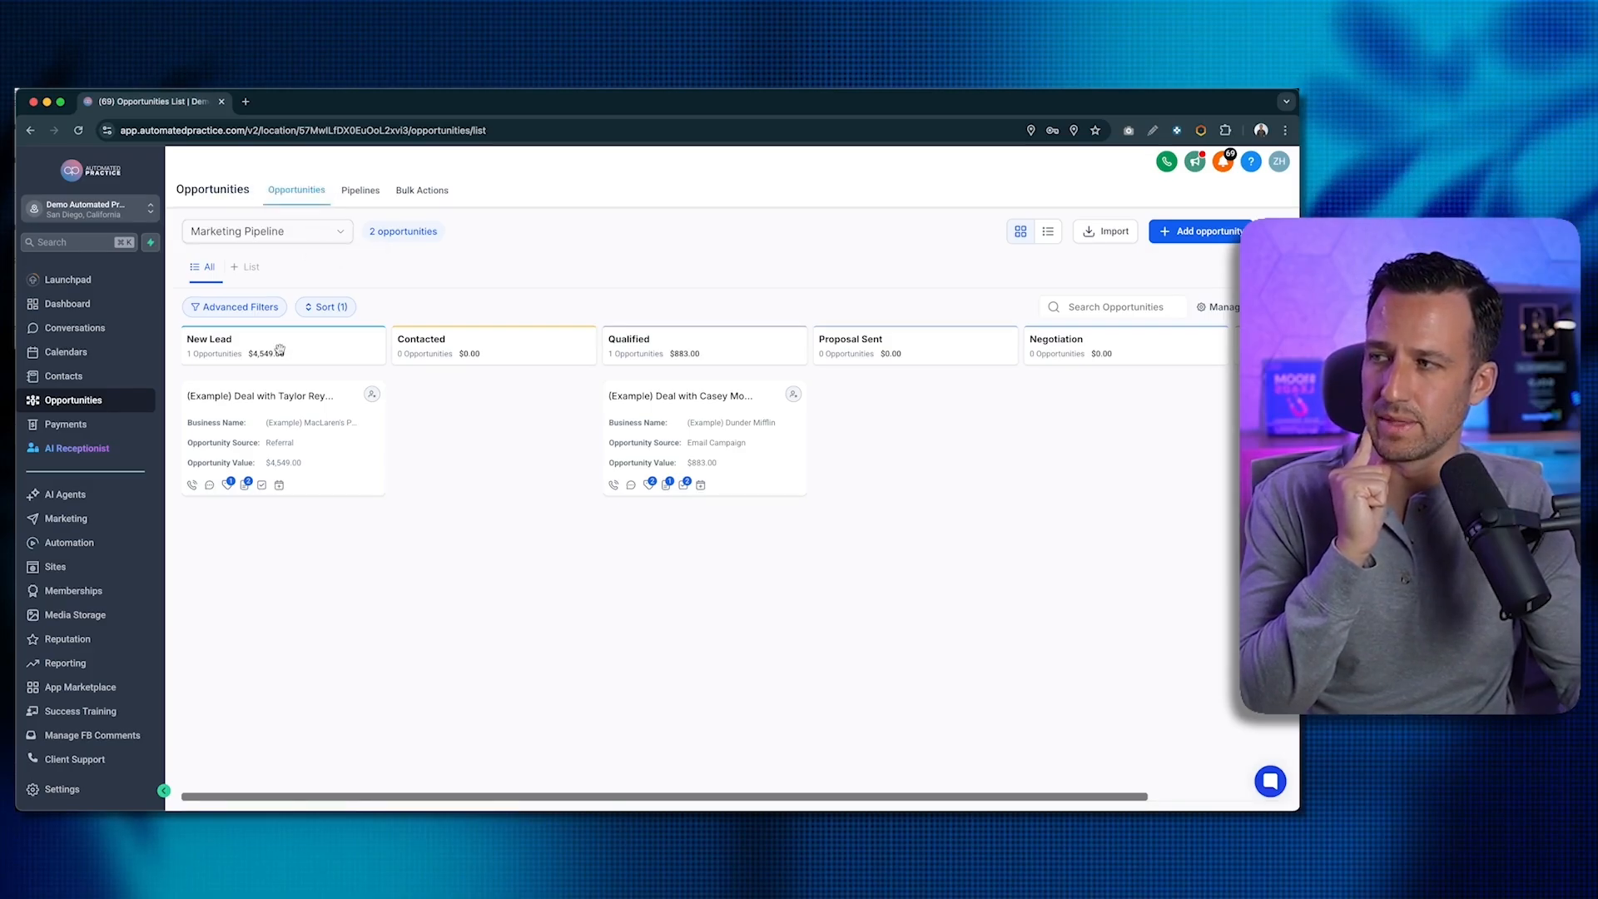
{"action": "left_click", "coordinate": [358, 200]}
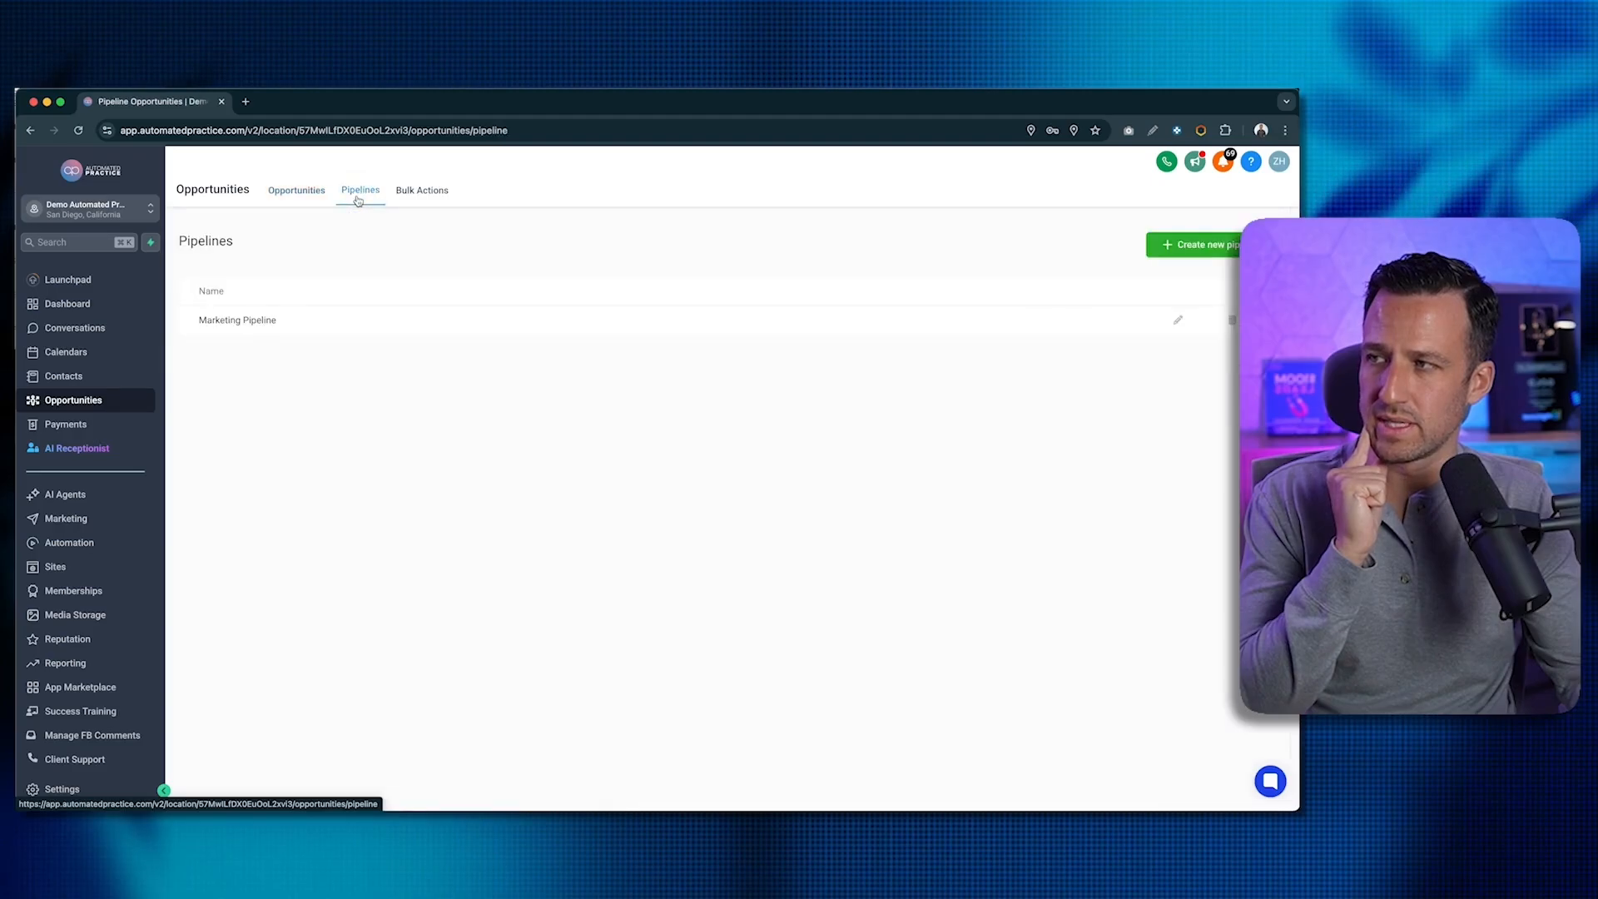
- Open the Marketing Pipeline row's edit dialog to change its stages
{"action": "left_click", "coordinate": [1177, 321]}
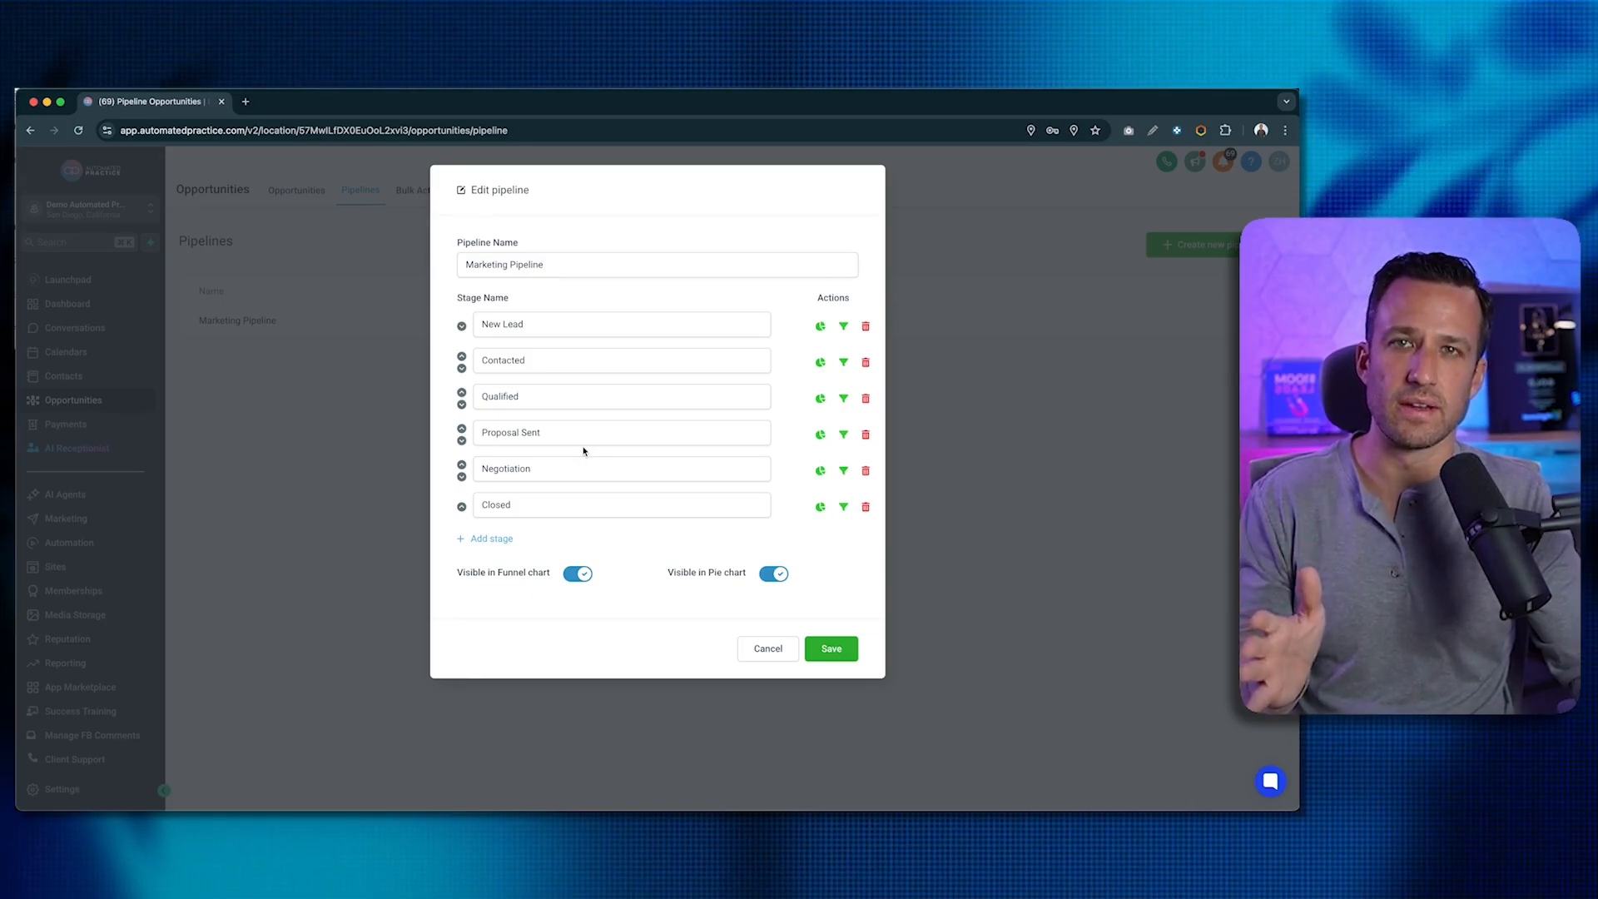
- Make Proposal Sent the third stage and Qualified the fourth by retyping the stage names
{"action": "left_click", "coordinate": [537, 398]}
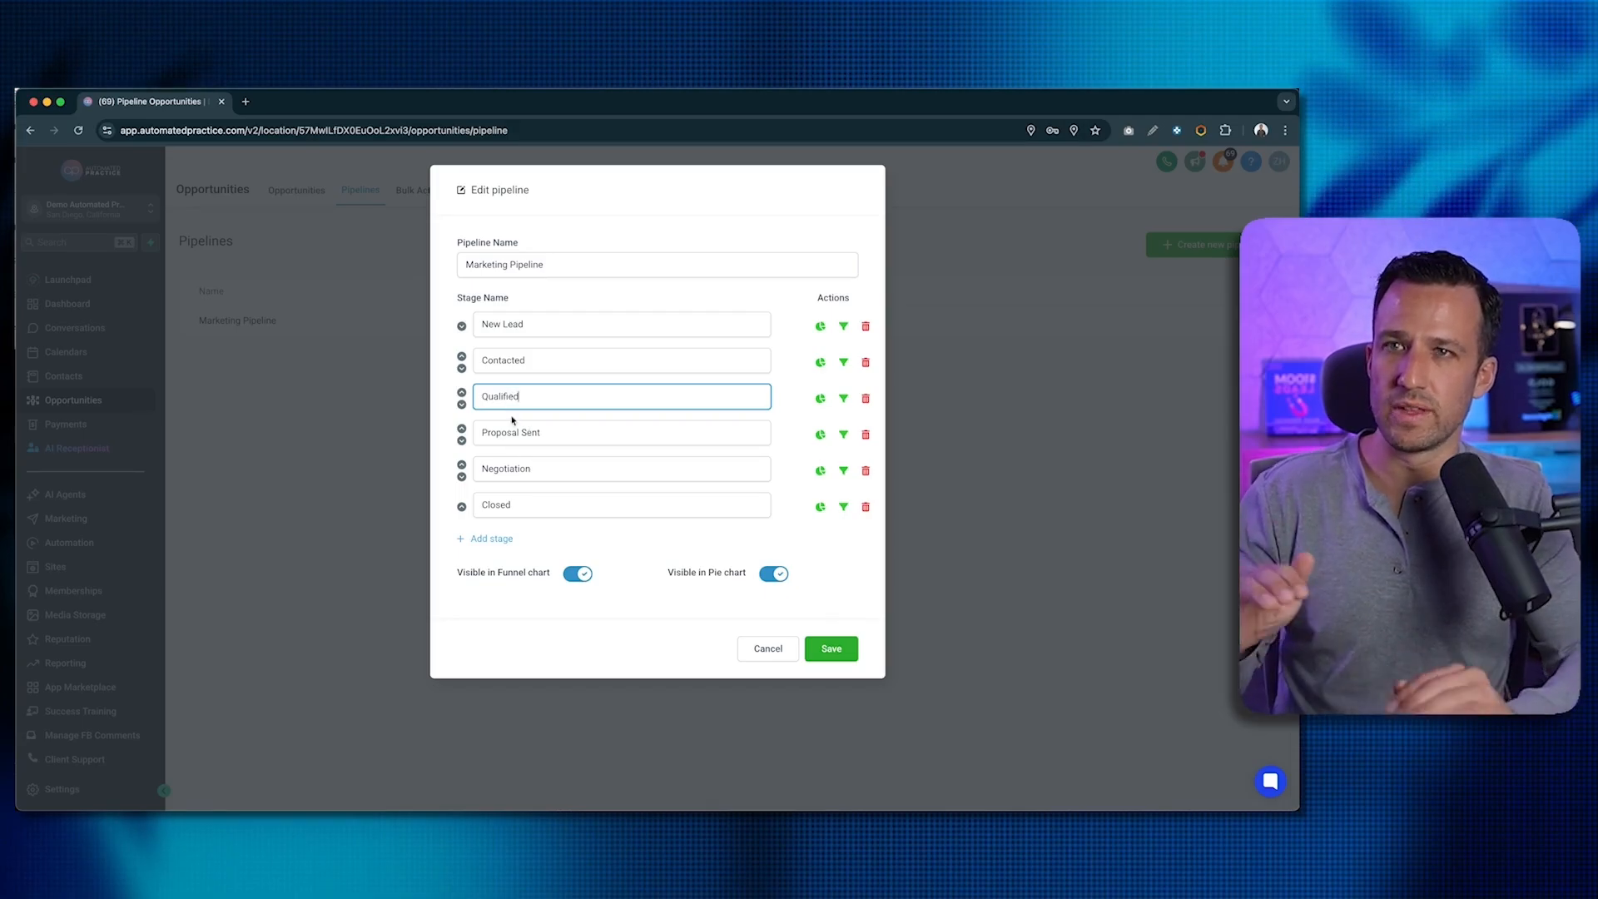
{"action": "left_click", "coordinate": [462, 405]}
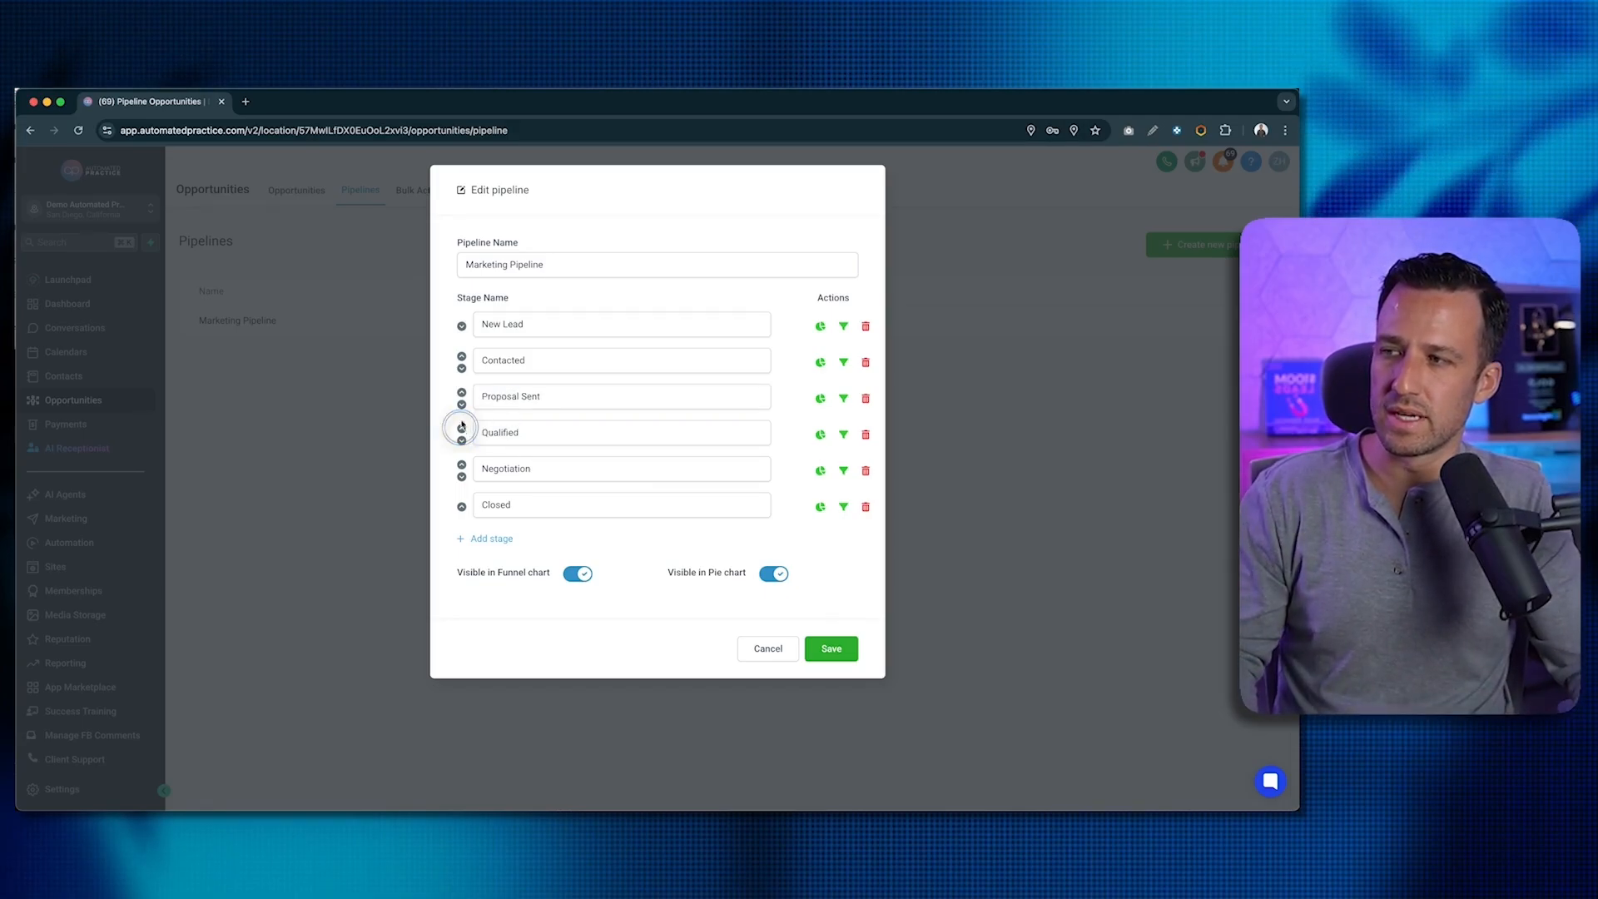
{"action": "left_click", "coordinate": [462, 405]}
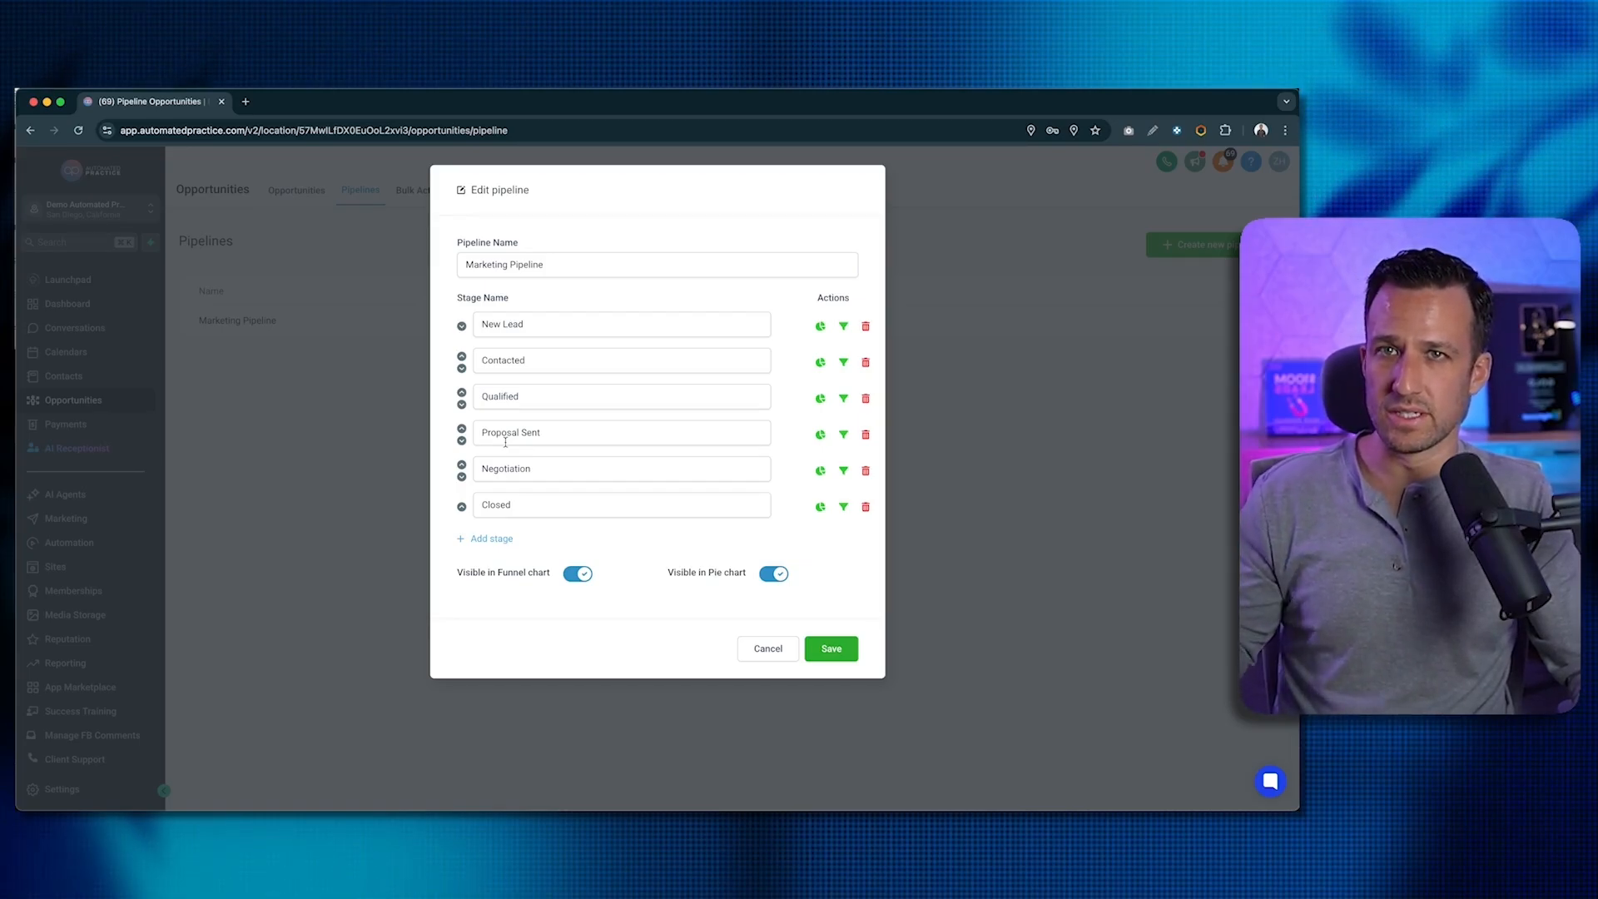
{"action": "left_click", "coordinate": [525, 397]}
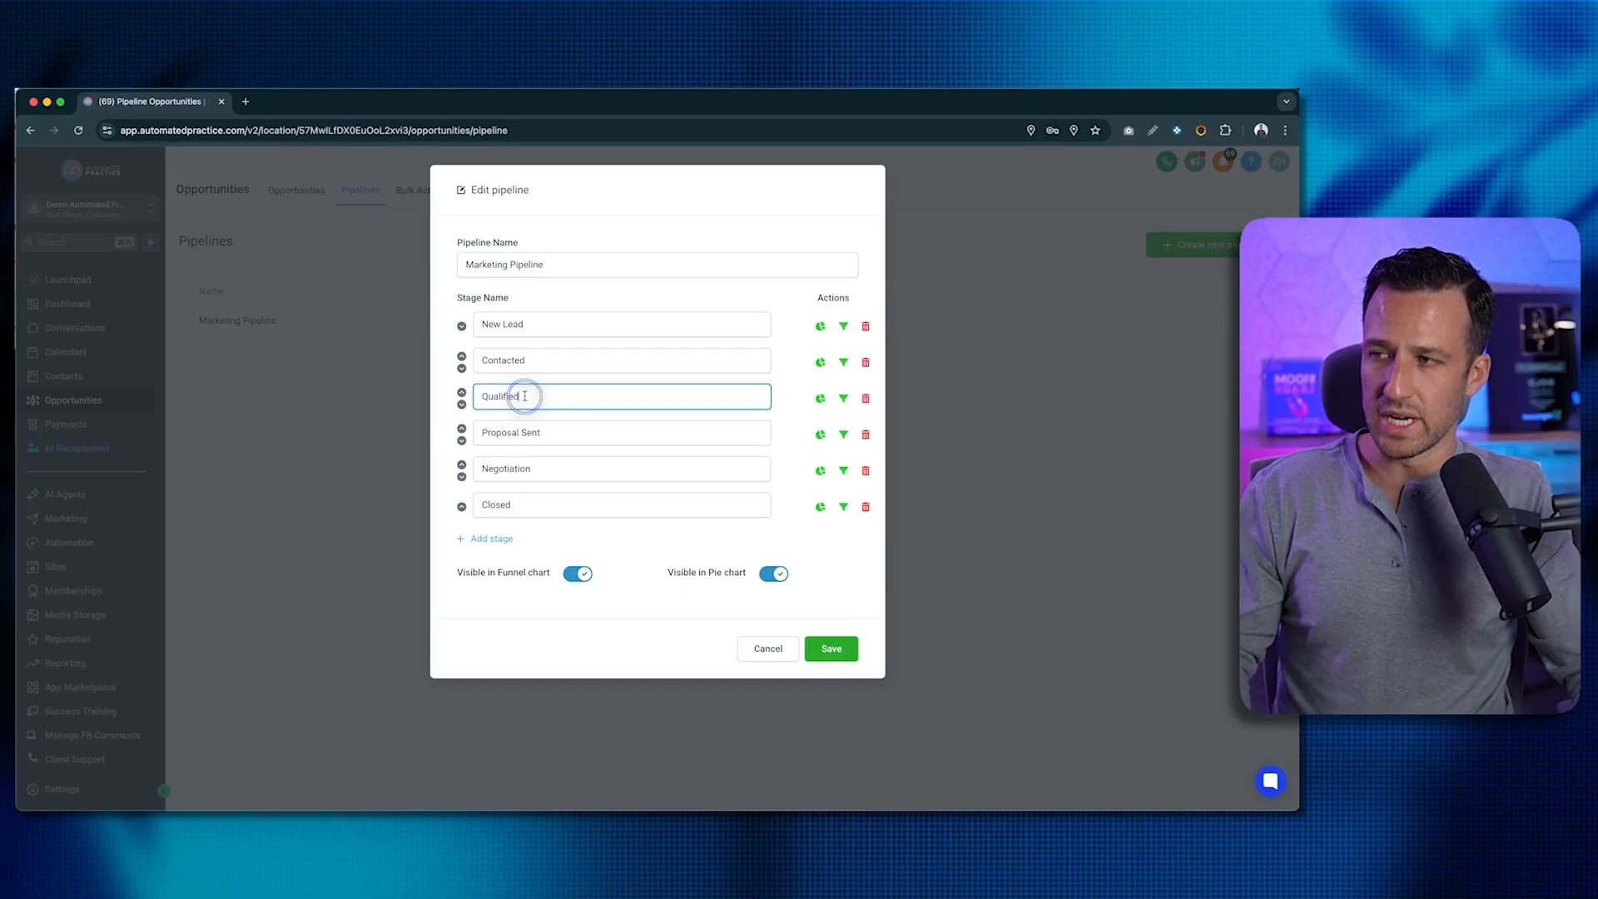
{"action": "left_click_drag", "start_coordinate": [542, 432], "coordinate": [487, 433]}
{"action": "key", "text": "super+x"}
{"action": "left_click", "coordinate": [501, 434]}
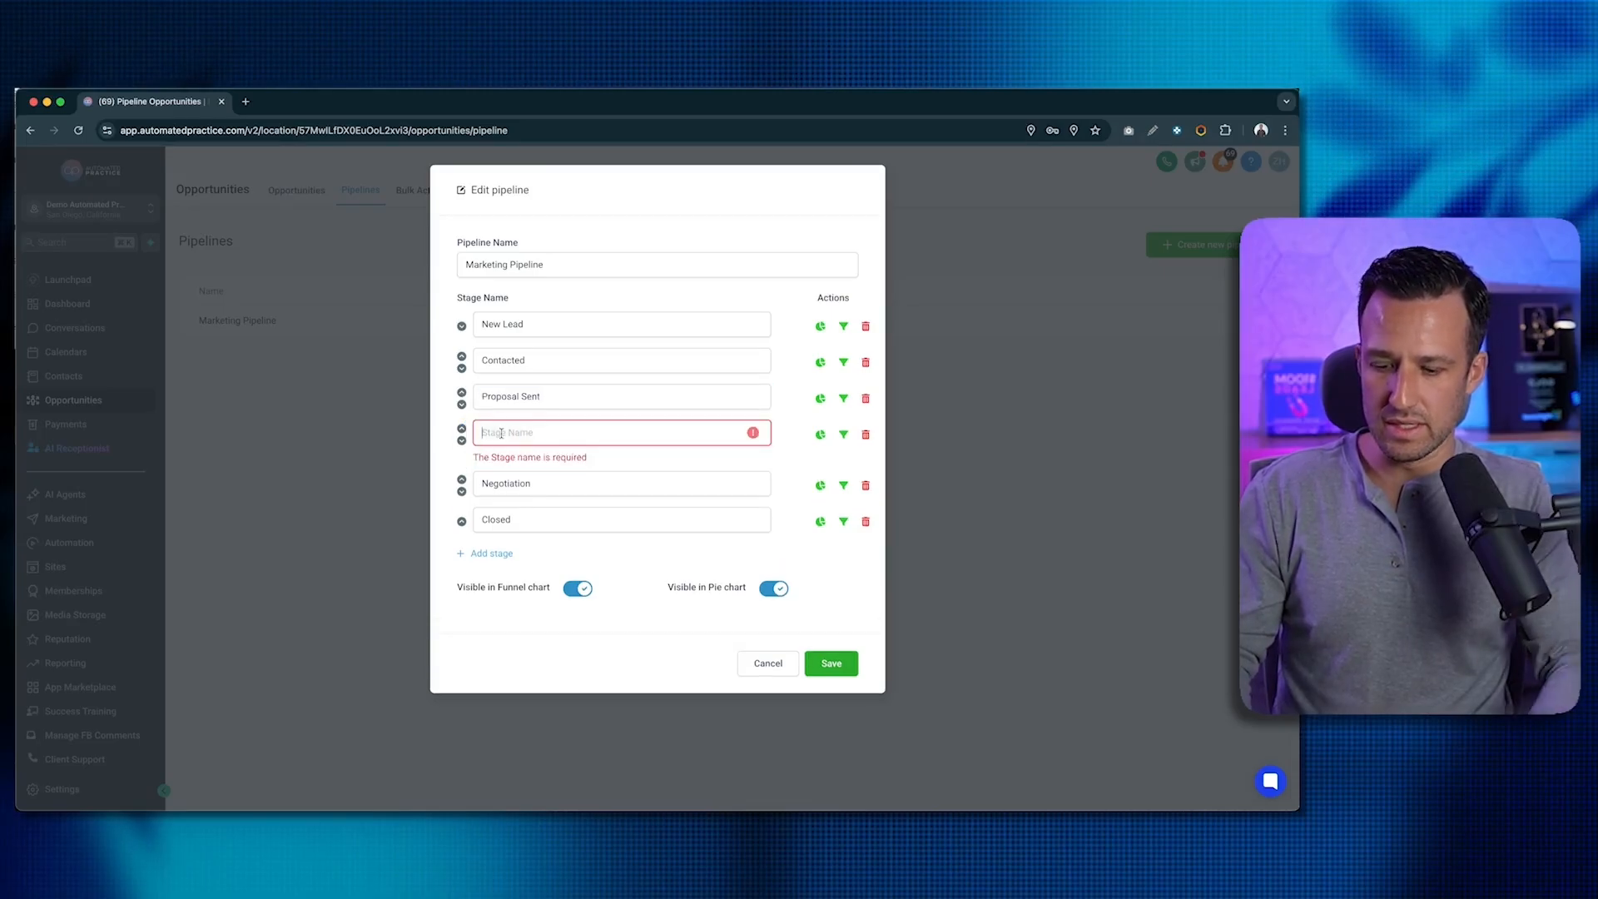
{"action": "type", "text": "Qualified"}
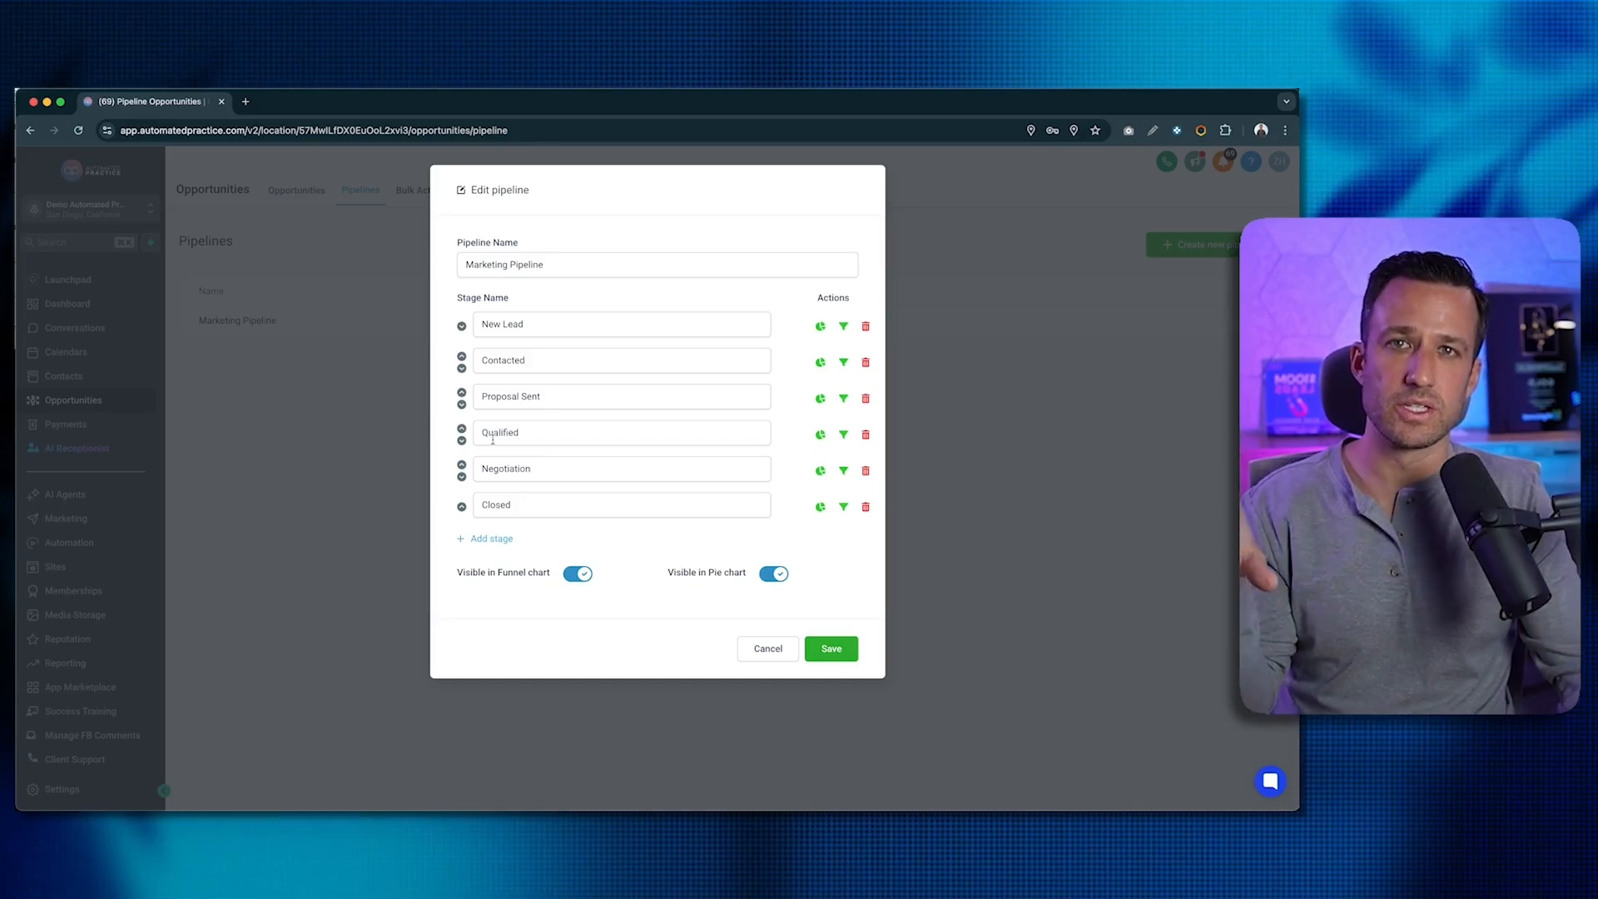
{"action": "double_click", "coordinate": [503, 360]}
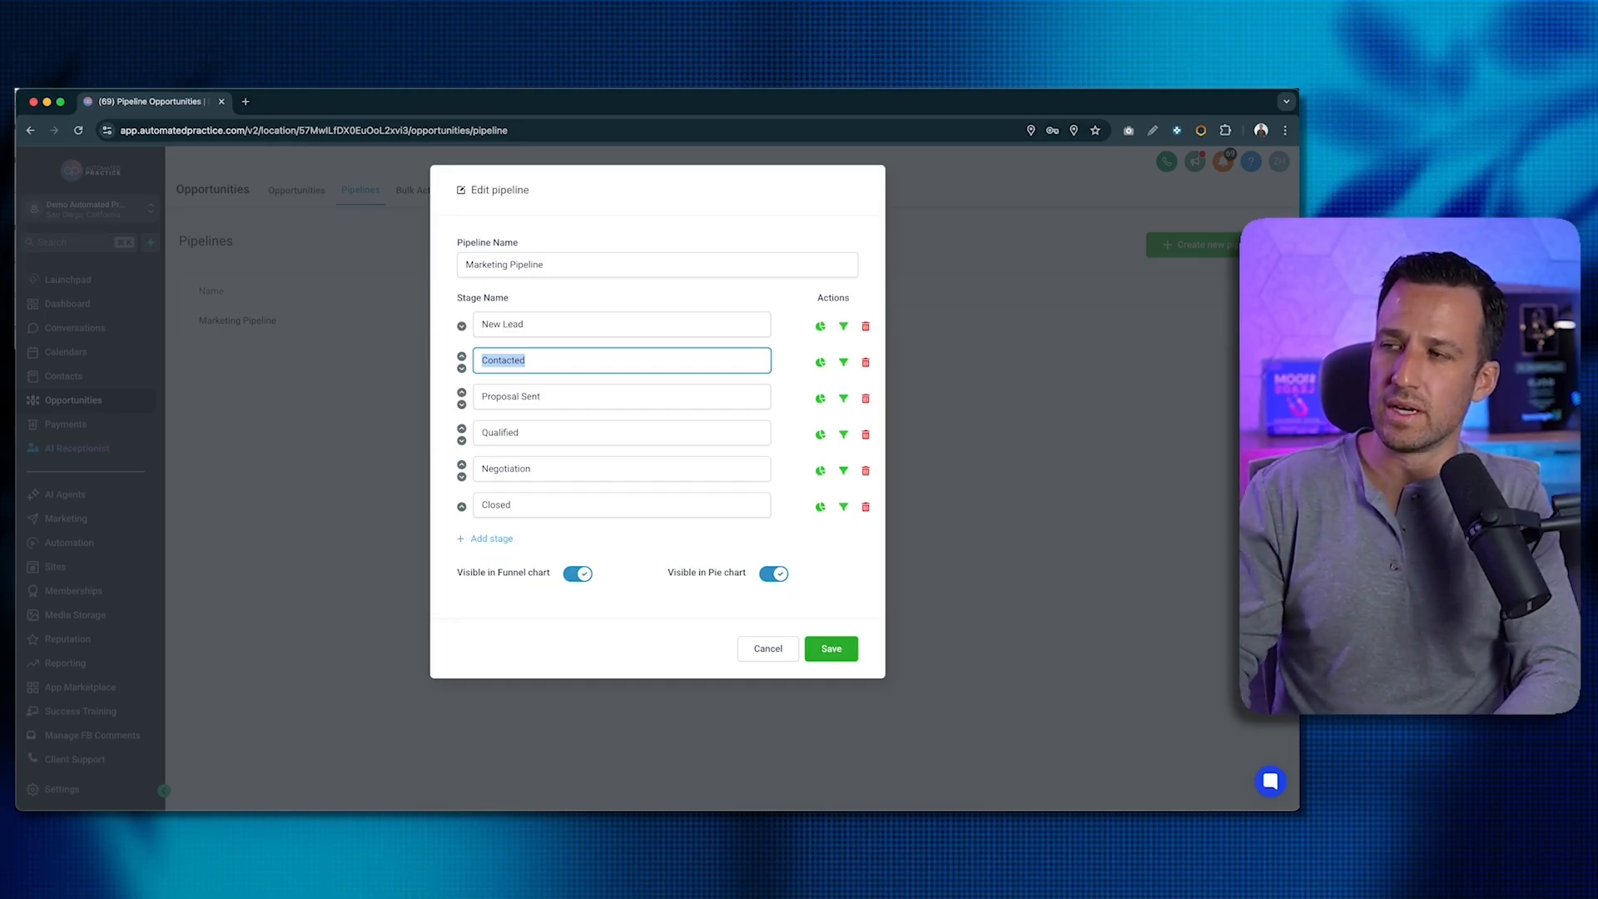
- Rename the second stage from Contacted to Connected
{"action": "left_click", "coordinate": [526, 360]}
{"action": "key", "text": "super+a"}
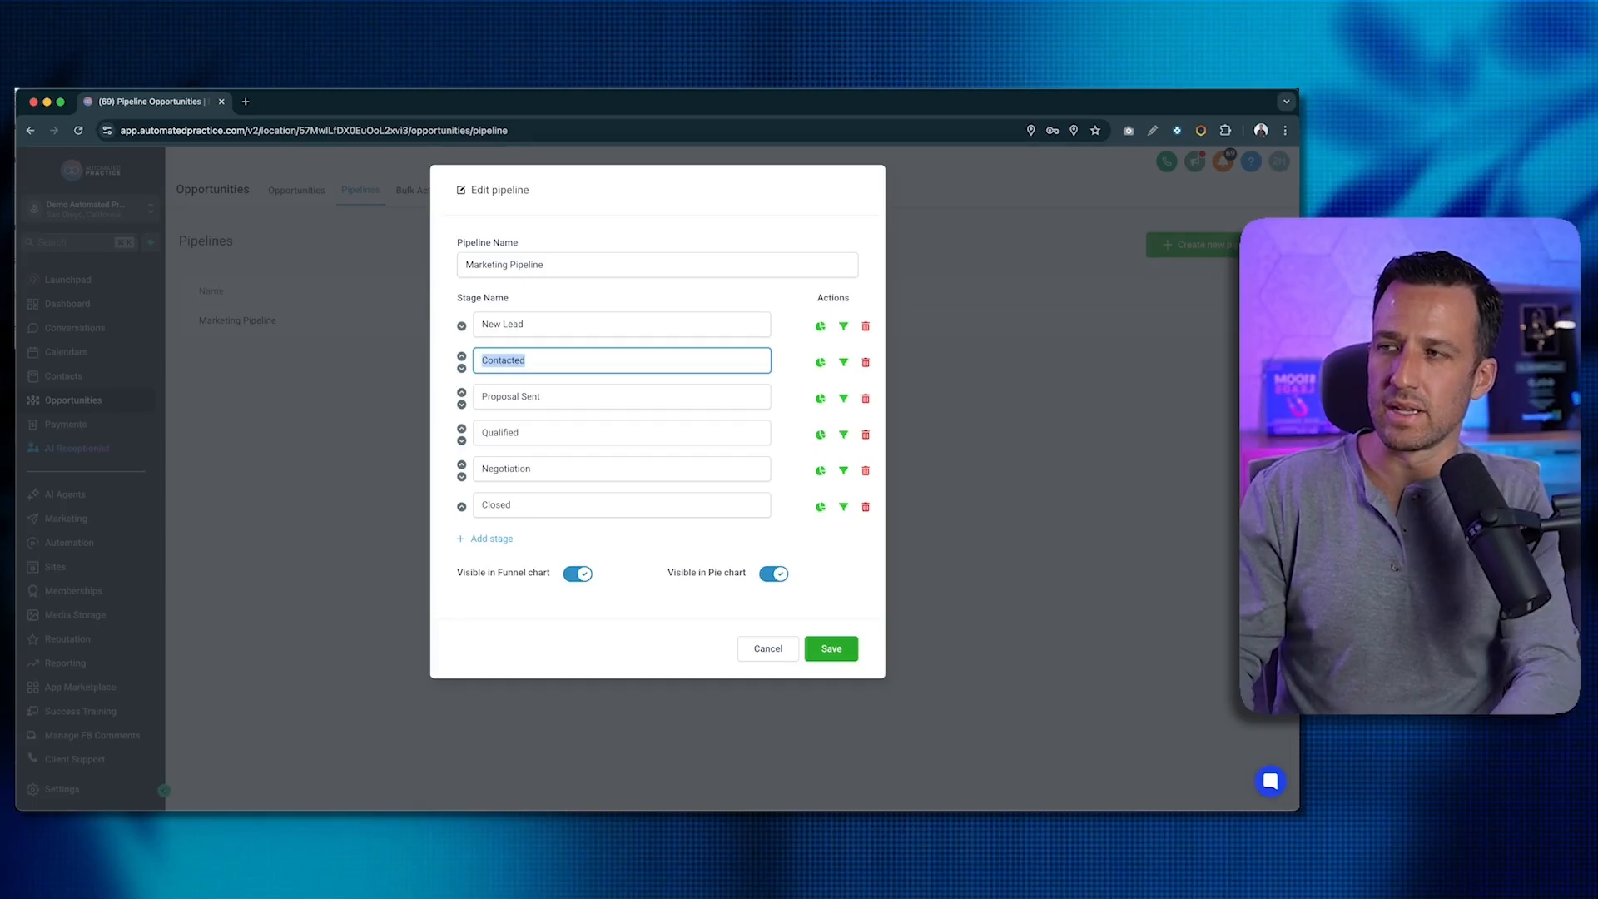
{"action": "type", "text": "Connected"}
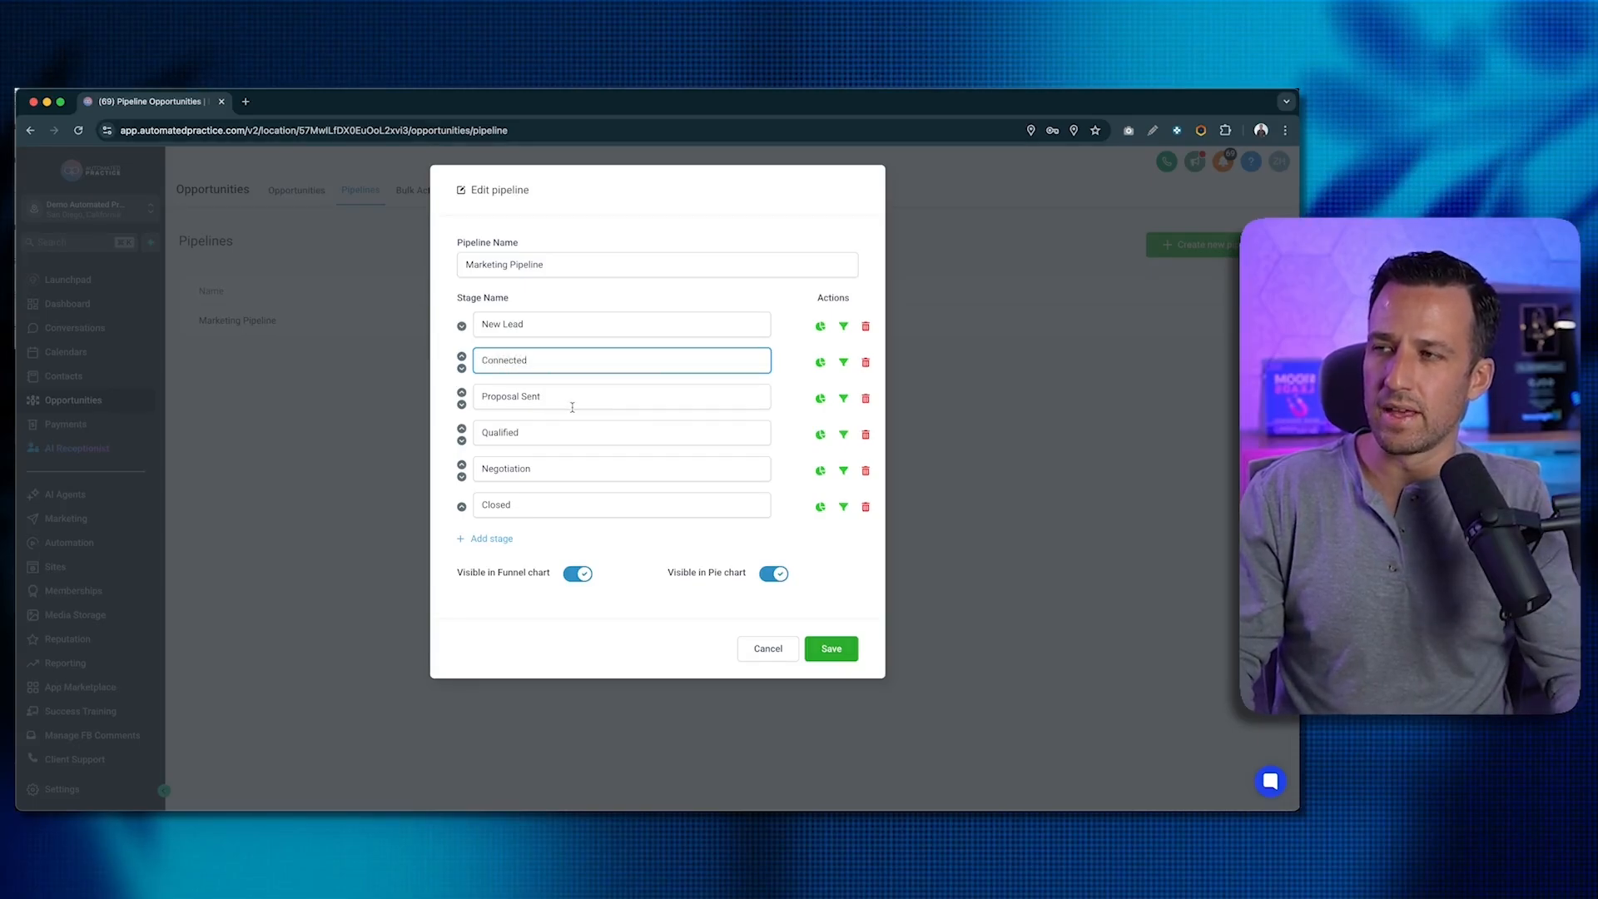
{"action": "left_click", "coordinate": [554, 322]}
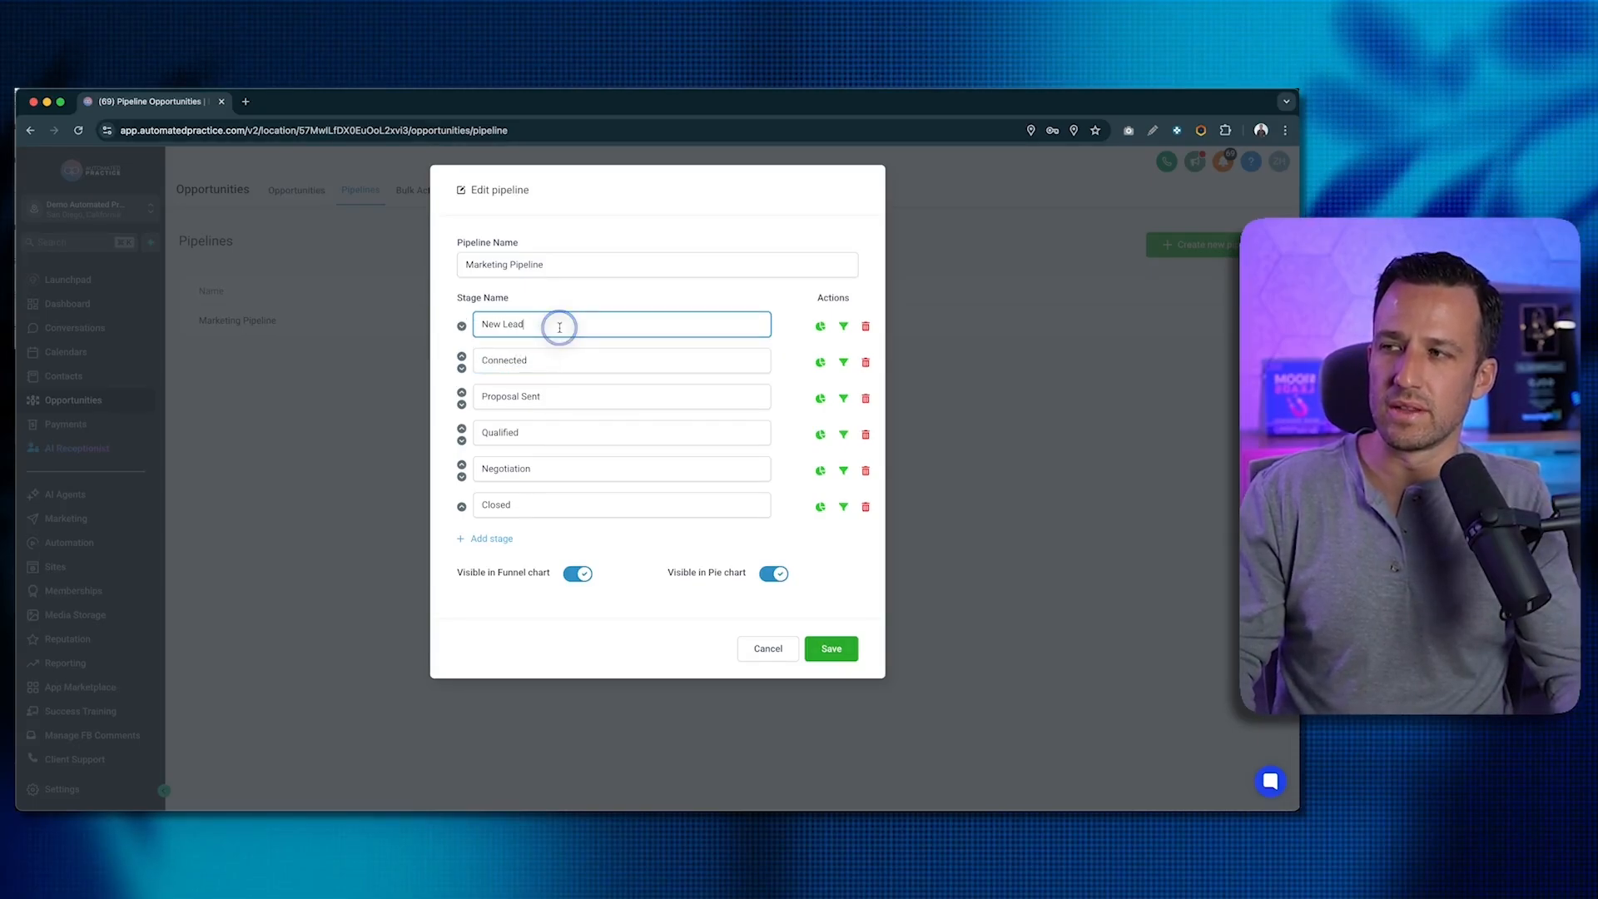
{"action": "key", "text": "super+a"}
{"action": "left_click", "coordinate": [556, 361]}
{"action": "key", "text": "super+a"}
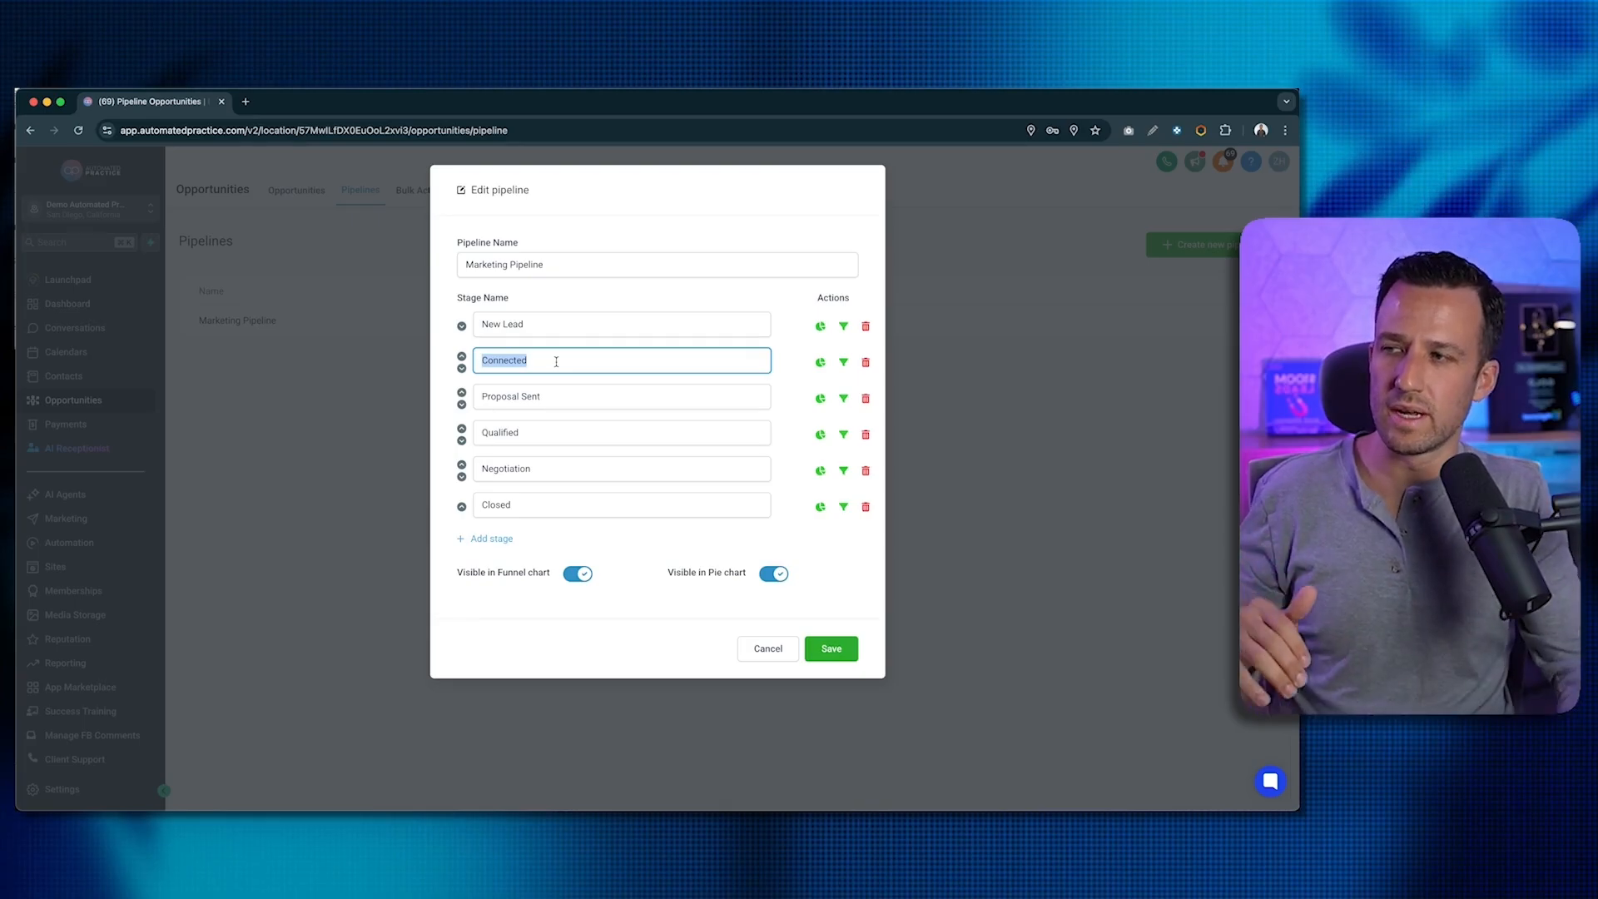
{"action": "left_click", "coordinate": [542, 361]}
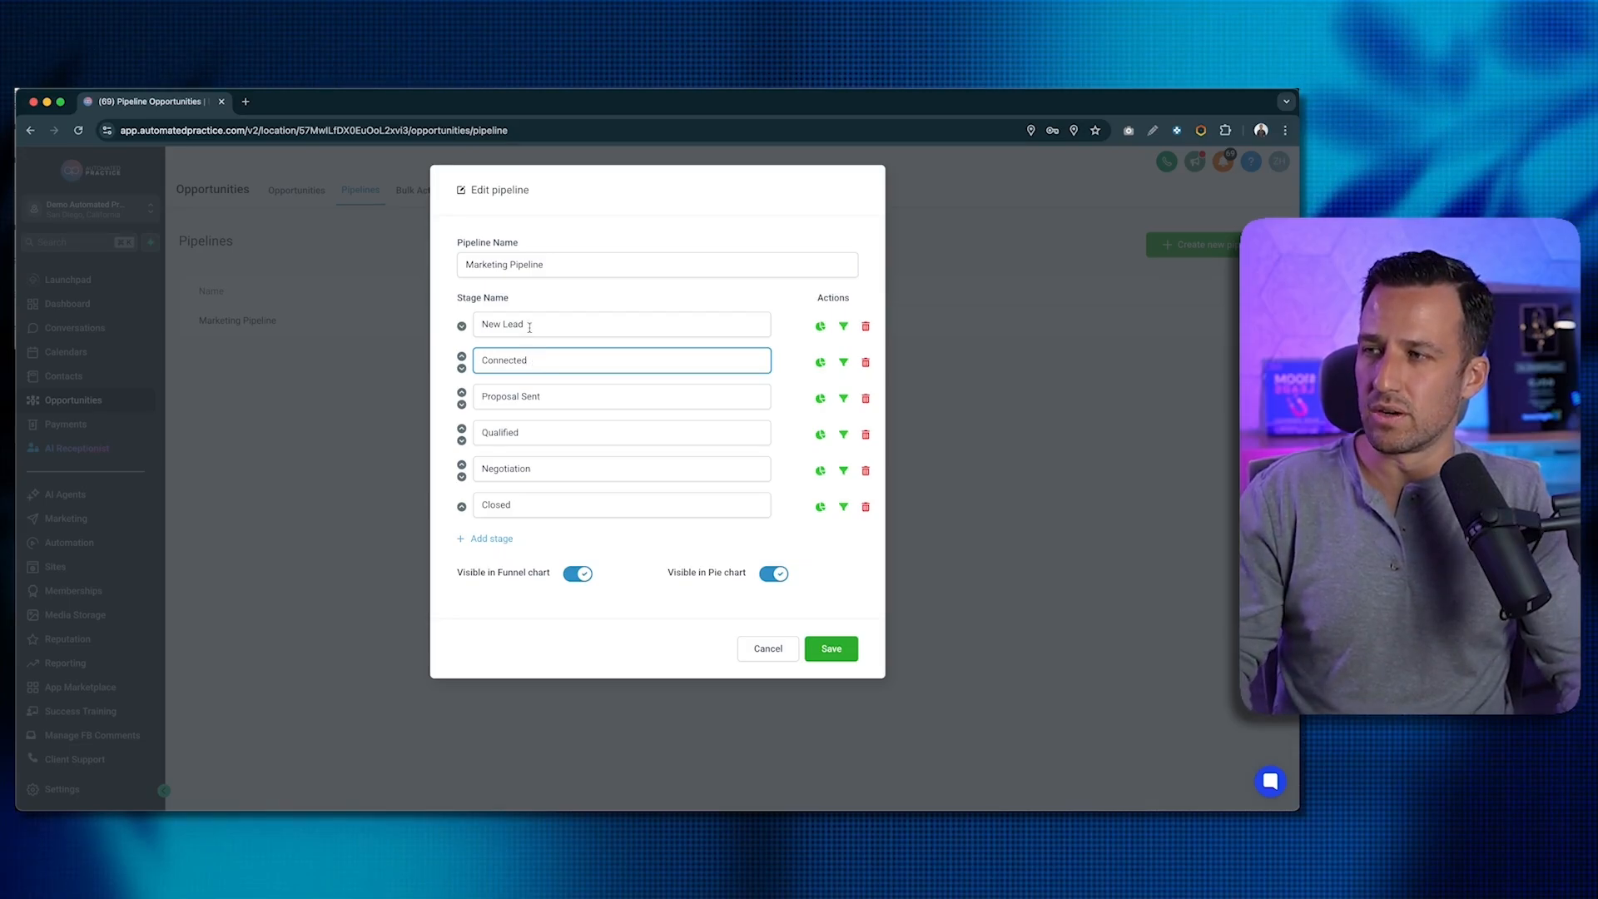
- Rename the third, fourth and fifth stages to Appointment, Showed and Report of Findings
{"action": "left_click_drag", "start_coordinate": [556, 395], "coordinate": [442, 397]}
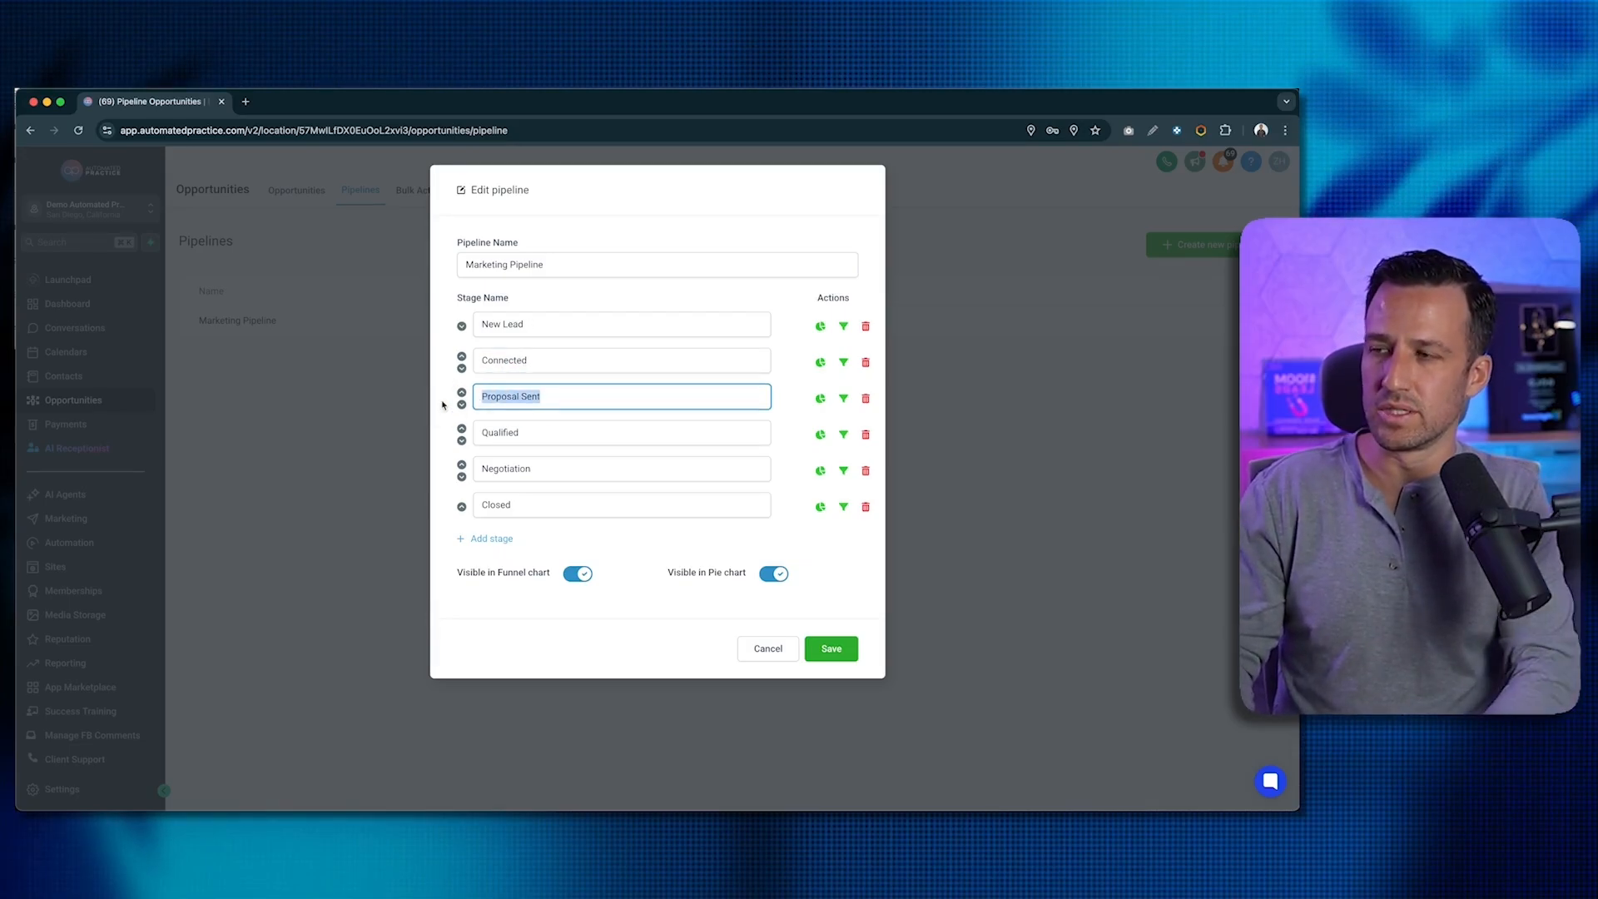
{"action": "type", "text": "Appointment"}
{"action": "left_click", "coordinate": [525, 435]}
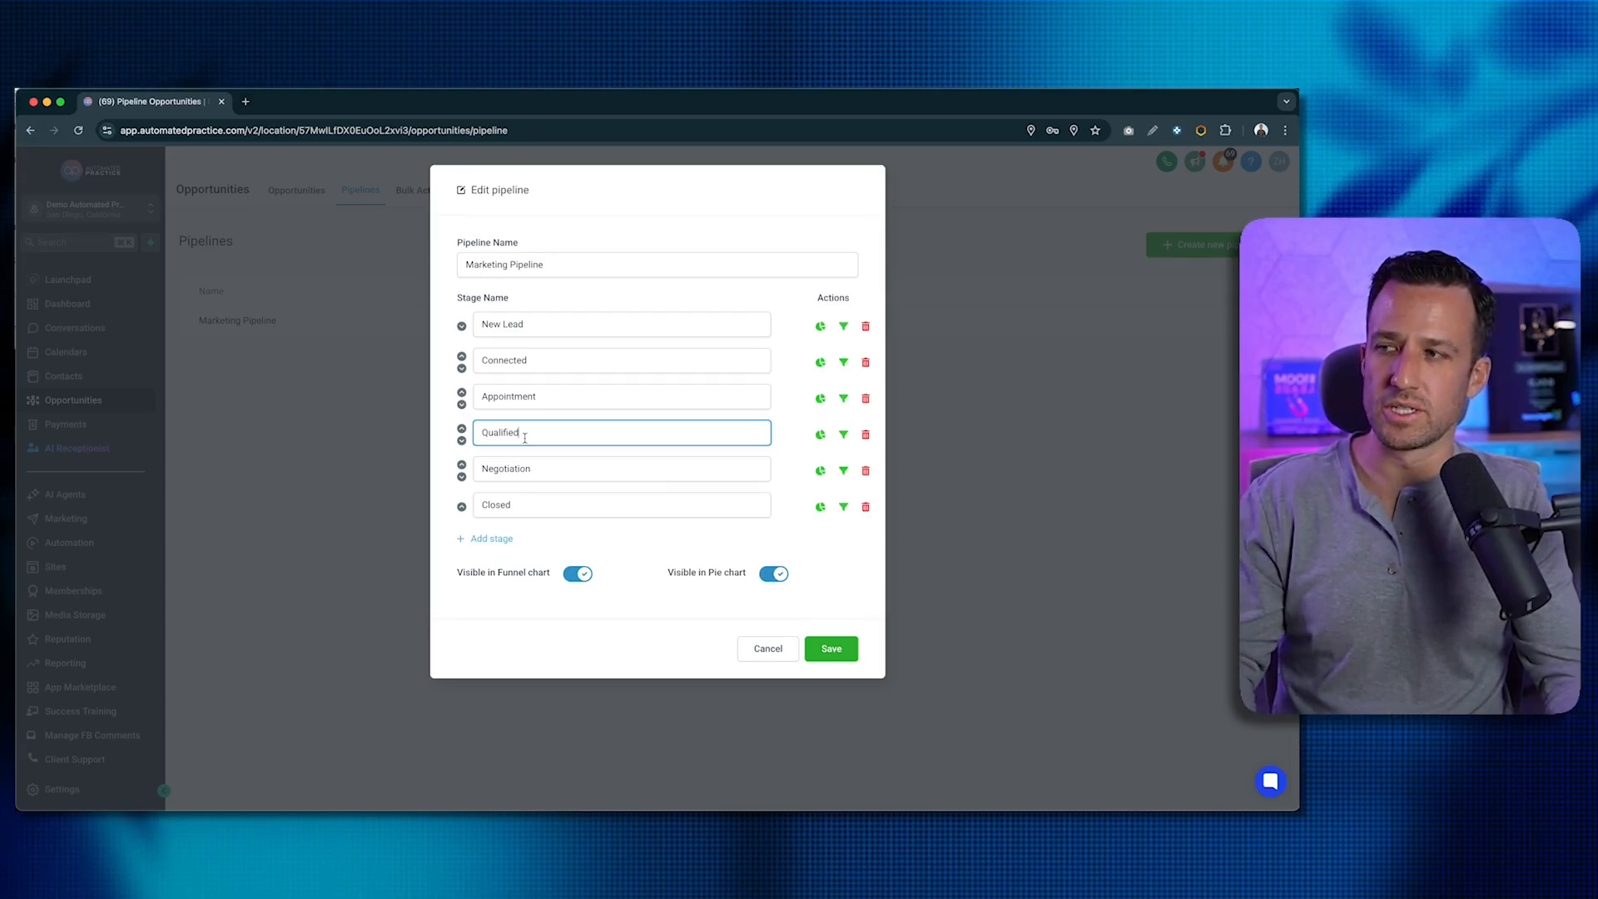
{"action": "double_click", "coordinate": [526, 435]}
{"action": "type", "text": "Shoe"}
{"action": "key", "text": "BackSpace"}
{"action": "type", "text": "wed"}
{"action": "key", "text": "Tab"}
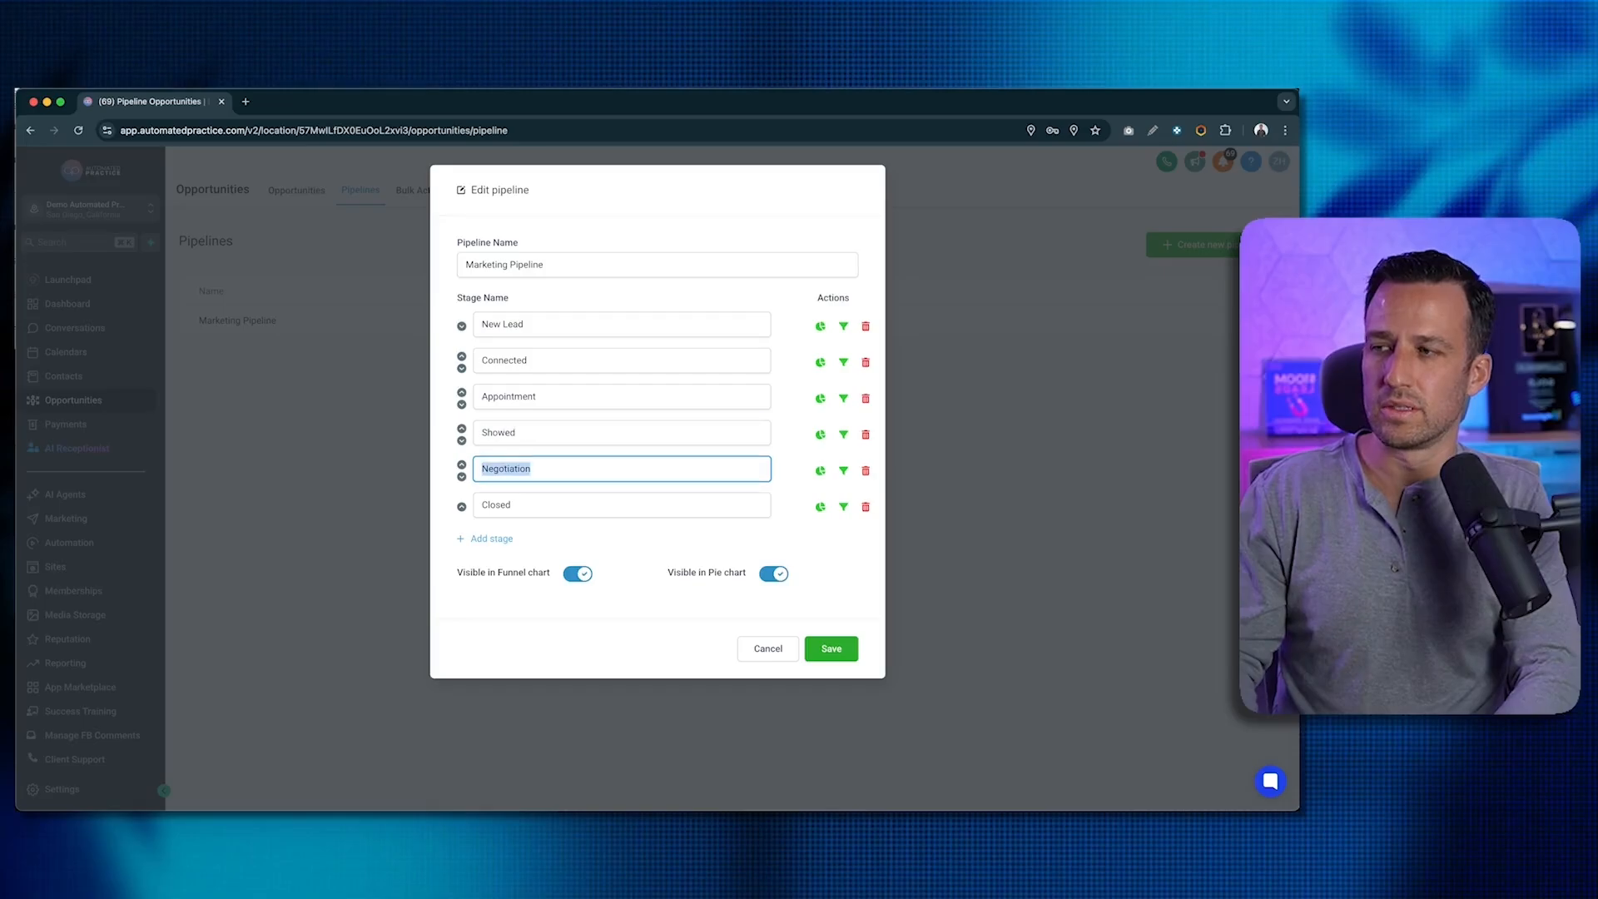
{"action": "type", "text": "Report of Findings"}
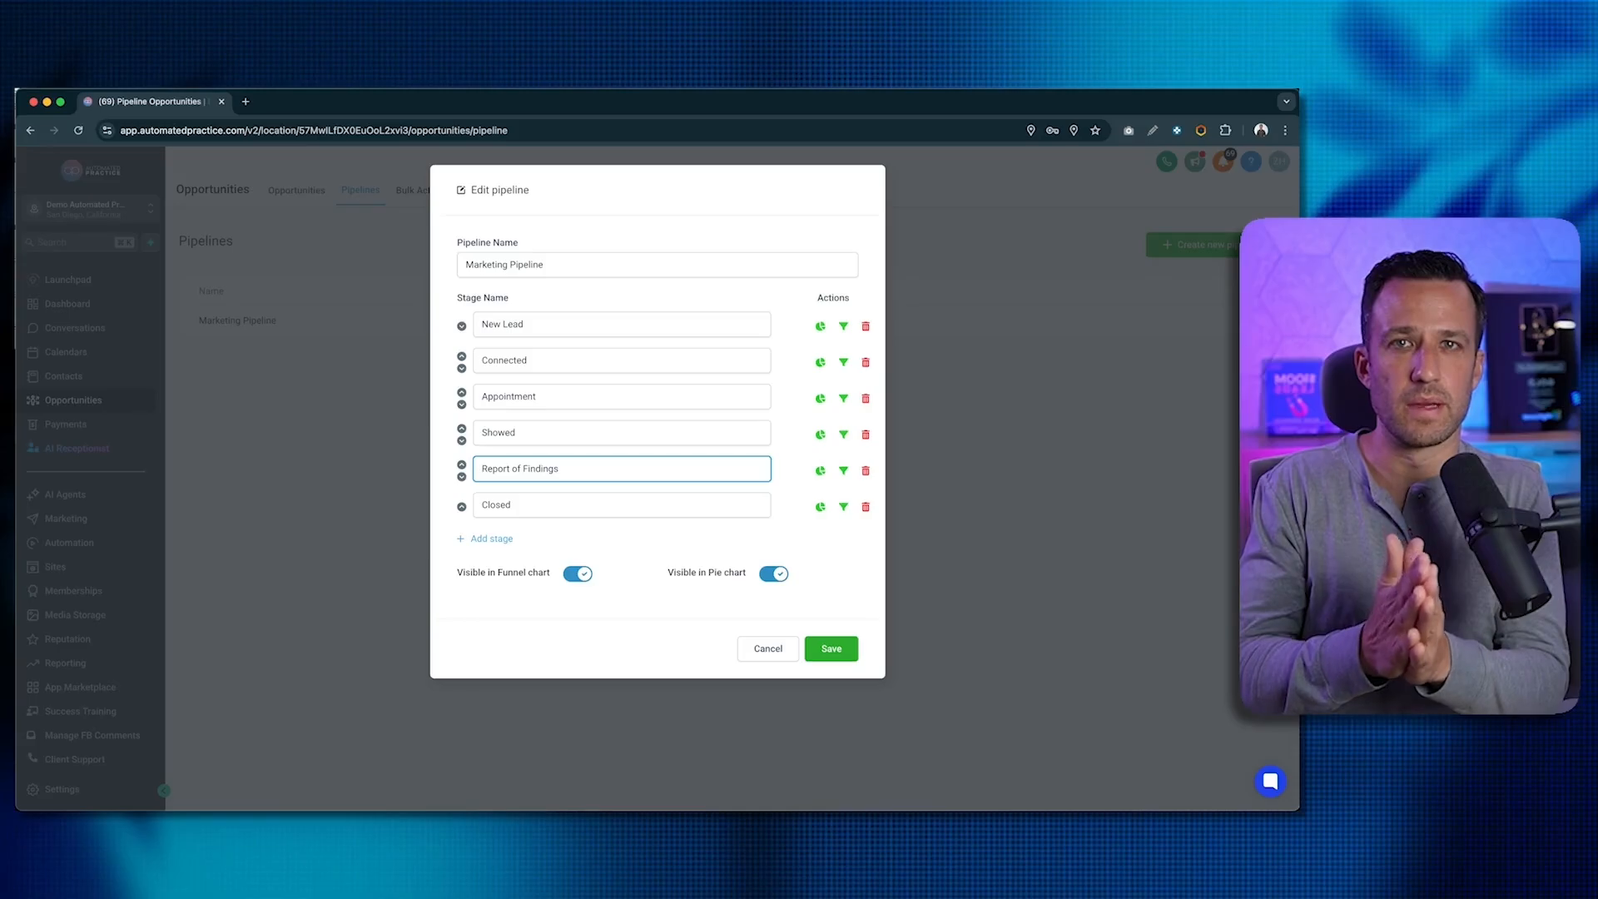
- Rename the Closed stage to Success, keep the pipeline name unchanged, and save the pipeline
{"action": "double_click", "coordinate": [500, 504]}
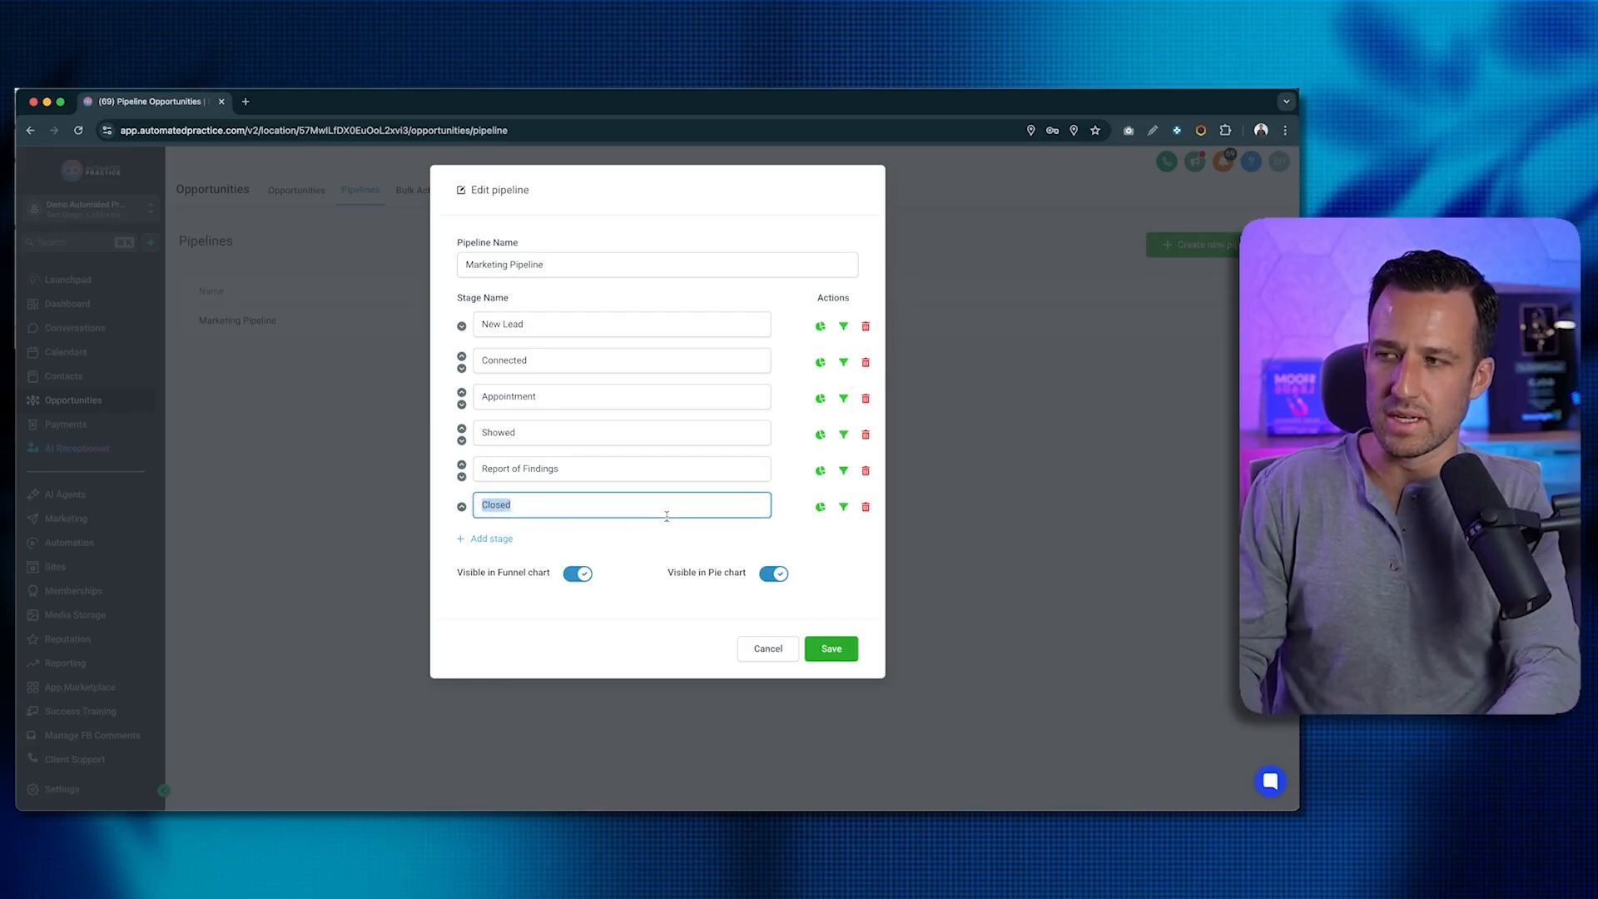
{"action": "type", "text": "Success"}
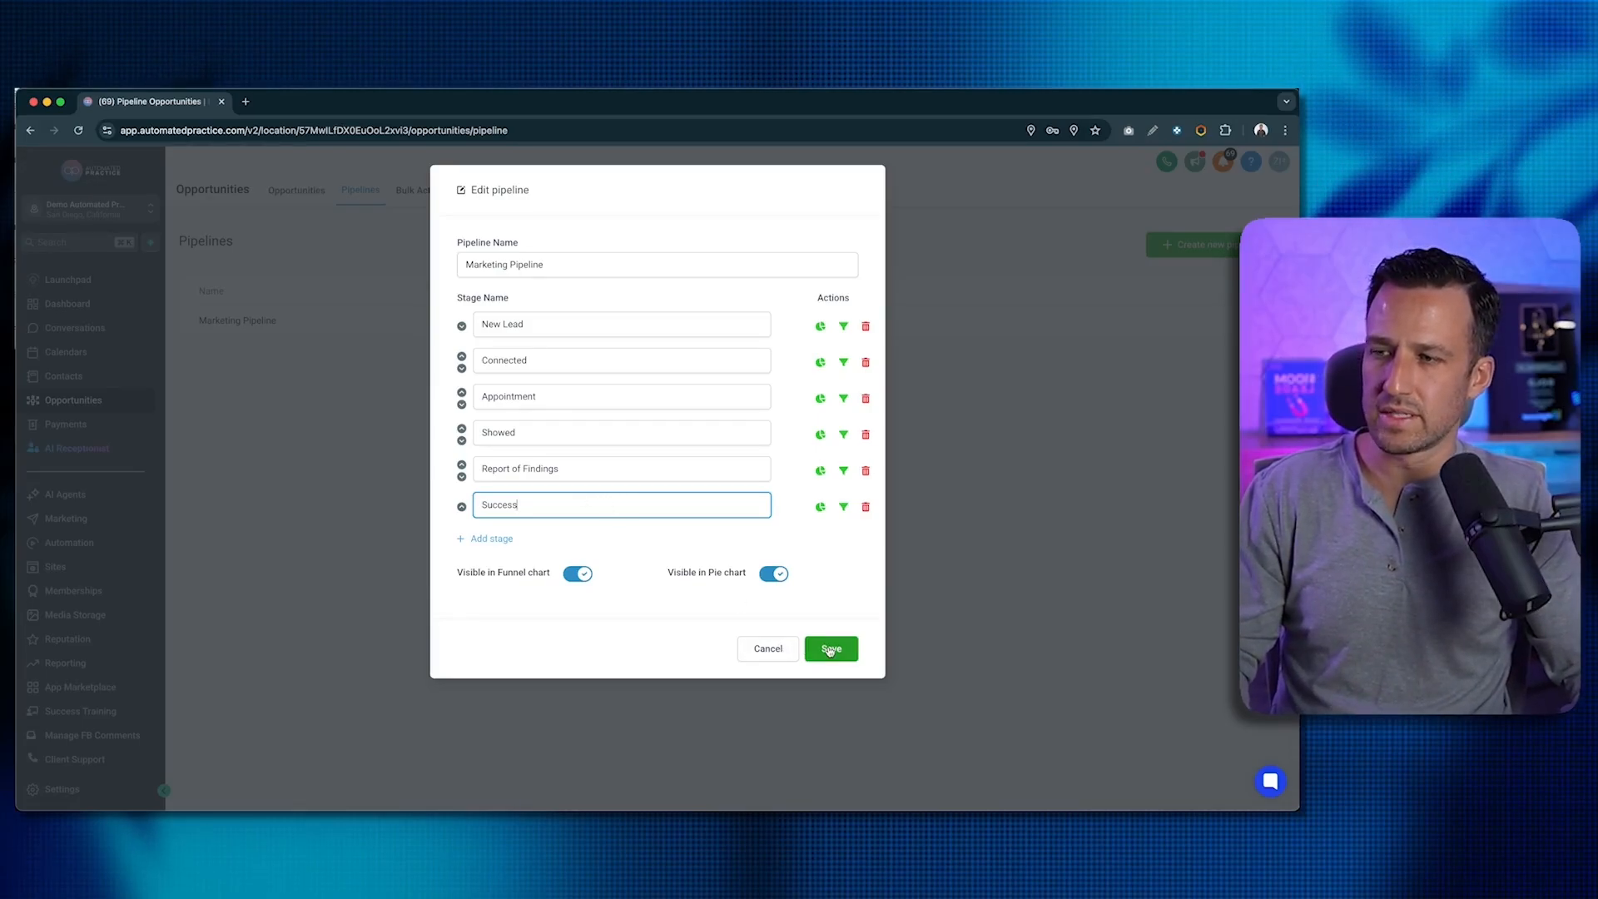
{"action": "left_click", "coordinate": [529, 268]}
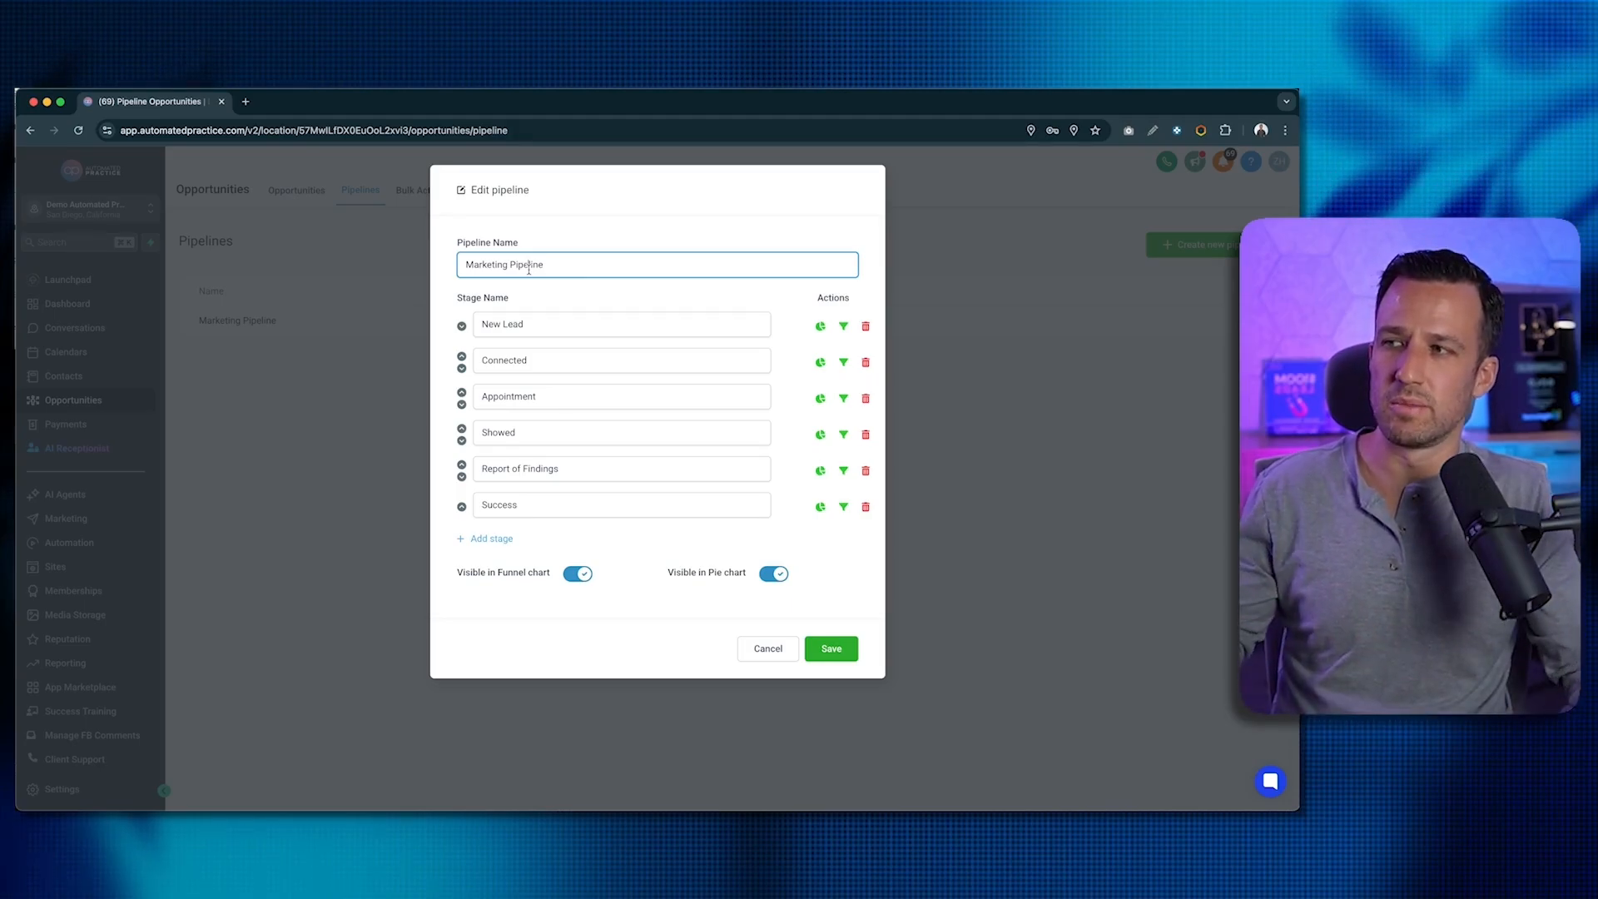
{"action": "left_click_drag", "start_coordinate": [553, 266], "coordinate": [450, 263]}
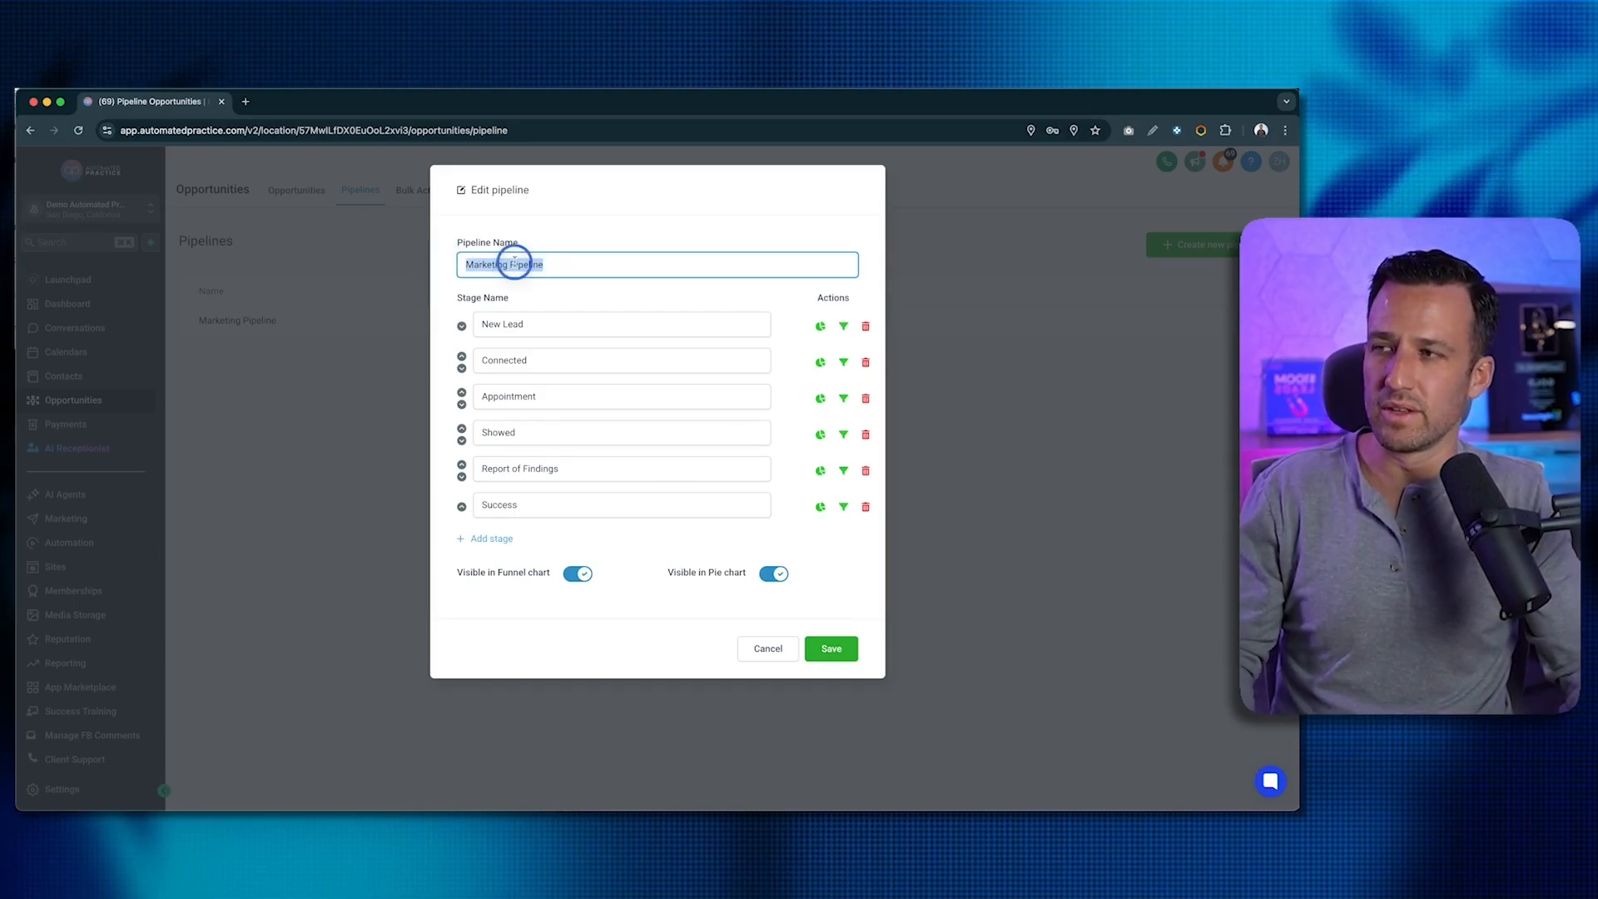
{"action": "left_click", "coordinate": [542, 266]}
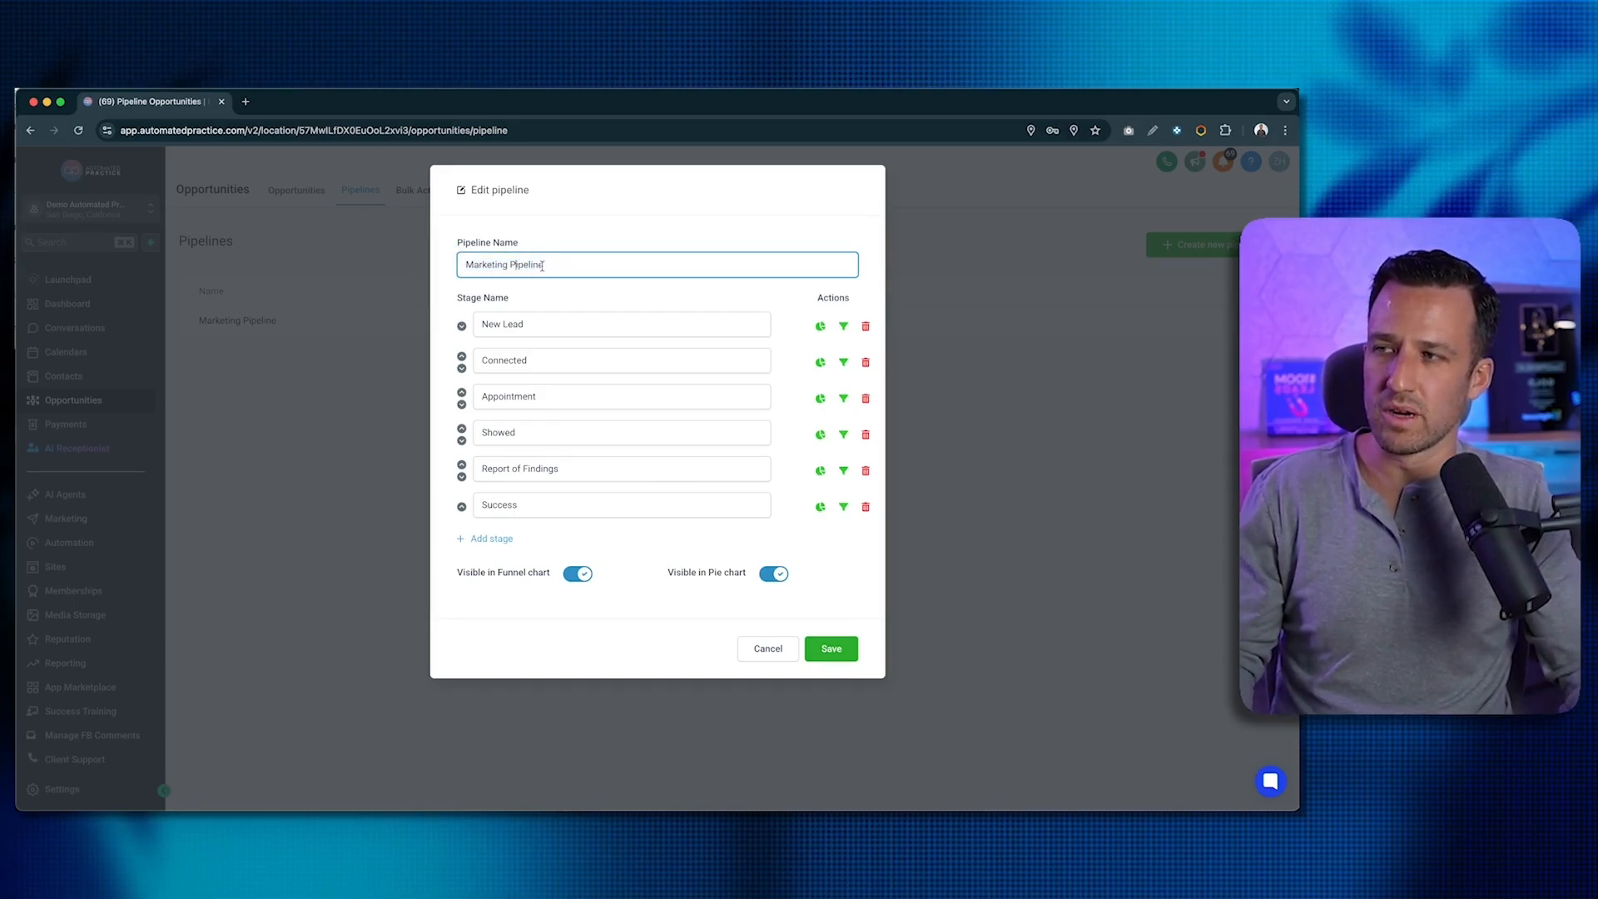
{"action": "left_click", "coordinate": [831, 649]}
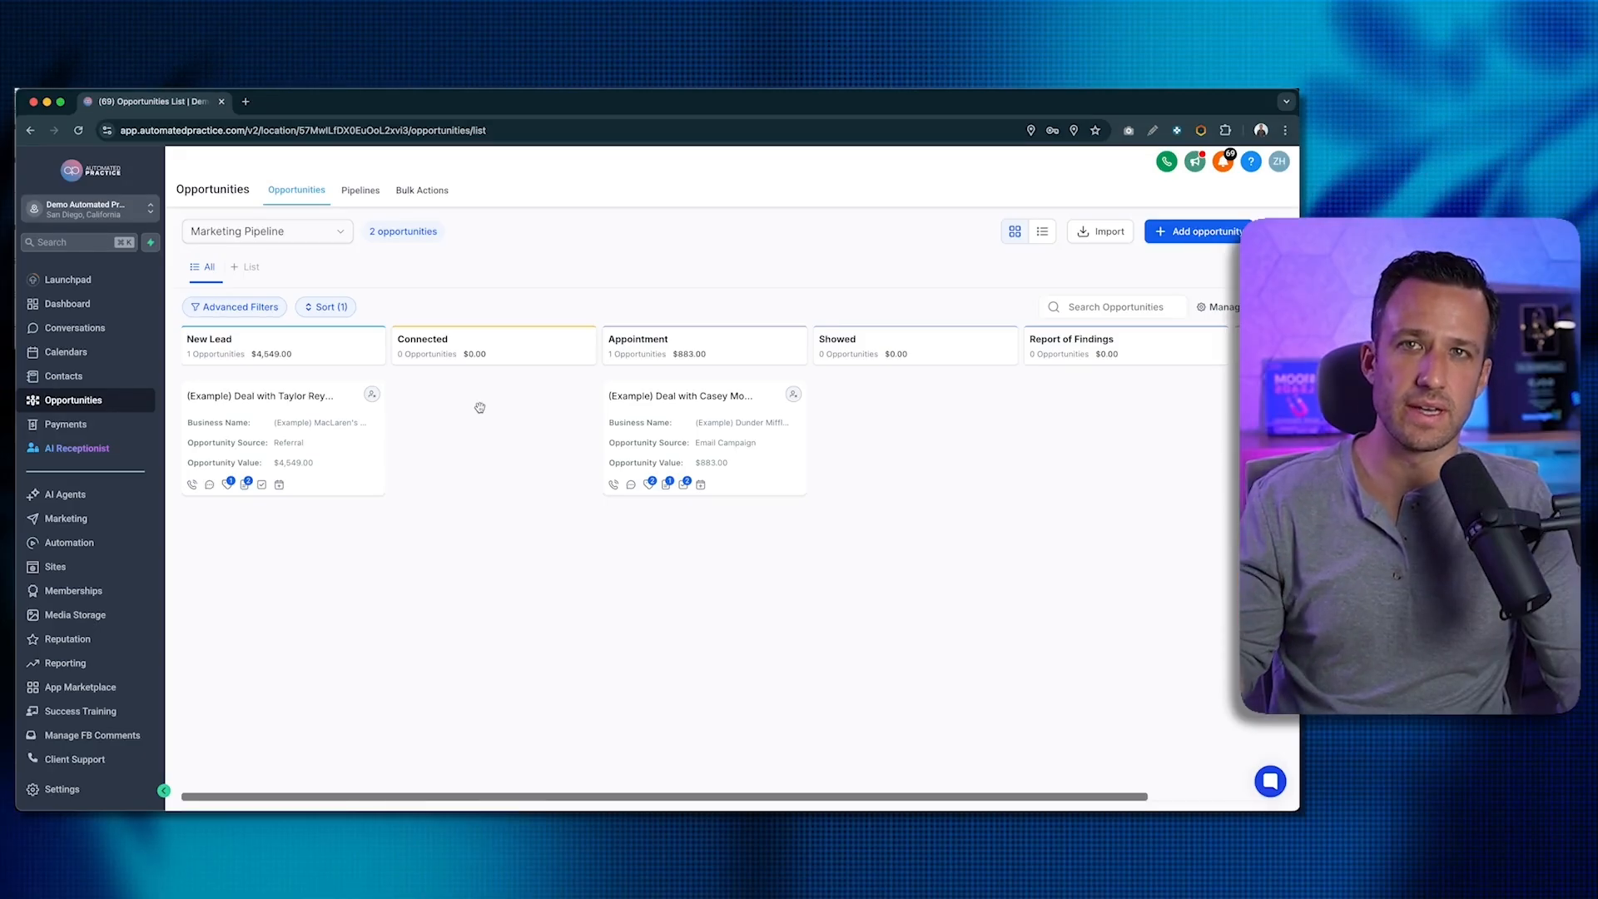
- Go to the sub-account's Settings > My Staff team list
{"action": "left_click", "coordinate": [61, 789]}
{"action": "left_click", "coordinate": [79, 407]}
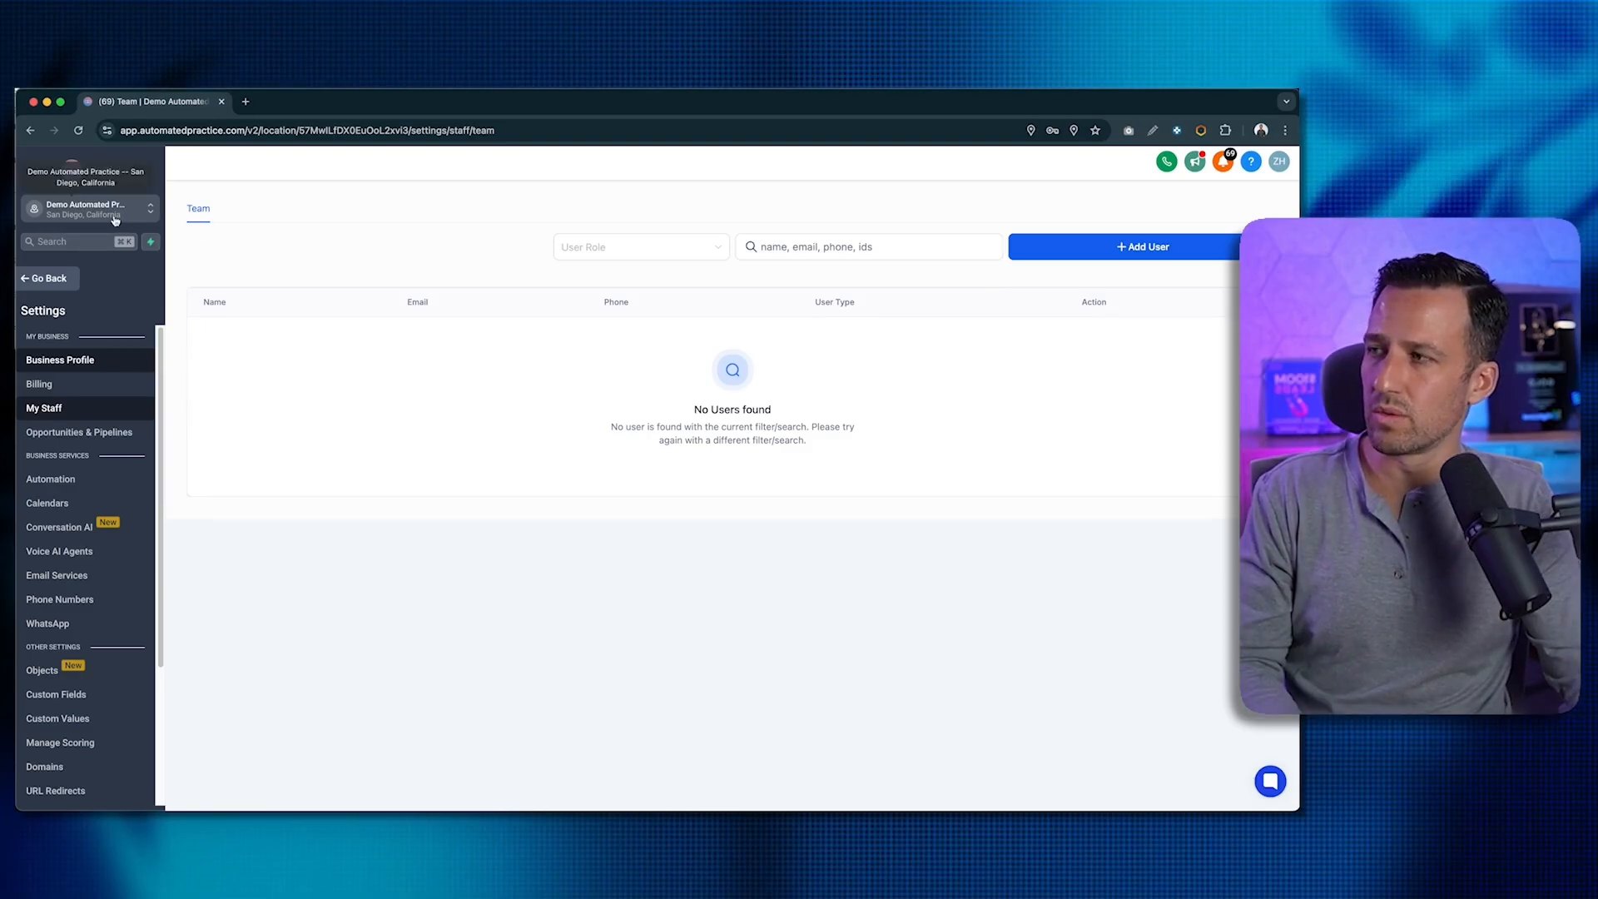
- In a new tab, view the owner's Roles & Permissions in agency Team settings, then return and reload the sub-account tab
{"action": "left_click", "coordinate": [245, 101]}
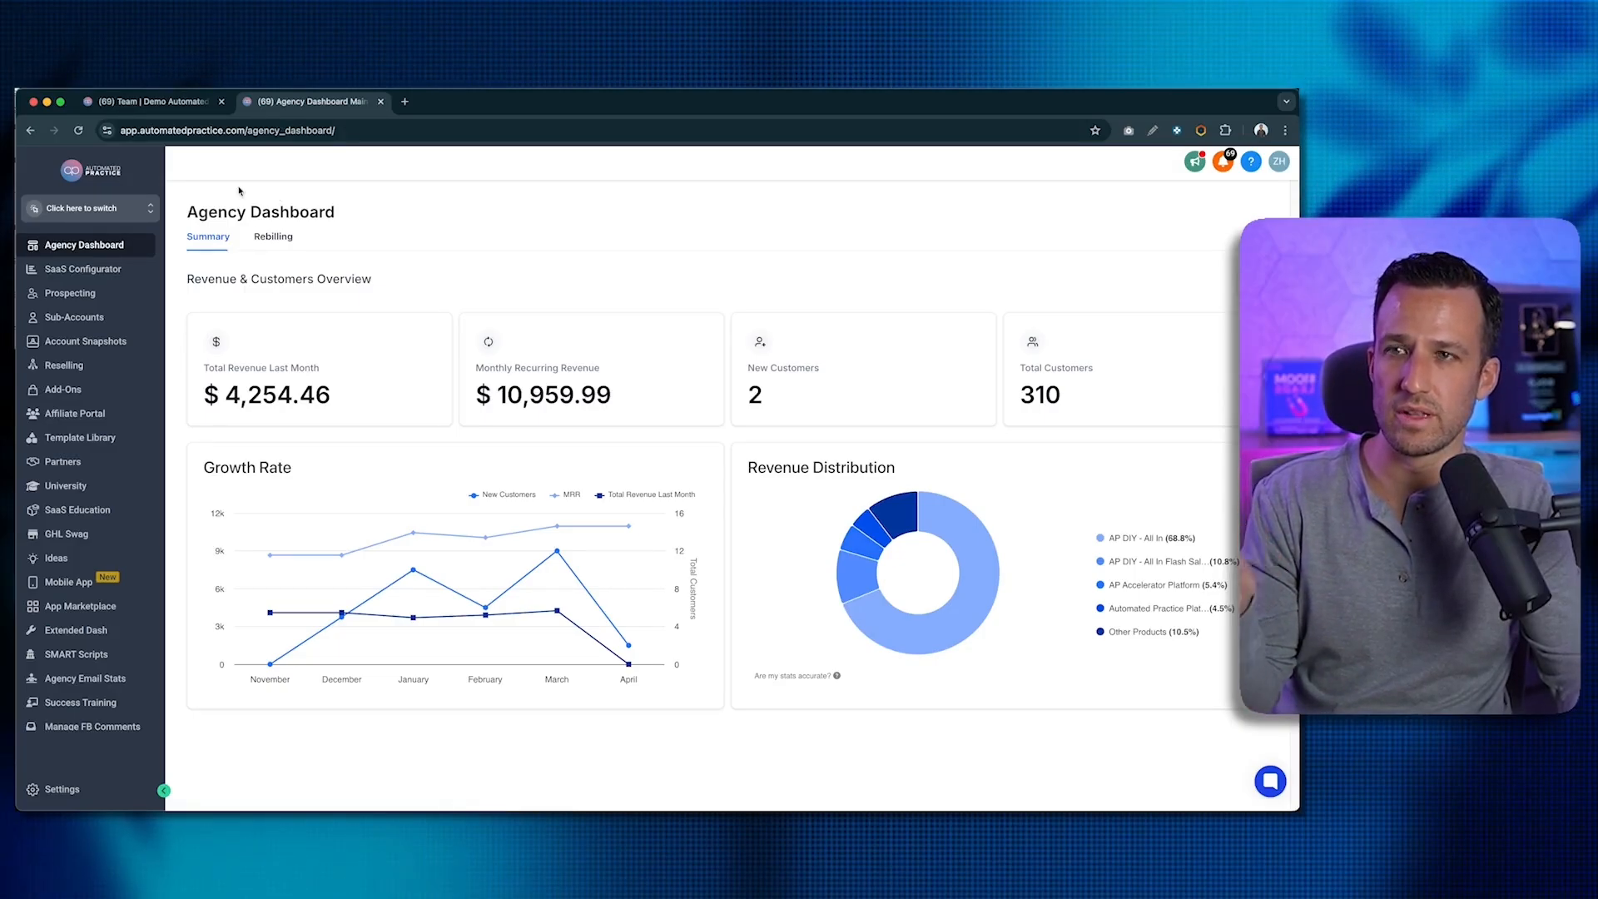
{"action": "left_click", "coordinate": [63, 791]}
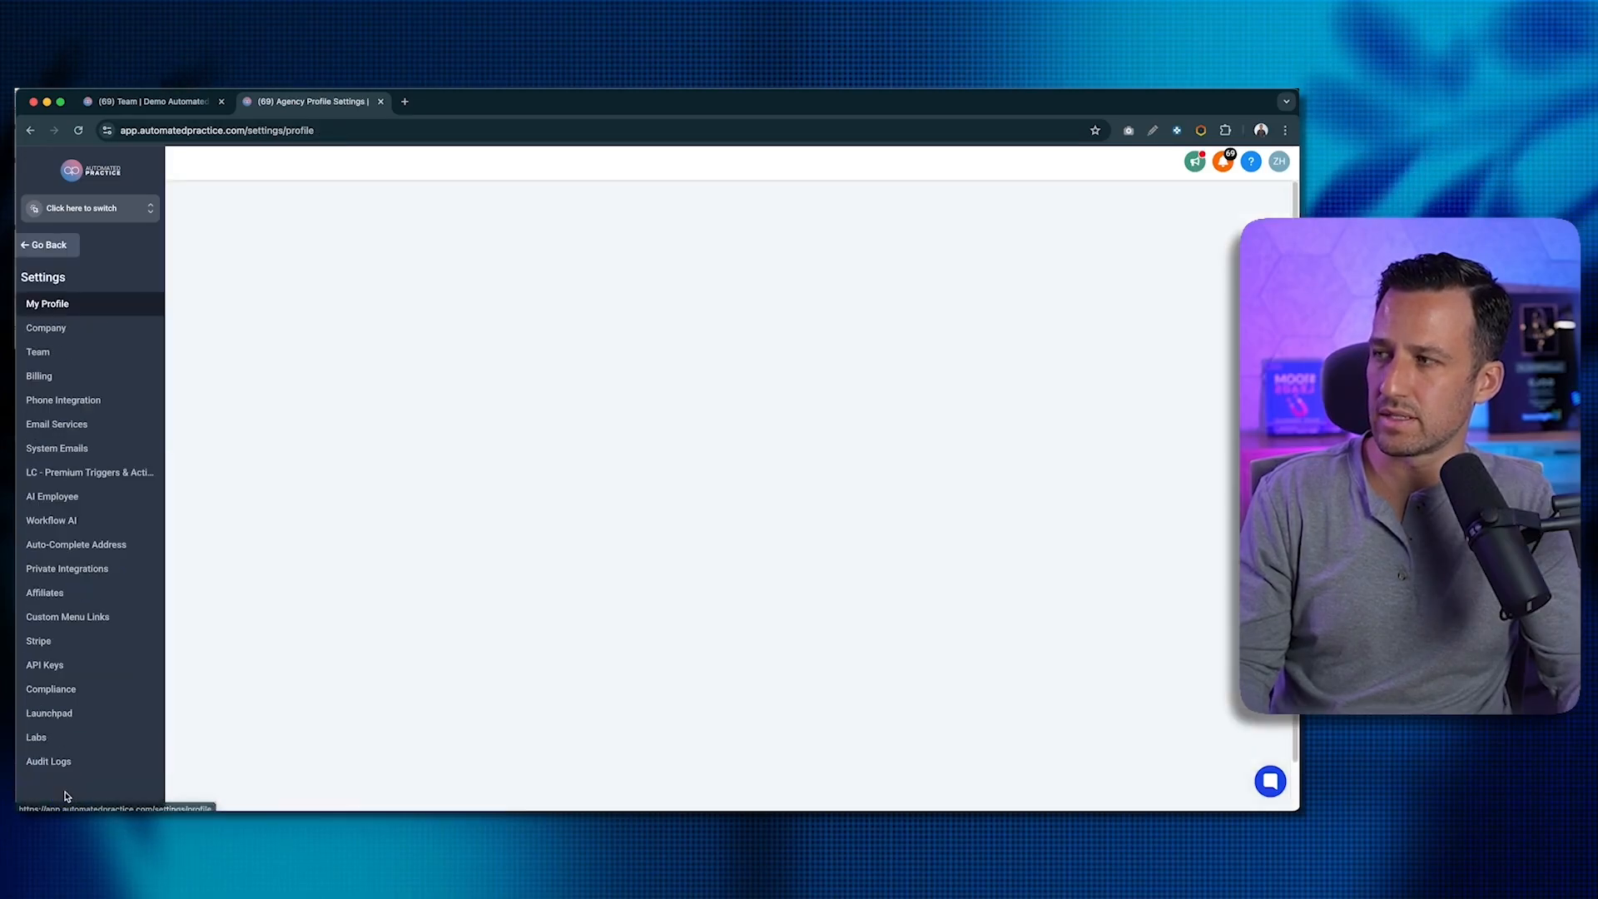
{"action": "left_click", "coordinate": [38, 352]}
{"action": "type", "text": "zack"}
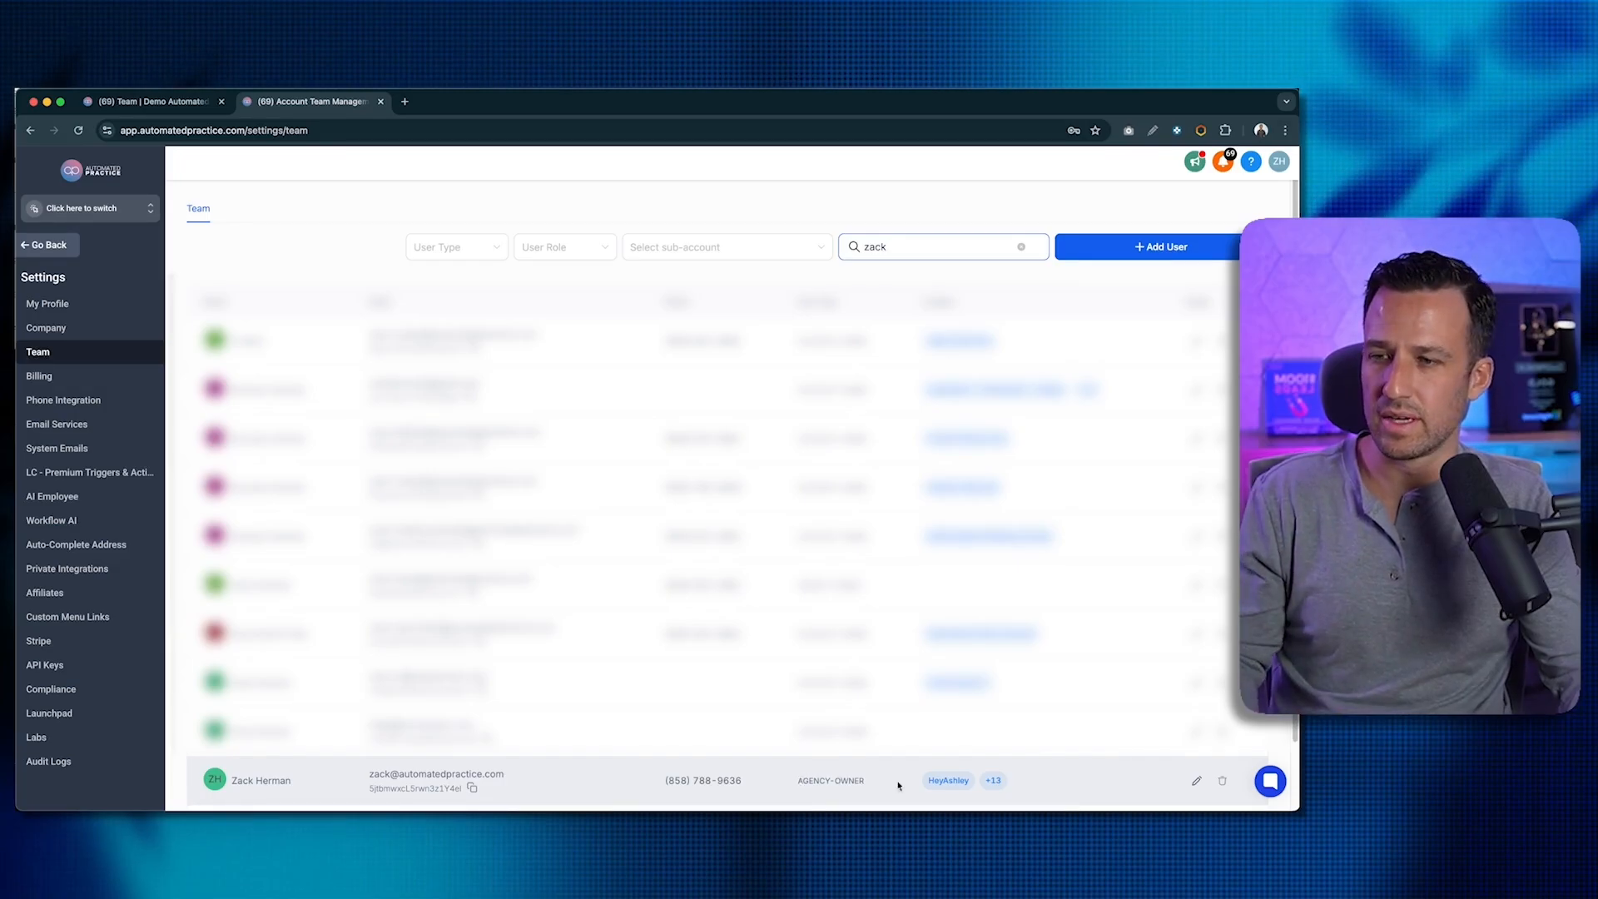
{"action": "left_click", "coordinate": [1196, 781]}
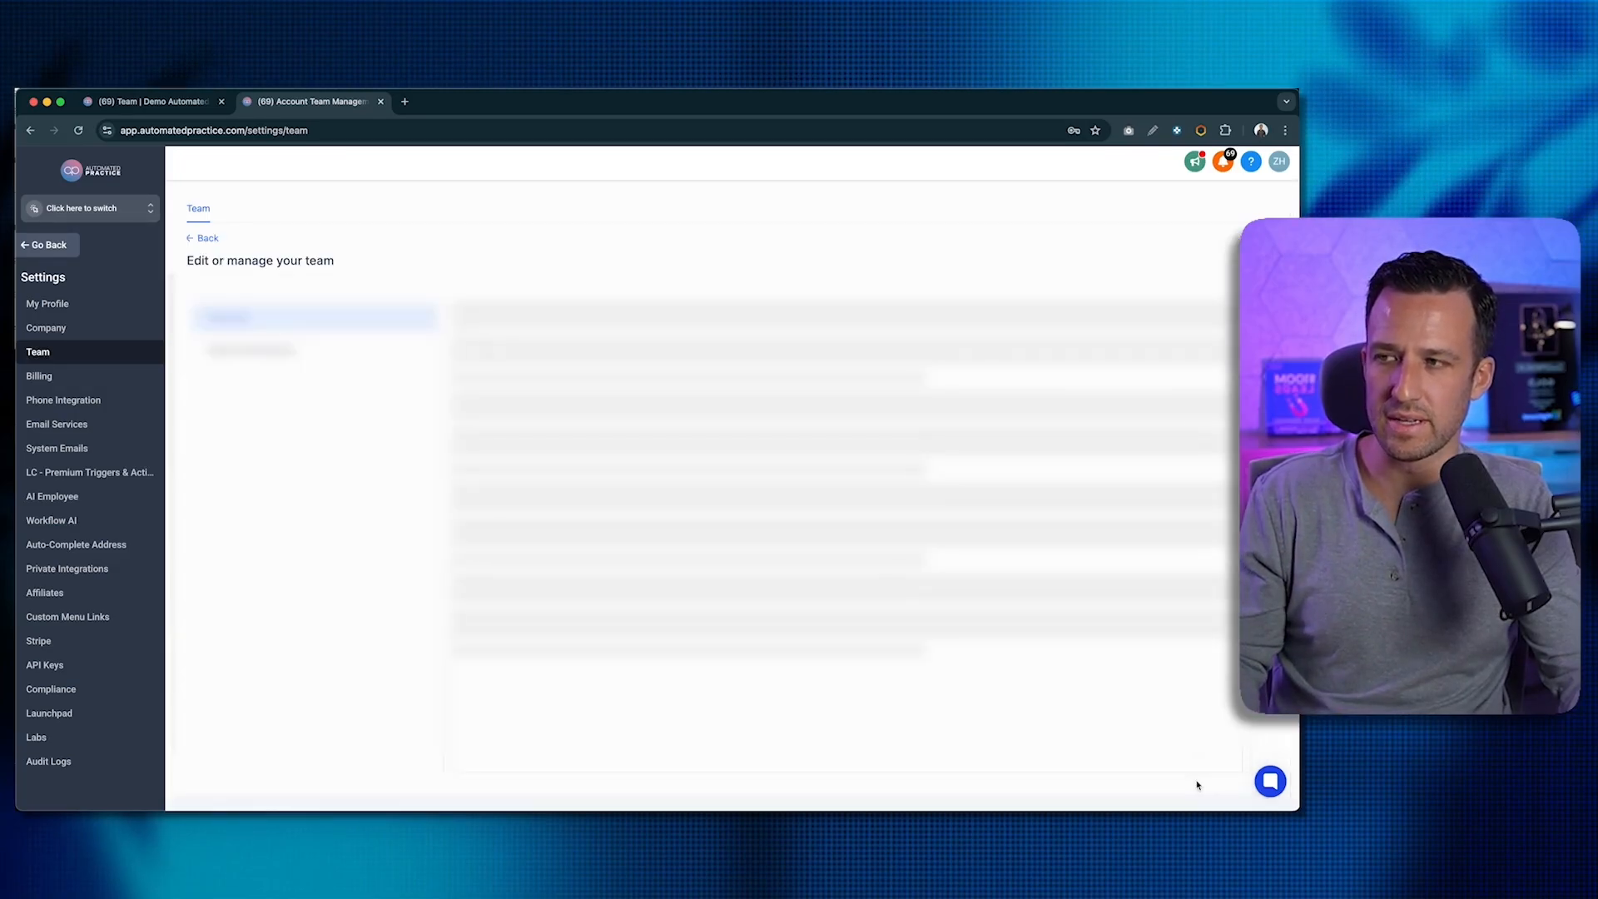
{"action": "left_click", "coordinate": [318, 356]}
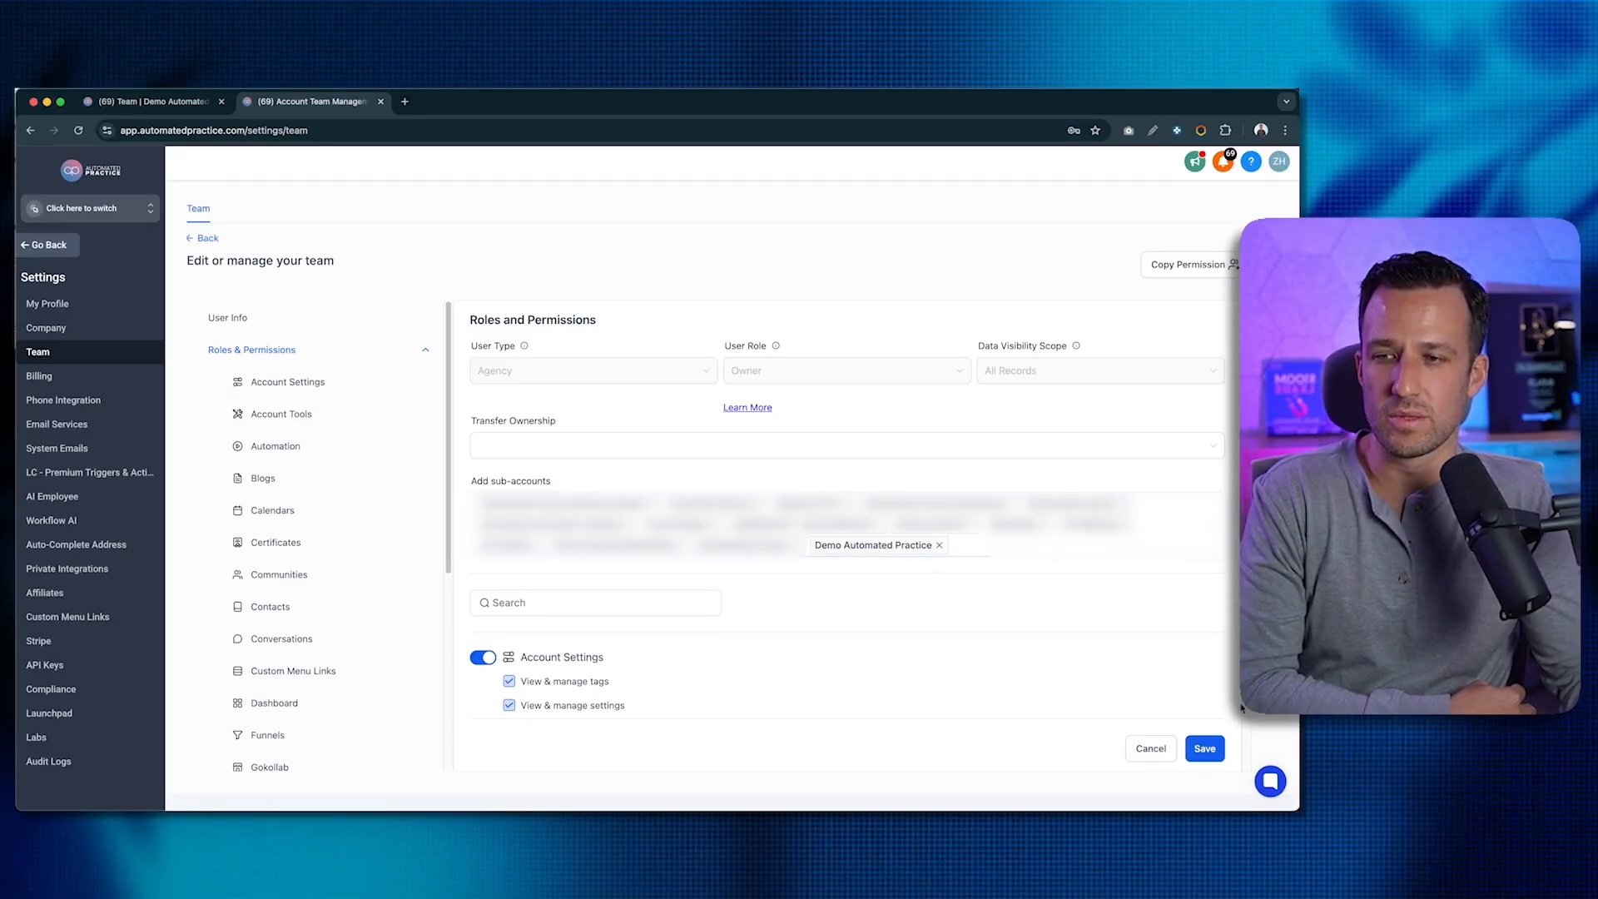
{"action": "left_click", "coordinate": [1204, 748]}
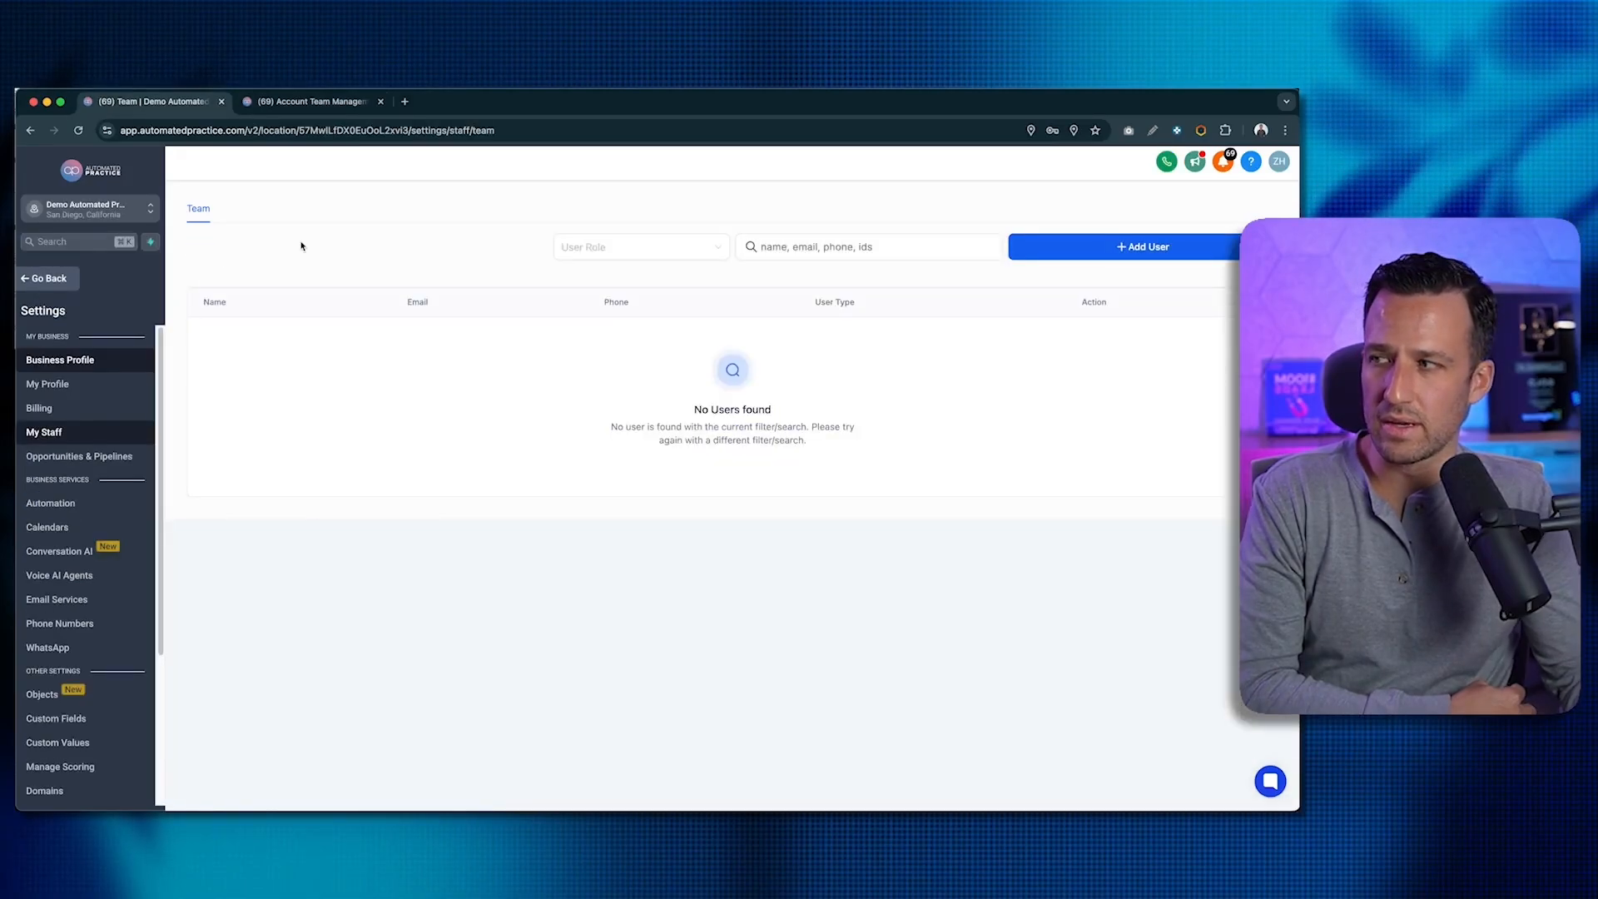
{"action": "right_click", "coordinate": [302, 246]}
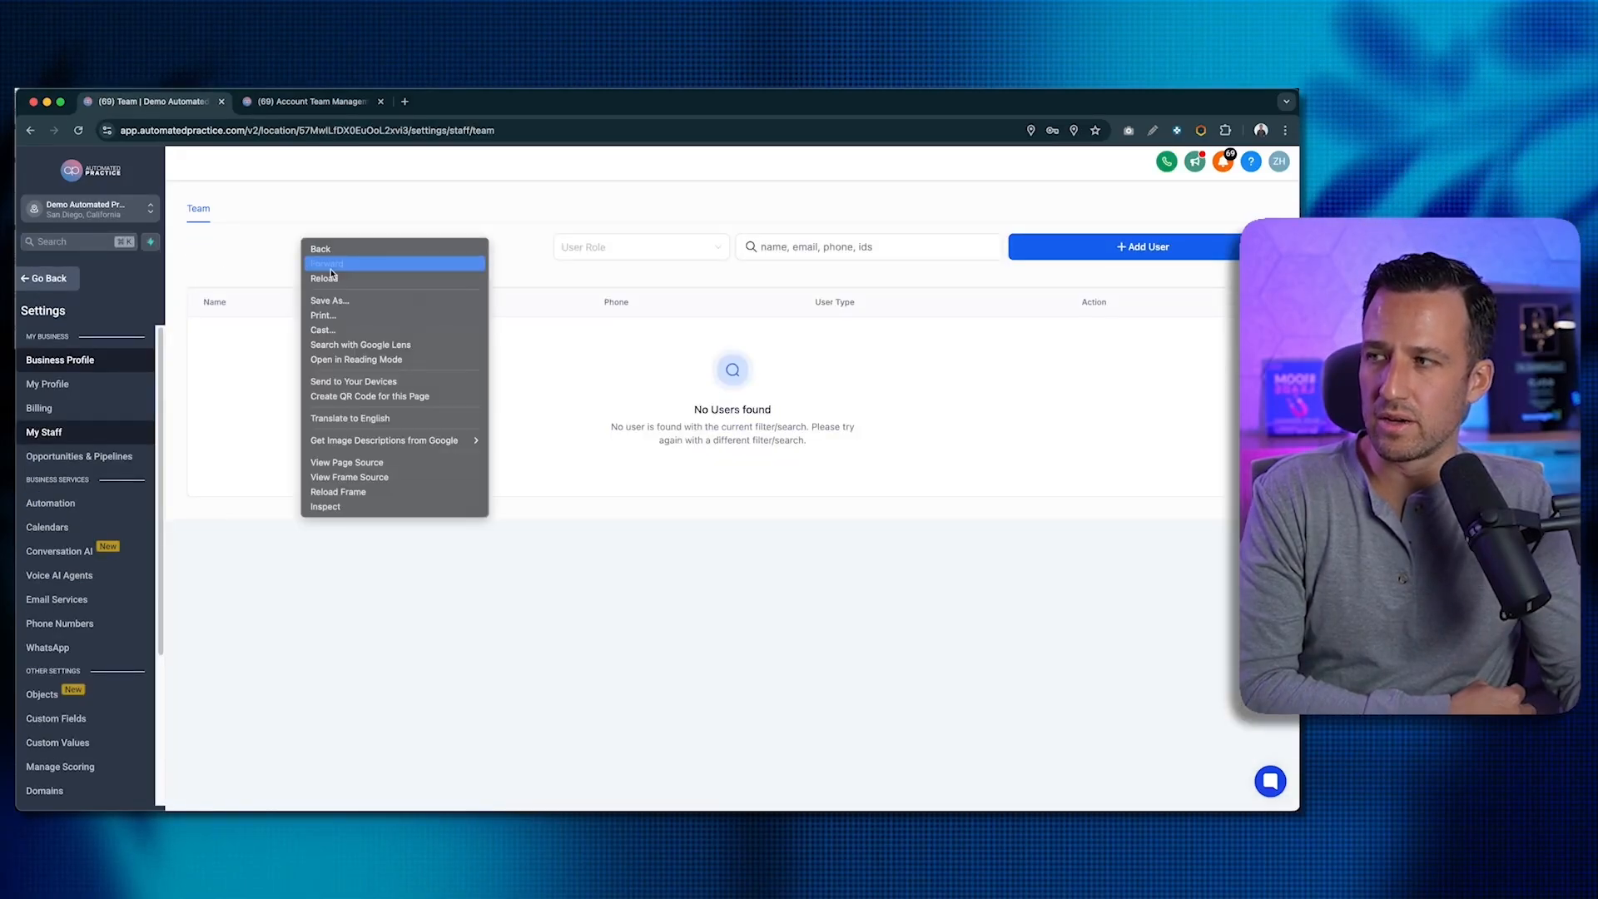
- Reload the sub-account team page, then go to the My Profile settings
{"action": "left_click", "coordinate": [340, 280]}
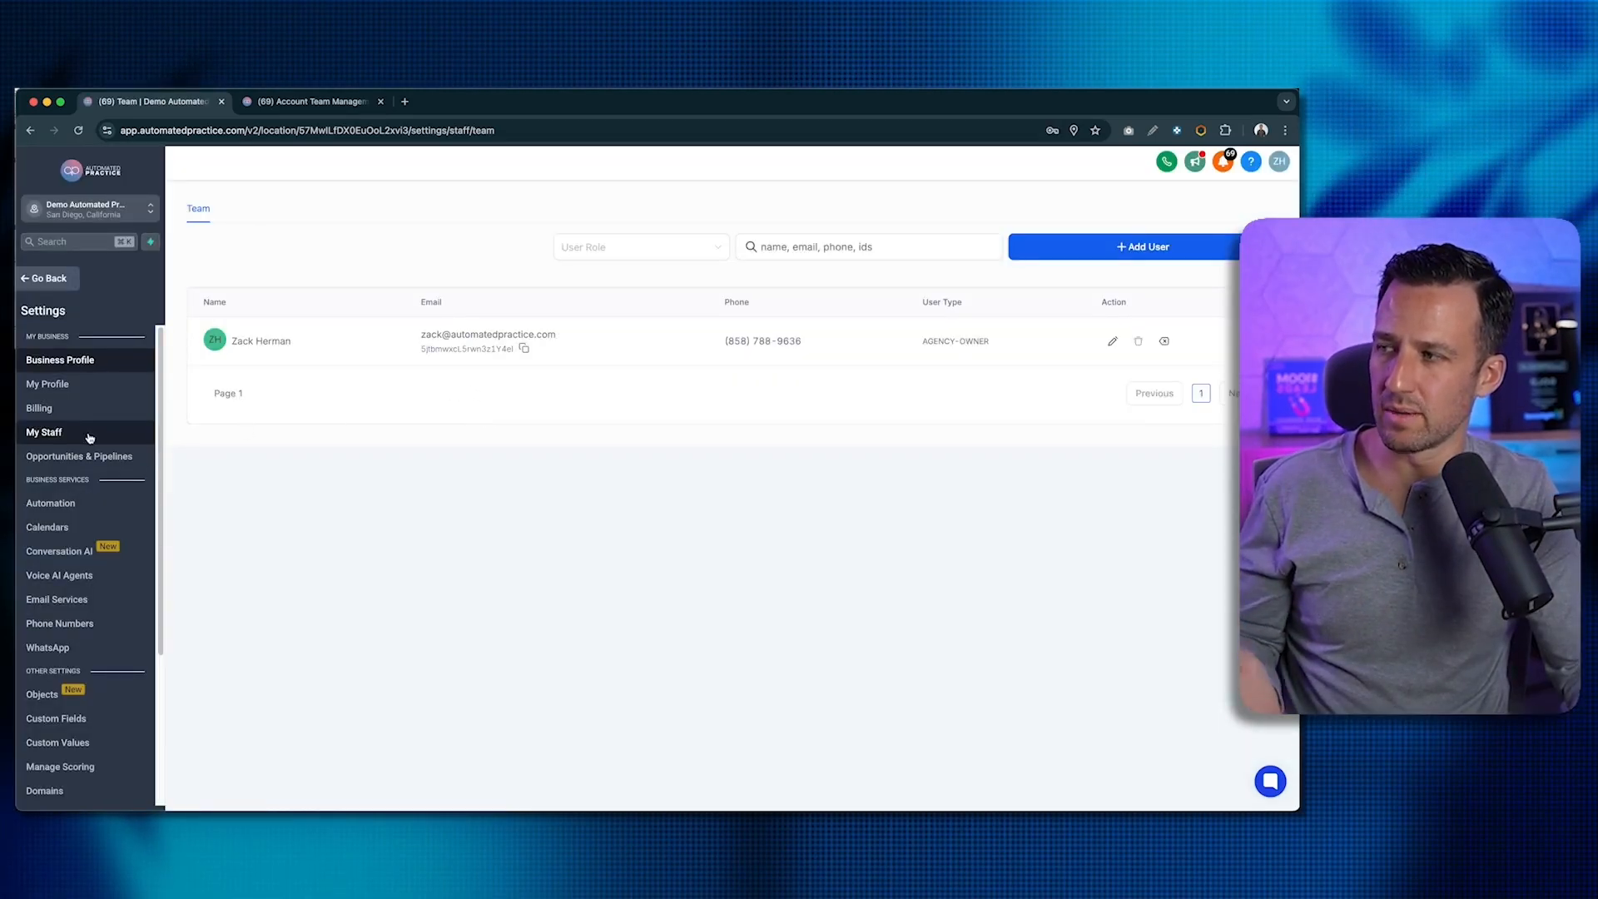
{"action": "left_click", "coordinate": [69, 385]}
- Scroll My Profile down to User Availability, showing Monday–Friday 09:00 AM to 03:00 PM
{"action": "scroll", "coordinate": [366, 418], "scroll_direction": "down", "scroll_amount": 5}
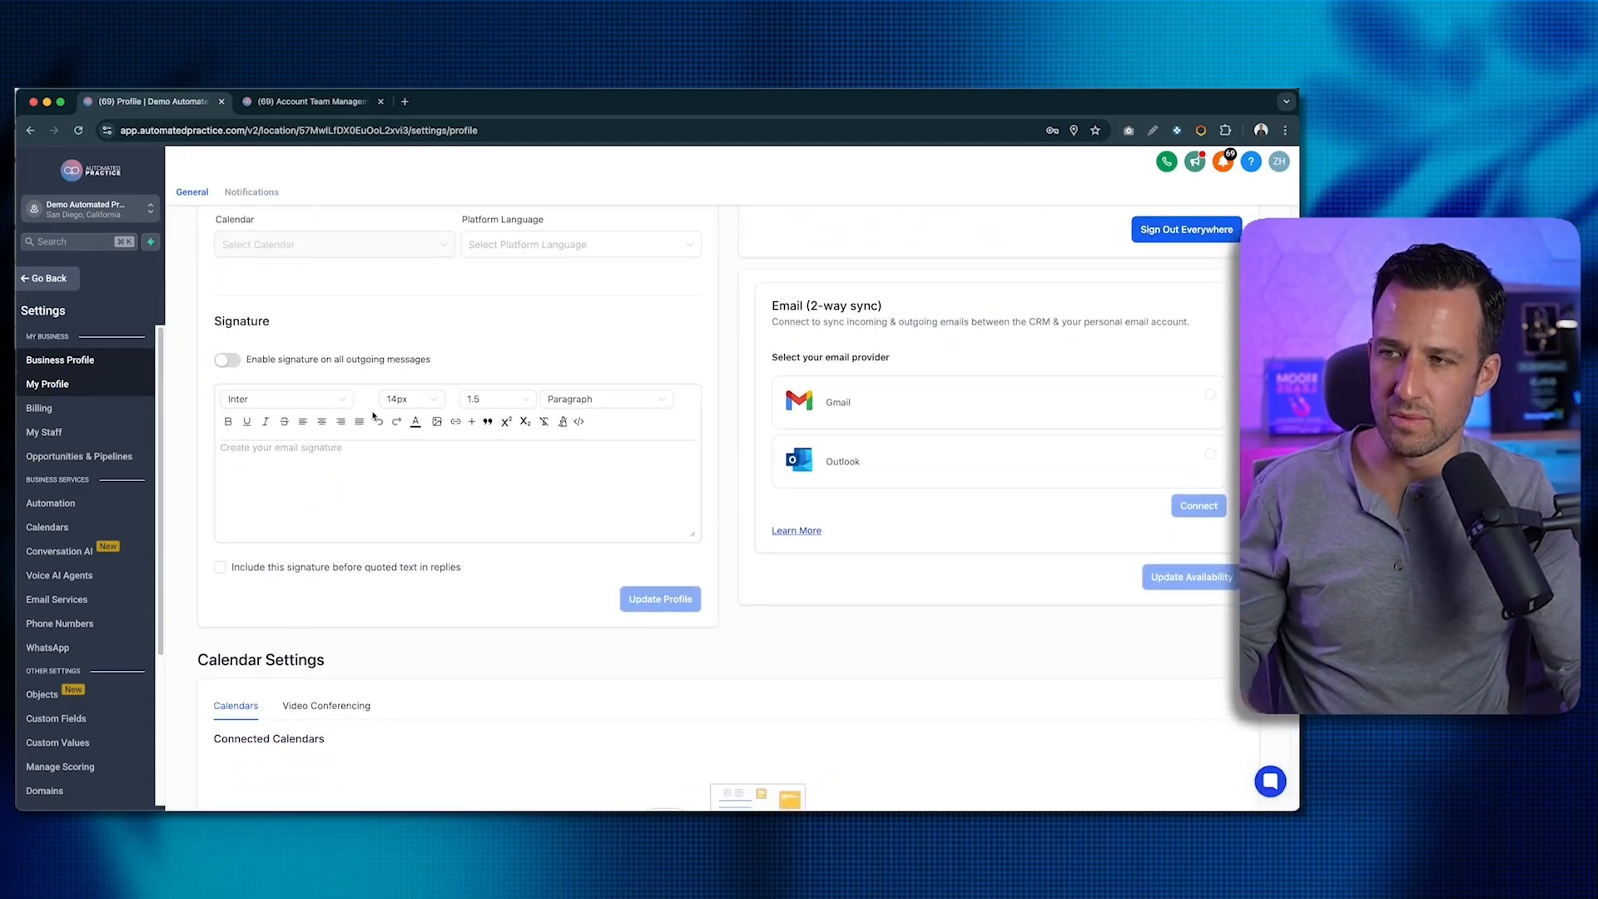
{"action": "scroll", "coordinate": [366, 419], "scroll_direction": "down", "scroll_amount": 2}
{"action": "scroll", "coordinate": [384, 411], "scroll_direction": "down", "scroll_amount": 10}
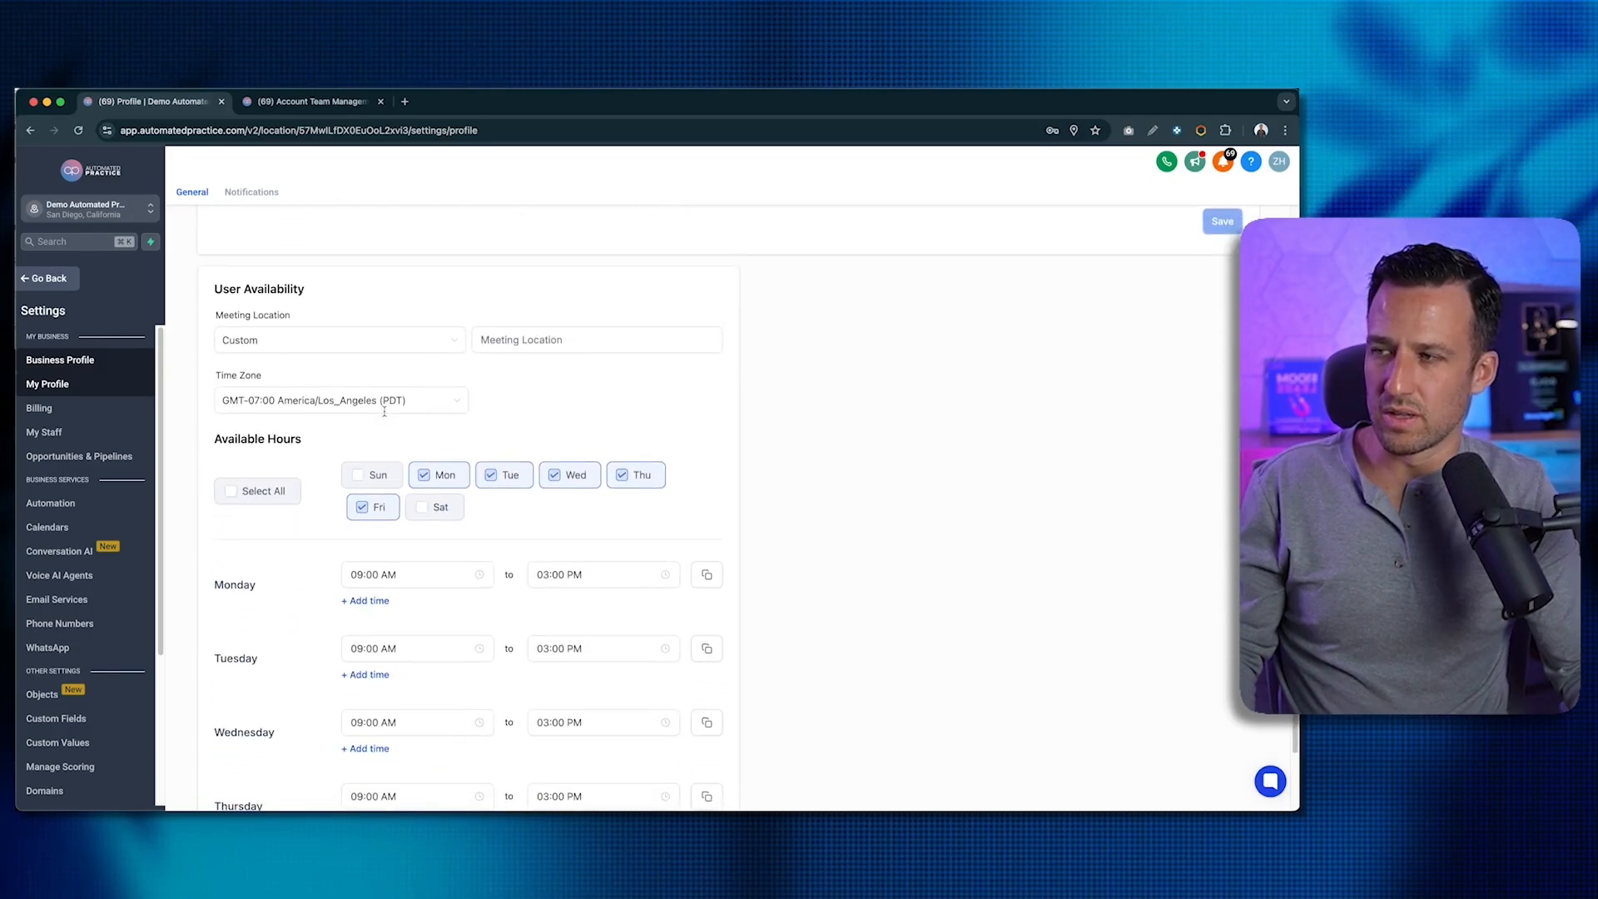
{"action": "scroll", "coordinate": [384, 412], "scroll_direction": "down", "scroll_amount": 3}
{"action": "scroll", "coordinate": [378, 413], "scroll_direction": "up", "scroll_amount": 3}
{"action": "scroll", "coordinate": [362, 415], "scroll_direction": "down", "scroll_amount": 3}
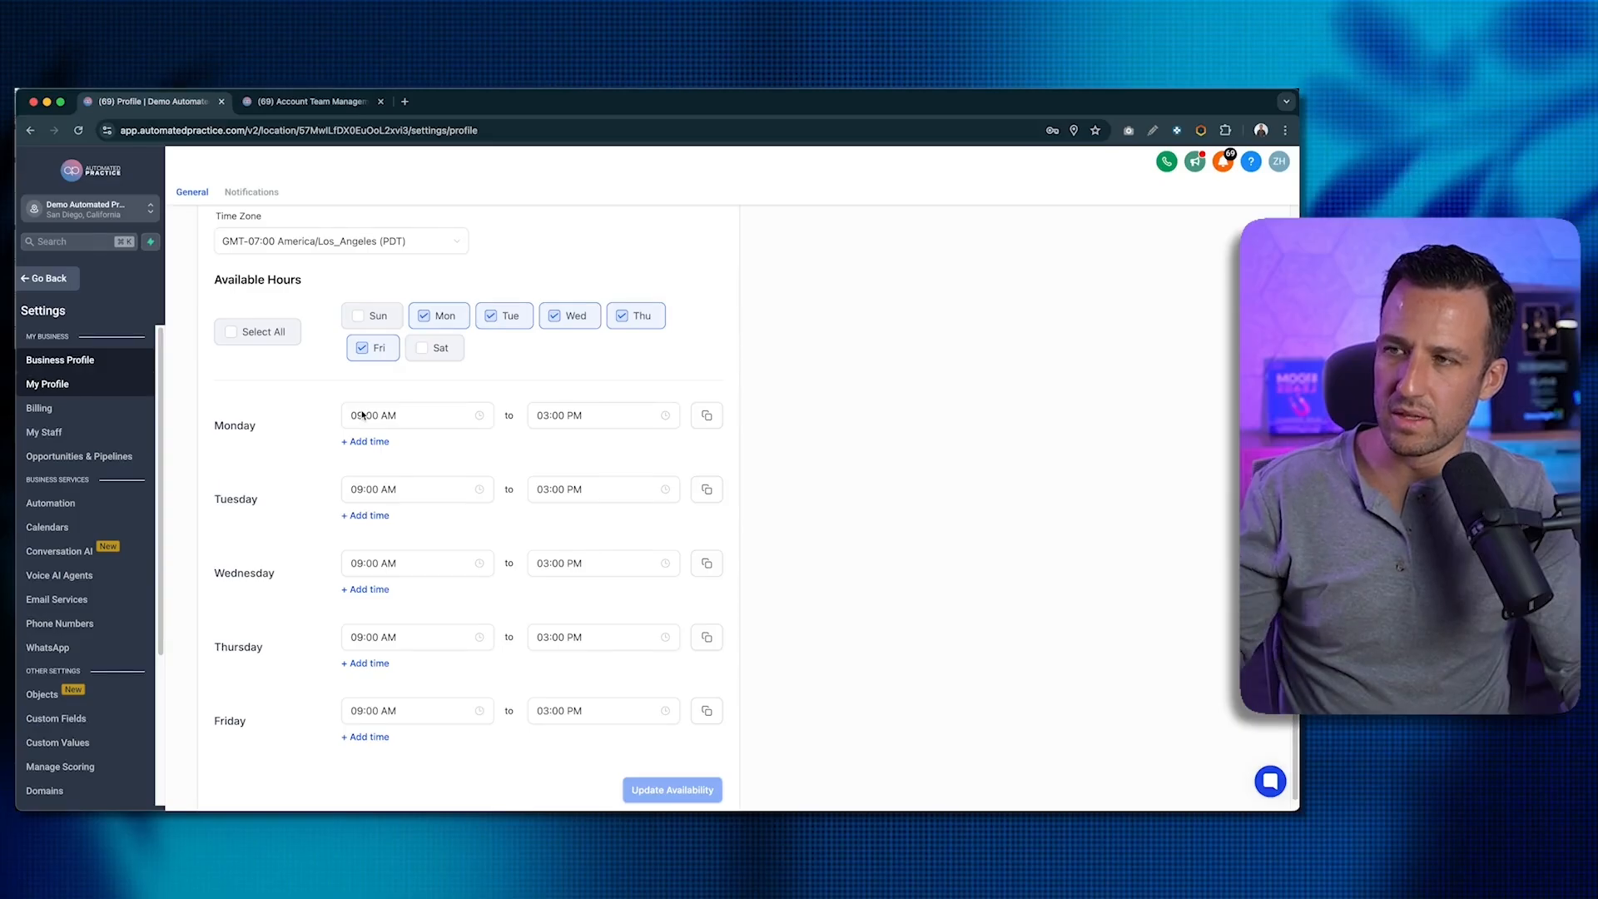
{"action": "scroll", "coordinate": [363, 415], "scroll_direction": "down", "scroll_amount": 1}
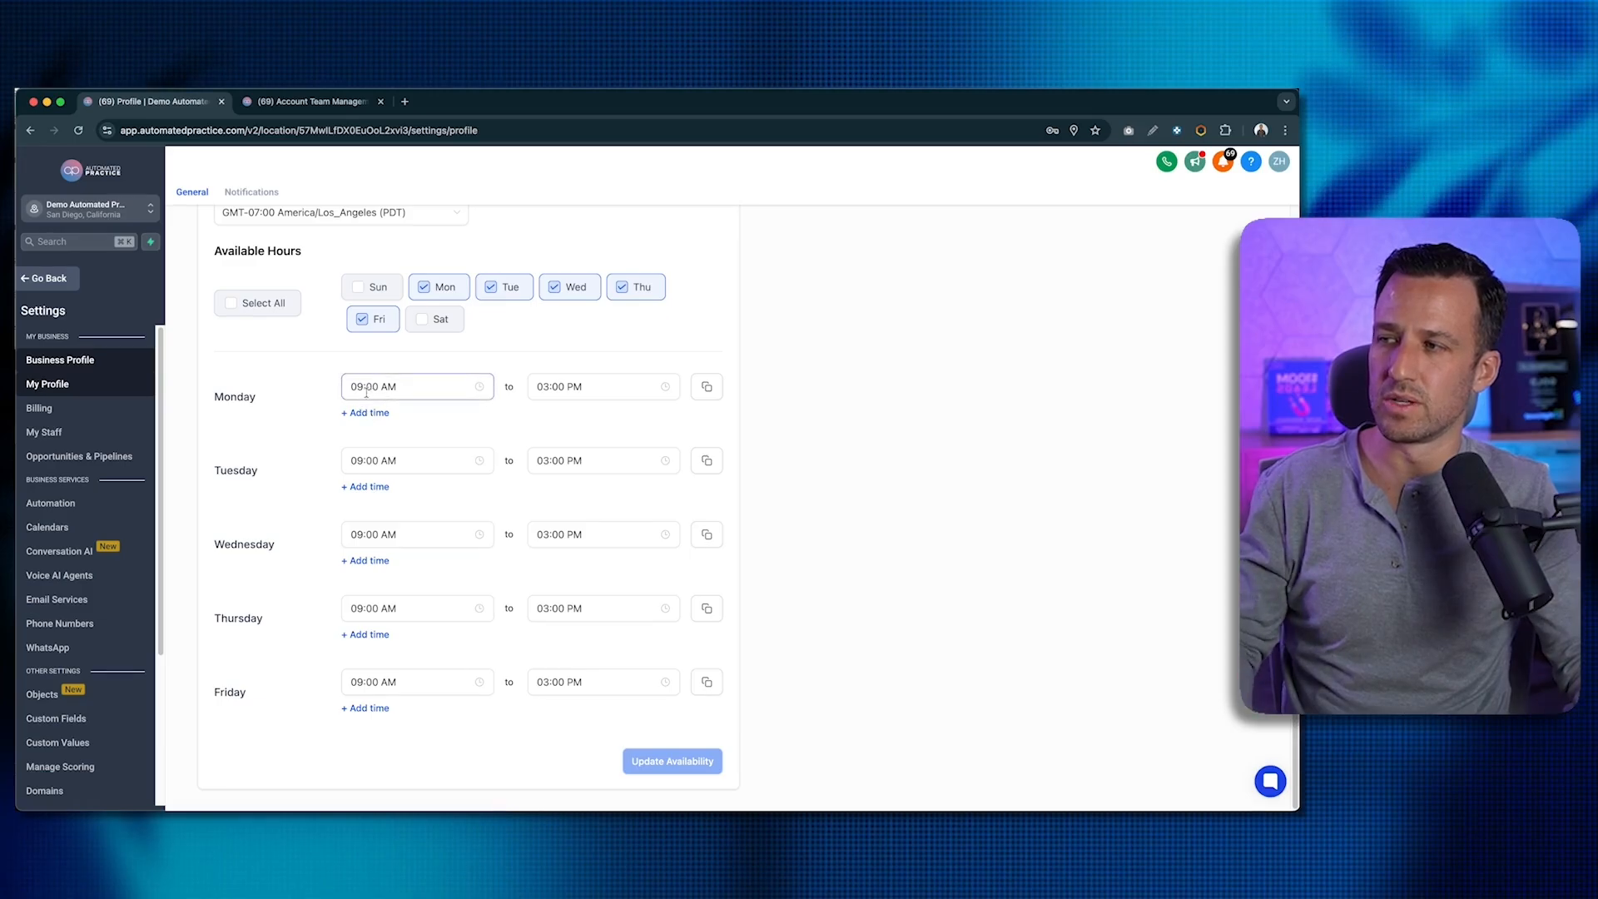
{"action": "left_click", "coordinate": [366, 389]}
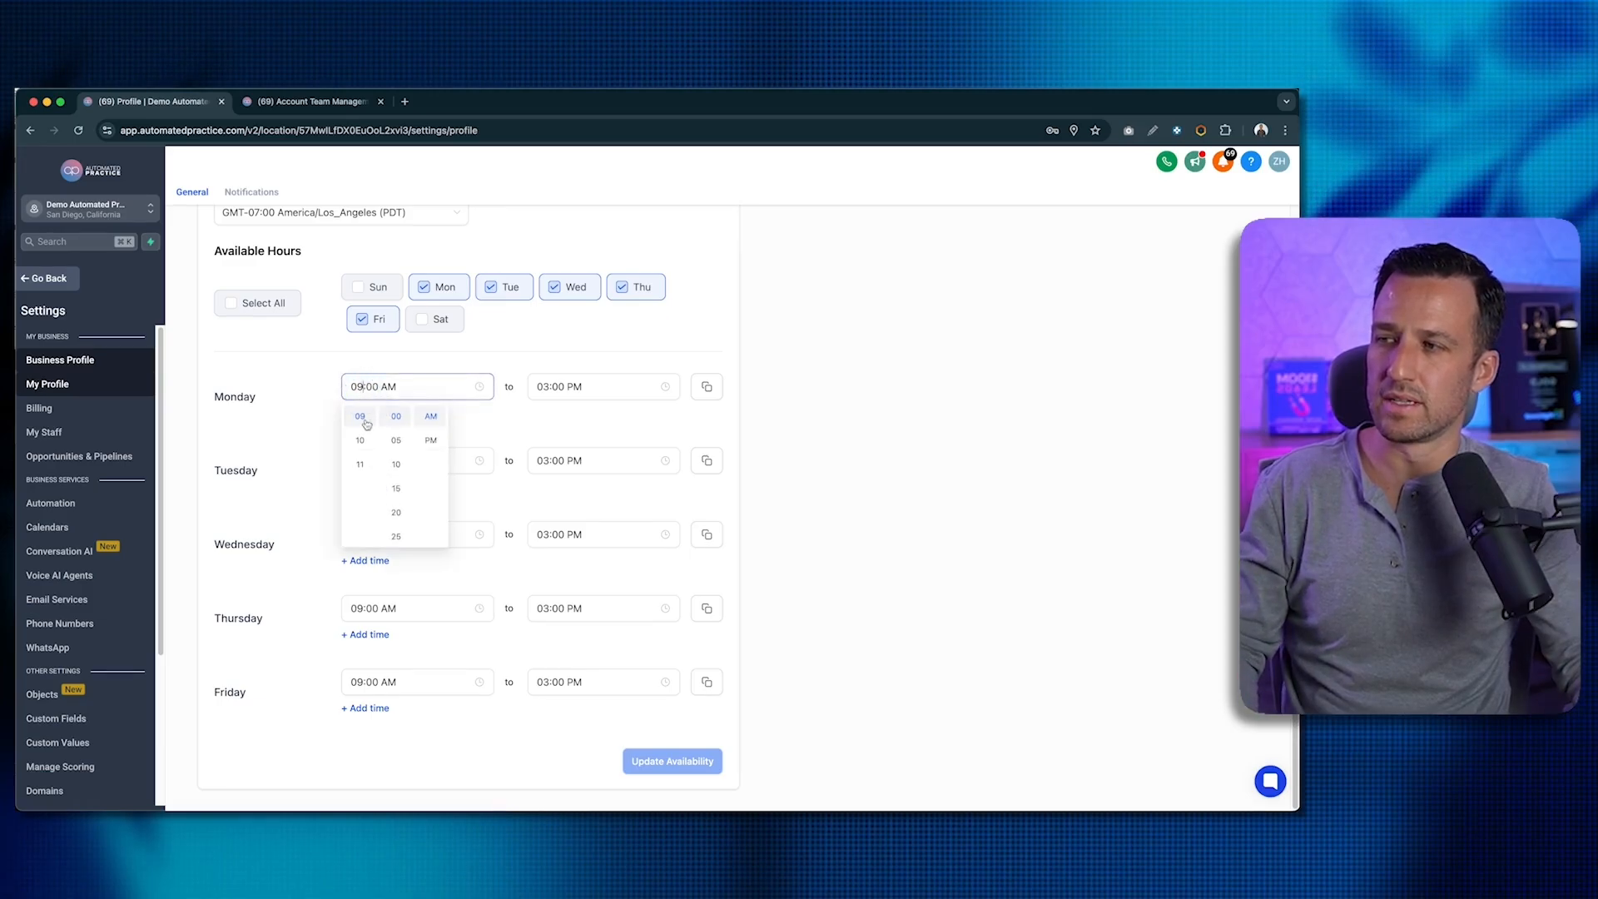
{"action": "left_click", "coordinate": [563, 383]}
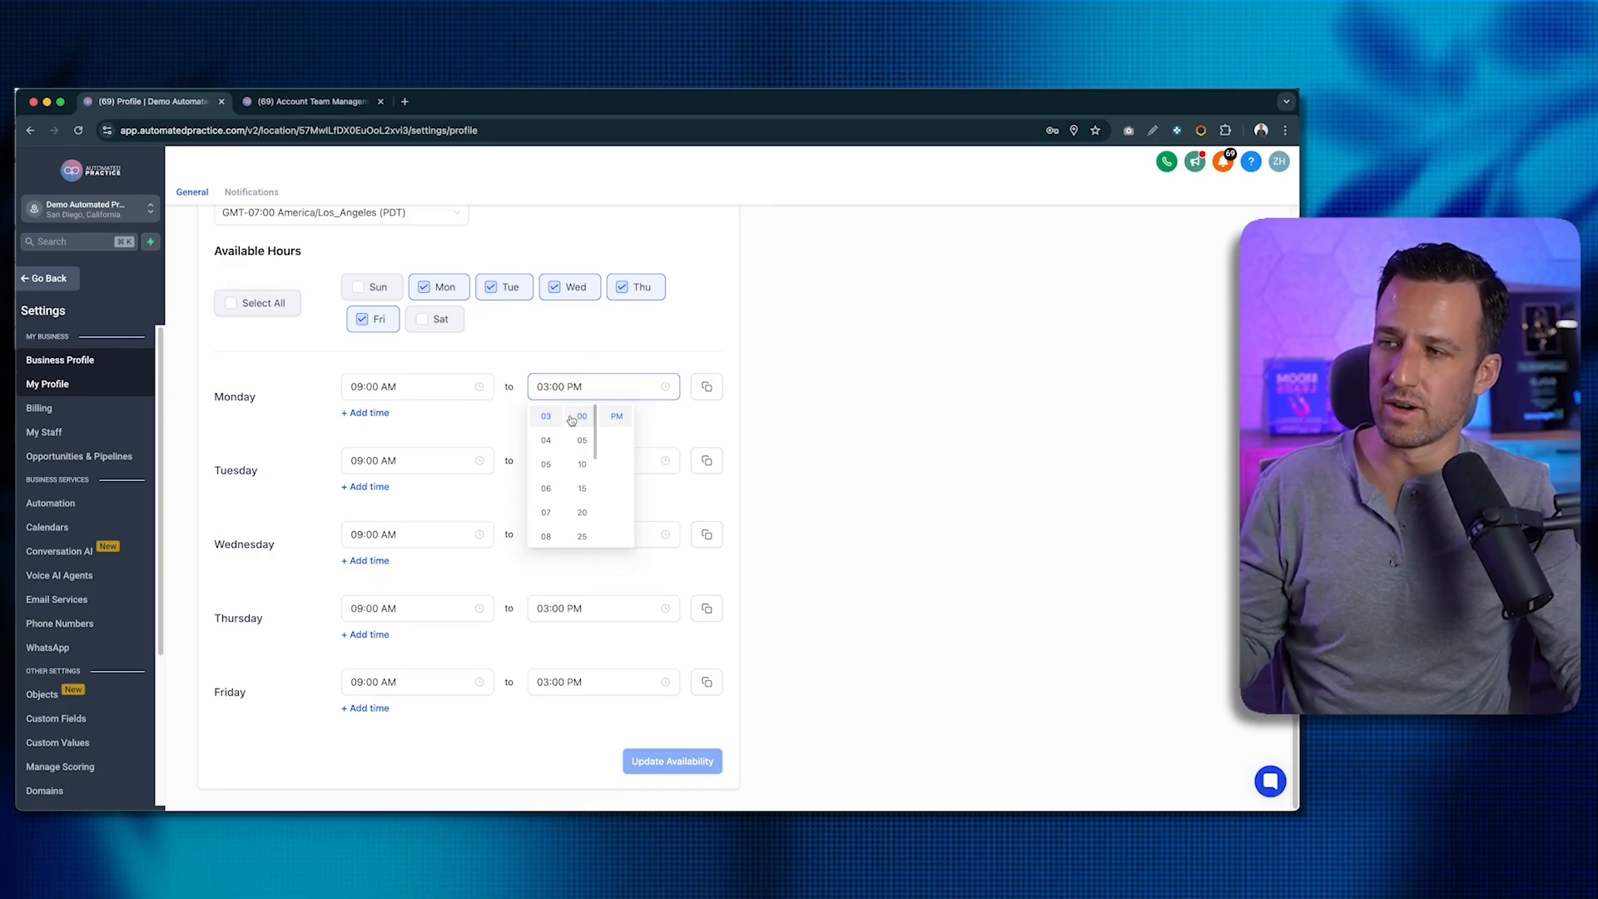
{"action": "left_click", "coordinate": [714, 389]}
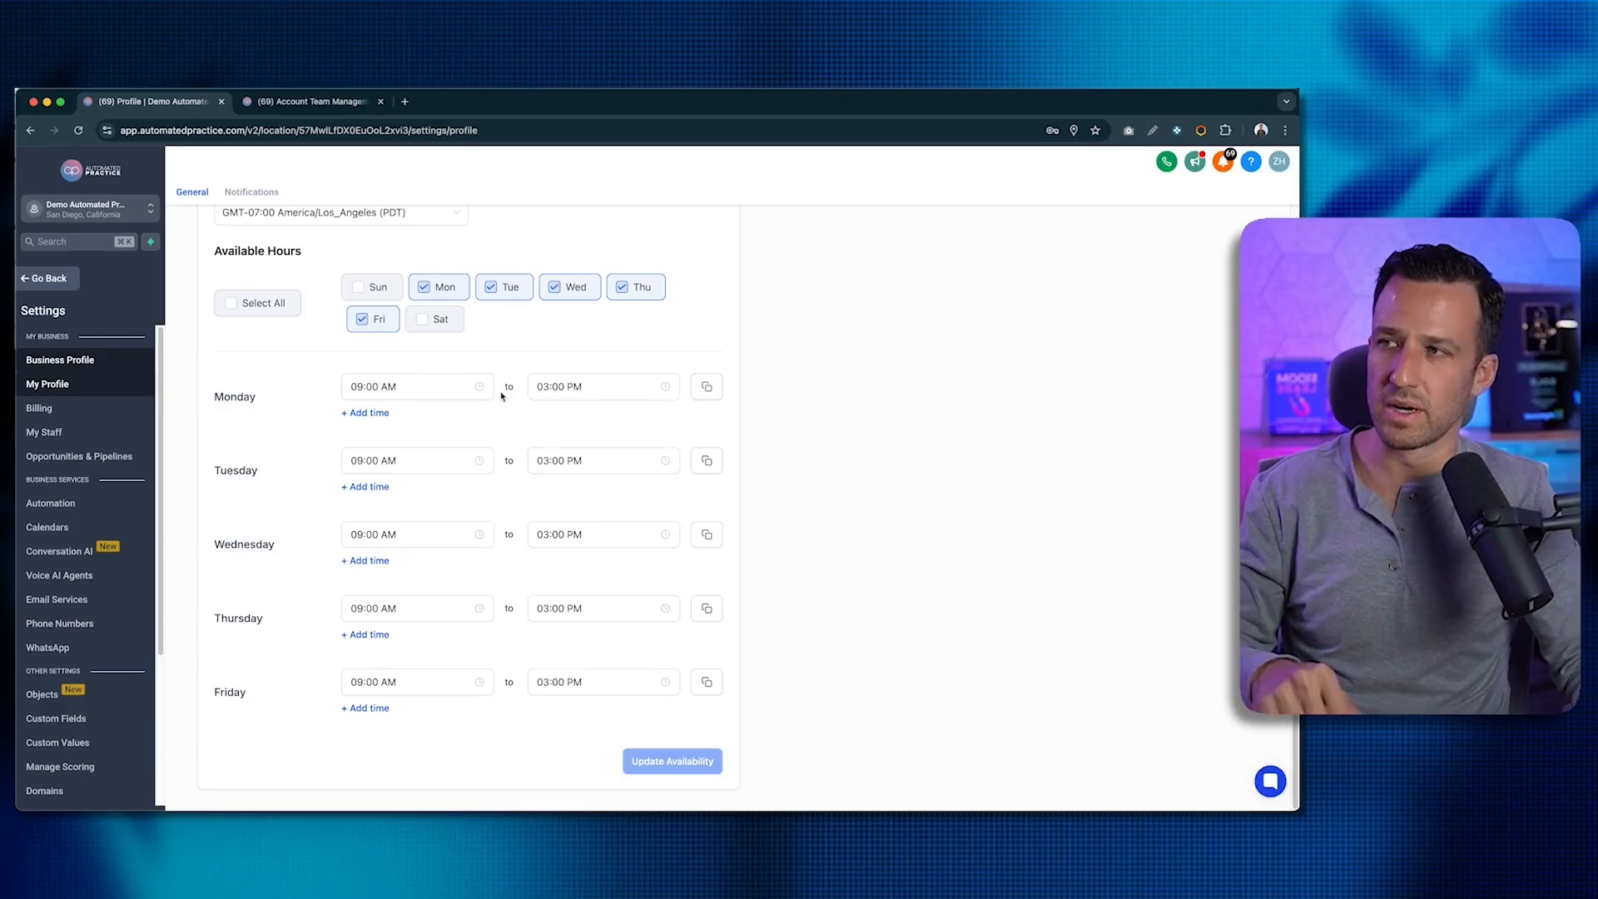
{"action": "scroll", "coordinate": [492, 398], "scroll_direction": "up", "scroll_amount": 2}
{"action": "scroll", "coordinate": [492, 398], "scroll_direction": "down", "scroll_amount": 2}
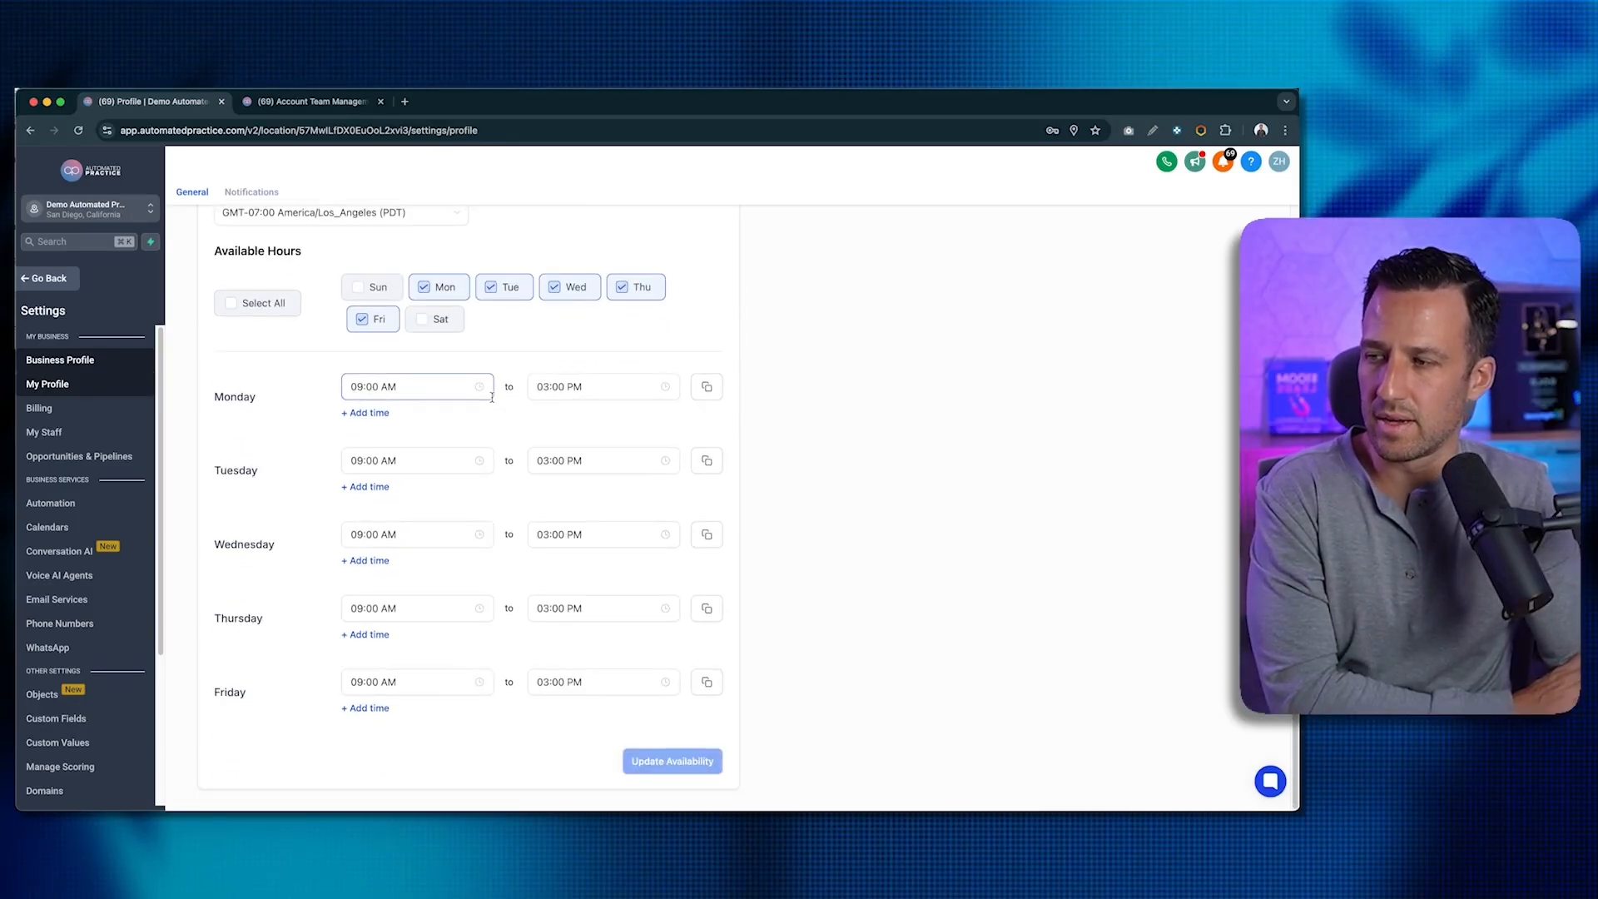
{"action": "left_click", "coordinate": [673, 777]}
{"action": "scroll", "coordinate": [586, 635], "scroll_direction": "up", "scroll_amount": 15}
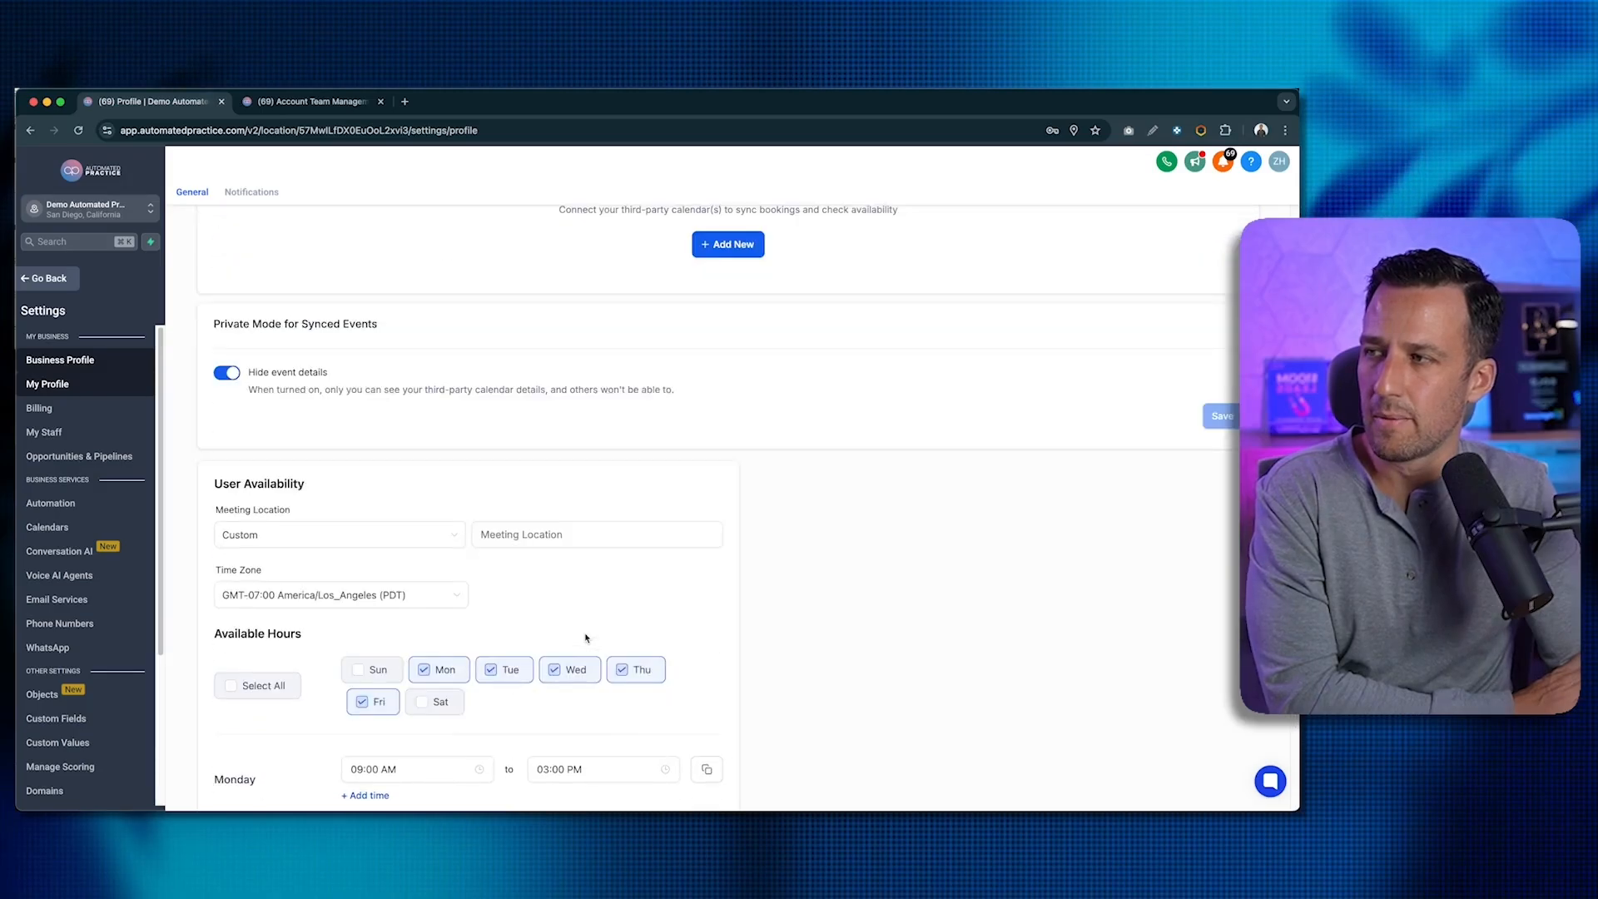
{"action": "scroll", "coordinate": [585, 637], "scroll_direction": "up", "scroll_amount": 2}
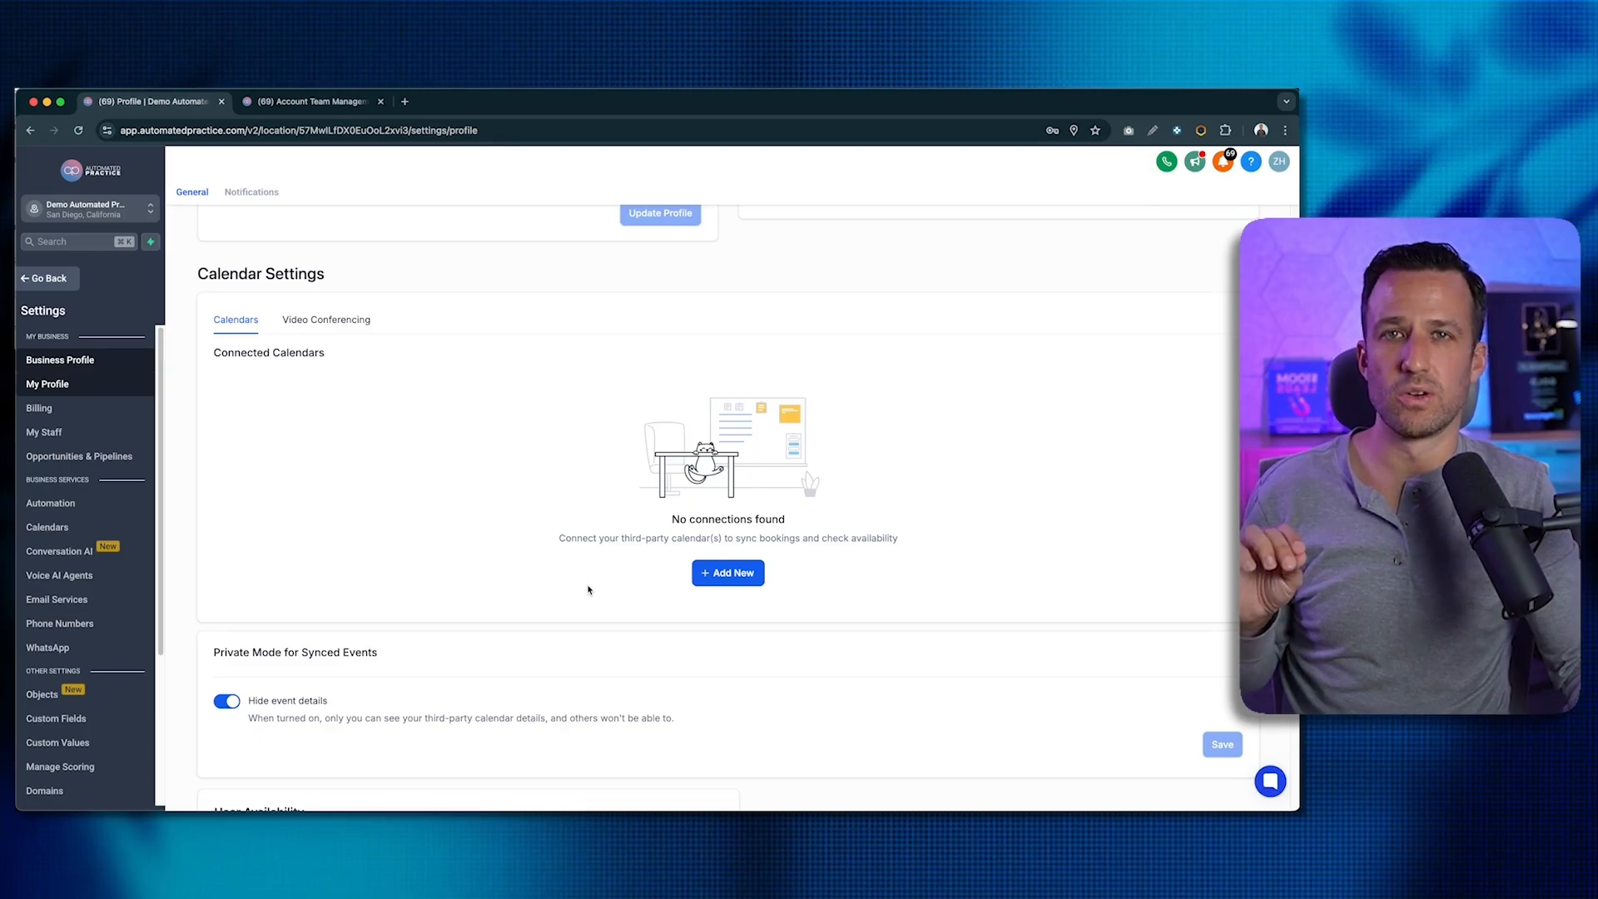
- Add a new calendar connection and connect the owner's Google Calendar to the profile
{"action": "left_click", "coordinate": [712, 573]}
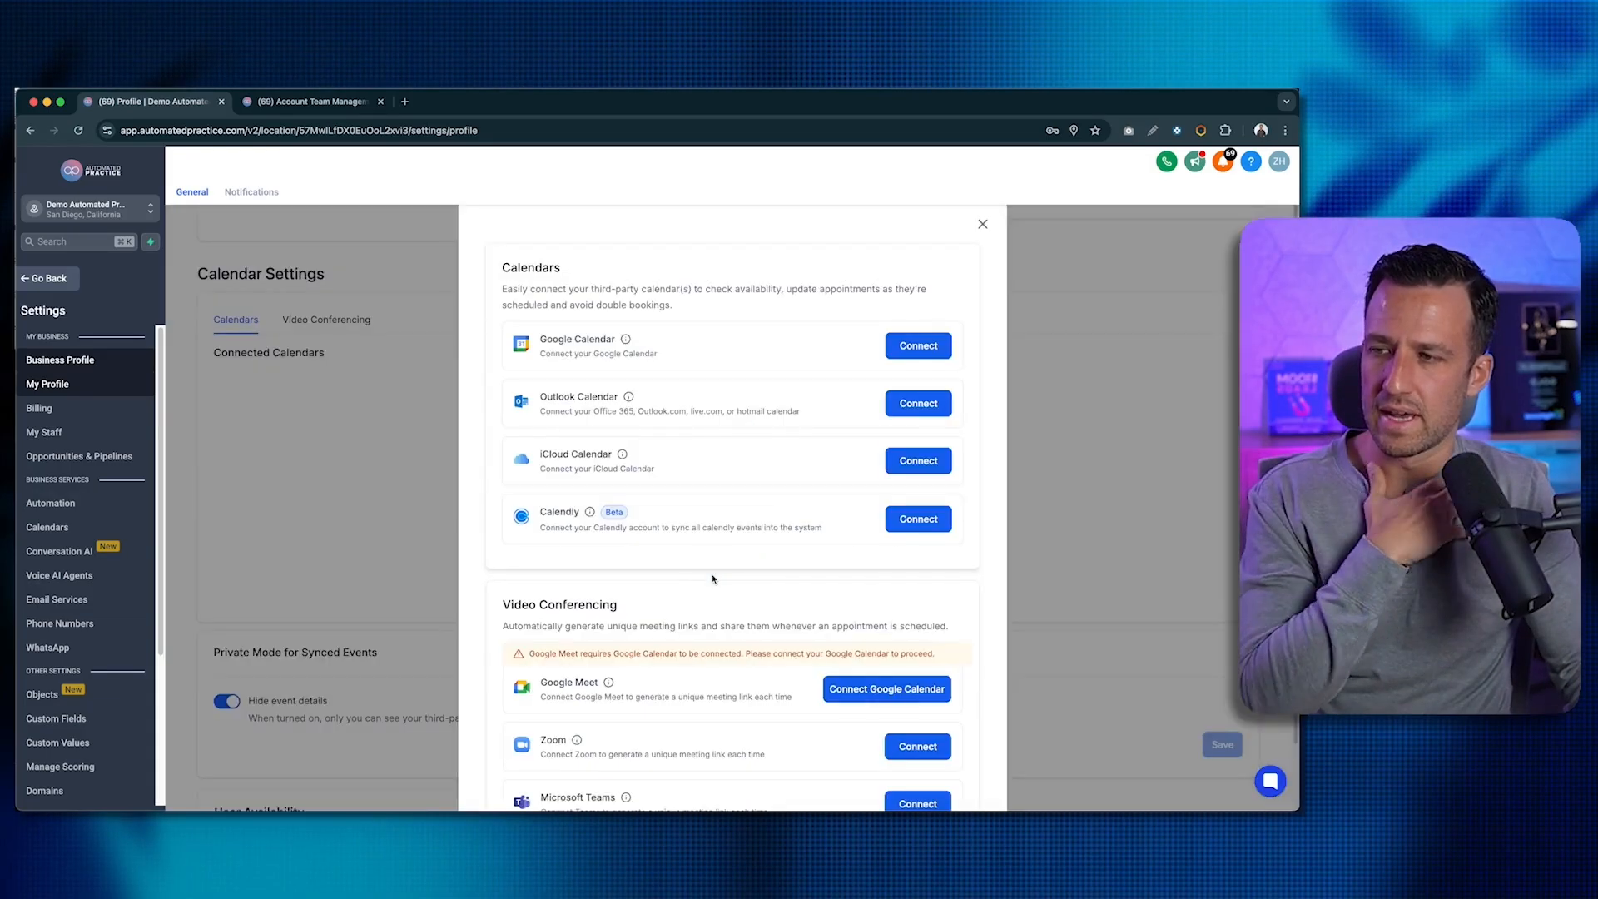
{"action": "left_click", "coordinate": [906, 348]}
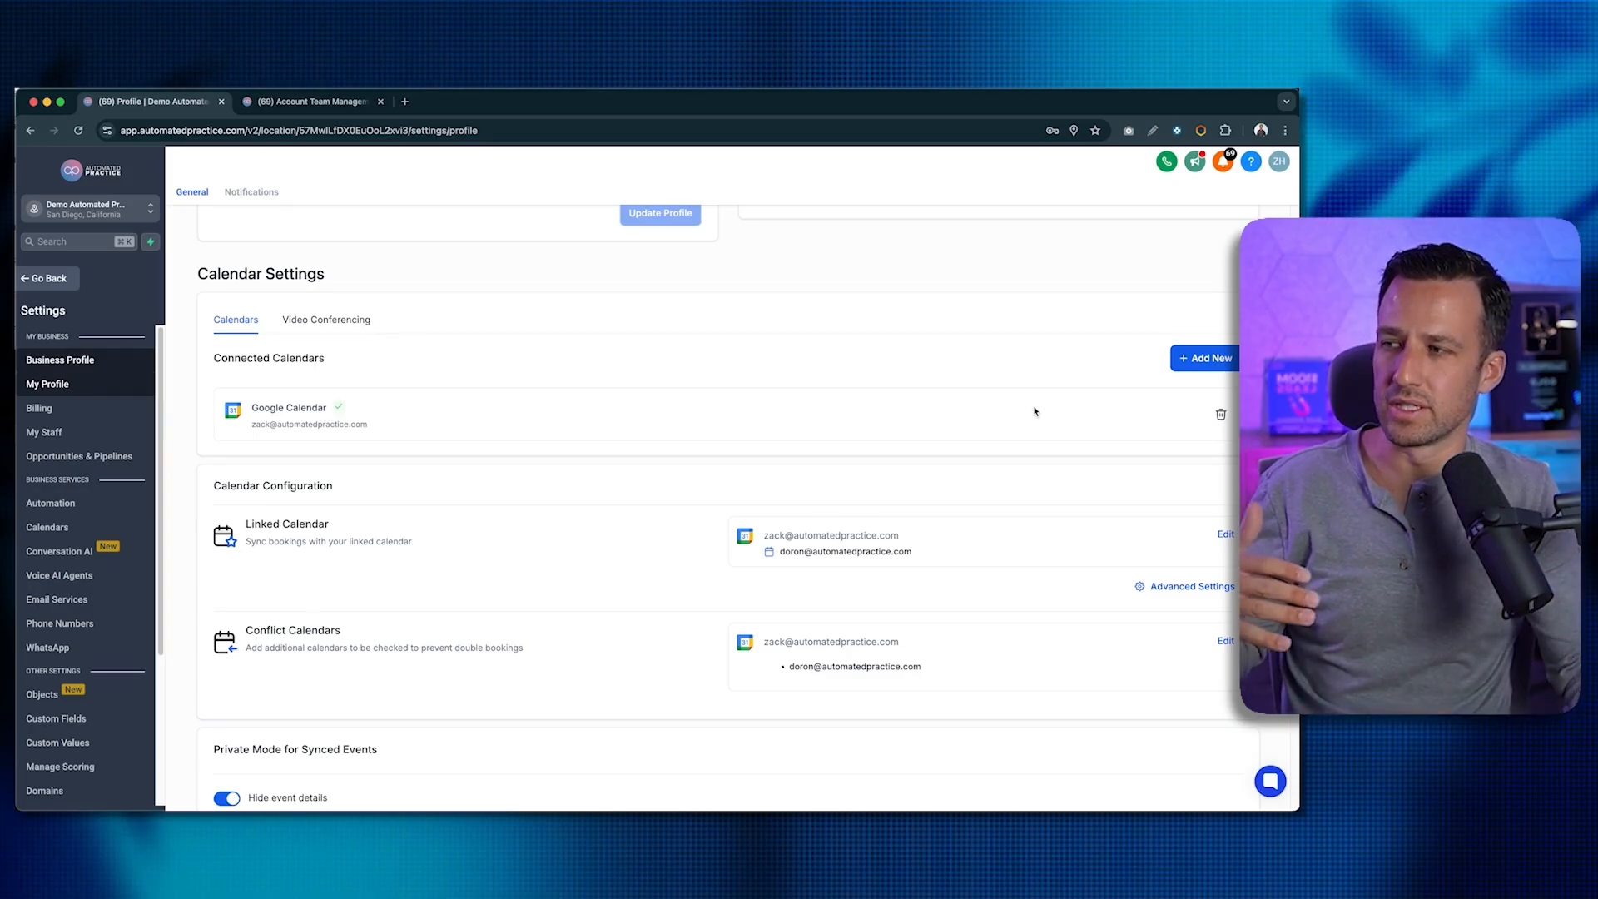
{"action": "scroll", "coordinate": [705, 476], "scroll_direction": "down", "scroll_amount": 2}
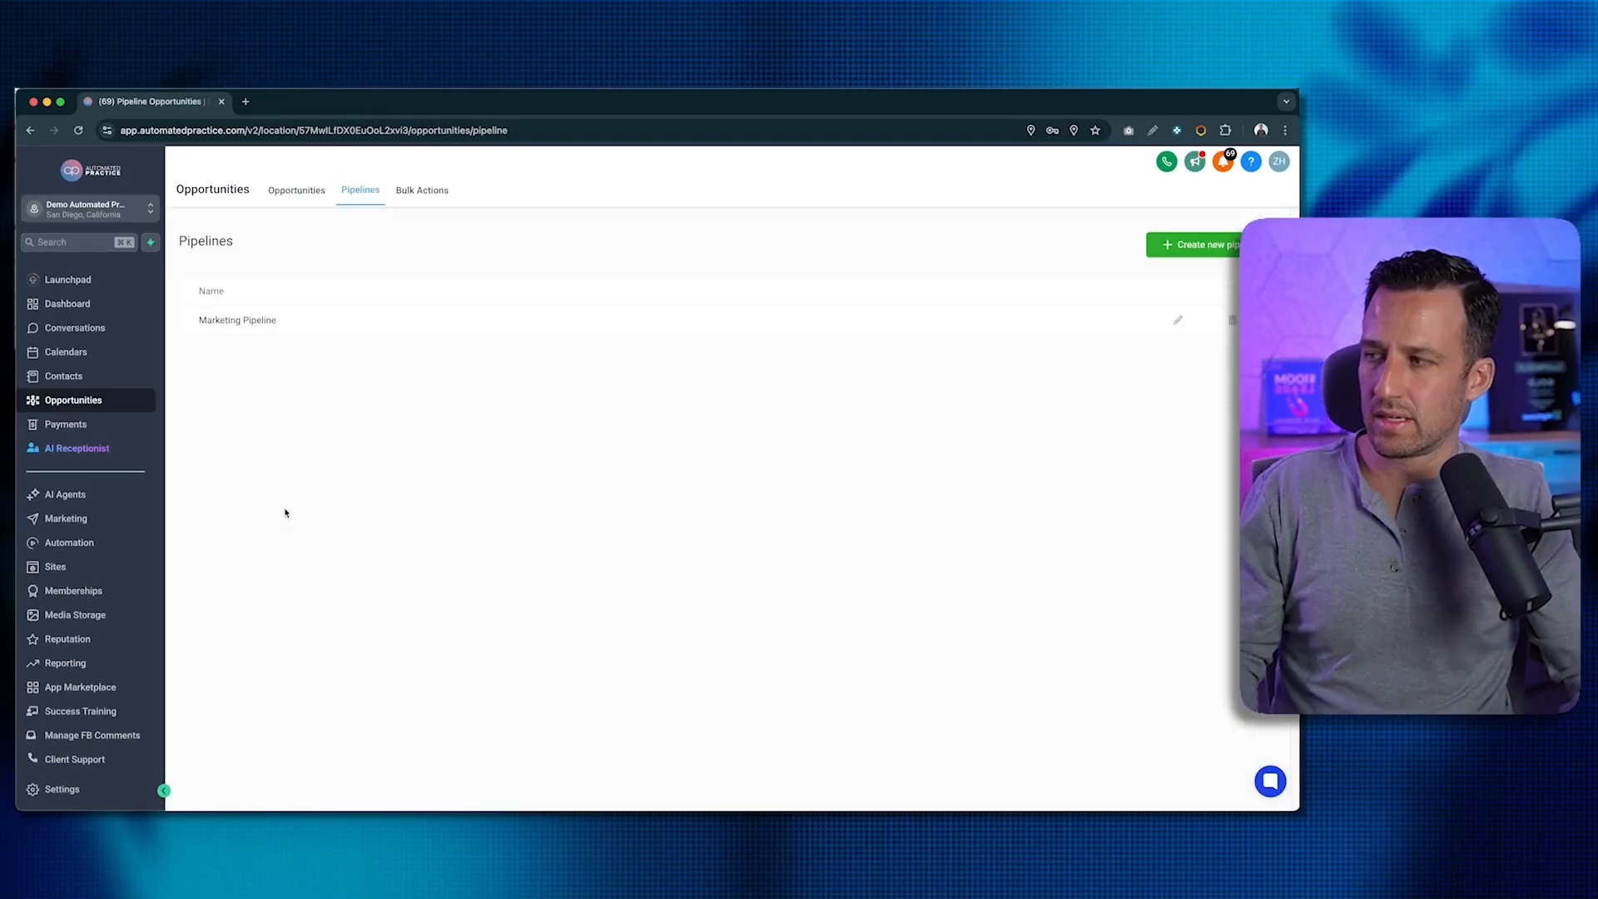
{"action": "left_click", "coordinate": [78, 354]}
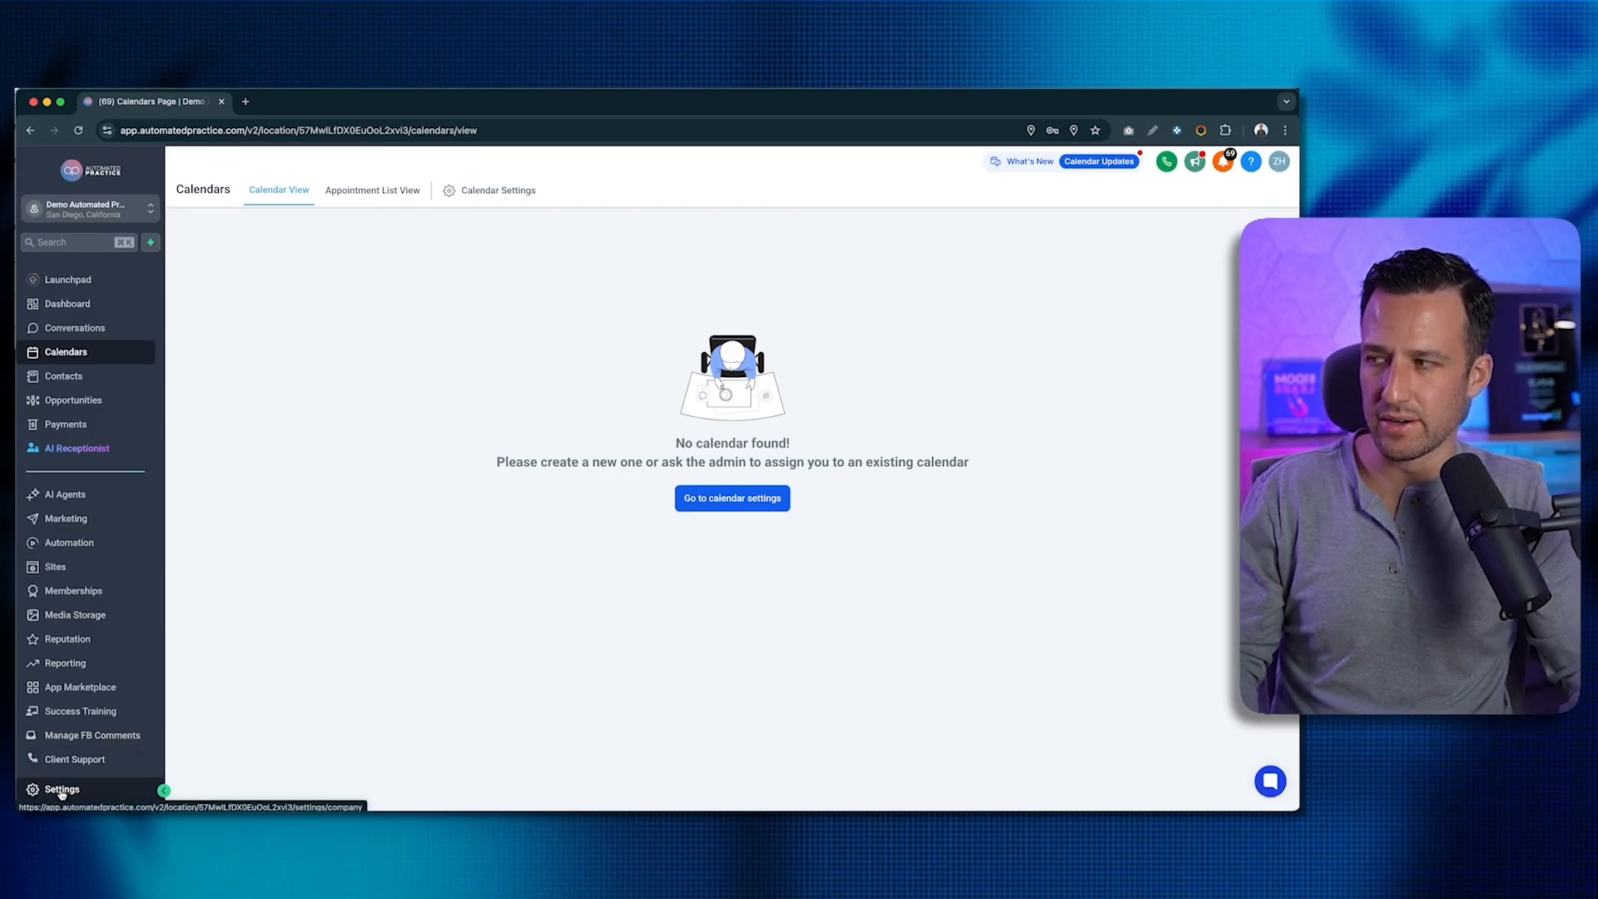
{"action": "left_click", "coordinate": [499, 191]}
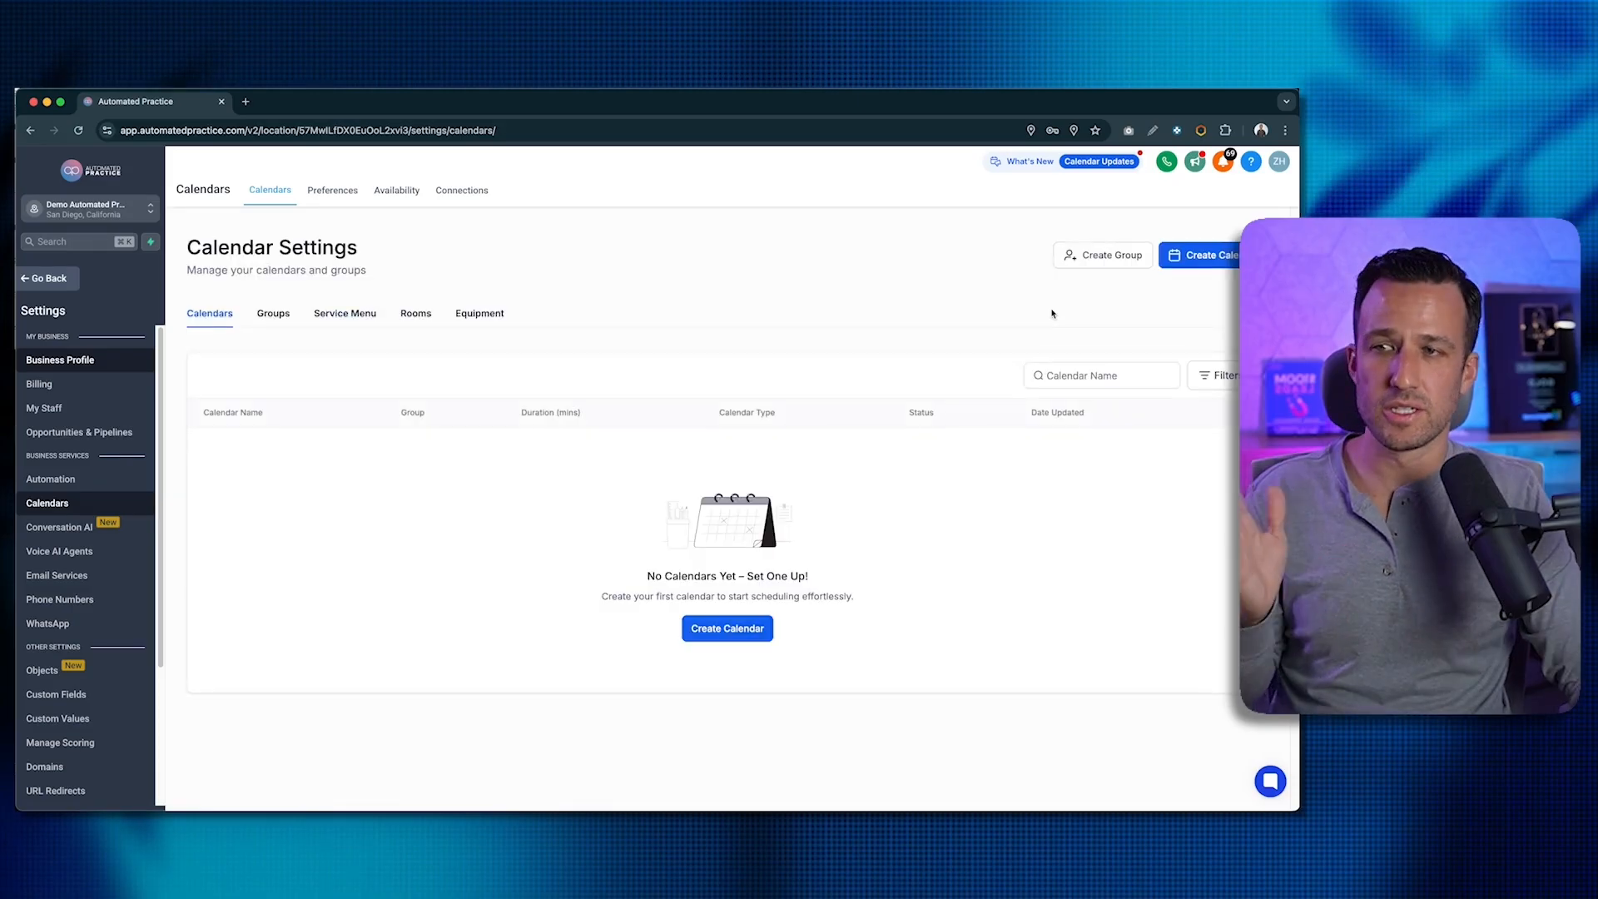
{"action": "left_click", "coordinate": [1233, 263]}
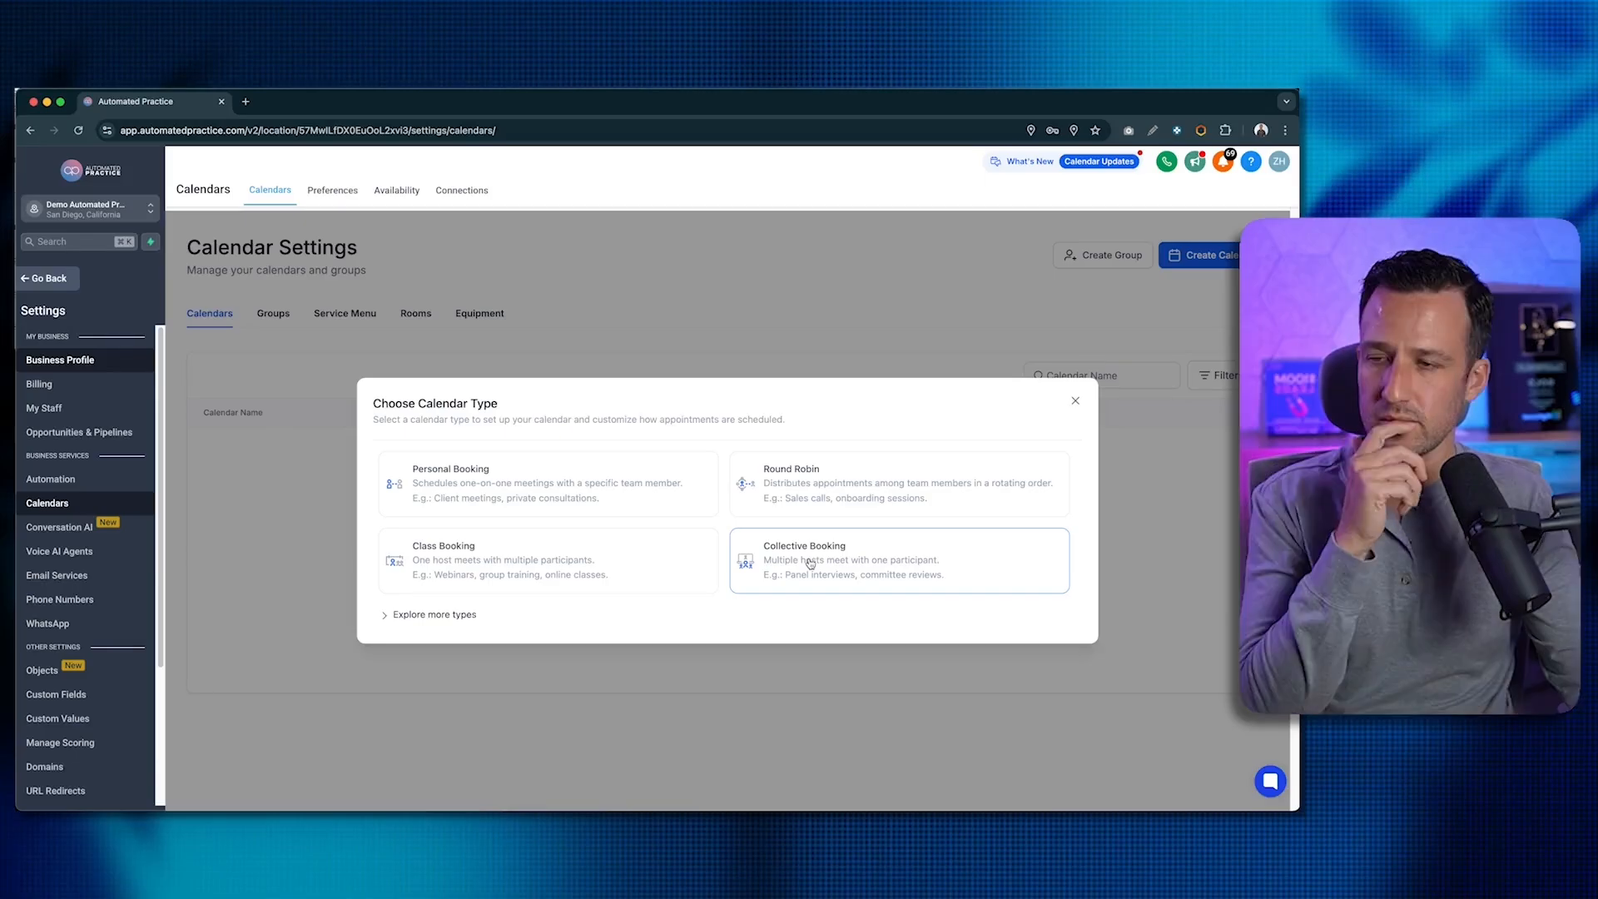
- Choose Personal Booking and name the new calendar Discovery
{"action": "left_click", "coordinate": [559, 503]}
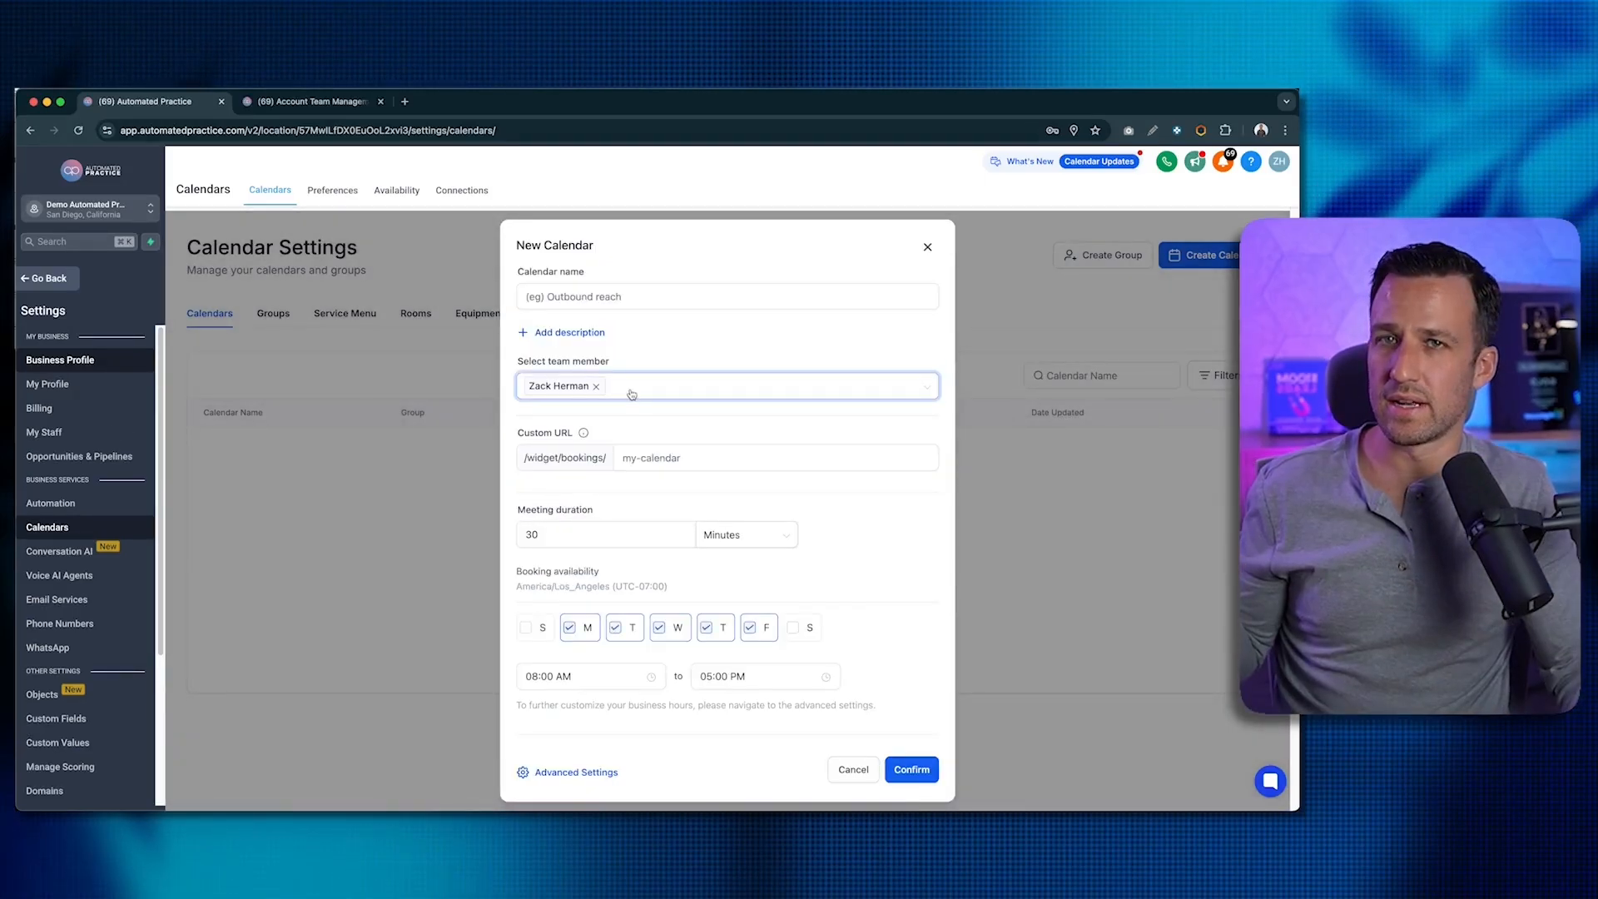
{"action": "left_click", "coordinate": [575, 363]}
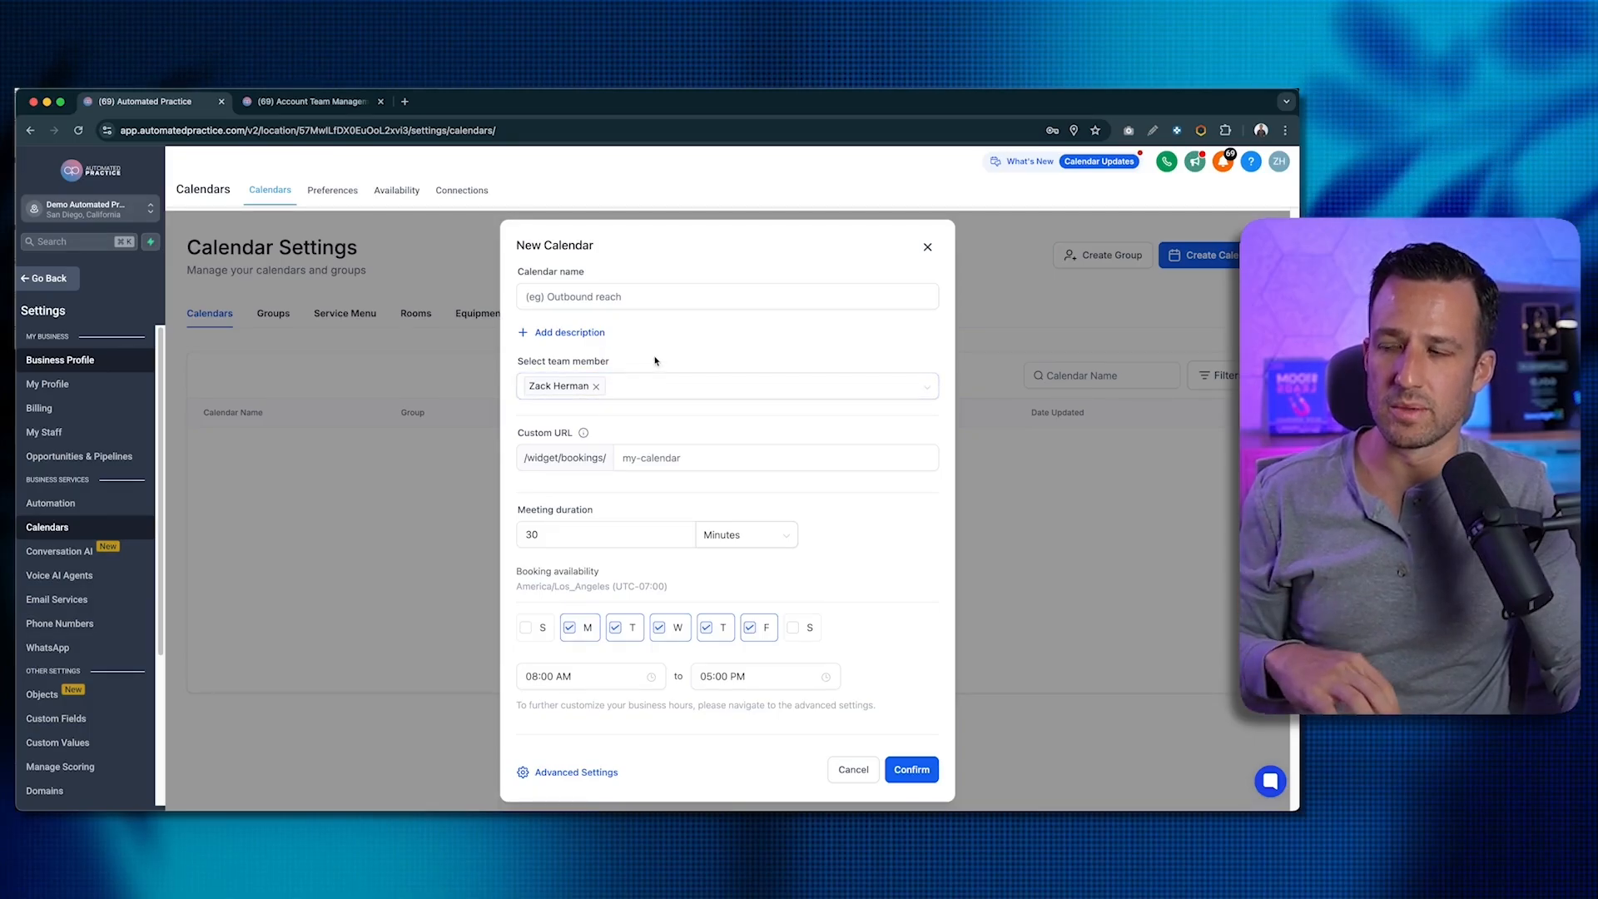
{"action": "left_click", "coordinate": [636, 296]}
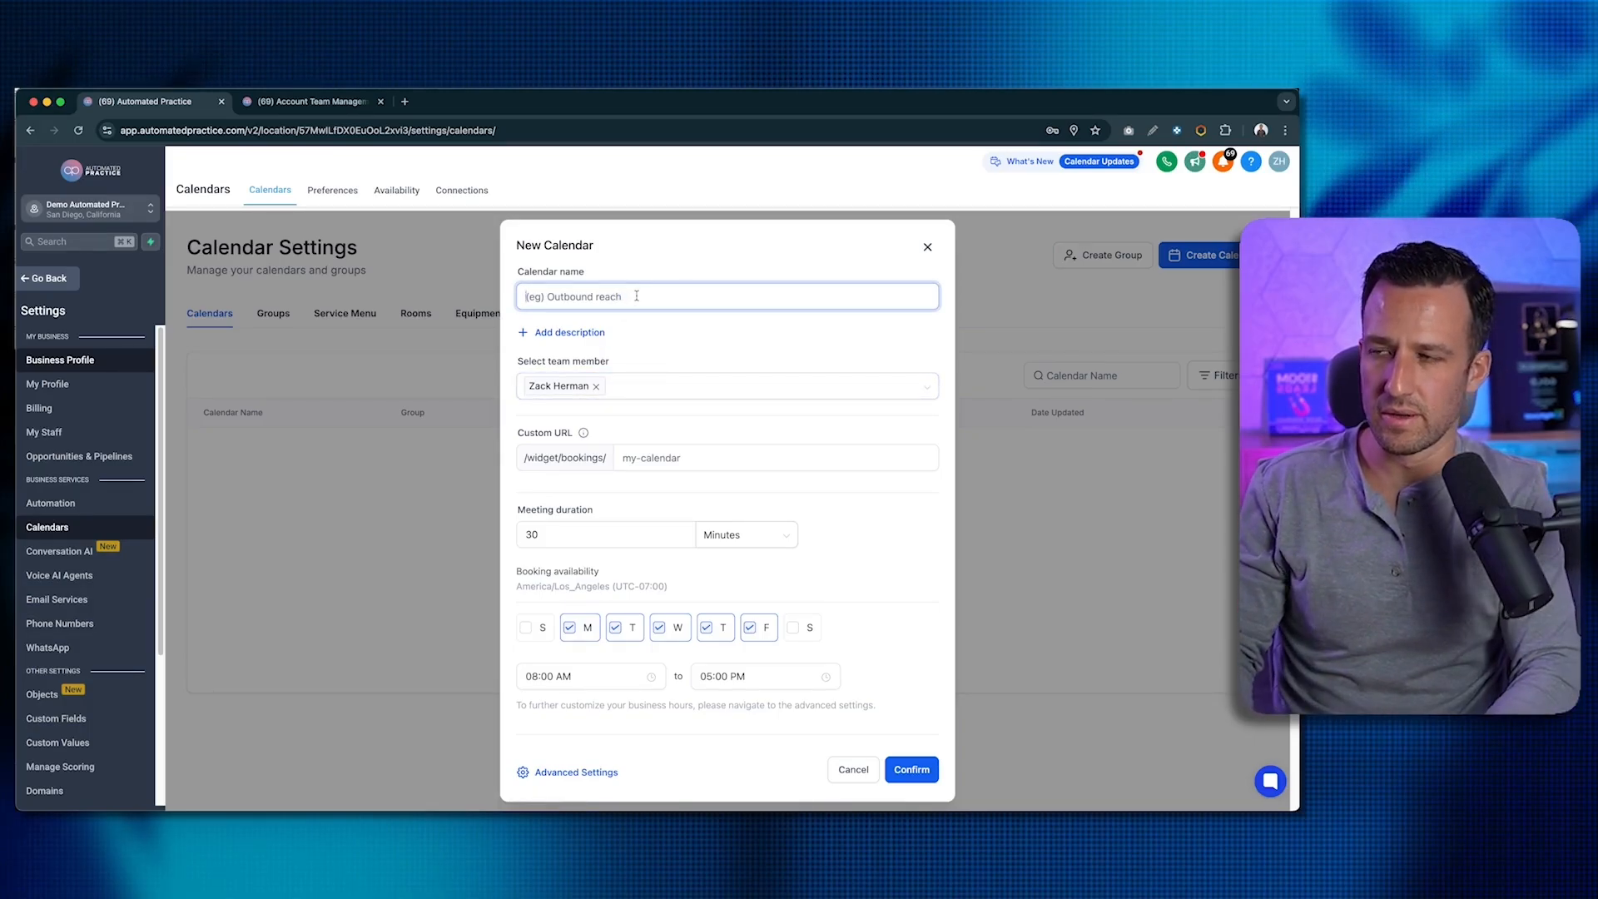
{"action": "type", "text": "New Patients"}
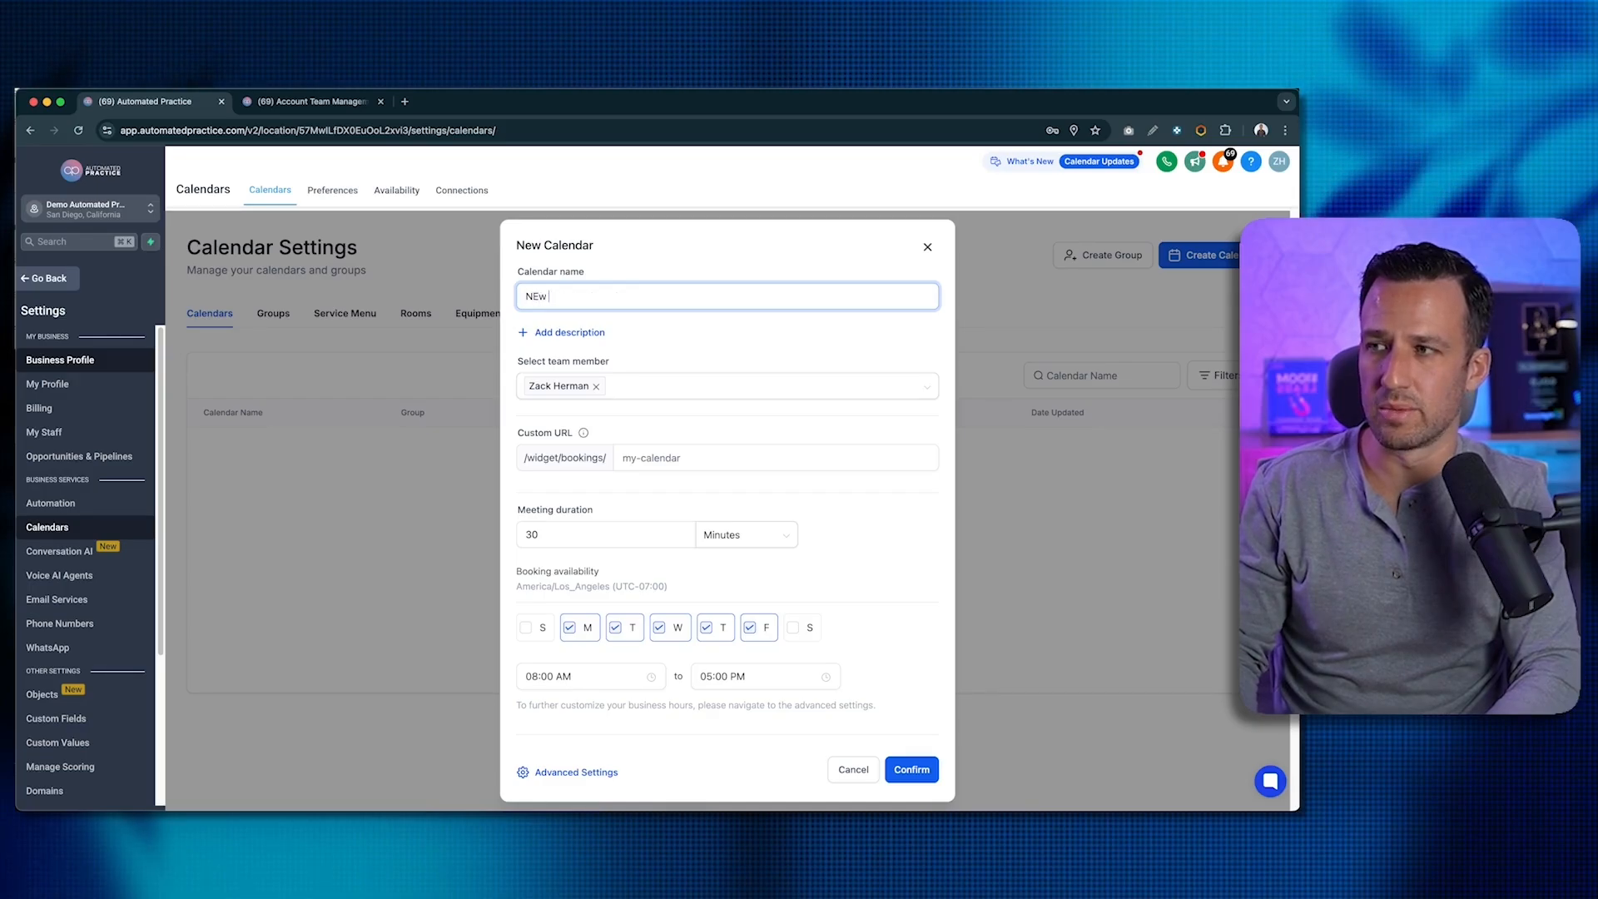
{"action": "key", "text": "super+a"}
{"action": "type", "text": "Sales"}
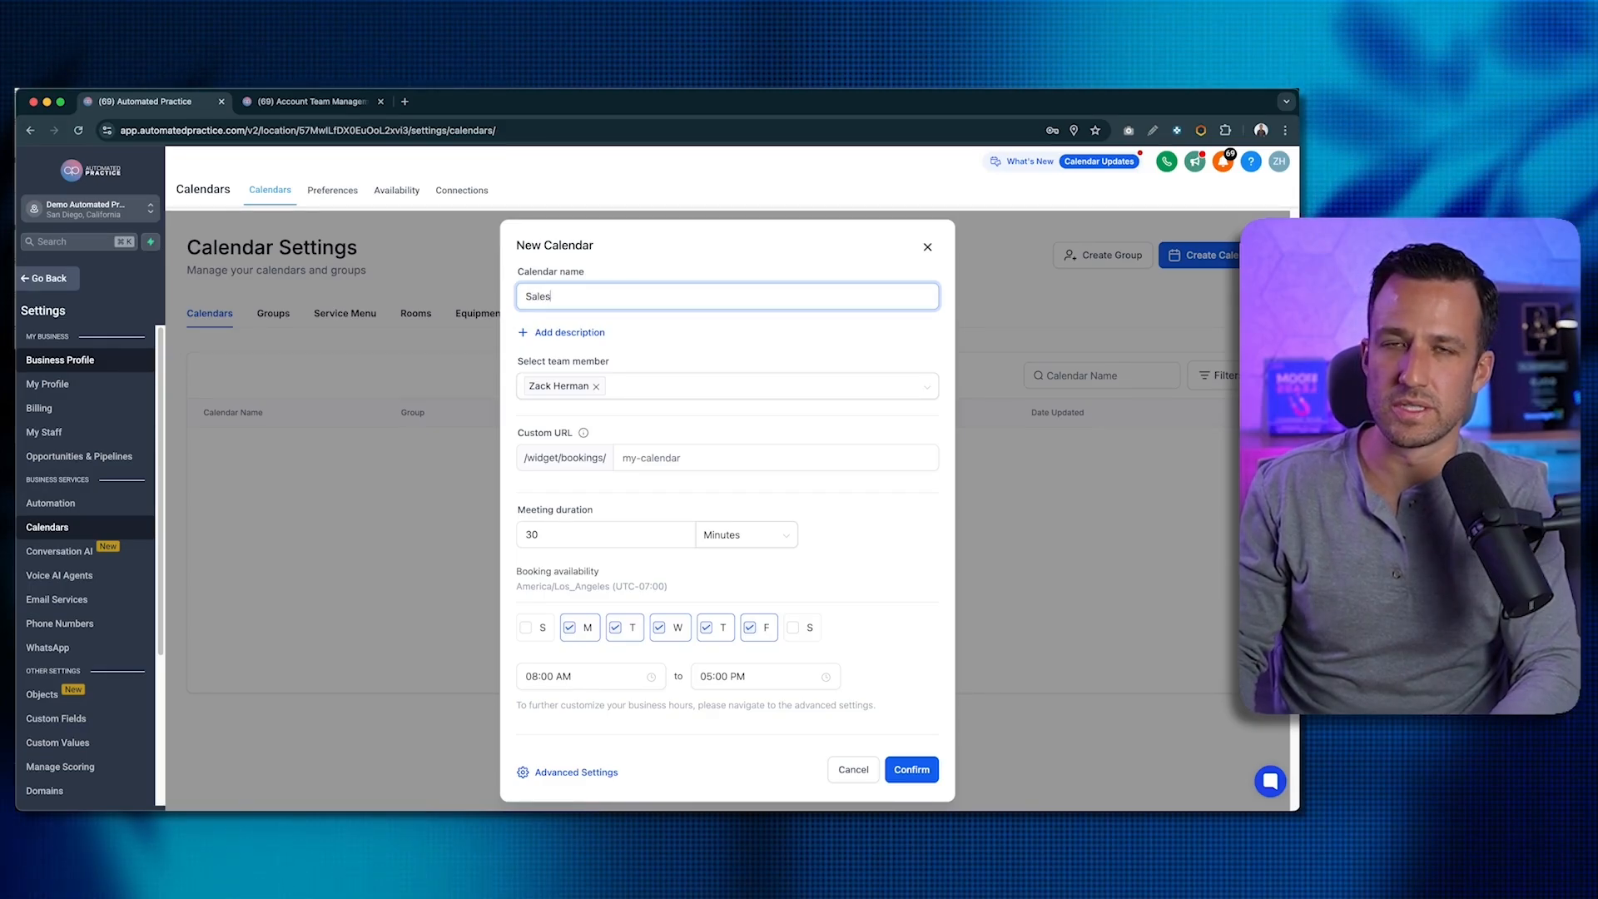
{"action": "key", "text": "super+a"}
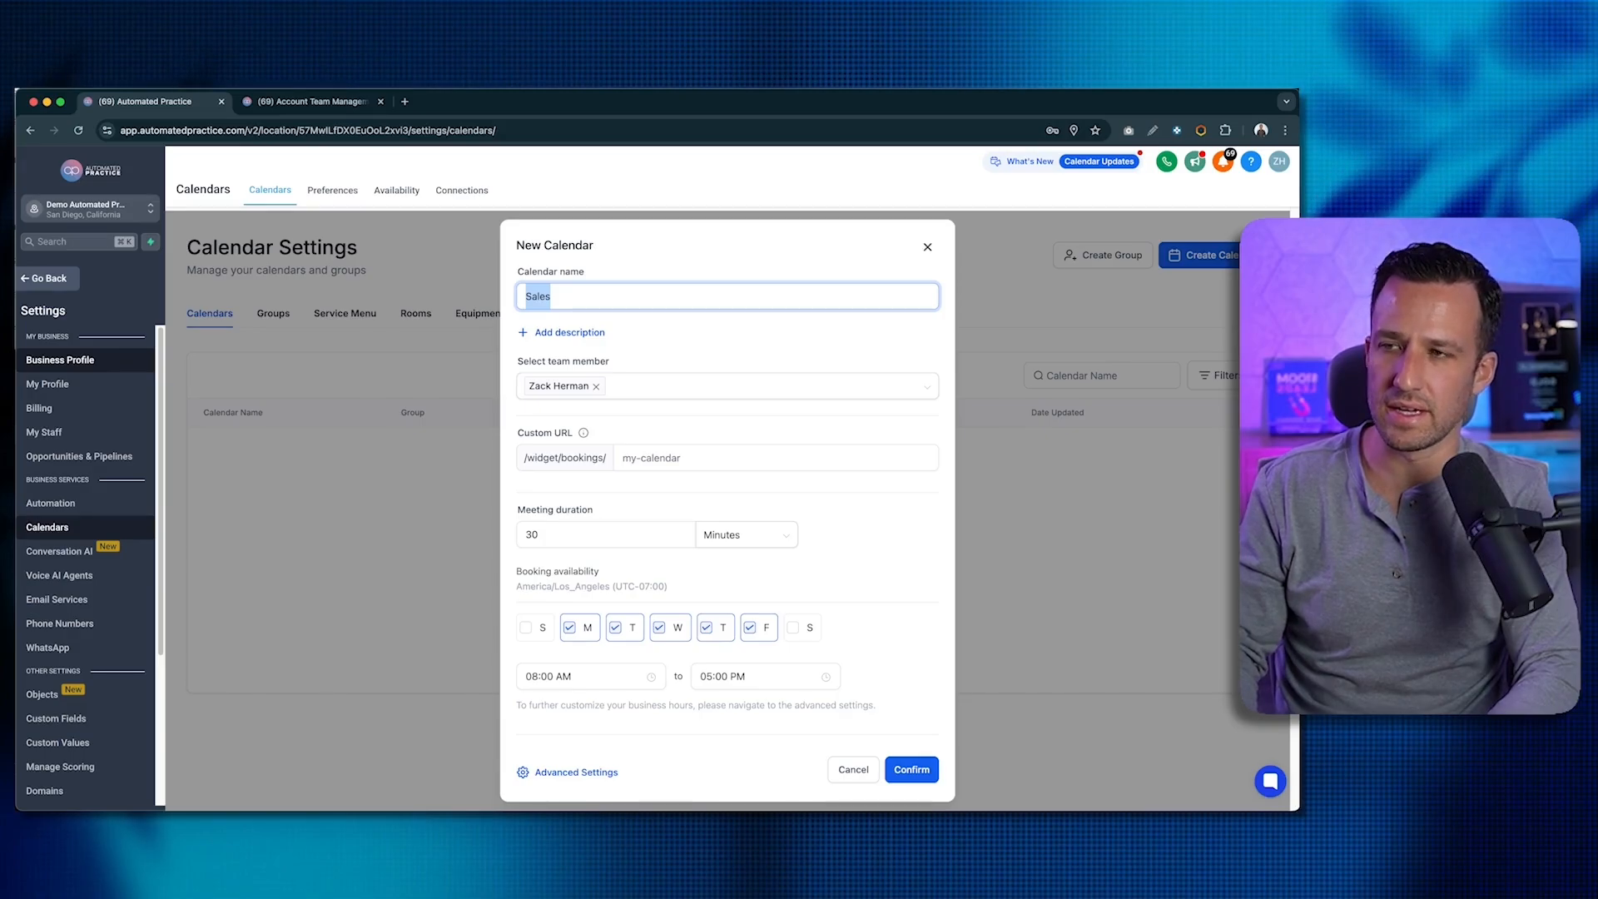
{"action": "type", "text": "D"}
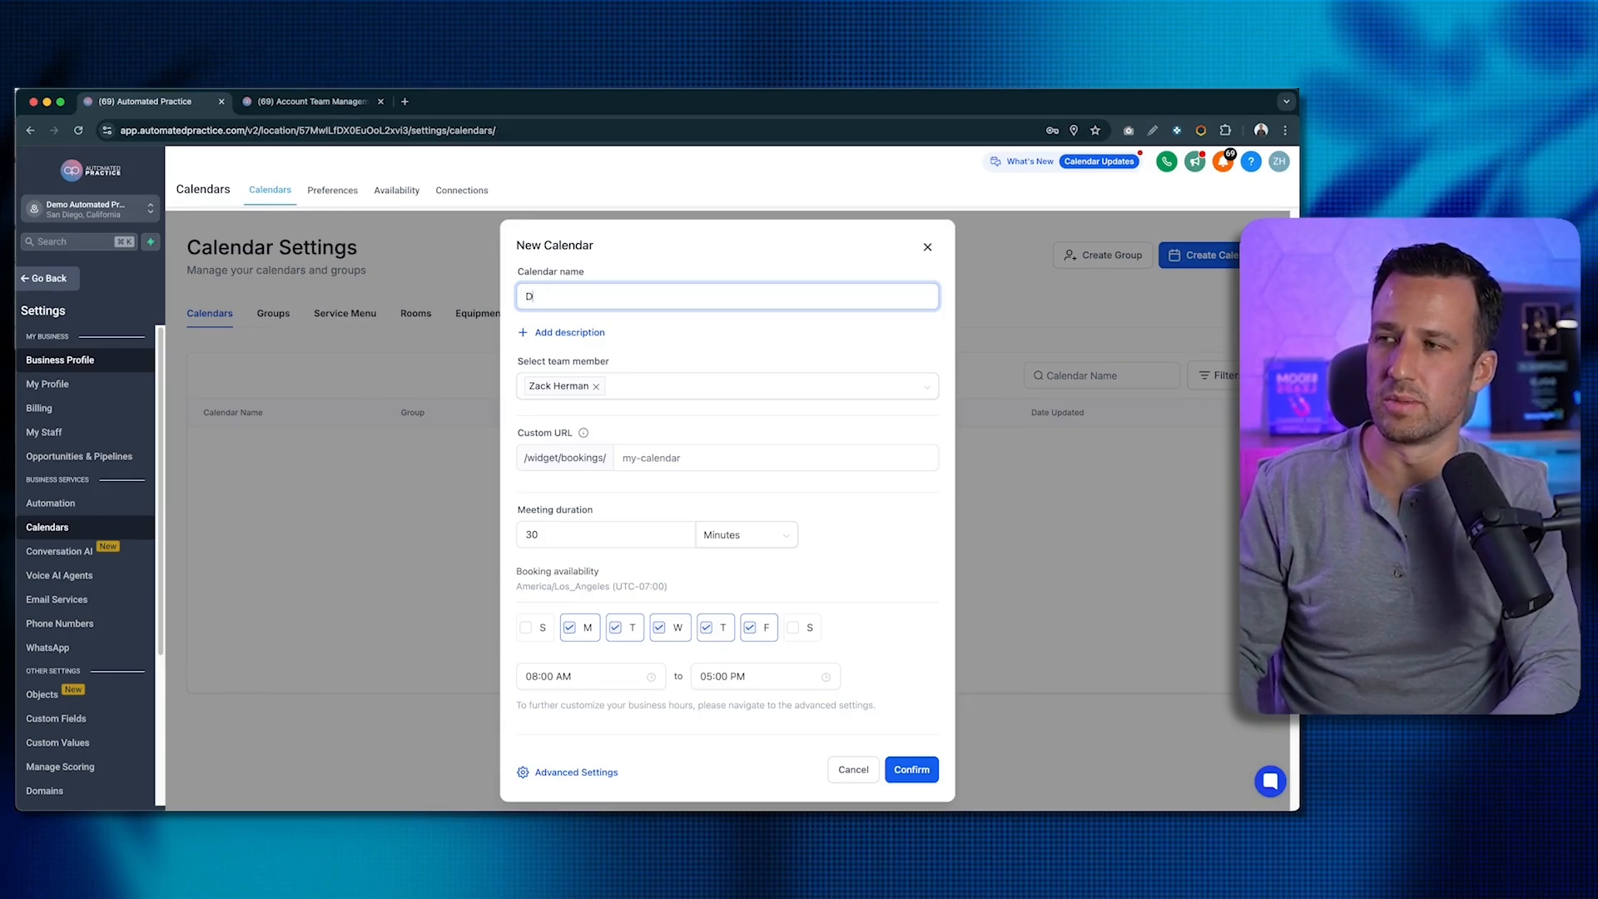
{"action": "type", "text": "iccovery Cal"}
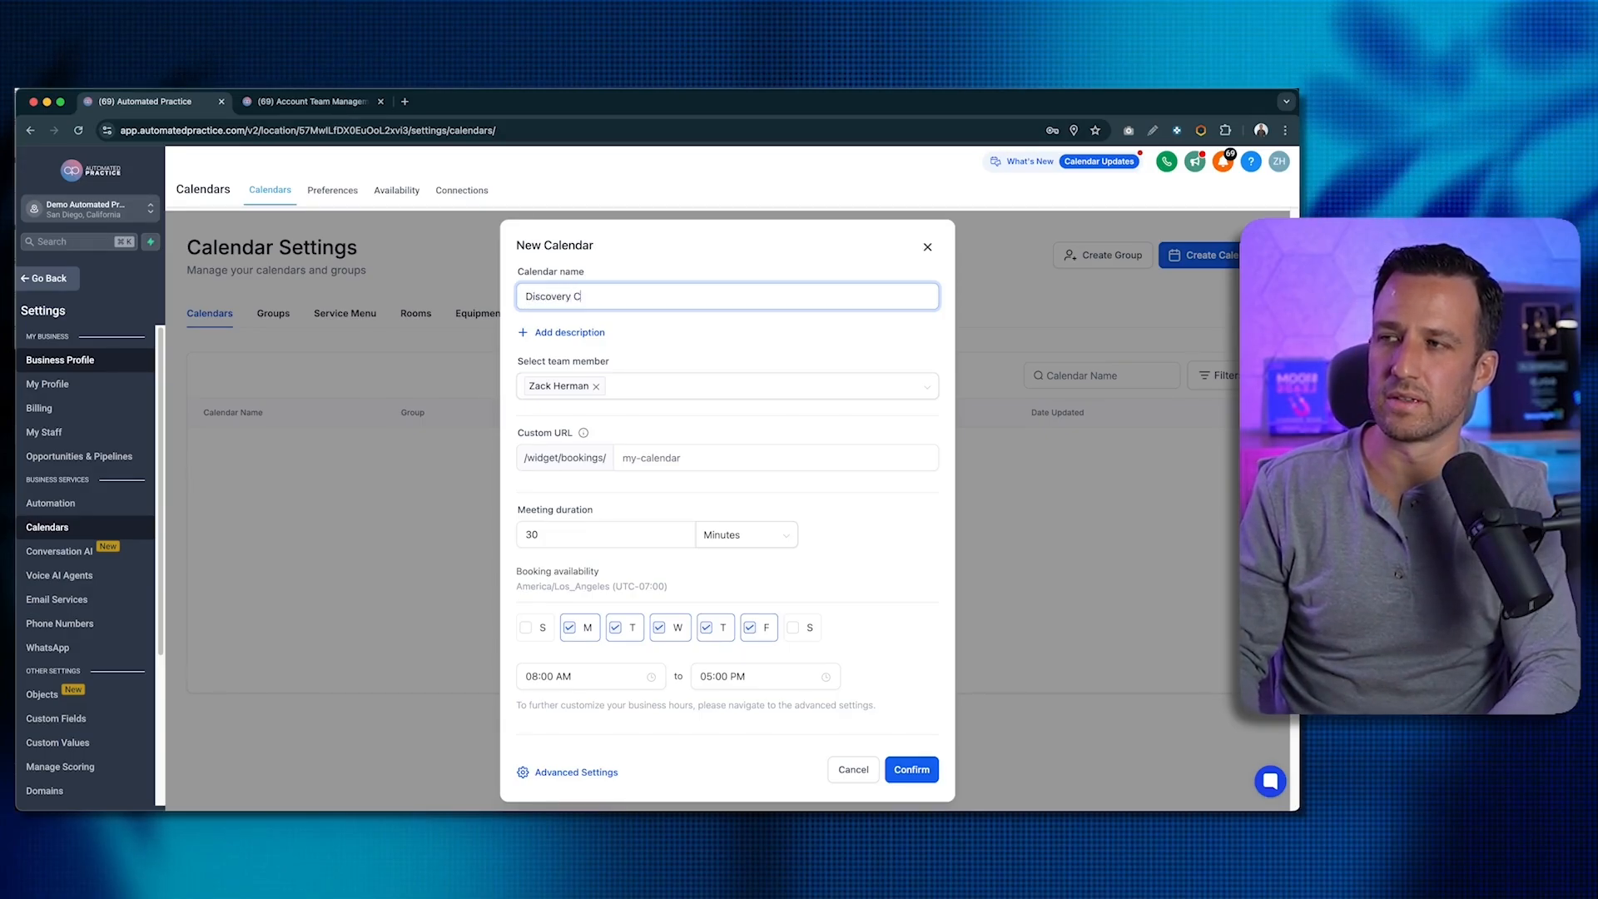
{"action": "key", "text": "BackSpace"}
{"action": "key", "text": "BackSpace"}
{"action": "key", "text": "BackSpace"}
{"action": "key", "text": "BackSpace"}
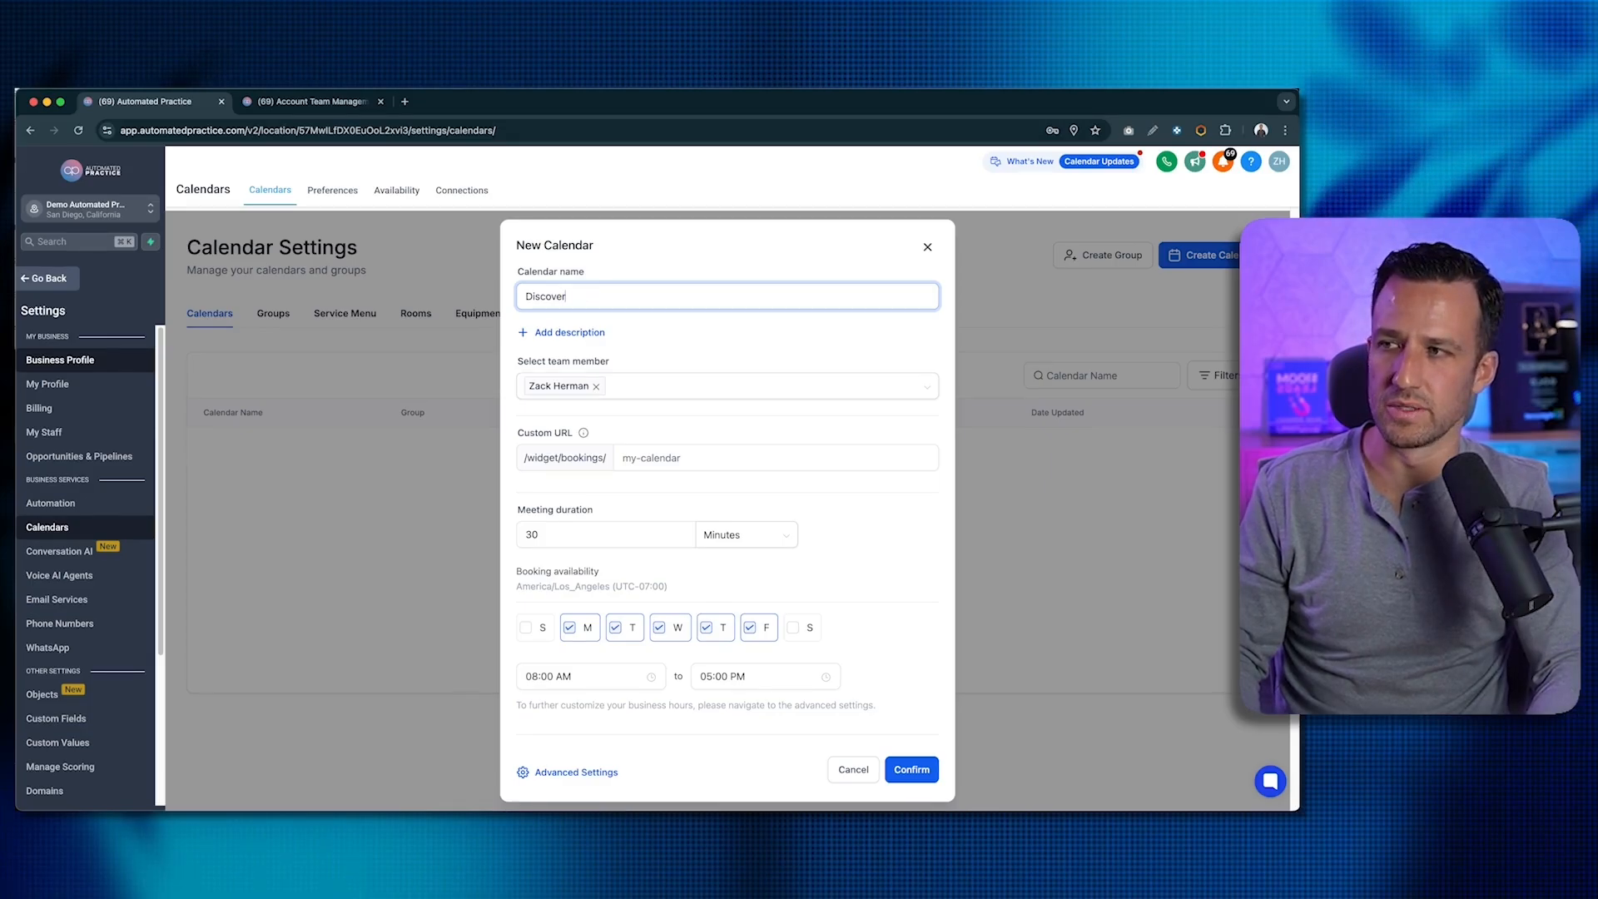
{"action": "left_click", "coordinate": [665, 422]}
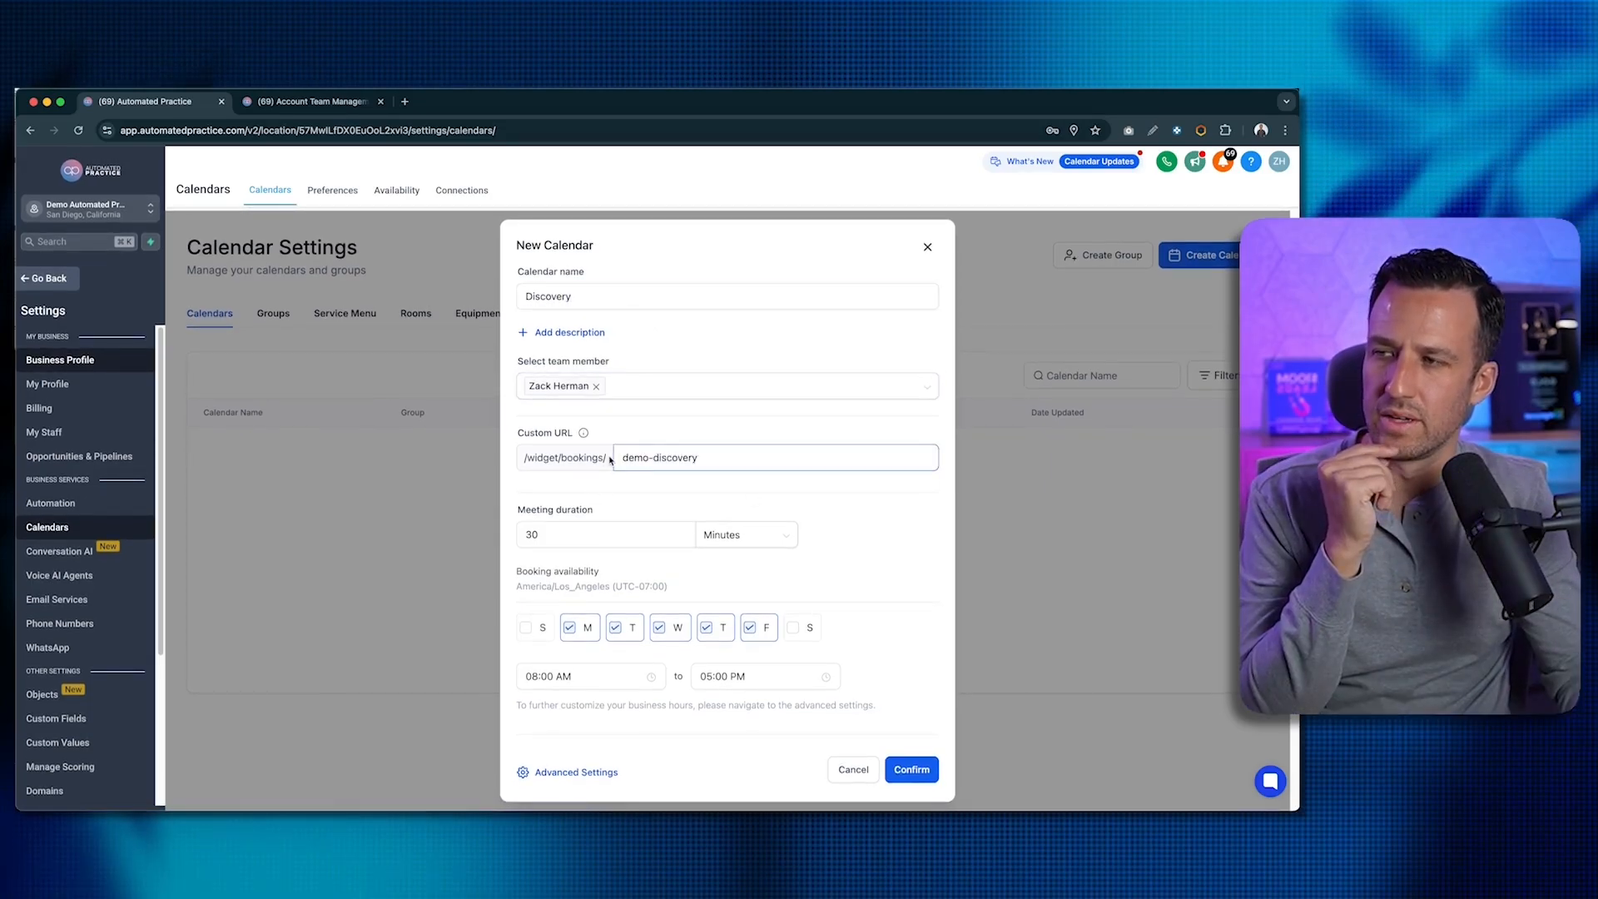
- Keep the demo-discovery booking link and 30-minute duration, then open Advanced Settings
{"action": "left_click", "coordinate": [698, 460]}
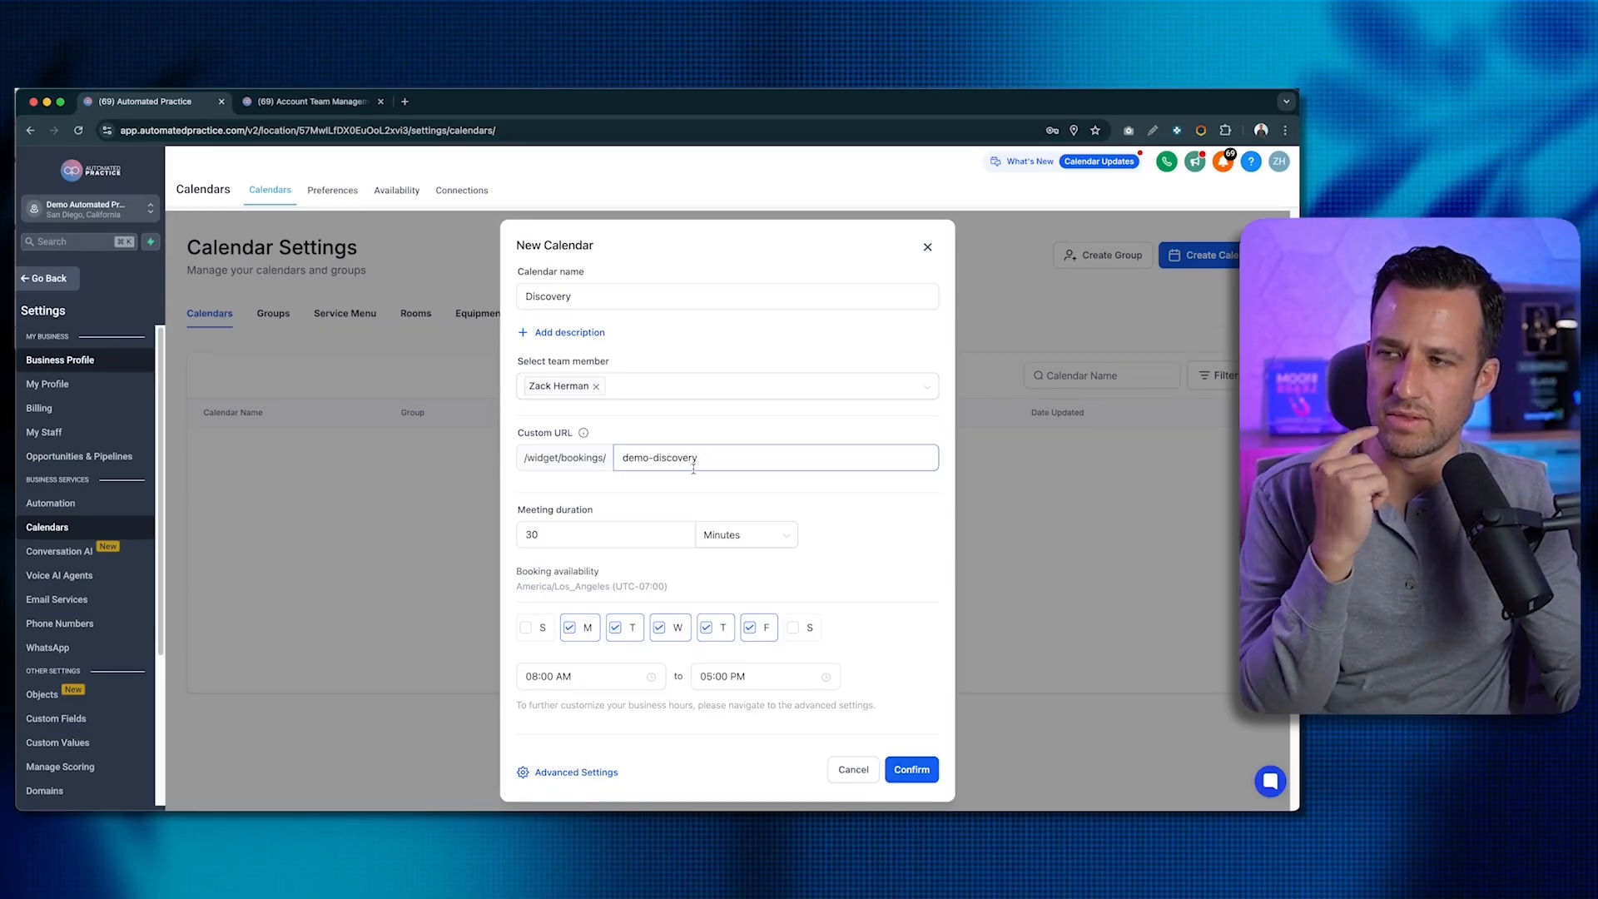
{"action": "left_click", "coordinate": [560, 533]}
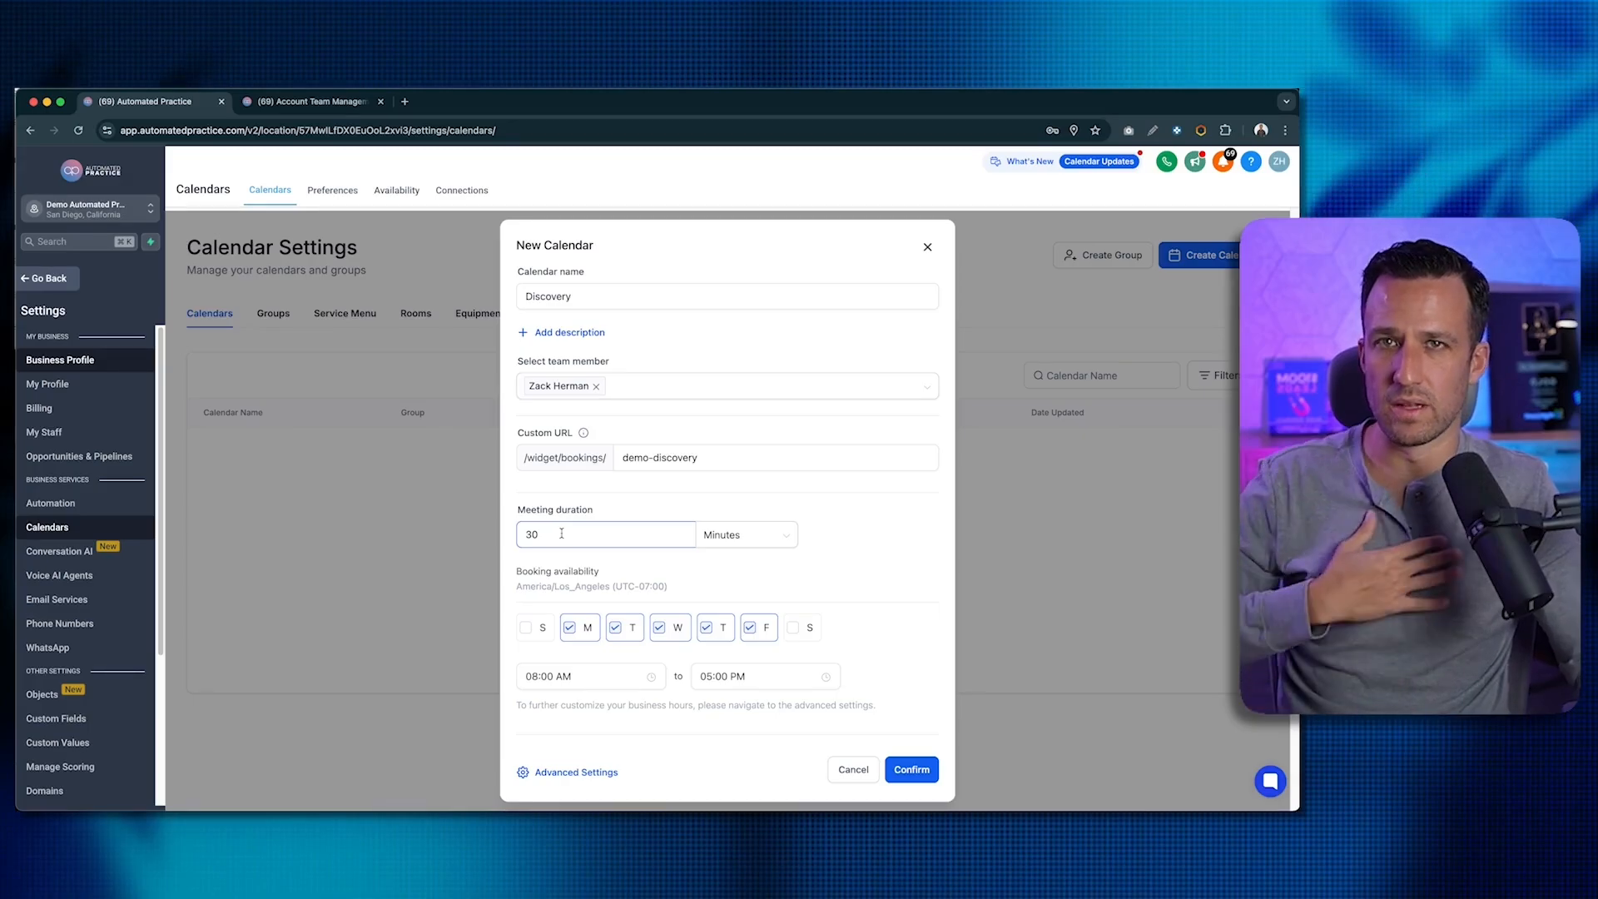
{"action": "left_click_drag", "start_coordinate": [560, 532], "coordinate": [500, 533]}
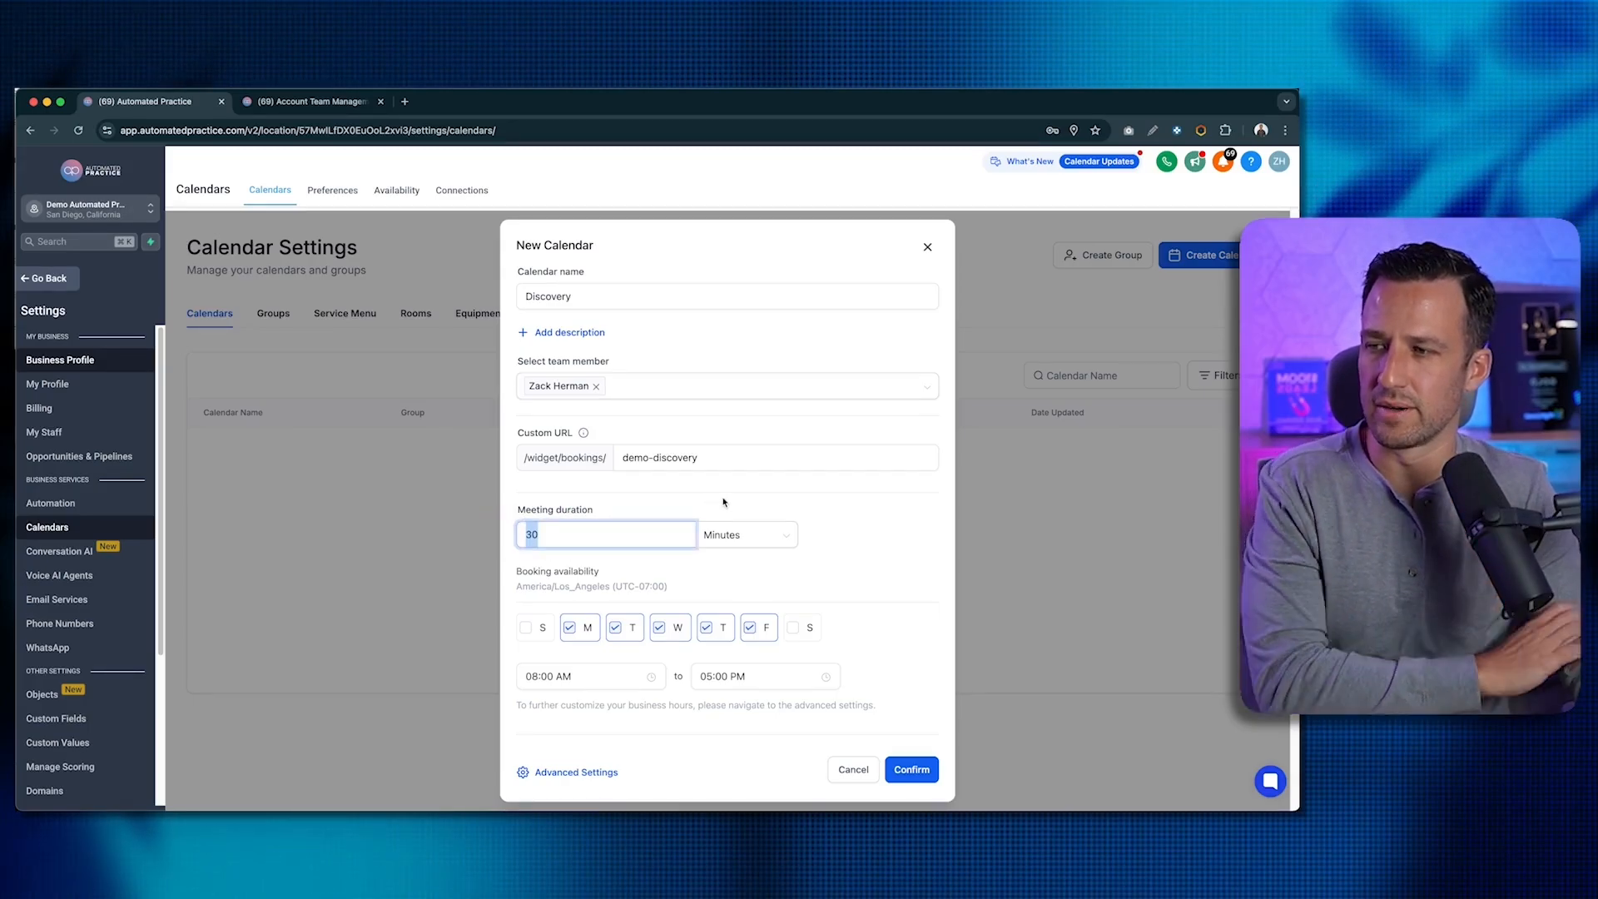
{"action": "left_click", "coordinate": [770, 604]}
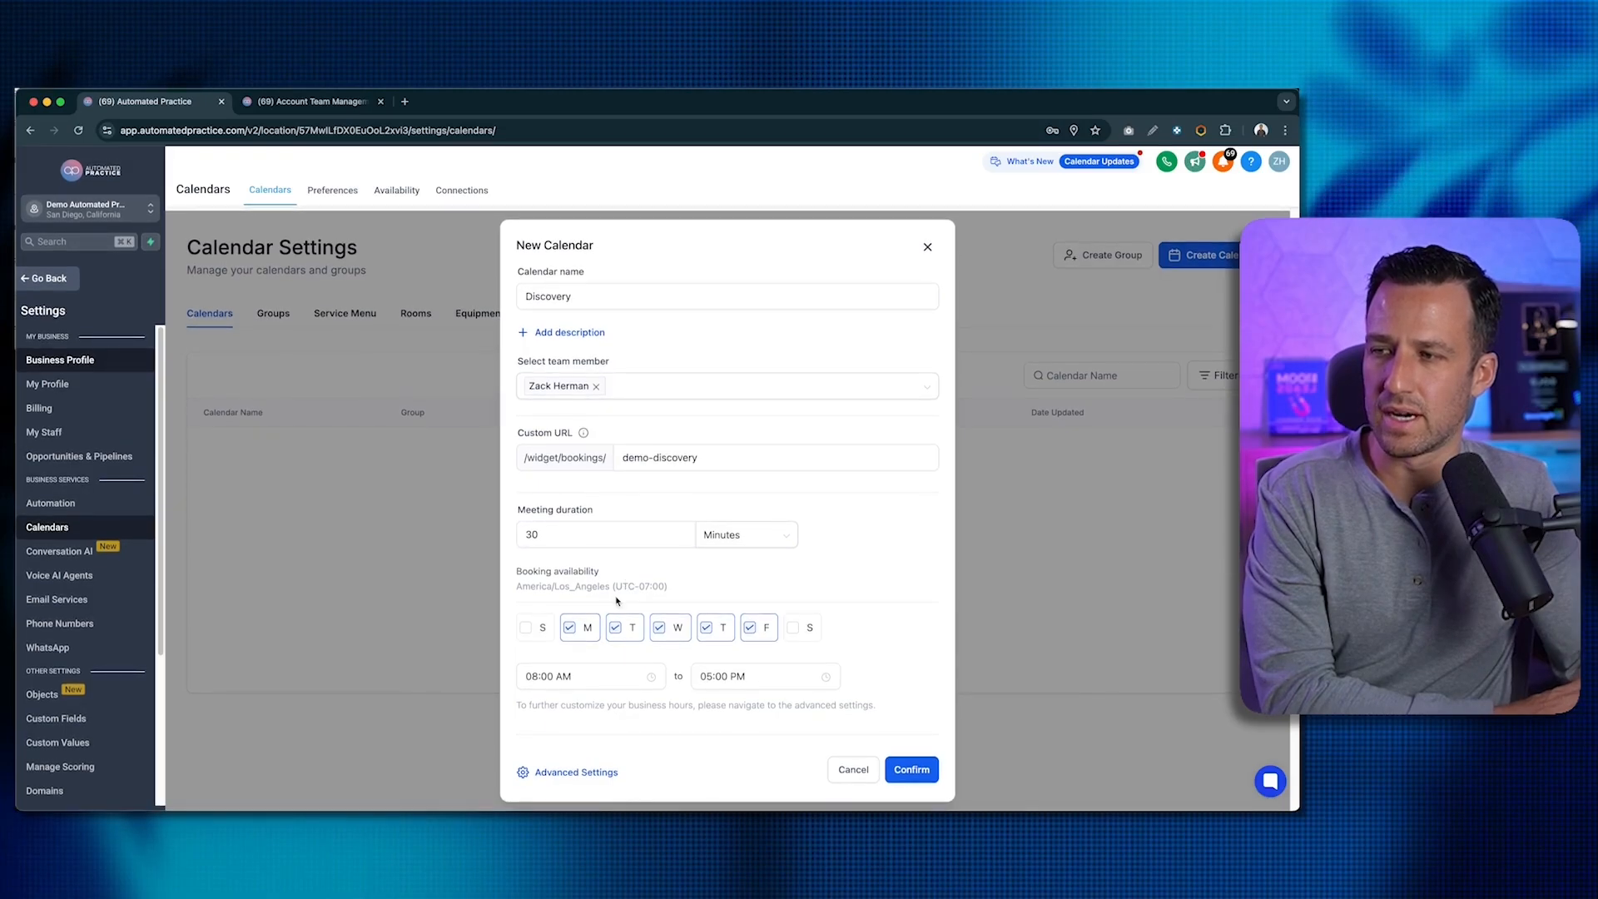
{"action": "left_click", "coordinate": [602, 774]}
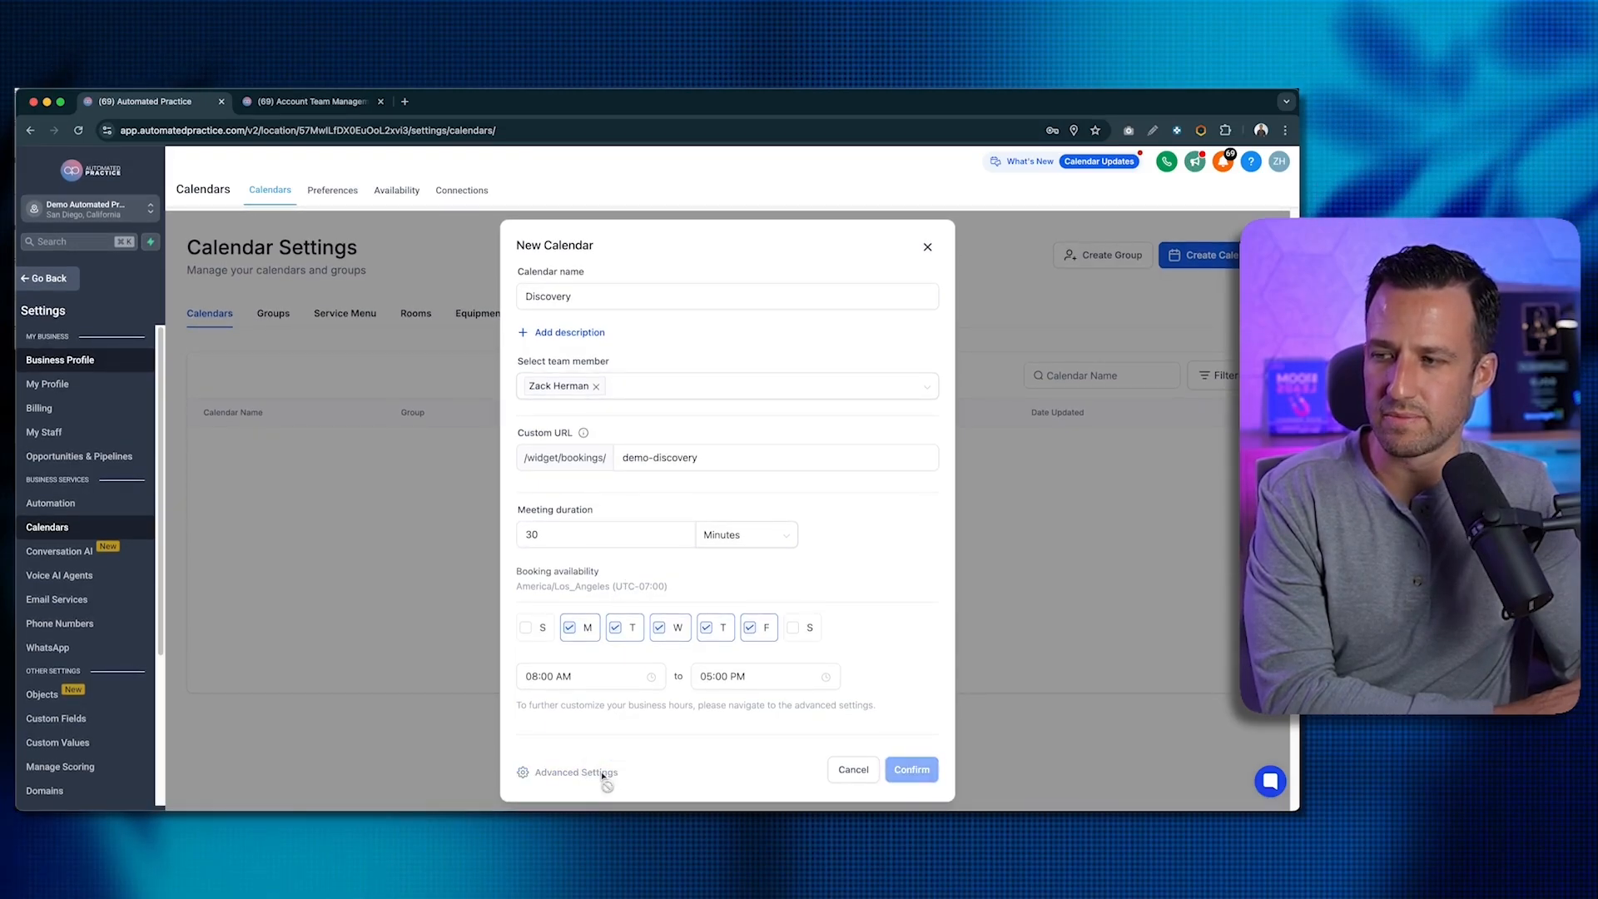
- Paste "Quick chat for us to see if we're a good fit!" into the Description box
{"action": "scroll", "coordinate": [617, 641], "scroll_direction": "down", "scroll_amount": 1}
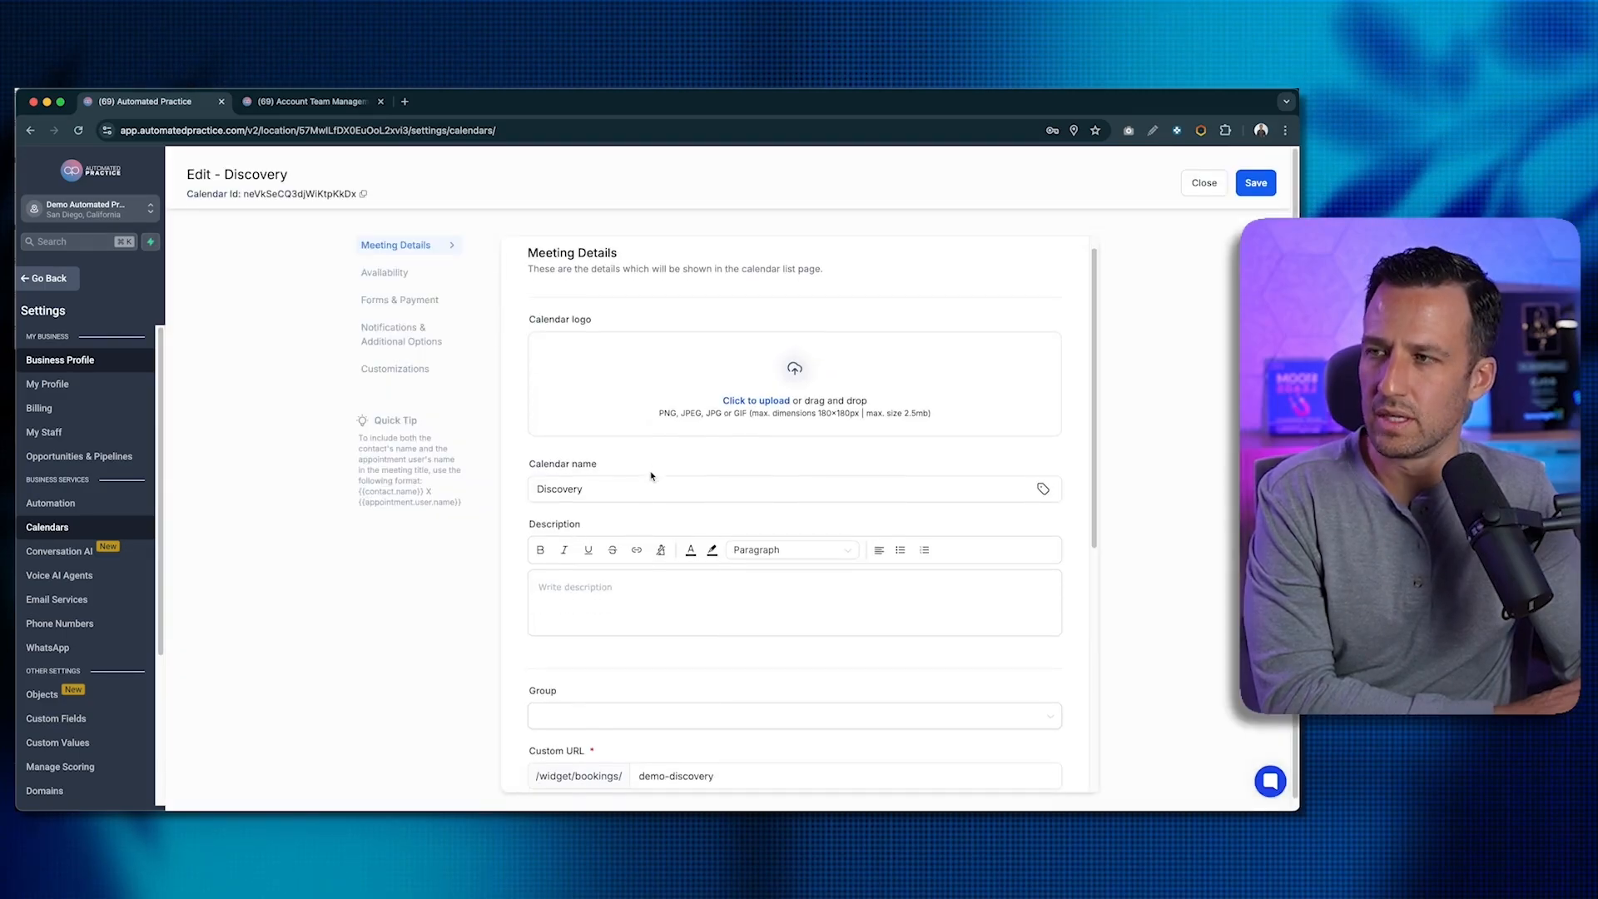
{"action": "scroll", "coordinate": [704, 468], "scroll_direction": "down", "scroll_amount": 4}
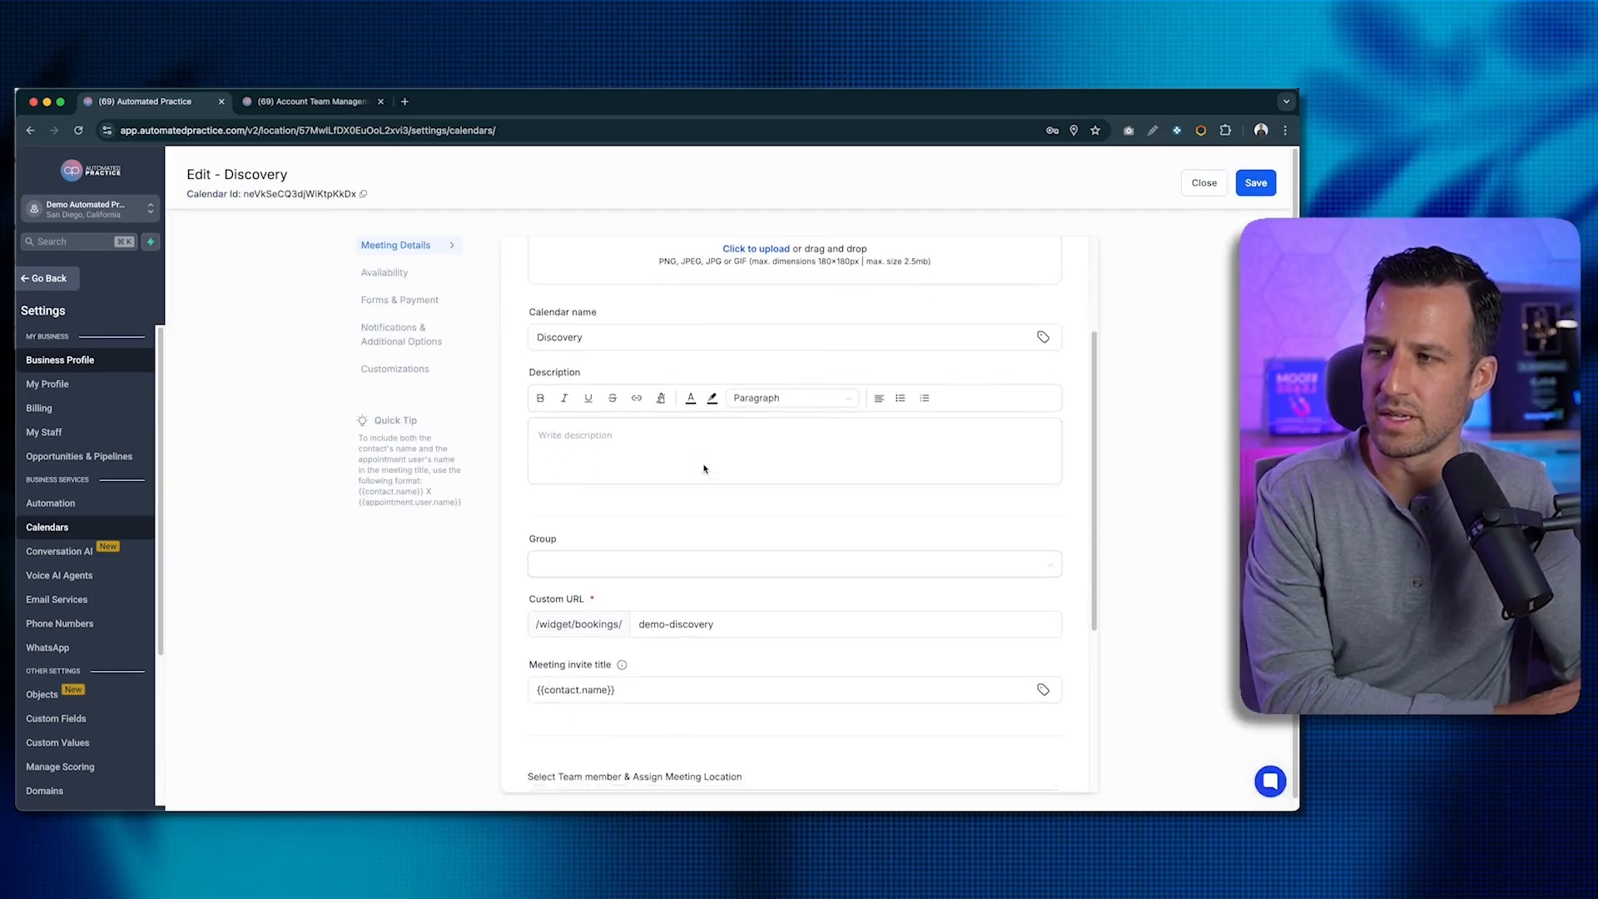
{"action": "left_click", "coordinate": [595, 414]}
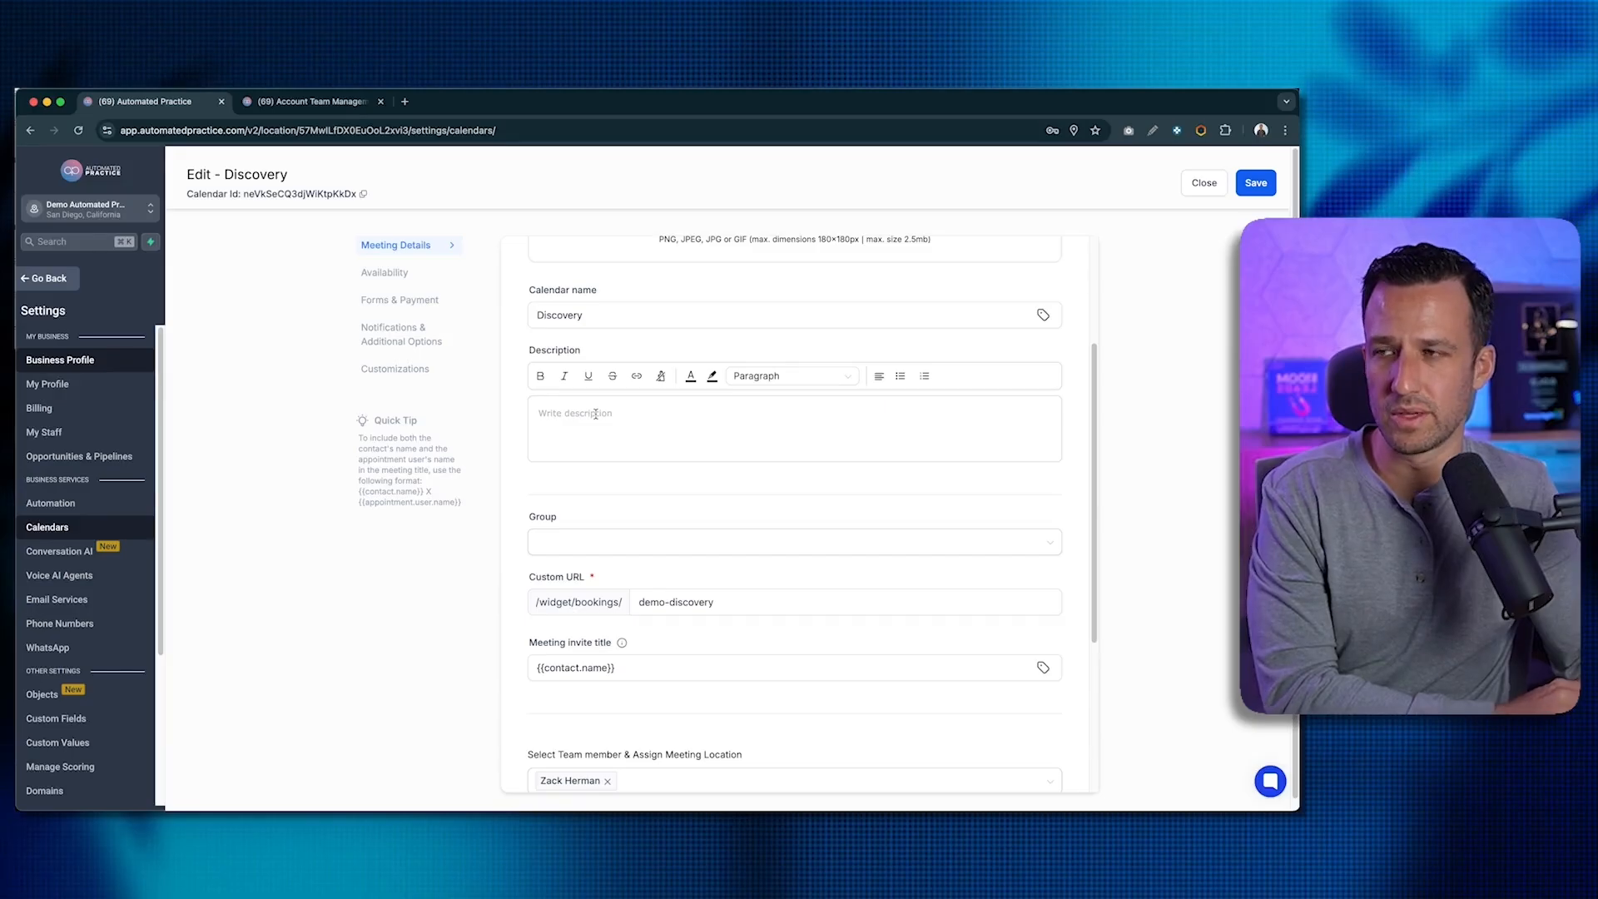
{"action": "type", "text": "Quick chat for us to see if we're a good fit!"}
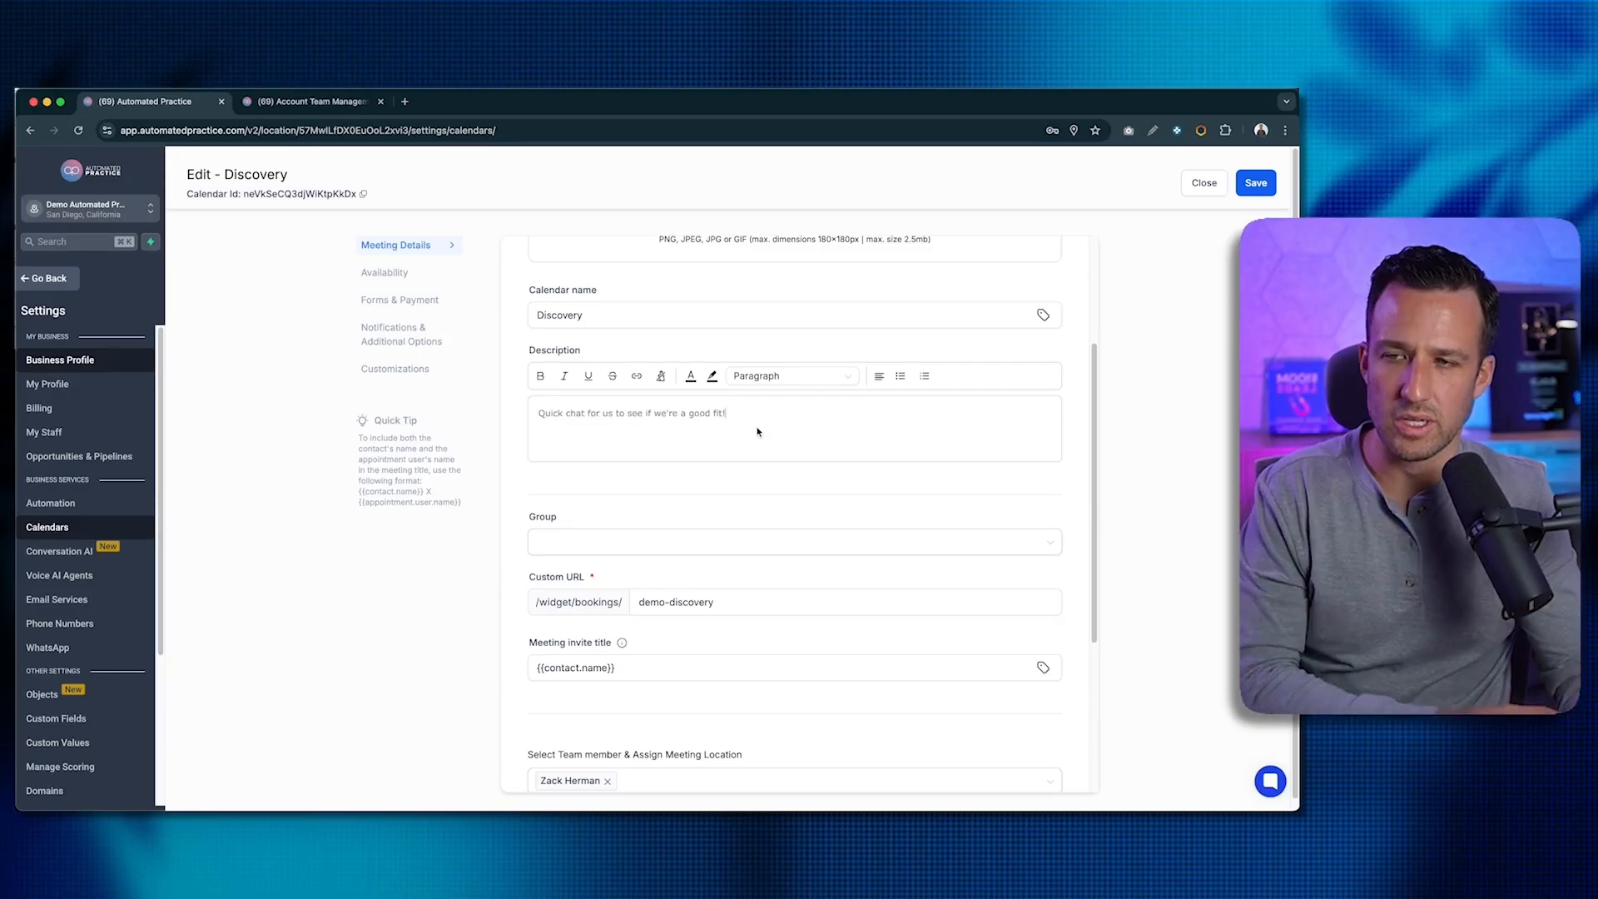
- Check the demo-discovery booking link and move down to the Meeting invite title field
{"action": "scroll", "coordinate": [737, 416], "scroll_direction": "down", "scroll_amount": 3}
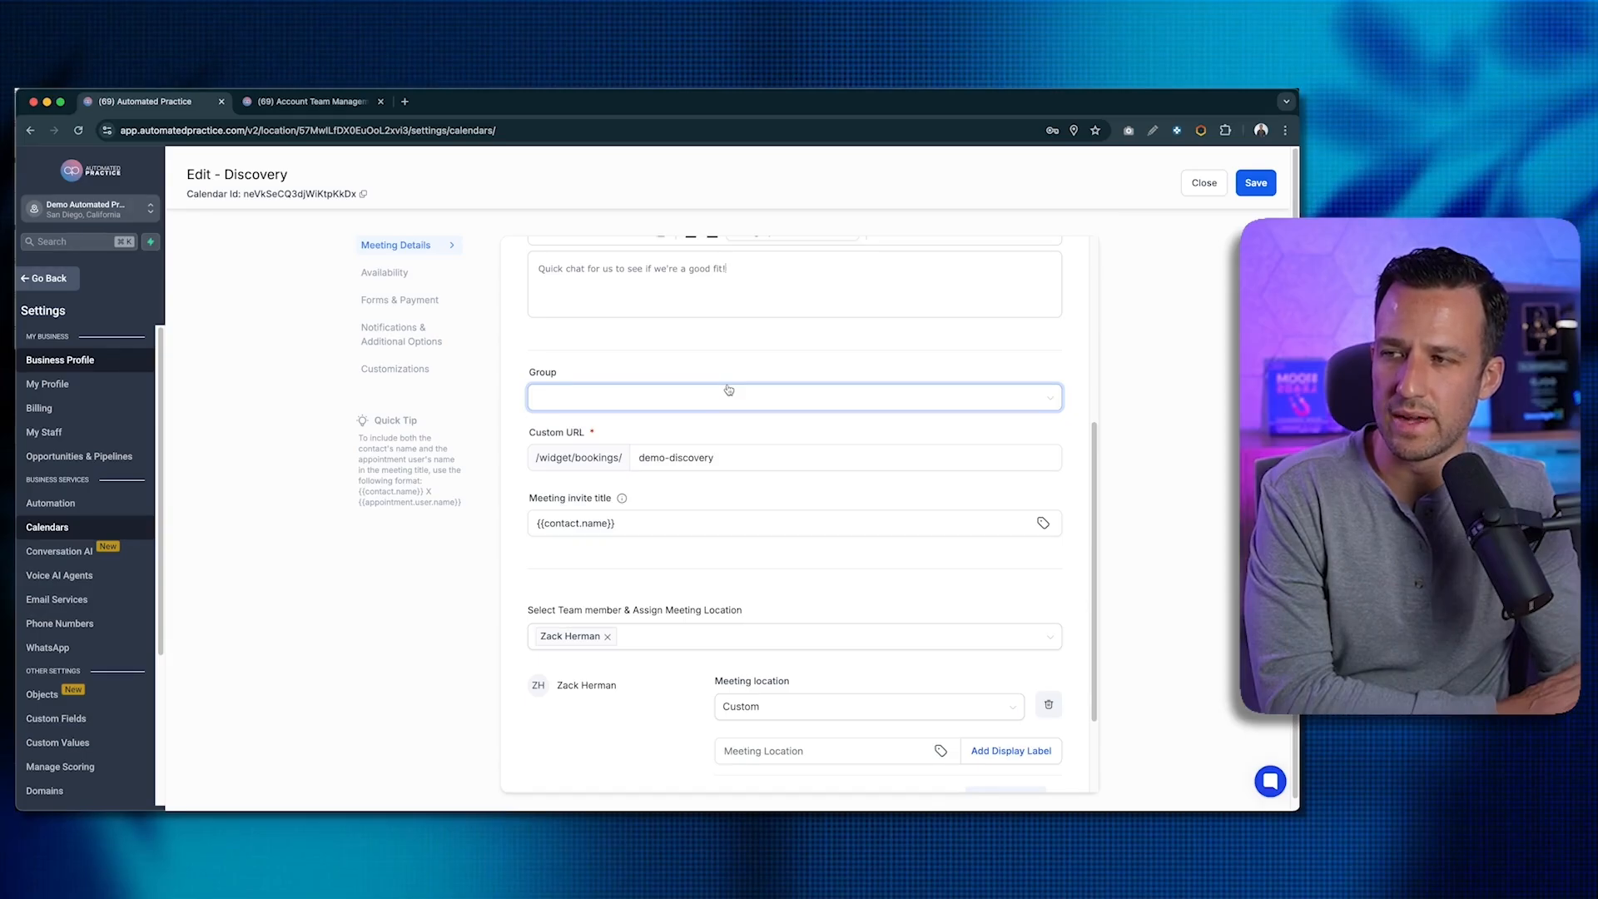
{"action": "scroll", "coordinate": [724, 392], "scroll_direction": "down", "scroll_amount": 1}
{"action": "scroll", "coordinate": [728, 390], "scroll_direction": "down", "scroll_amount": 1}
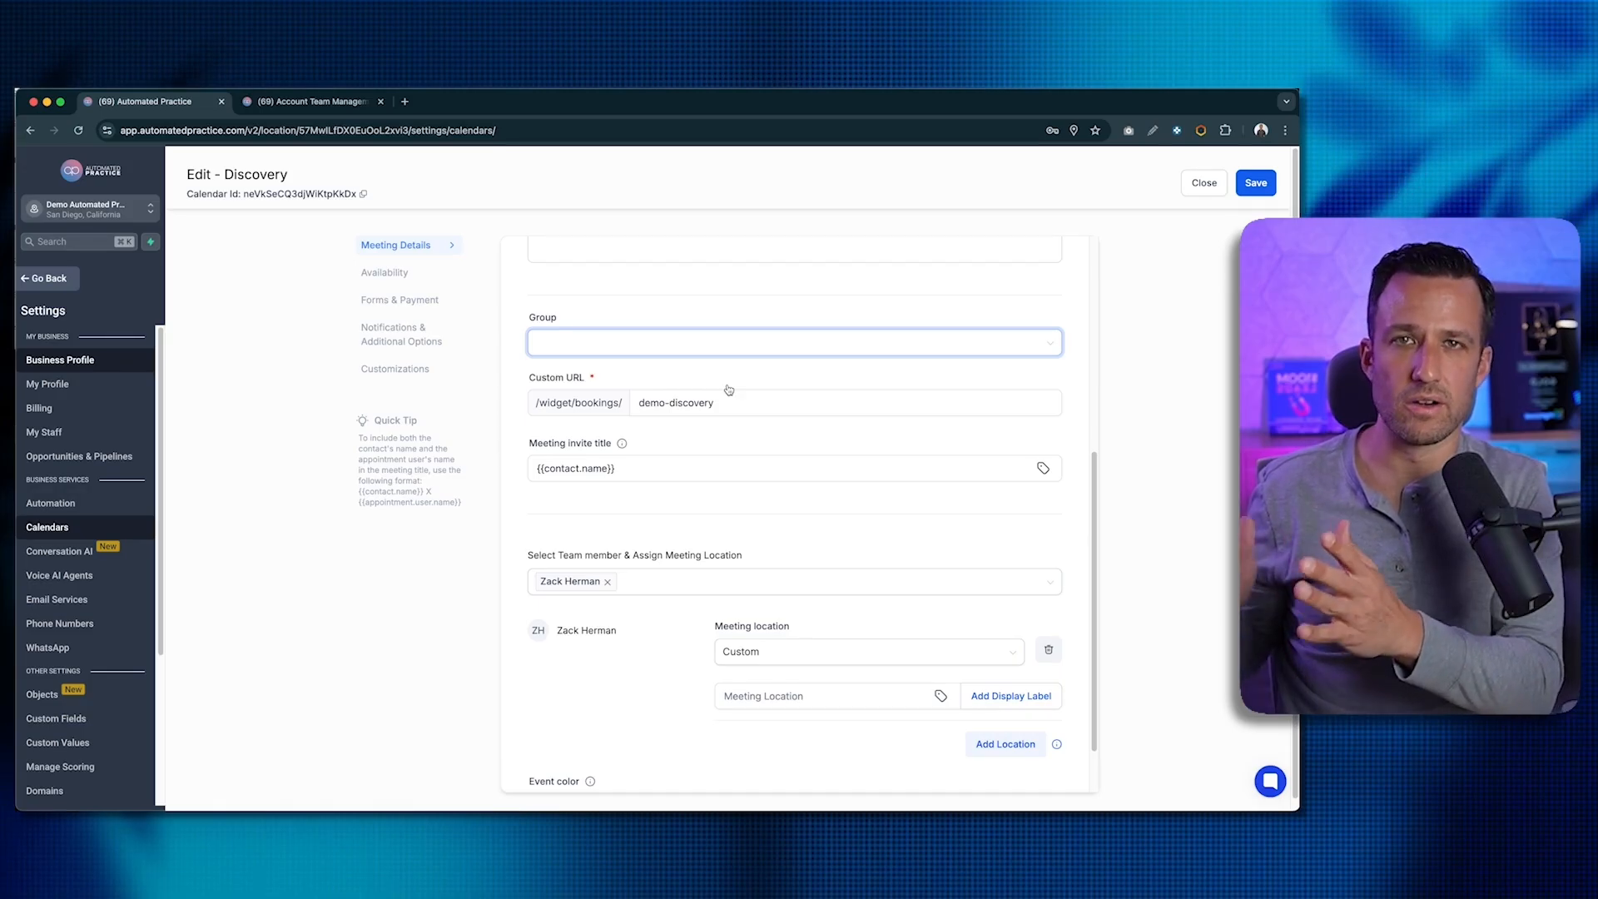
{"action": "left_click", "coordinate": [728, 392]}
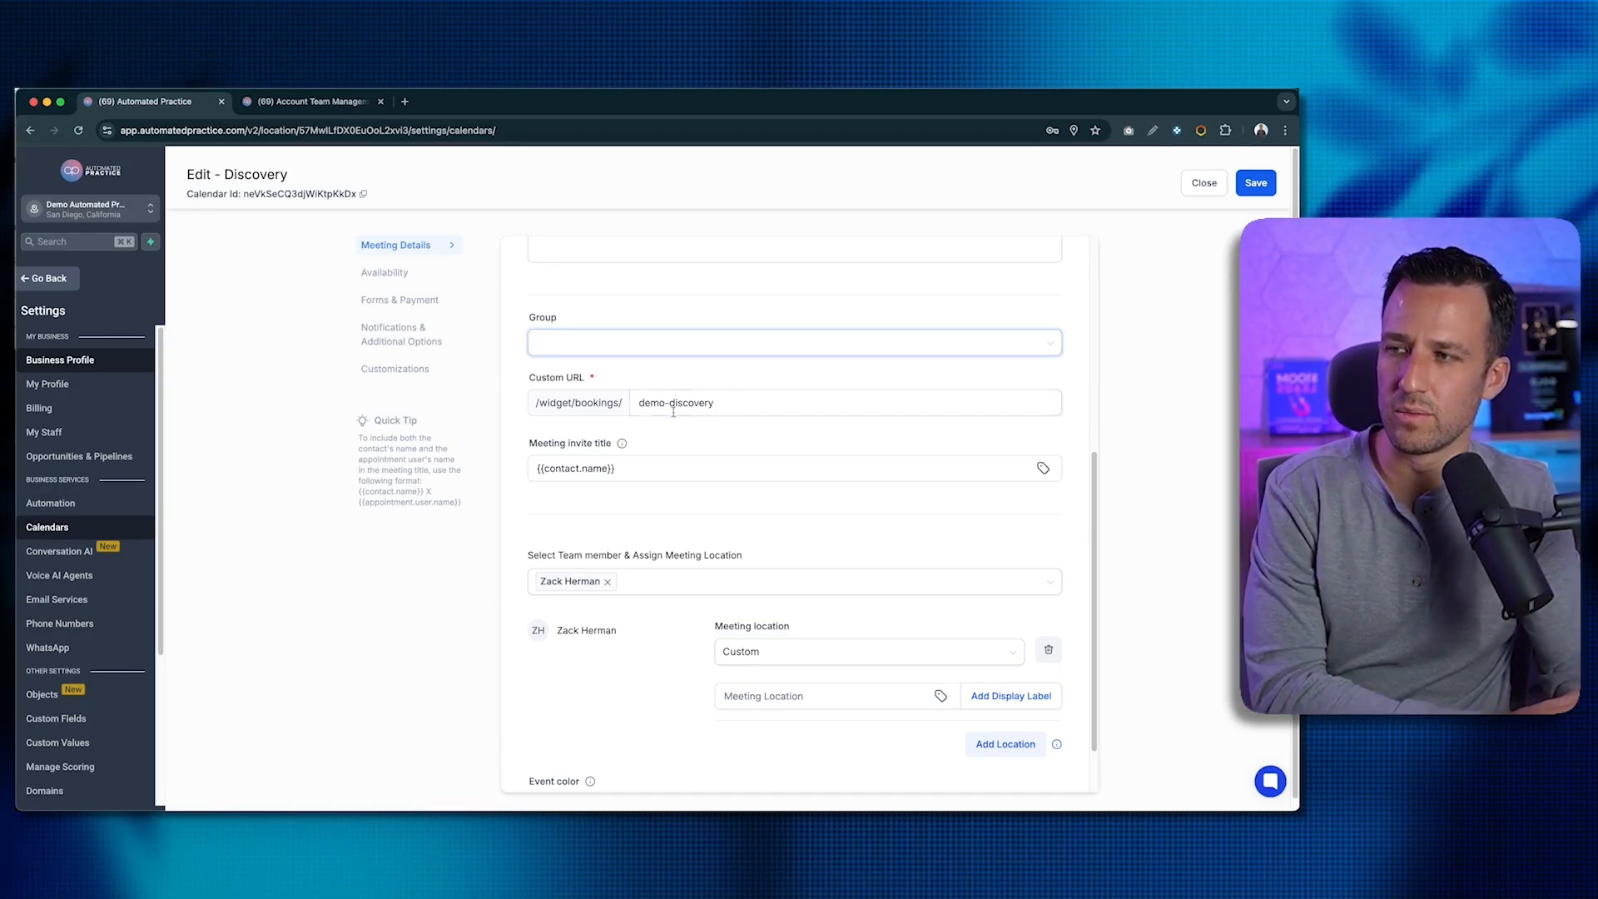
{"action": "scroll", "coordinate": [686, 414], "scroll_direction": "down", "scroll_amount": 1}
{"action": "left_click", "coordinate": [656, 438]}
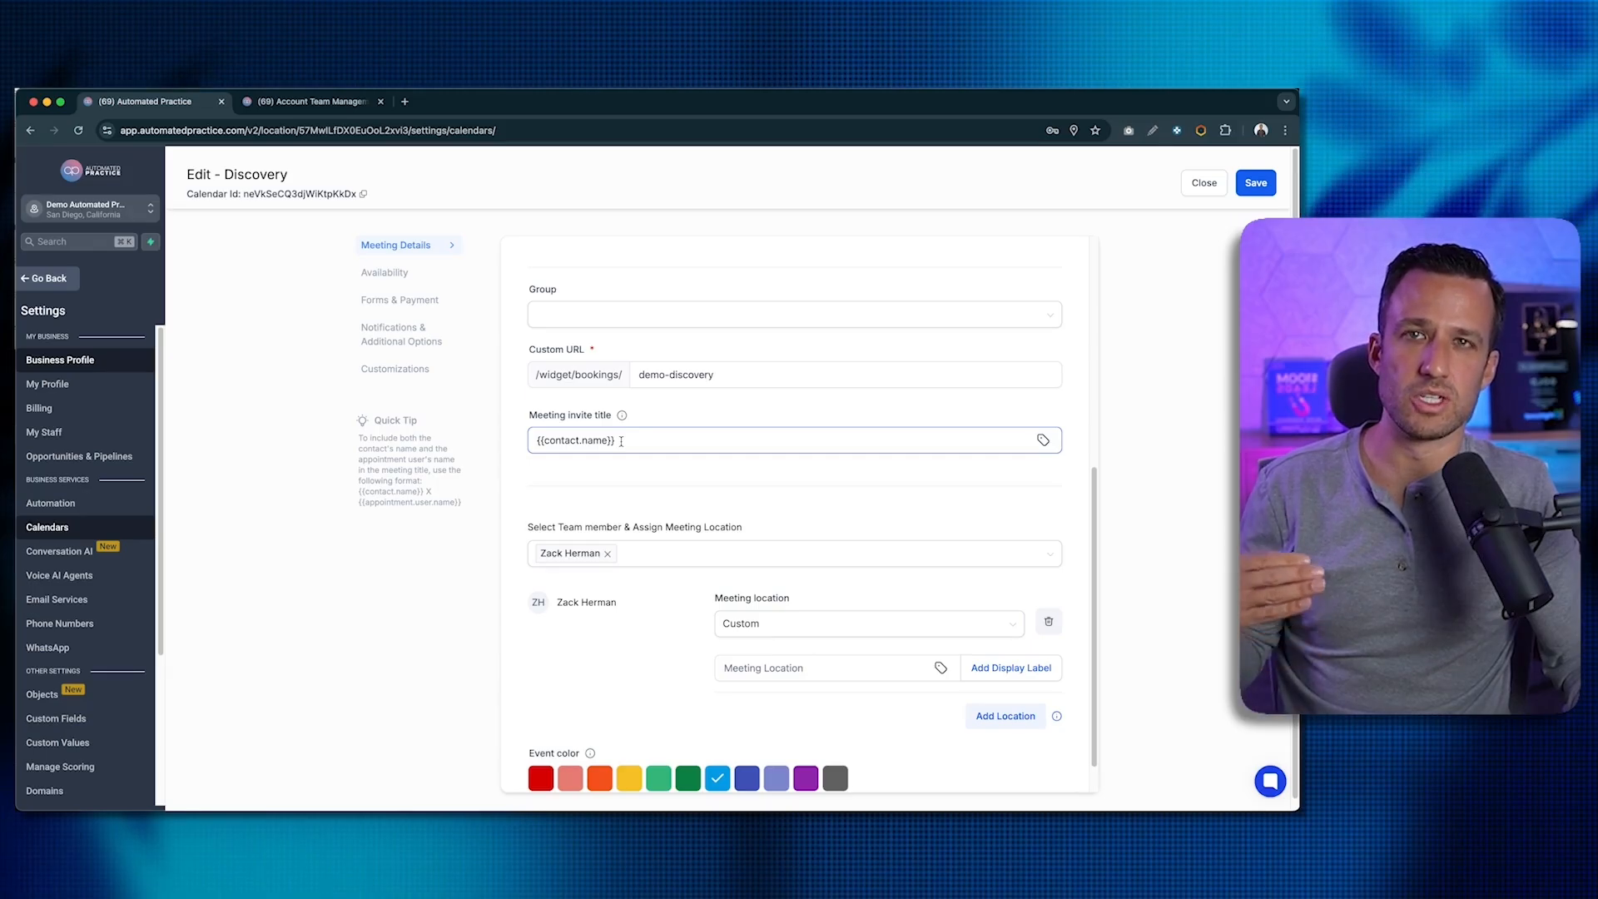
{"action": "left_click", "coordinate": [621, 441]}
{"action": "type", "text": "<>"}
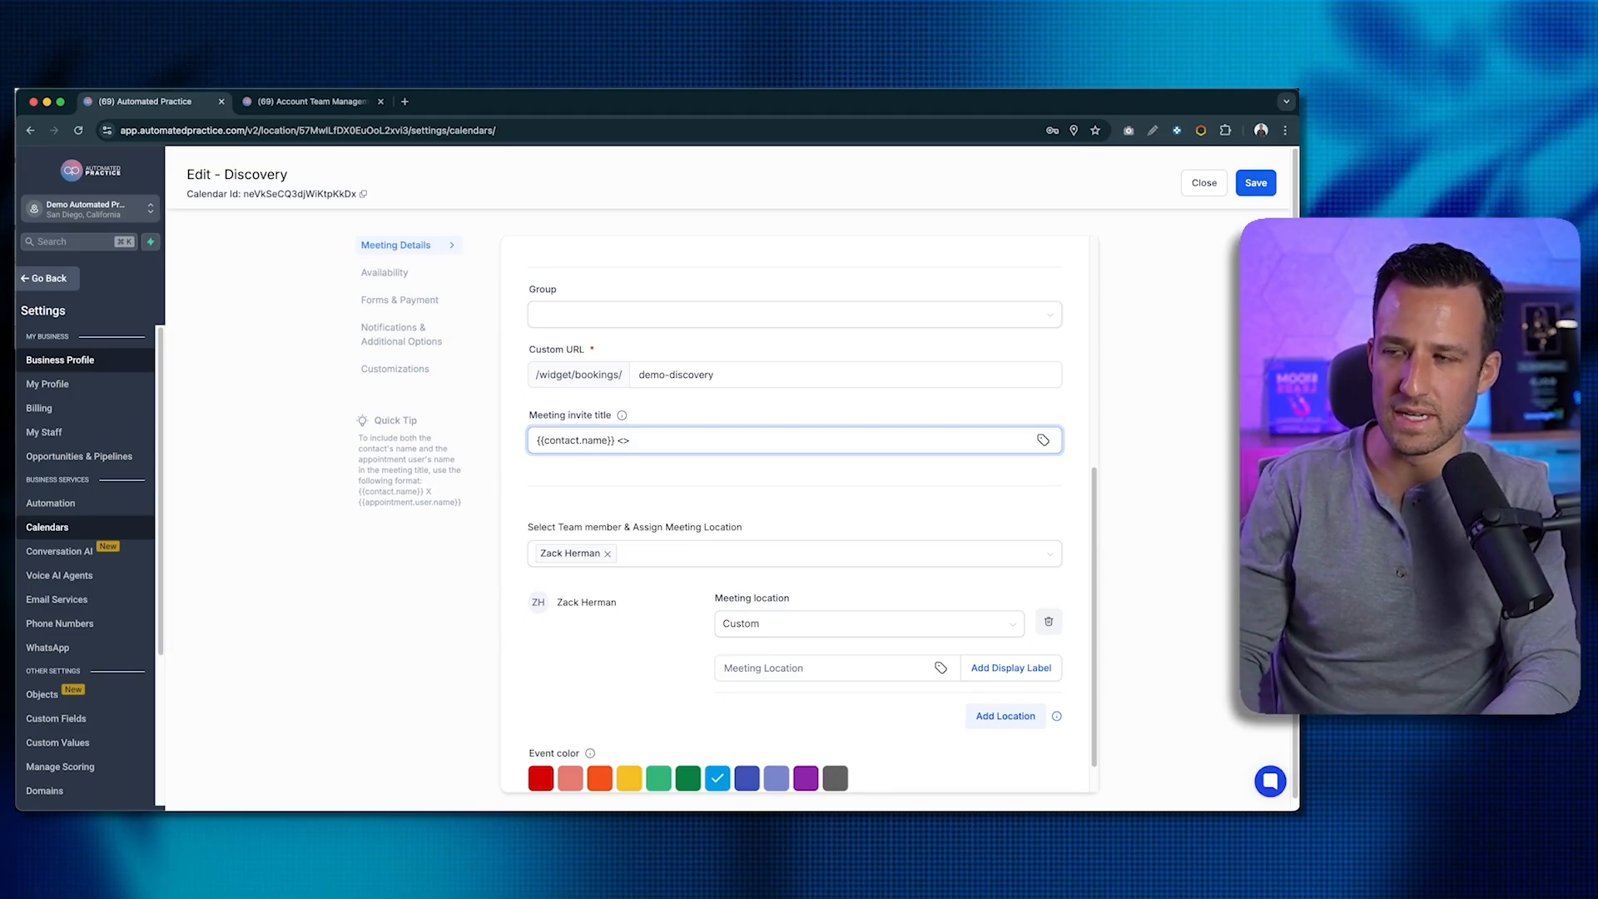
{"action": "type", "text": "A"}
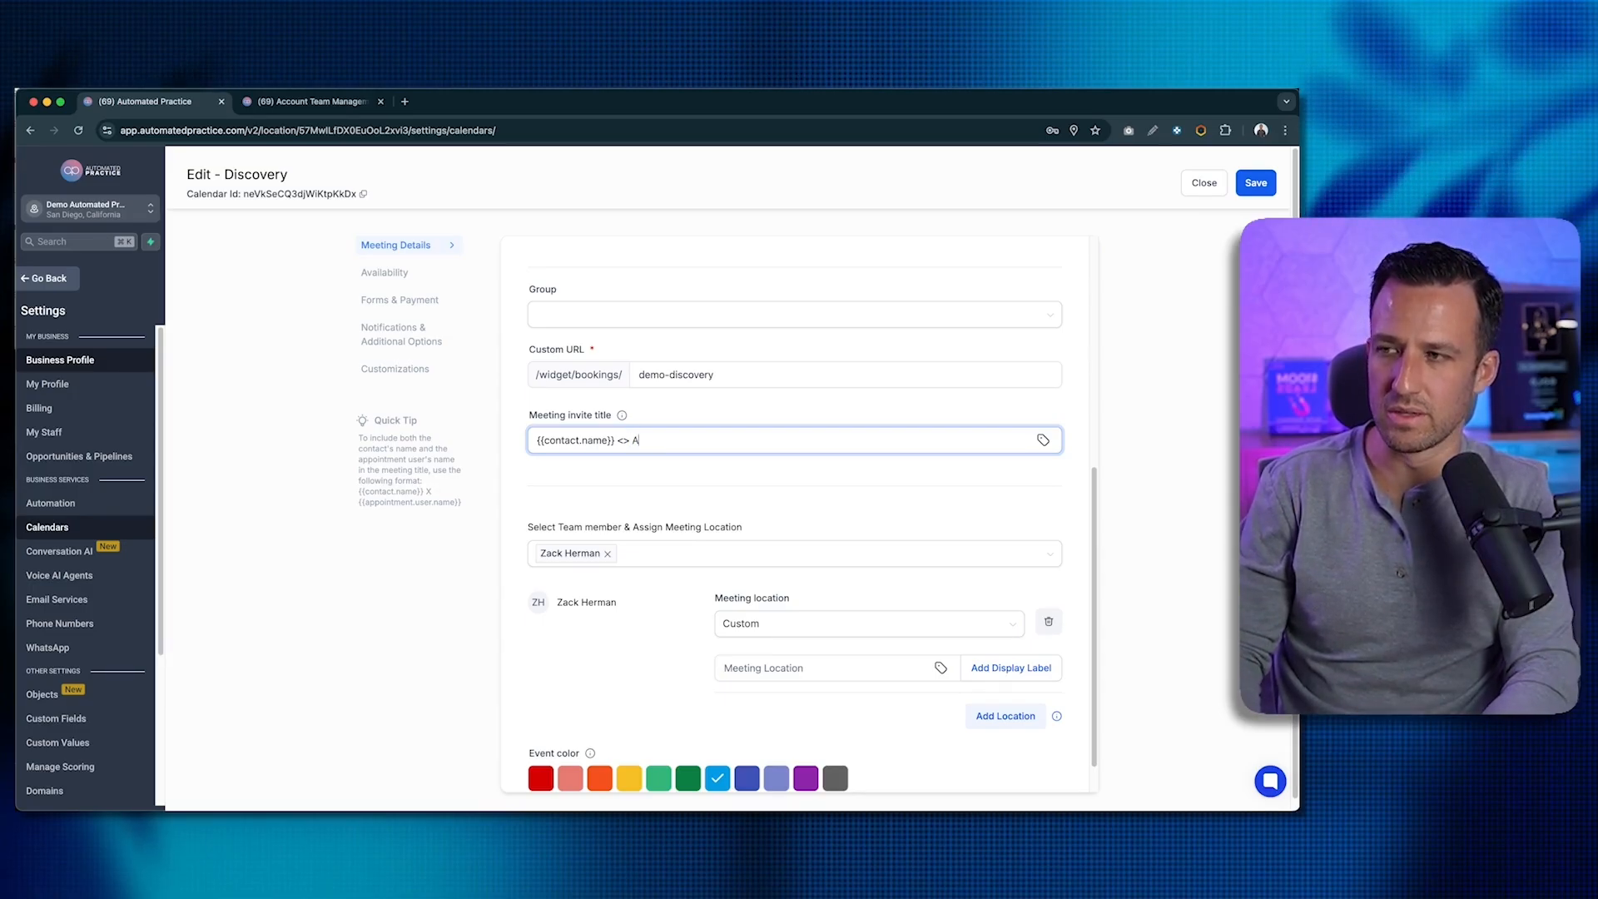
{"action": "type", "text": "utomated Pract"}
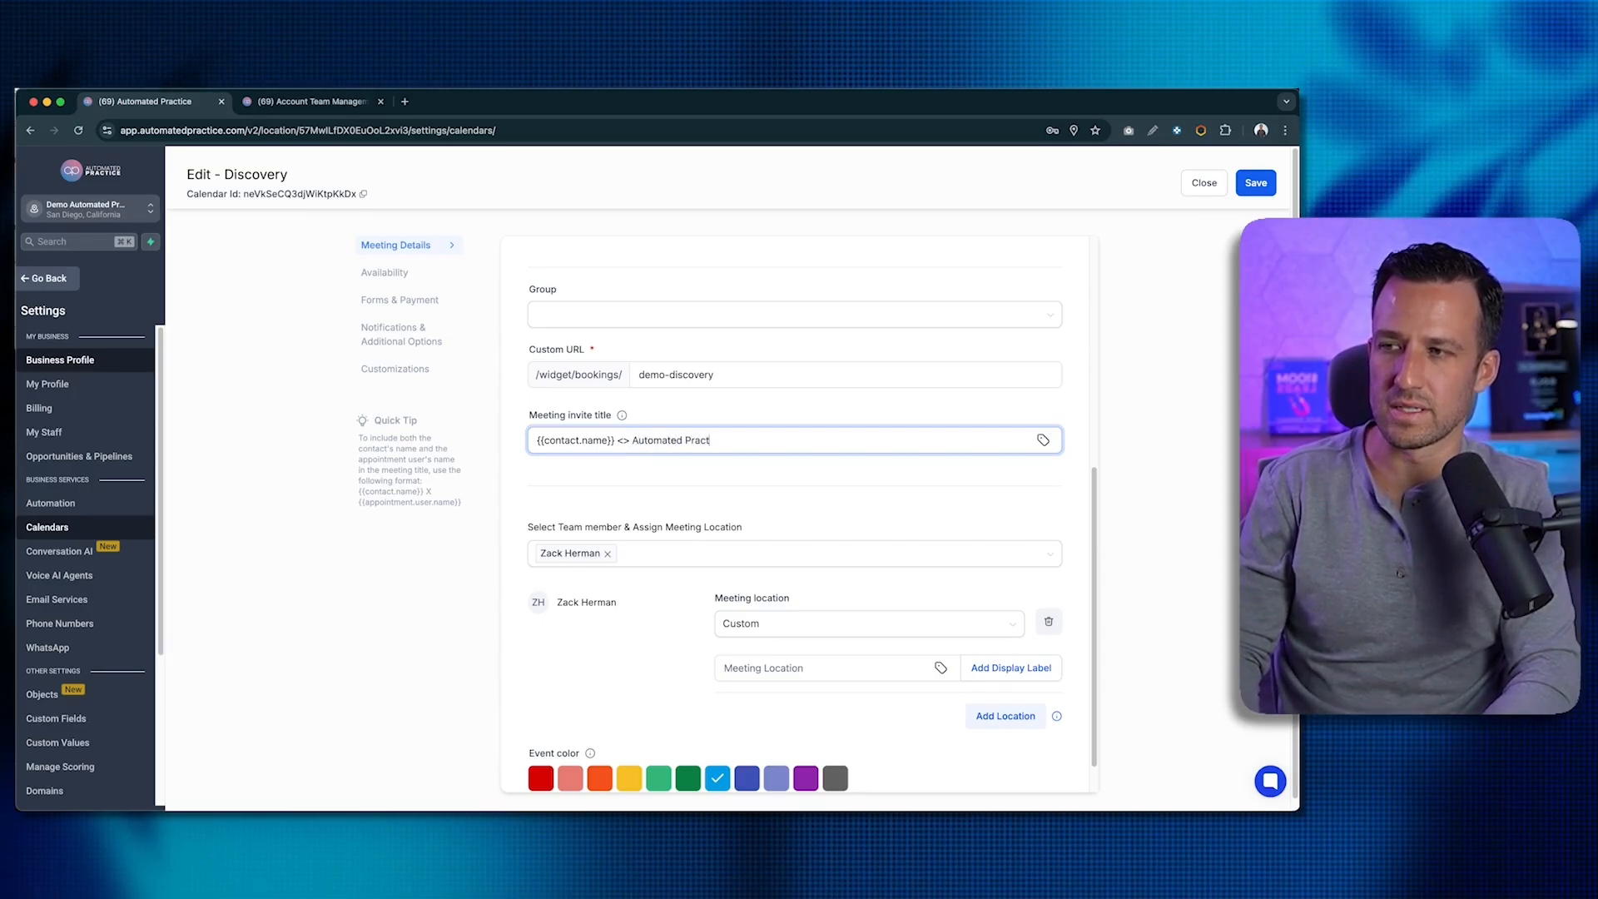
{"action": "type", "text": "ice"}
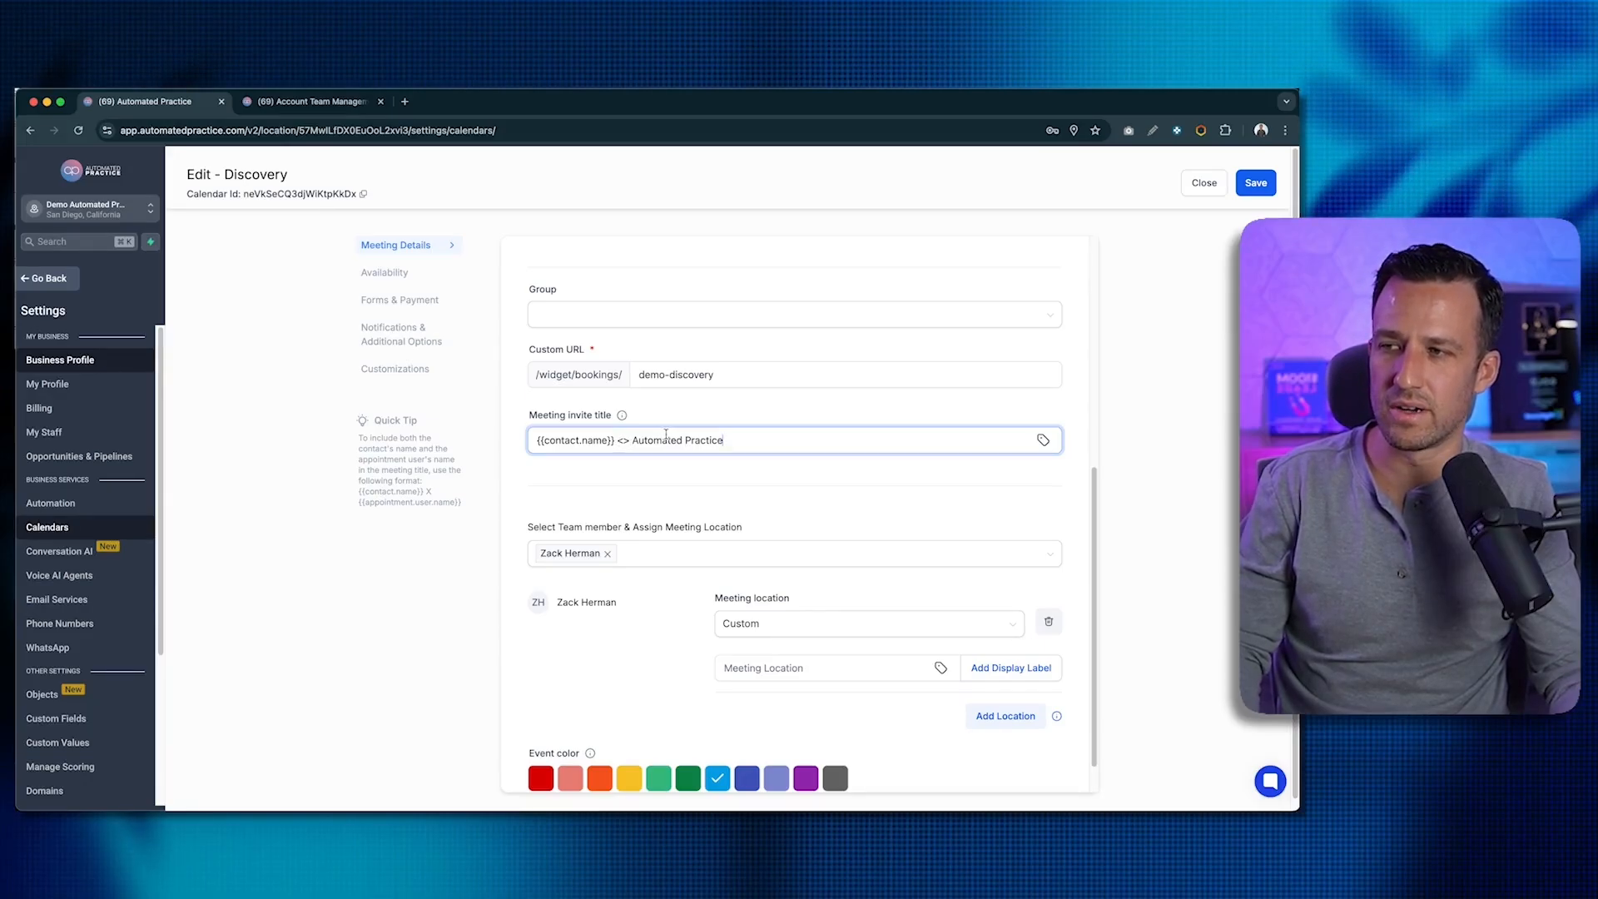
{"action": "left_click_drag", "start_coordinate": [630, 440], "coordinate": [760, 440]}
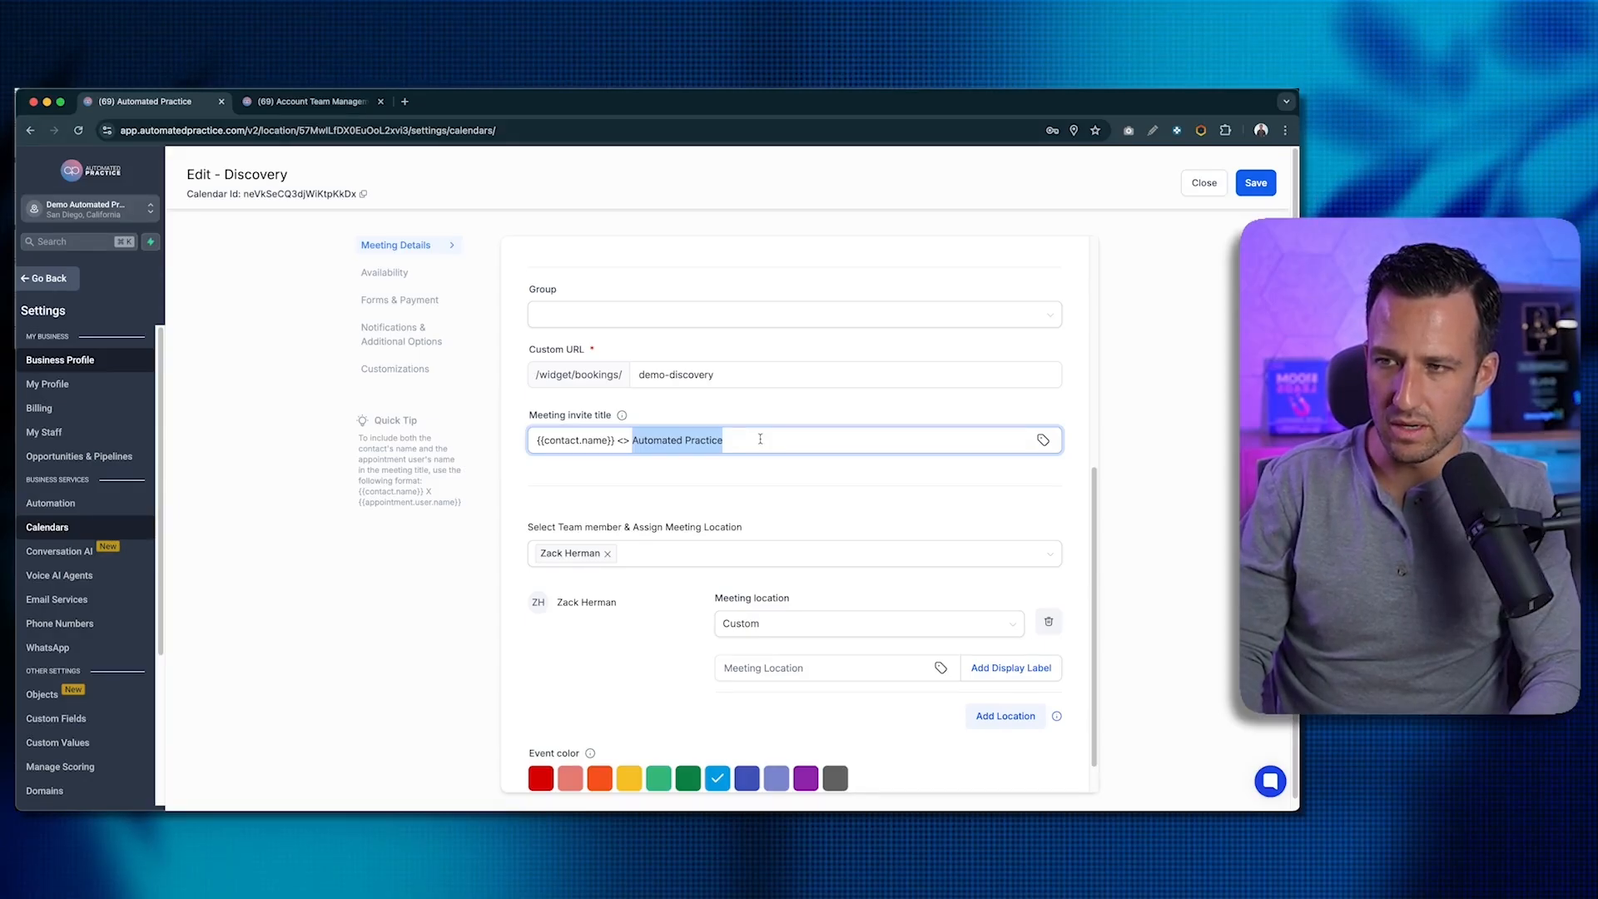
{"action": "type", "text": "{{"}
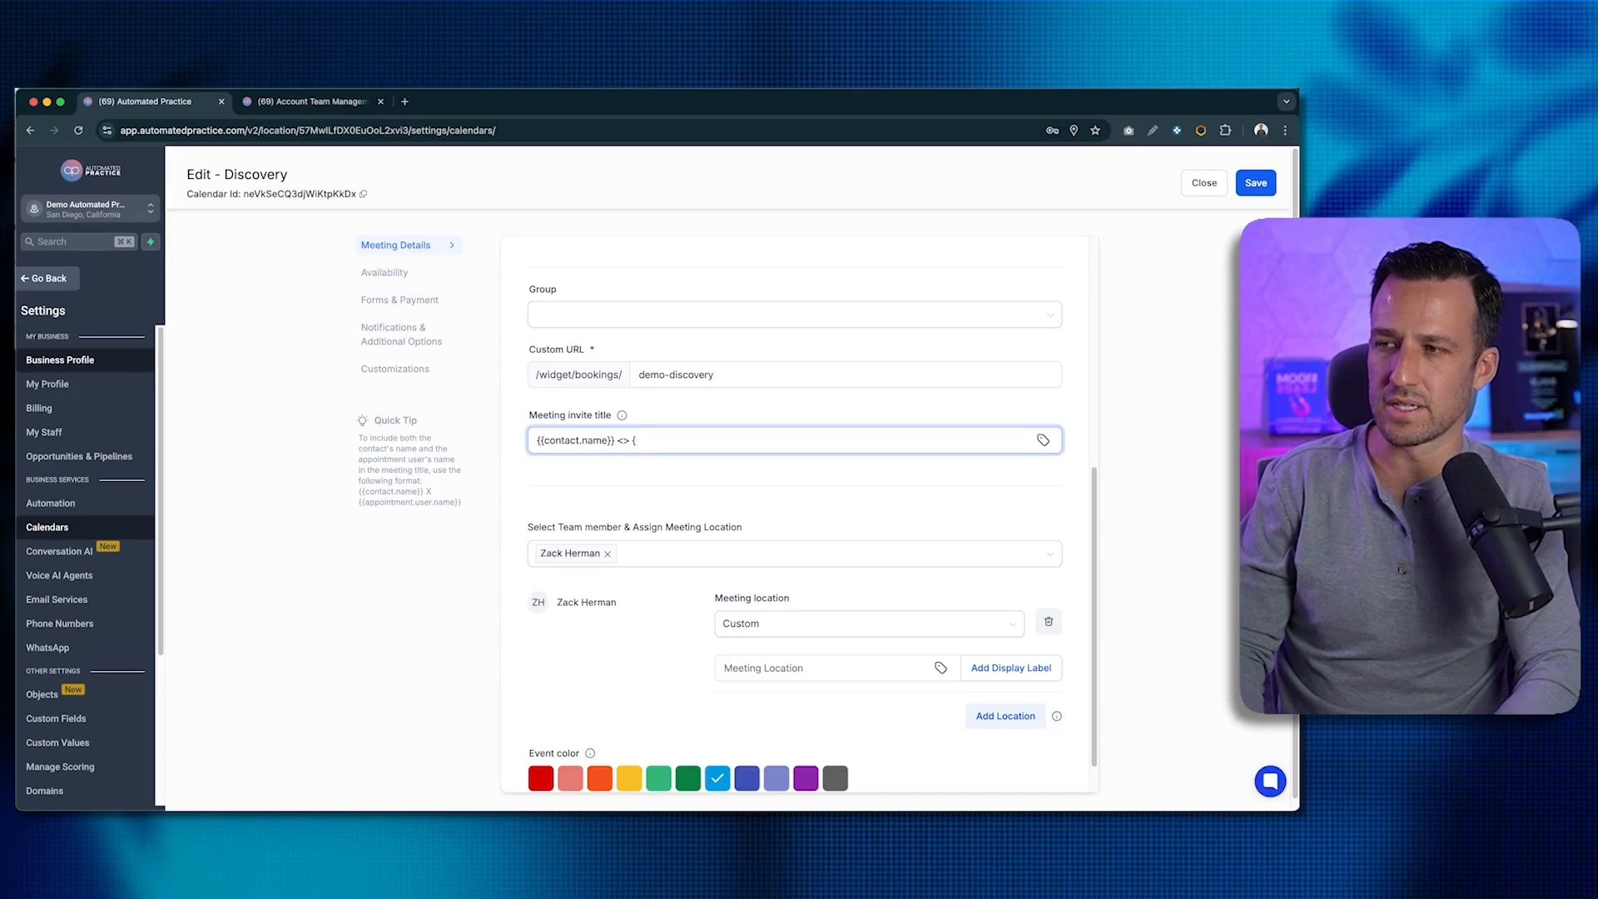
{"action": "key", "text": "BackSpace"}
{"action": "key", "text": "BackSpace"}
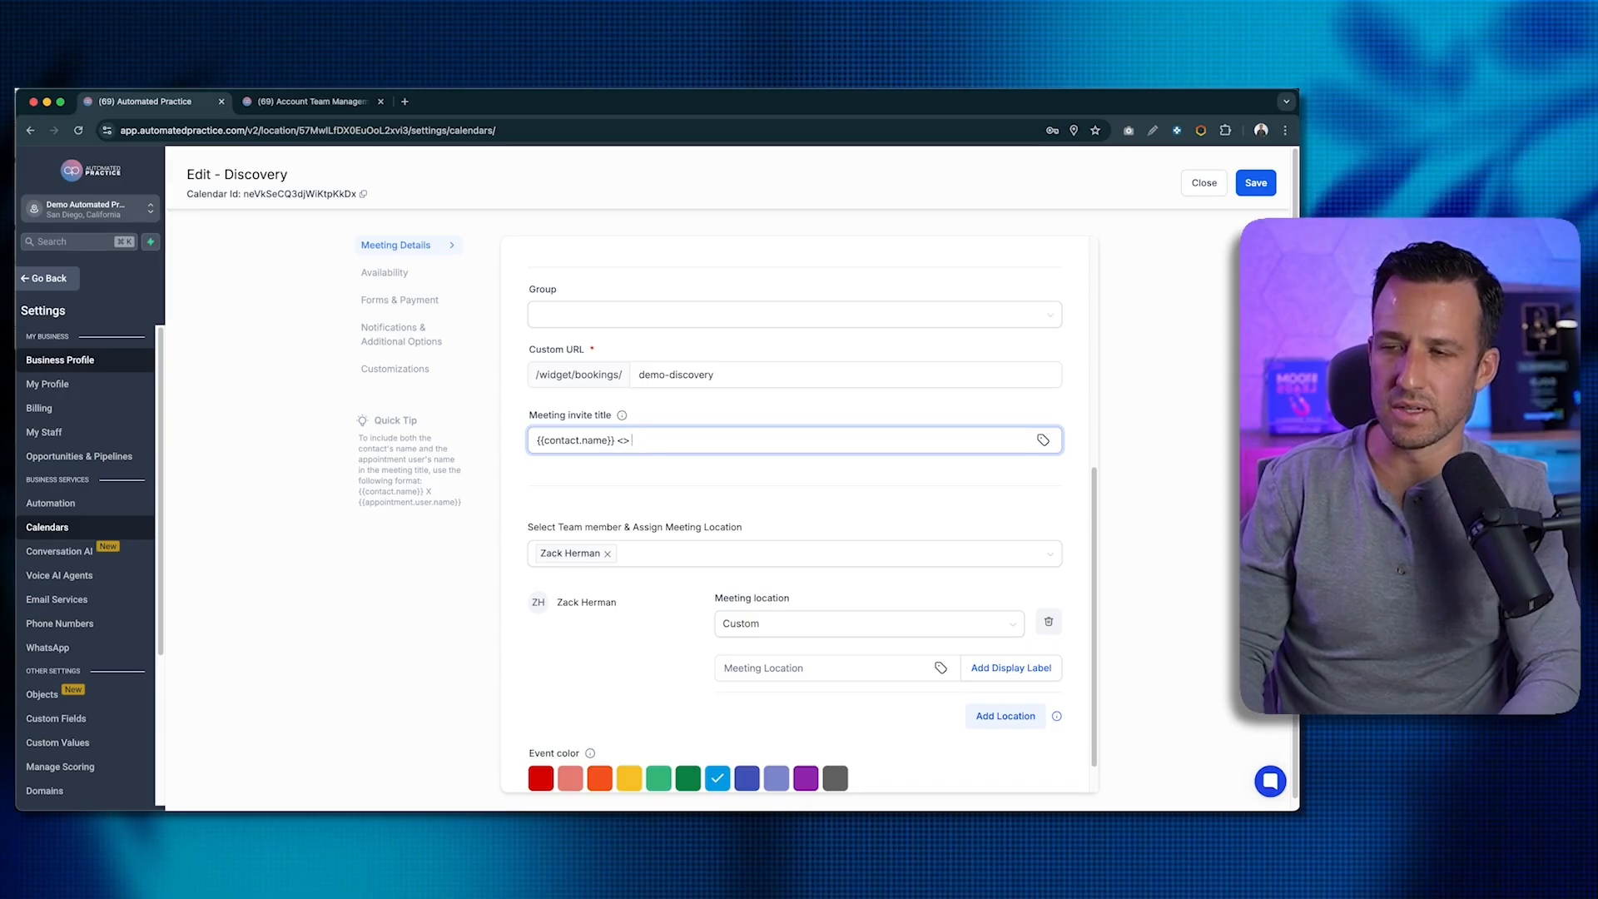
- Insert the Account > Name variable {{location.name}} into the meeting invite title
{"action": "left_click", "coordinate": [1044, 441]}
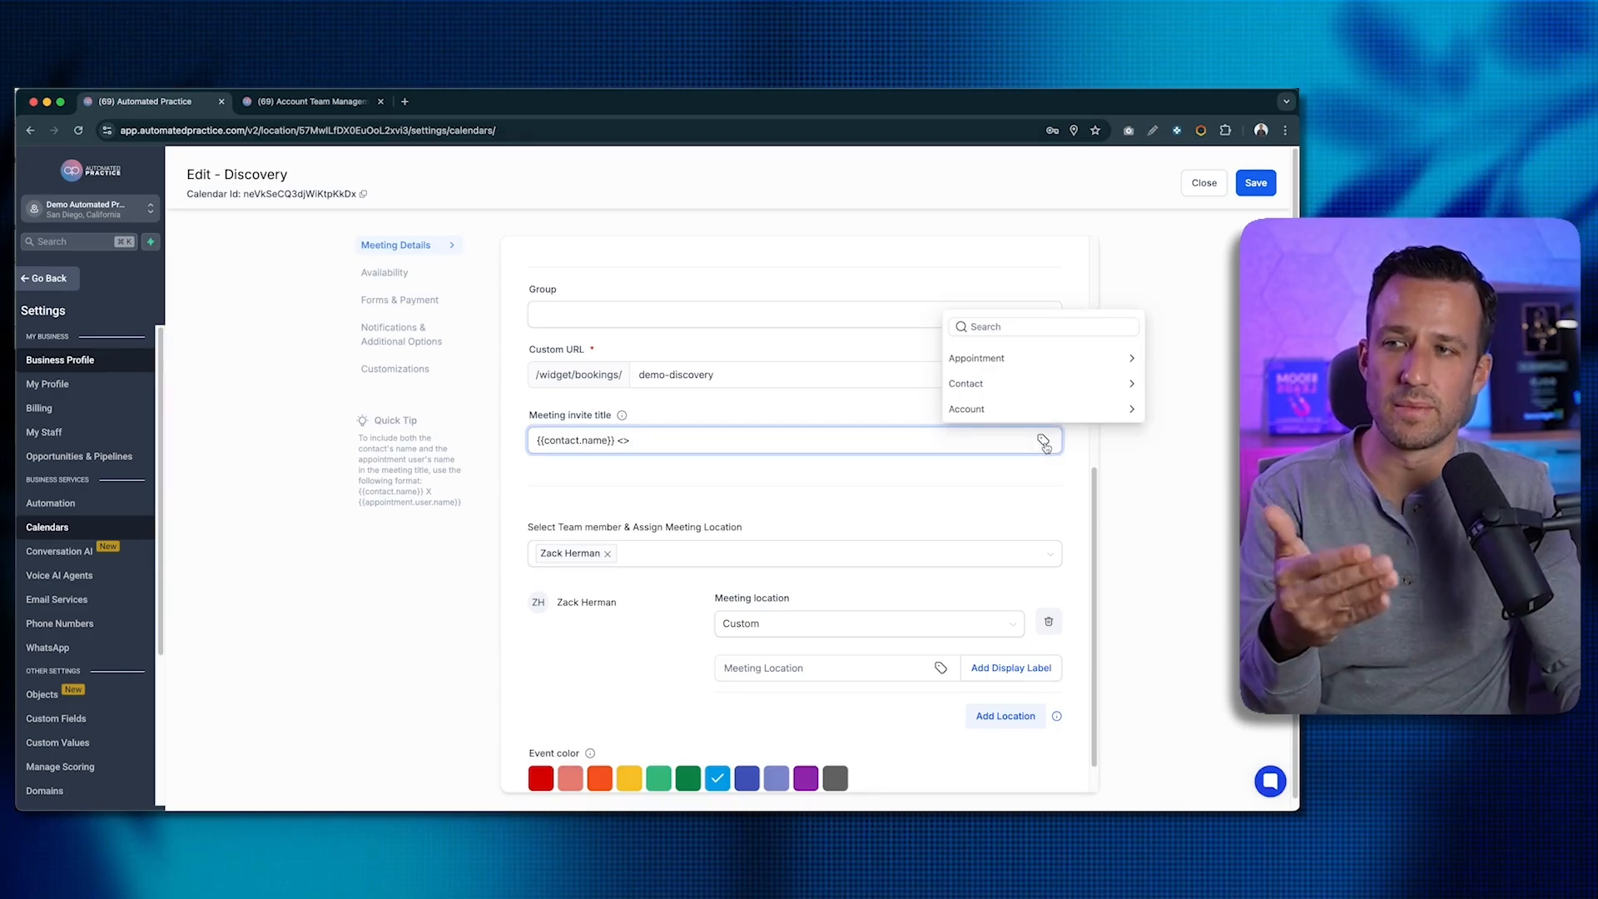
{"action": "left_click", "coordinate": [974, 410]}
{"action": "left_click", "coordinate": [998, 239]}
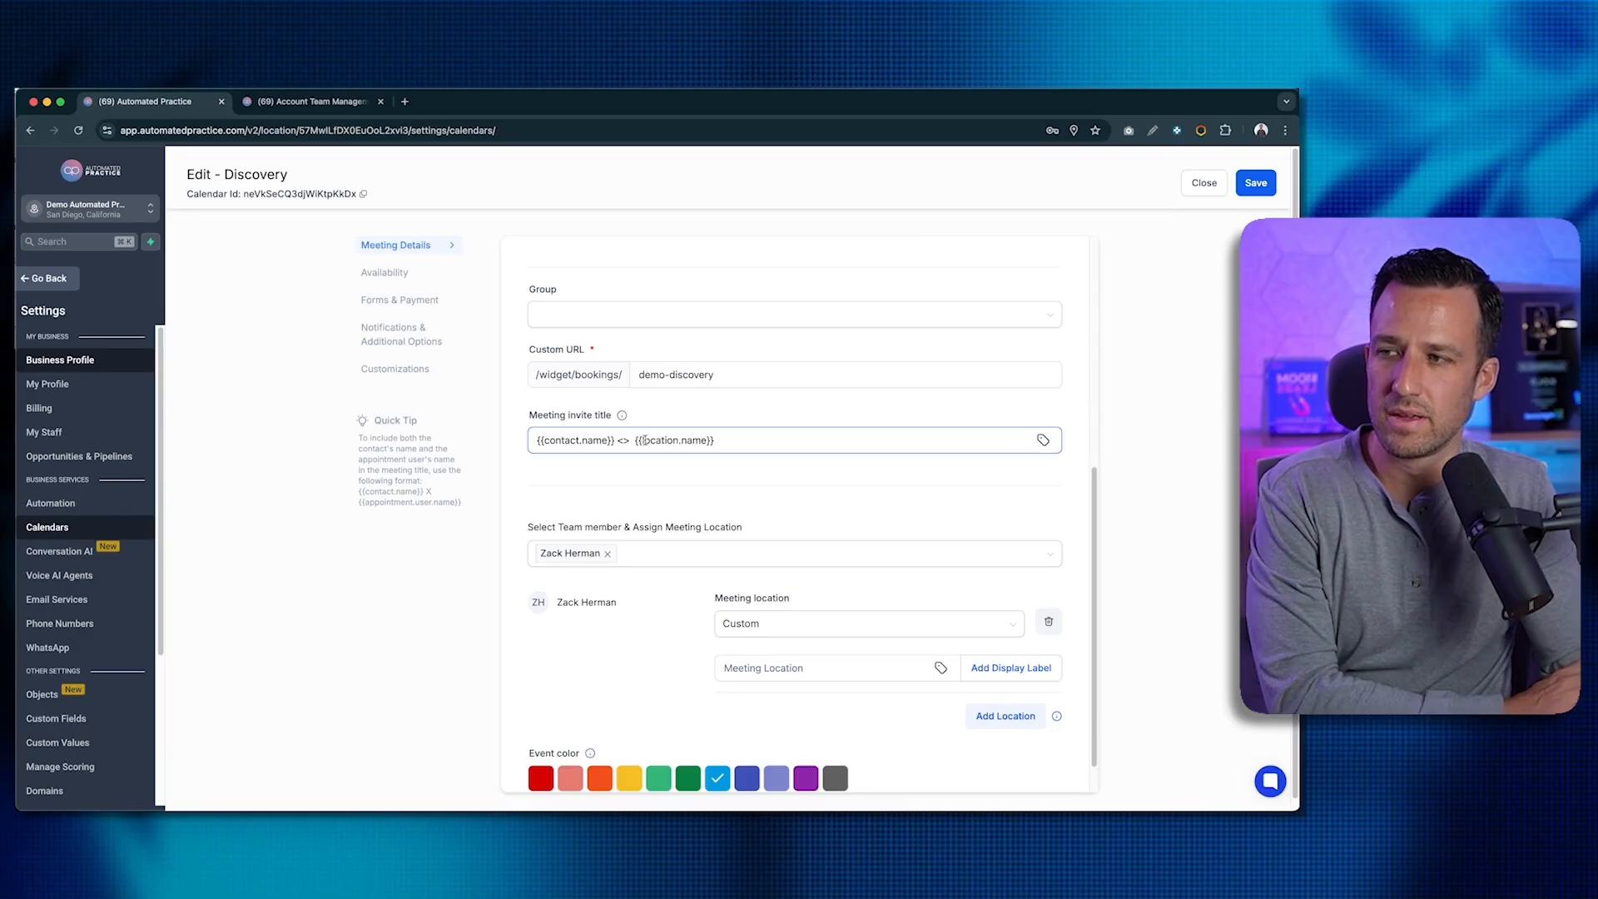
{"action": "double_click", "coordinate": [657, 442]}
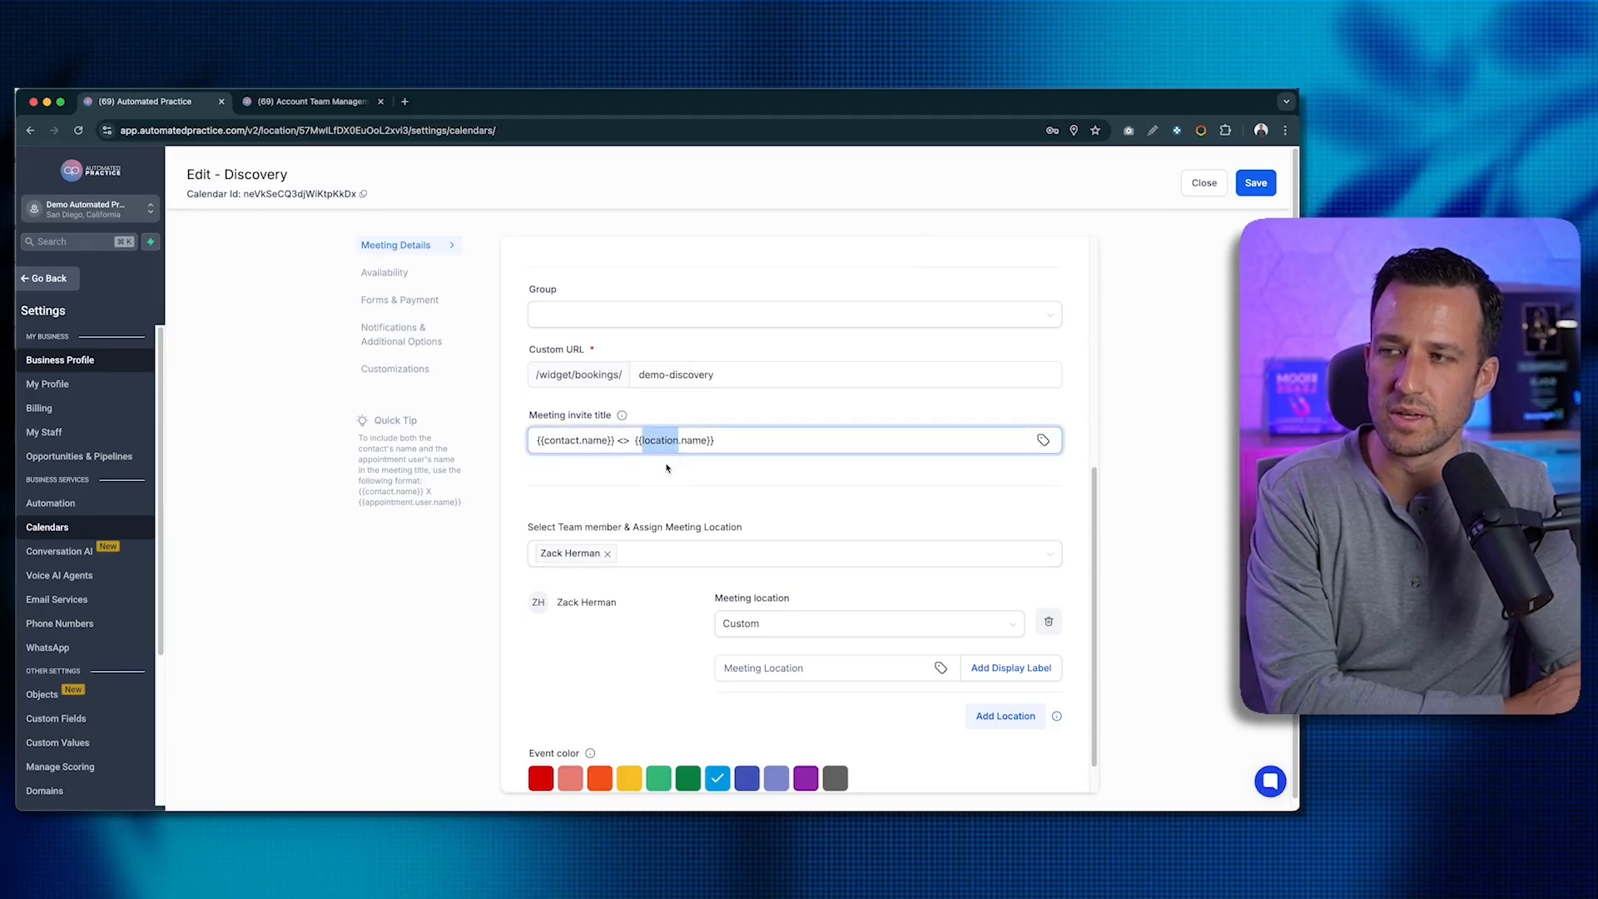
{"action": "left_click", "coordinate": [665, 467]}
- Fix the spacing so the title reads {{contact.name}} <> {{location.name}}
{"action": "left_click", "coordinate": [635, 442]}
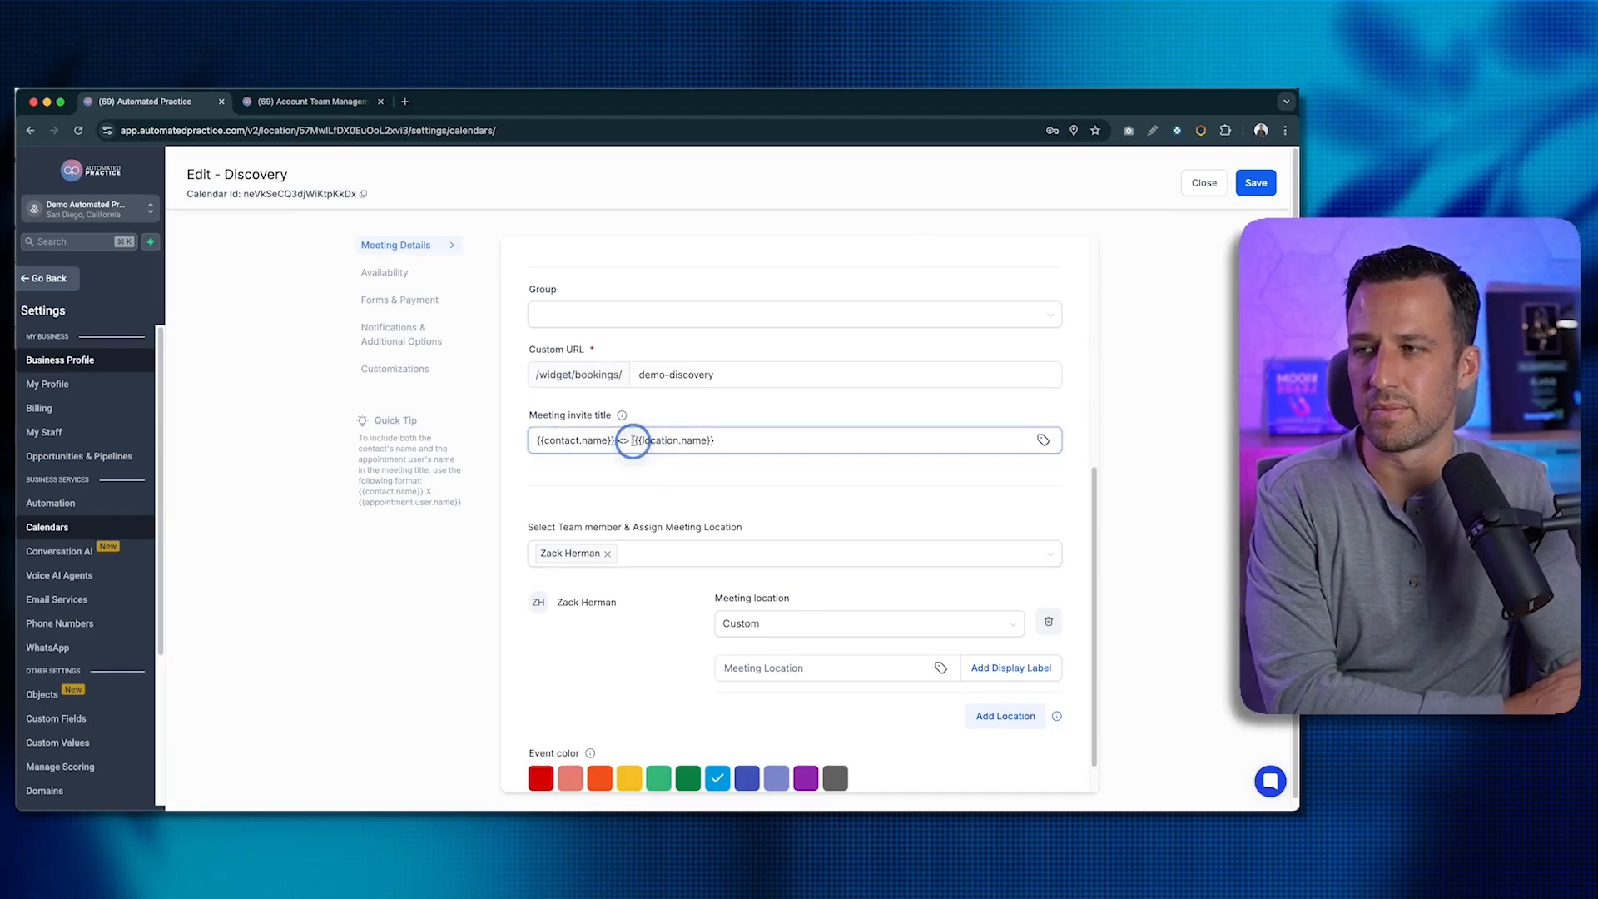
{"action": "left_click", "coordinate": [618, 441]}
{"action": "key", "text": "BackSpace"}
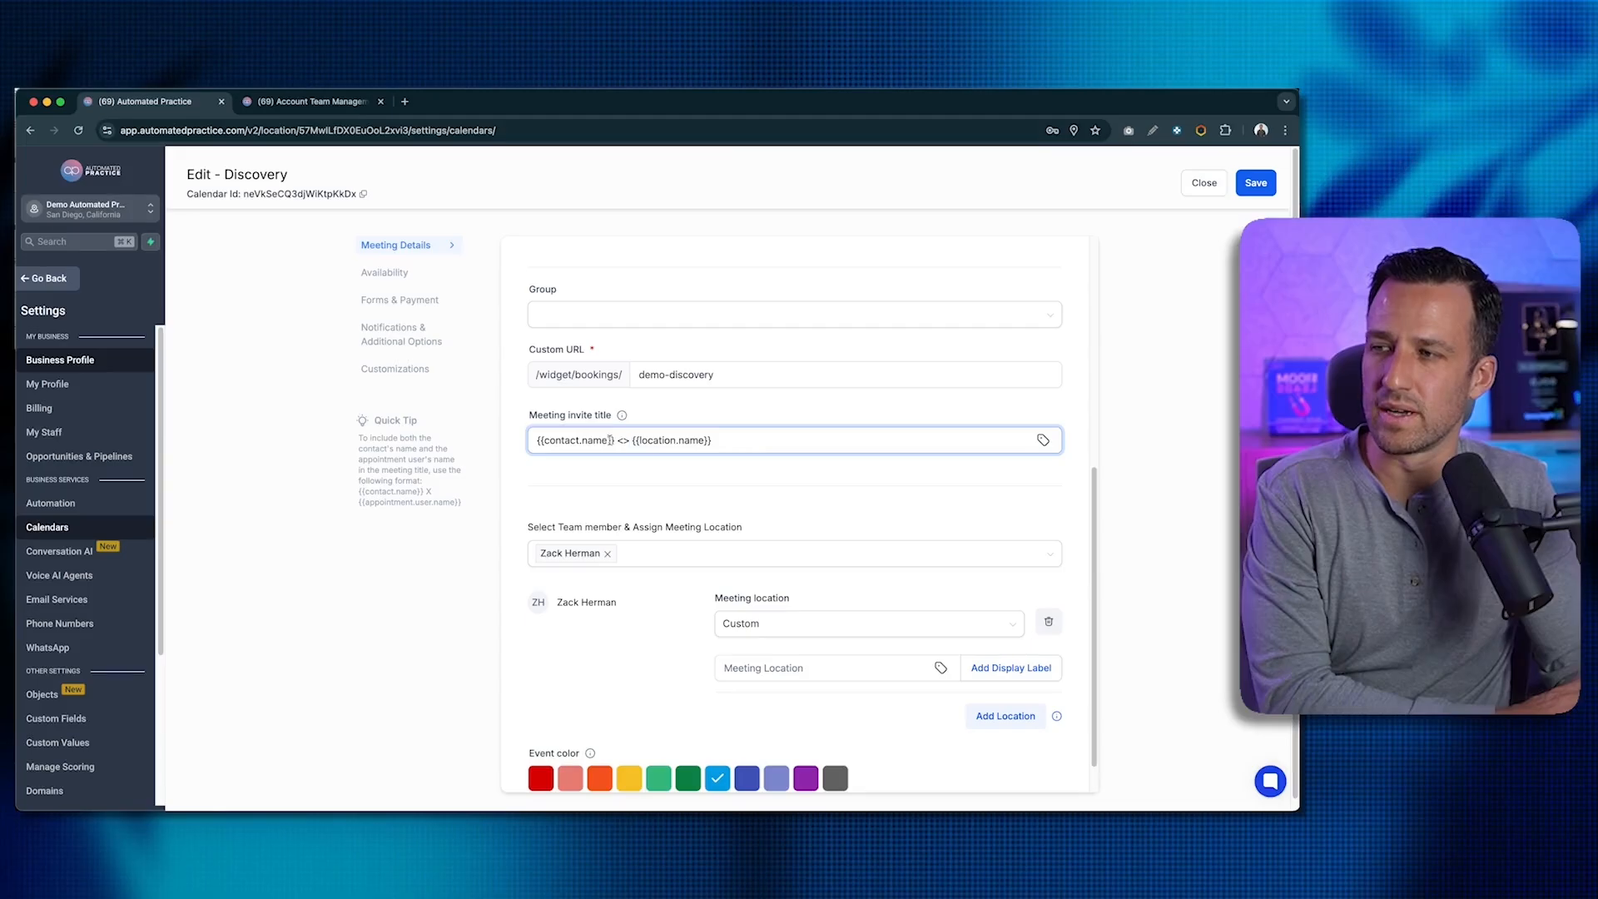
{"action": "left_click", "coordinate": [587, 441]}
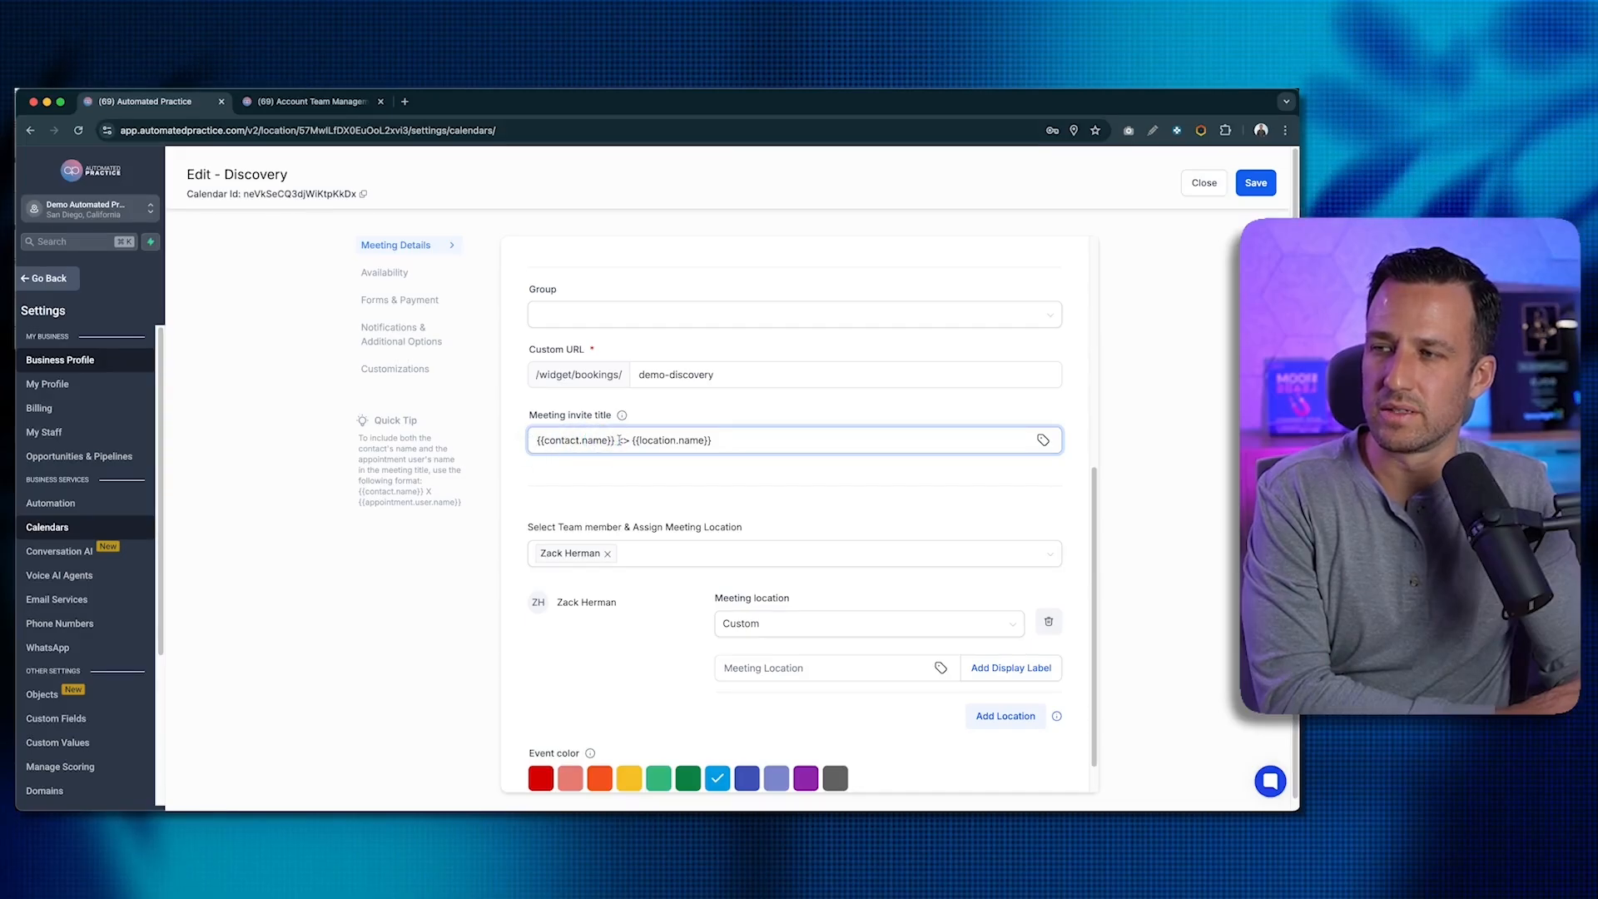
{"action": "left_click", "coordinate": [626, 441]}
{"action": "left_click_drag", "start_coordinate": [635, 442], "coordinate": [778, 437]}
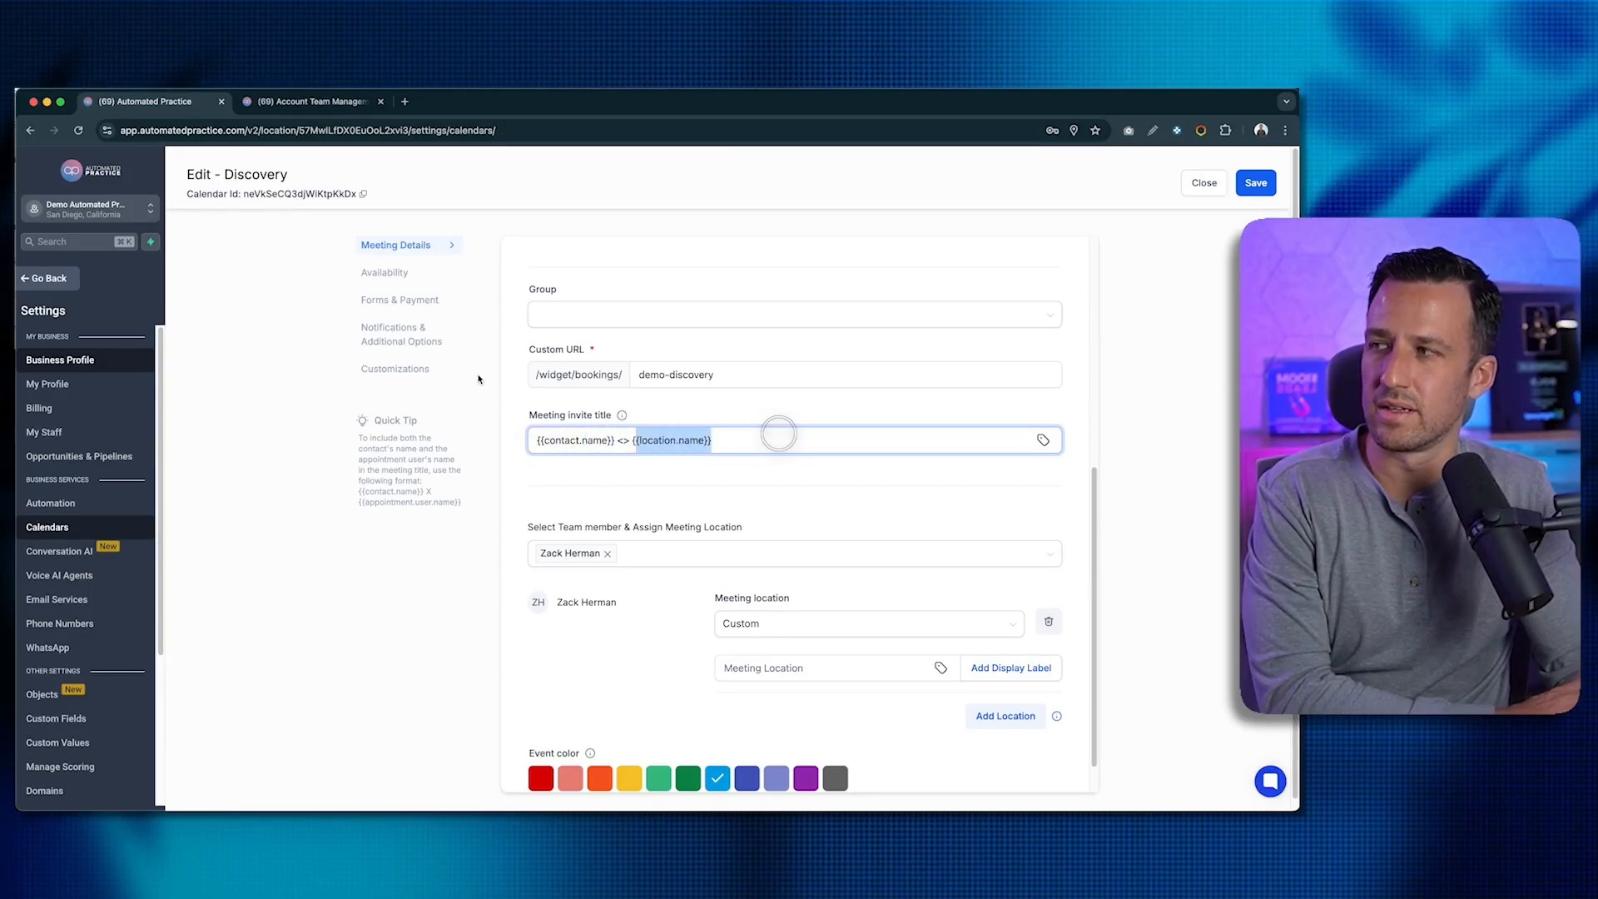
{"action": "left_click", "coordinate": [667, 415]}
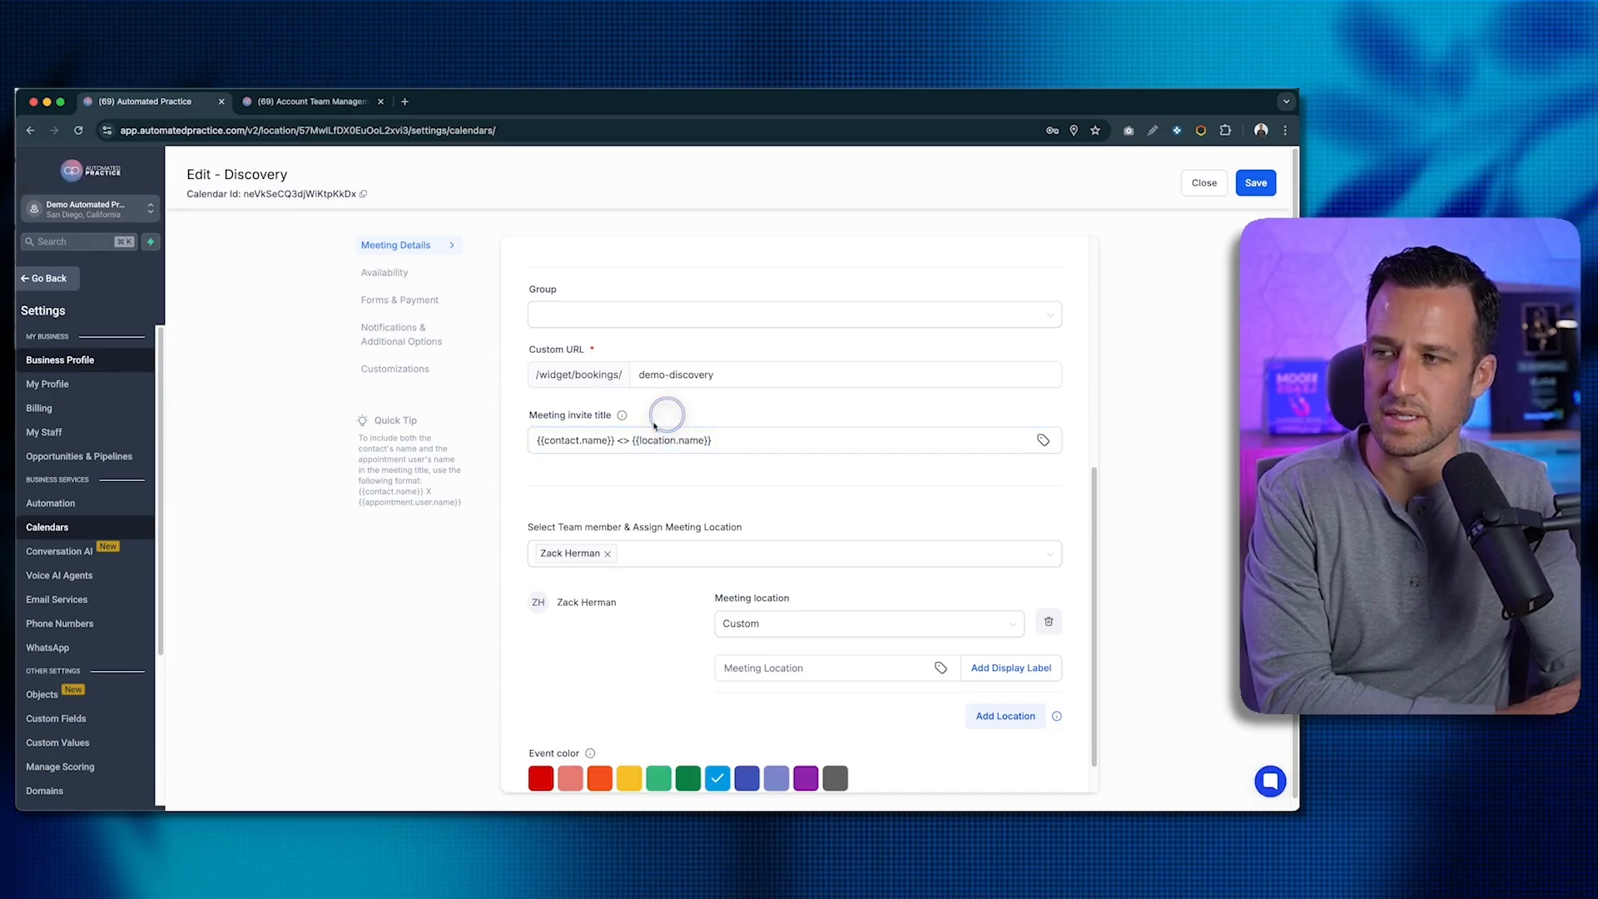
{"action": "left_click_drag", "start_coordinate": [632, 442], "coordinate": [754, 443]}
{"action": "left_click", "coordinate": [721, 476]}
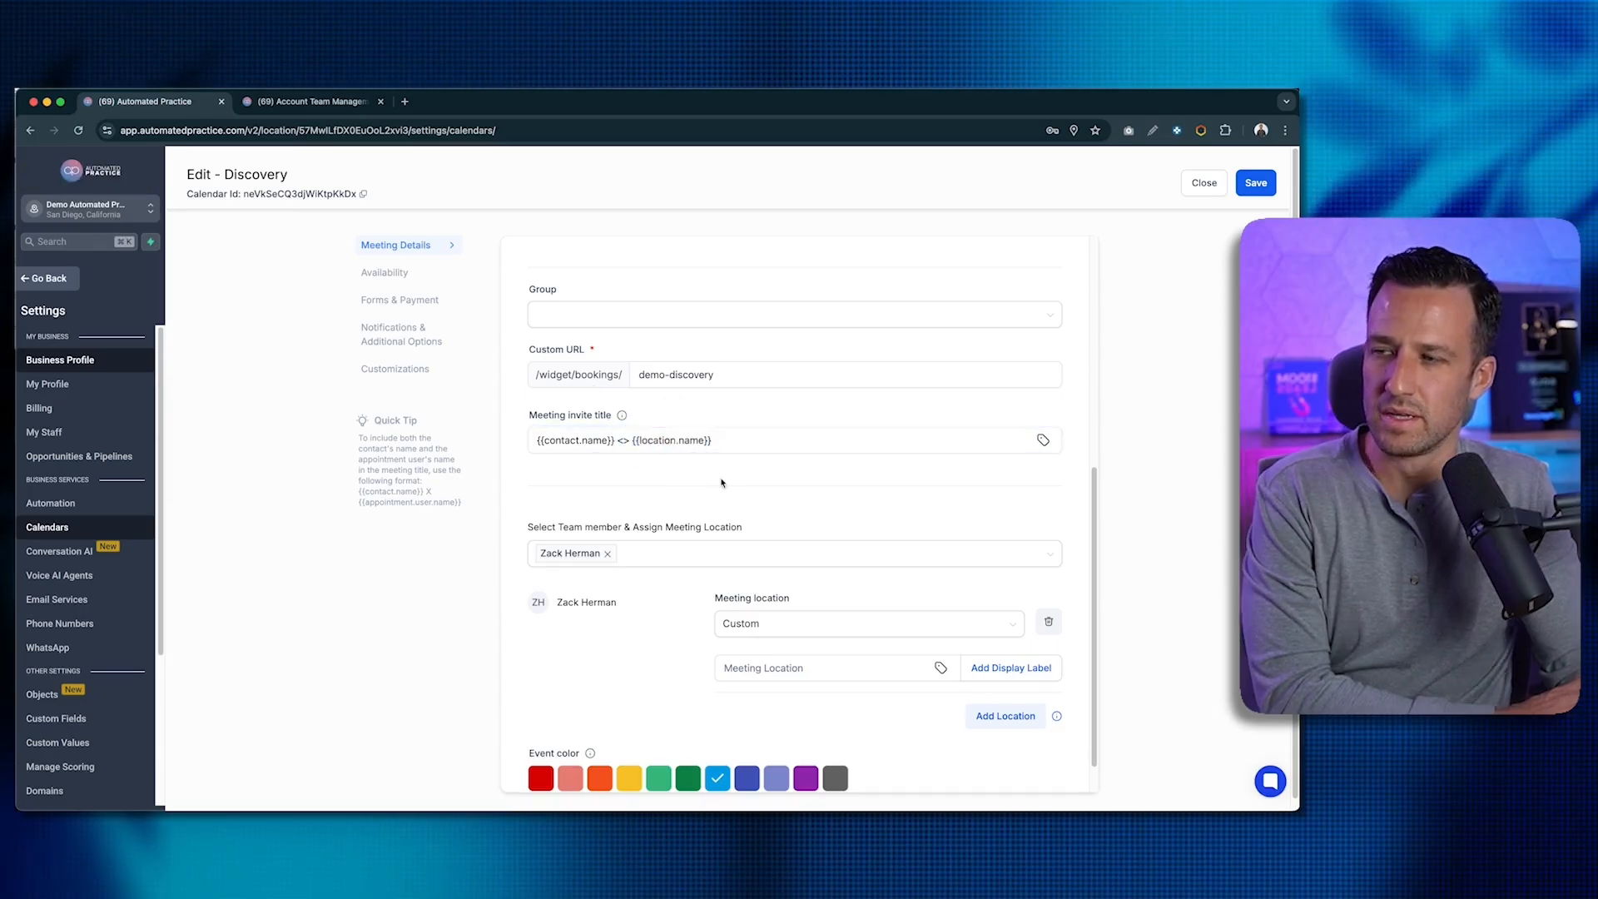
{"action": "left_click", "coordinate": [642, 439]}
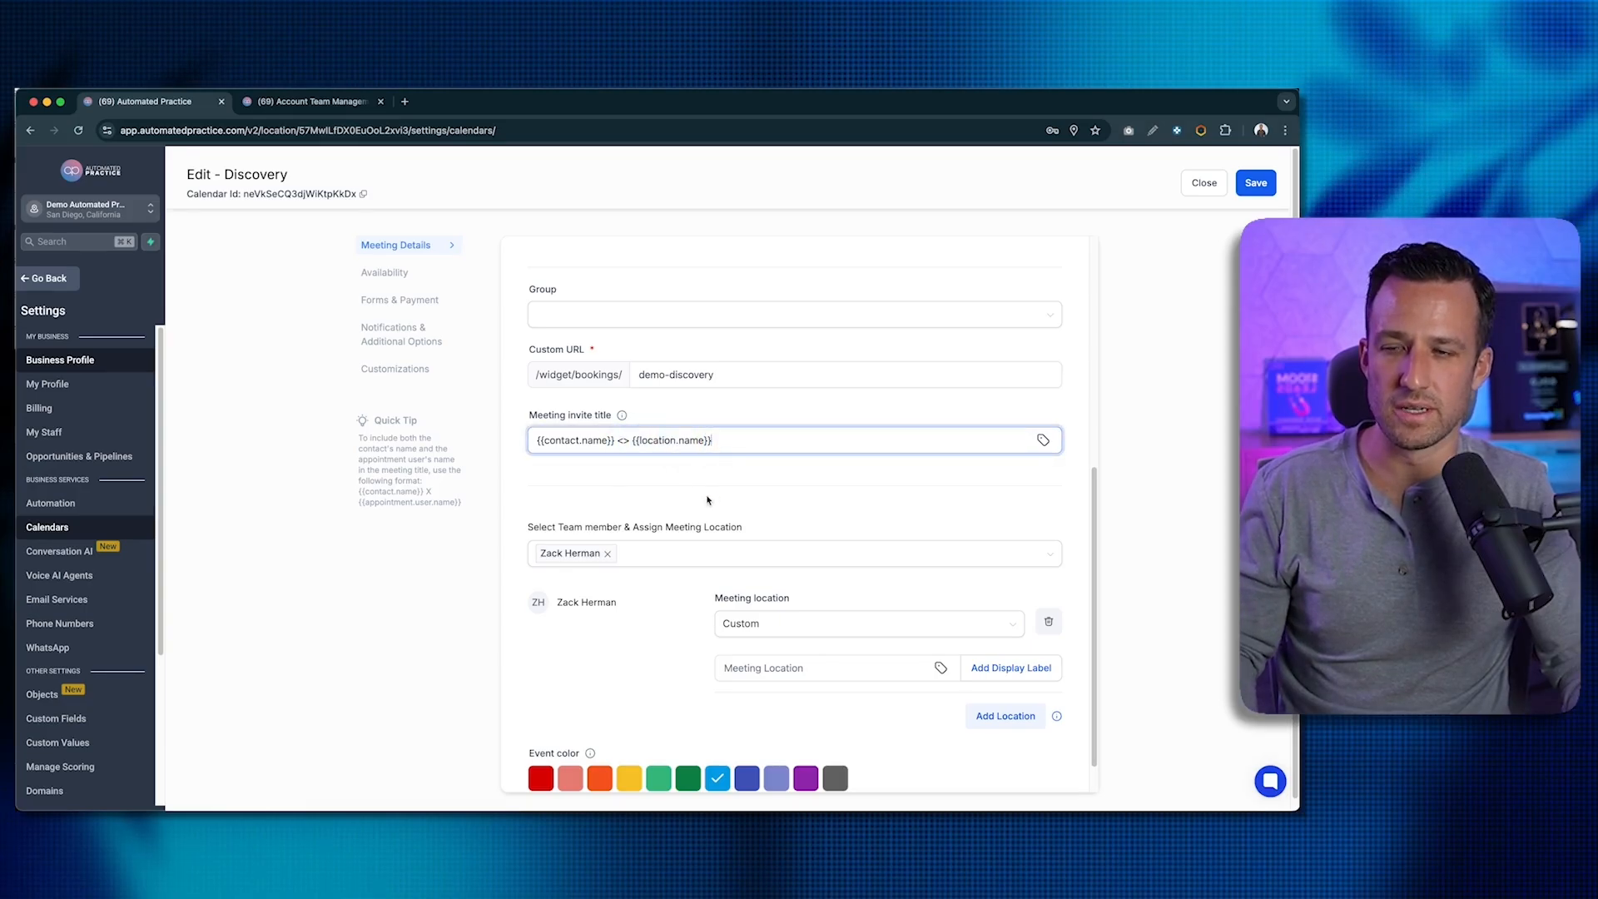
{"action": "scroll", "coordinate": [683, 506], "scroll_direction": "down", "scroll_amount": 1}
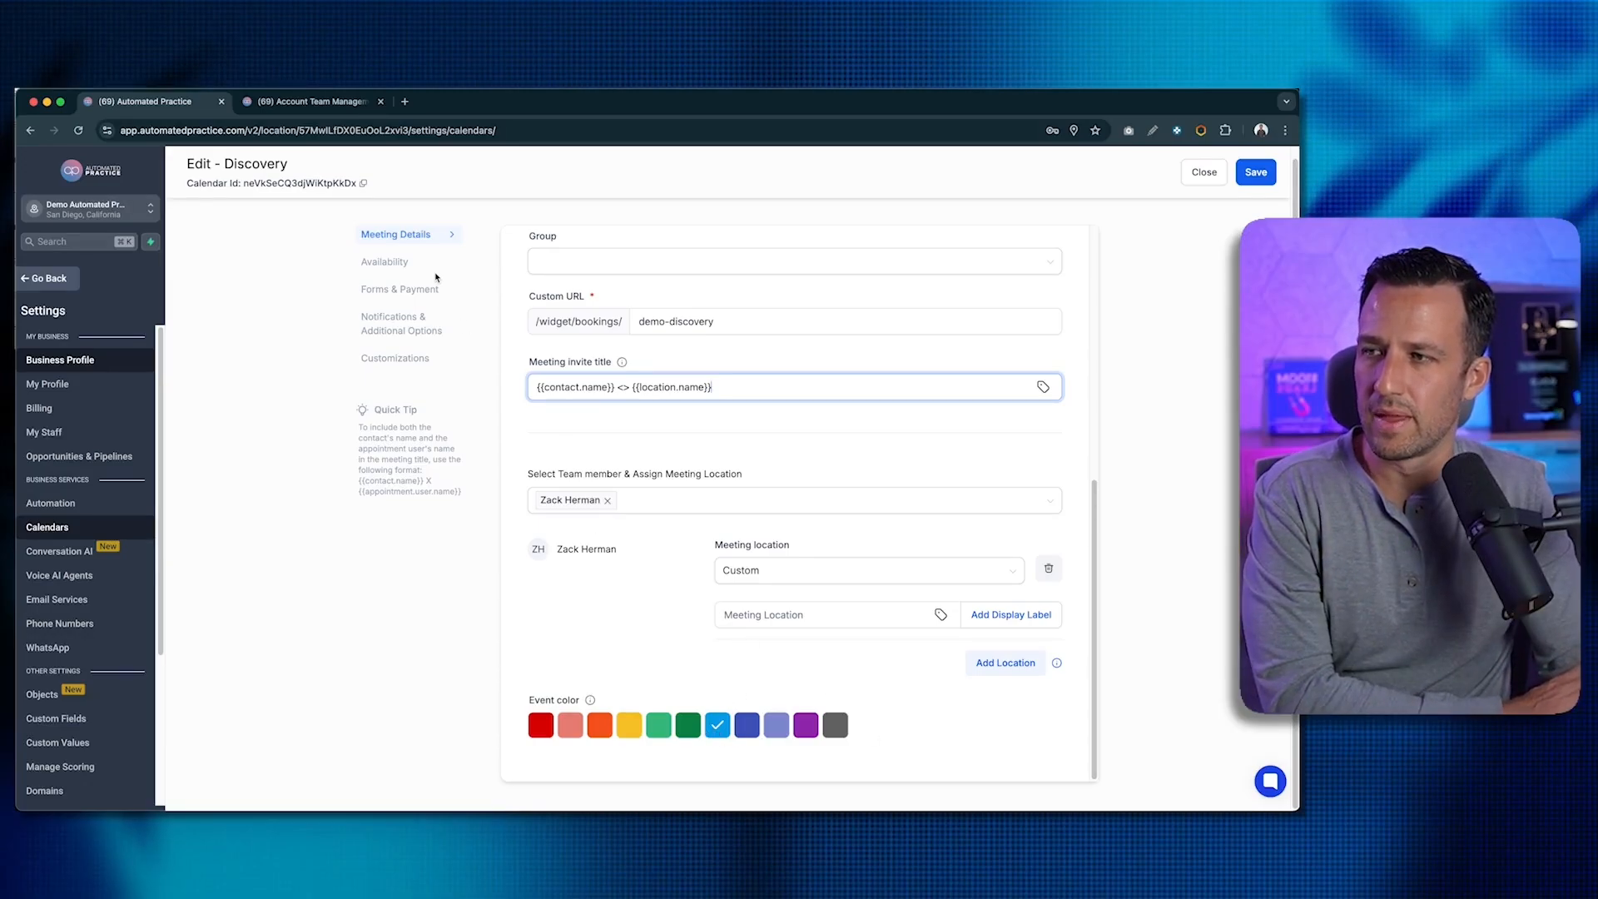
- Open Discovery's Availability section and scroll to the 30-minute meeting interval and duration fields
{"action": "left_click", "coordinate": [424, 262]}
{"action": "scroll", "coordinate": [601, 353], "scroll_direction": "up", "scroll_amount": 5}
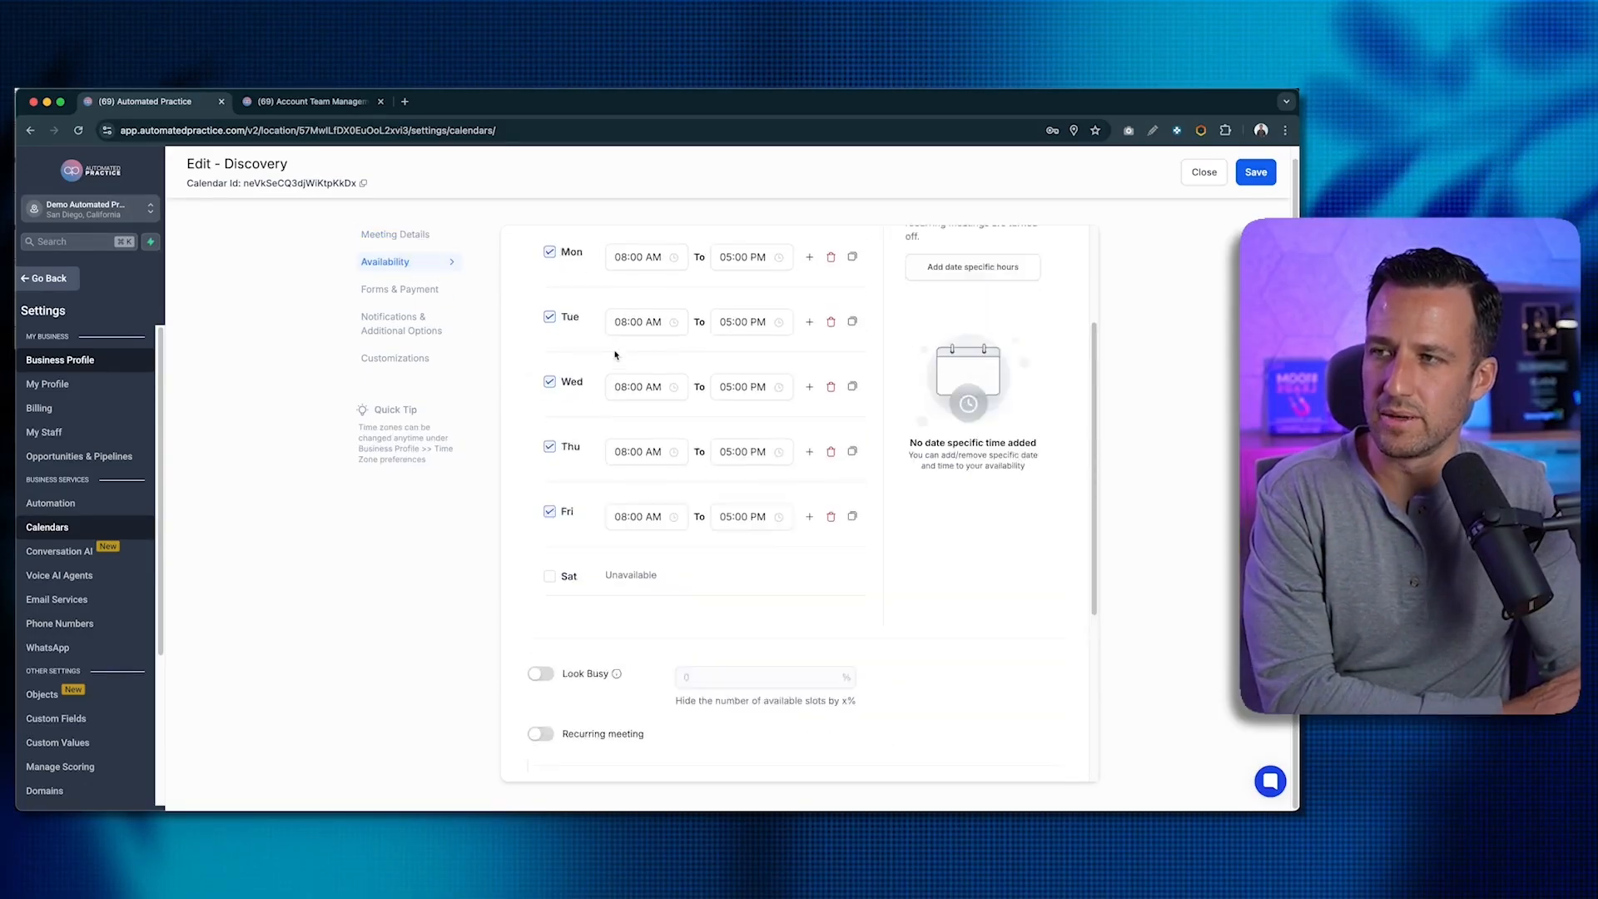
{"action": "scroll", "coordinate": [614, 385], "scroll_direction": "down", "scroll_amount": 1}
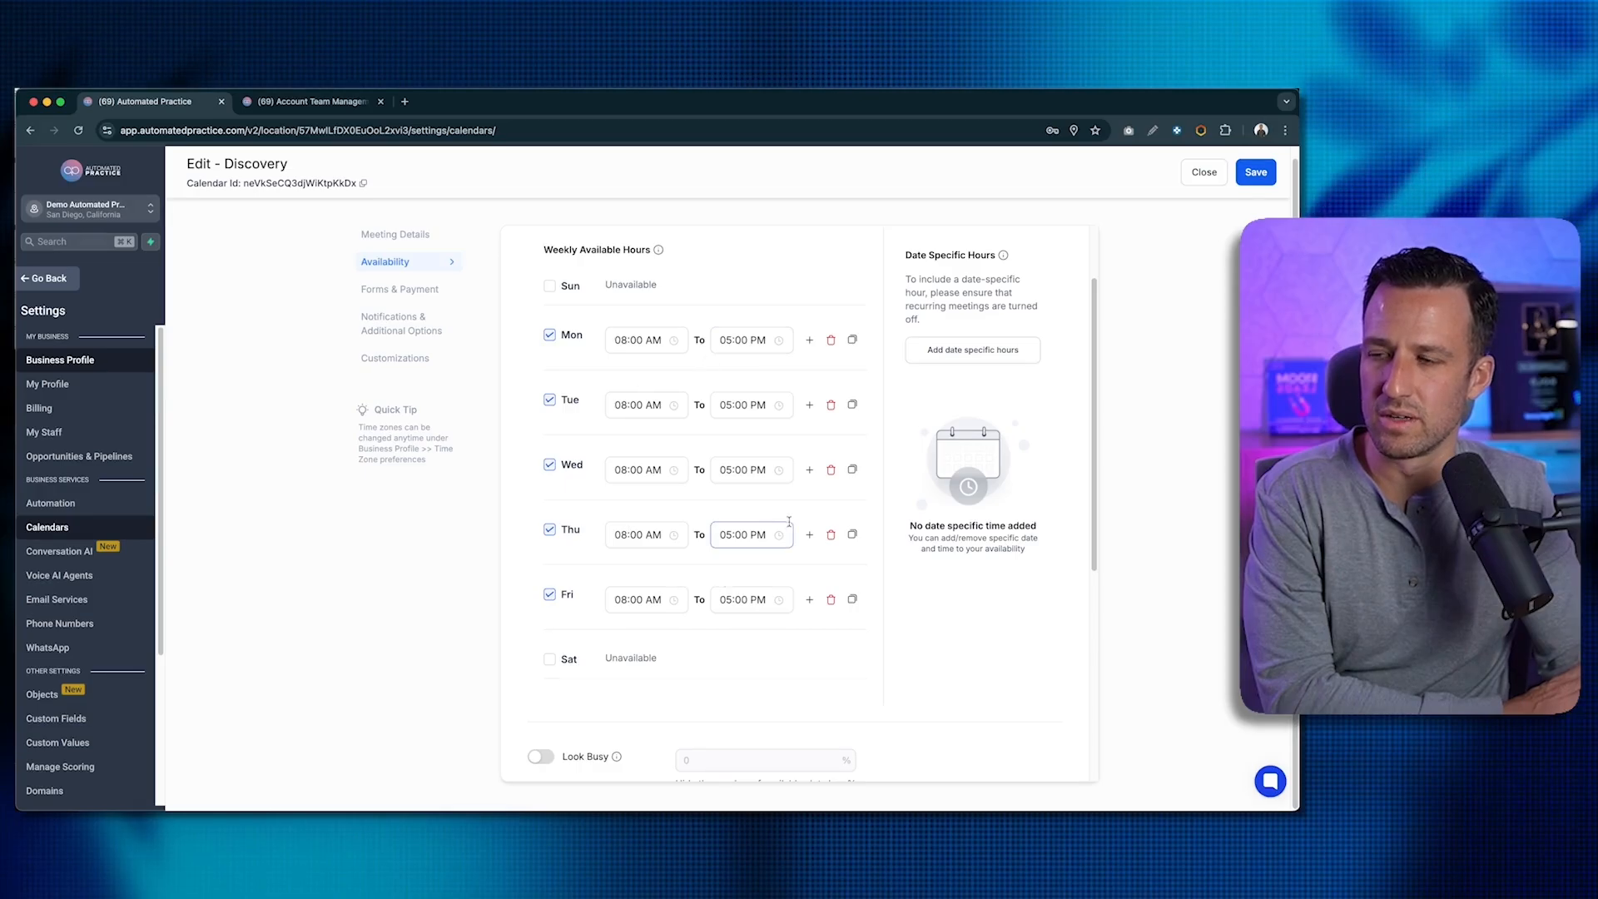
{"action": "scroll", "coordinate": [702, 375], "scroll_direction": "down", "scroll_amount": 1}
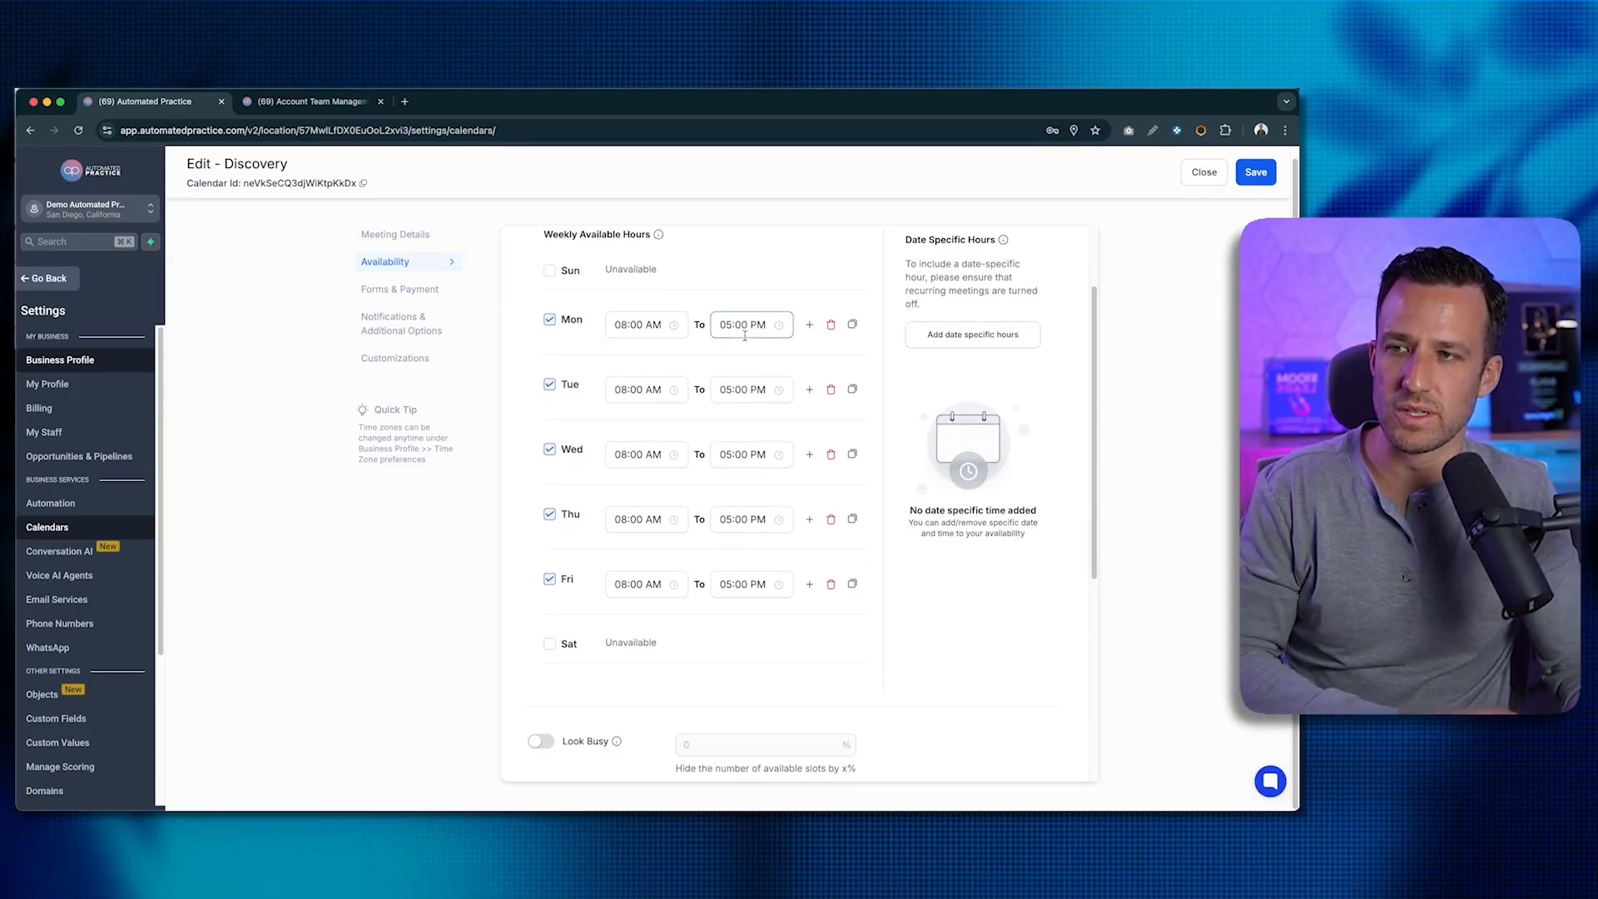
{"action": "scroll", "coordinate": [740, 350], "scroll_direction": "down", "scroll_amount": 3}
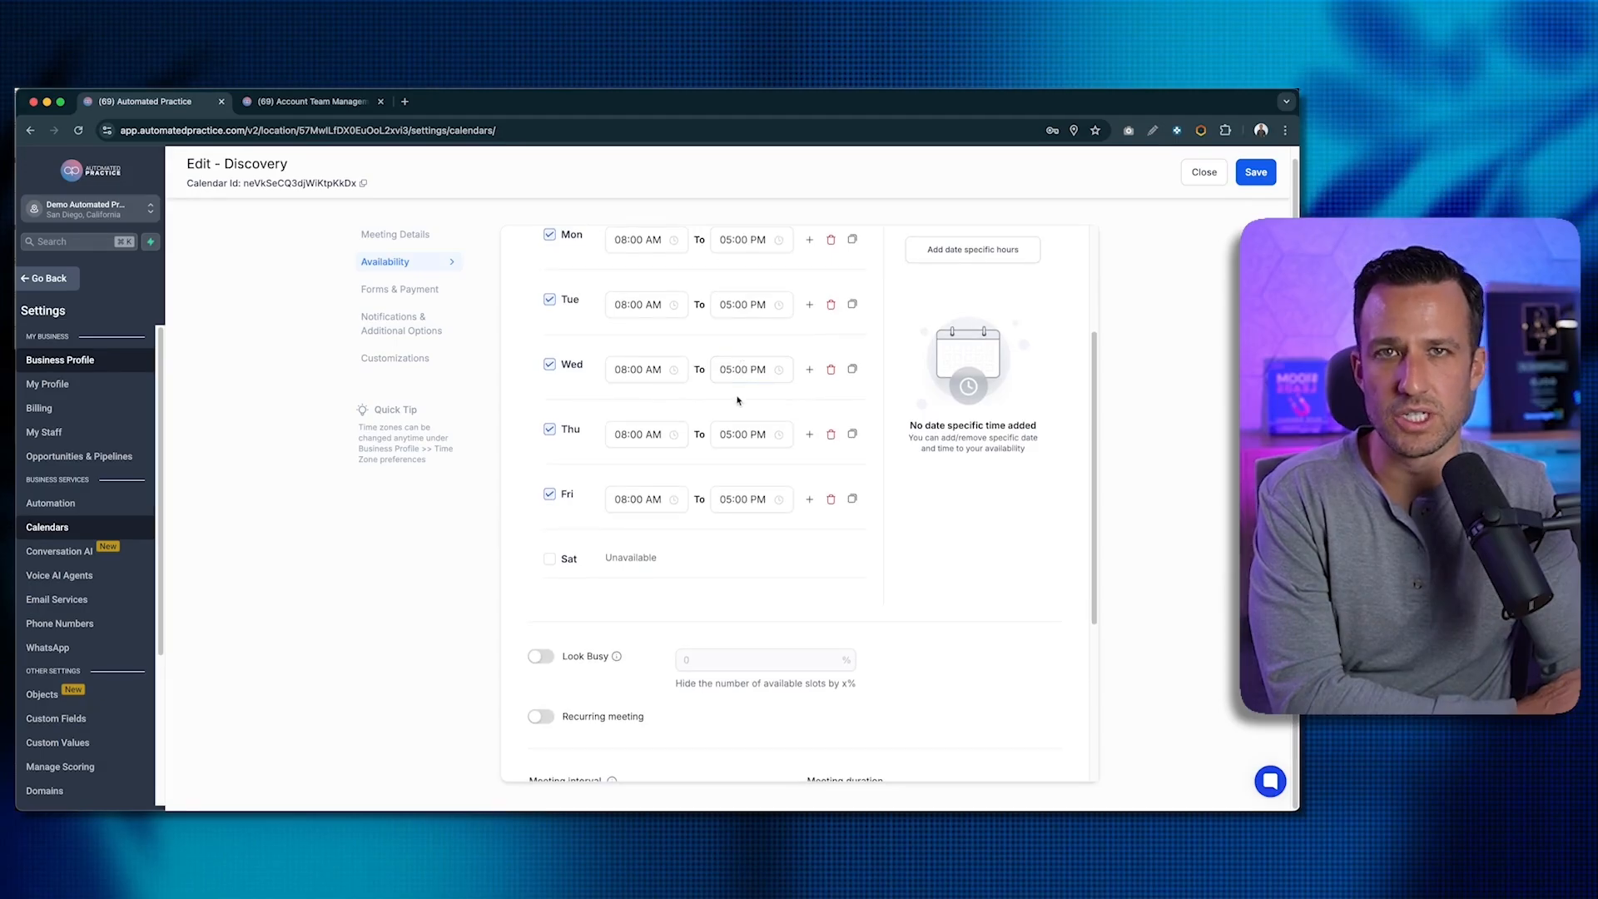
{"action": "scroll", "coordinate": [737, 401], "scroll_direction": "down", "scroll_amount": 5}
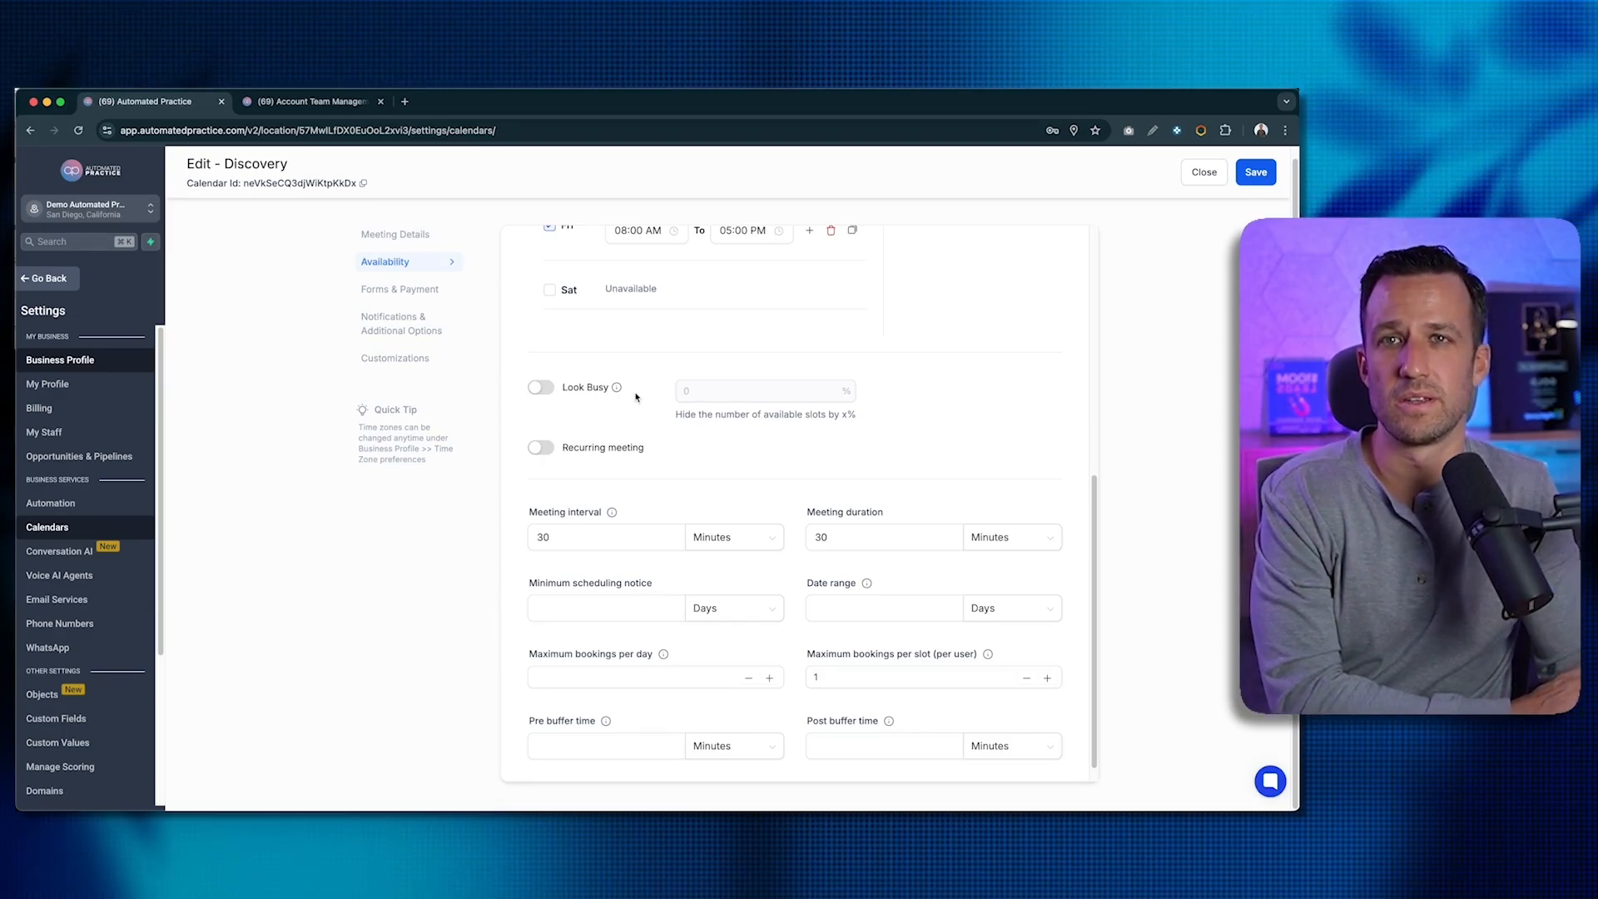
{"action": "scroll", "coordinate": [641, 396], "scroll_direction": "down", "scroll_amount": 1}
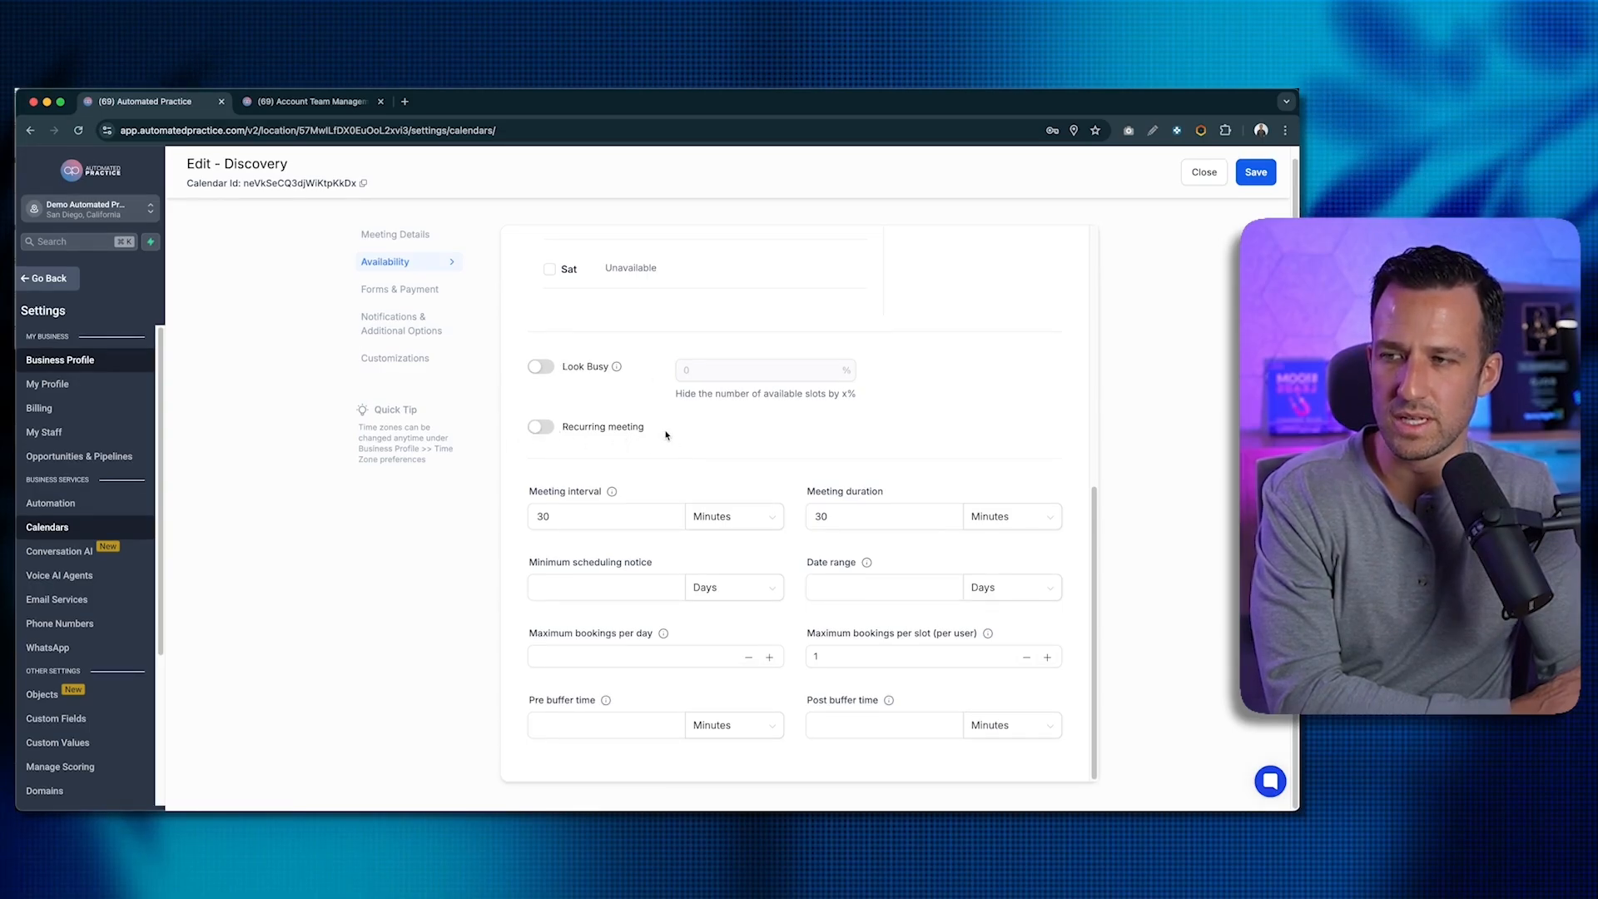
{"action": "left_click", "coordinate": [587, 509]}
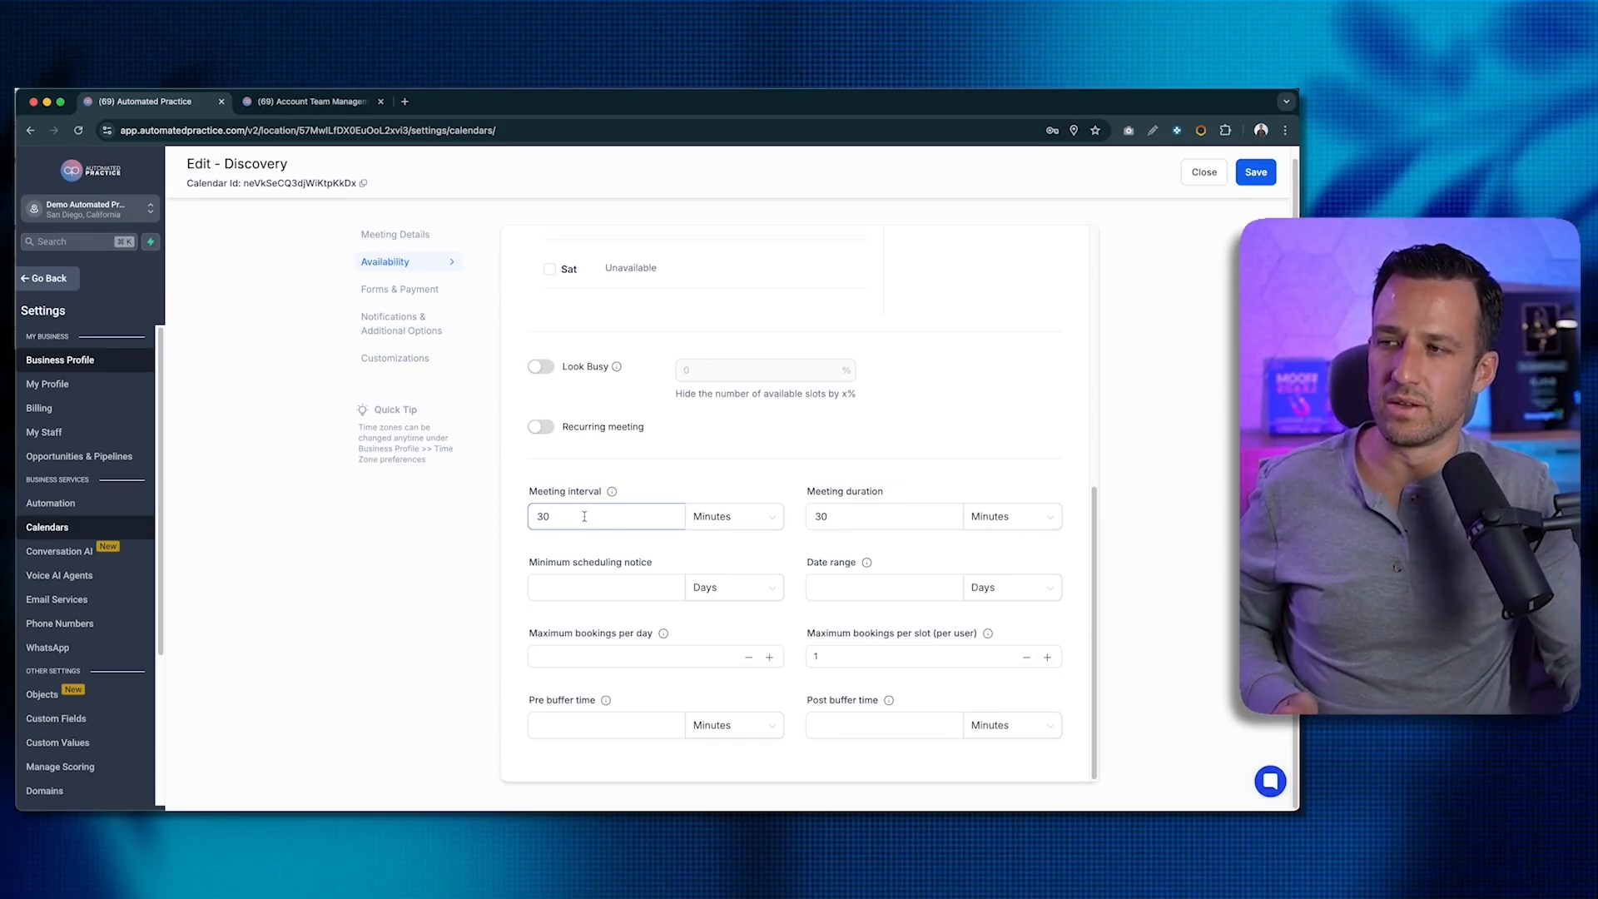
- Replace the 30-minute meeting interval with 15 and enter 1 day minimum scheduling notice
{"action": "double_click", "coordinate": [584, 516]}
{"action": "type", "text": "15"}
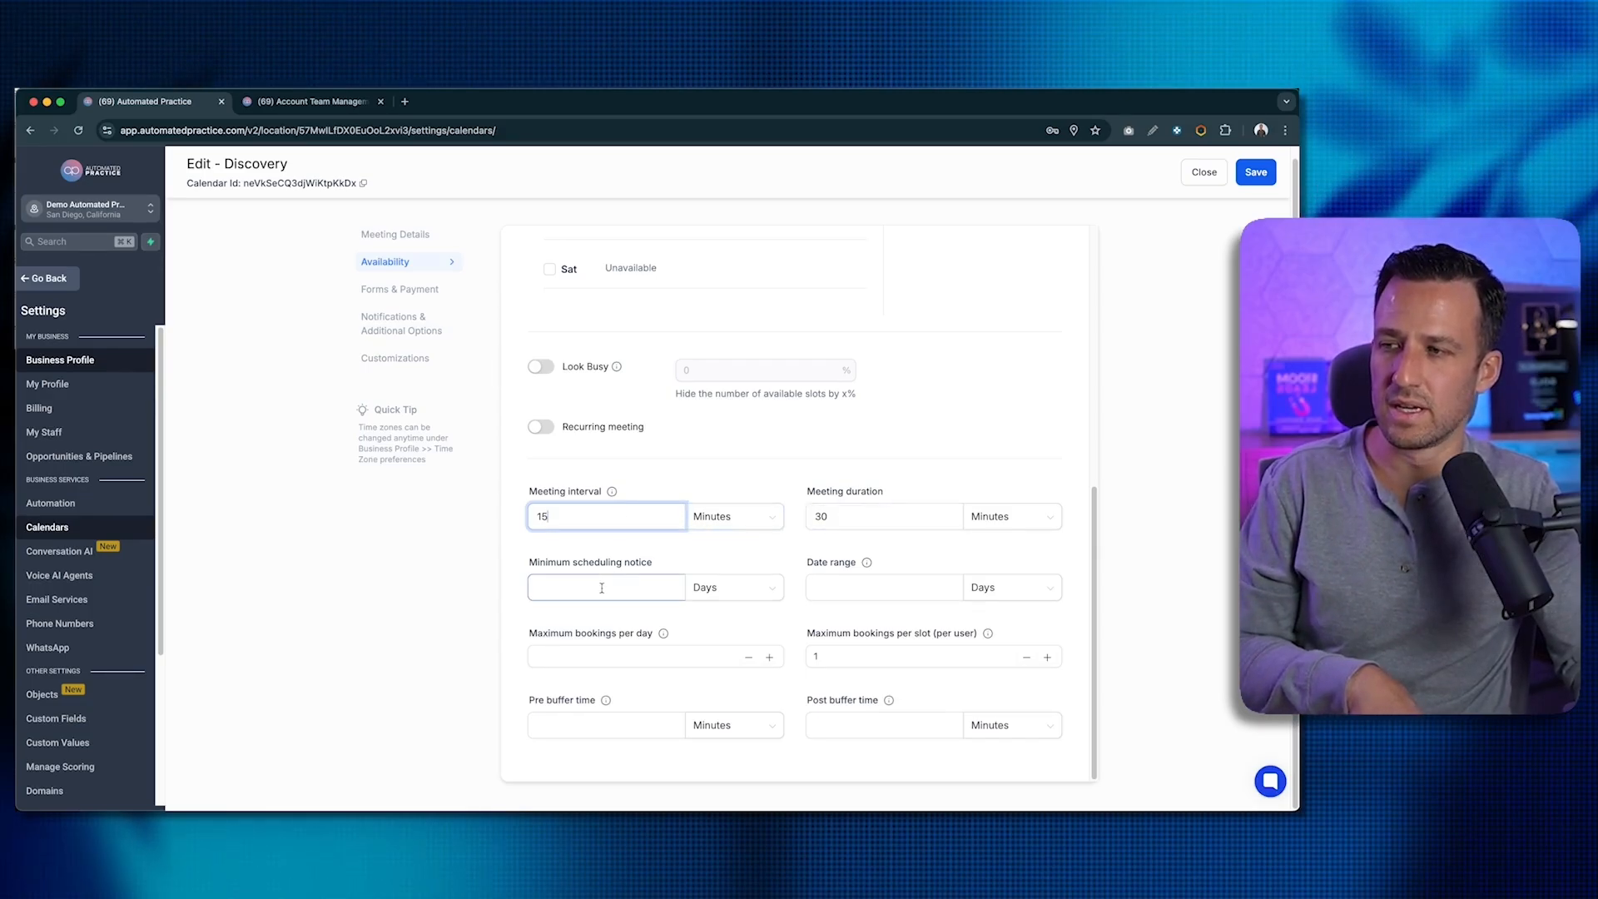
{"action": "left_click", "coordinate": [569, 579]}
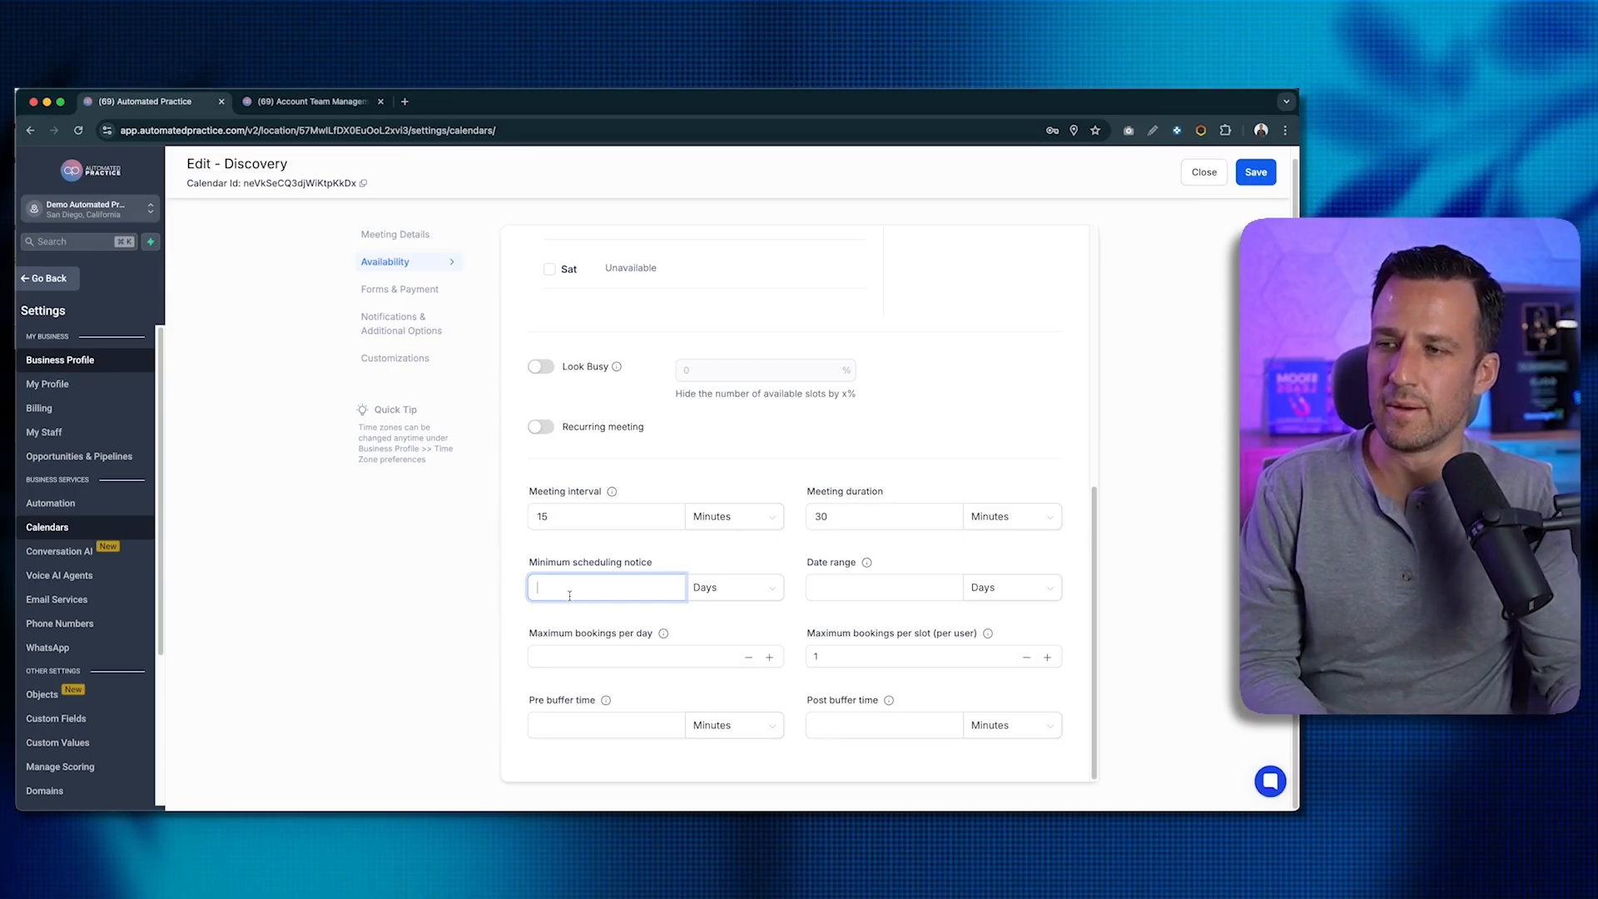
{"action": "type", "text": "1"}
{"action": "left_click", "coordinate": [912, 563]}
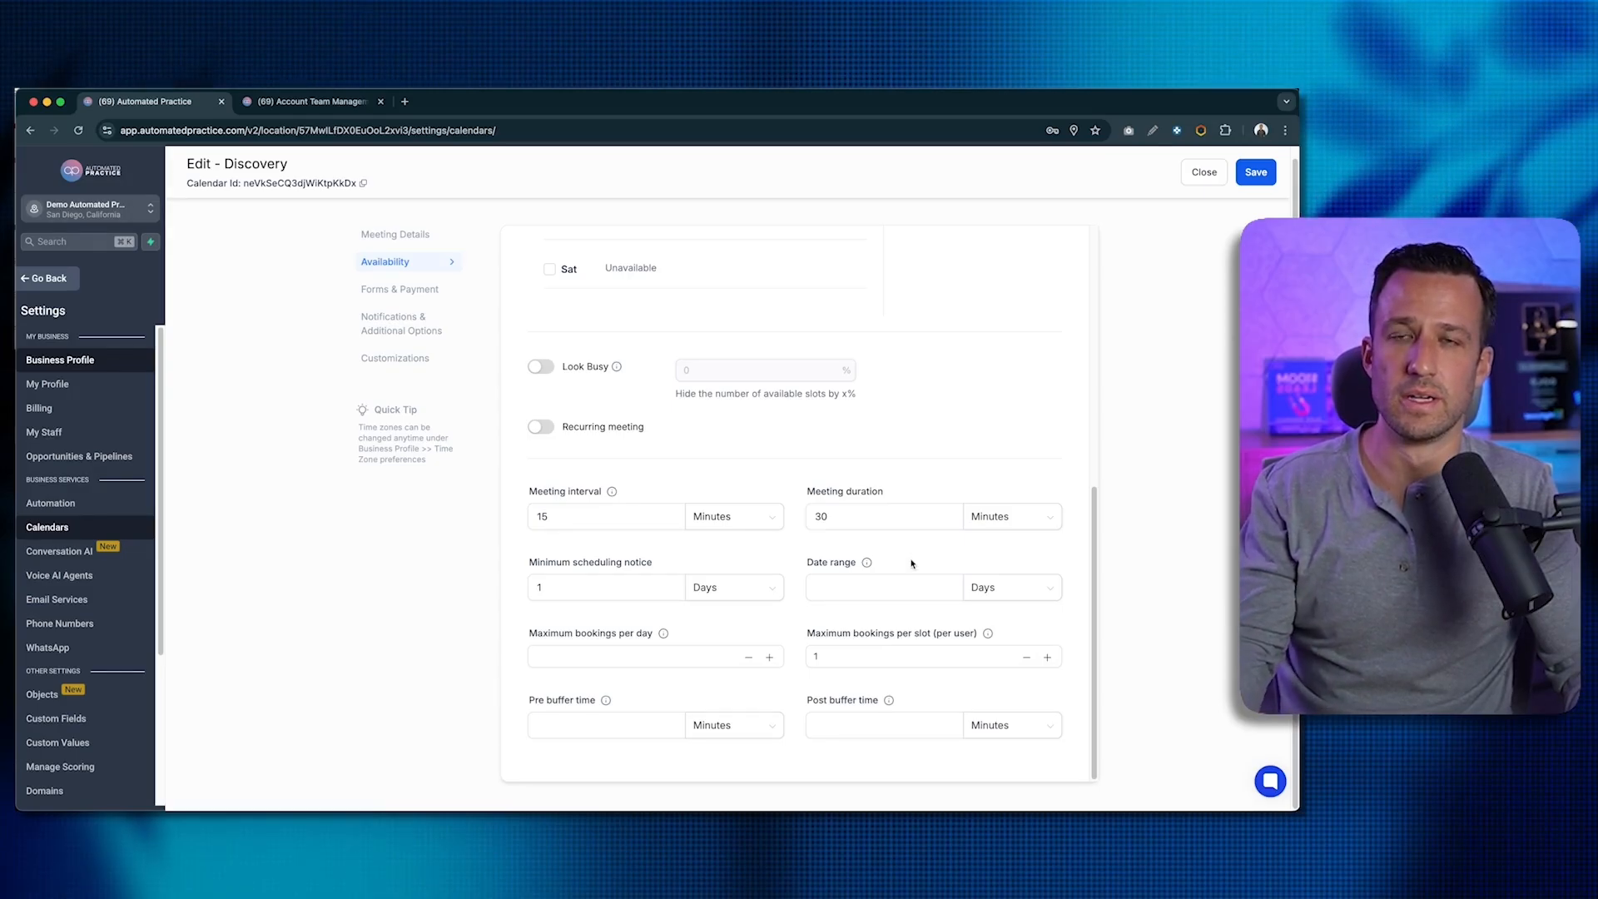
{"action": "left_click", "coordinate": [572, 588]}
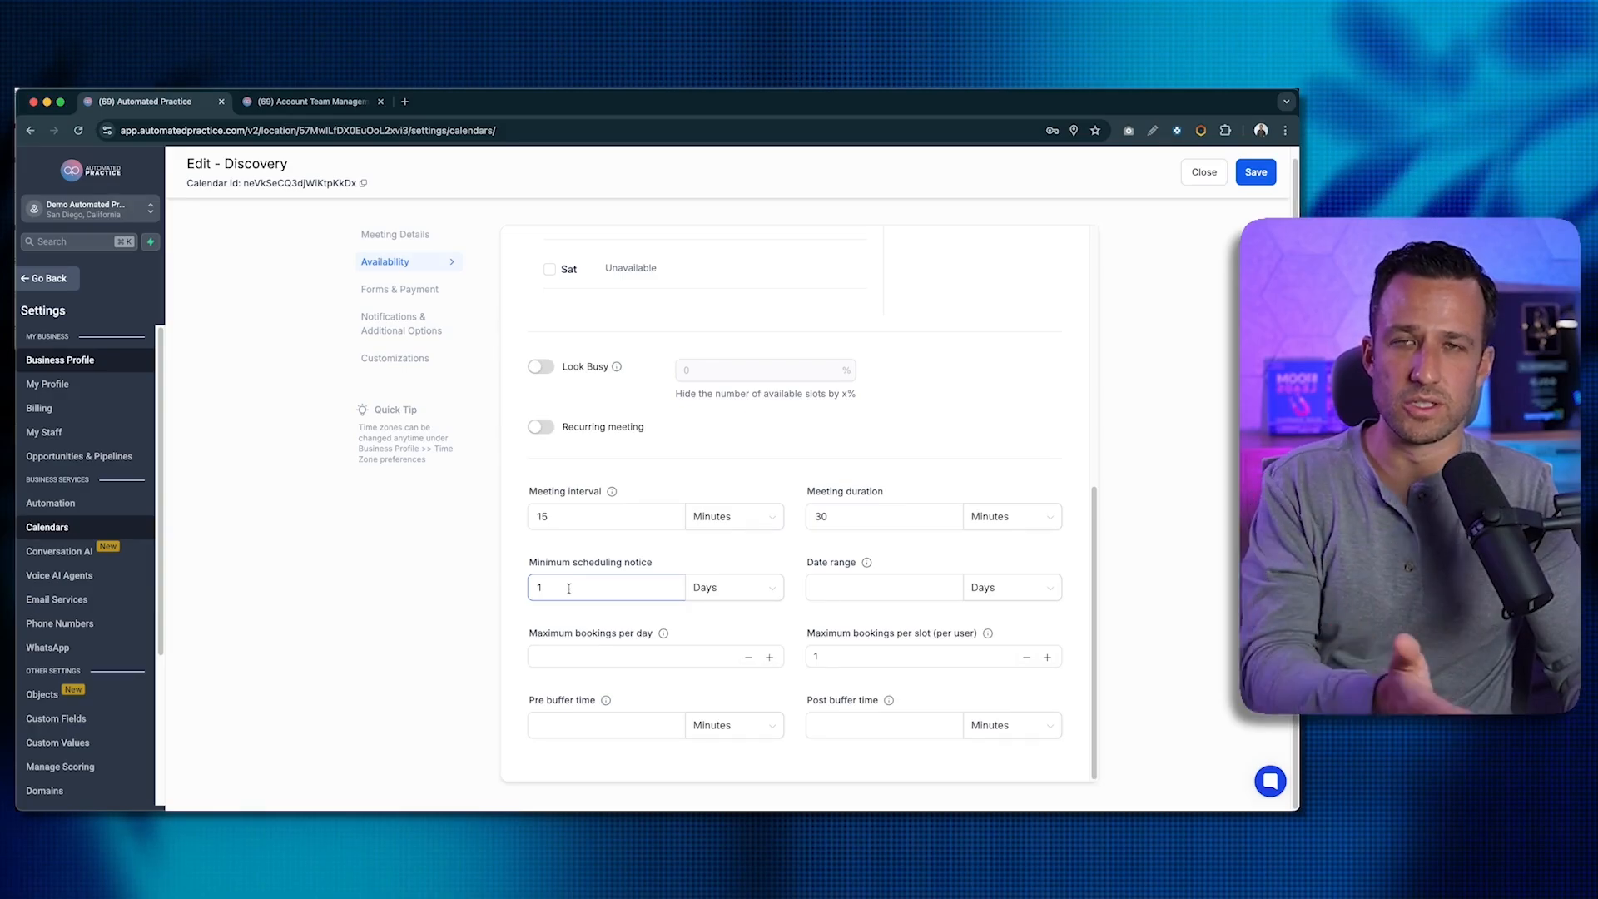
{"action": "left_click", "coordinate": [916, 564]}
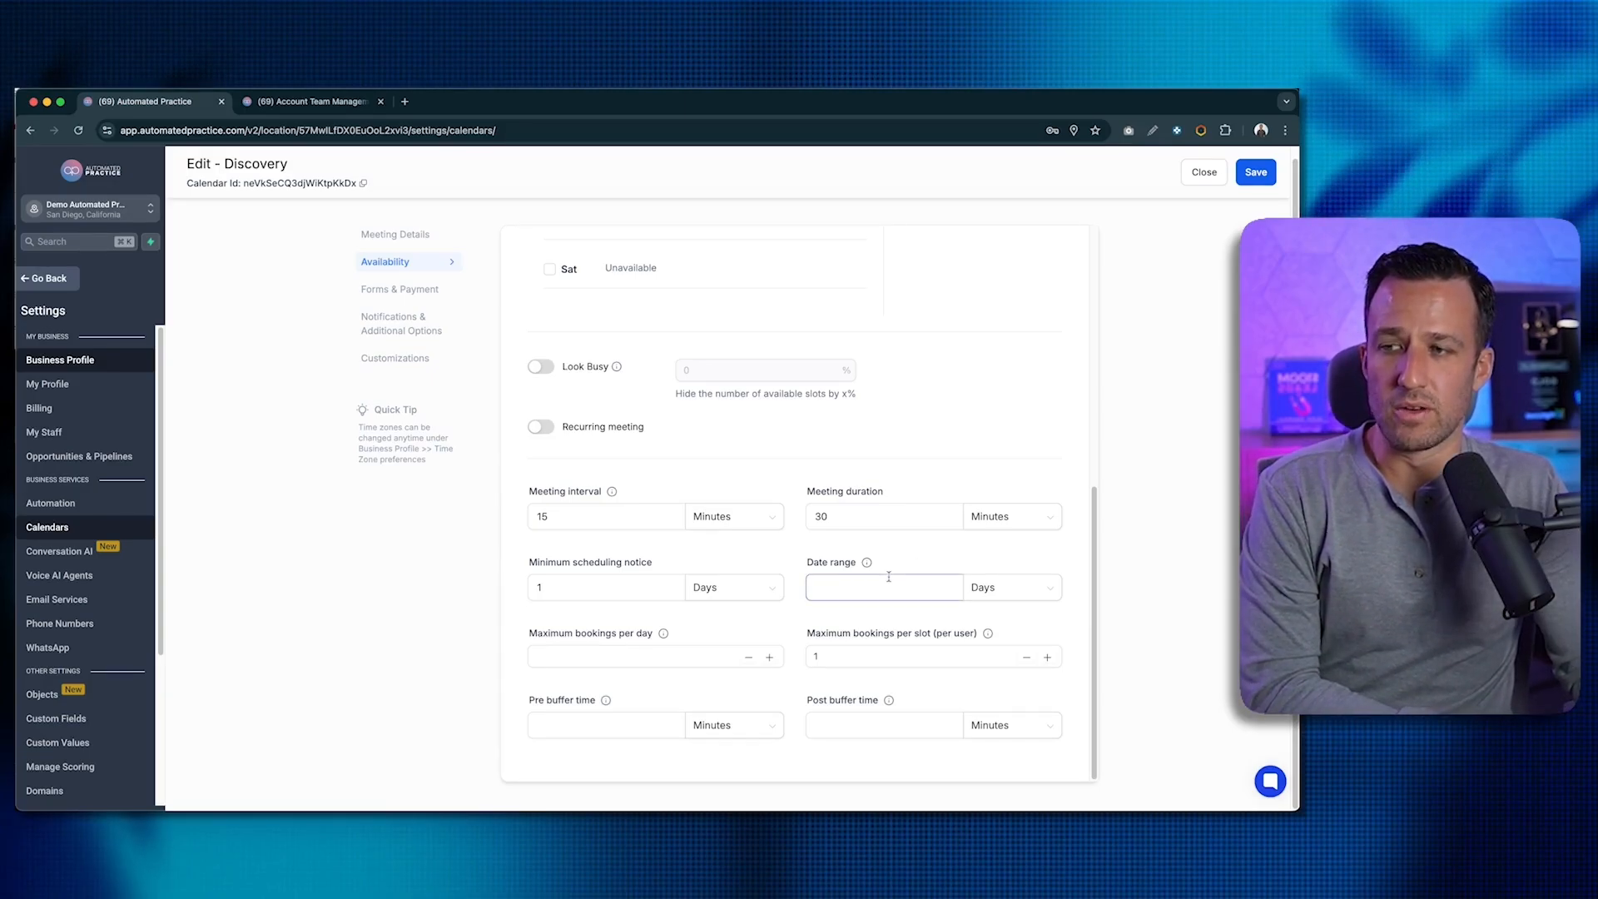
- Enter a 14-day date range and a maximum of 3 bookings per day
{"action": "left_click", "coordinate": [843, 590]}
{"action": "type", "text": "14"}
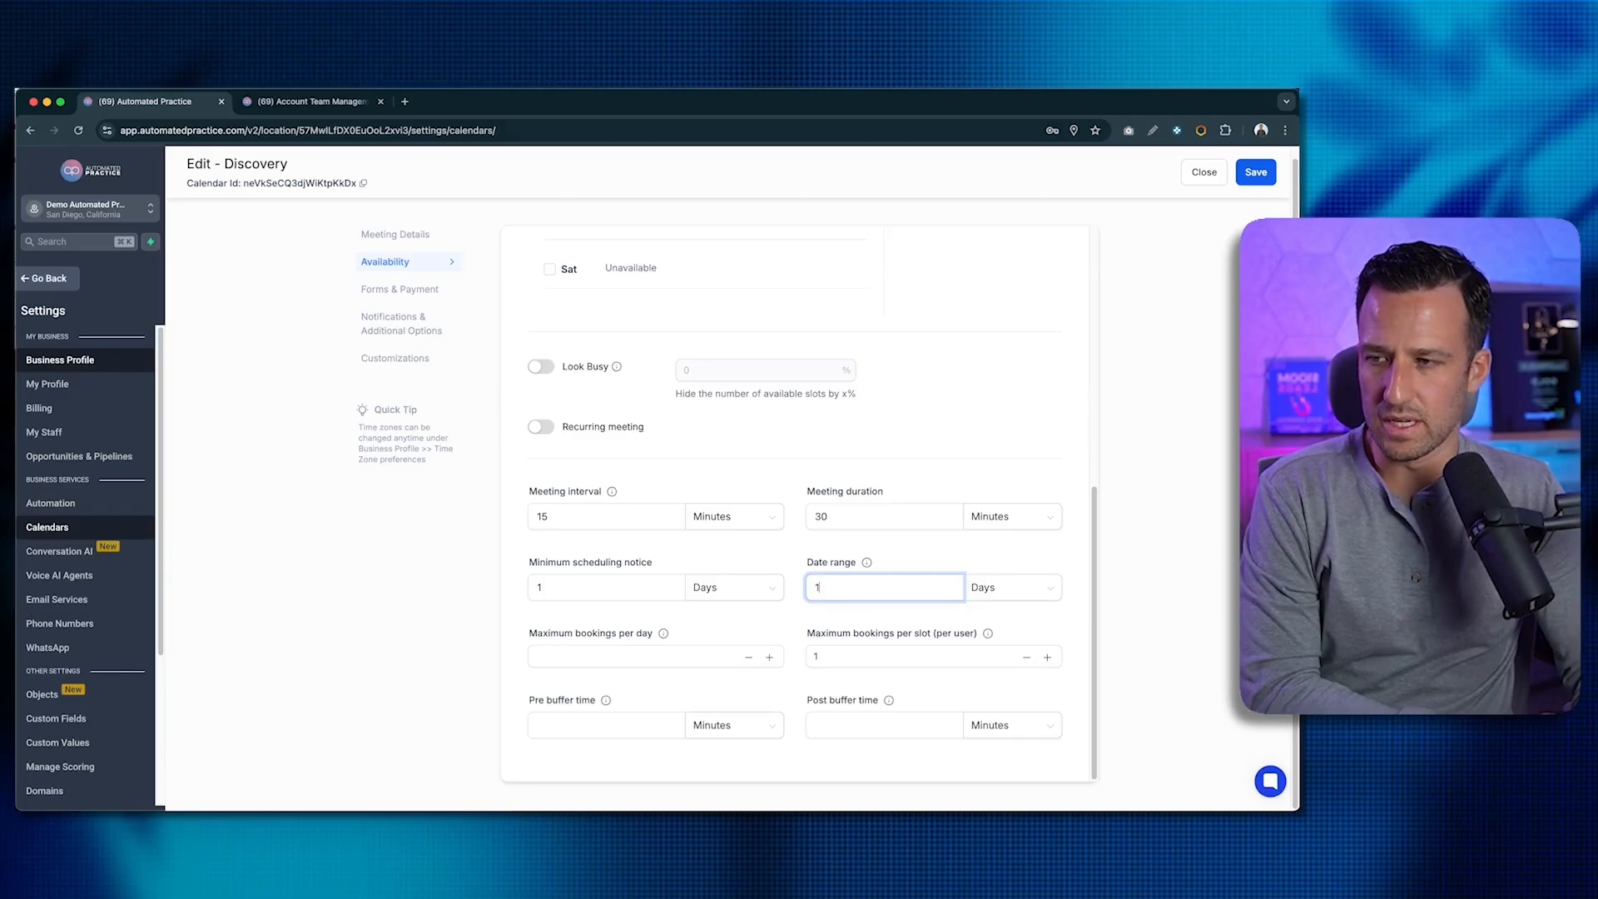
{"action": "left_click", "coordinate": [889, 562]}
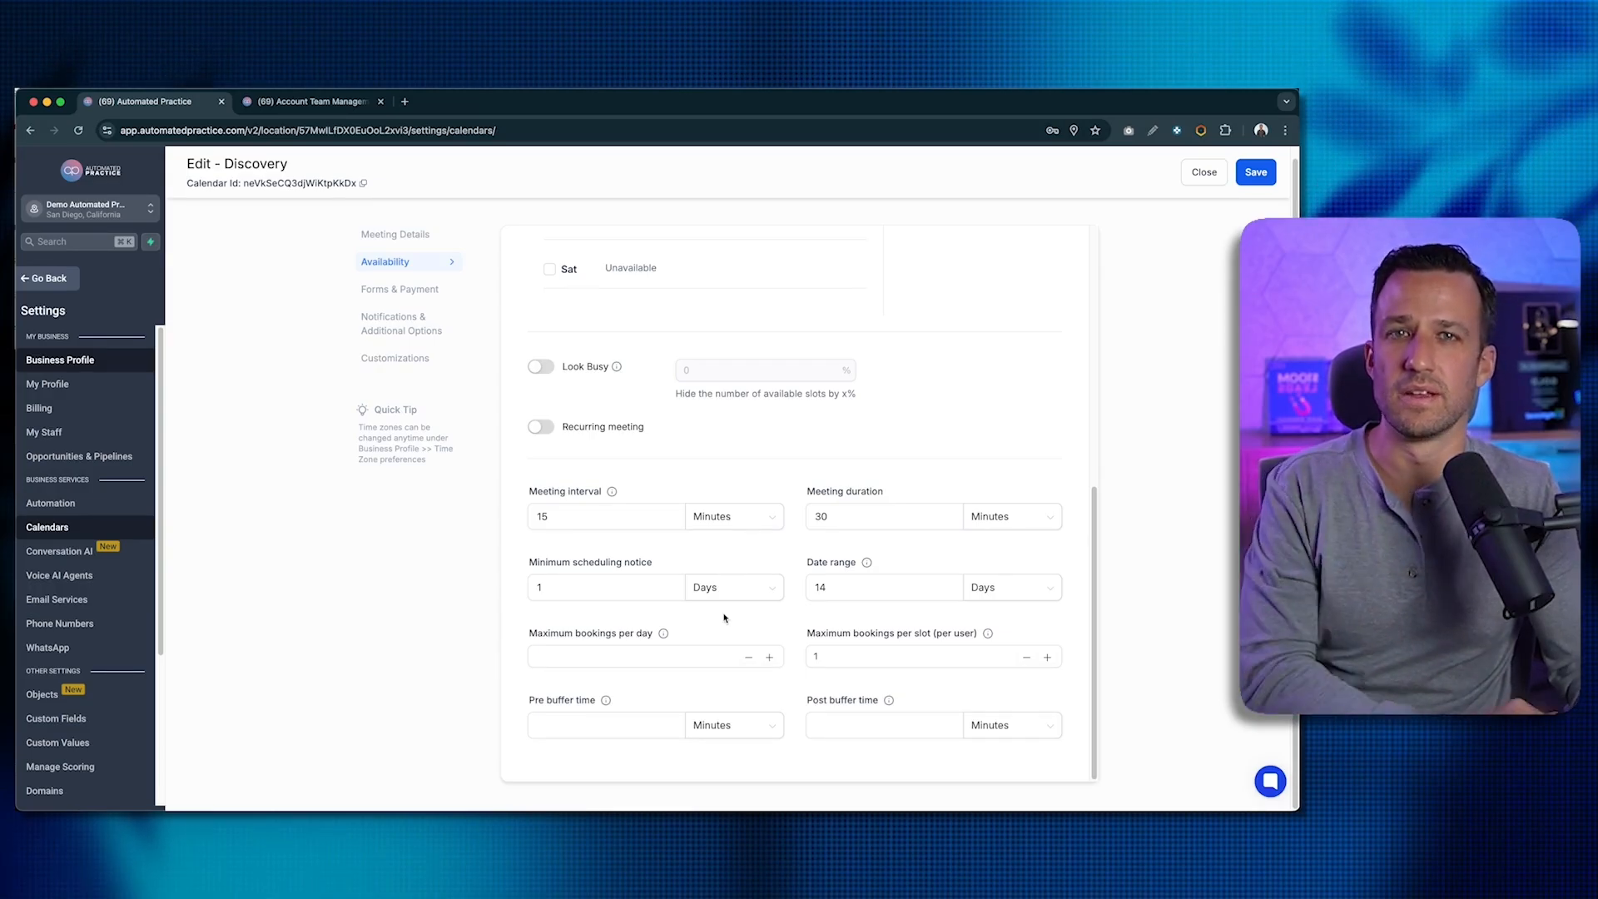
{"action": "left_click", "coordinate": [657, 655]}
{"action": "type", "text": "3"}
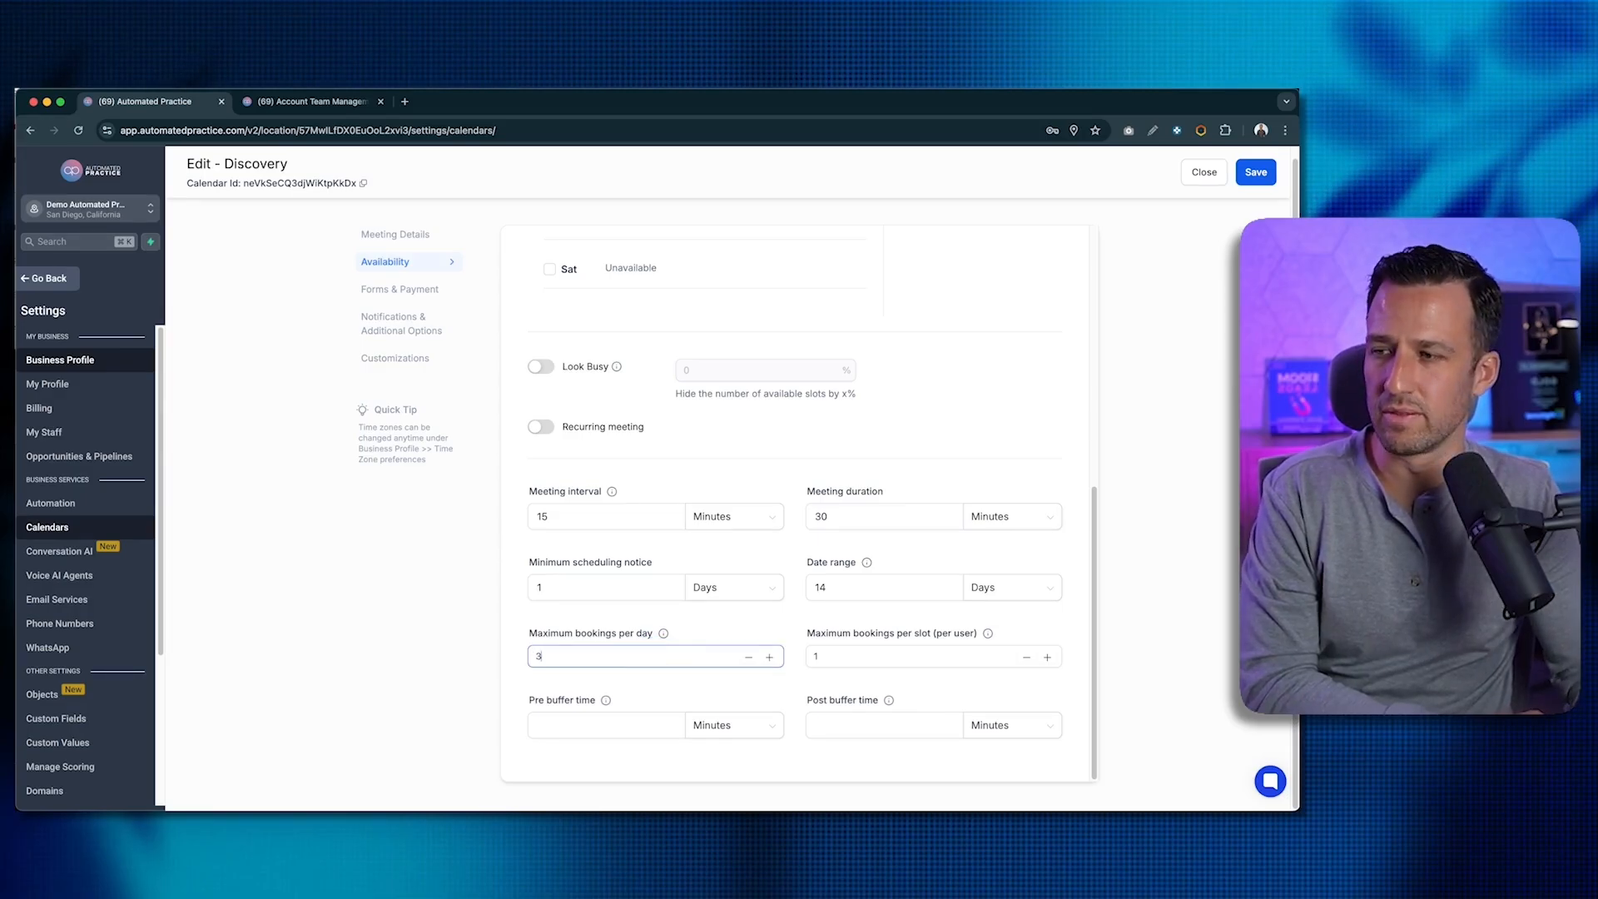
{"action": "left_click", "coordinate": [727, 633]}
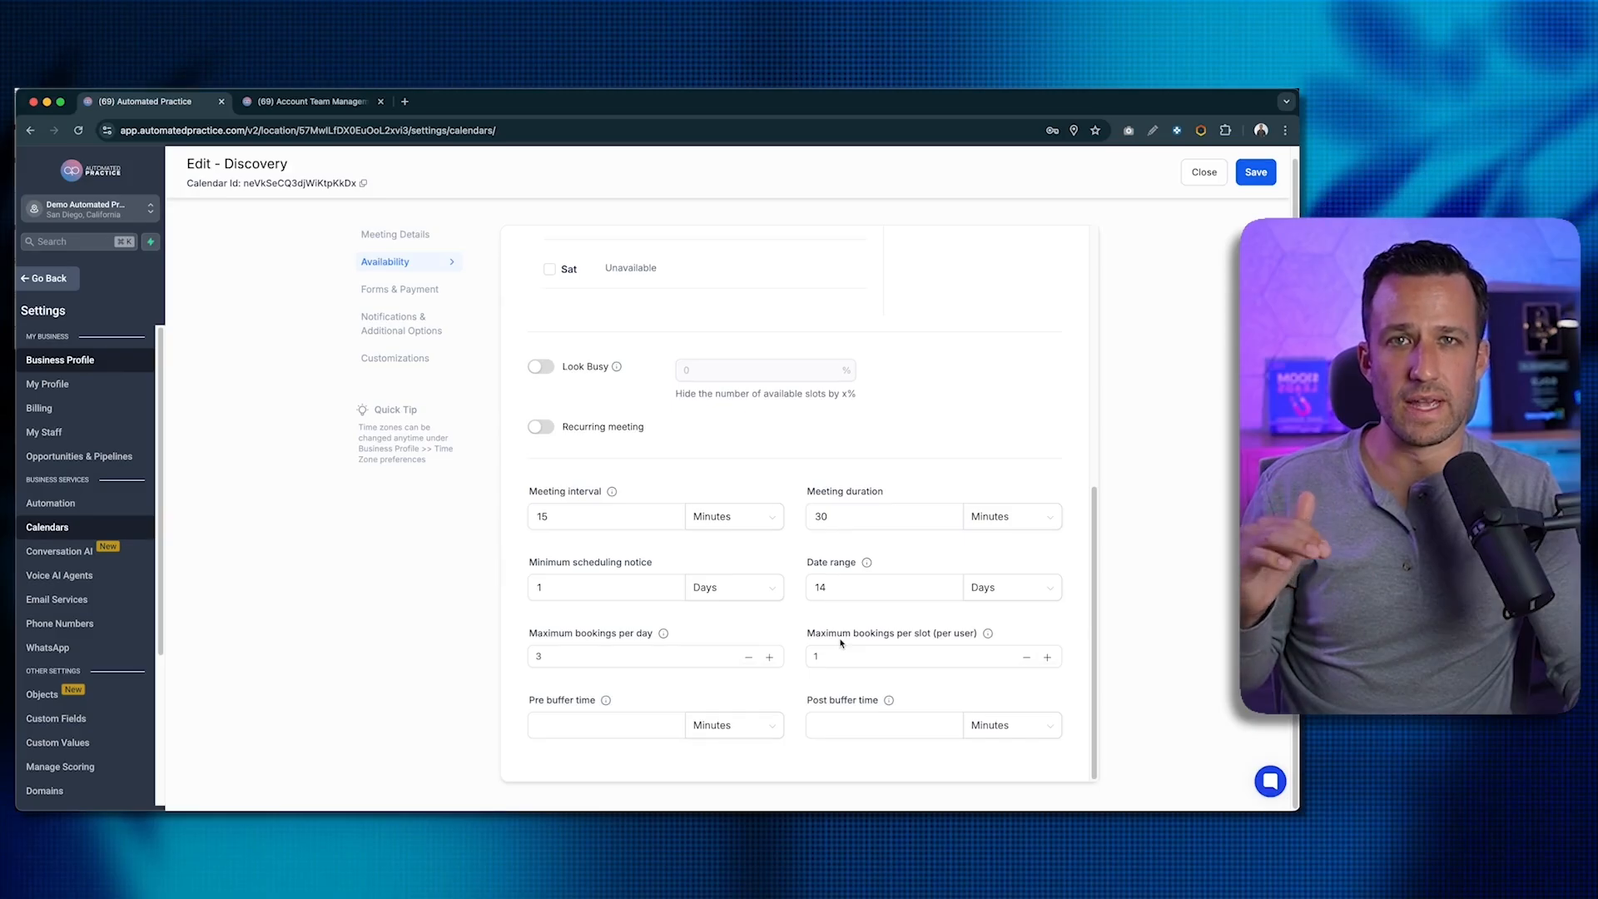
- Briefly change meeting duration and per-slot limit, then restore them to 30 minutes and 1
{"action": "left_click", "coordinate": [892, 650]}
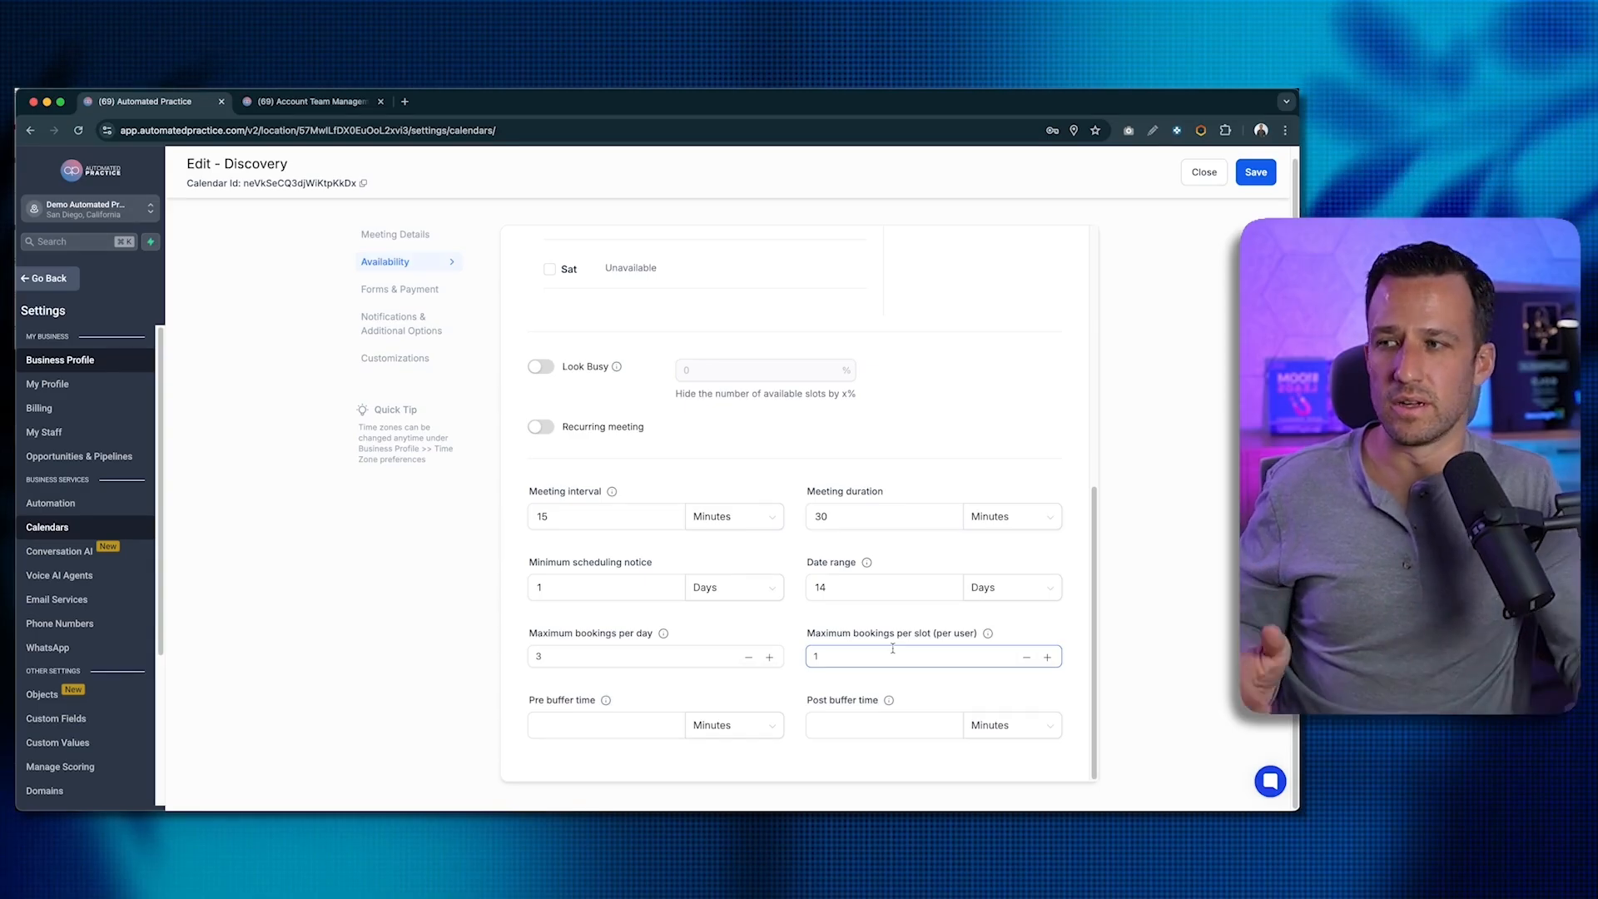
{"action": "left_click_drag", "start_coordinate": [581, 513], "coordinate": [510, 514]}
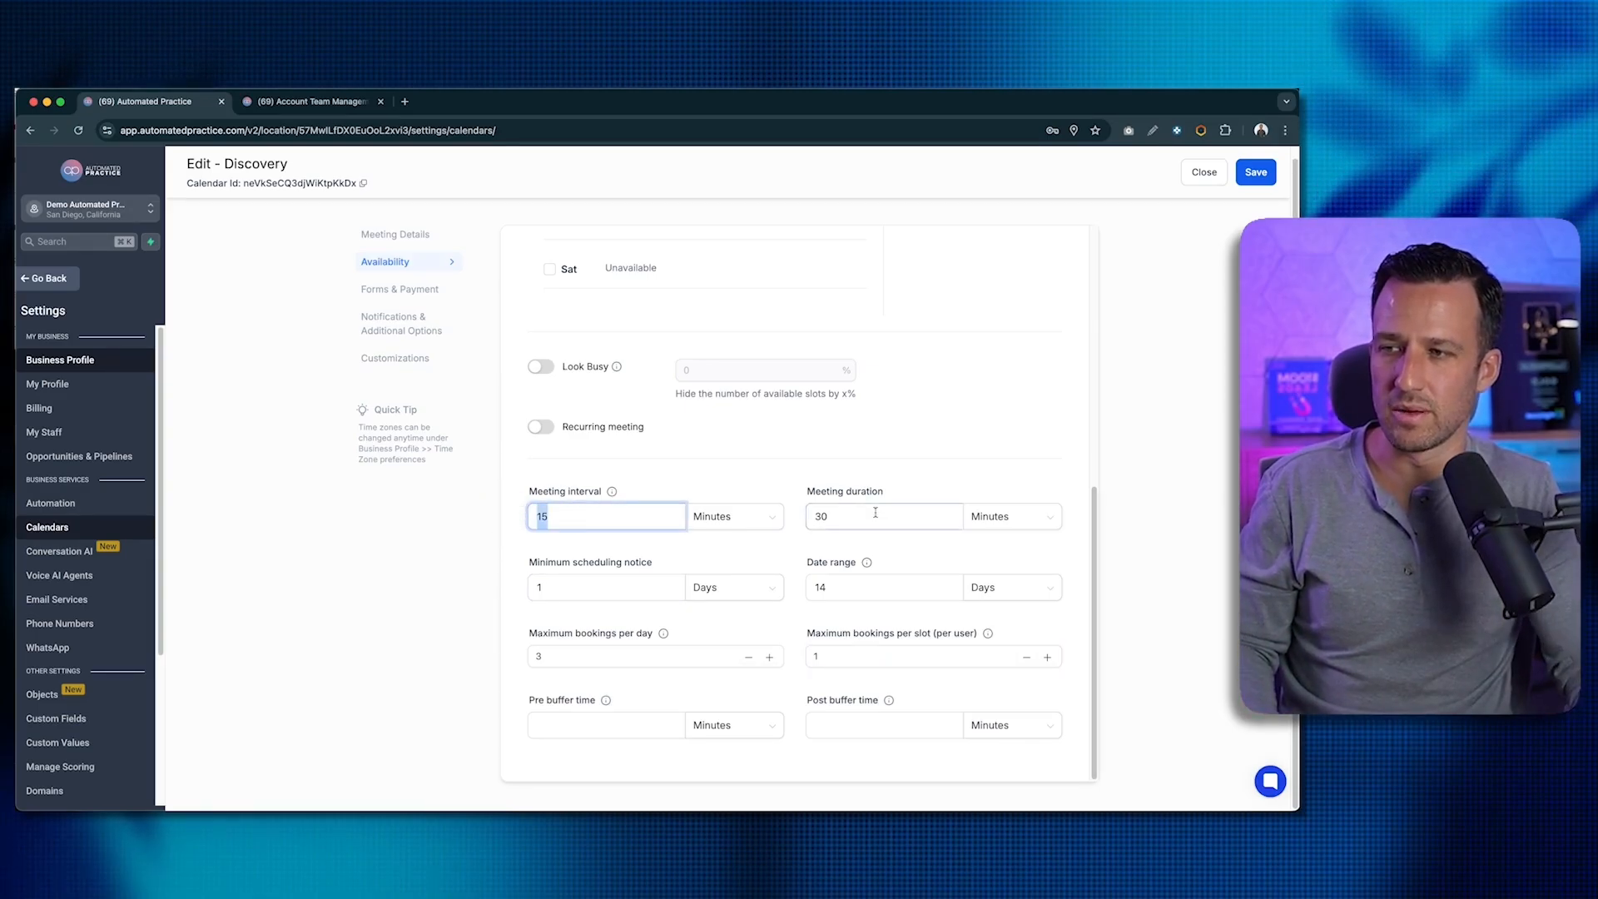
{"action": "left_click_drag", "start_coordinate": [876, 516], "coordinate": [760, 514]}
{"action": "type", "text": "10"}
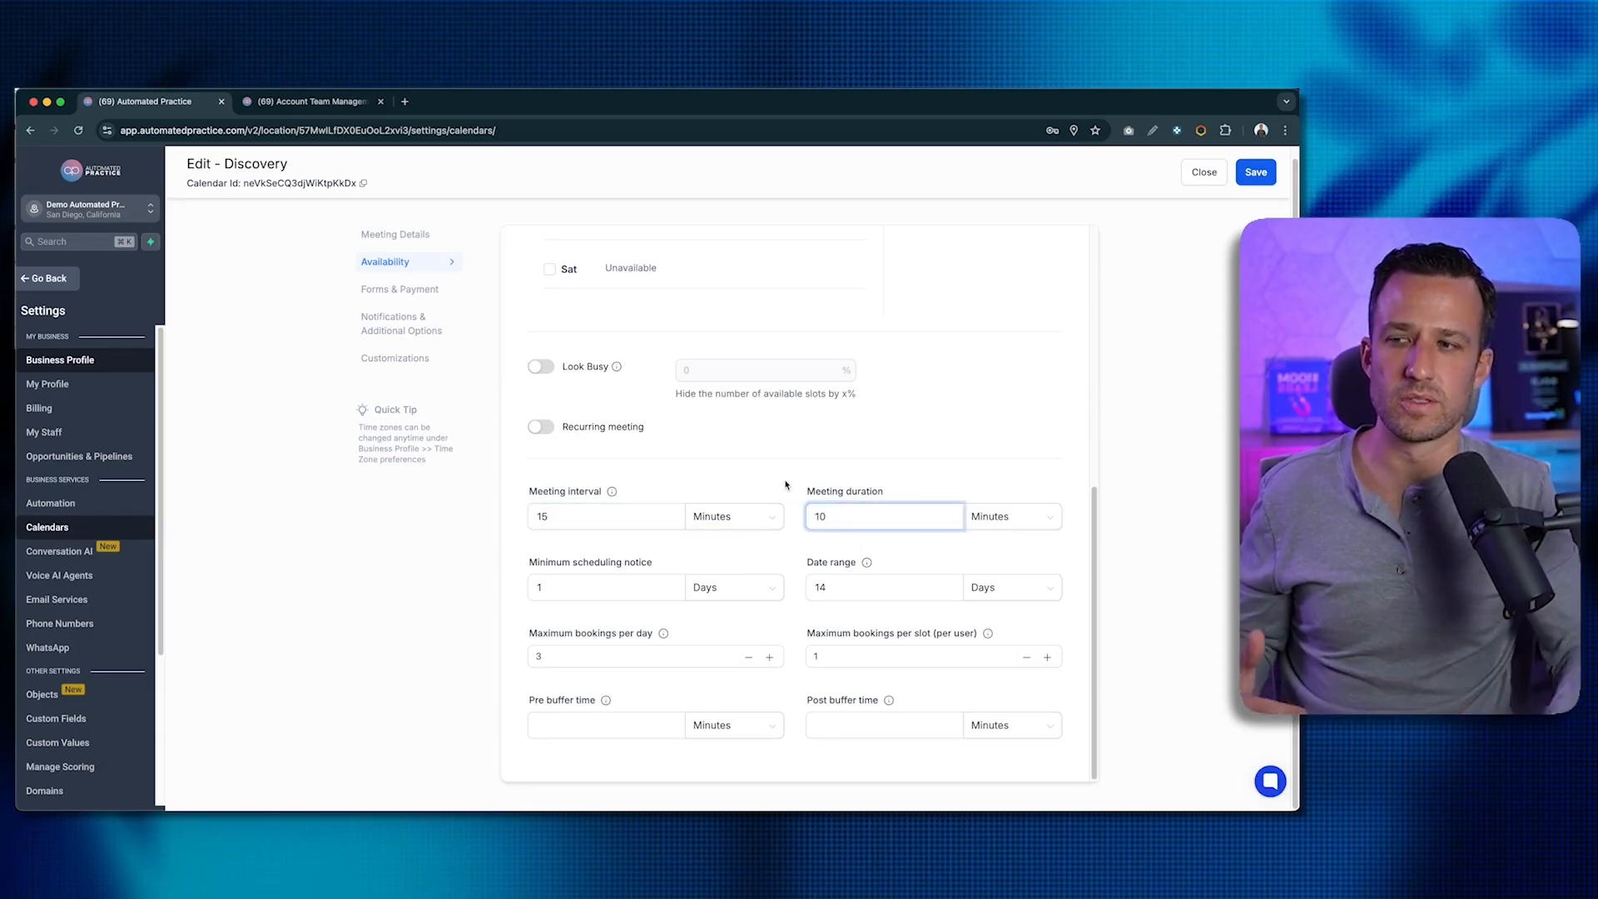
{"action": "left_click_drag", "start_coordinate": [828, 656], "coordinate": [791, 654]}
{"action": "type", "text": "2"}
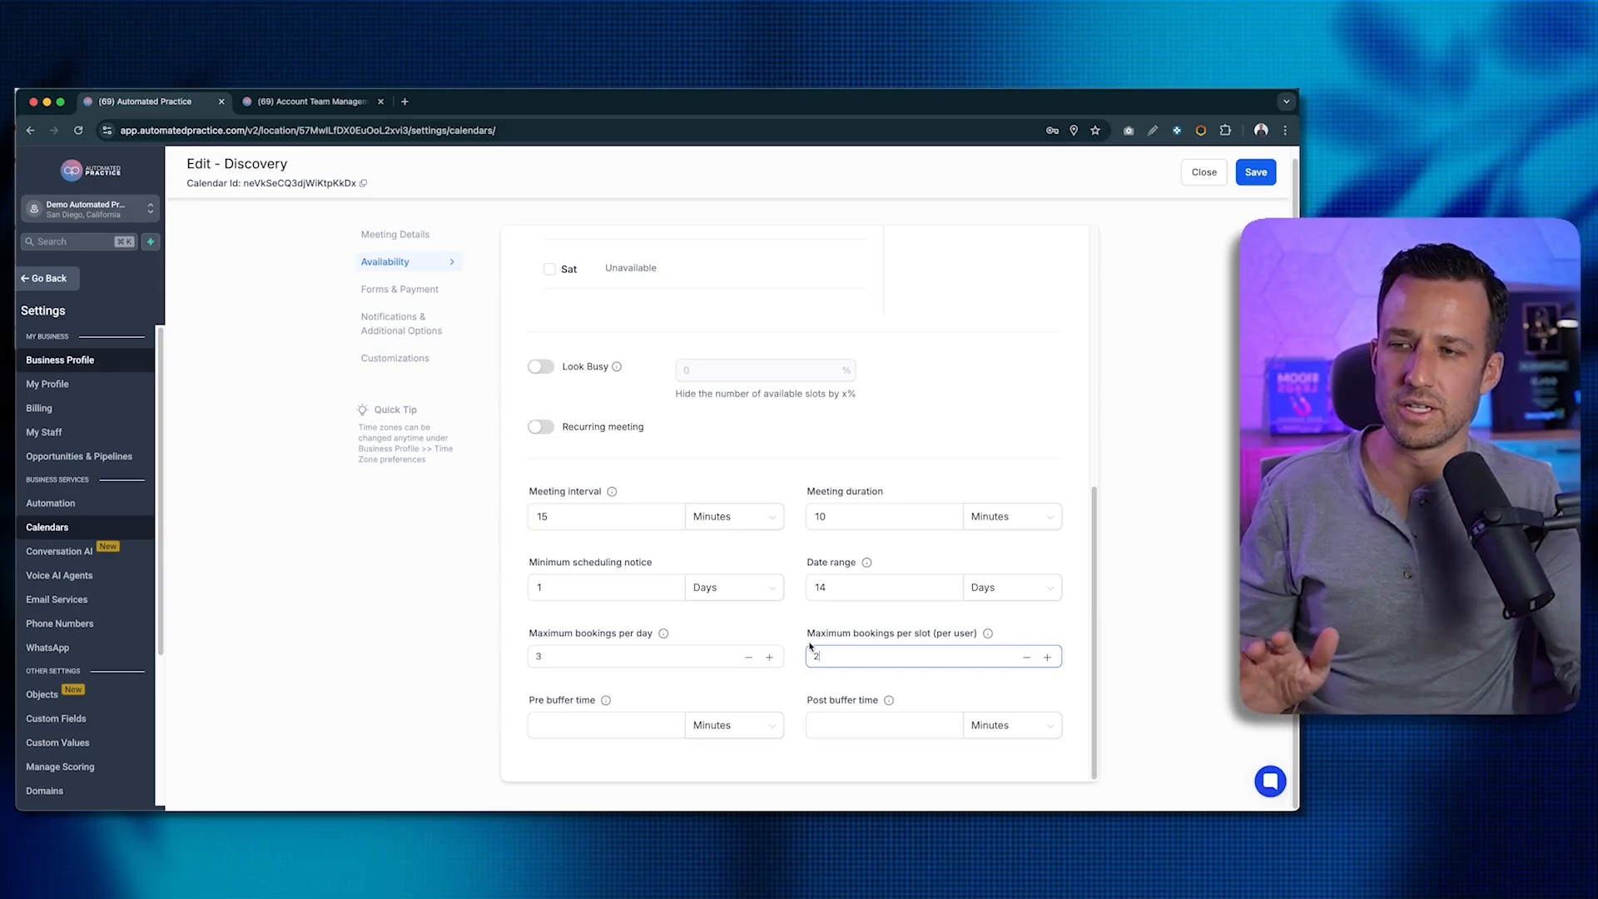
{"action": "left_click_drag", "start_coordinate": [839, 655], "coordinate": [774, 654]}
{"action": "type", "text": "1"}
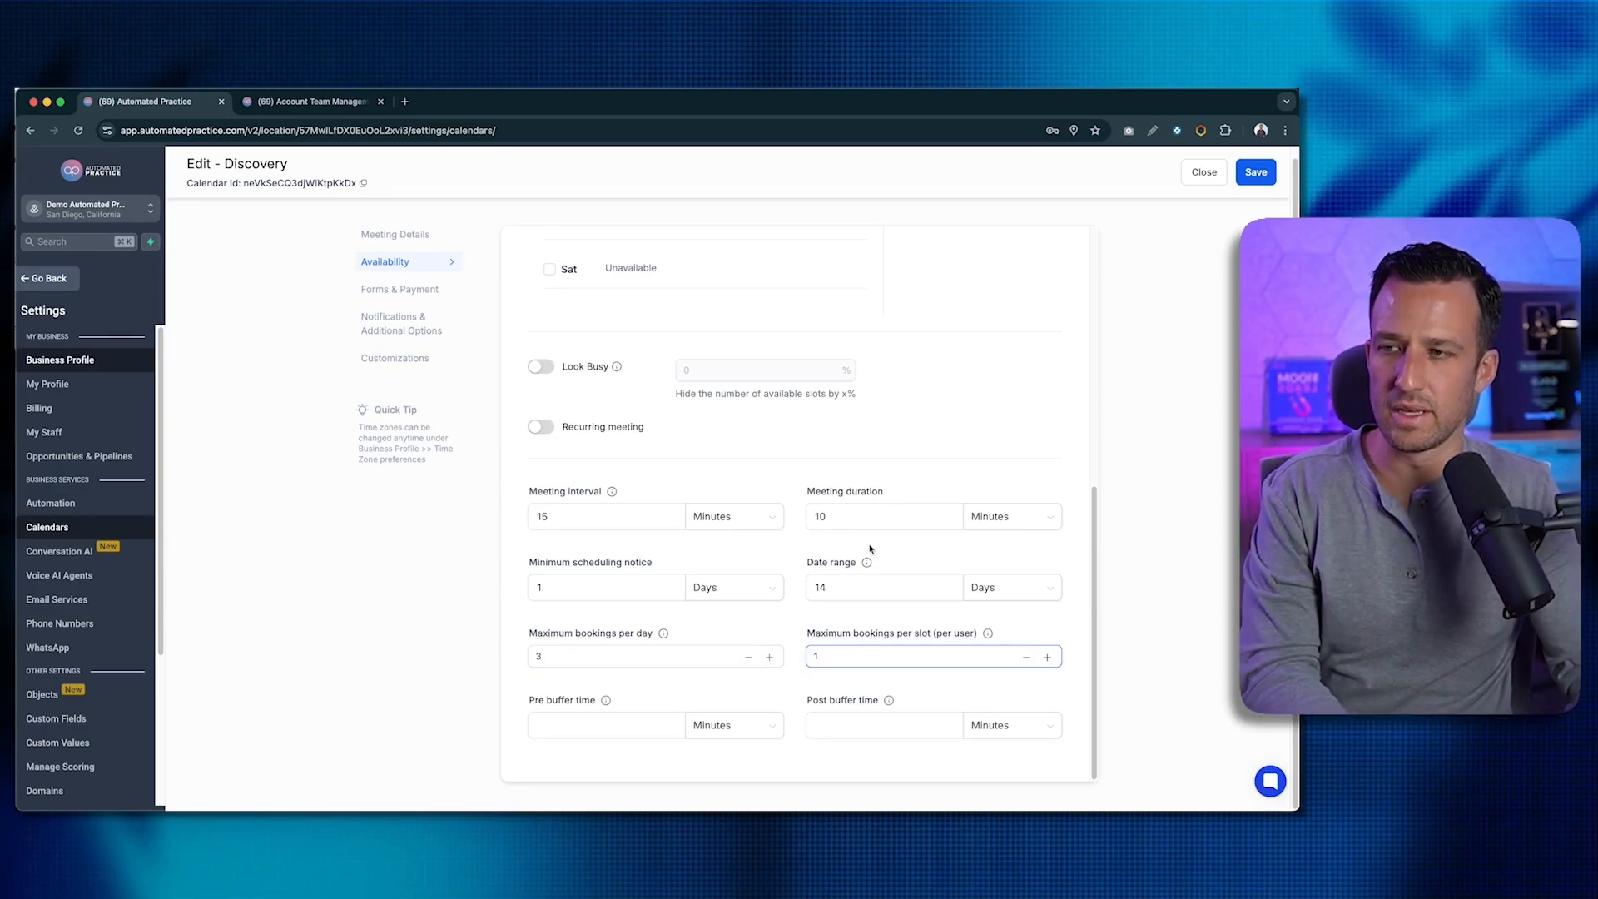
{"action": "left_click_drag", "start_coordinate": [835, 516], "coordinate": [815, 516]}
{"action": "type", "text": "30"}
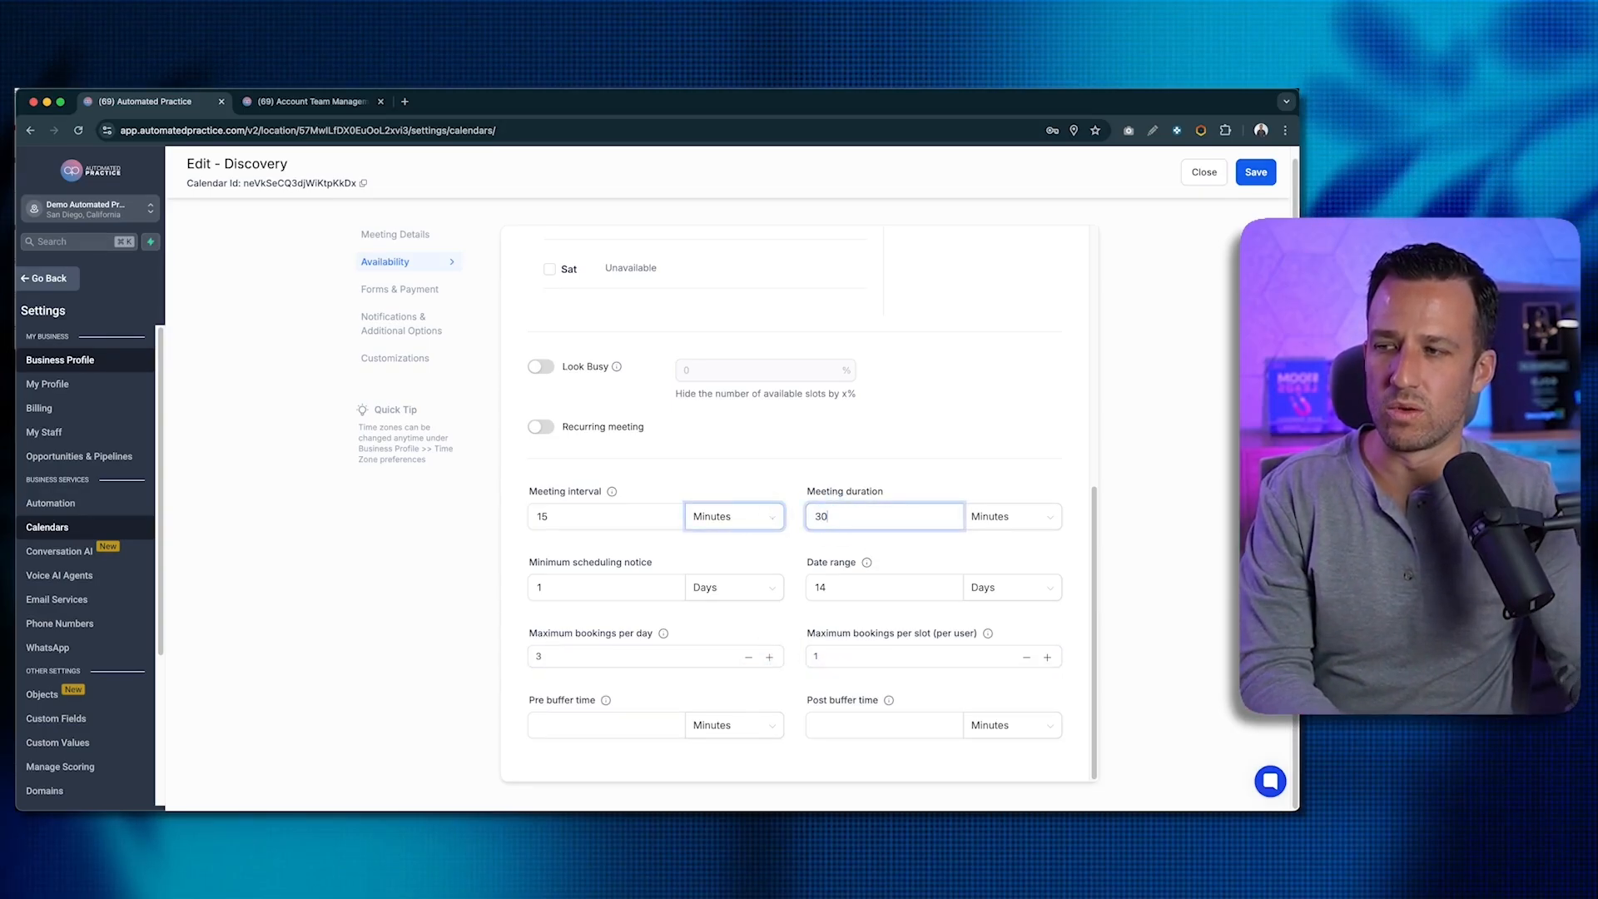
{"action": "left_click", "coordinate": [824, 656]}
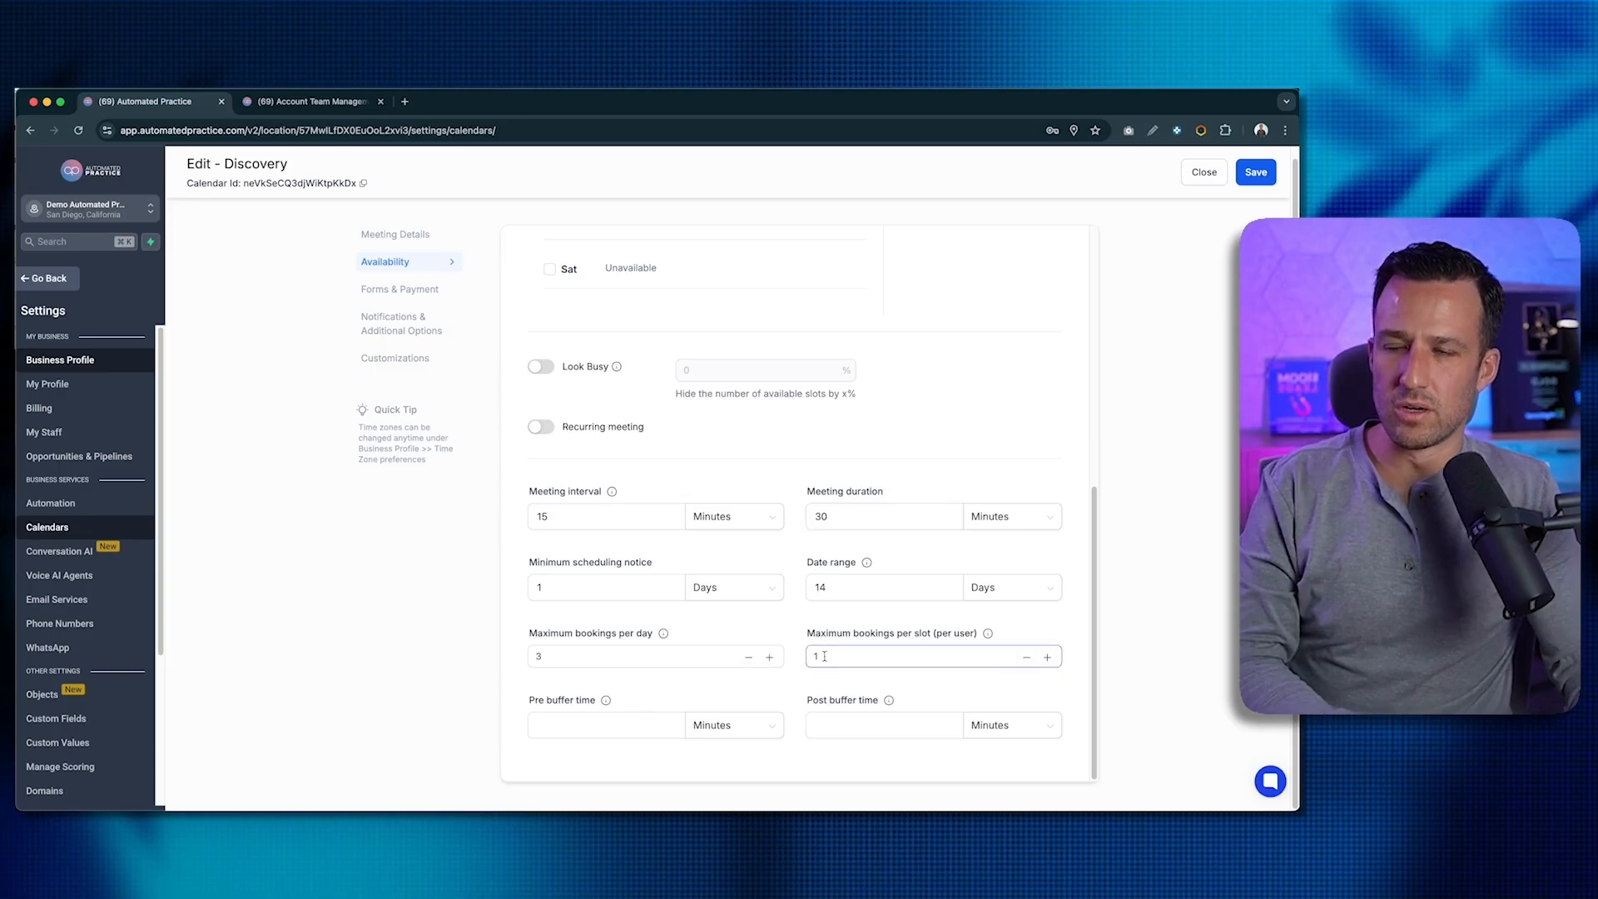
{"action": "left_click", "coordinate": [861, 725]}
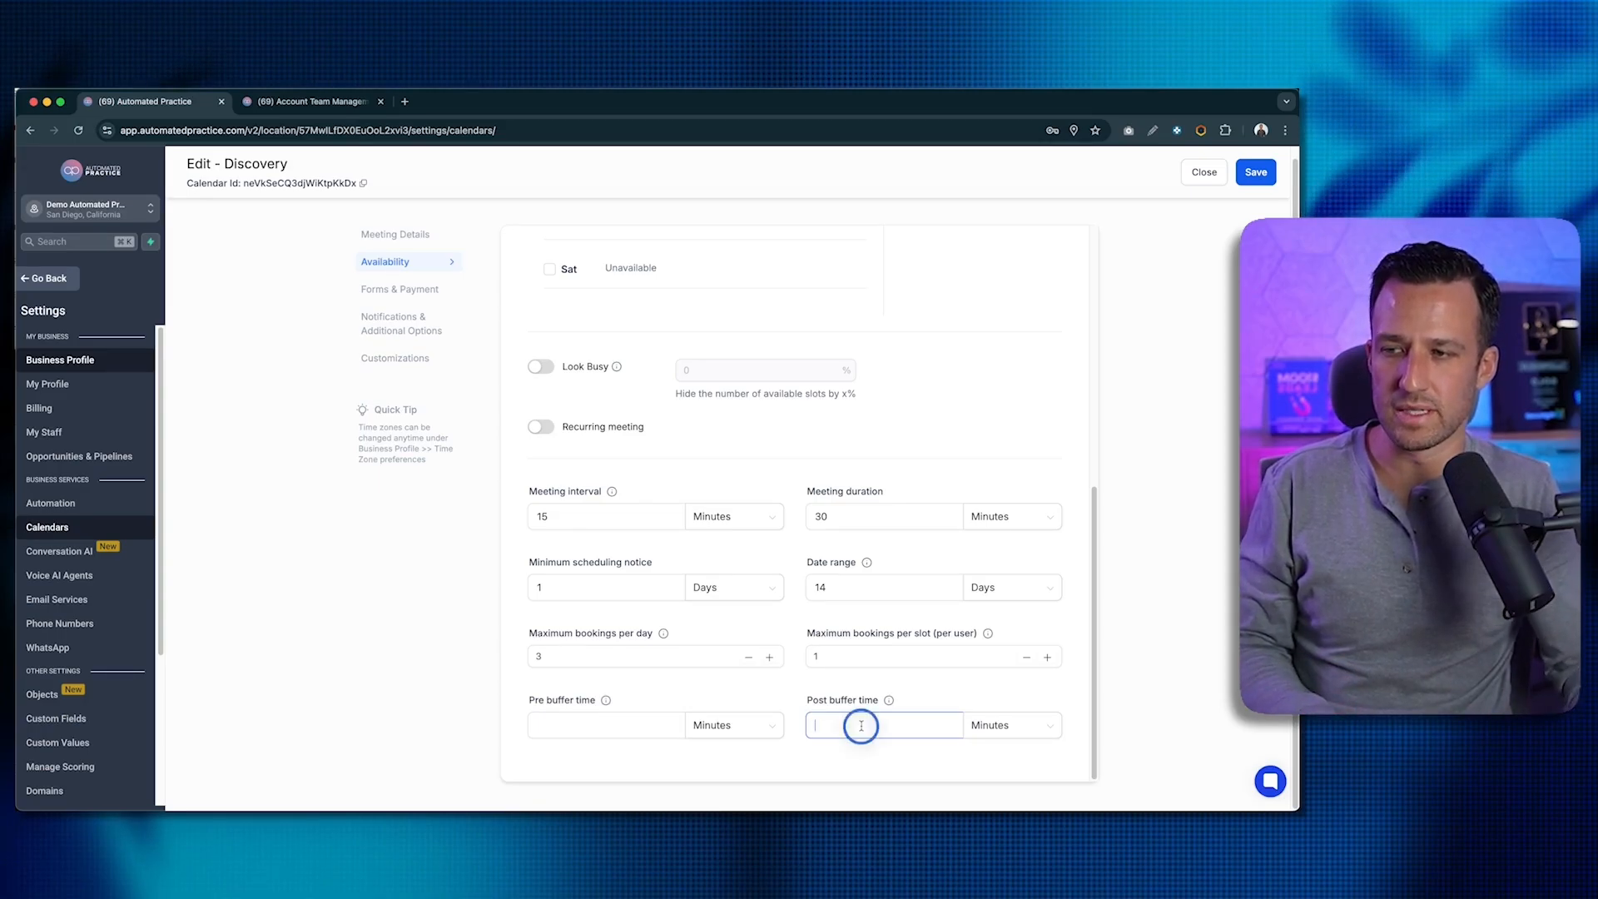
- Set the Discovery calendar's post buffer time to 15 minutes
{"action": "type", "text": "15"}
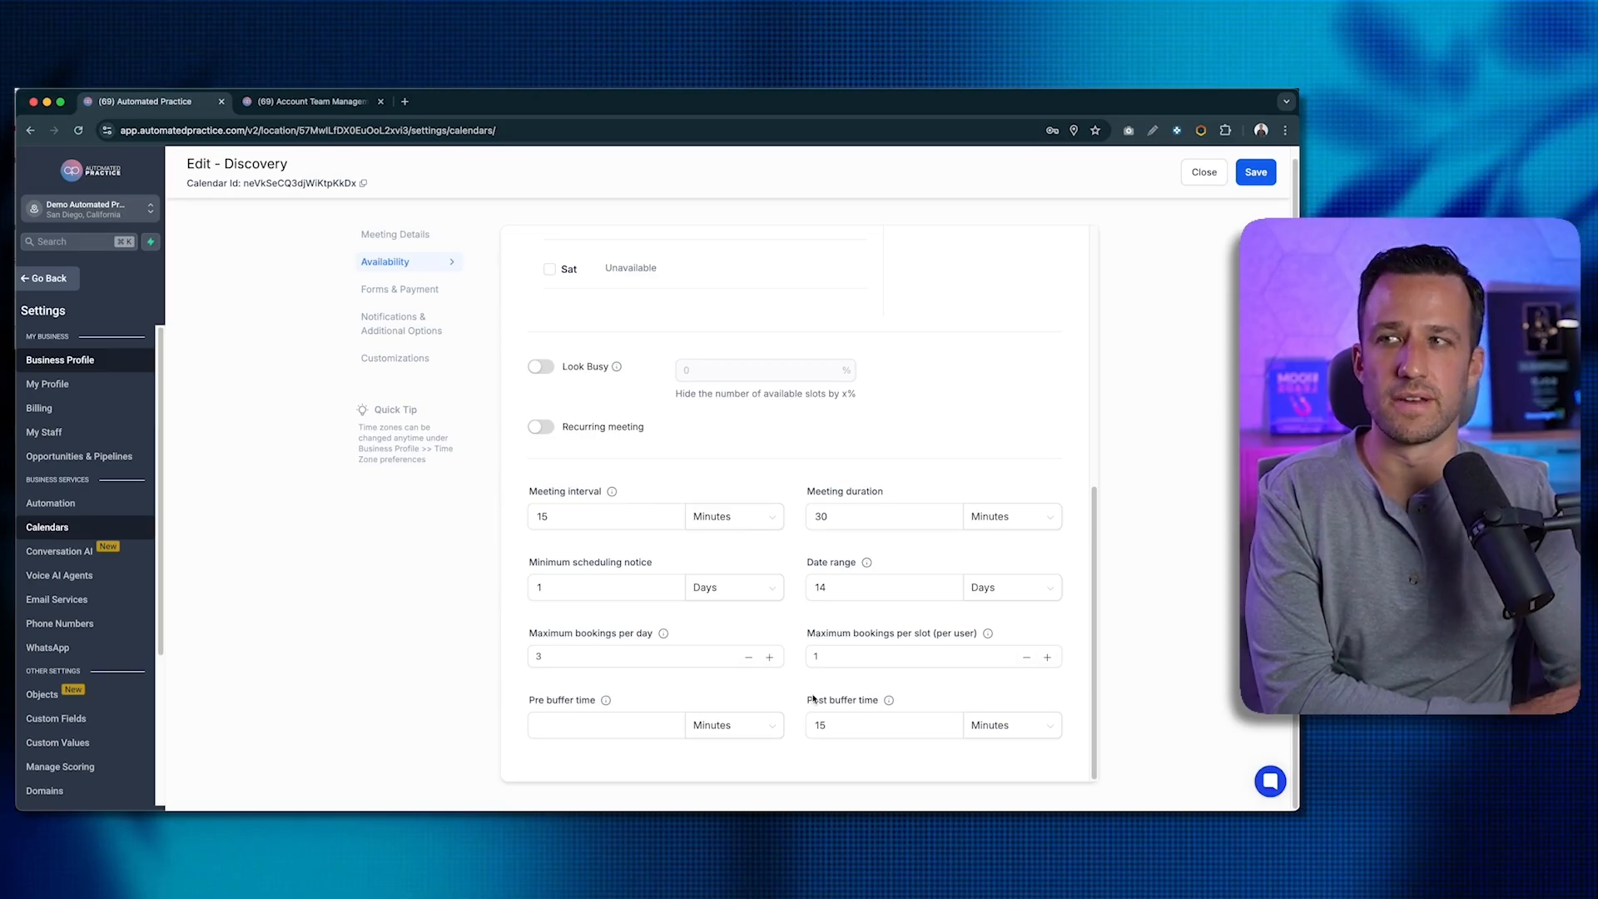
{"action": "scroll", "coordinate": [797, 542], "scroll_direction": "up", "scroll_amount": 3}
{"action": "scroll", "coordinate": [798, 543], "scroll_direction": "up", "scroll_amount": 2}
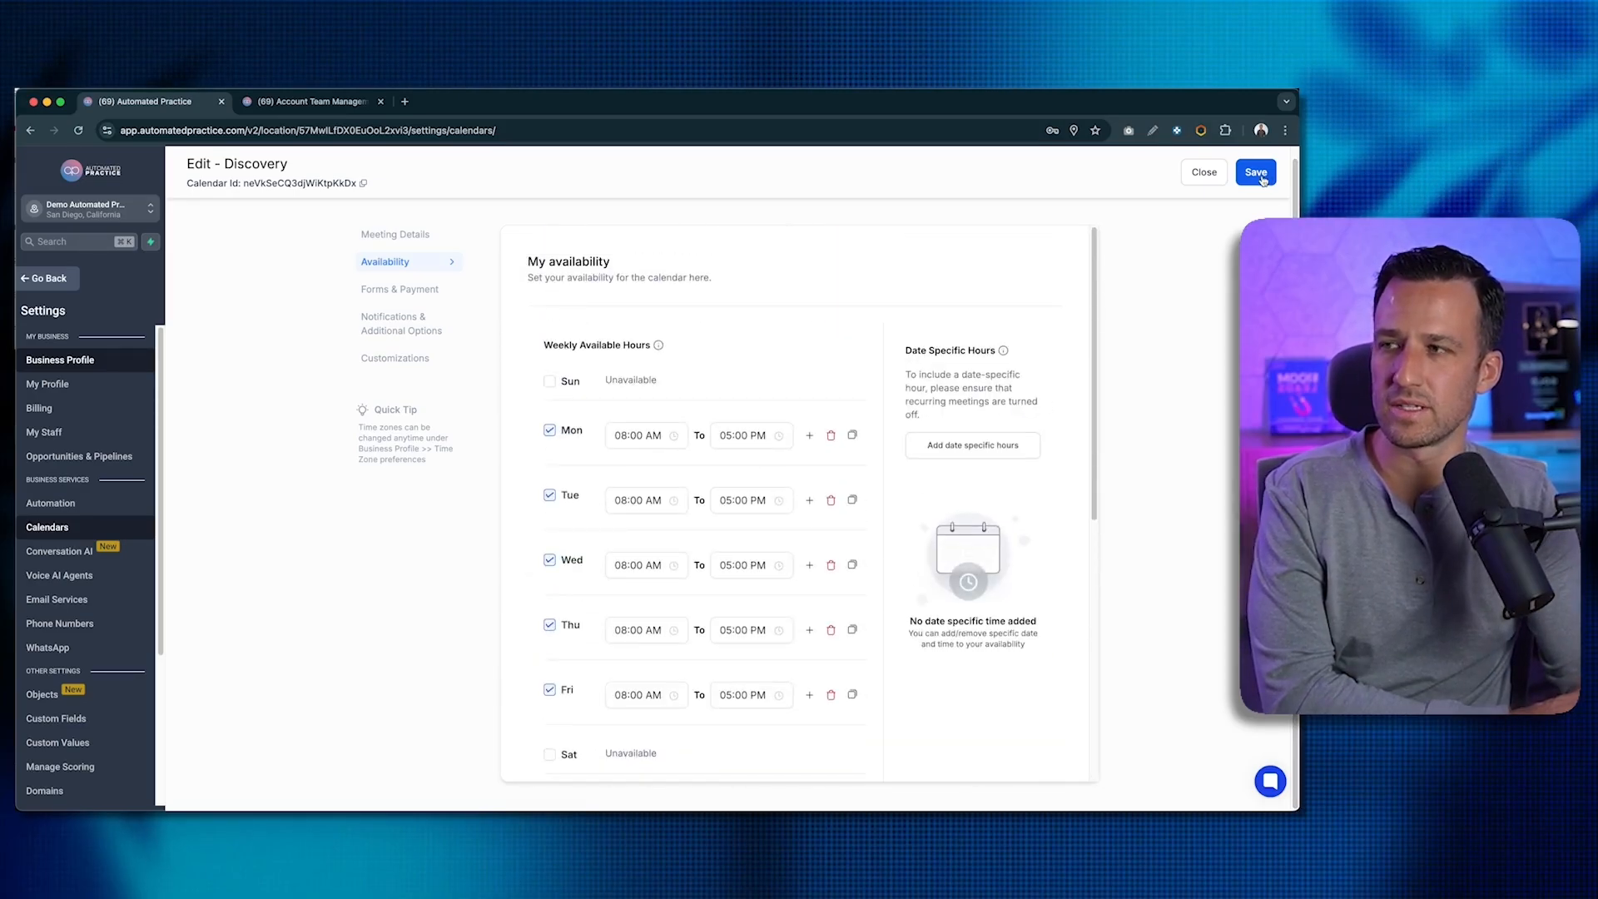
- Switch to Forms & Payment and check the Select form list without changing the default form
{"action": "left_click", "coordinate": [399, 289]}
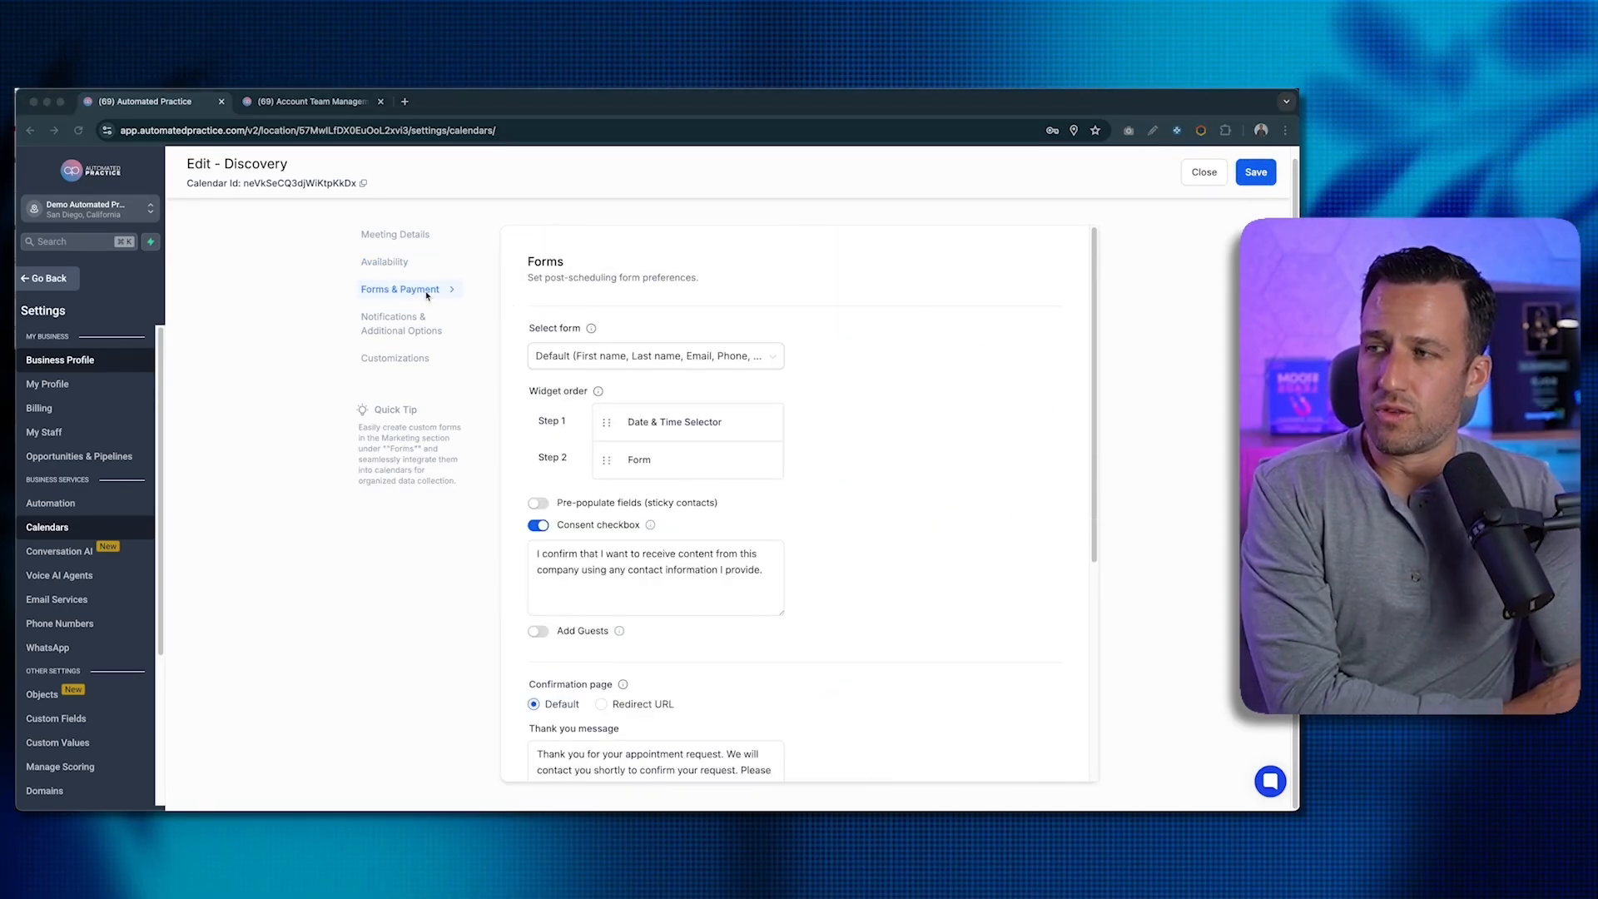
{"action": "scroll", "coordinate": [525, 317], "scroll_direction": "down", "scroll_amount": 1}
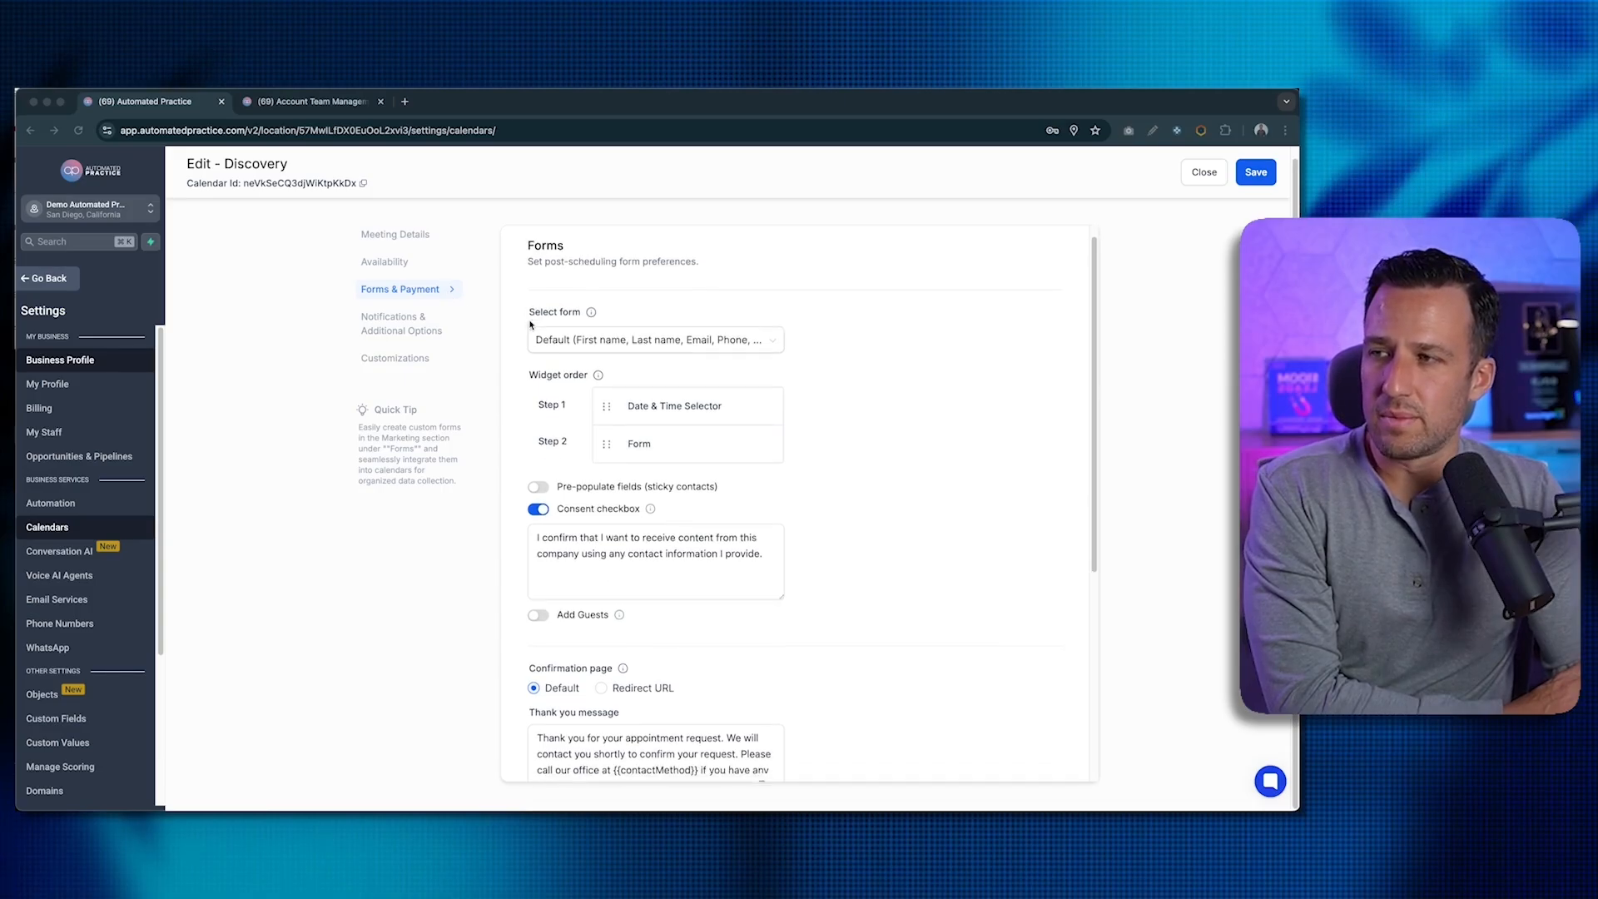
{"action": "left_click", "coordinate": [621, 322]}
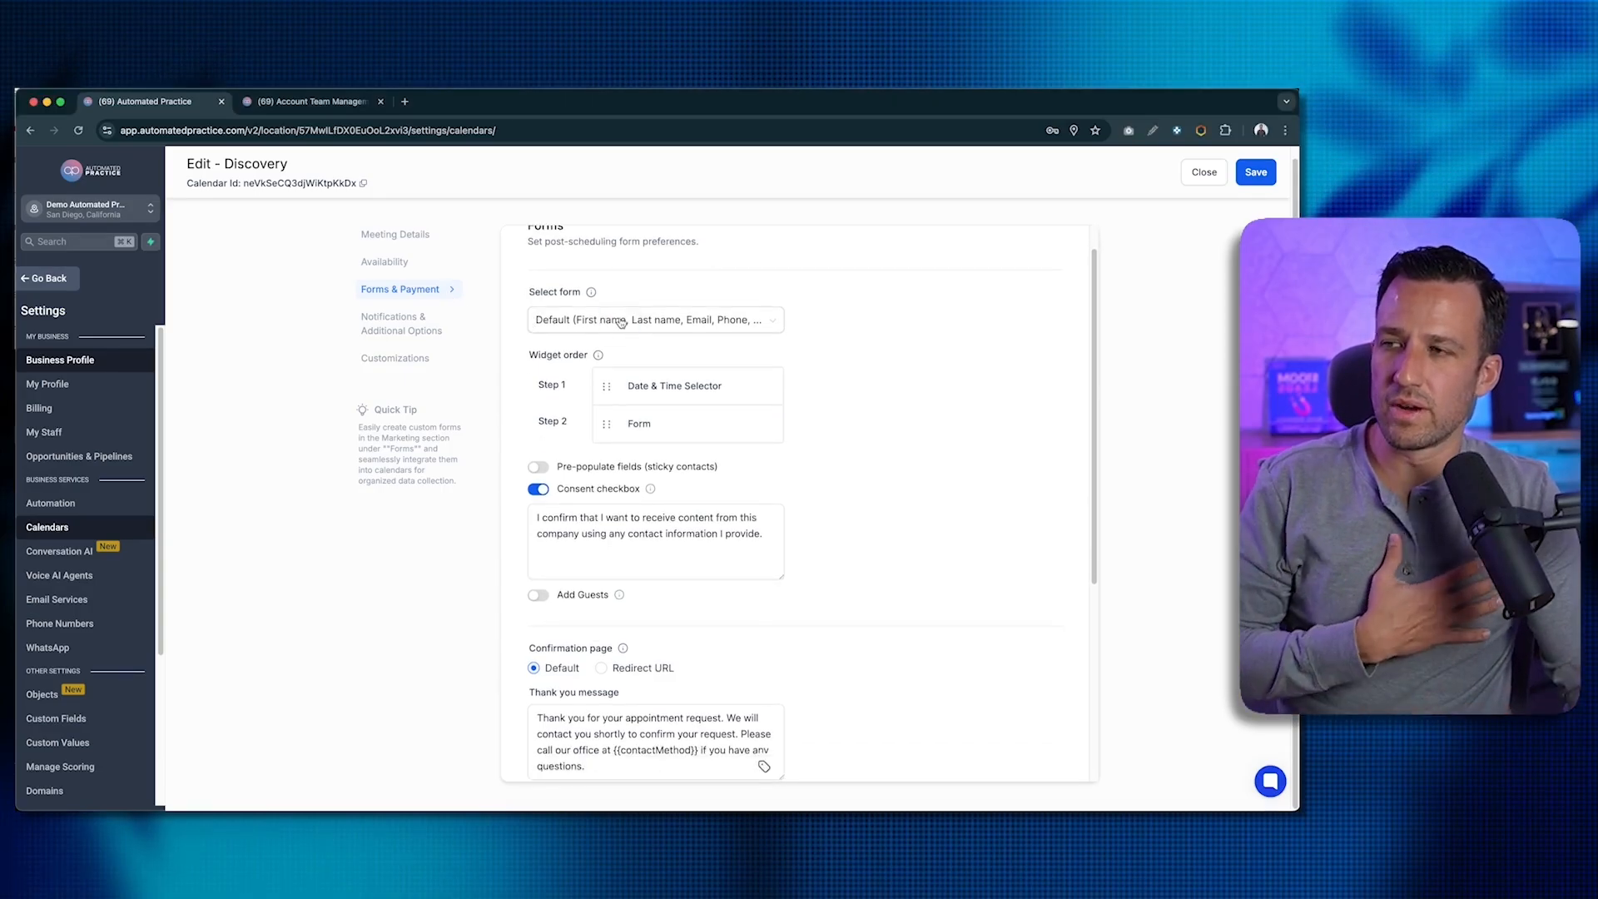
{"action": "left_click", "coordinate": [621, 321]}
{"action": "left_click", "coordinate": [833, 321]}
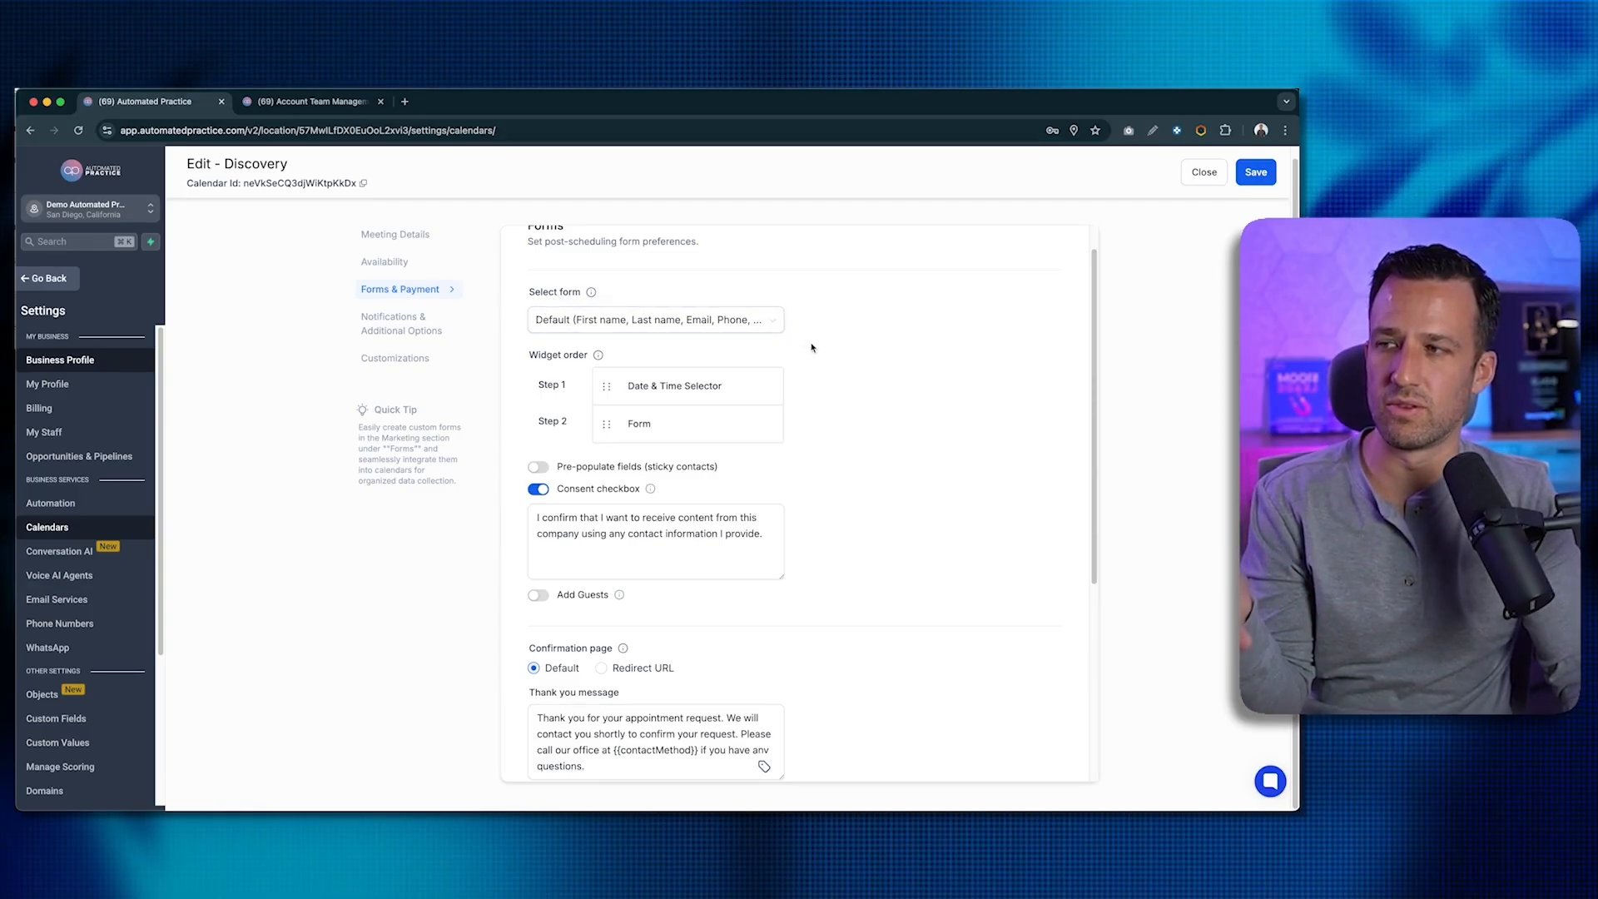
- Review the Forms & Payment options down to Payment, then go to Notifications & Additional Options
{"action": "scroll", "coordinate": [704, 323], "scroll_direction": "down", "scroll_amount": 2}
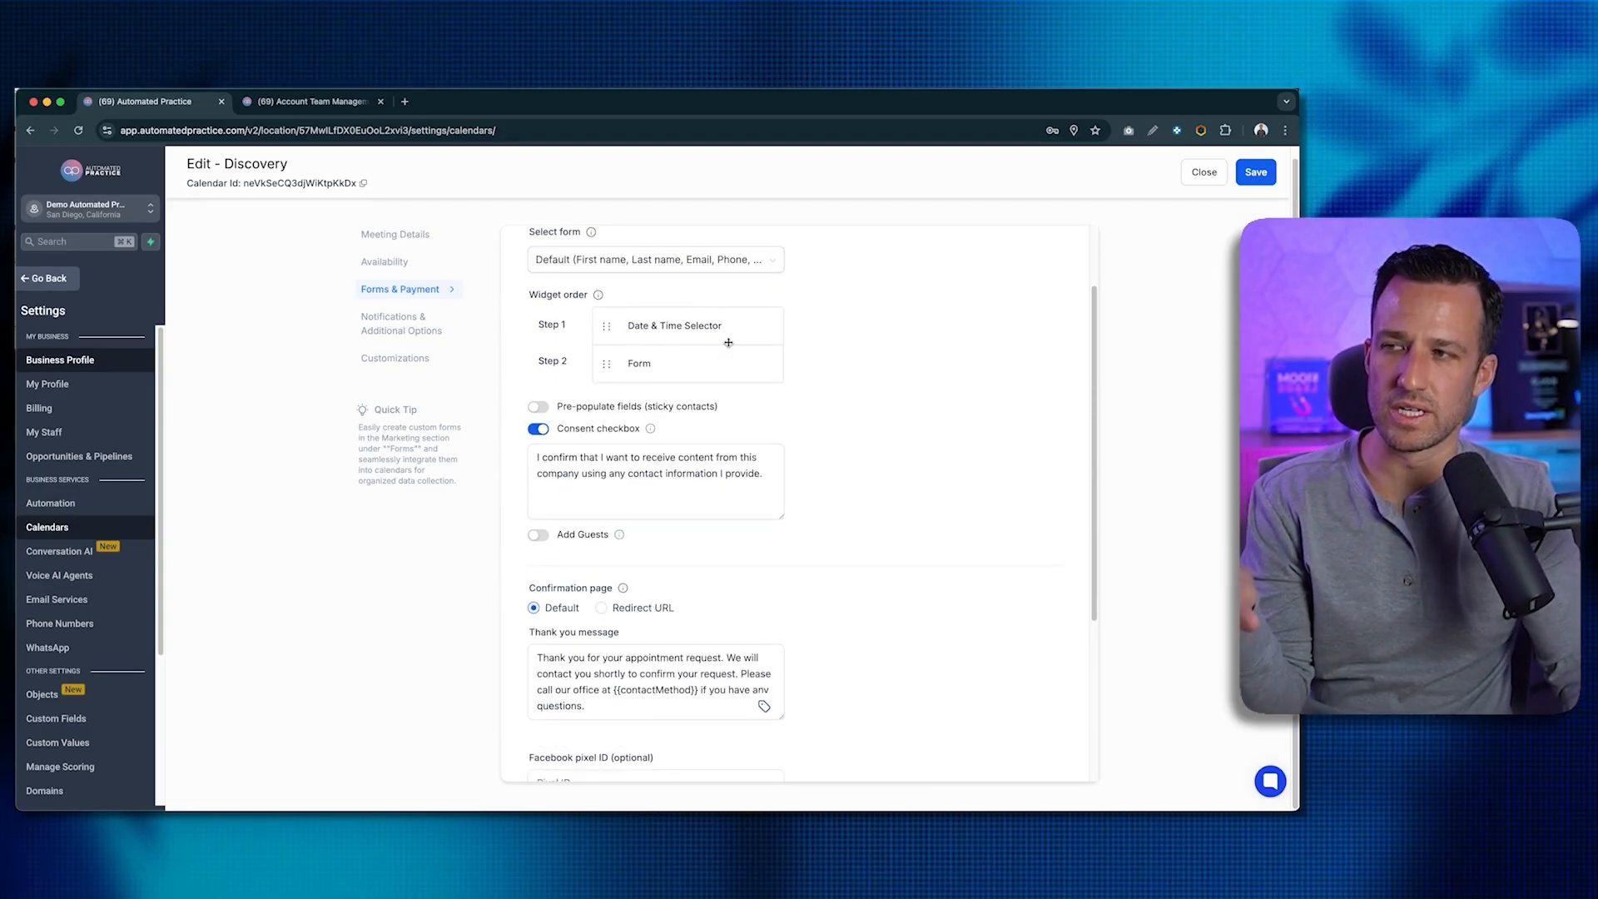
{"action": "scroll", "coordinate": [815, 351], "scroll_direction": "down", "scroll_amount": 2}
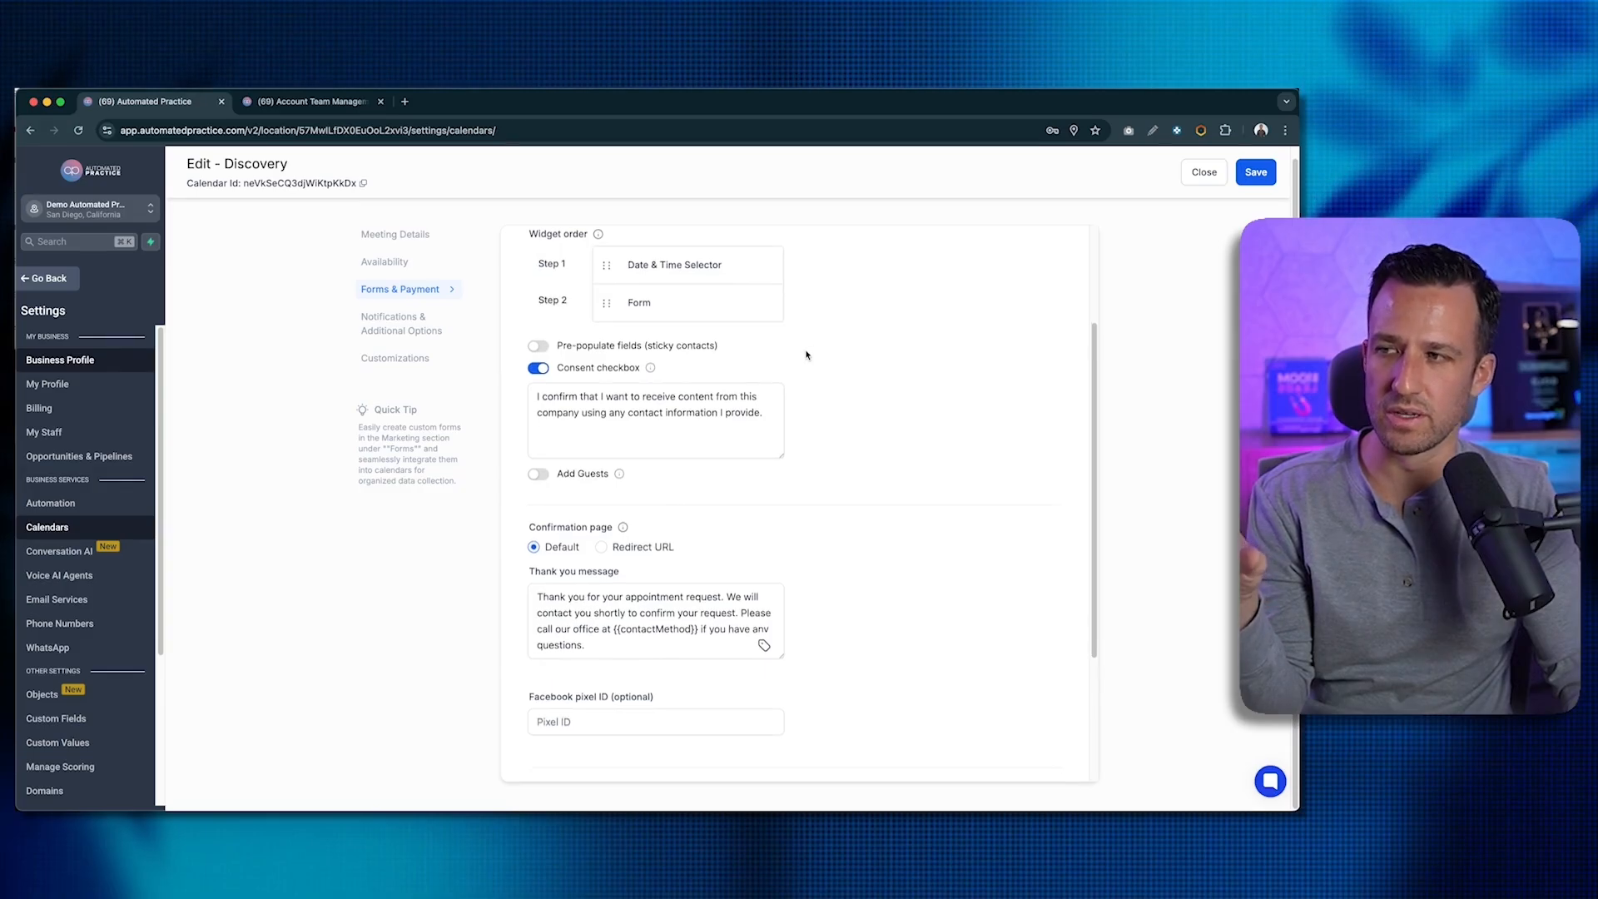
{"action": "scroll", "coordinate": [666, 334], "scroll_direction": "down", "scroll_amount": 1}
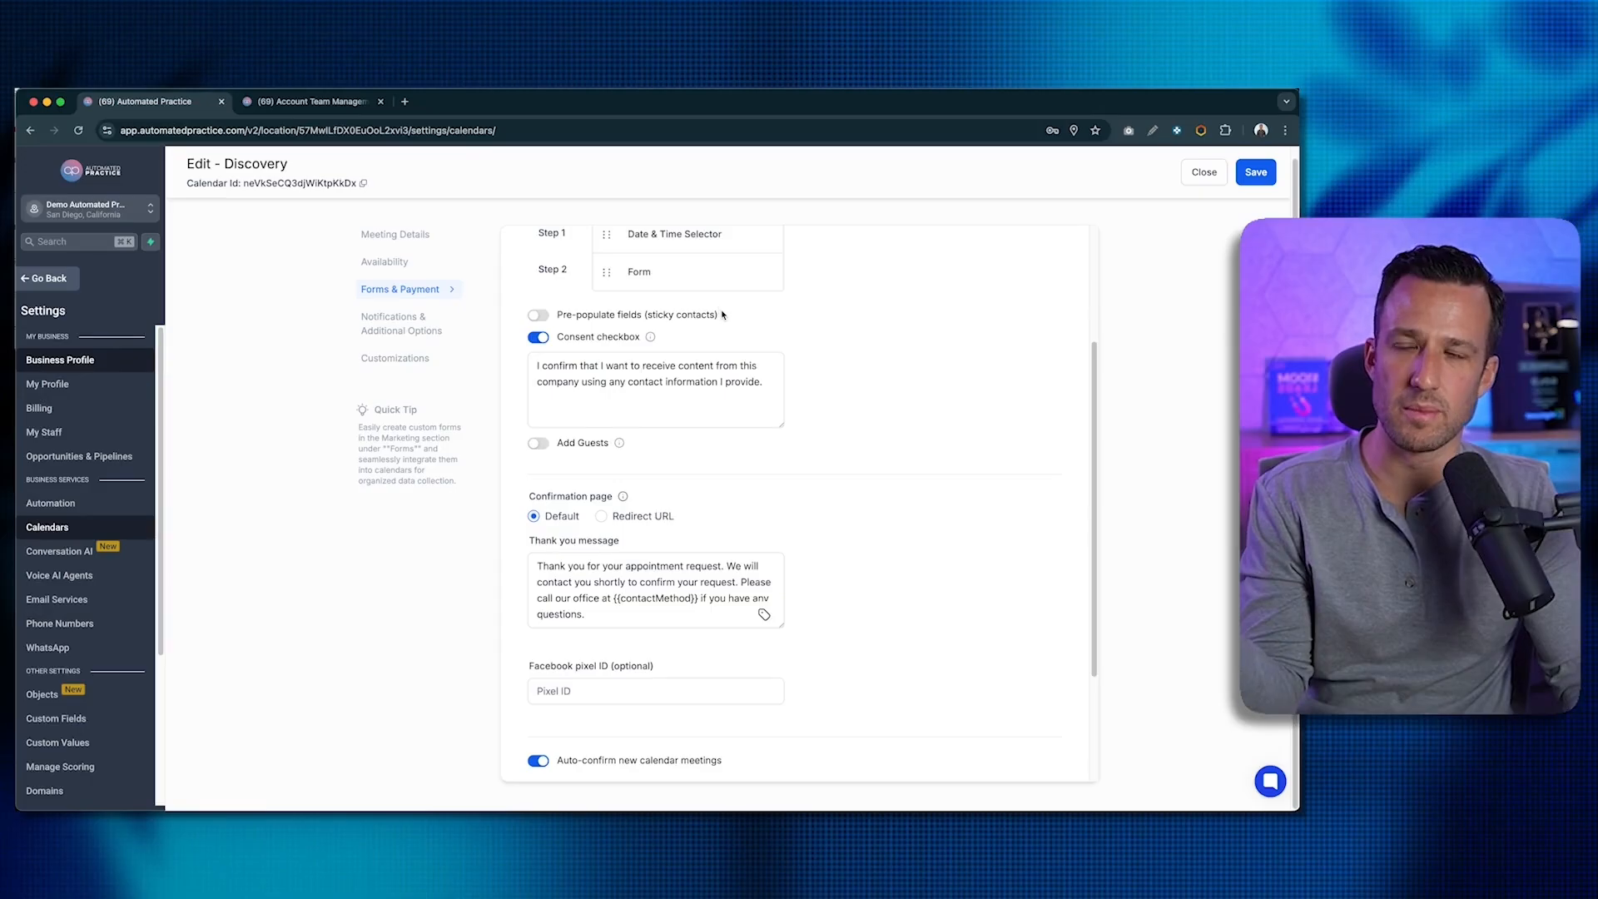
{"action": "scroll", "coordinate": [716, 308], "scroll_direction": "down", "scroll_amount": 1}
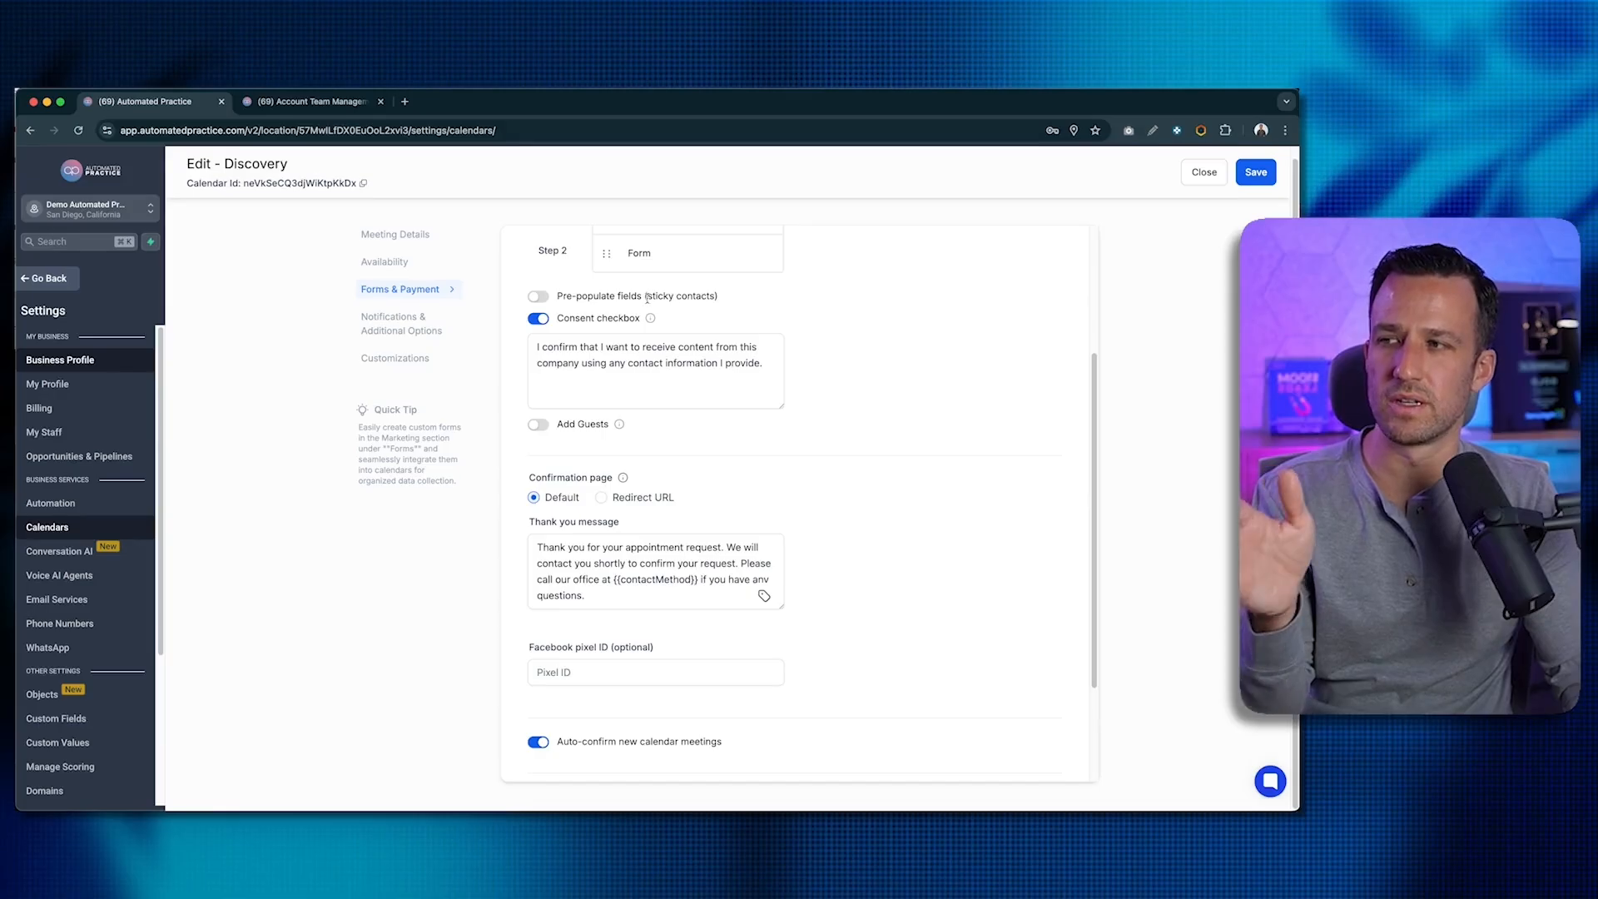
{"action": "scroll", "coordinate": [564, 298], "scroll_direction": "down", "scroll_amount": 1}
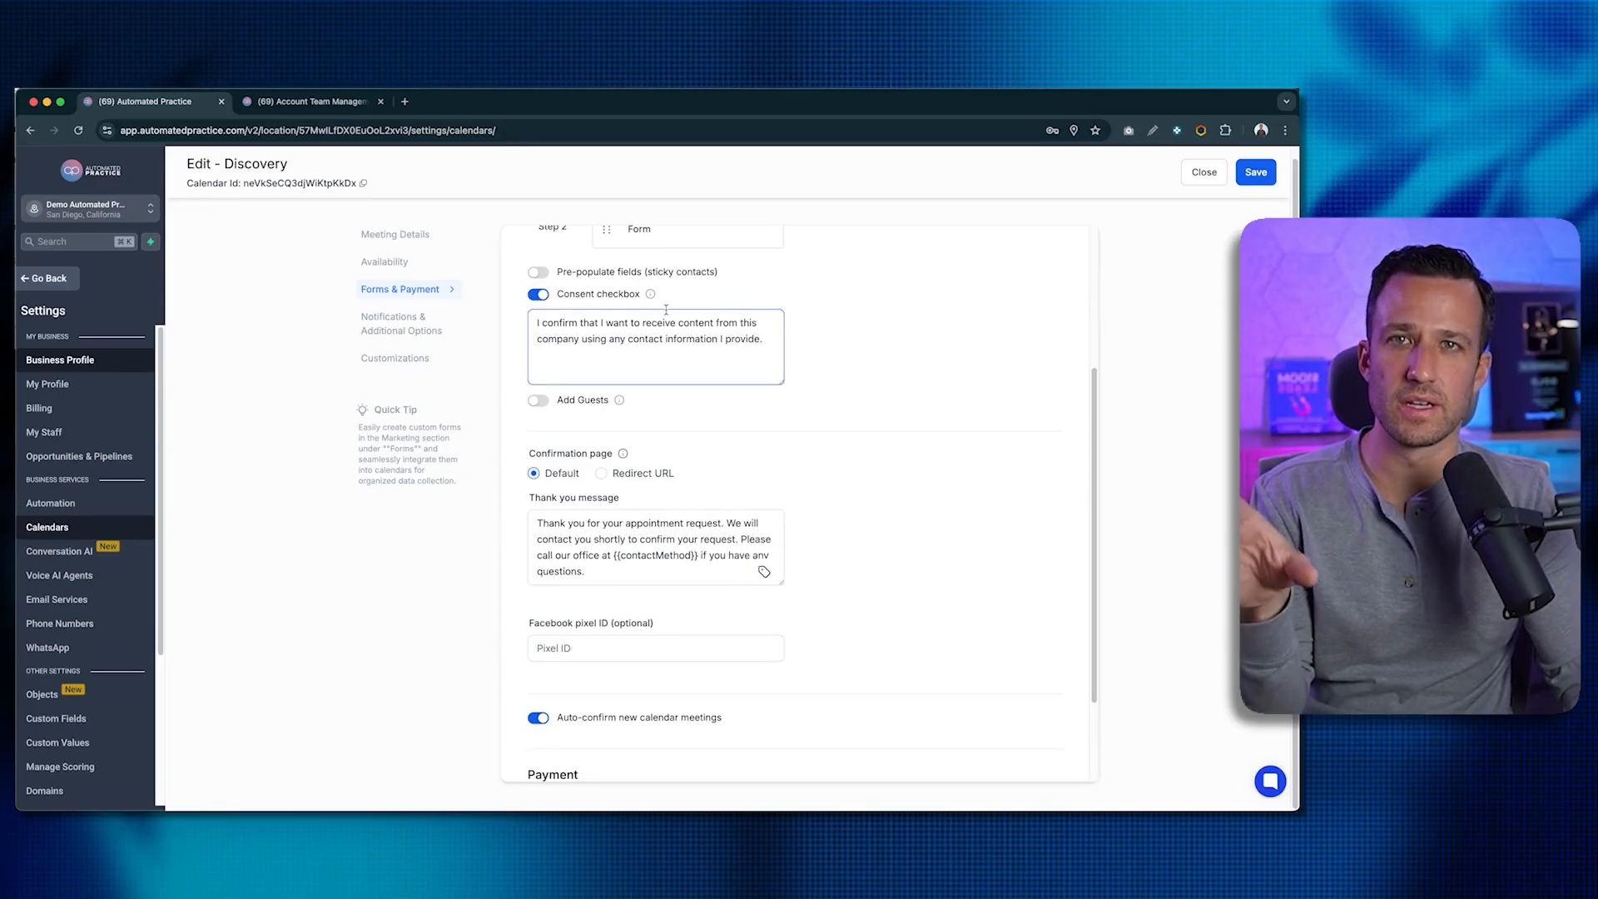
{"action": "scroll", "coordinate": [666, 302], "scroll_direction": "down", "scroll_amount": 5}
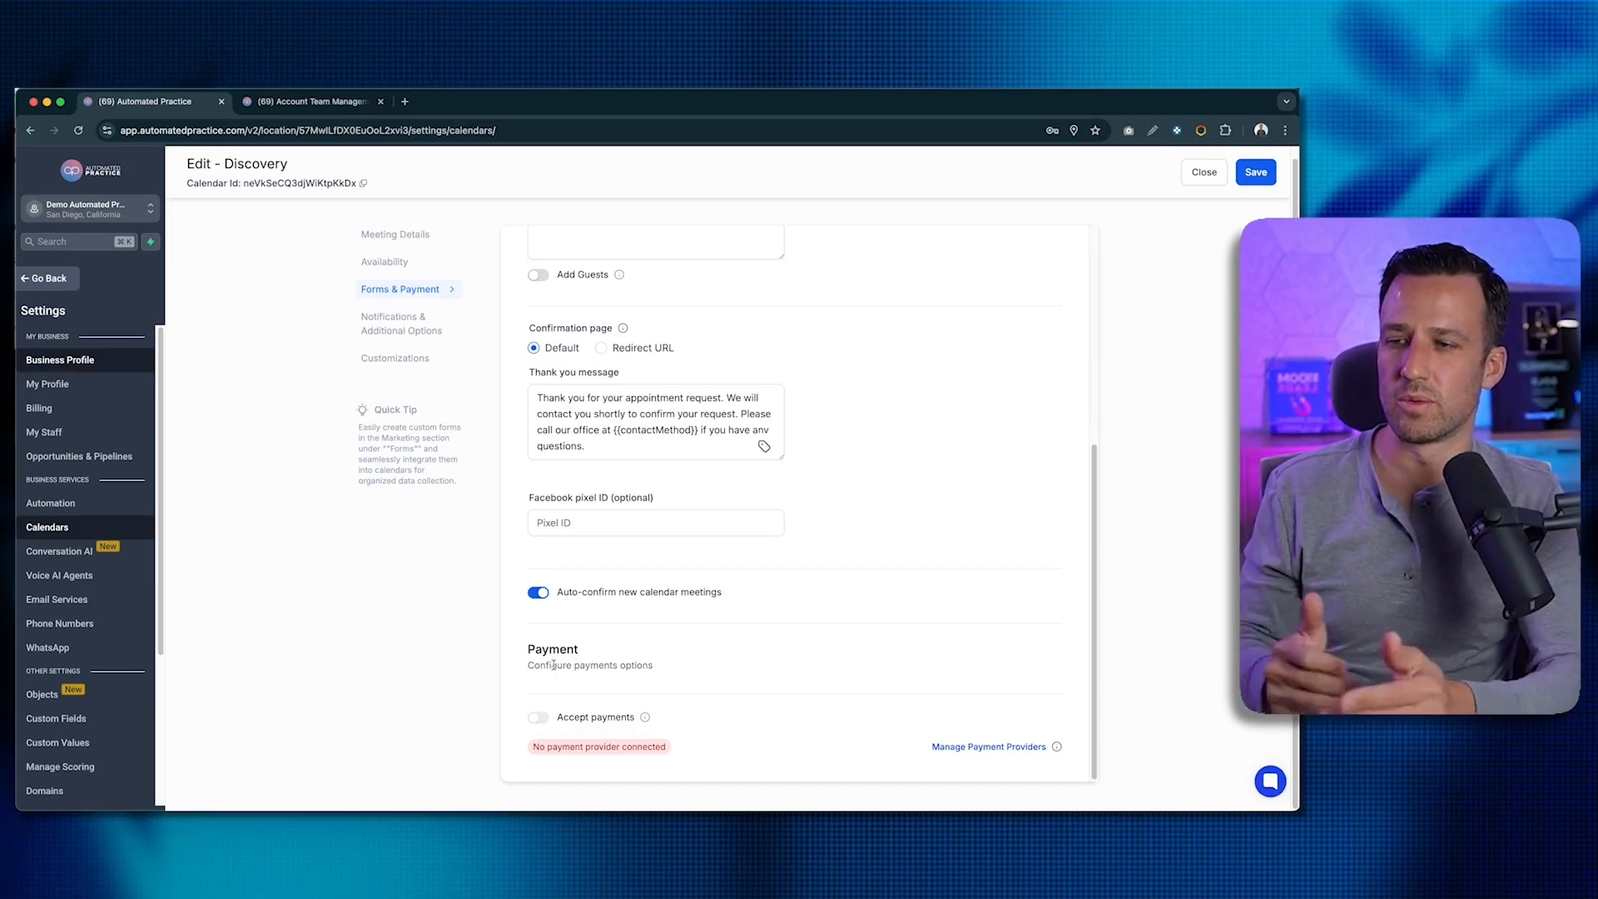
{"action": "left_click", "coordinate": [402, 324]}
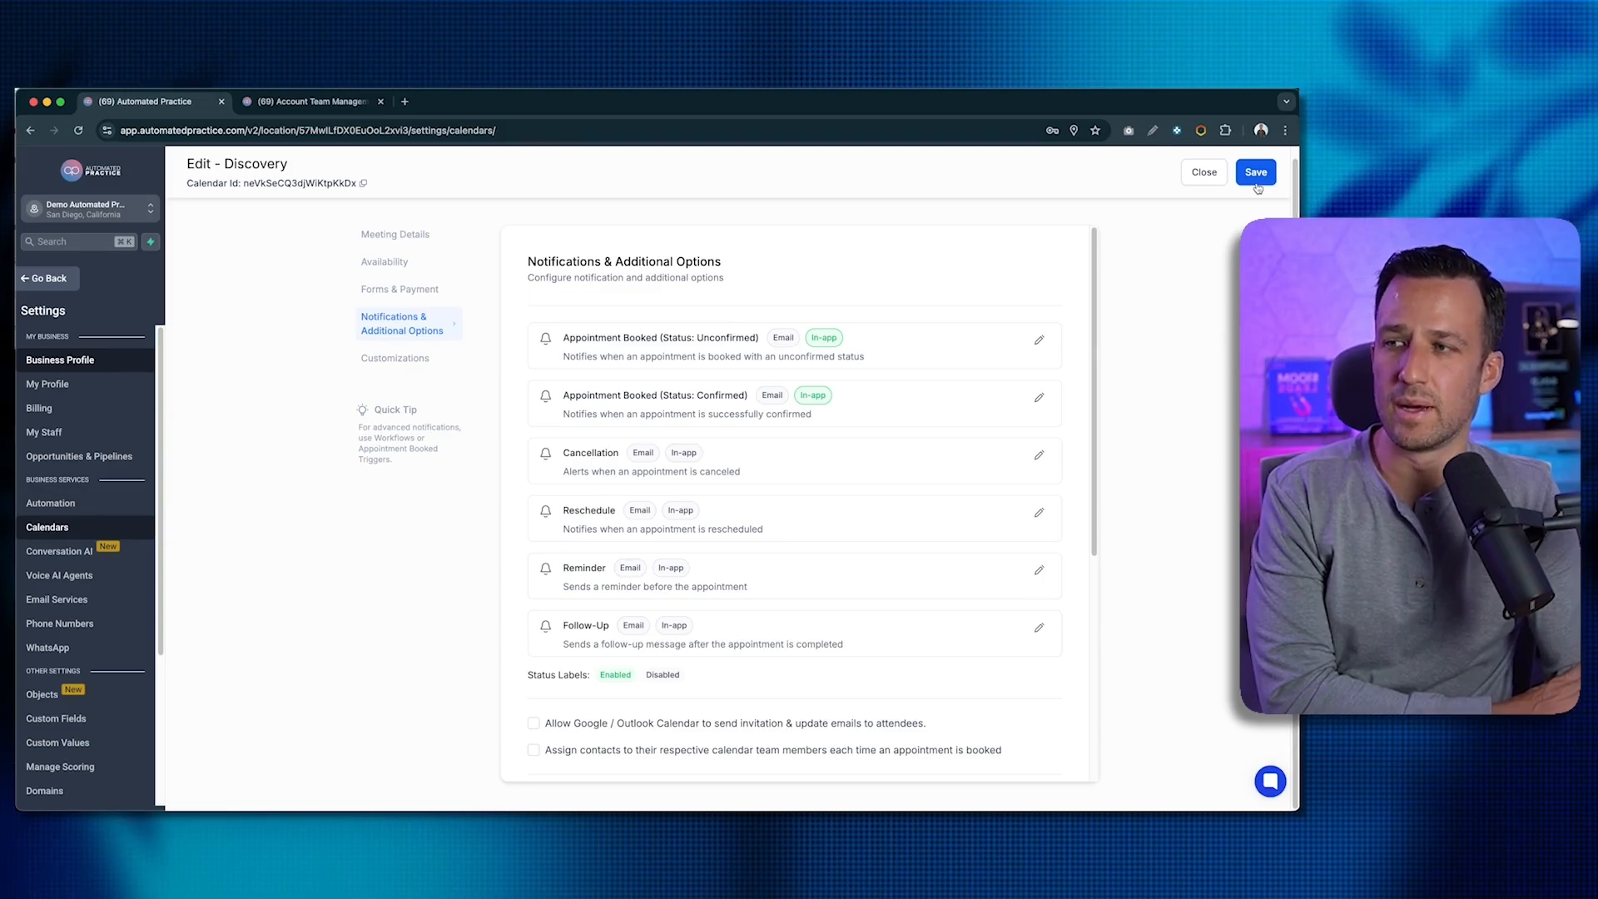
- Disable the Email toggle on the Appointment Booked (Unconfirmed) notification, keeping only in-app alerts
{"action": "left_click", "coordinate": [1039, 340]}
{"action": "left_click", "coordinate": [534, 429]}
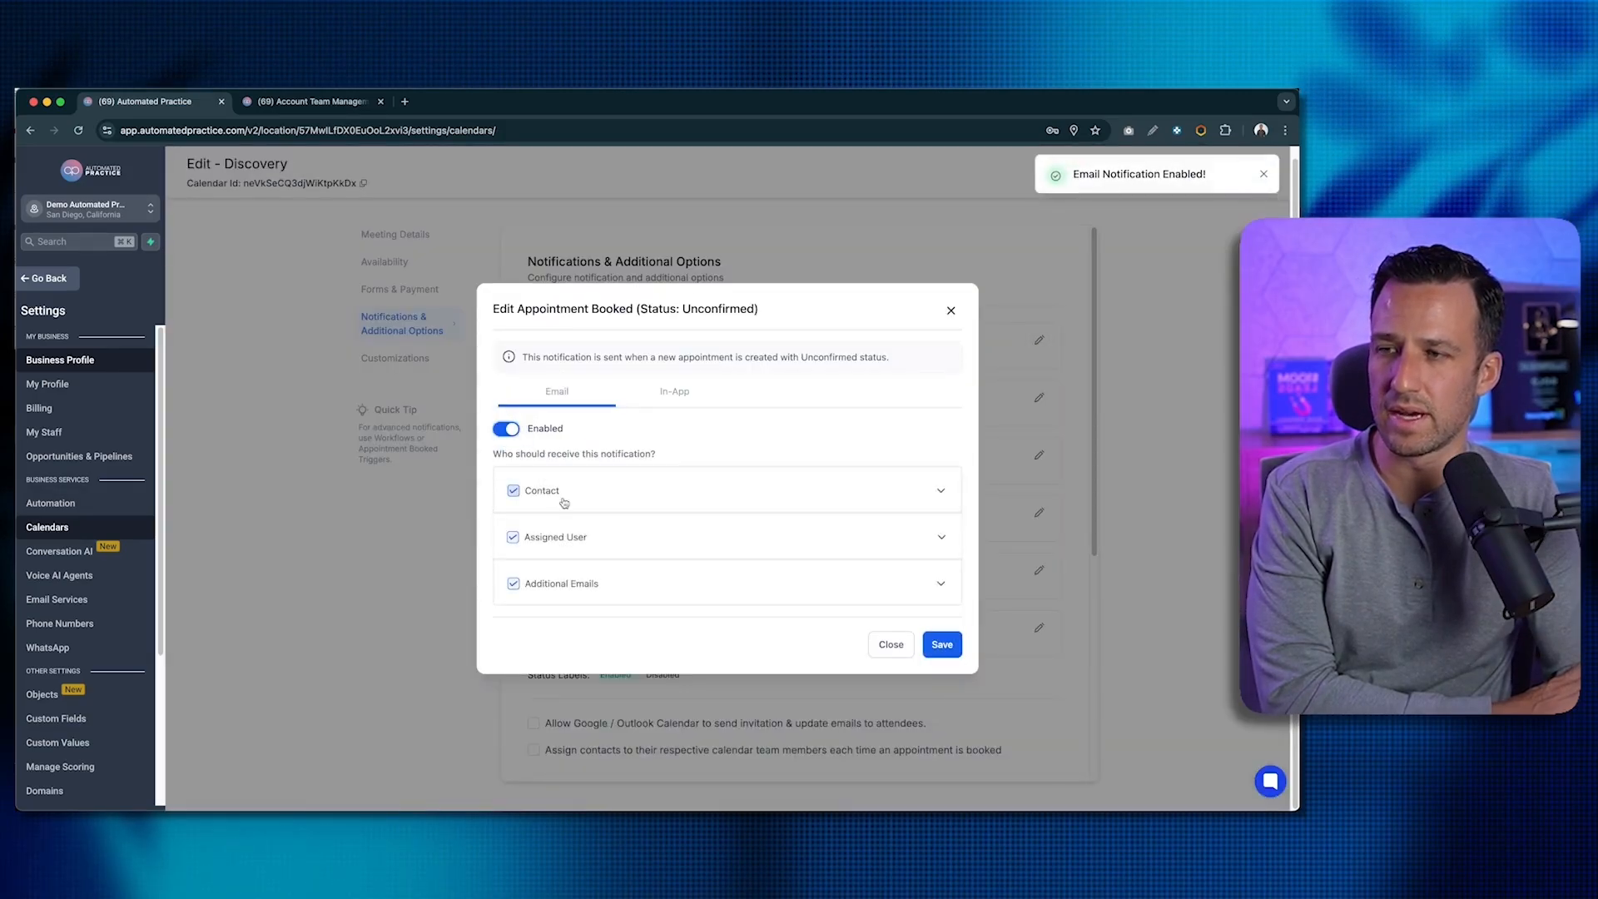
{"action": "left_click", "coordinate": [688, 490]}
{"action": "left_click", "coordinate": [657, 354]}
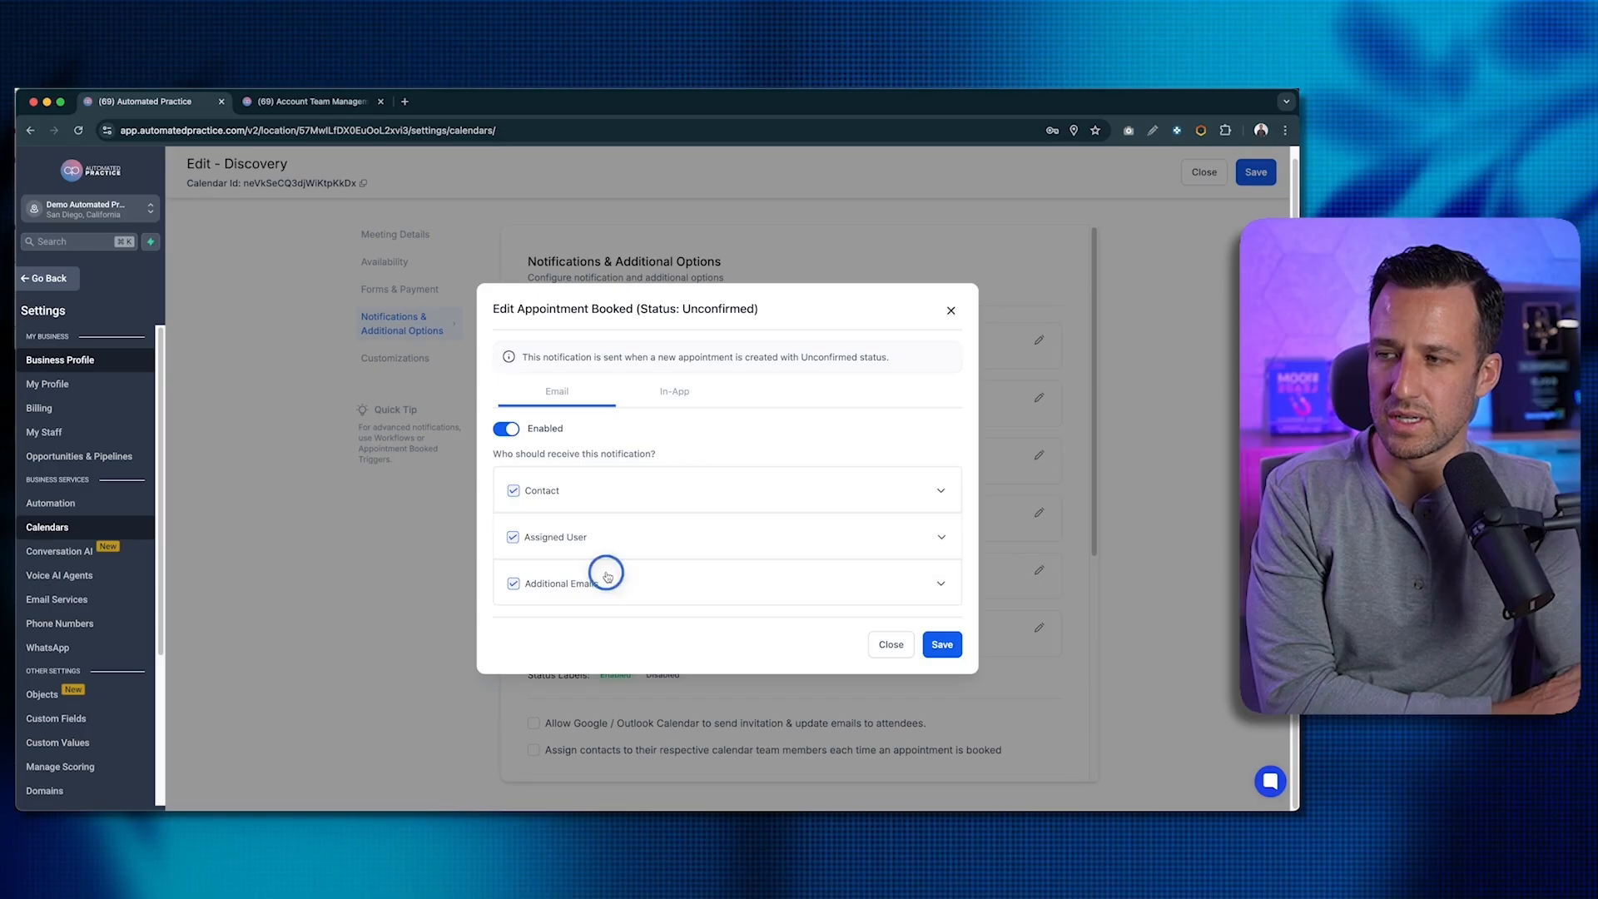
{"action": "left_click", "coordinate": [935, 585]}
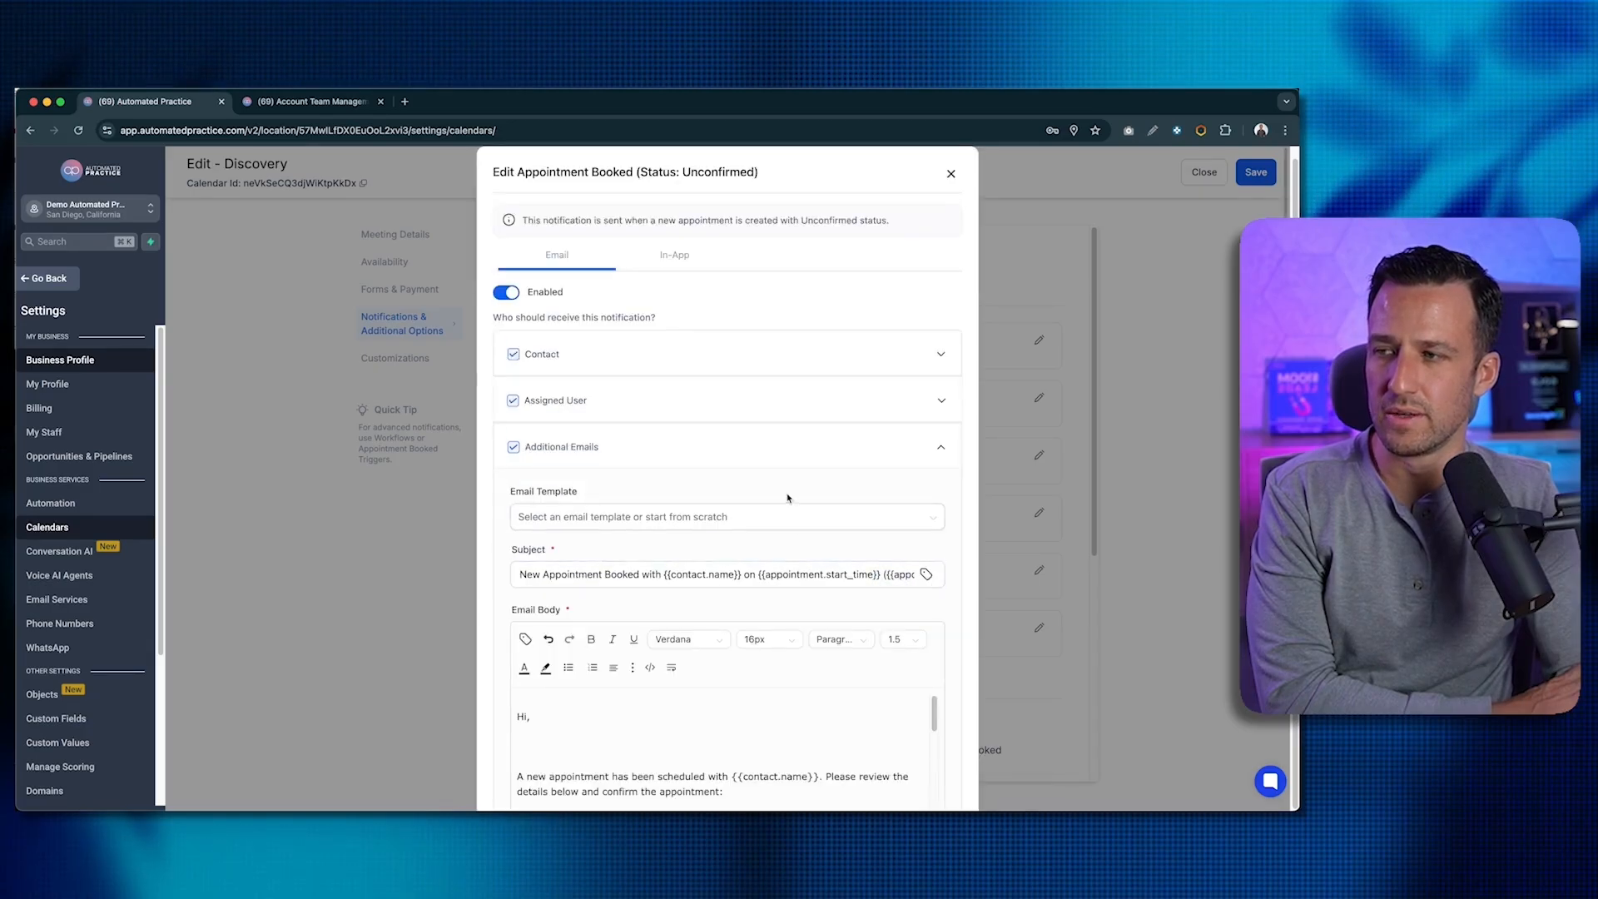
{"action": "scroll", "coordinate": [824, 476], "scroll_direction": "down", "scroll_amount": 5}
{"action": "scroll", "coordinate": [824, 476], "scroll_direction": "down", "scroll_amount": 1}
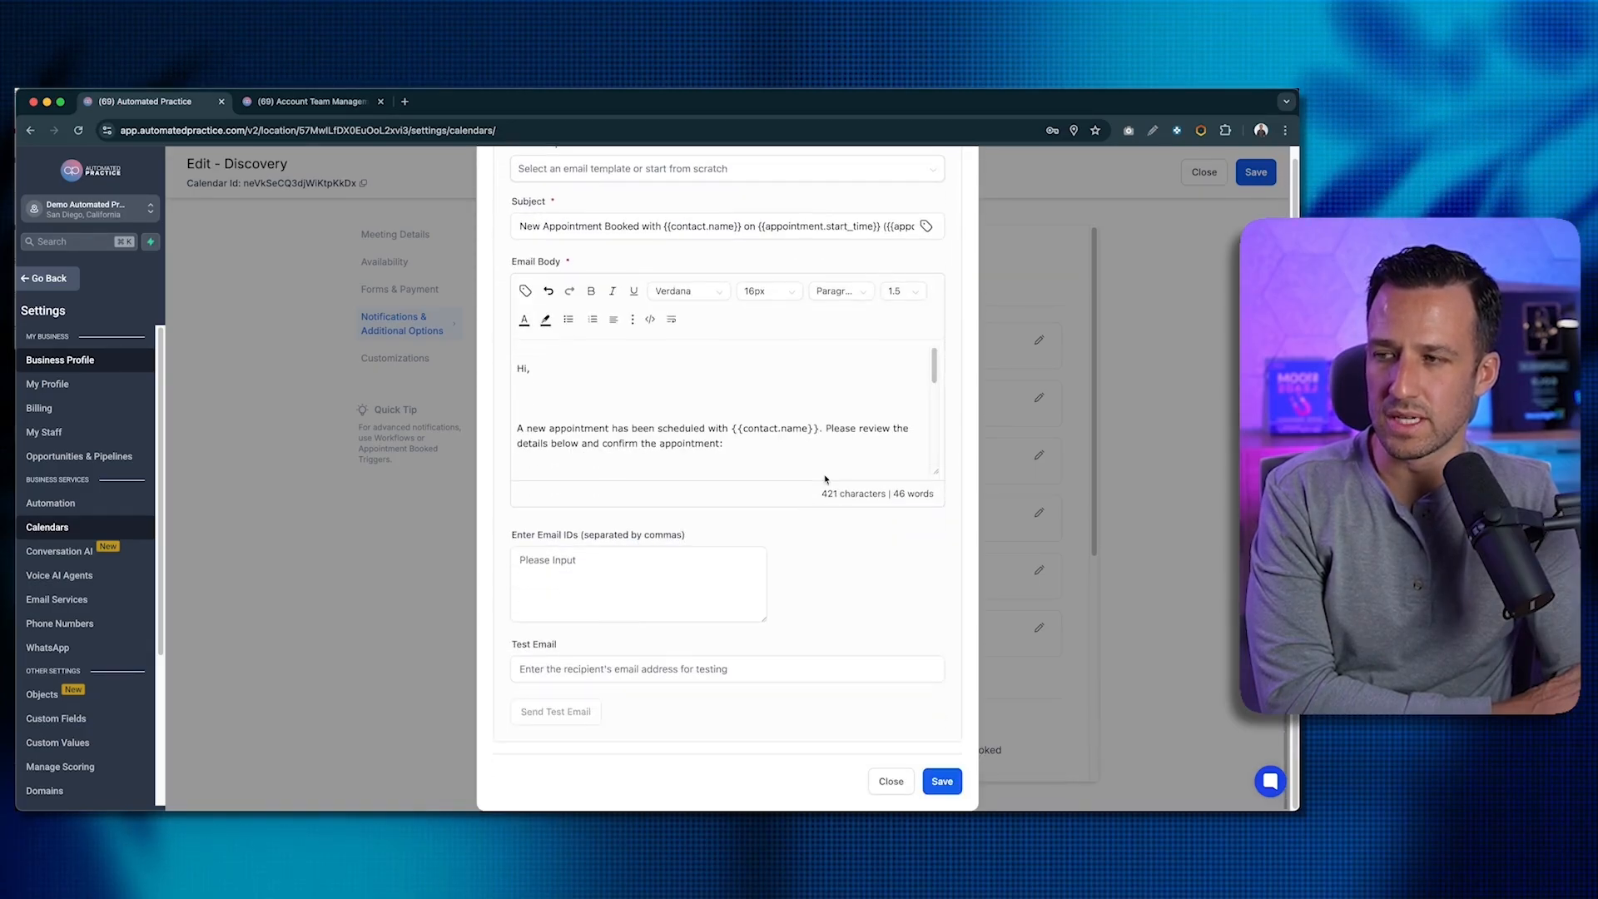
{"action": "scroll", "coordinate": [824, 475], "scroll_direction": "up", "scroll_amount": 1}
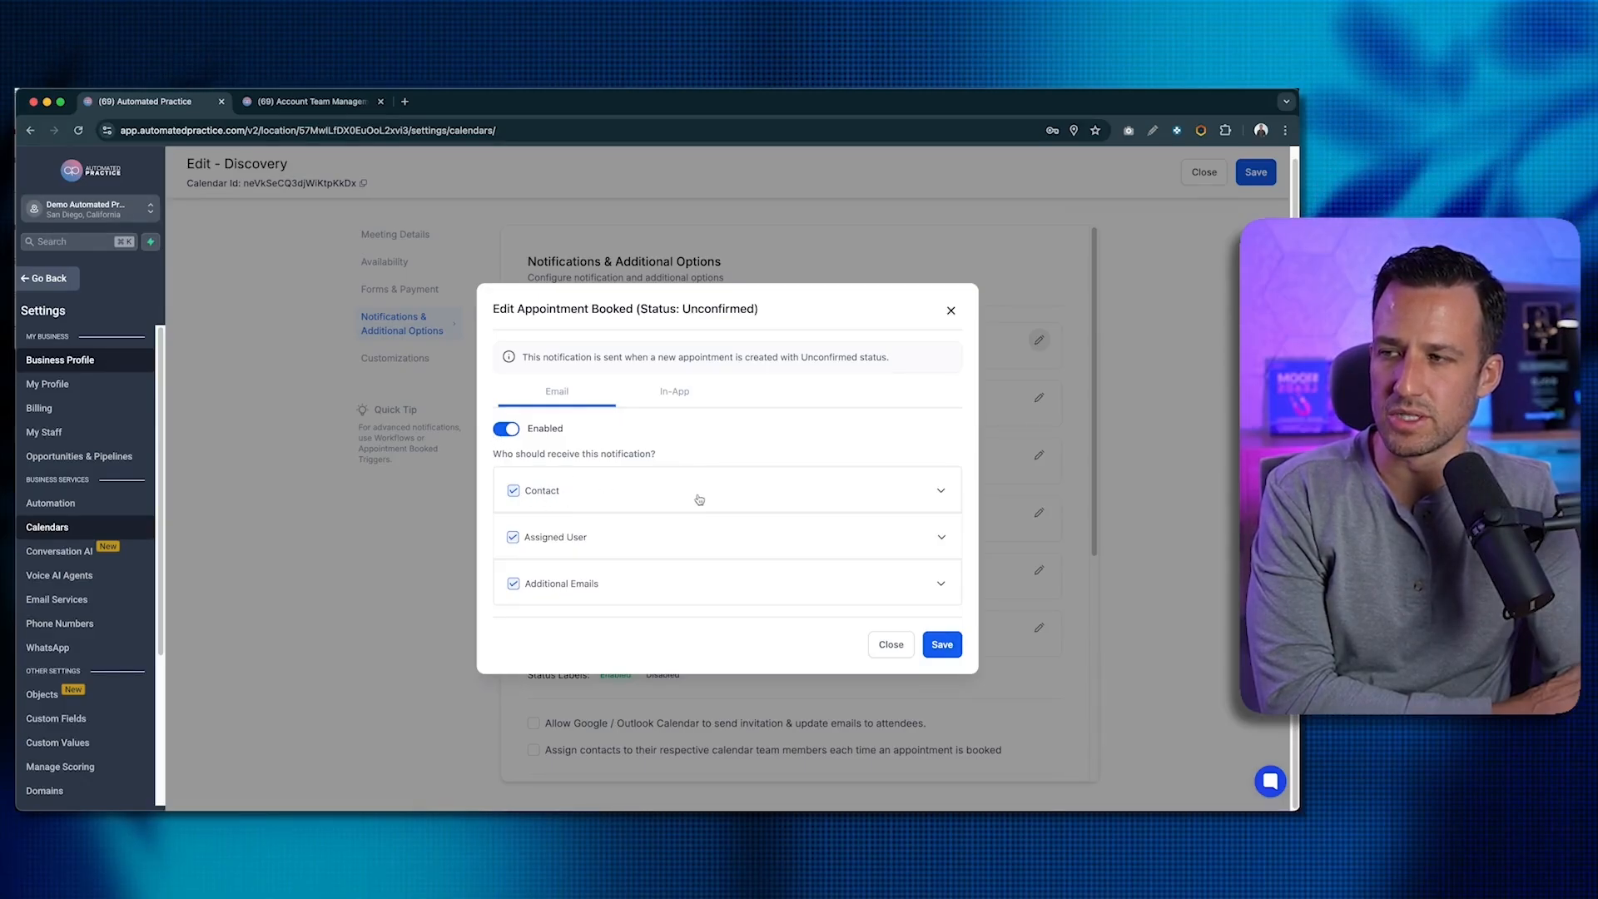
{"action": "left_click", "coordinate": [506, 429]}
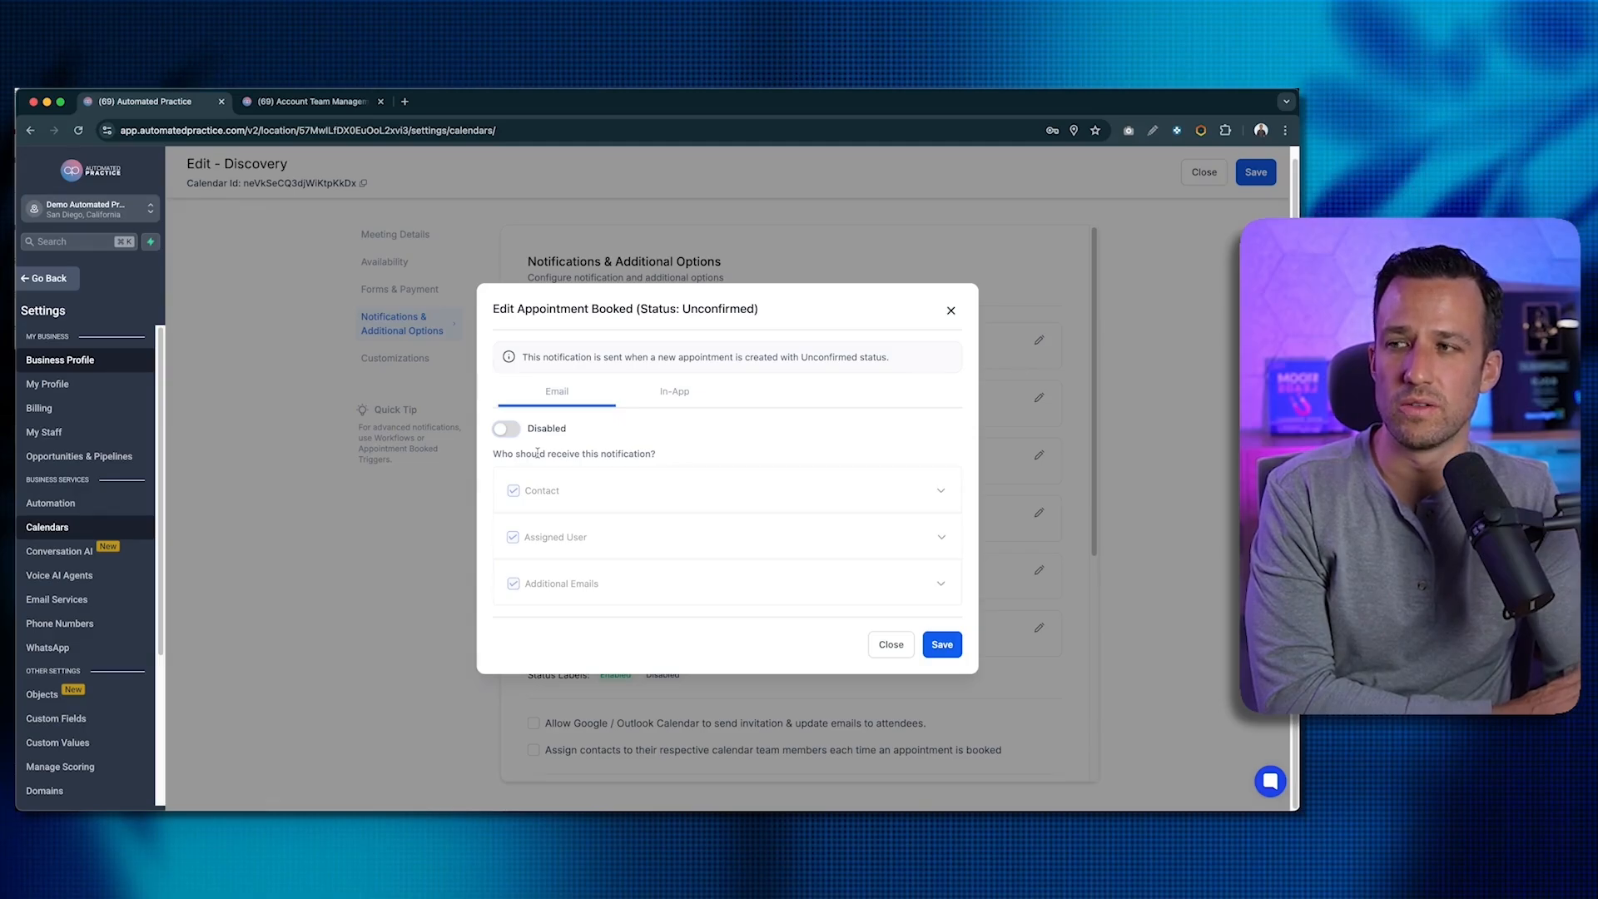
{"action": "left_click", "coordinate": [950, 311]}
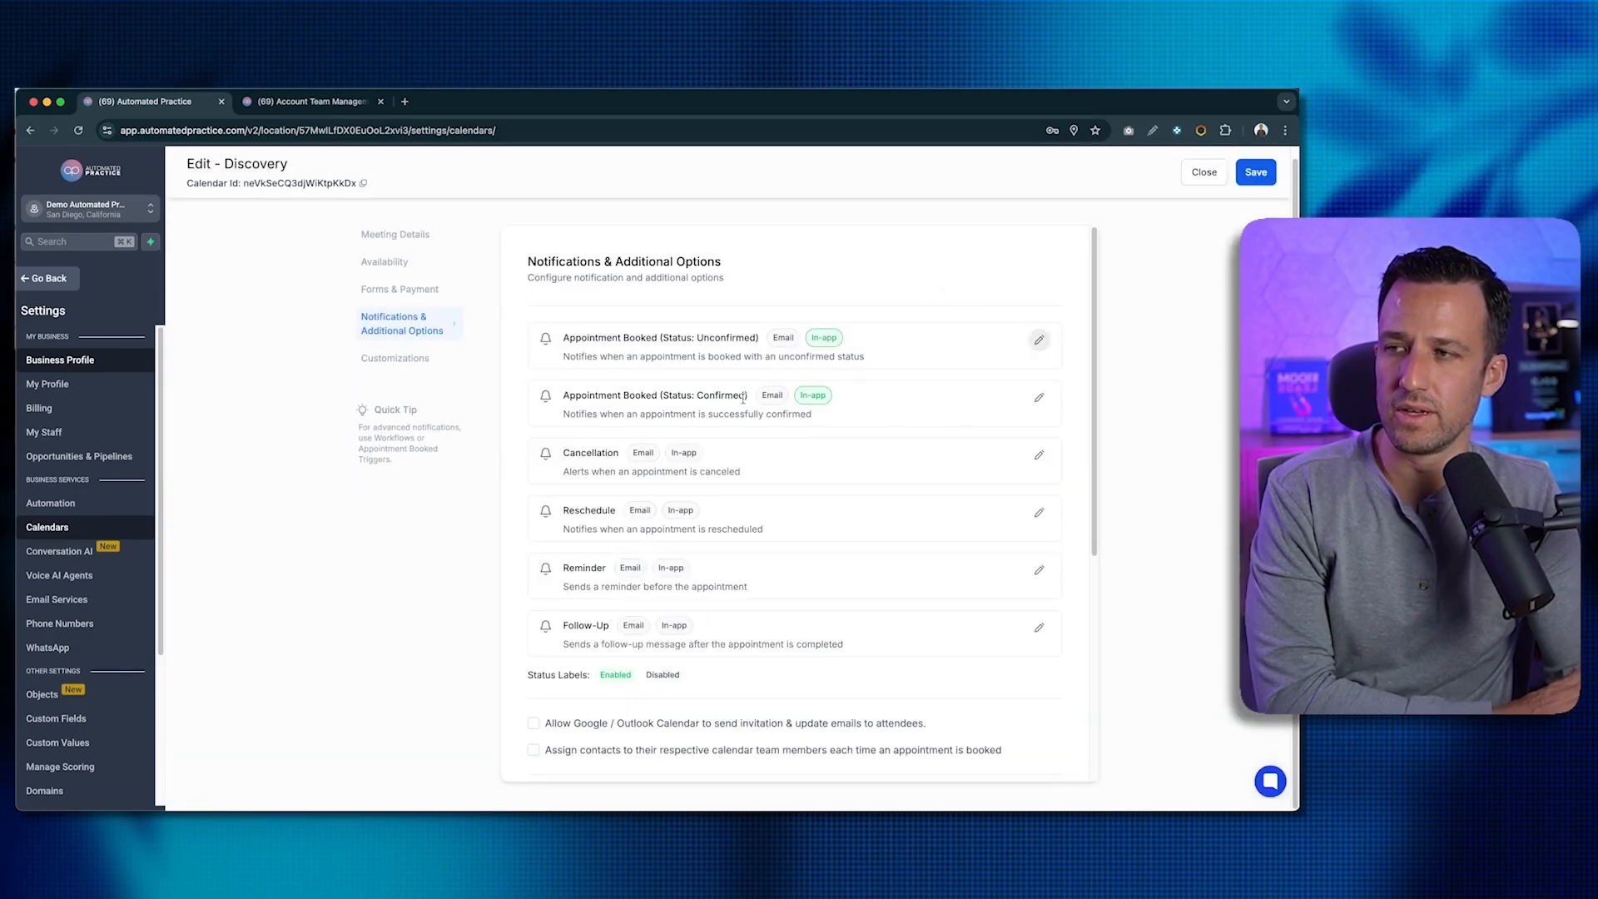
- Enable in-app notifications for the Cancellation and Reschedule alerts
{"action": "scroll", "coordinate": [591, 456], "scroll_direction": "down", "scroll_amount": 1}
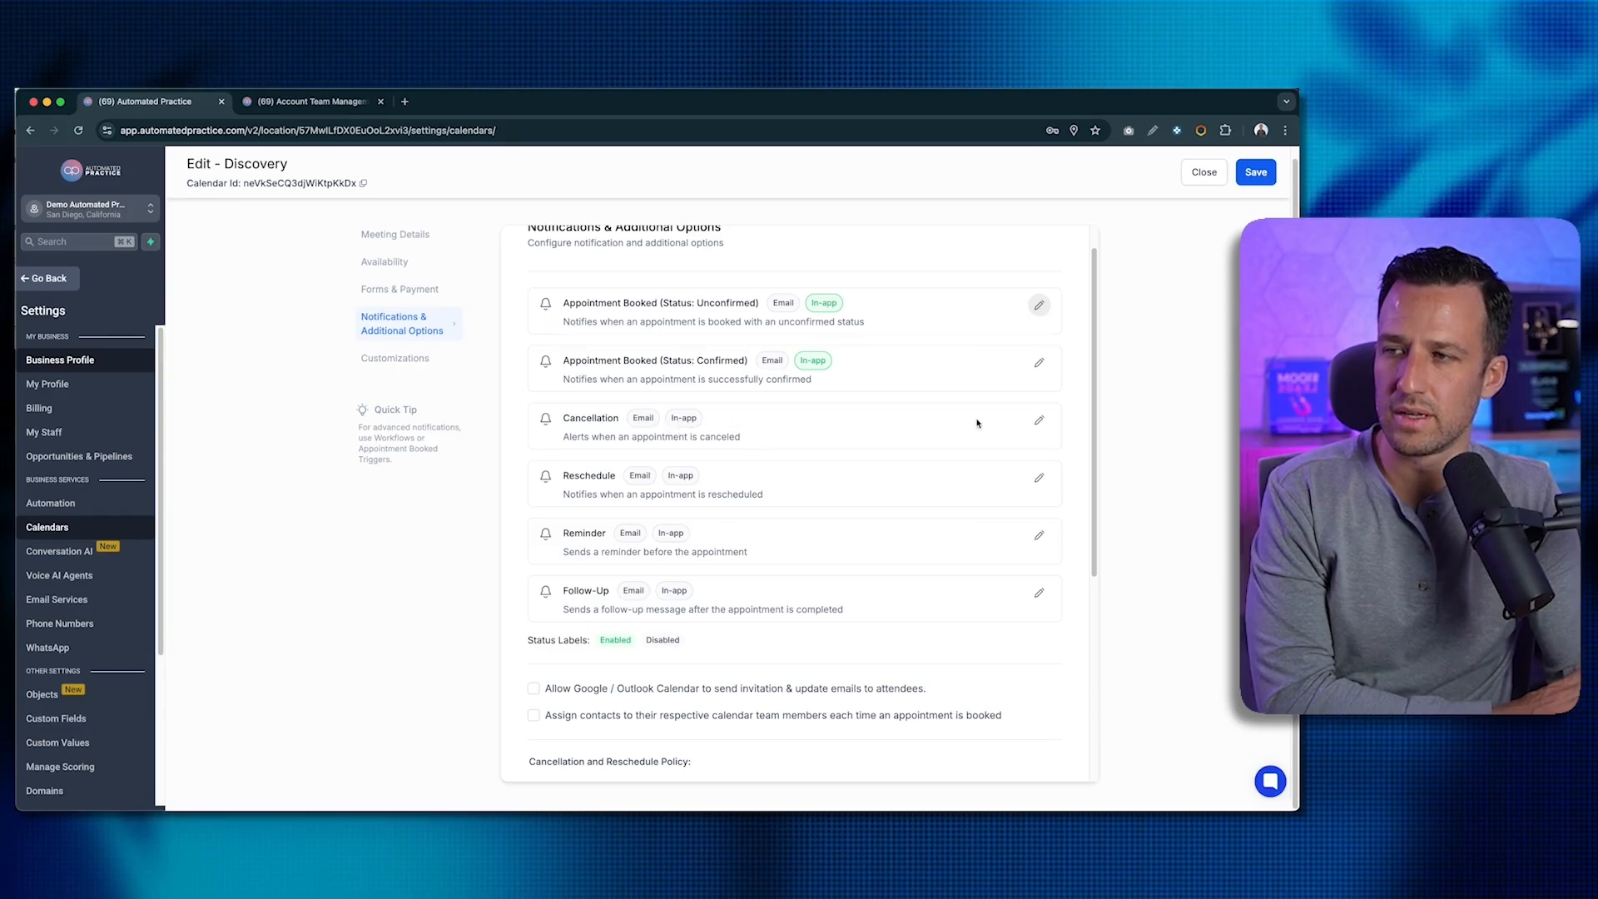
{"action": "left_click", "coordinate": [1039, 420]}
{"action": "left_click", "coordinate": [674, 415]}
{"action": "left_click", "coordinate": [517, 456]}
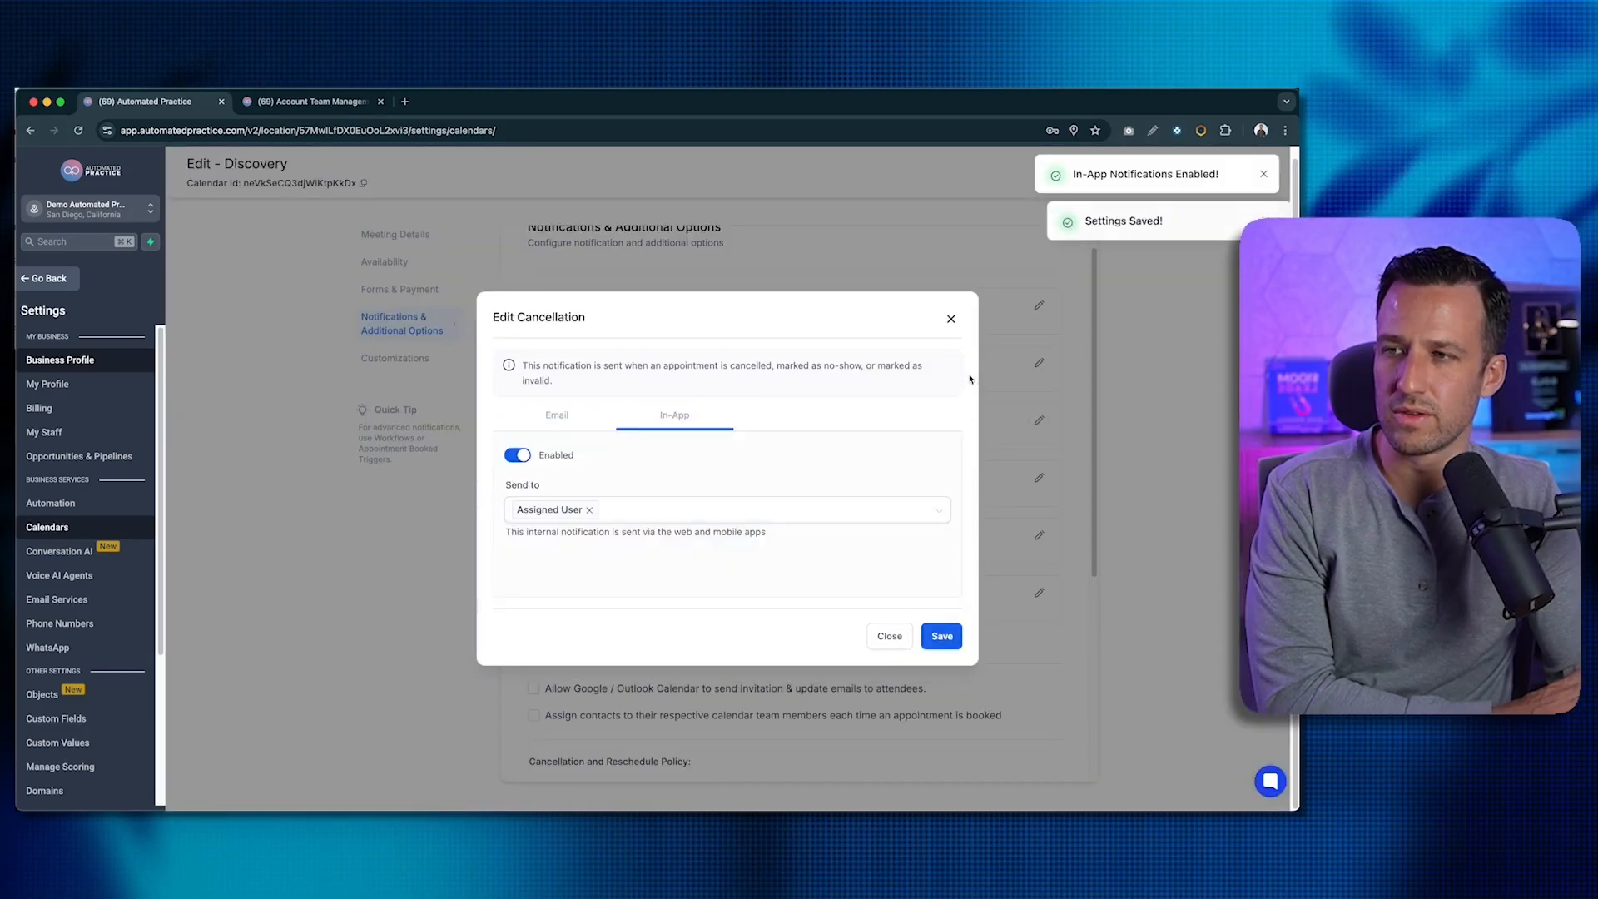
{"action": "left_click", "coordinate": [951, 319]}
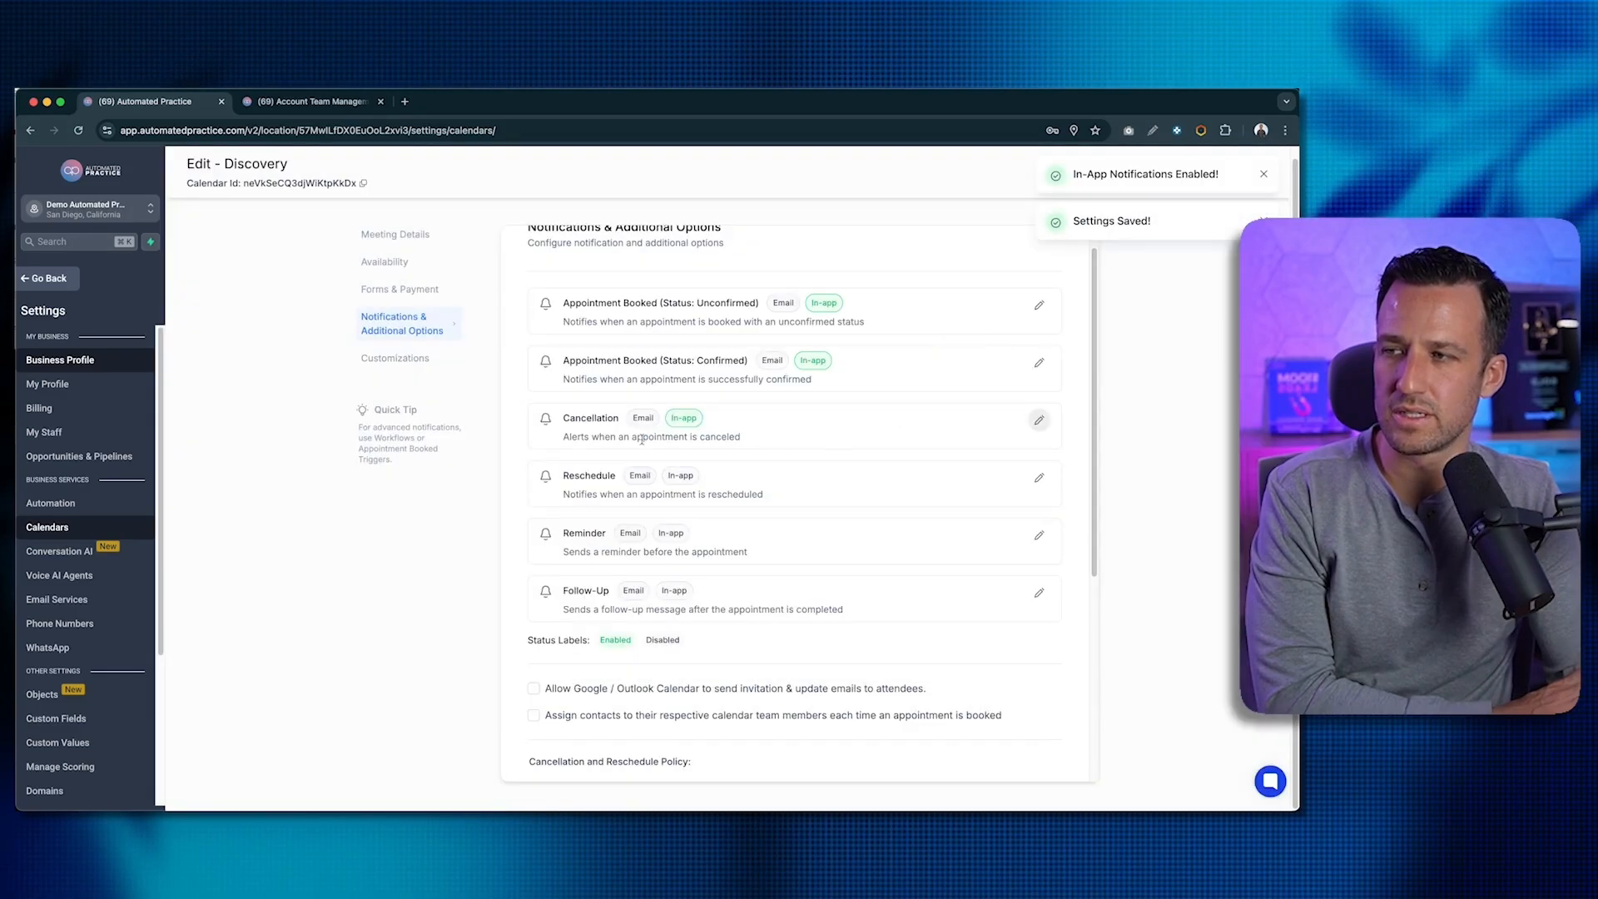
{"action": "left_click", "coordinate": [1038, 478]}
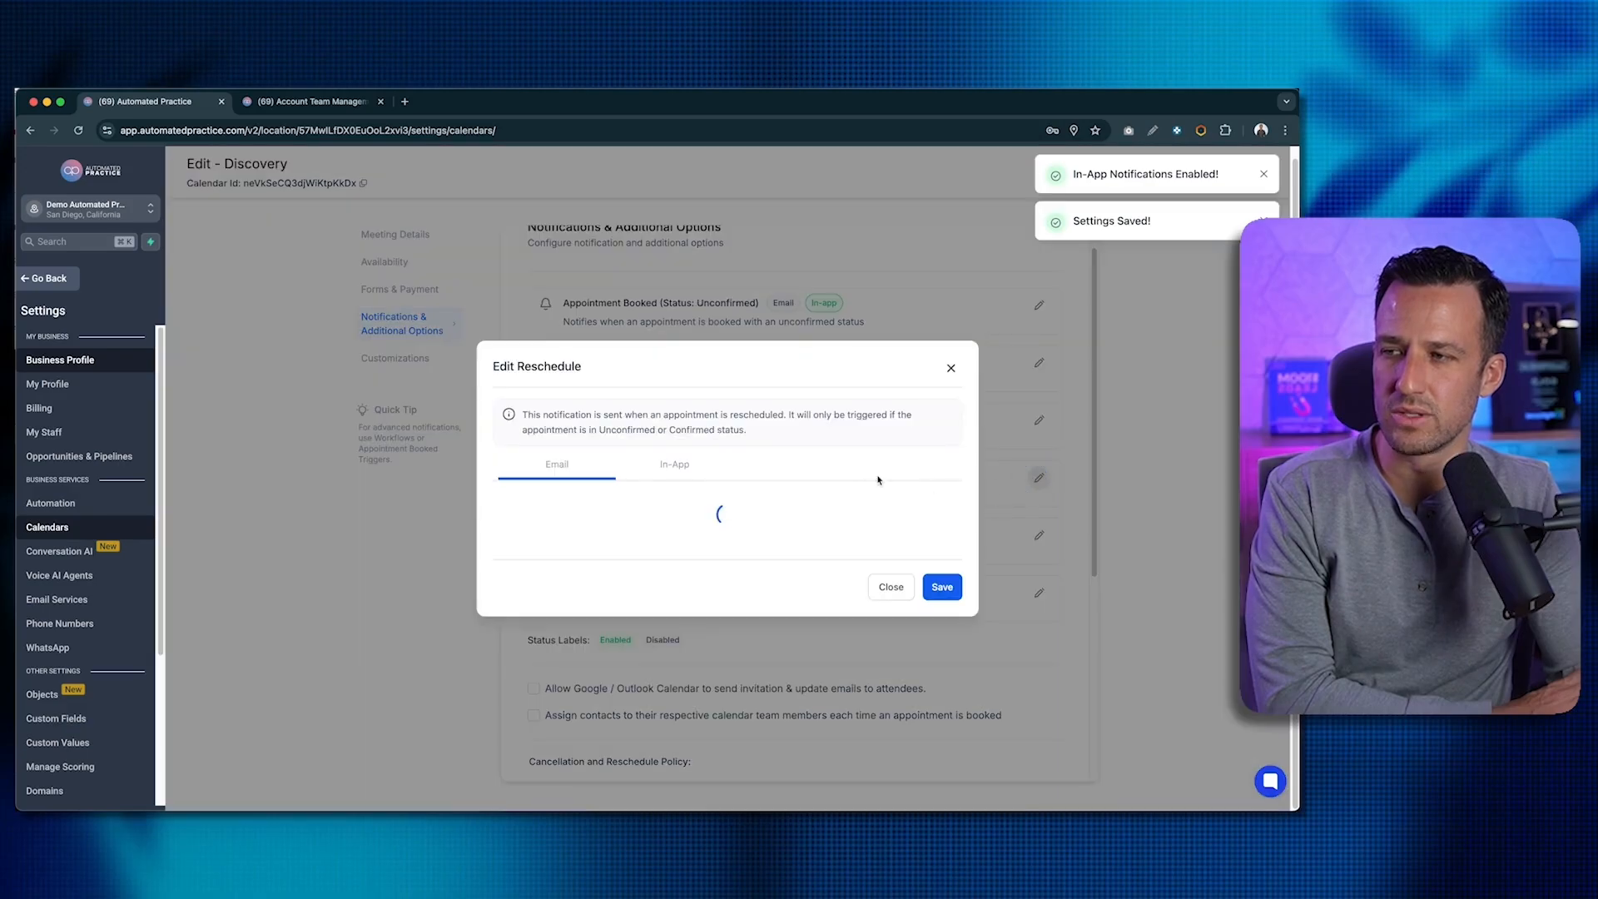
{"action": "left_click", "coordinate": [695, 467]}
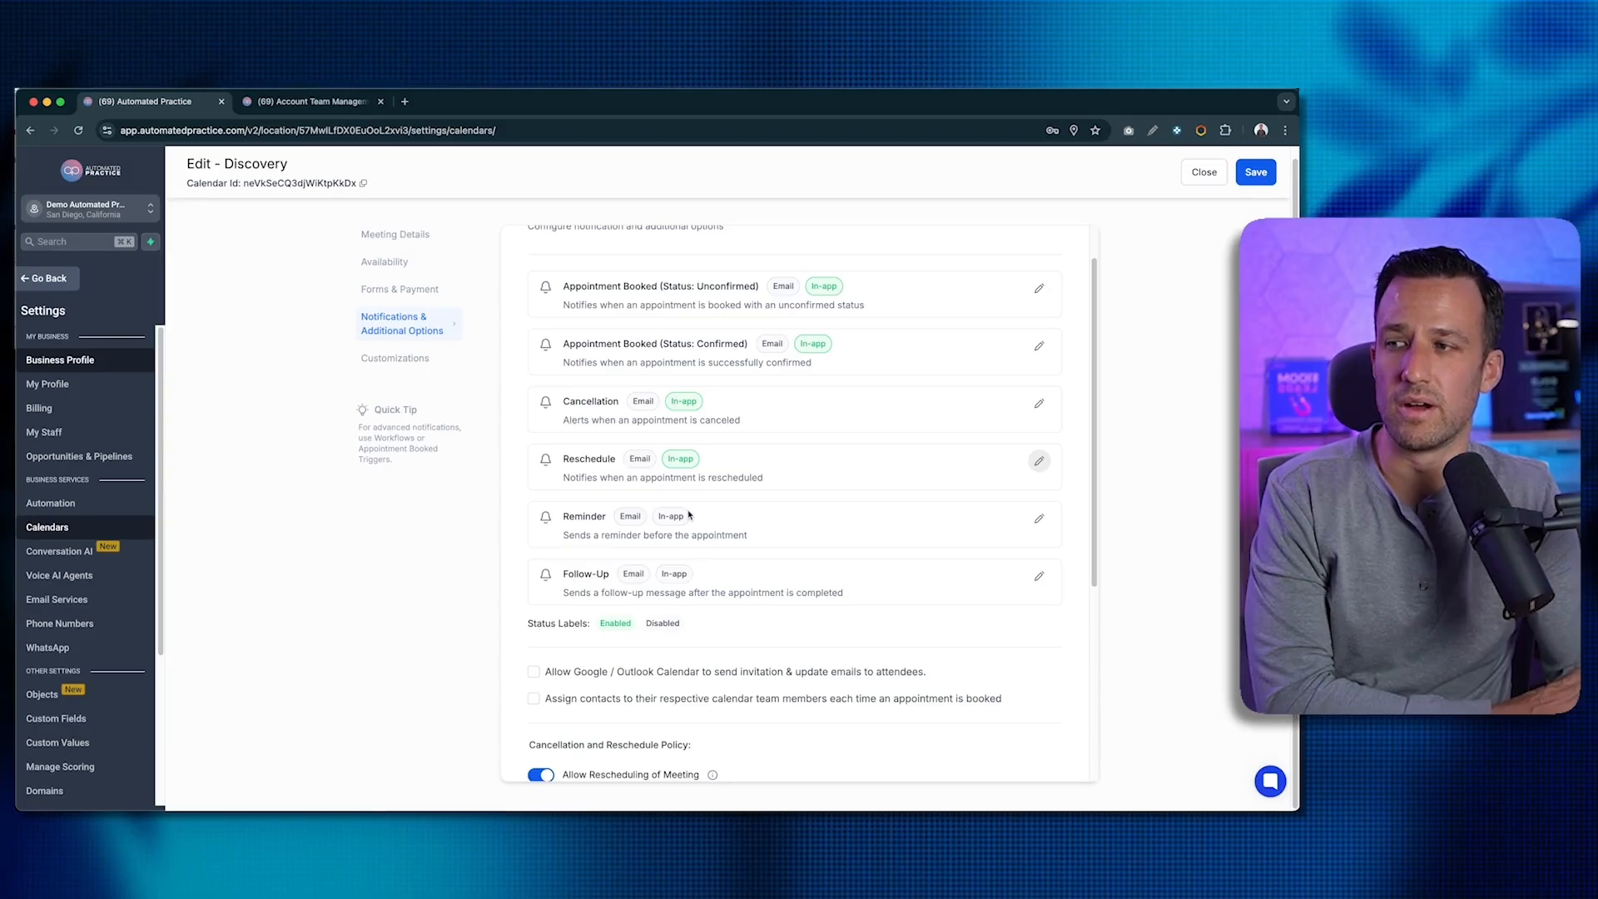
- Allow Google/Outlook Calendar invitation emails and review the reschedule and cancel links in the notes
{"action": "scroll", "coordinate": [689, 516], "scroll_direction": "down", "scroll_amount": 4}
{"action": "left_click", "coordinate": [641, 355]}
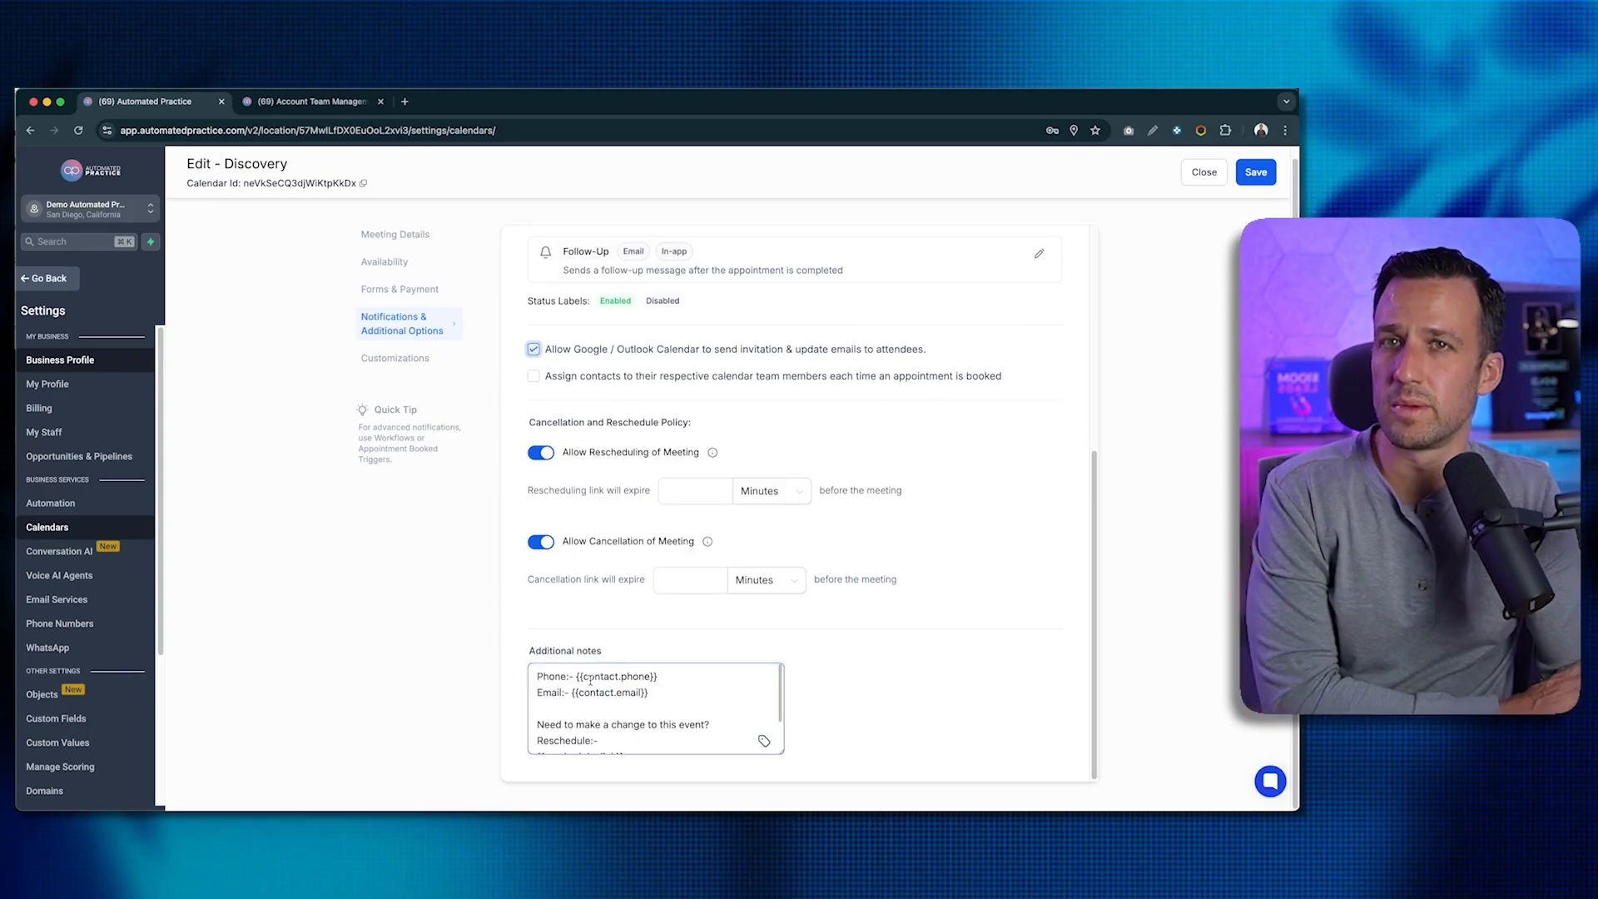
{"action": "scroll", "coordinate": [591, 680], "scroll_direction": "down", "scroll_amount": 2}
{"action": "scroll", "coordinate": [590, 680], "scroll_direction": "down", "scroll_amount": 1}
{"action": "left_click_drag", "start_coordinate": [627, 694], "coordinate": [539, 694]}
{"action": "left_click", "coordinate": [671, 735]}
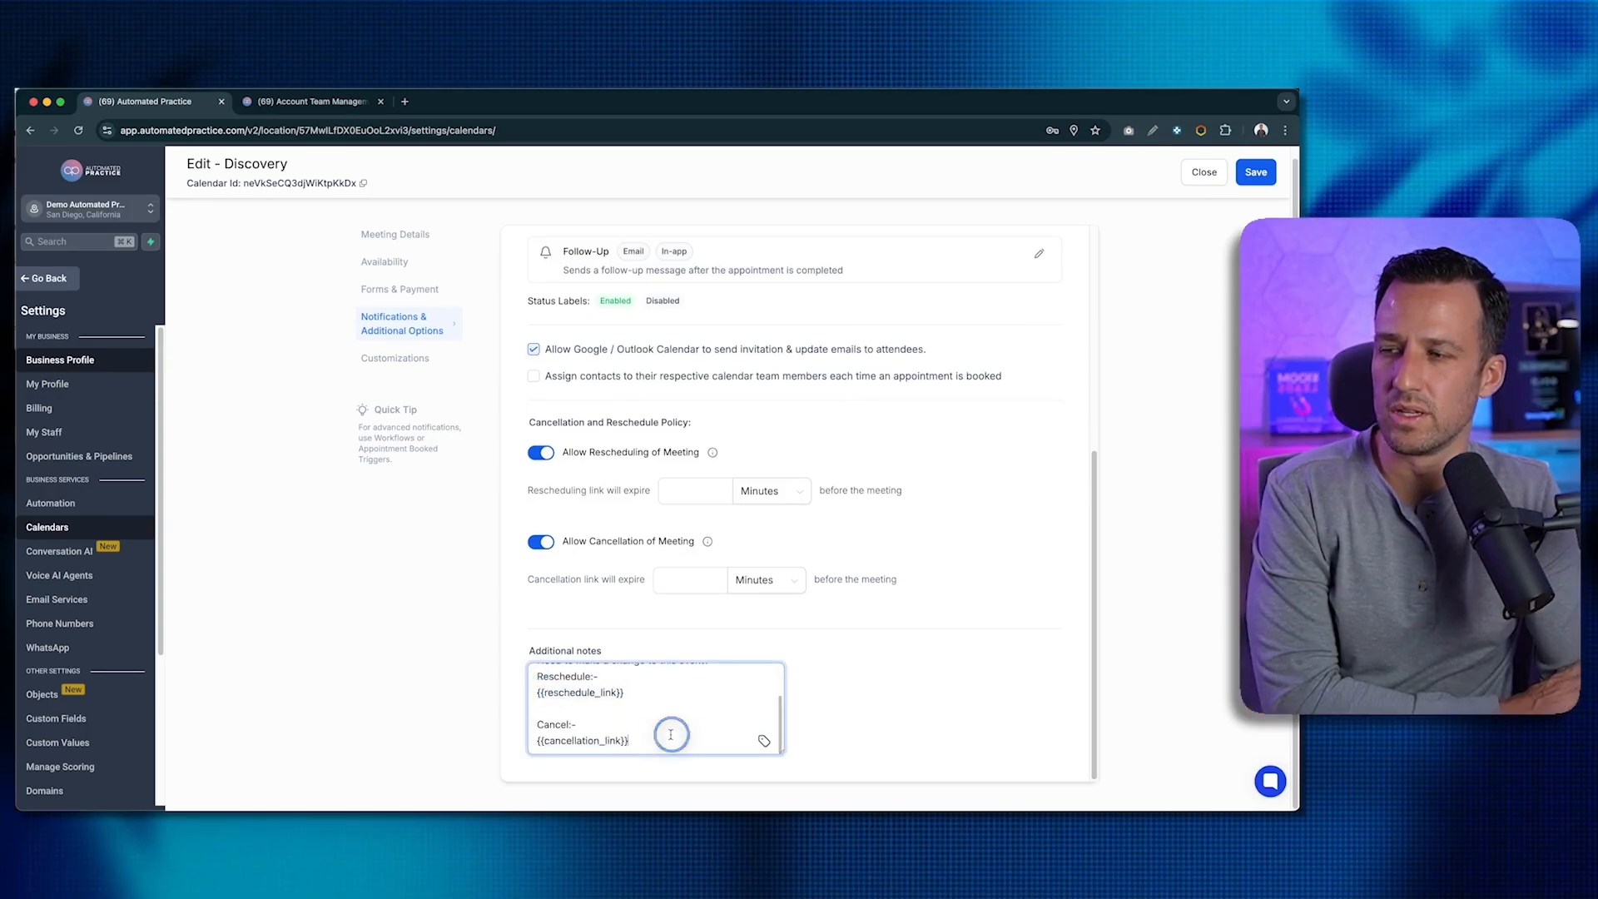
{"action": "left_click_drag", "start_coordinate": [634, 738], "coordinate": [517, 740]}
{"action": "left_click", "coordinate": [587, 740]}
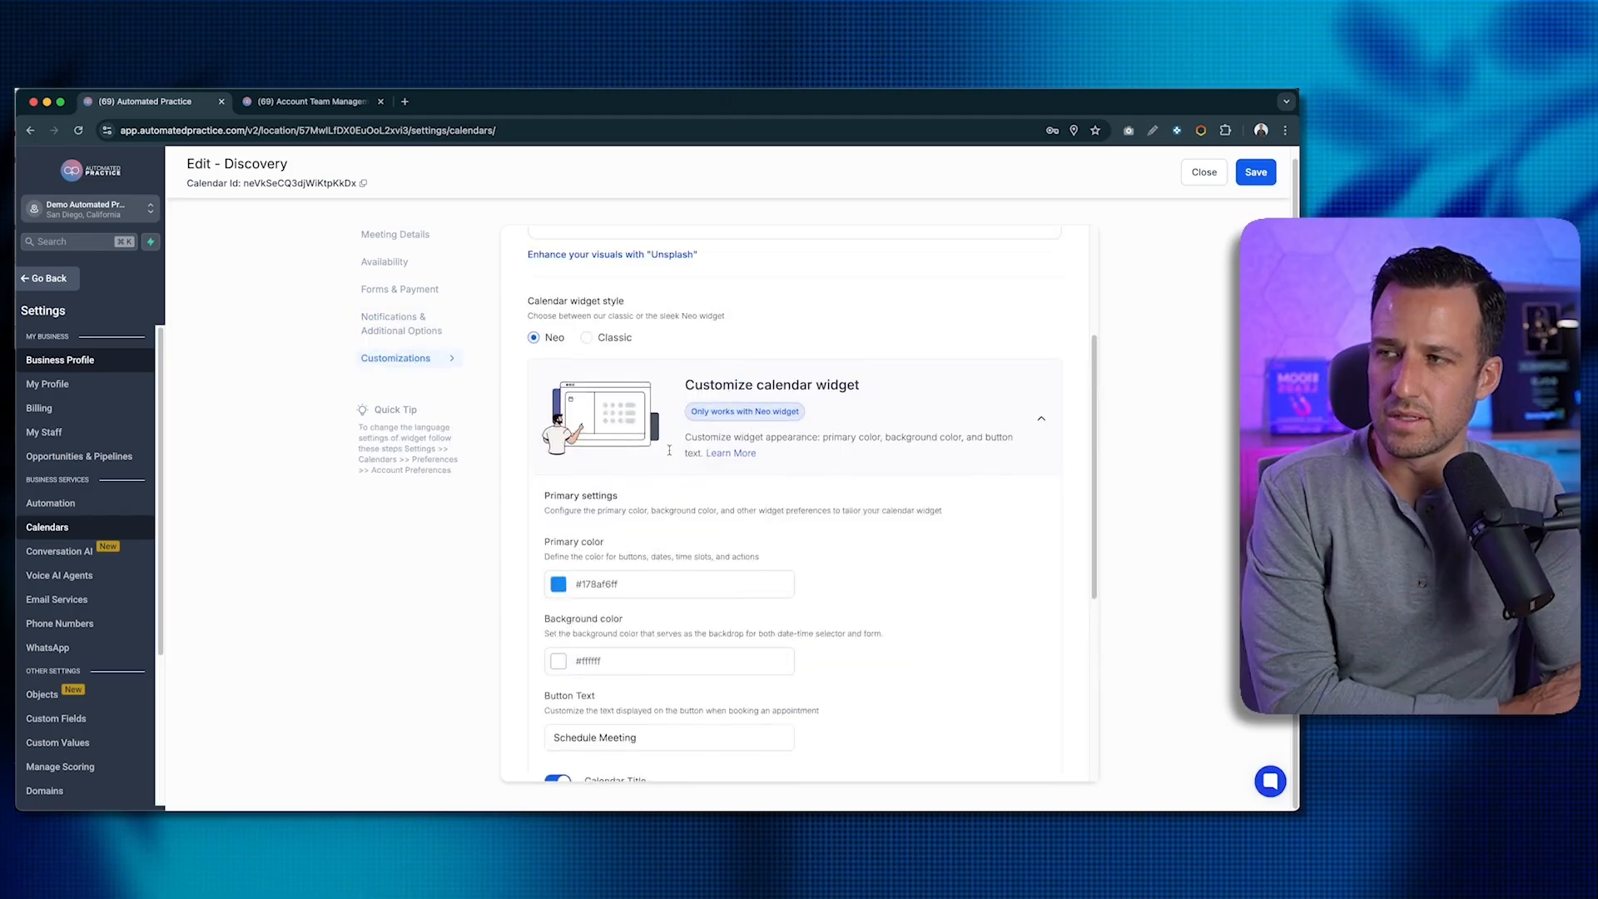
- Look over the Customizations section and save the Discovery calendar settings
{"action": "scroll", "coordinate": [669, 451], "scroll_direction": "up", "scroll_amount": 3}
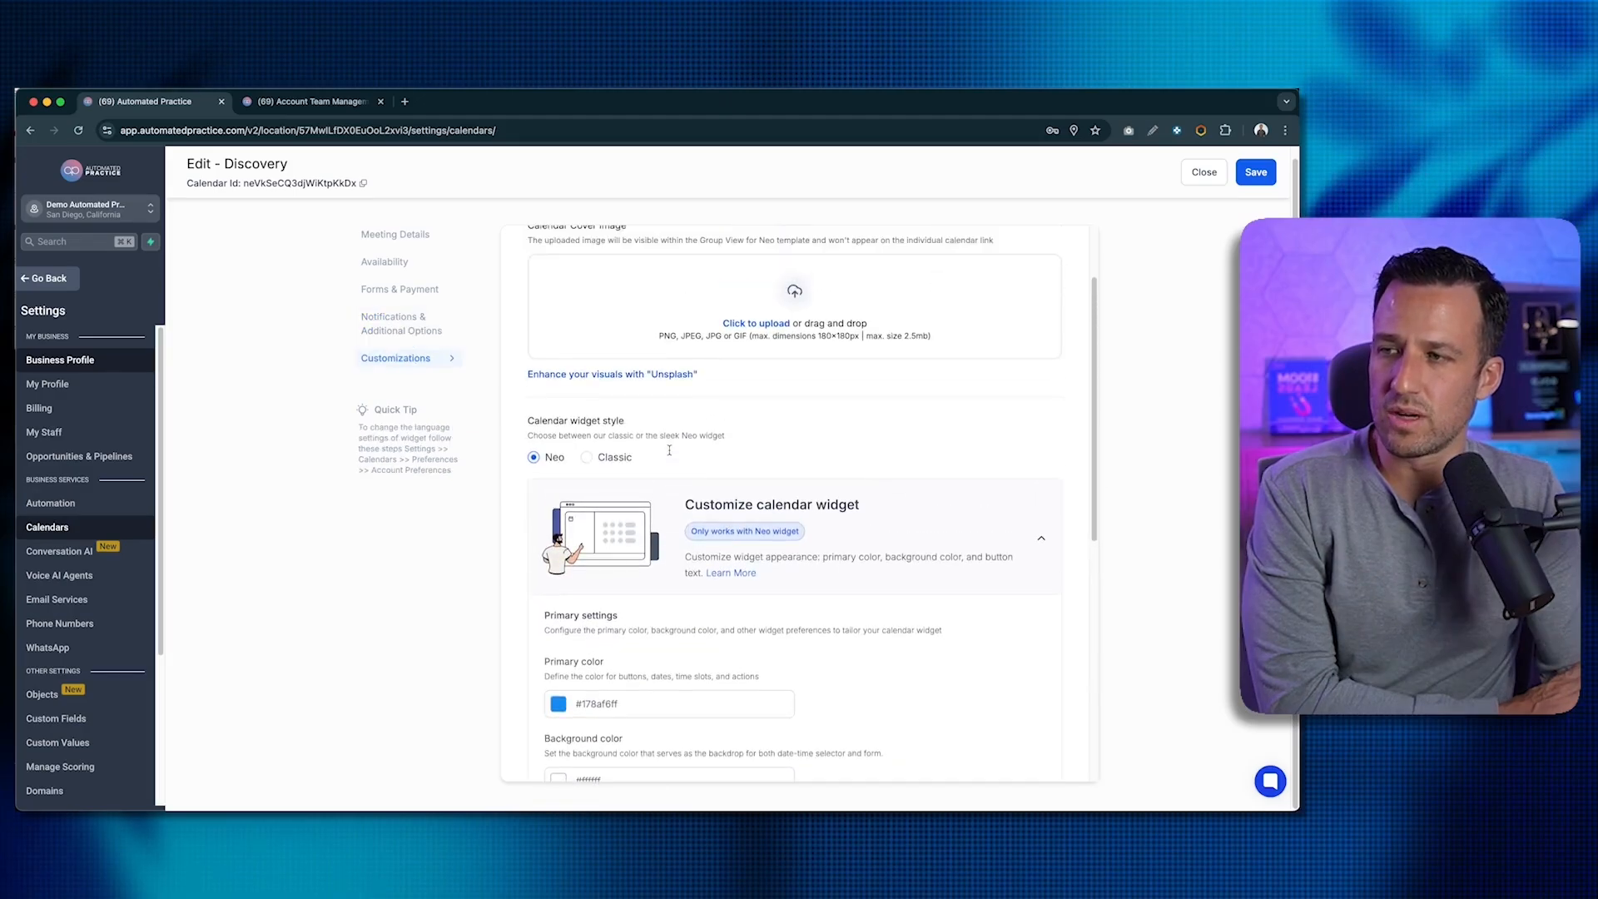
{"action": "scroll", "coordinate": [668, 451], "scroll_direction": "down", "scroll_amount": 2}
{"action": "scroll", "coordinate": [669, 449], "scroll_direction": "down", "scroll_amount": 2}
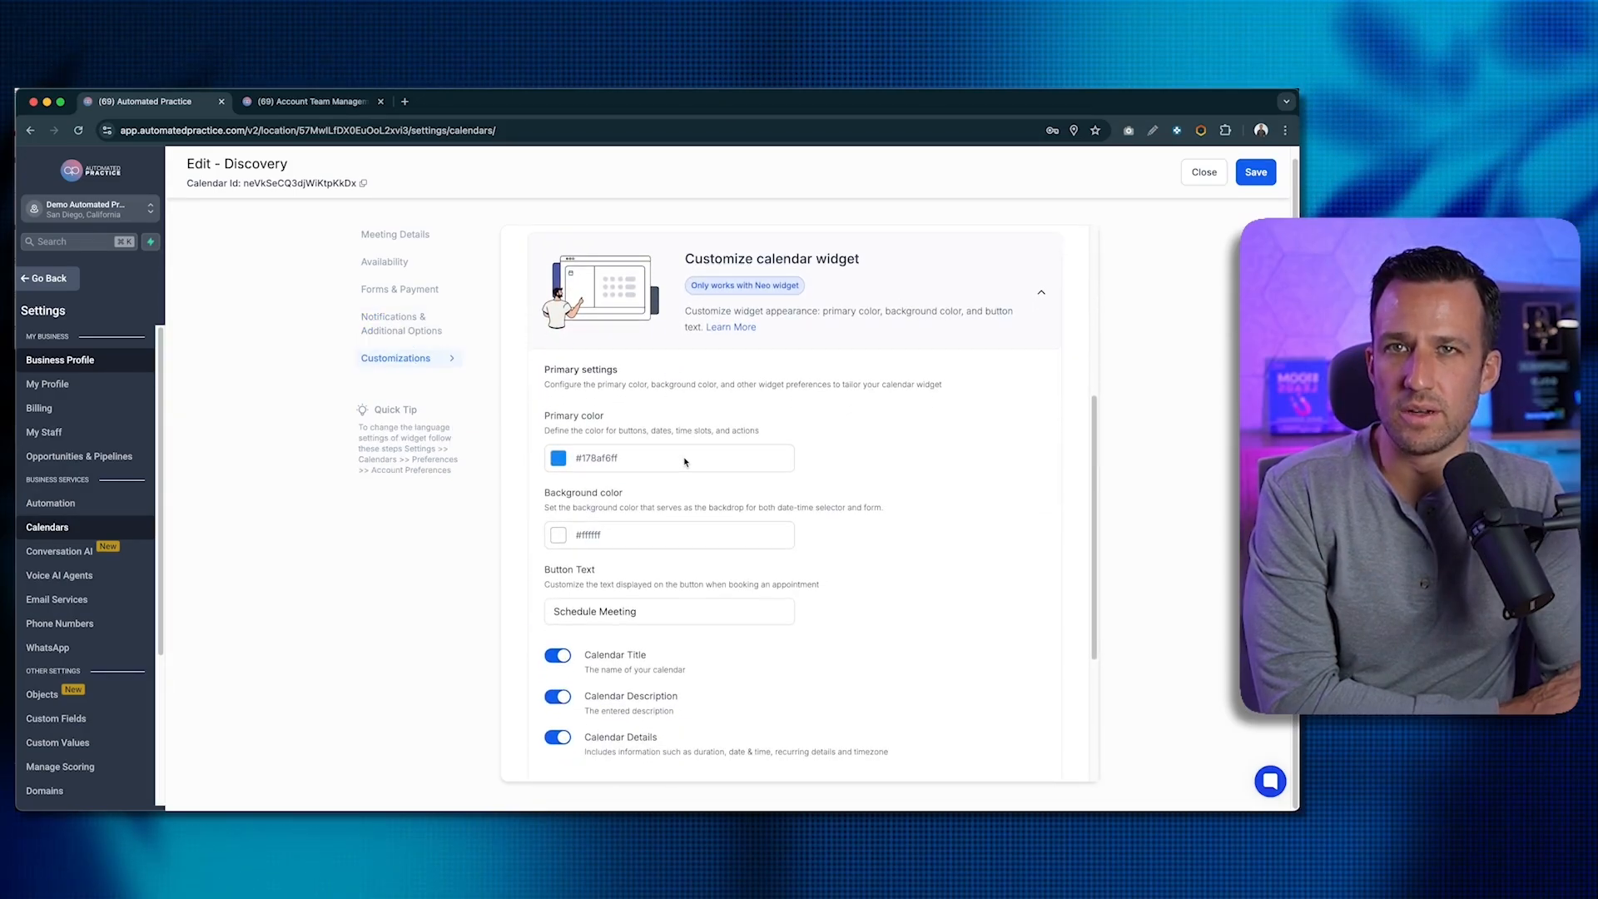
{"action": "scroll", "coordinate": [690, 460], "scroll_direction": "down", "scroll_amount": 3}
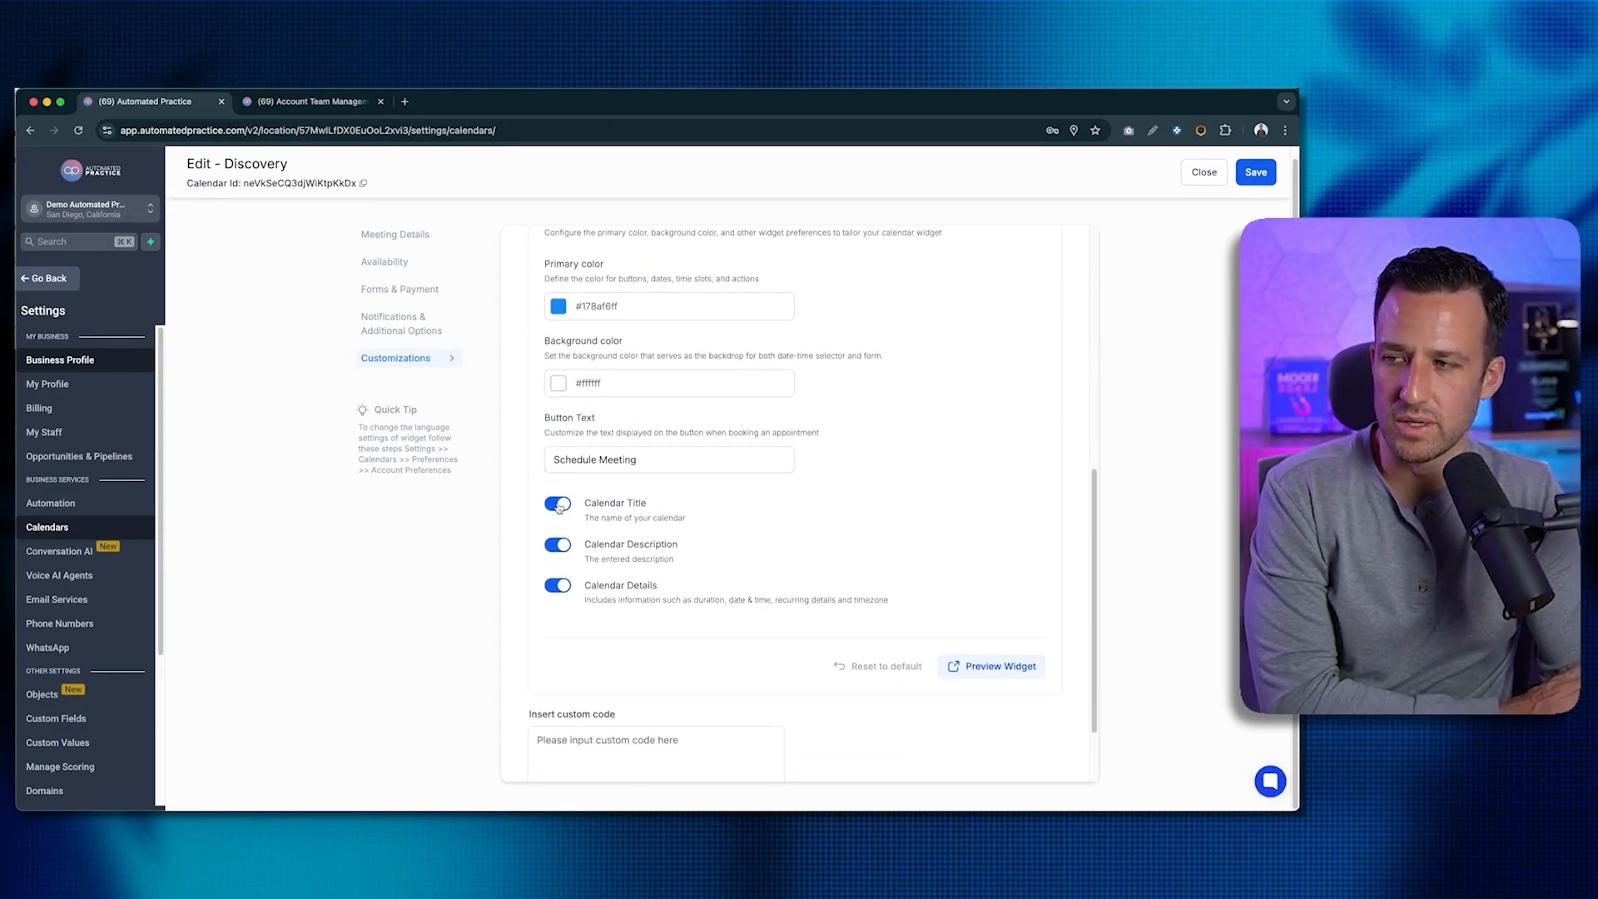
{"action": "left_click", "coordinate": [1270, 181]}
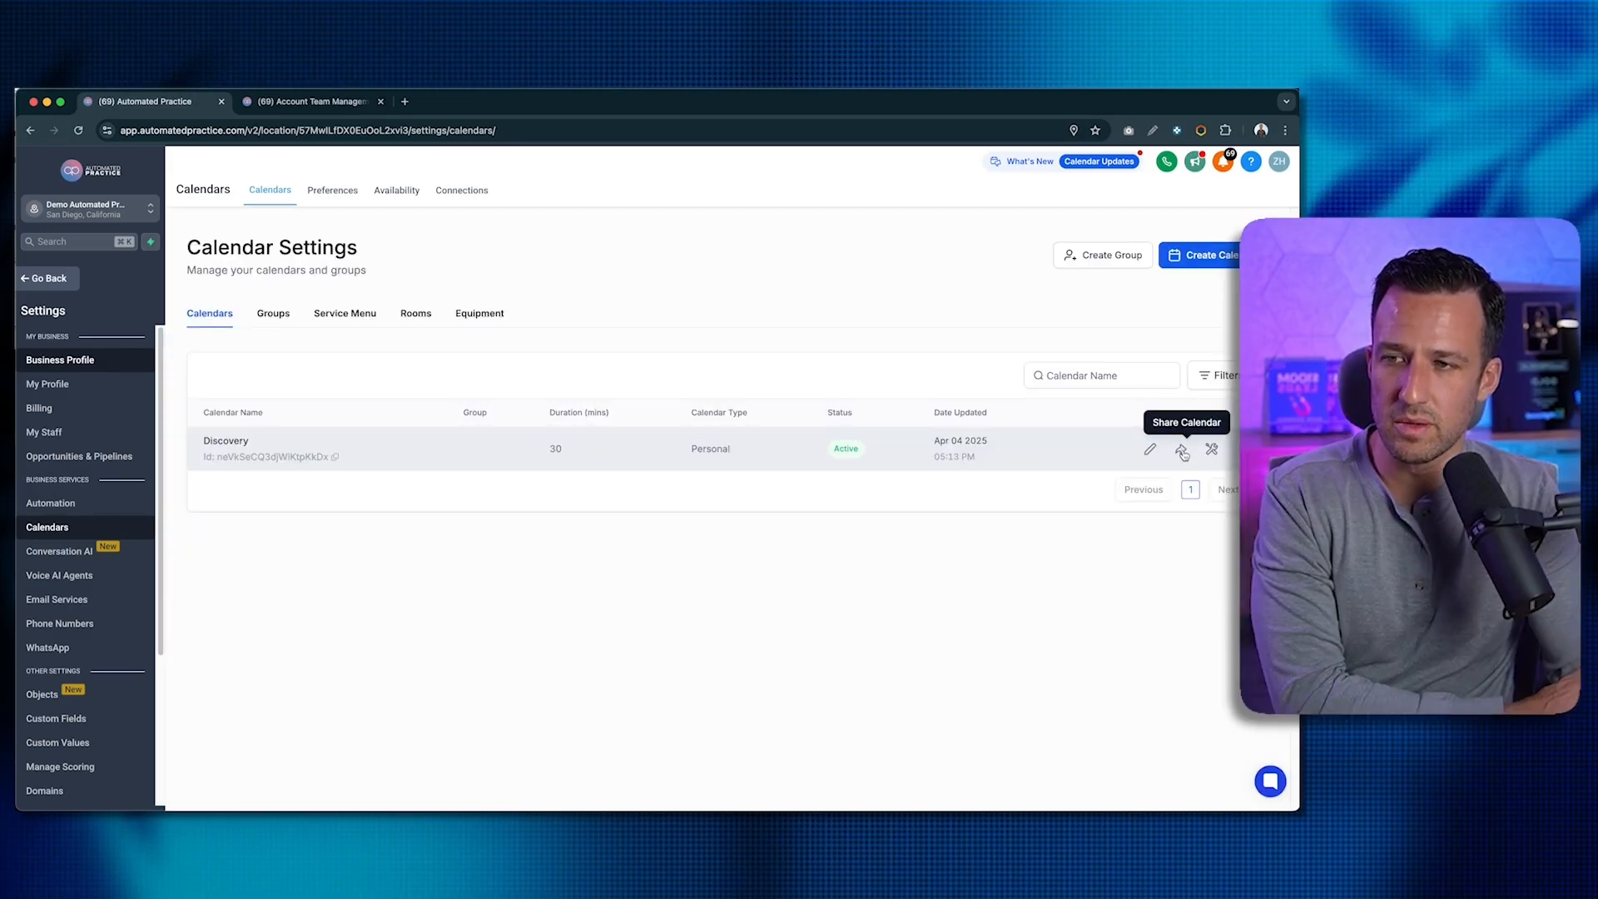
- Copy the Discovery calendar's scheduling link from its Share Calendar options
{"action": "left_click", "coordinate": [1180, 450]}
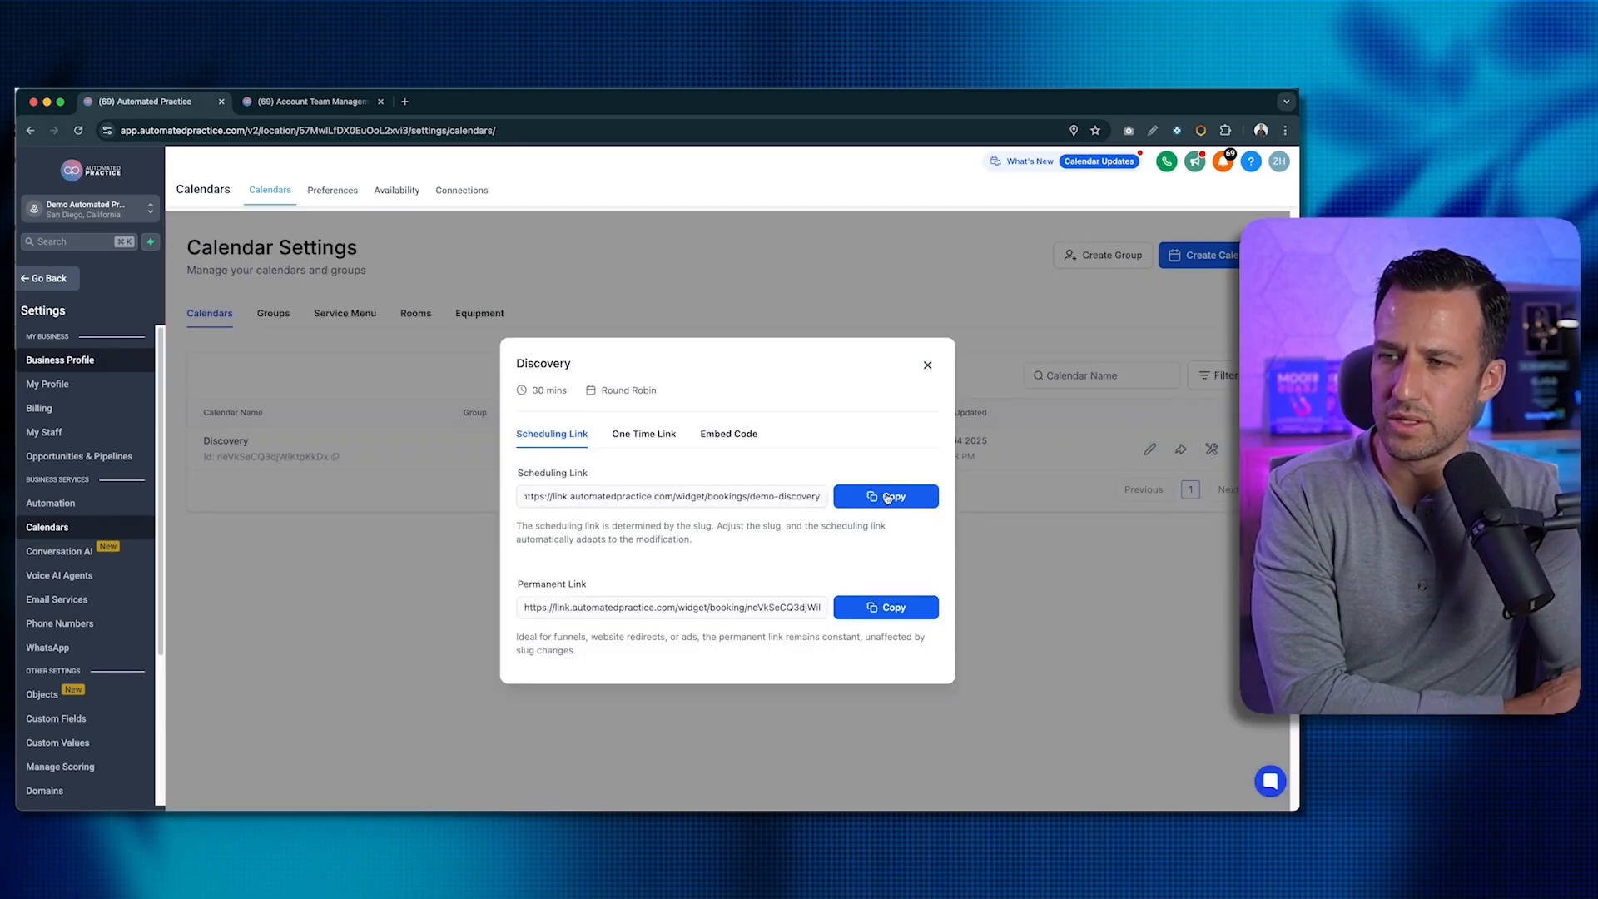
{"action": "left_click", "coordinate": [885, 496]}
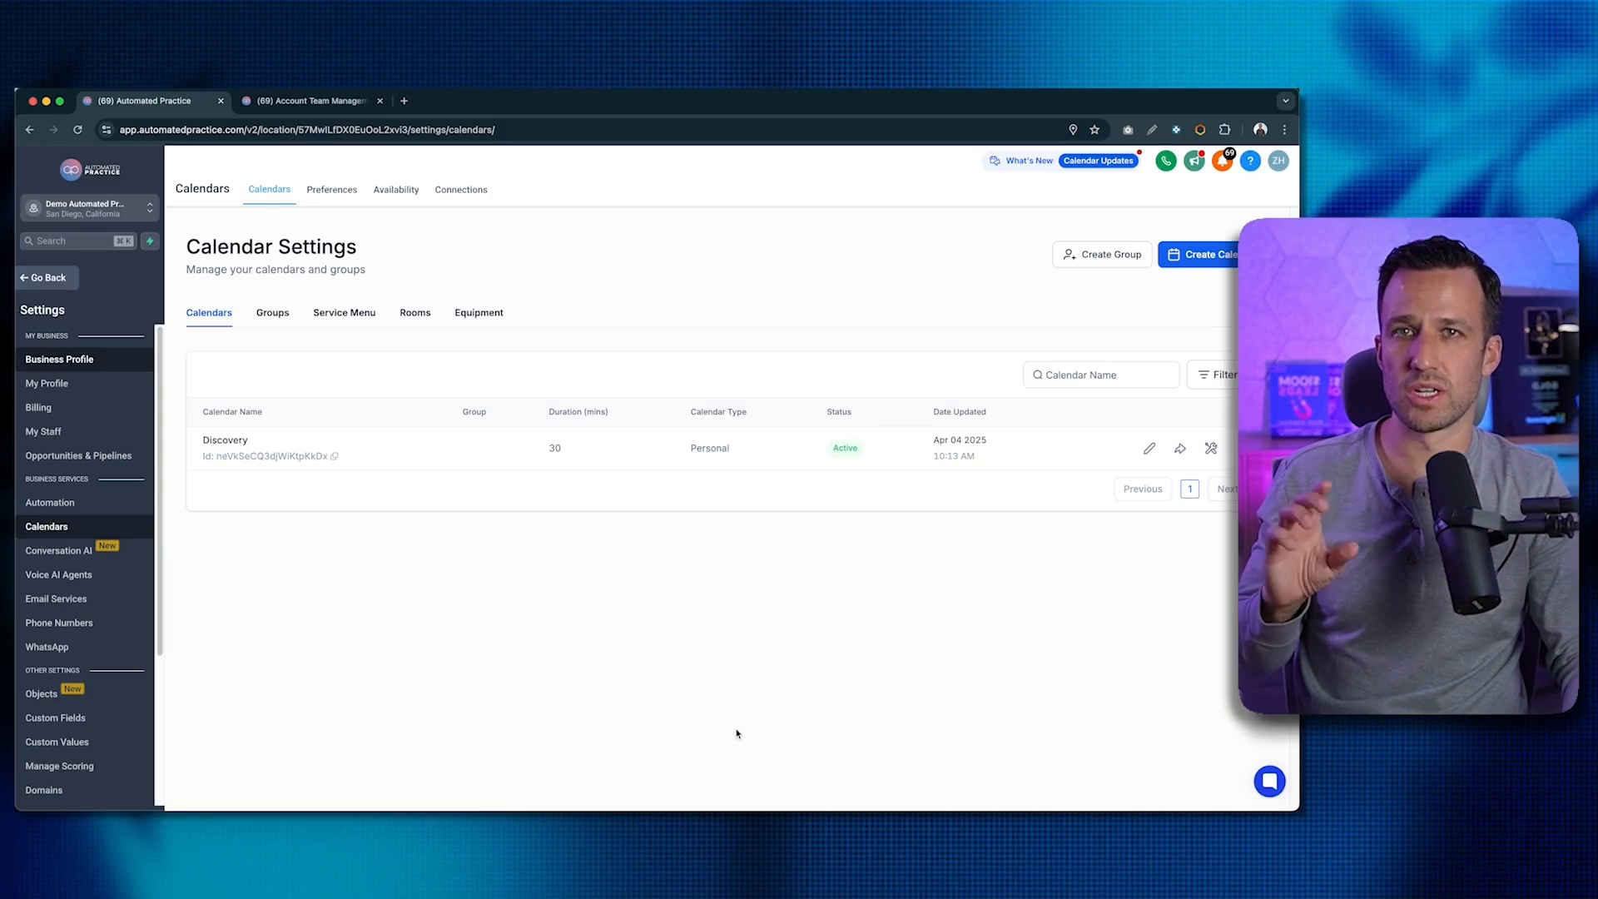
- Leave settings, go to Sites > Forms, and create a new form
{"action": "left_click", "coordinate": [45, 274]}
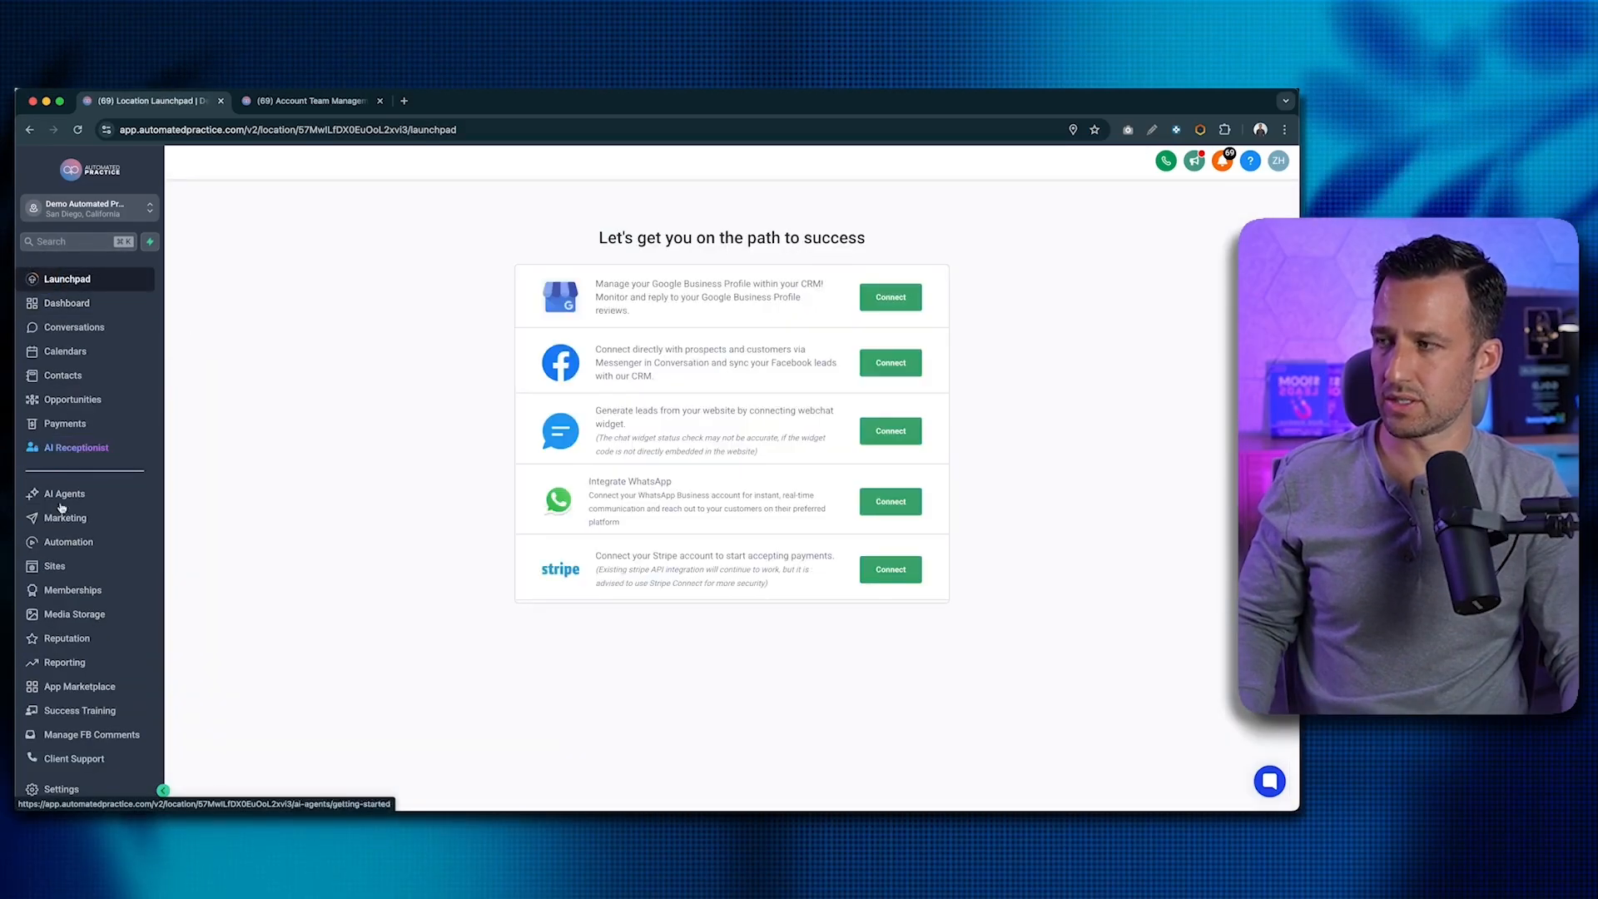
{"action": "left_click", "coordinate": [58, 568]}
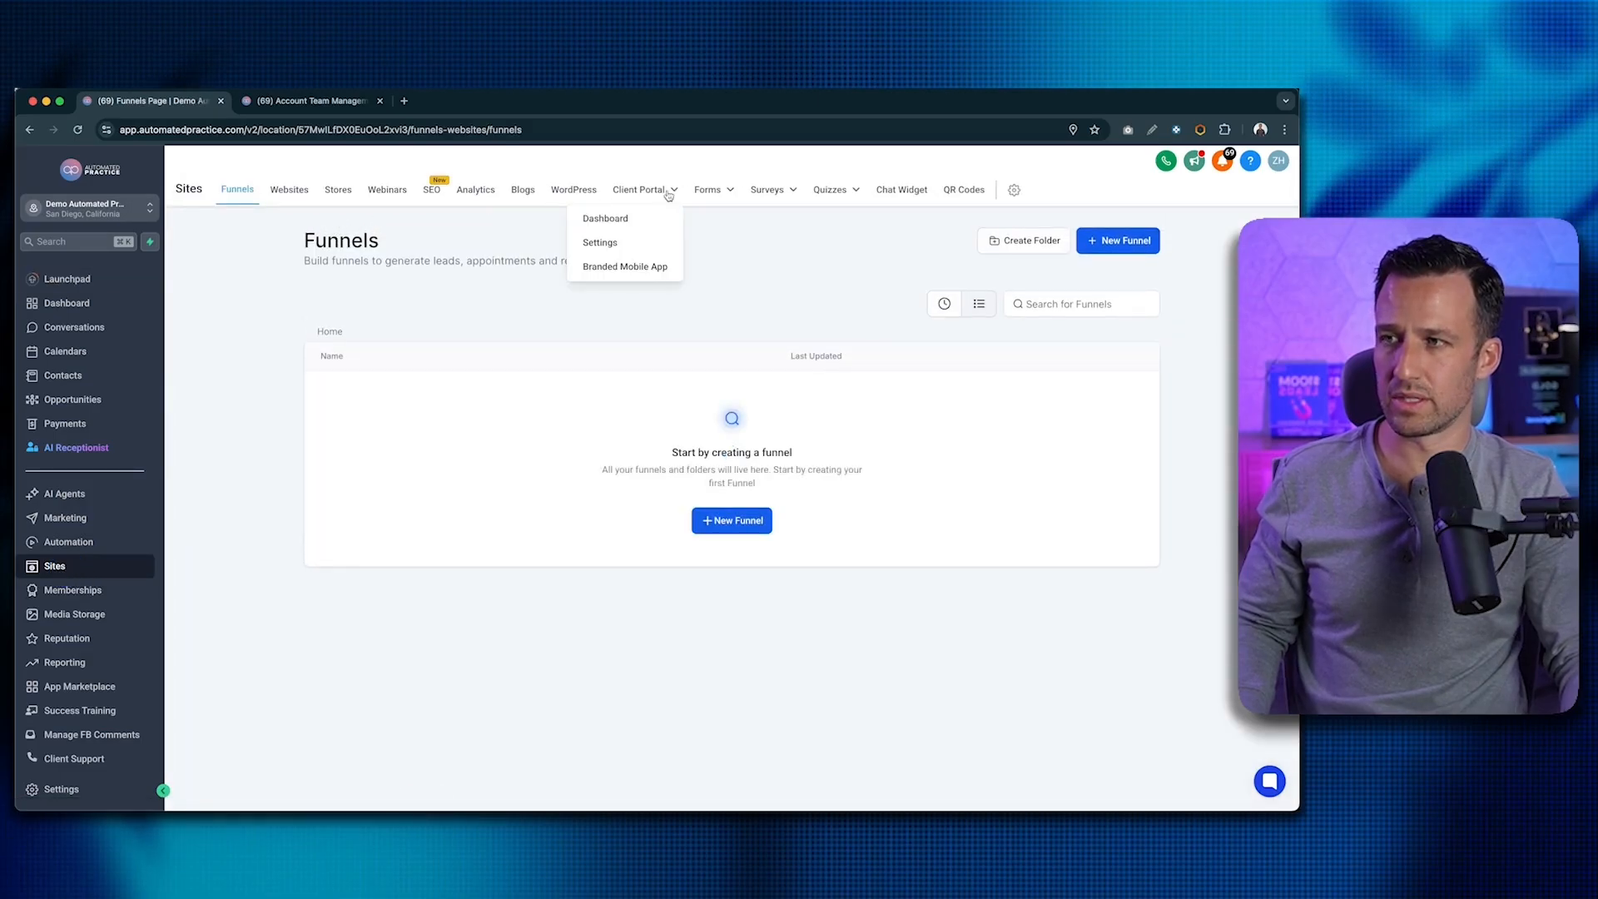
{"action": "left_click", "coordinate": [709, 198]}
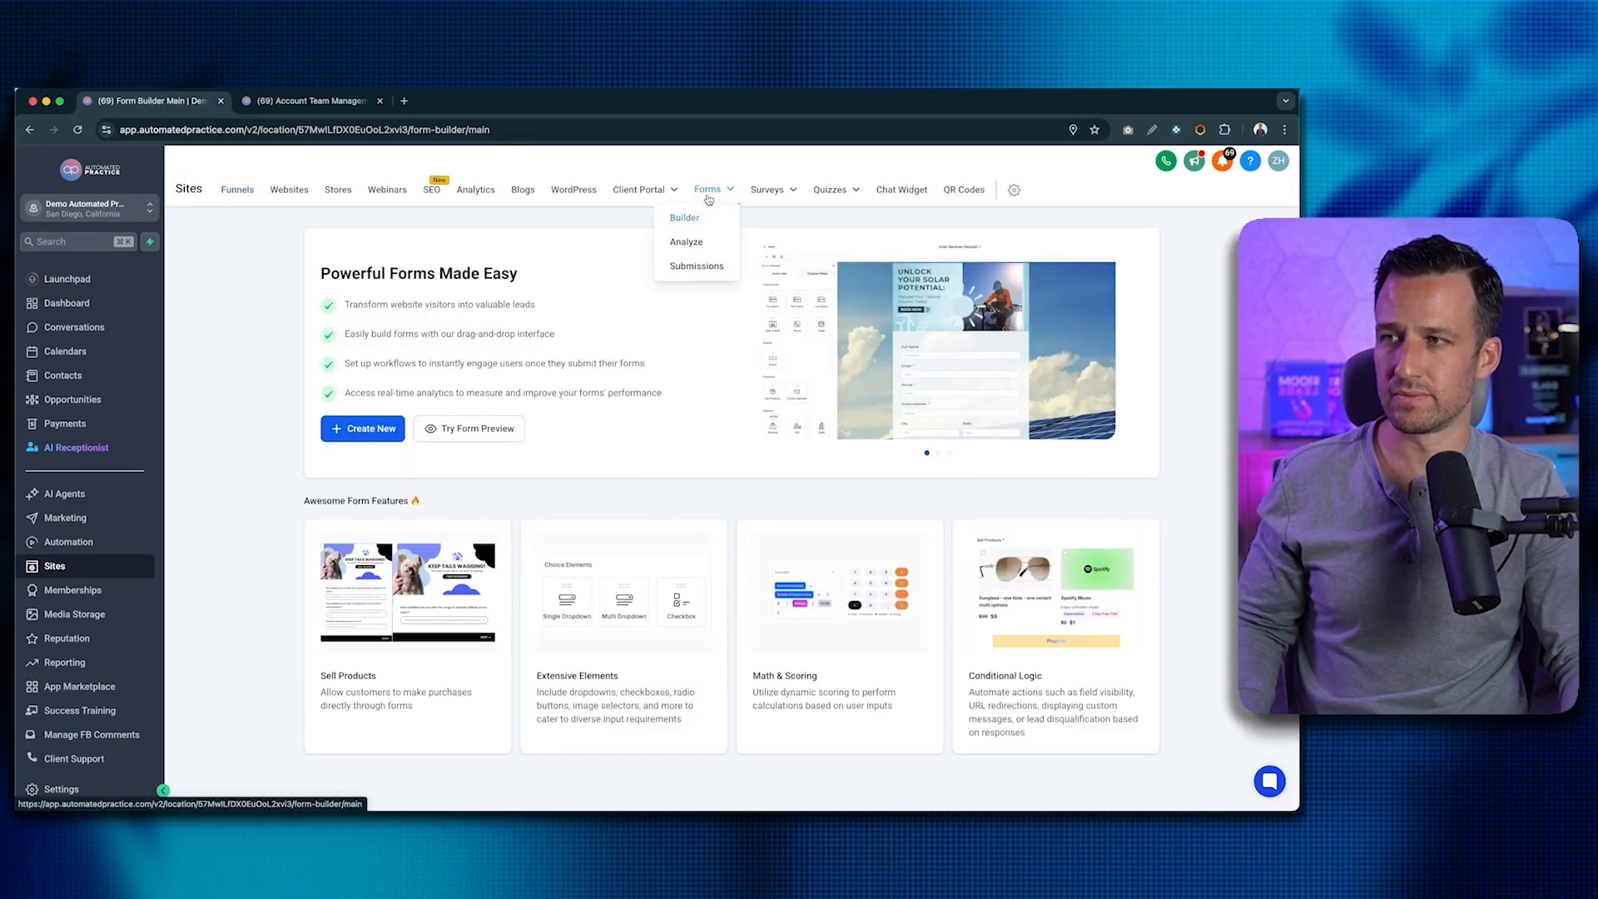
{"action": "left_click", "coordinate": [358, 429]}
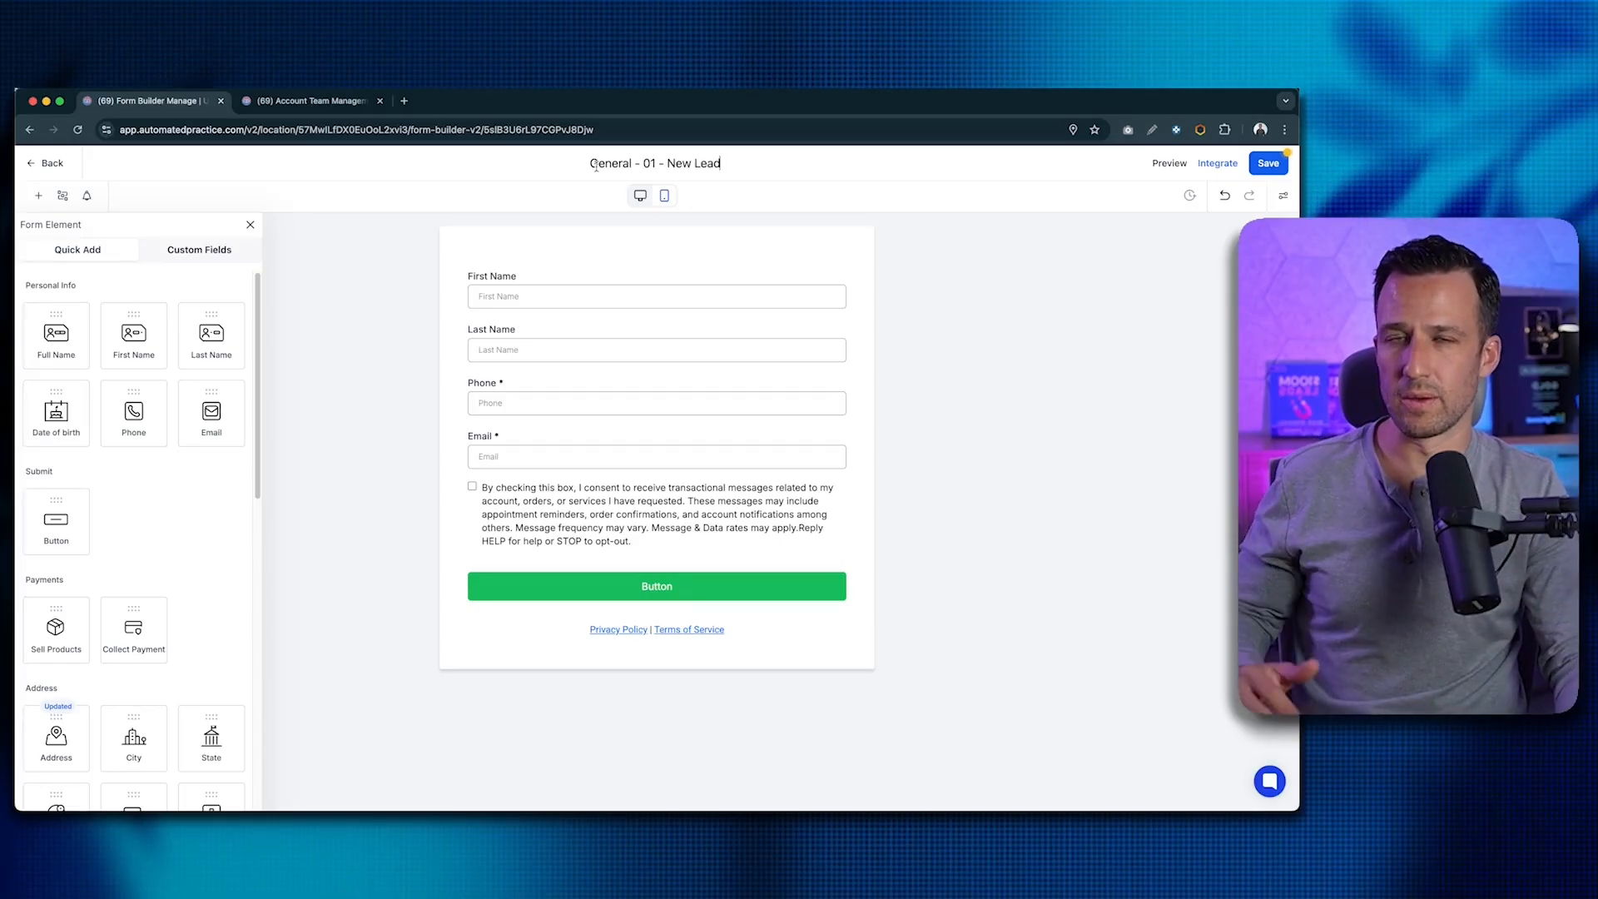
- Add a Full Name field and delete the First Name and Last Name fields
{"action": "left_click", "coordinate": [596, 164]}
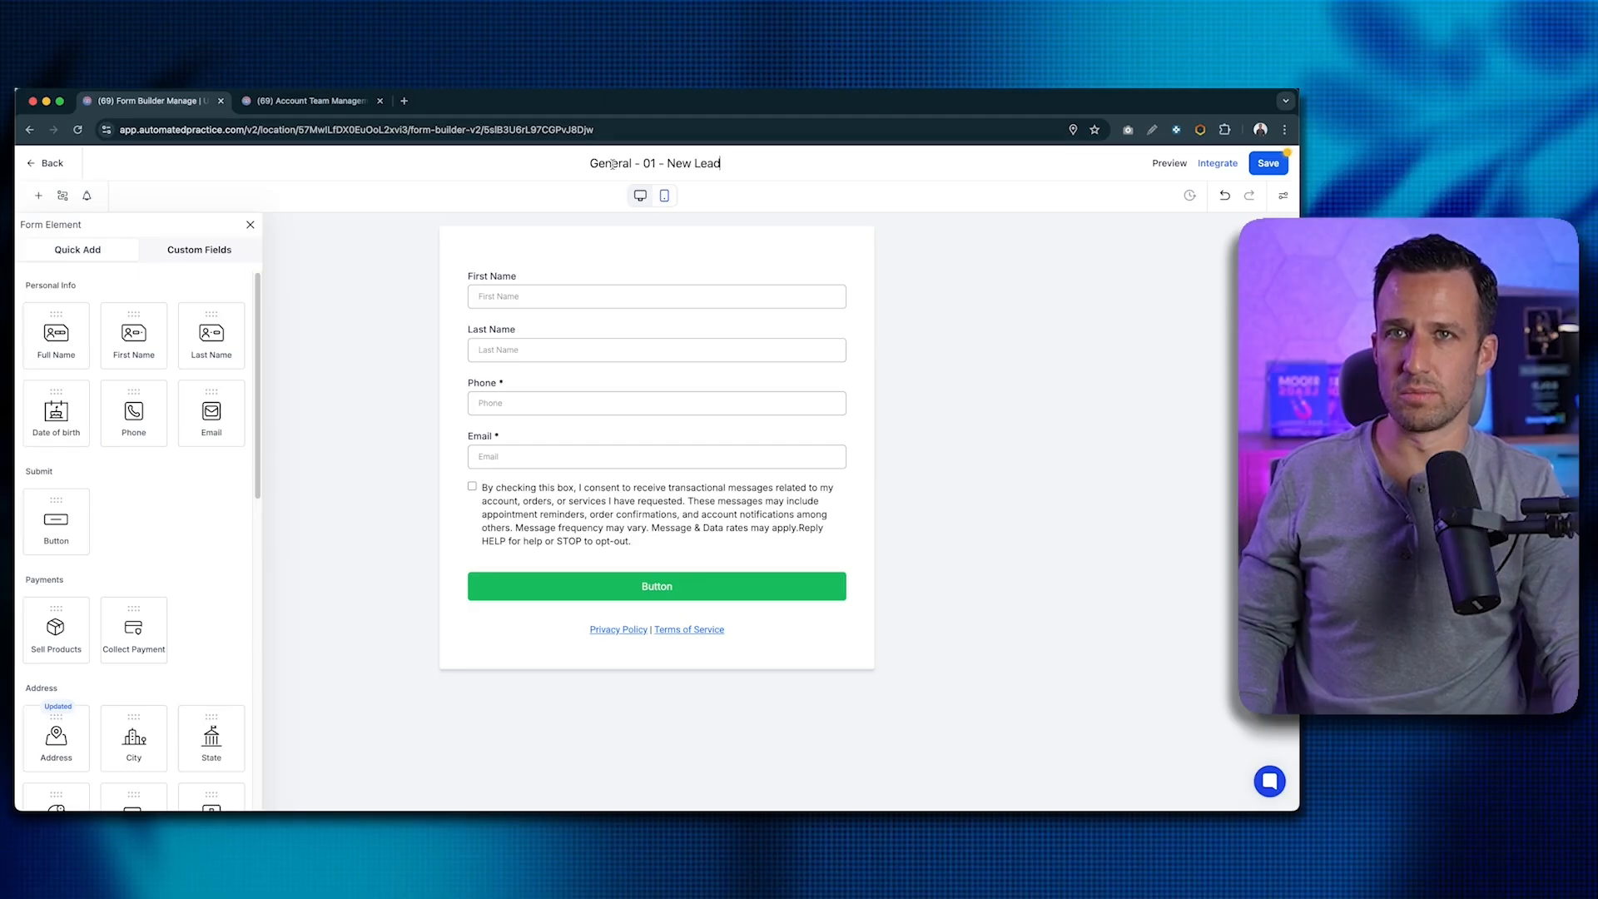
{"action": "left_click", "coordinate": [658, 164]}
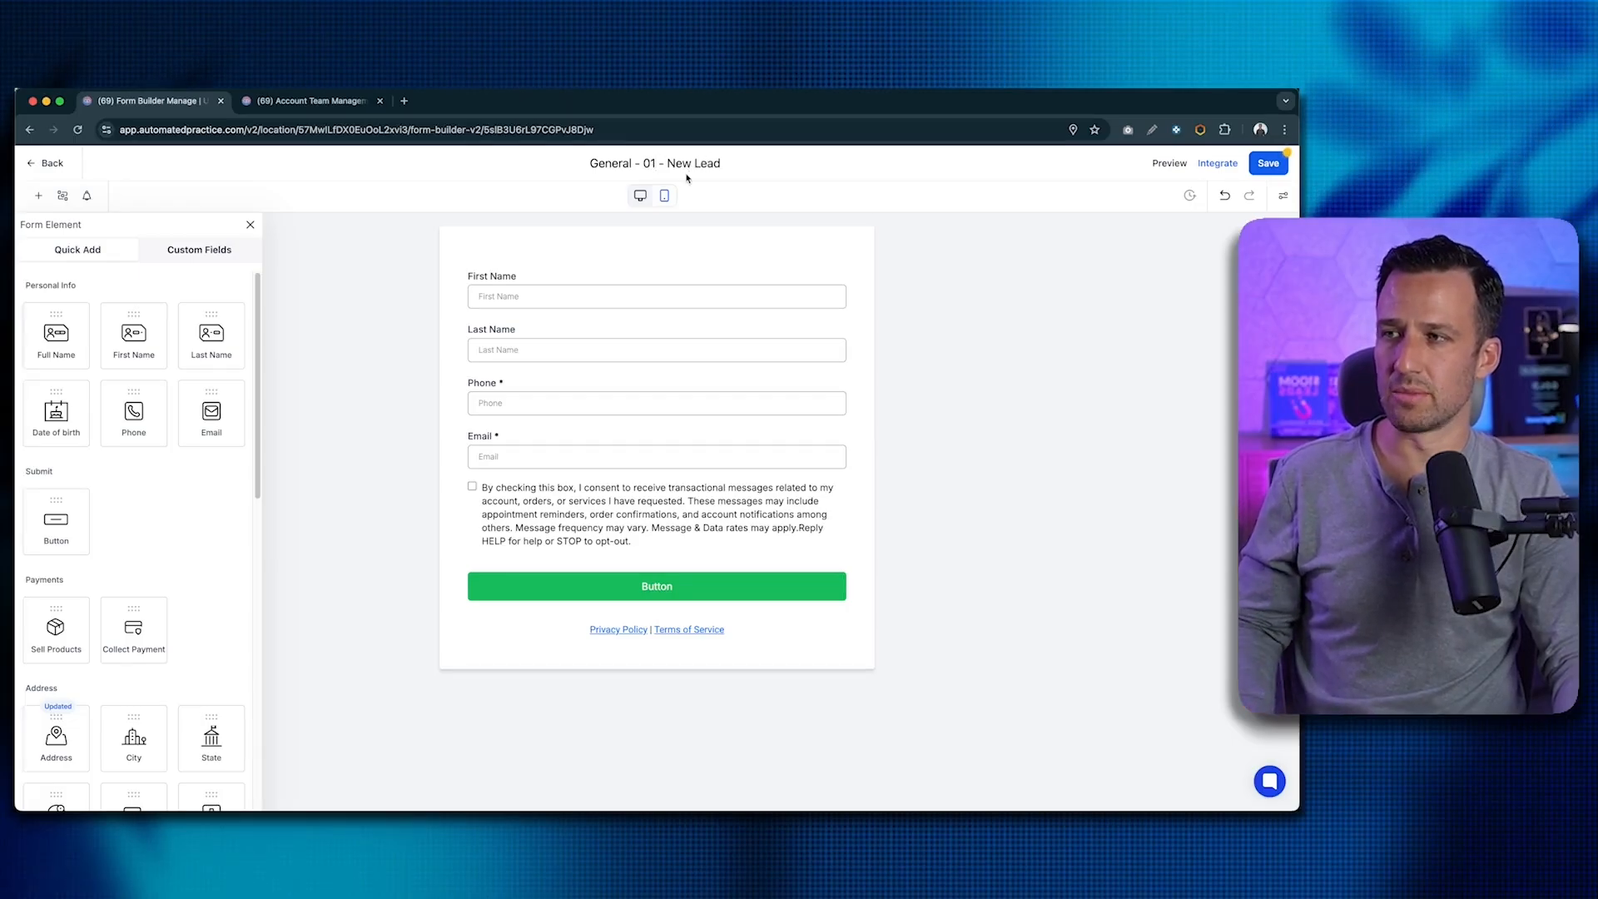
{"action": "left_click", "coordinate": [581, 327]}
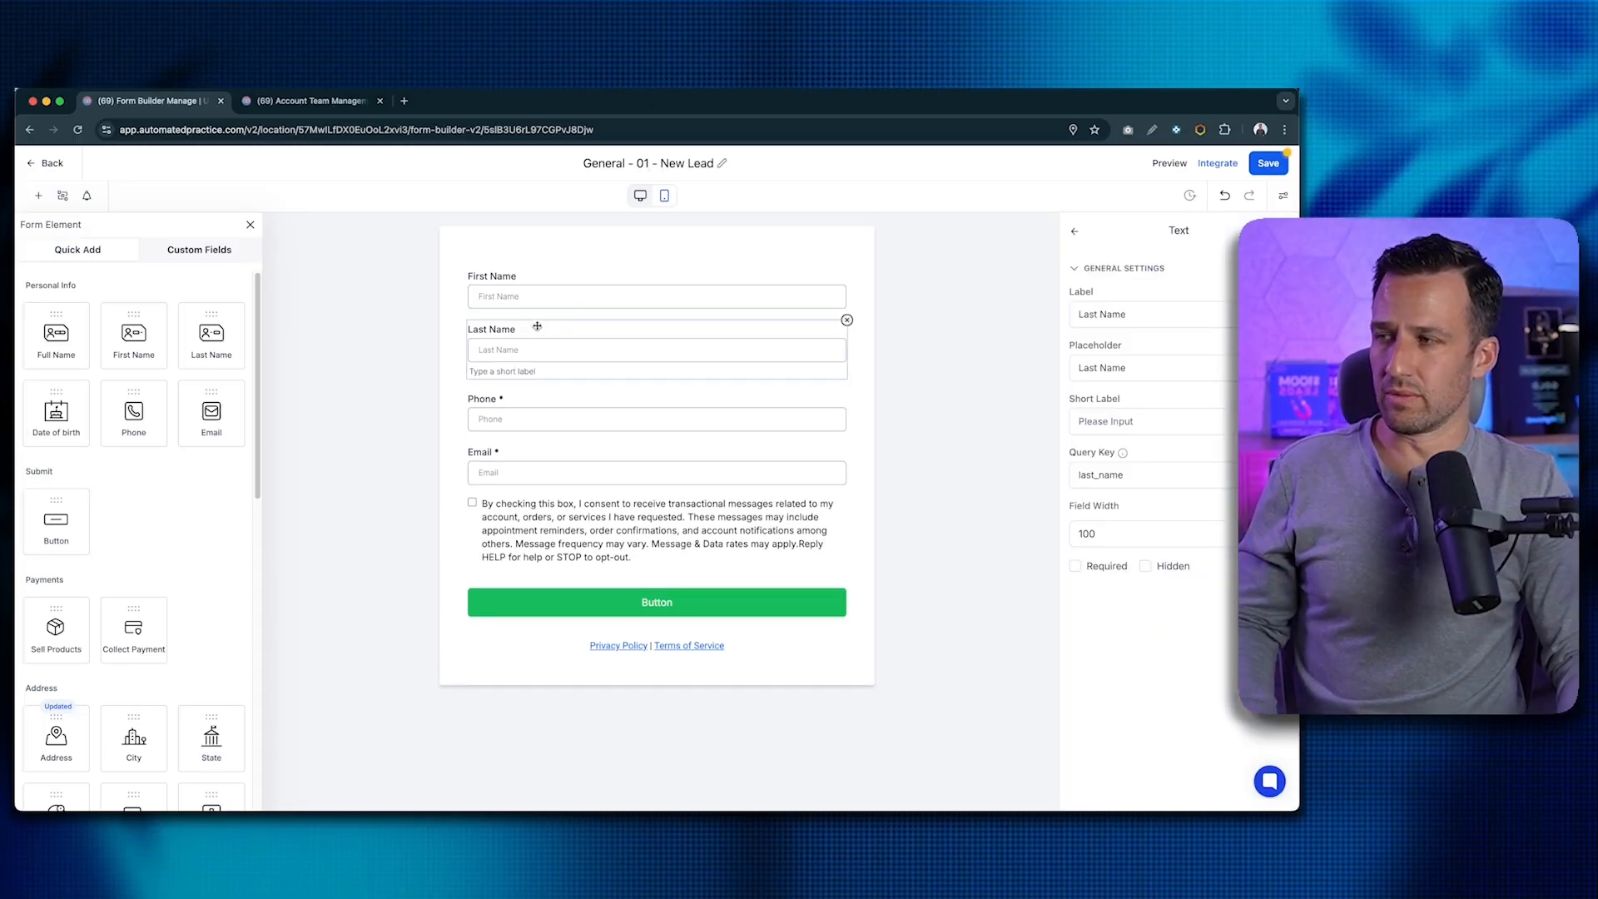
{"action": "left_click_drag", "start_coordinate": [58, 355], "coordinate": [527, 399]}
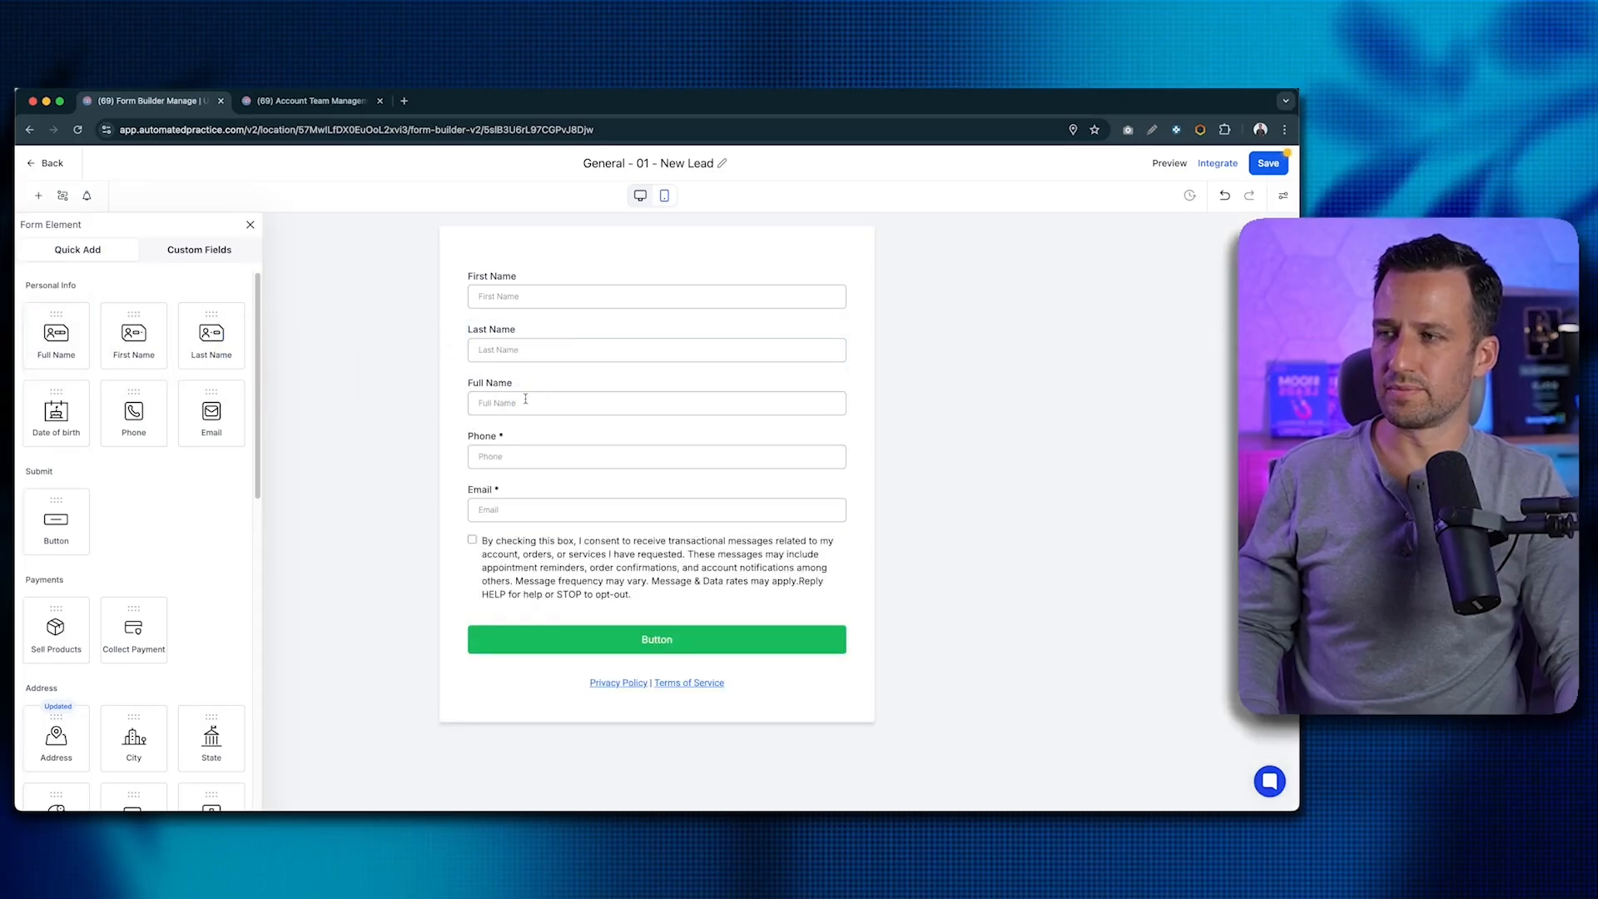
{"action": "left_click", "coordinate": [824, 333]}
{"action": "left_click", "coordinate": [846, 321]}
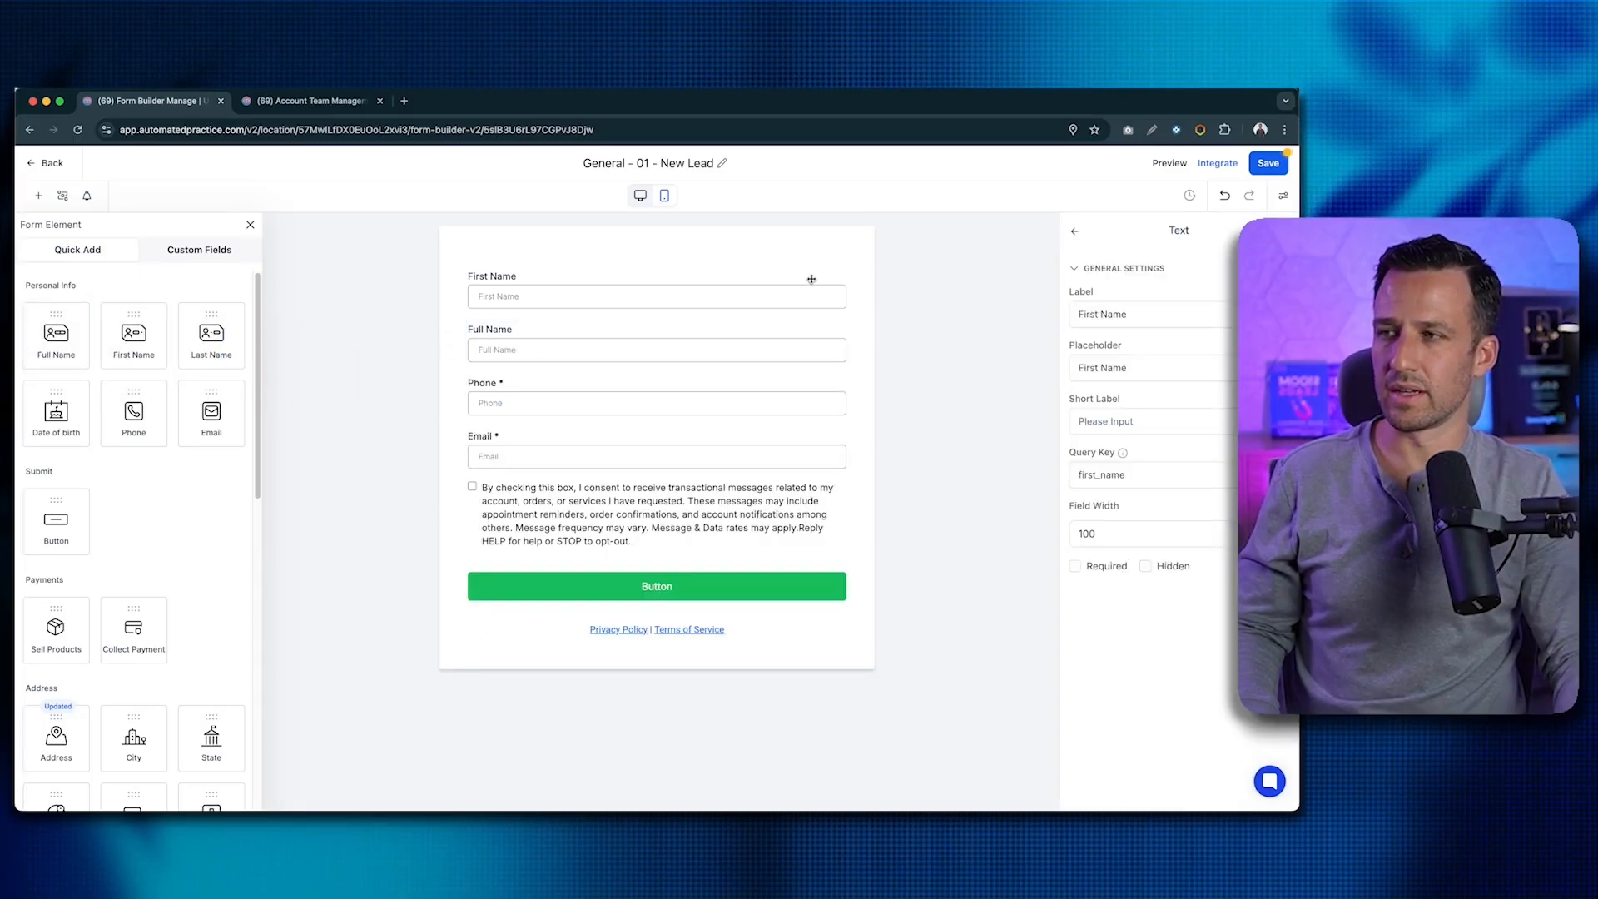
{"action": "left_click", "coordinate": [813, 276]}
{"action": "left_click", "coordinate": [847, 268]}
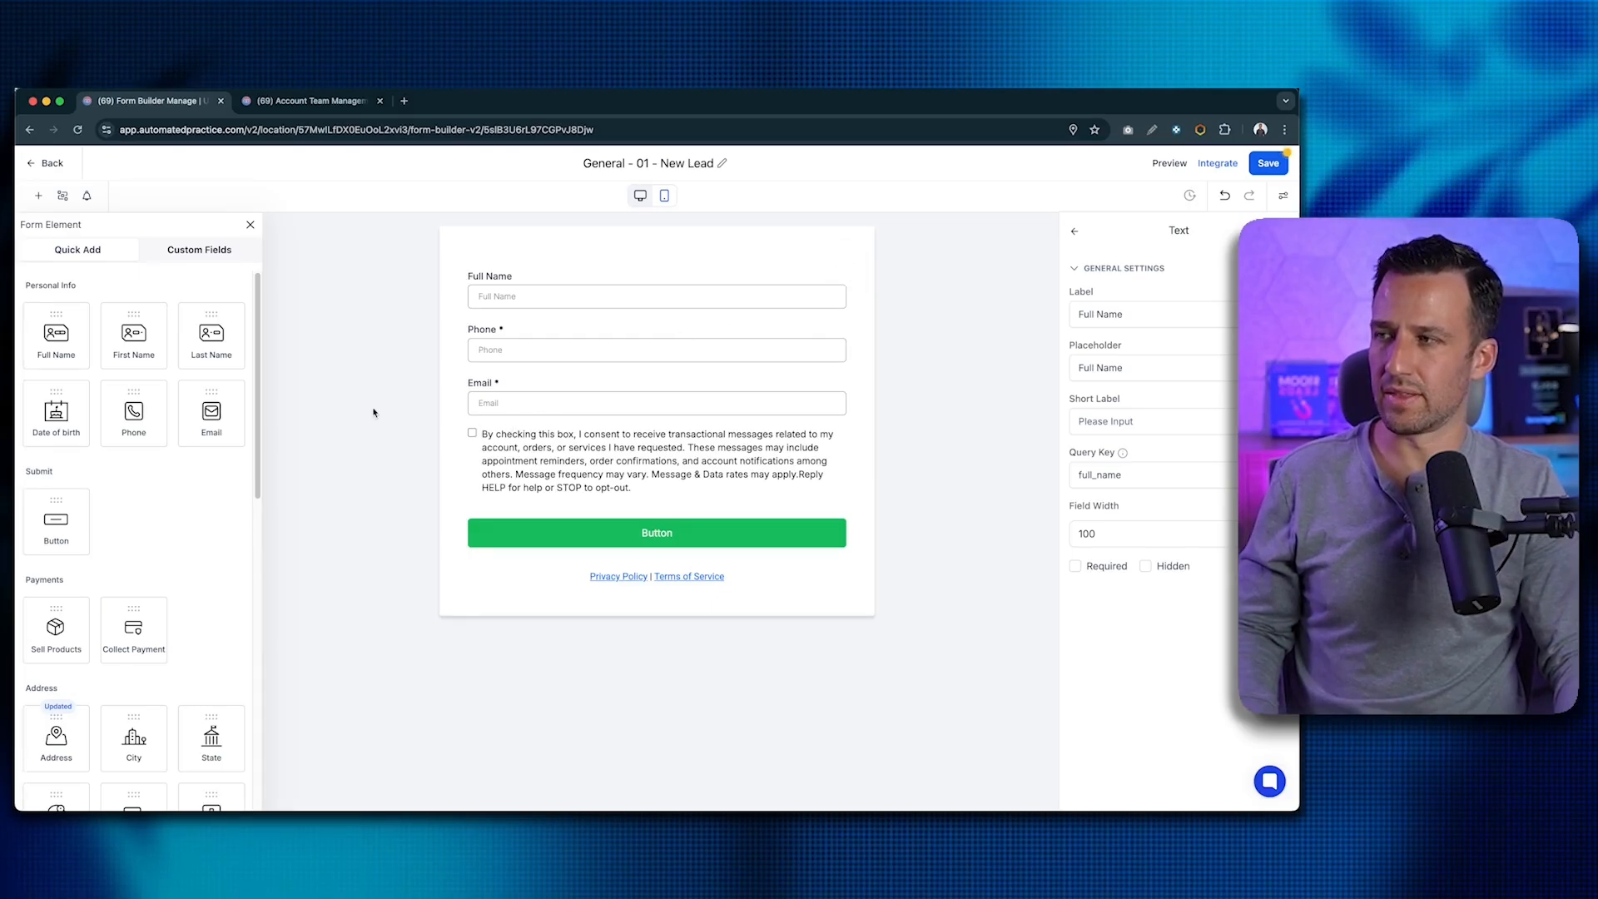
- Add an Organization field below Email and relabel it 'Company Name'
{"action": "scroll", "coordinate": [177, 474], "scroll_direction": "down", "scroll_amount": 2}
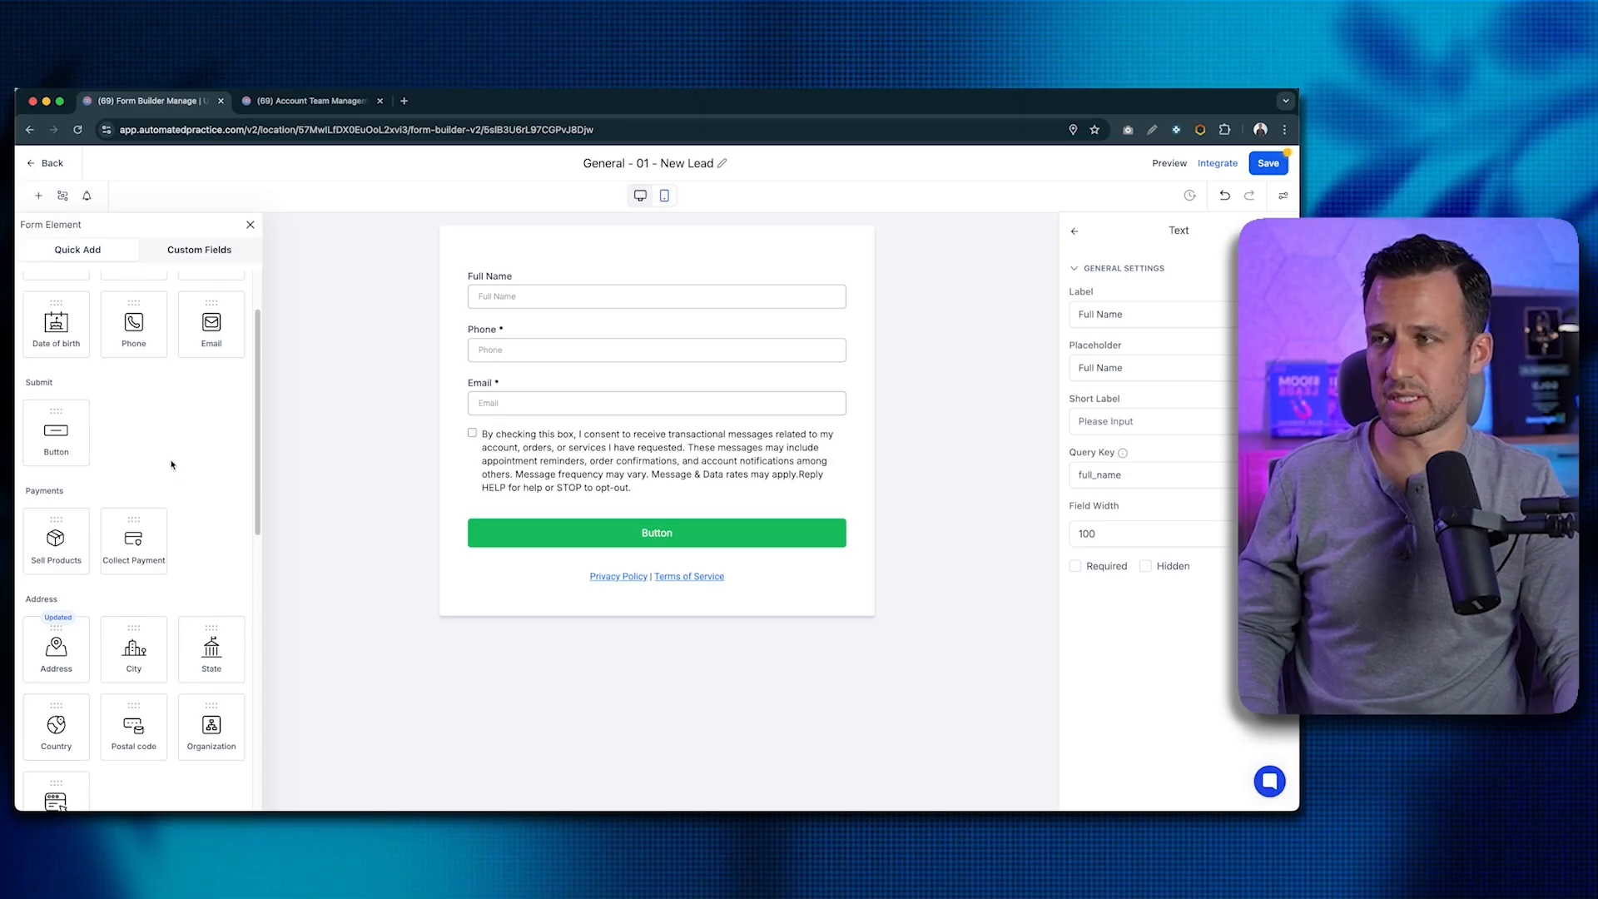
{"action": "scroll", "coordinate": [171, 464], "scroll_direction": "up", "scroll_amount": 2}
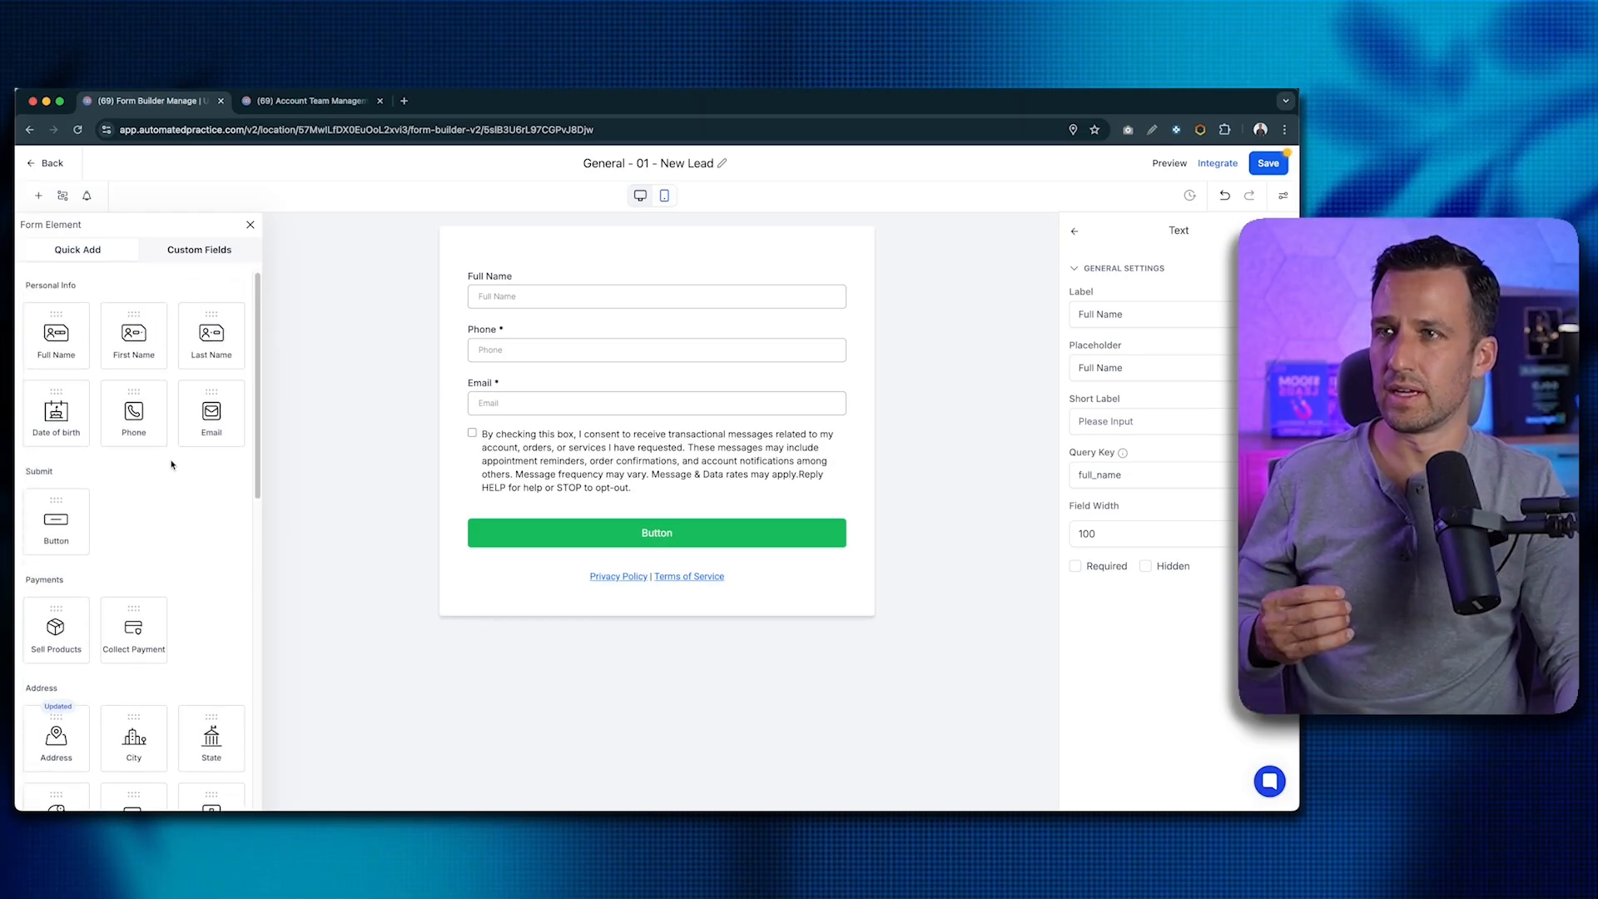
{"action": "scroll", "coordinate": [171, 465], "scroll_direction": "down", "scroll_amount": 1}
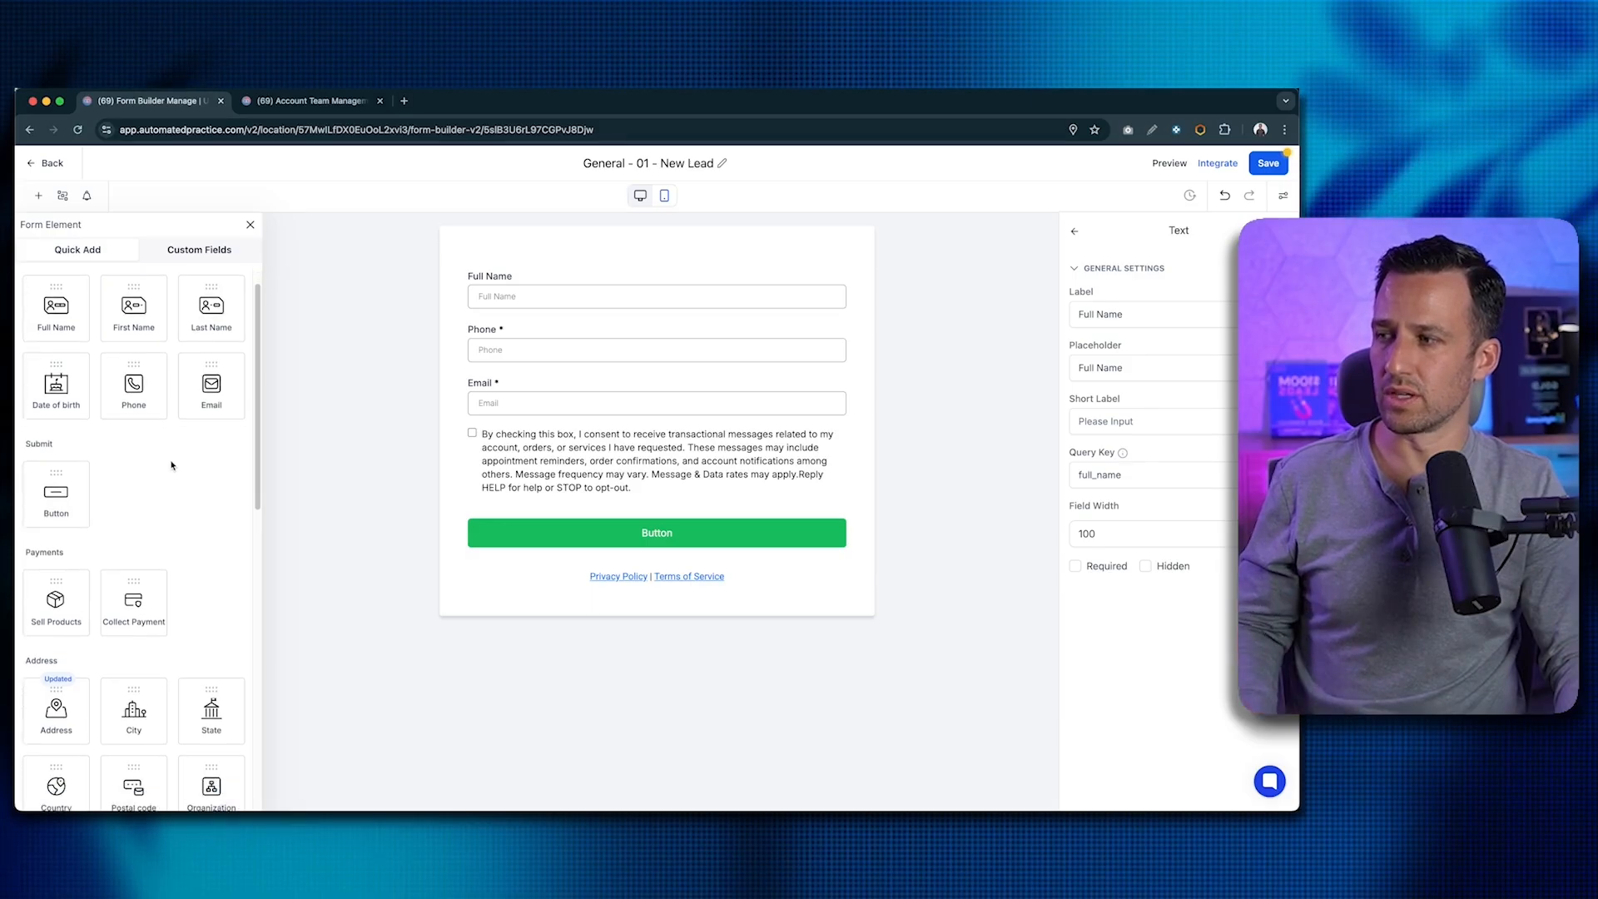
{"action": "scroll", "coordinate": [171, 466], "scroll_direction": "up", "scroll_amount": 1}
{"action": "scroll", "coordinate": [172, 466], "scroll_direction": "down", "scroll_amount": 10}
{"action": "left_click_drag", "start_coordinate": [212, 480], "coordinate": [555, 433]}
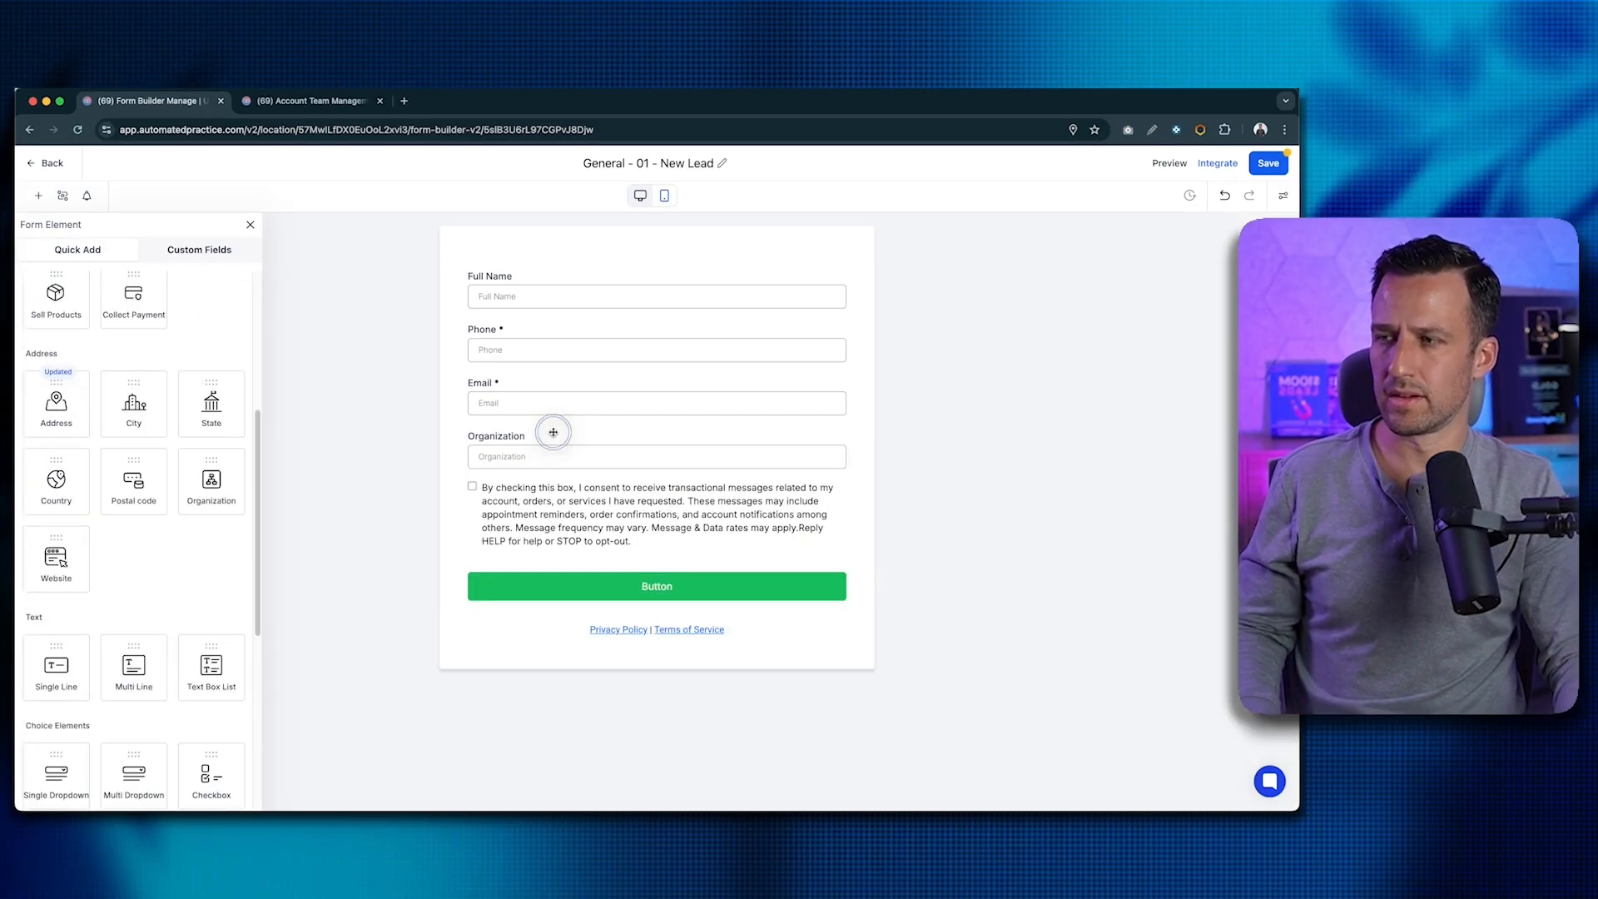
{"action": "left_click", "coordinate": [536, 437]}
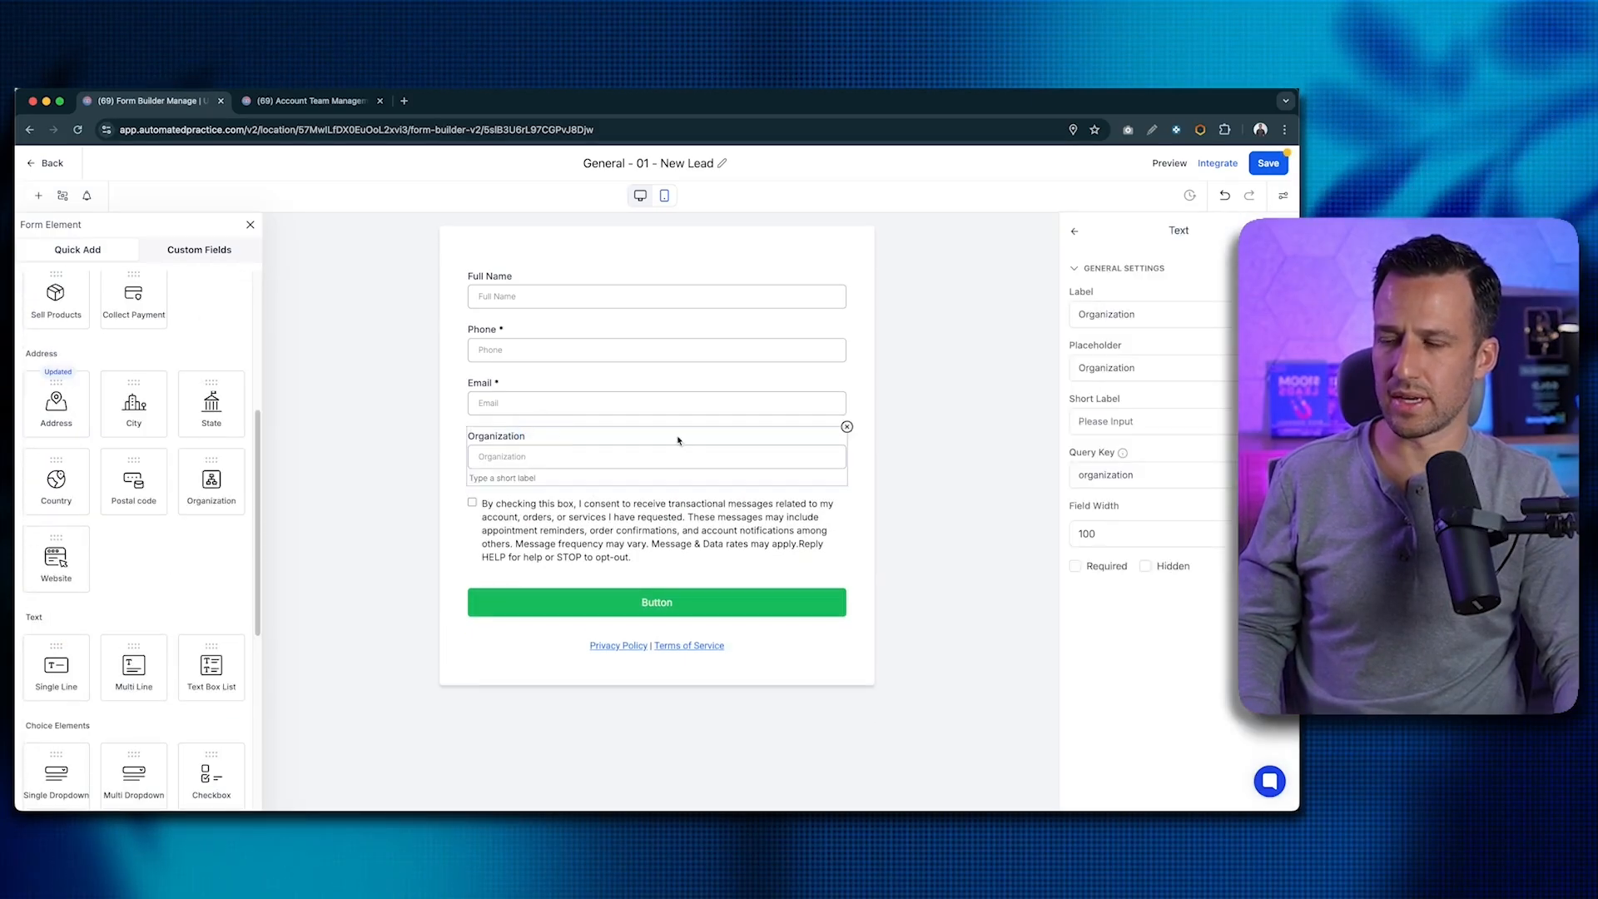
{"action": "double_click", "coordinate": [1109, 314]}
{"action": "type", "text": "Company"}
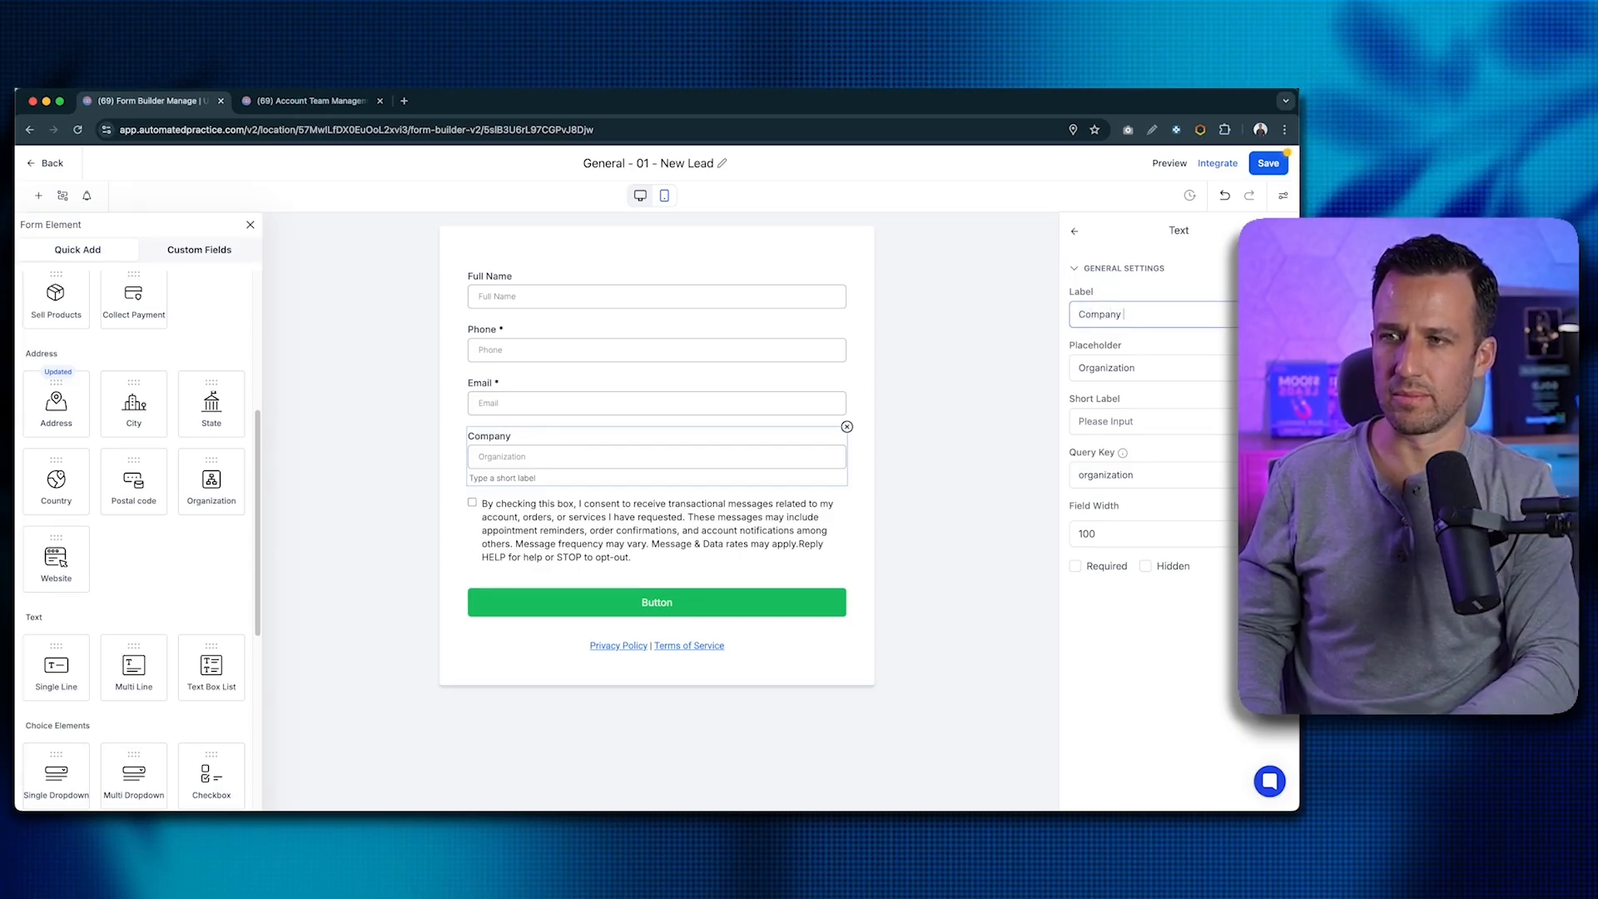
- Make Full Name required, check the other fields' settings, and save the form
{"action": "left_click", "coordinate": [750, 301]}
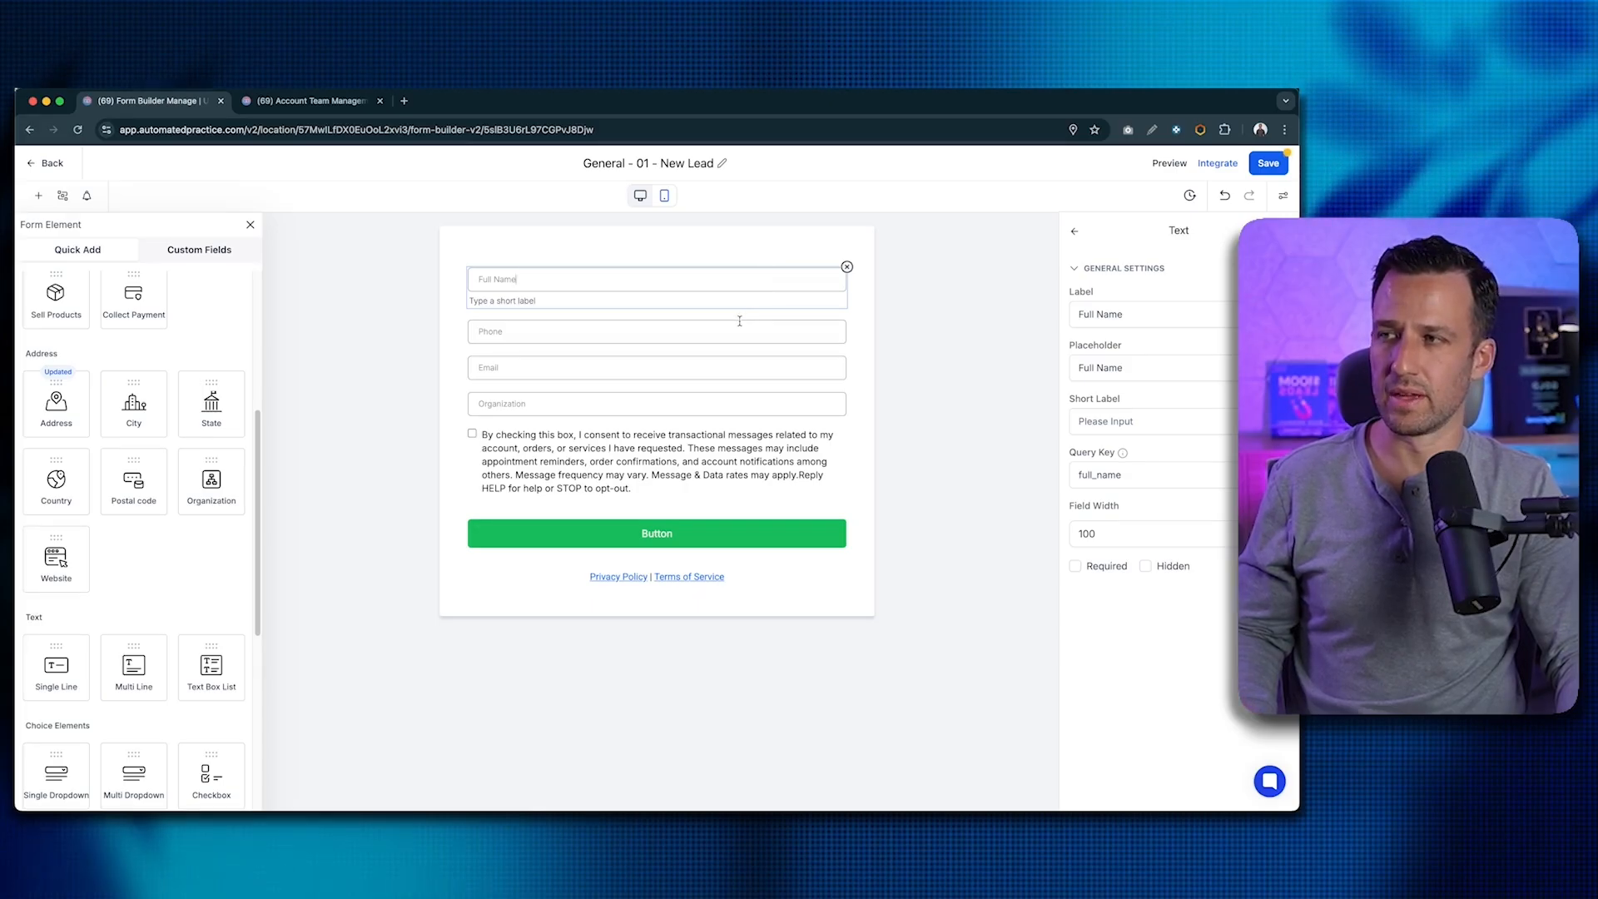
{"action": "left_click", "coordinate": [1076, 567]}
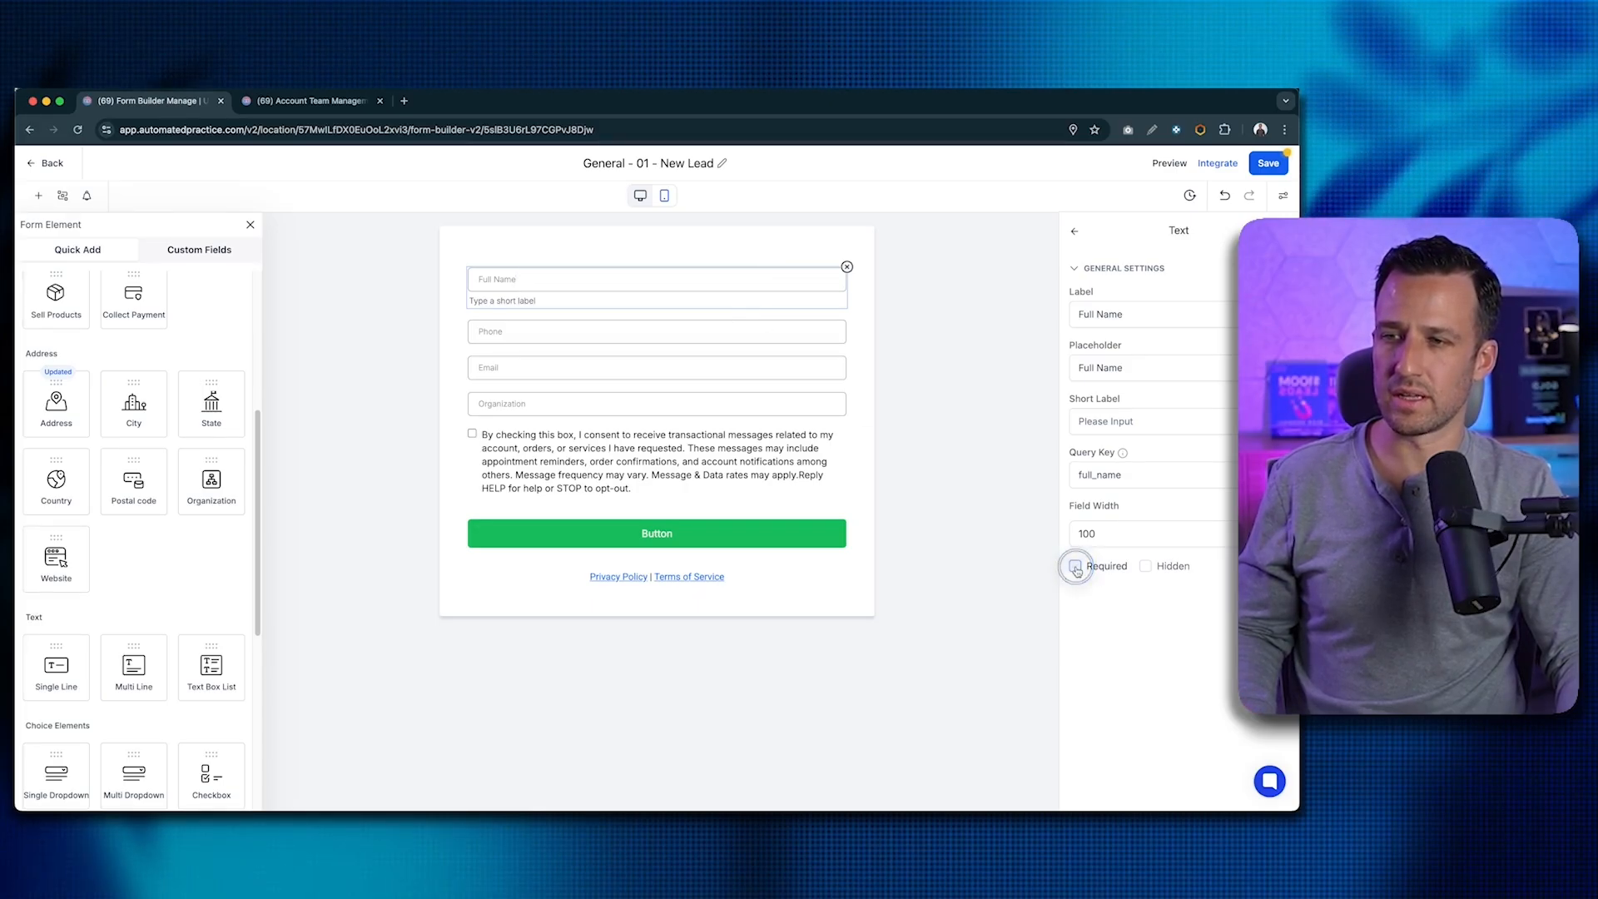
{"action": "left_click", "coordinate": [683, 337]}
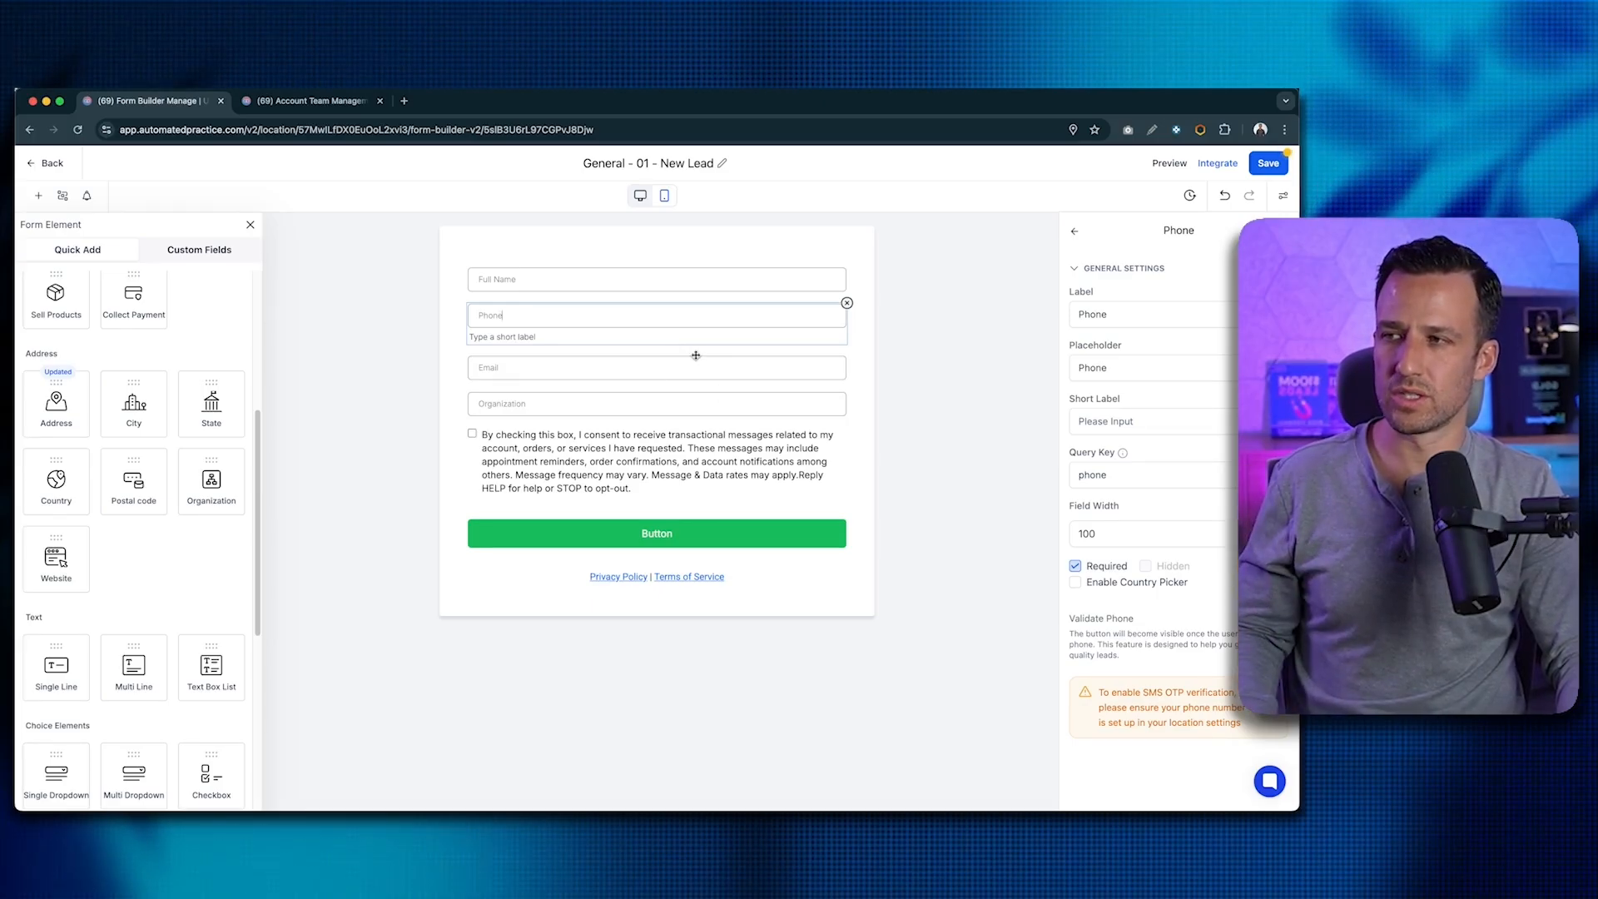
{"action": "left_click", "coordinate": [696, 356]}
{"action": "left_click", "coordinate": [717, 356]}
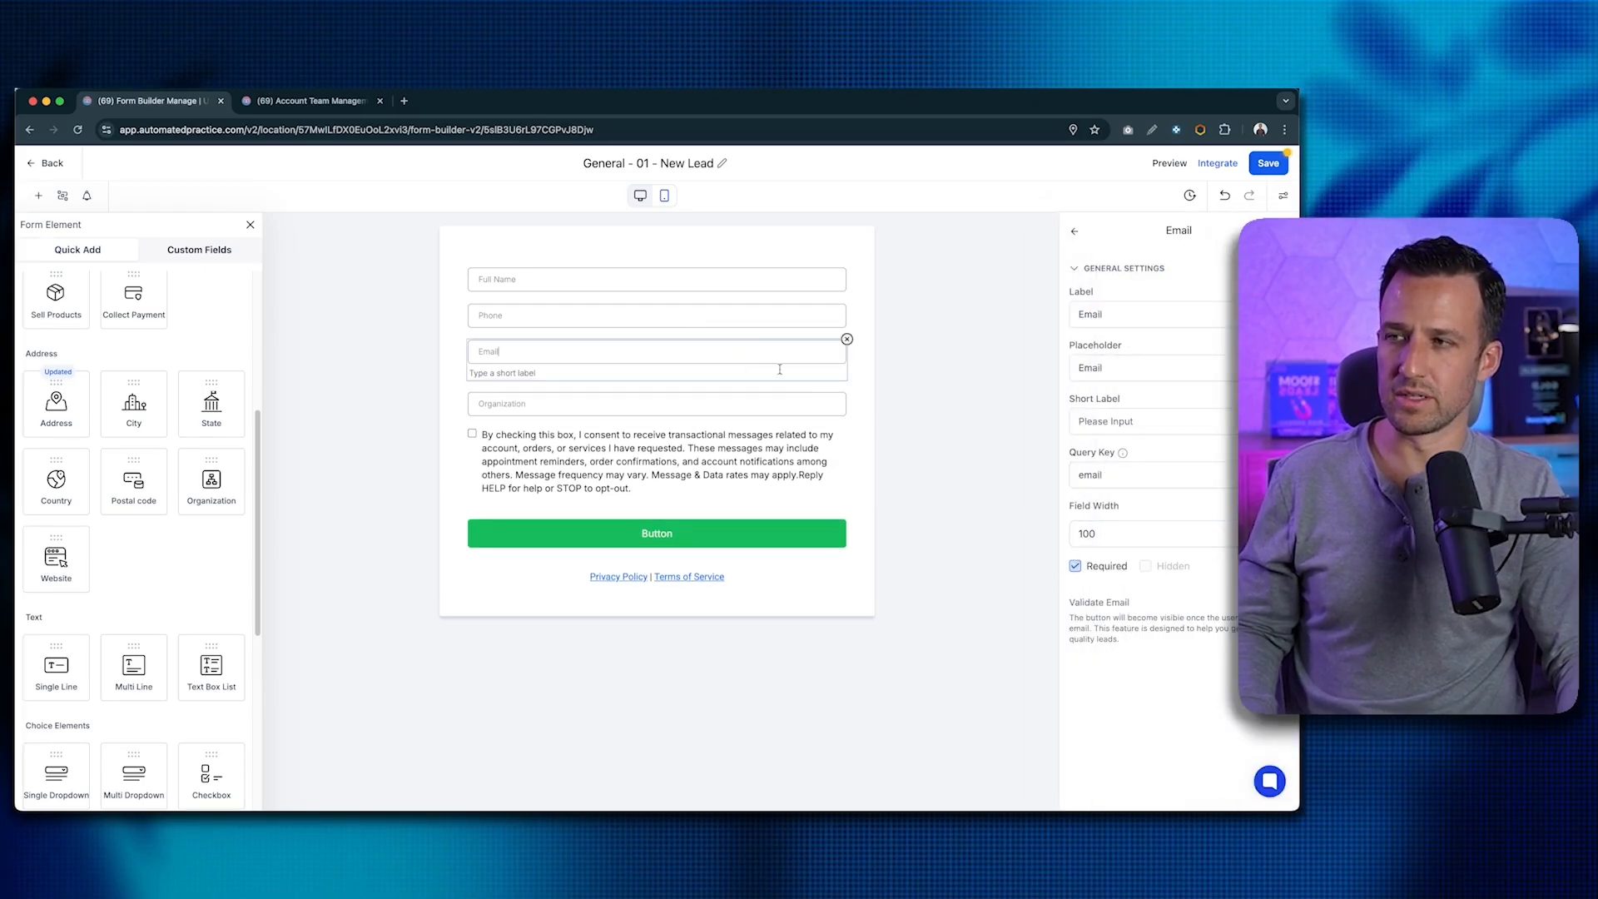
{"action": "left_click", "coordinate": [743, 317]}
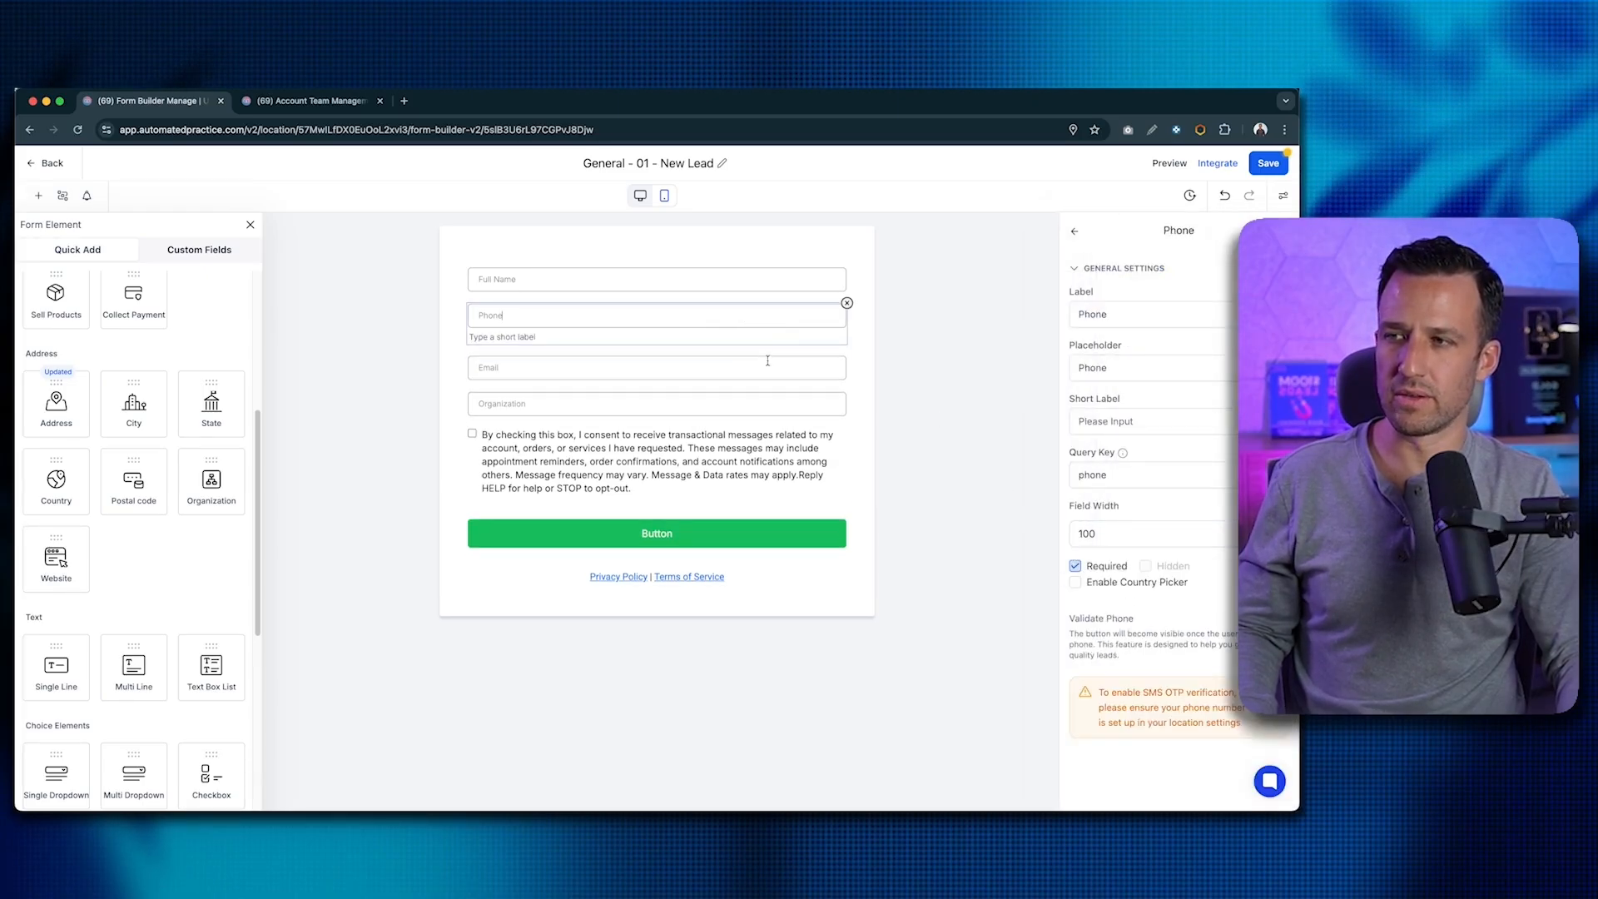
{"action": "left_click", "coordinate": [794, 404]}
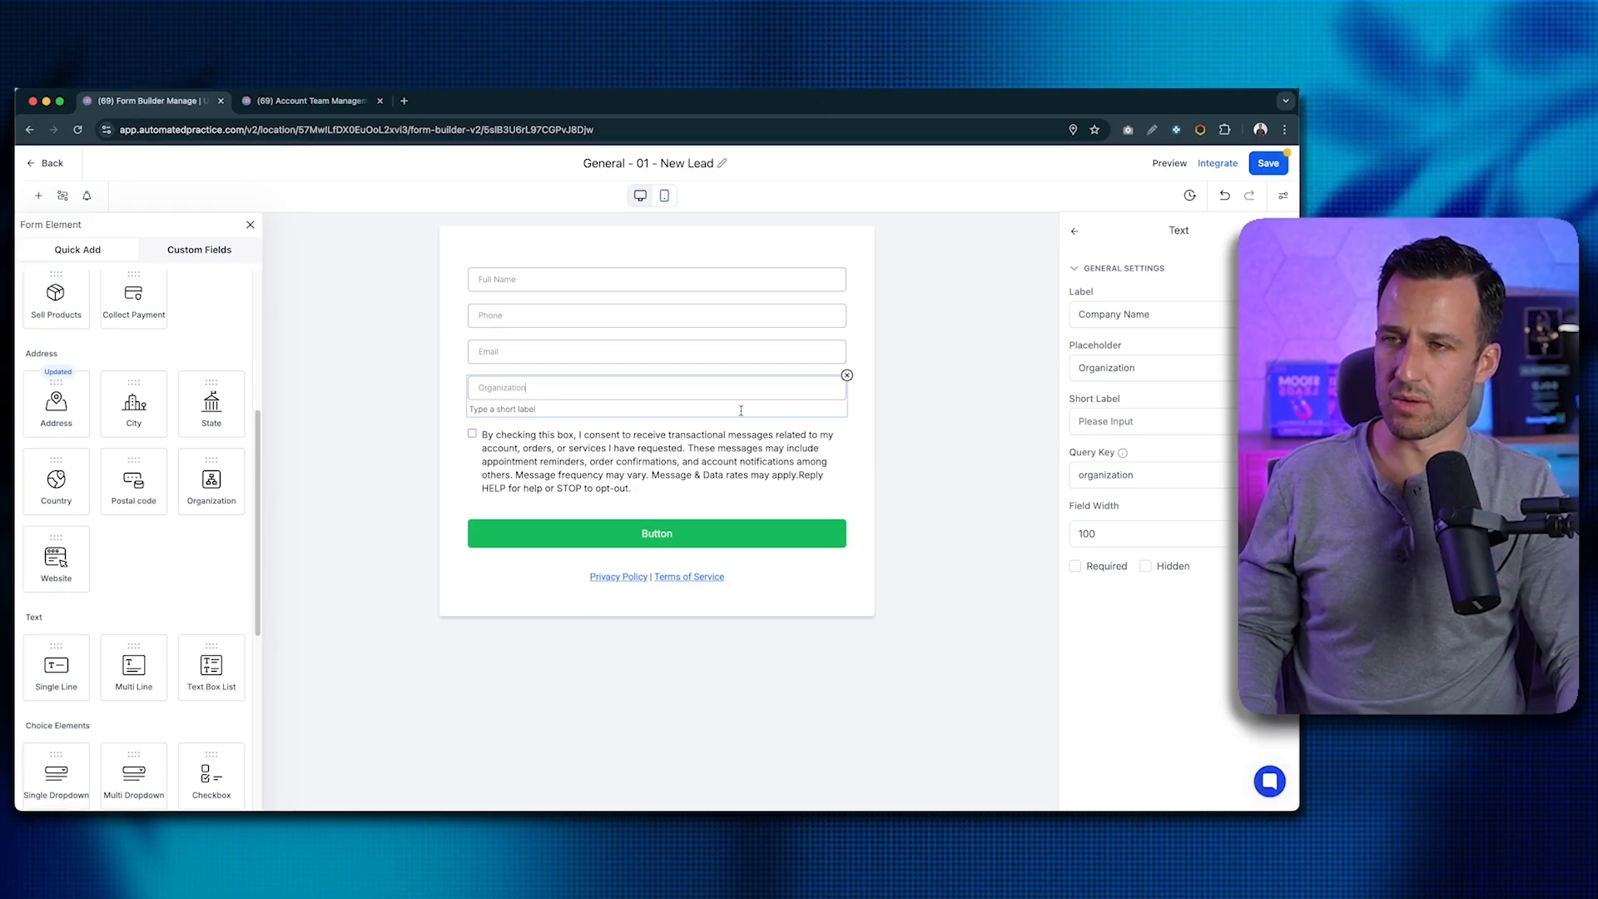
{"action": "left_click", "coordinate": [1264, 166]}
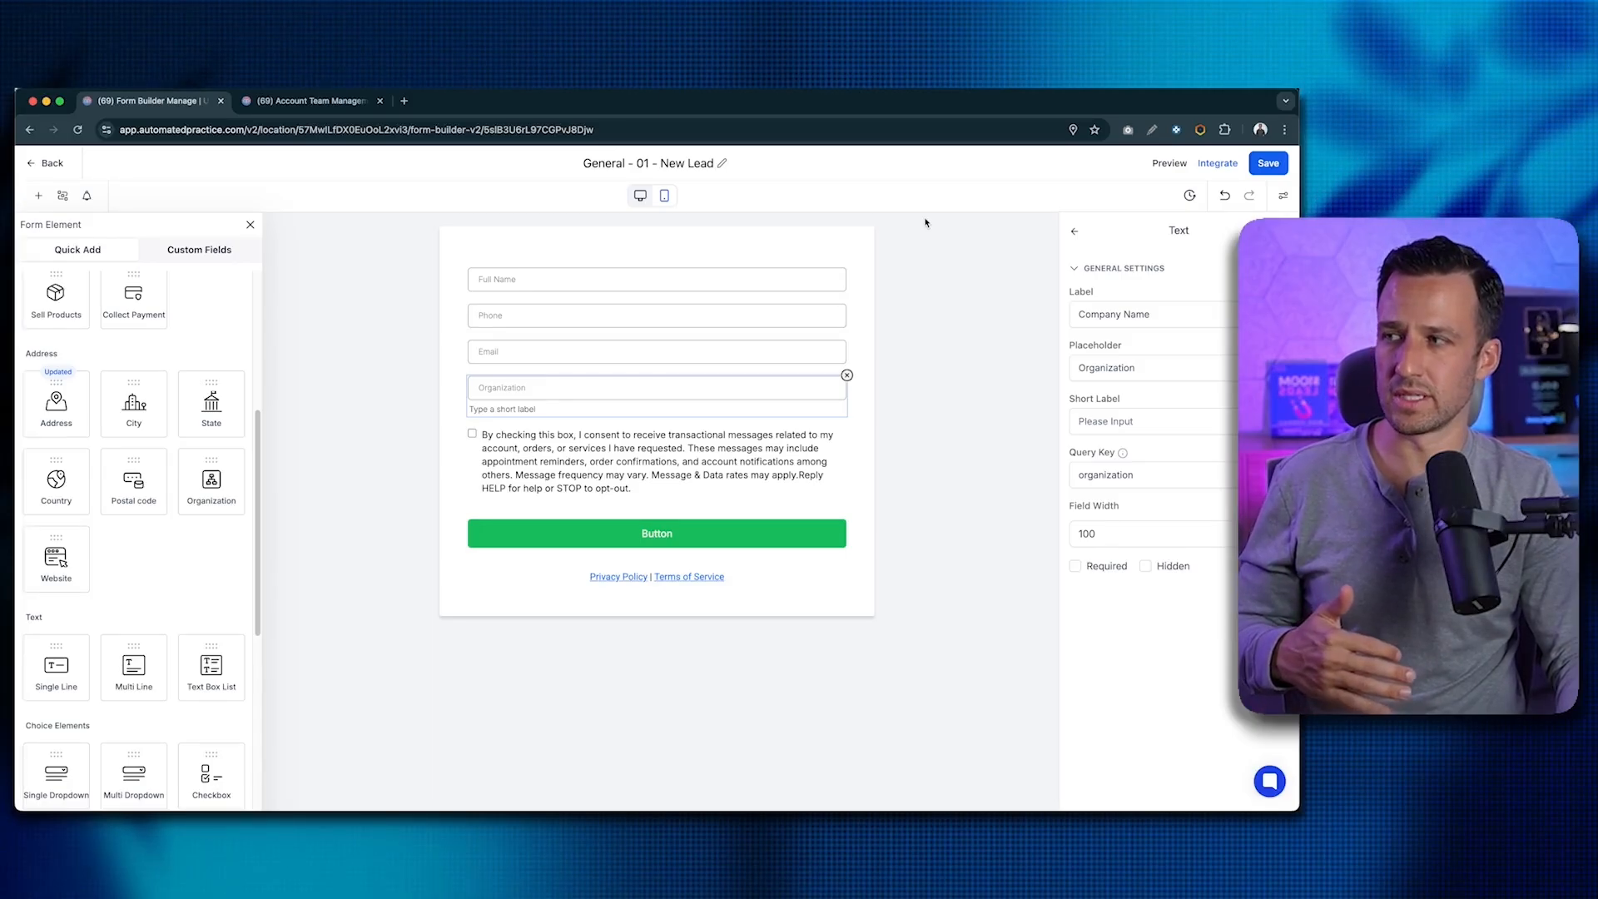
{"action": "scroll", "coordinate": [212, 342], "scroll_direction": "up", "scroll_amount": 5}
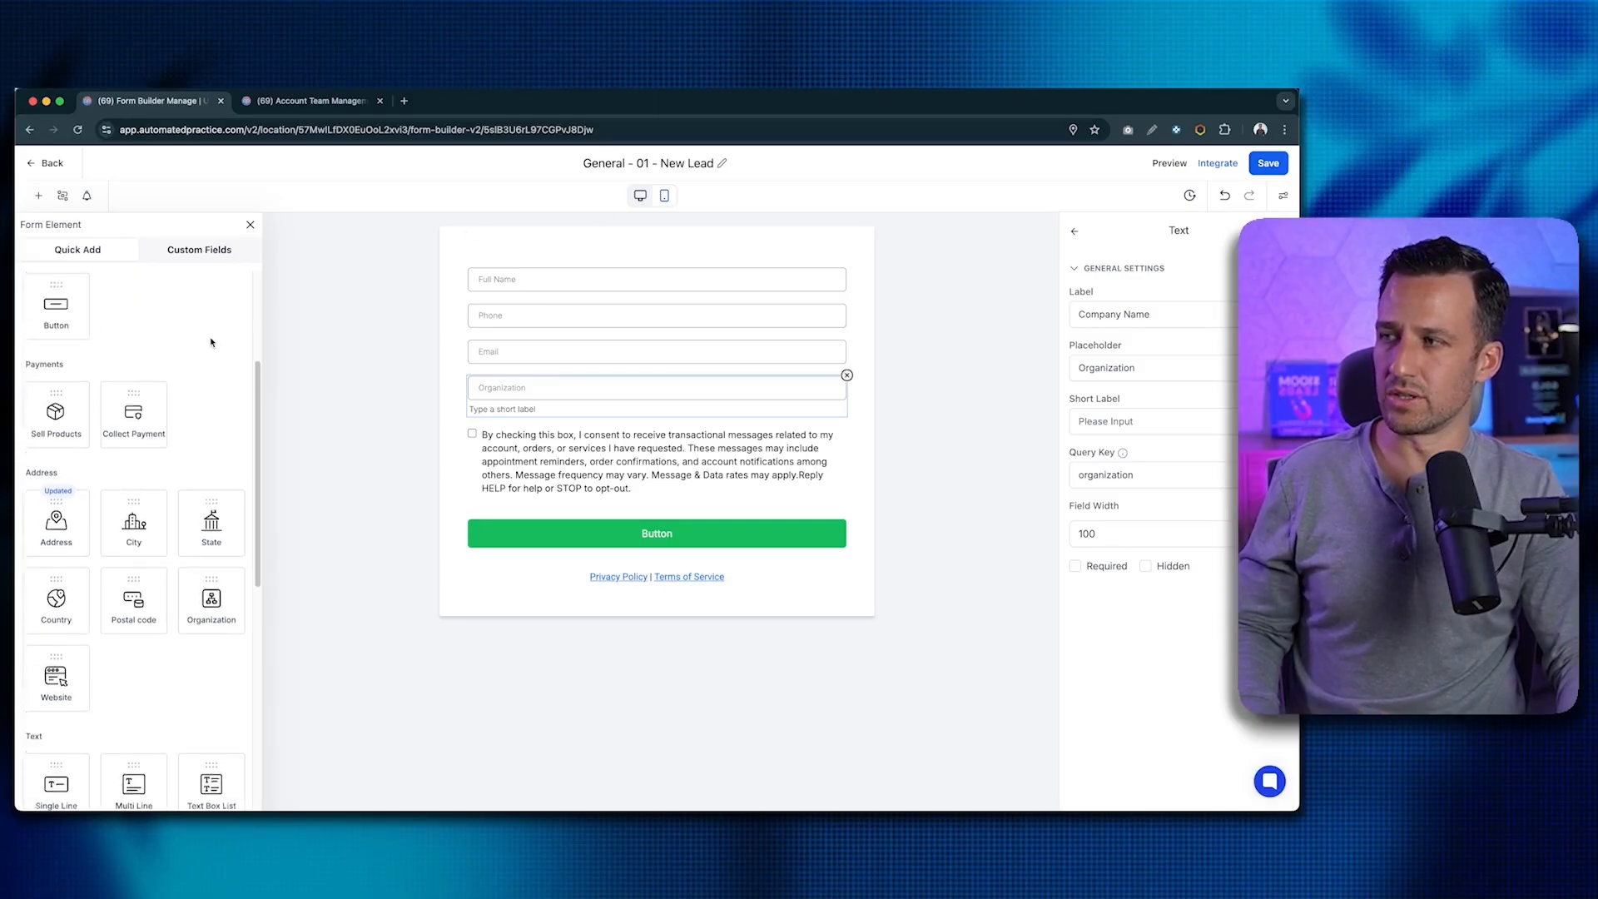
- Preview a new Single Line custom field from the Custom Fields tab, then cancel without creating it
{"action": "left_click", "coordinate": [198, 251]}
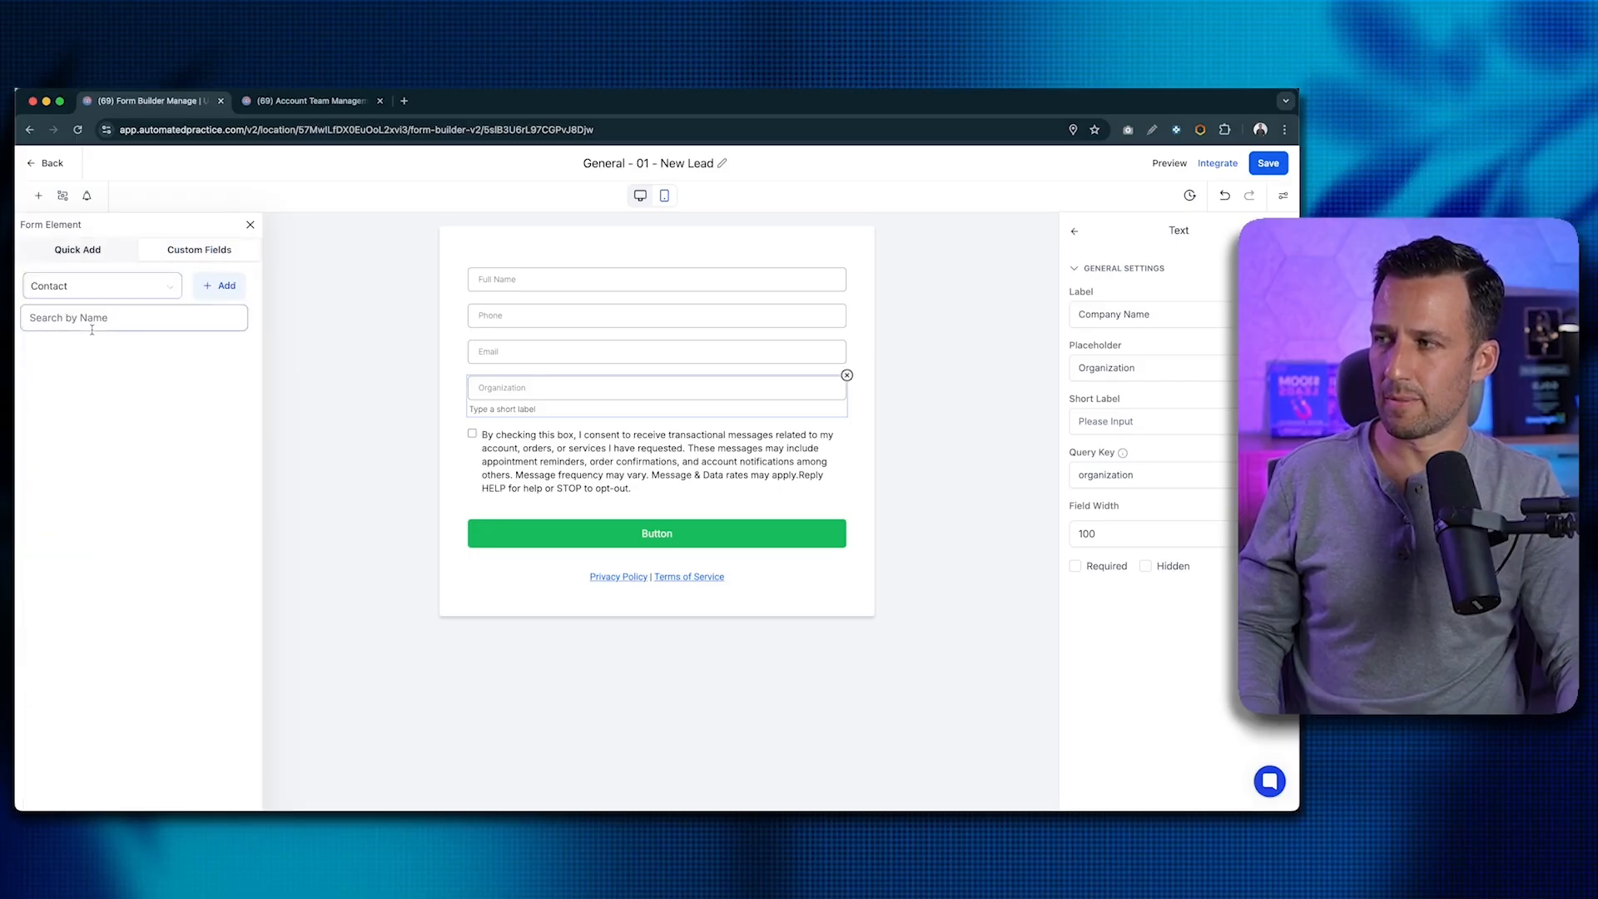
{"action": "left_click", "coordinate": [226, 293]}
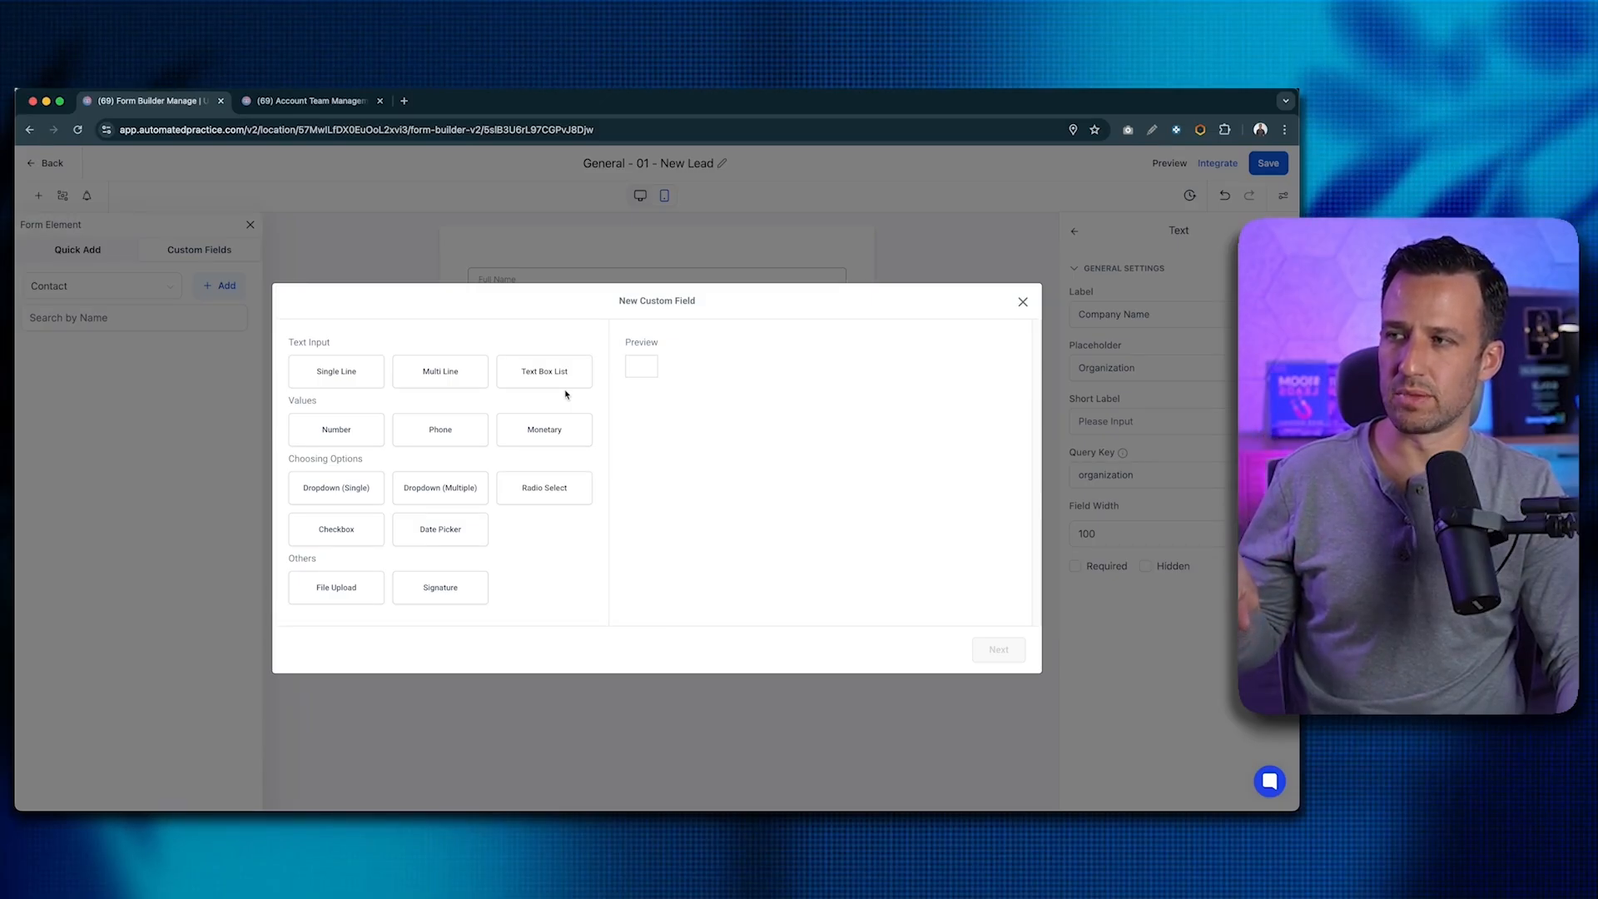
{"action": "left_click", "coordinate": [378, 373]}
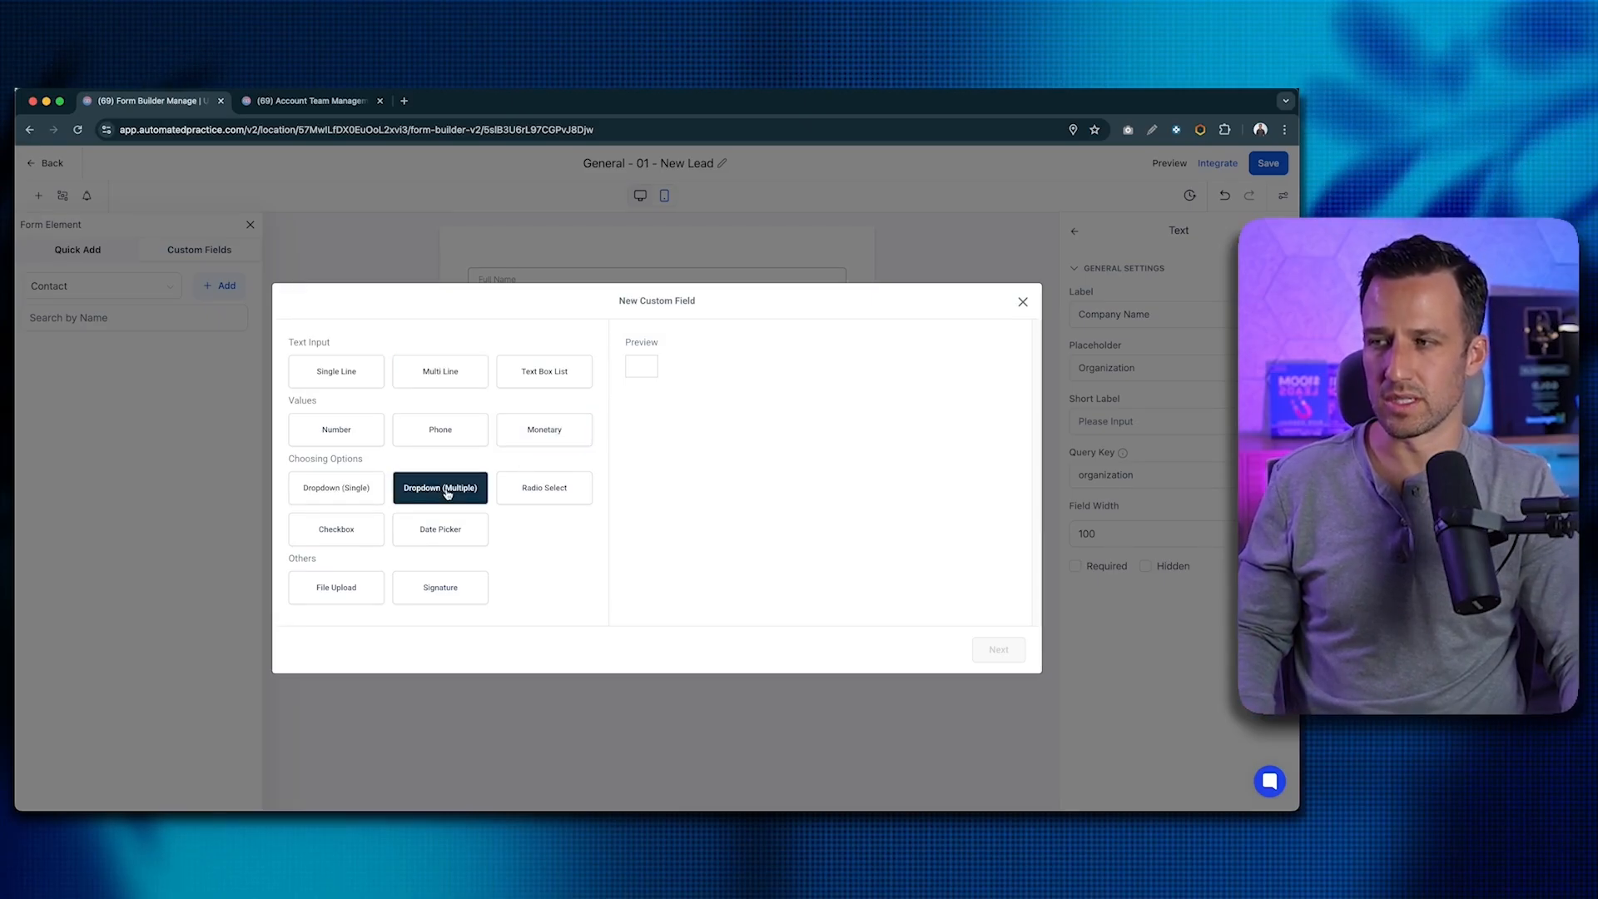
{"action": "left_click", "coordinate": [1023, 302]}
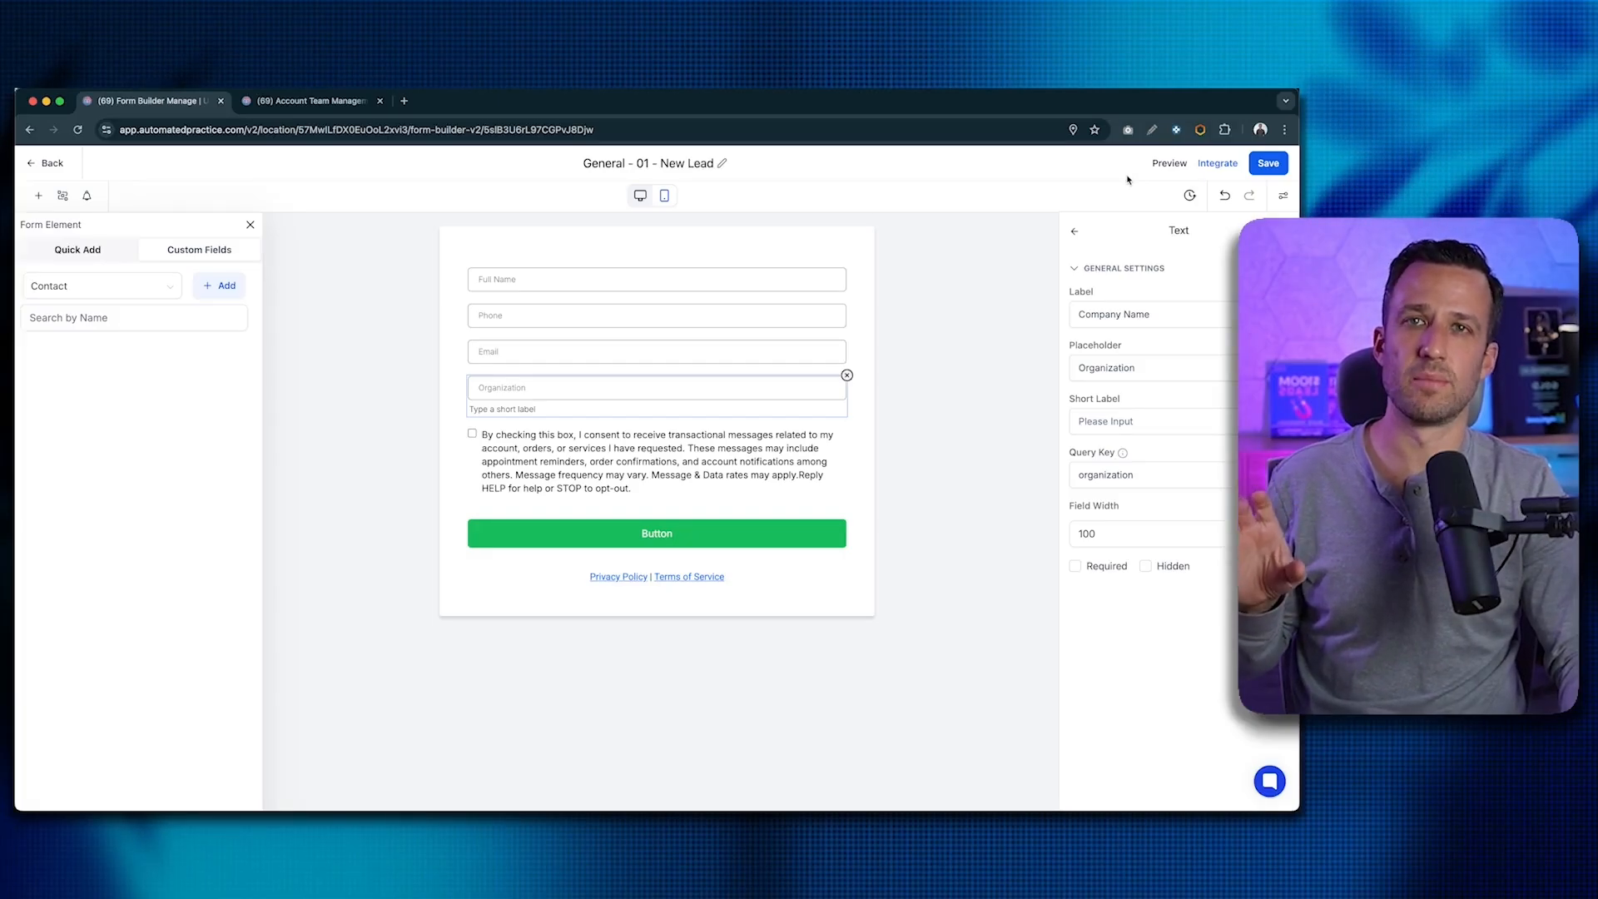
- Exit the New Lead form builder and browse the Automation Workflows page and its starter recipes
{"action": "left_click", "coordinate": [23, 168]}
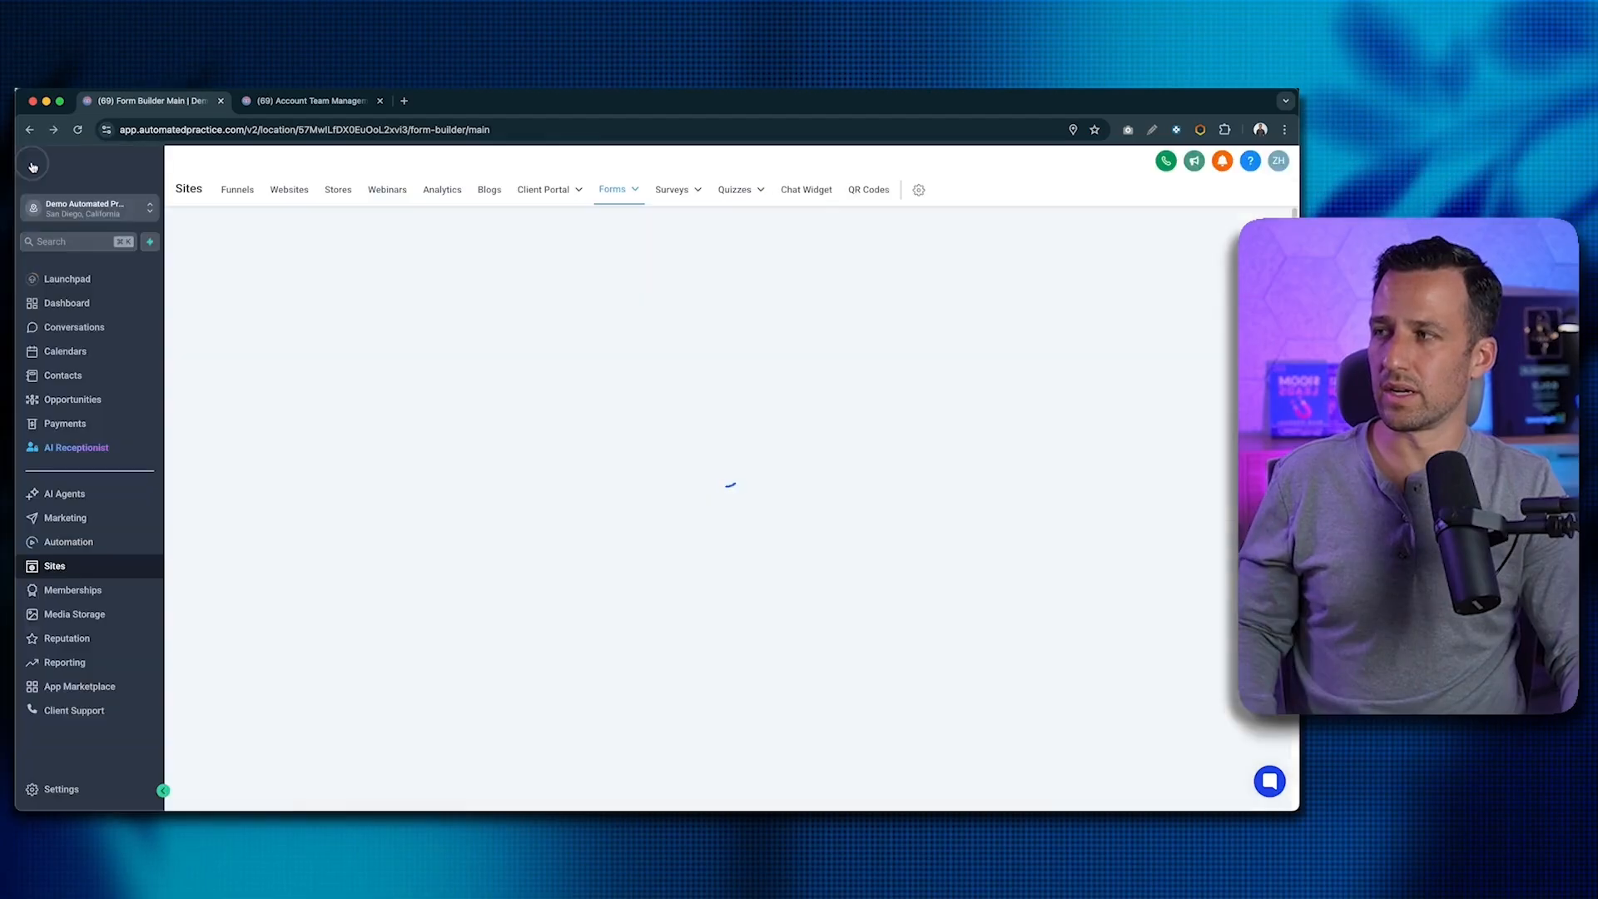
{"action": "left_click", "coordinate": [79, 544]}
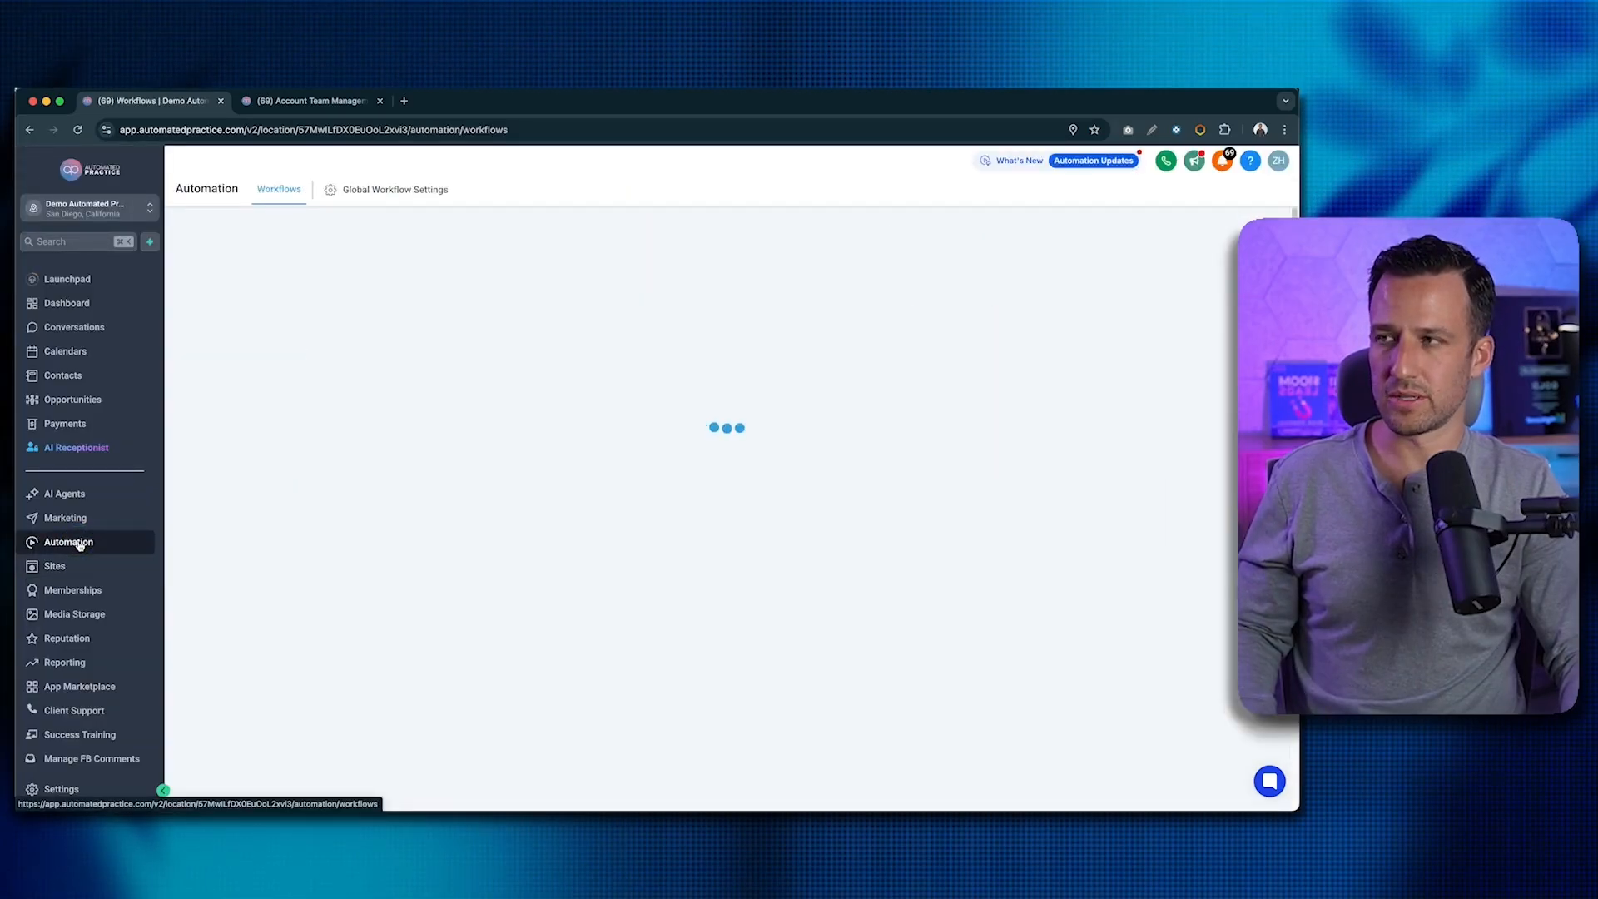
{"action": "scroll", "coordinate": [273, 493], "scroll_direction": "down", "scroll_amount": 2}
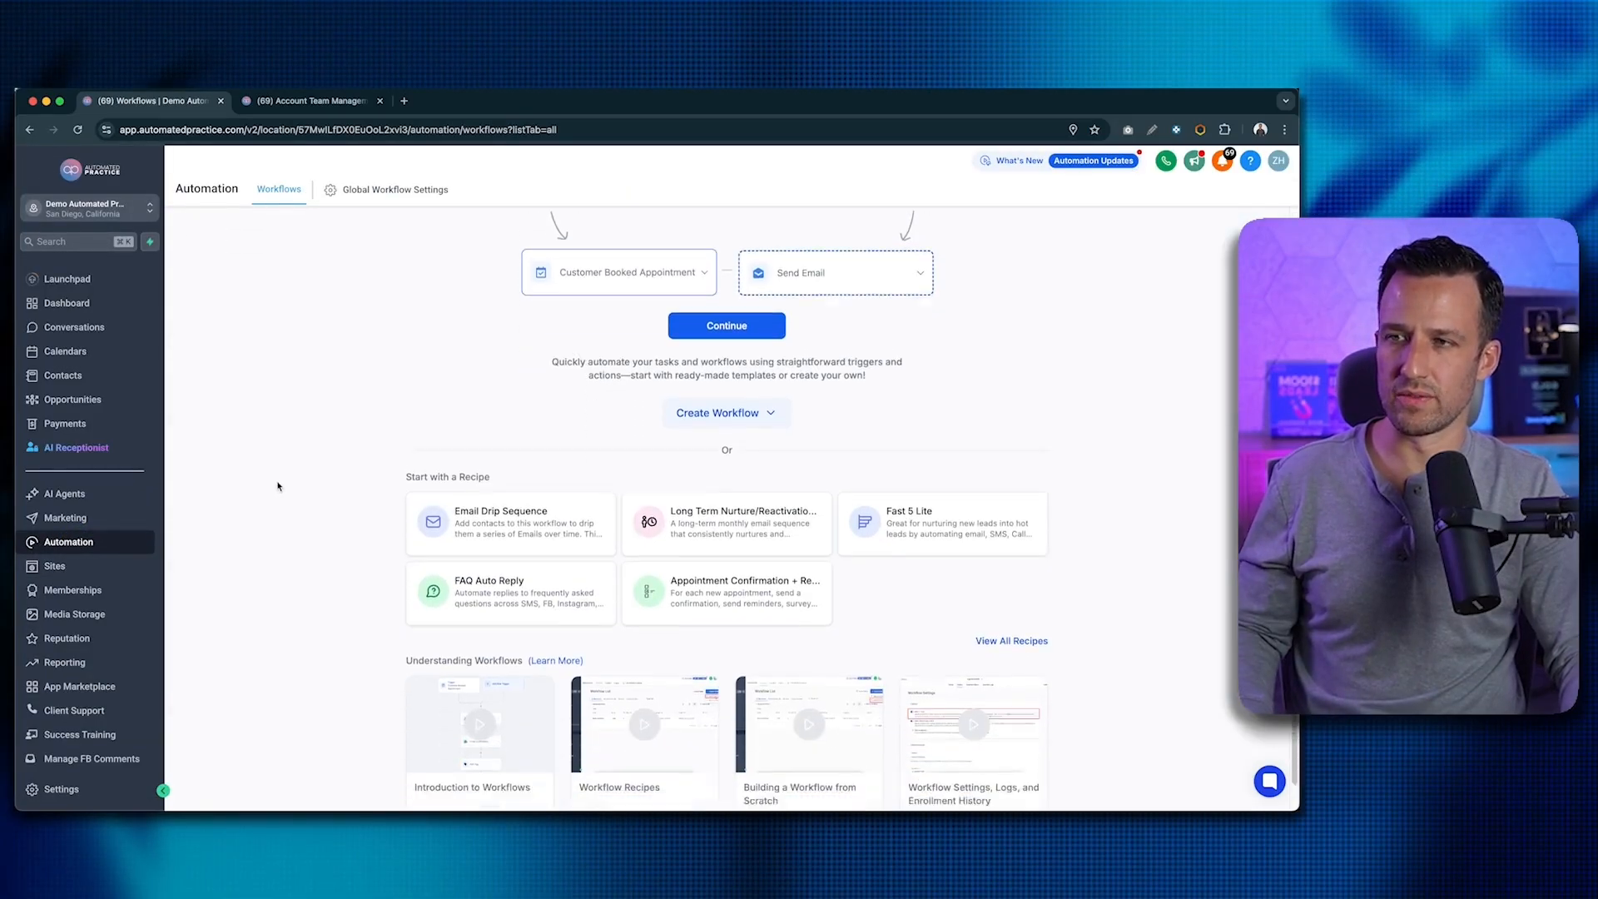
{"action": "scroll", "coordinate": [267, 493], "scroll_direction": "up", "scroll_amount": 2}
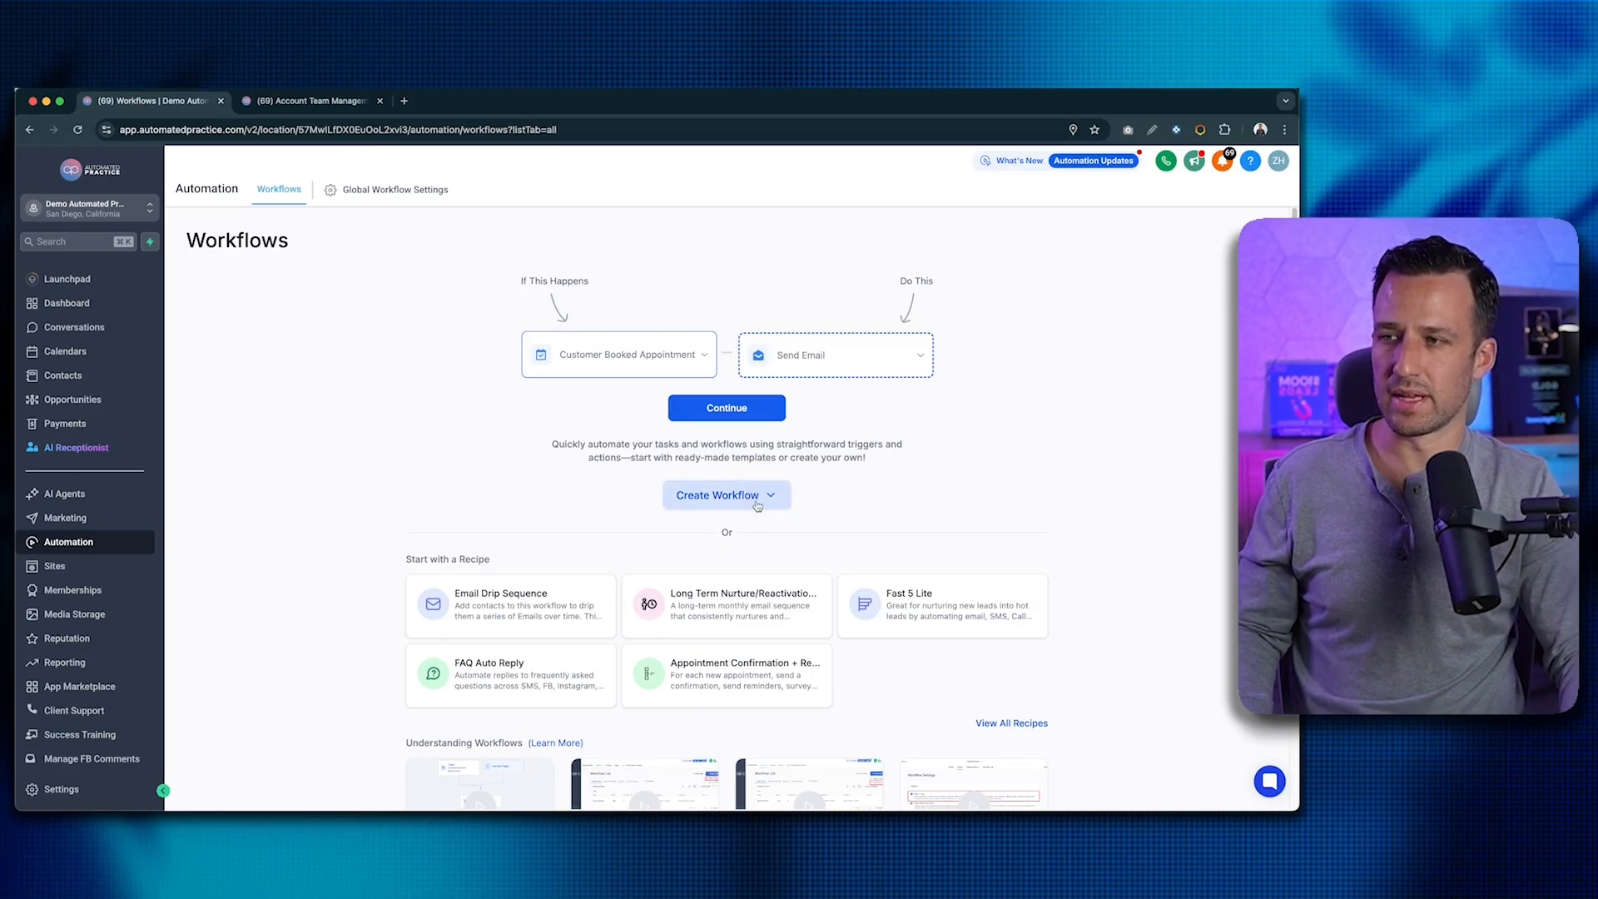
{"action": "scroll", "coordinate": [834, 465], "scroll_direction": "down", "scroll_amount": 2}
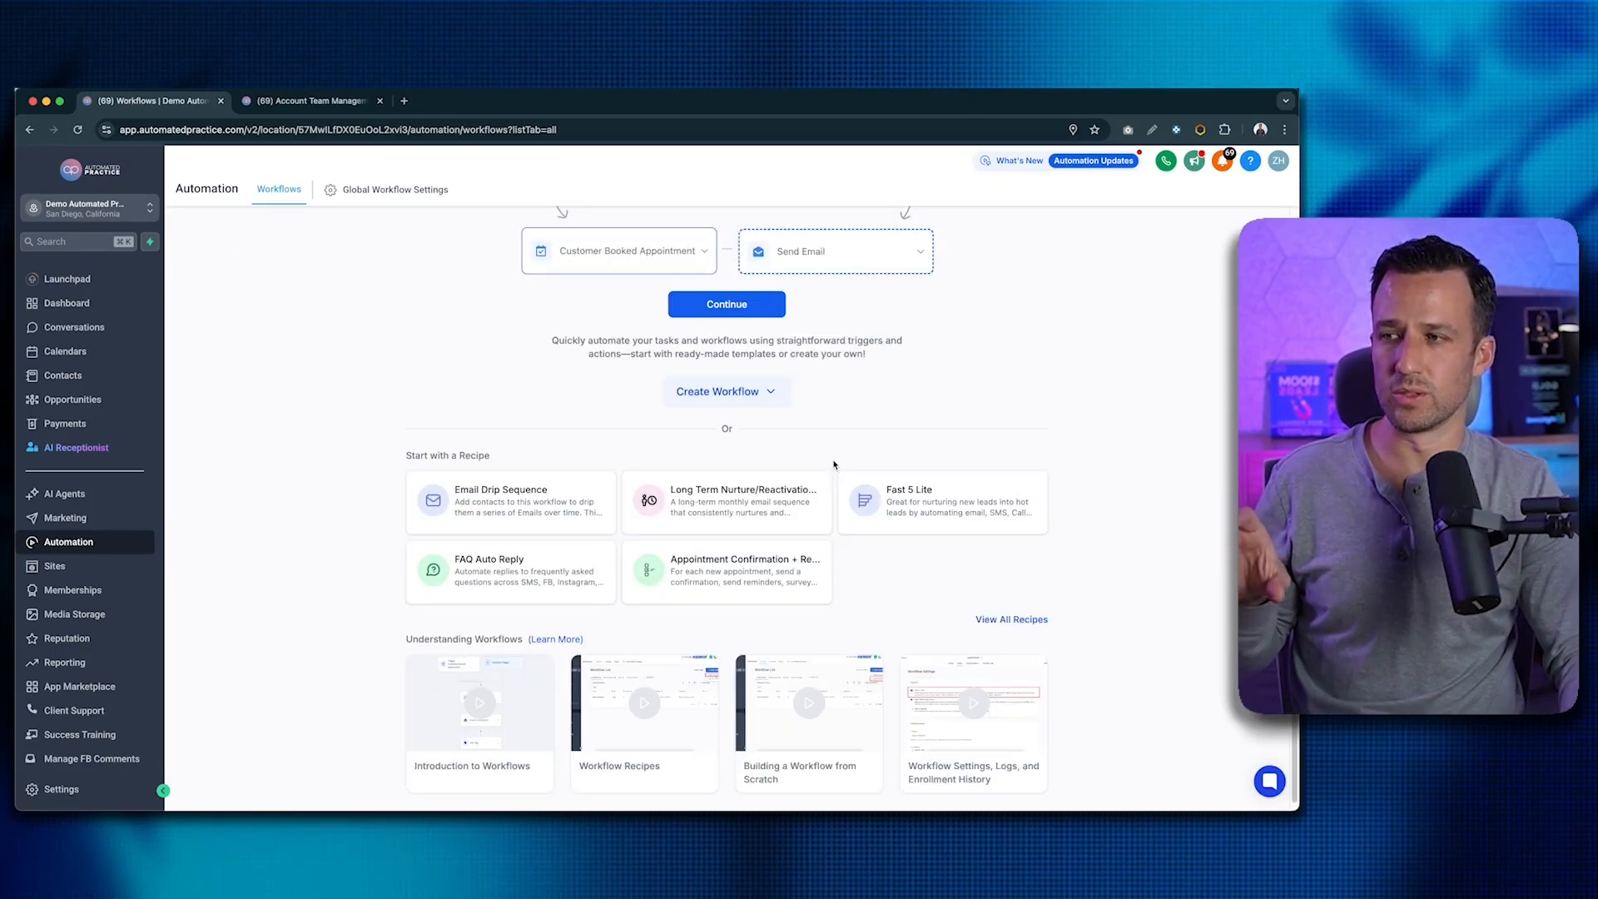
{"action": "scroll", "coordinate": [834, 465], "scroll_direction": "down", "scroll_amount": 1}
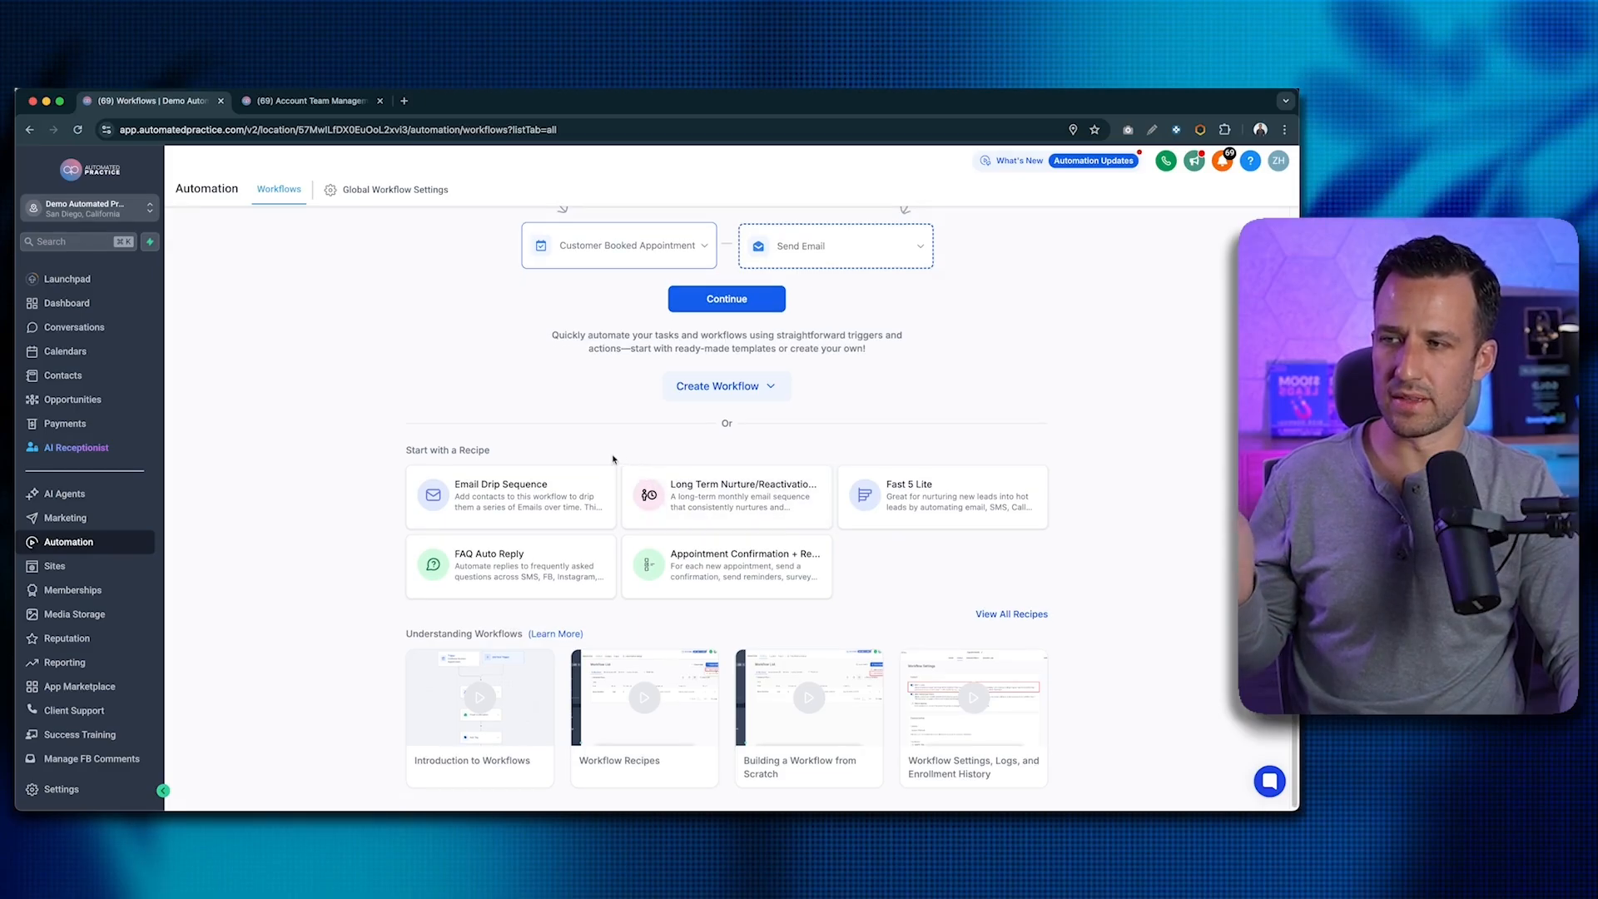
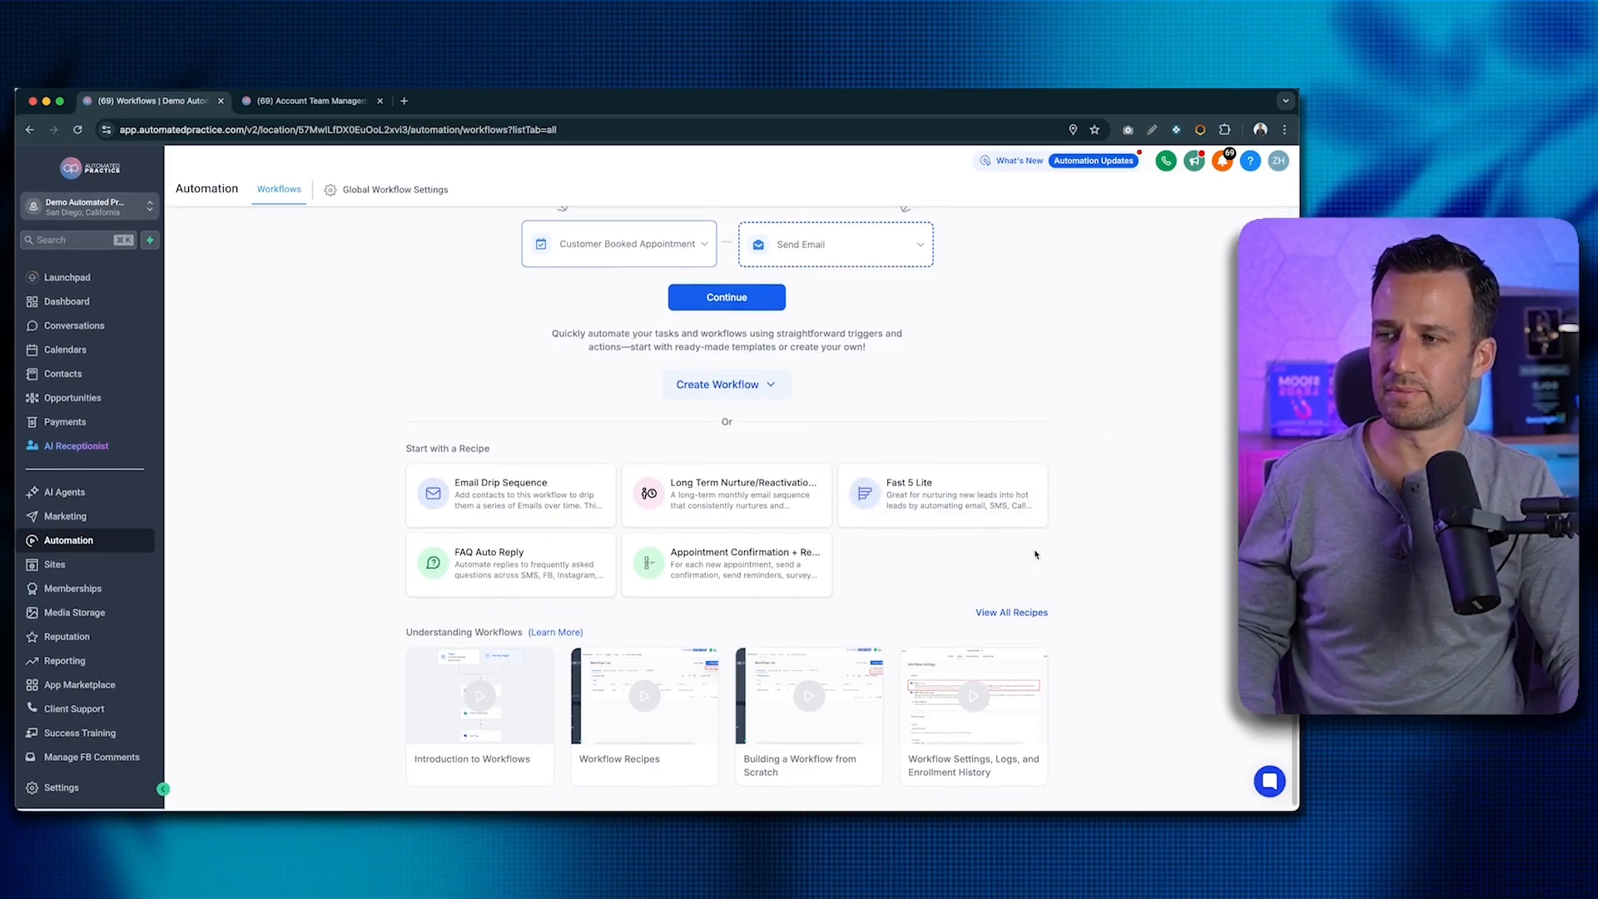
- Create a blank workflow from scratch and name it 'General - 01 - New Lead Submission'
{"action": "scroll", "coordinate": [817, 416], "scroll_direction": "up", "scroll_amount": 3}
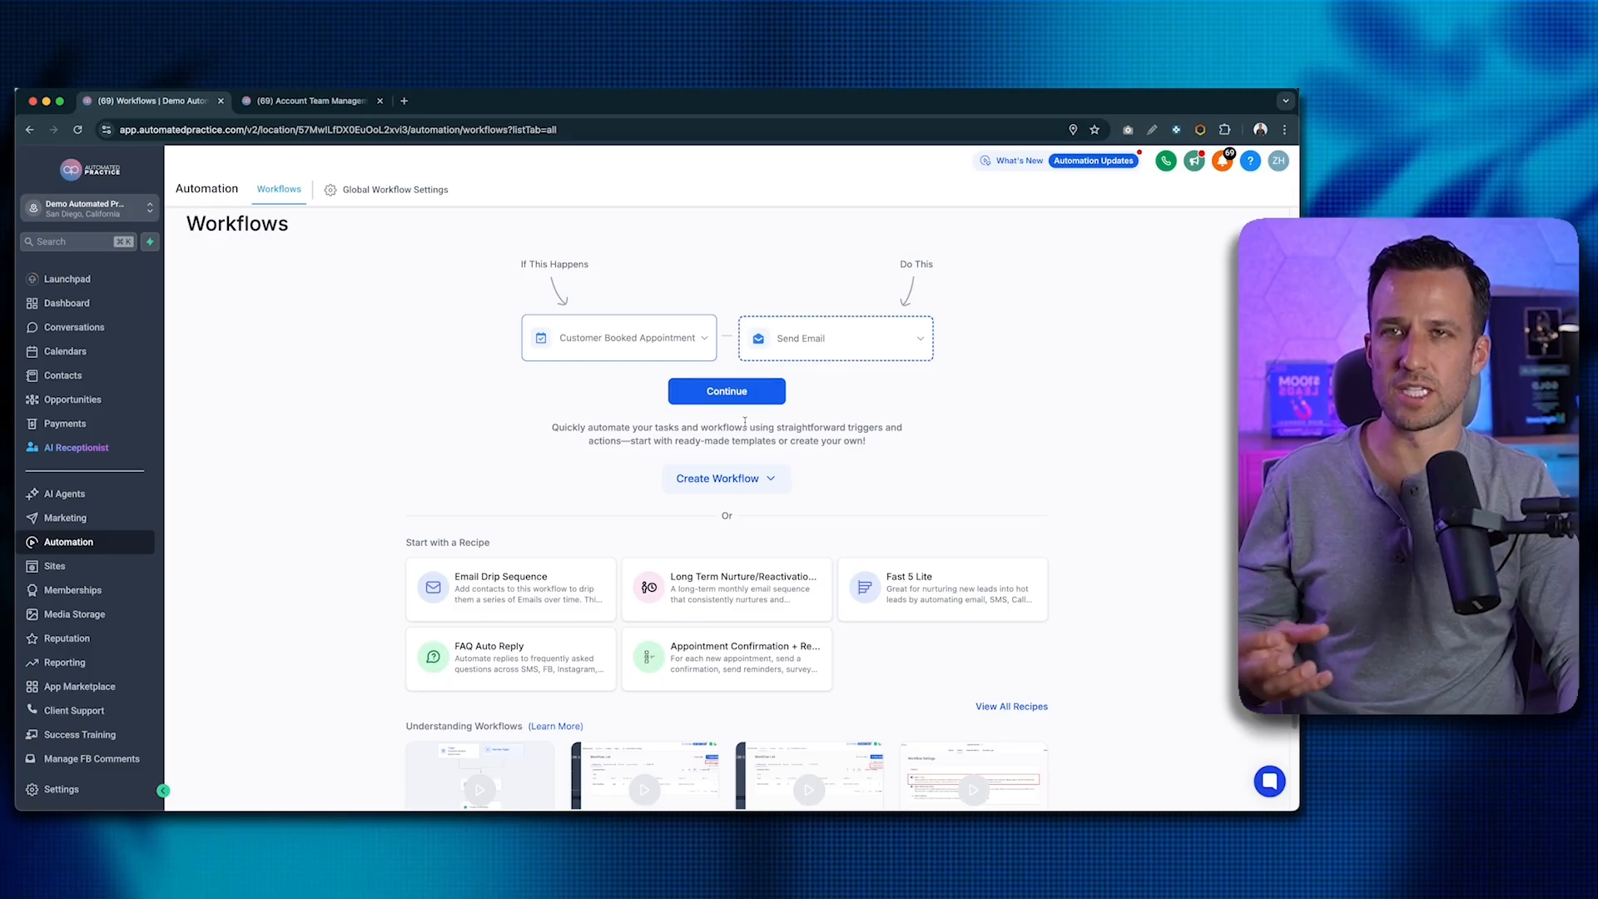
{"action": "left_click", "coordinate": [747, 482]}
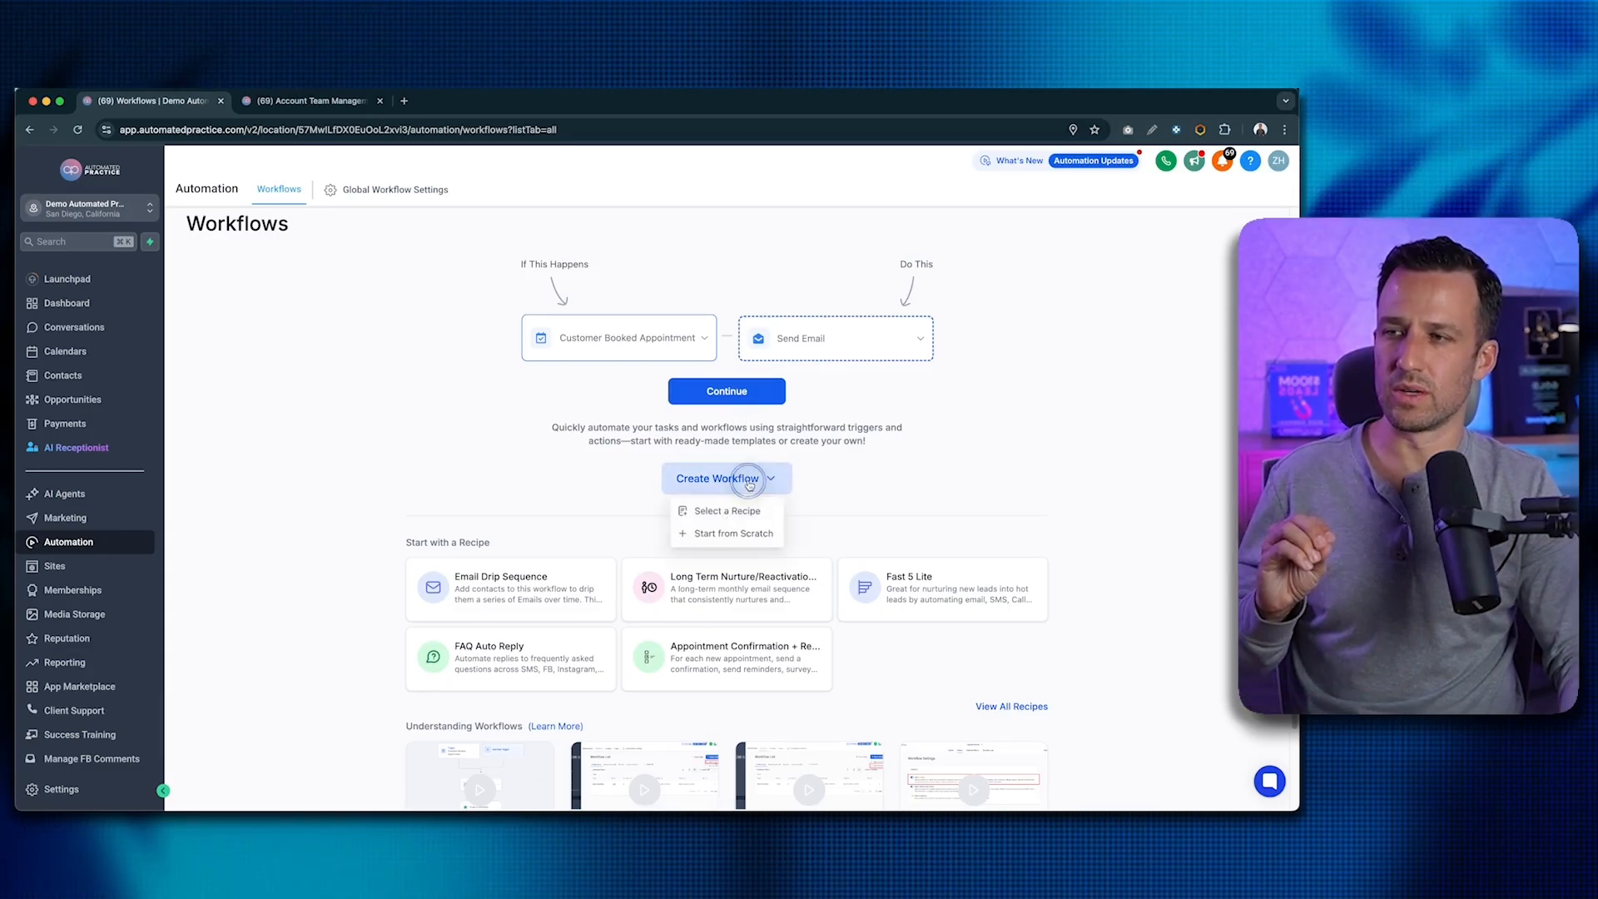
{"action": "left_click", "coordinate": [735, 535]}
{"action": "left_click", "coordinate": [617, 165]}
{"action": "key", "text": "super+a"}
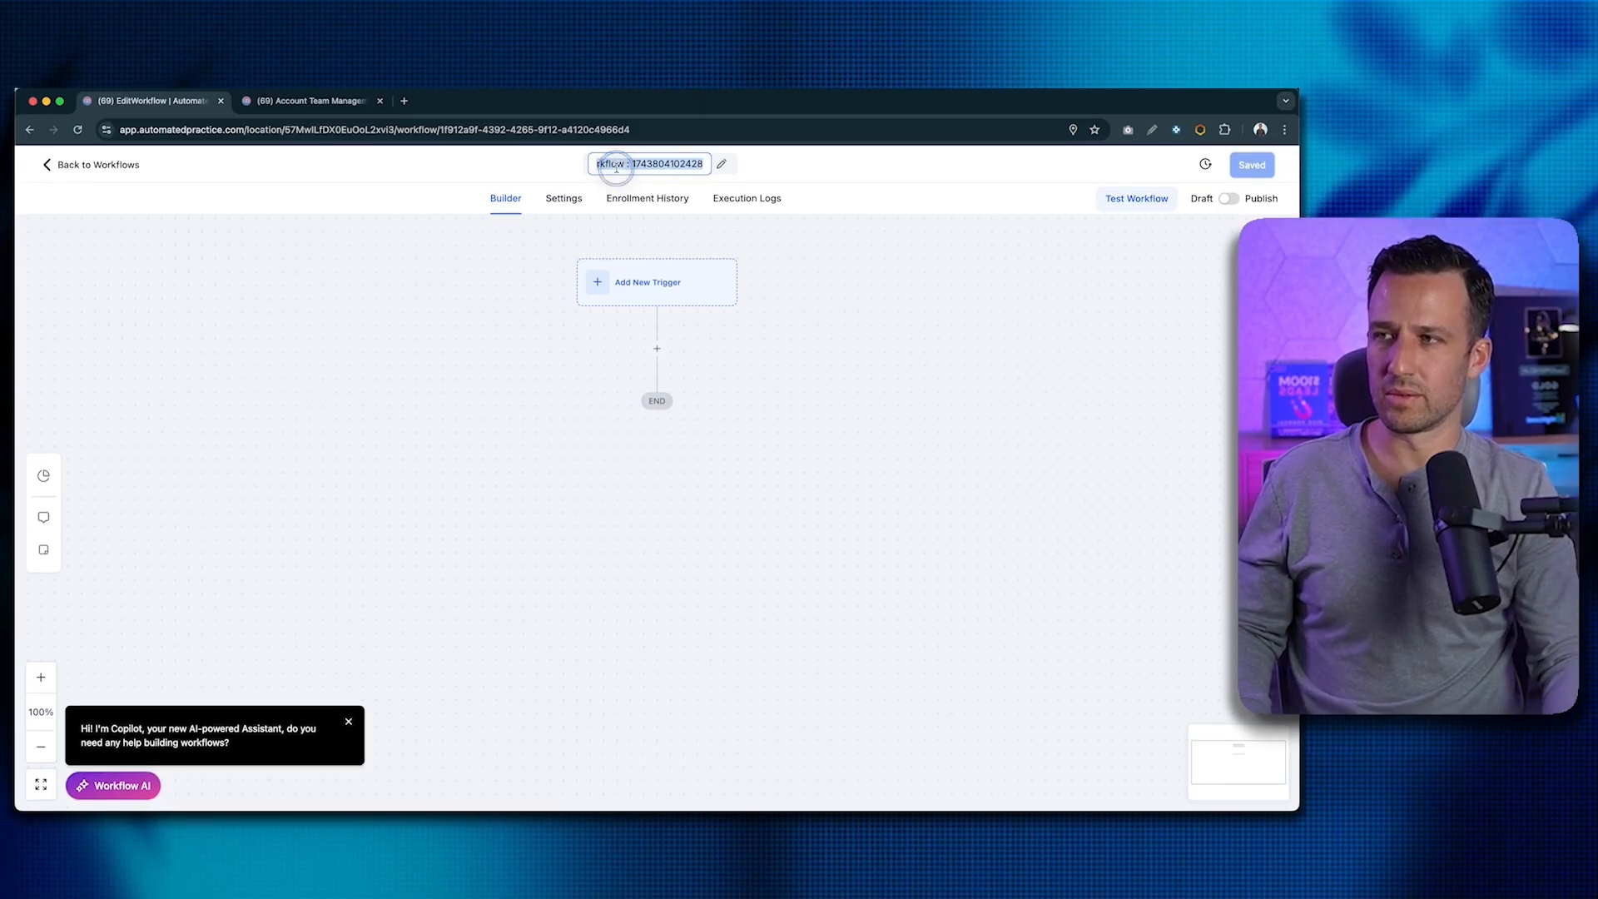
{"action": "type", "text": "General - 01 - New Lead"}
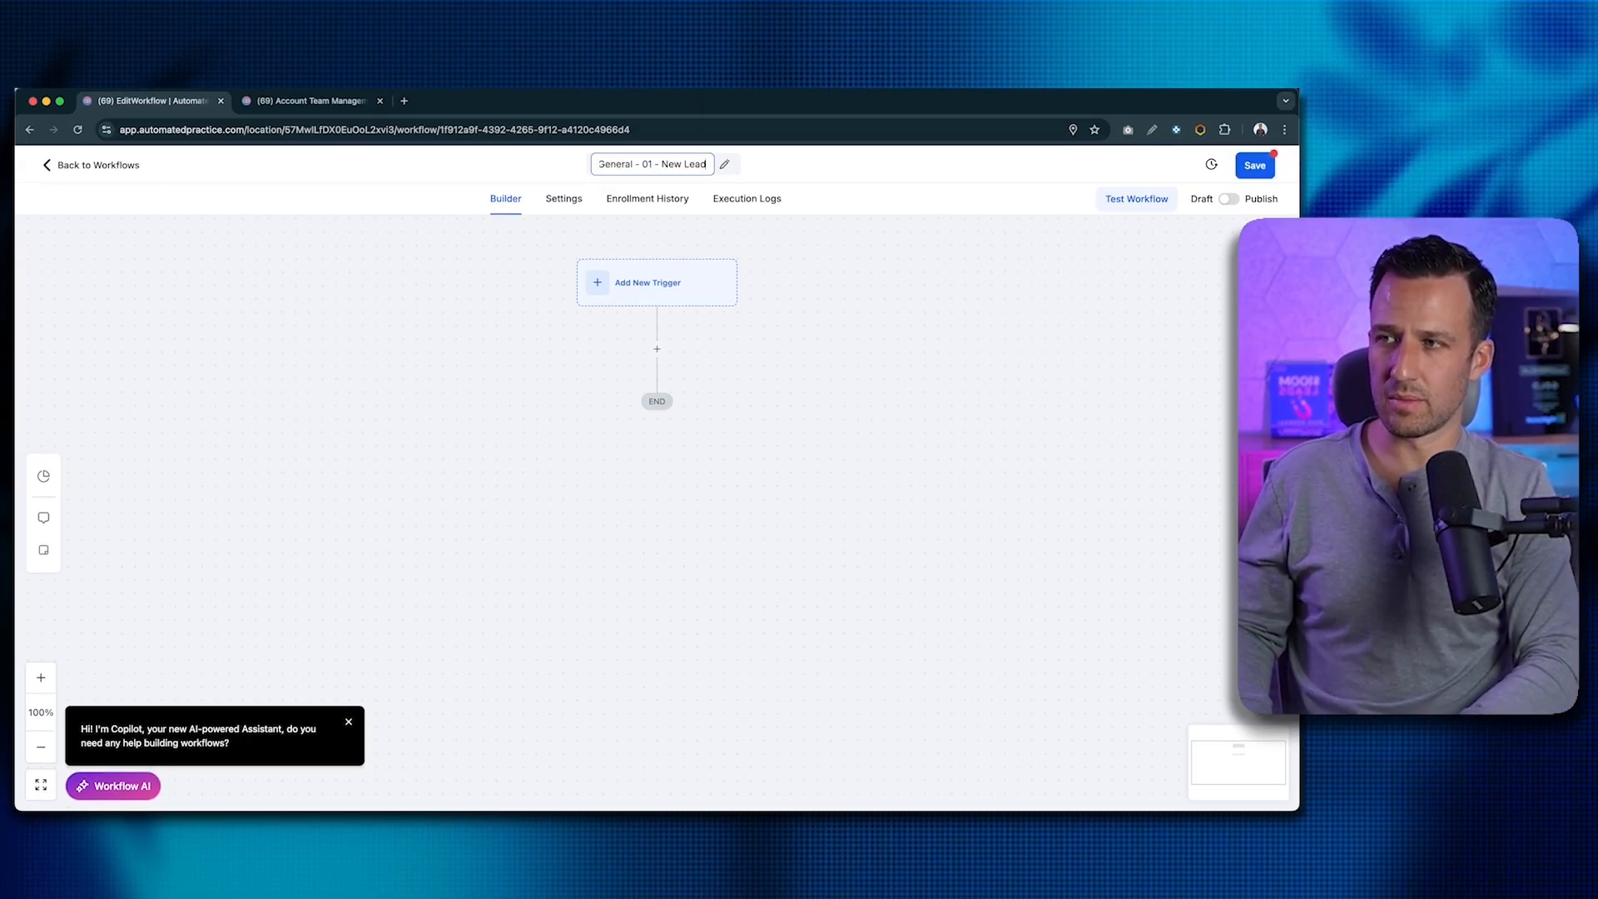
{"action": "type", "text": " Su"}
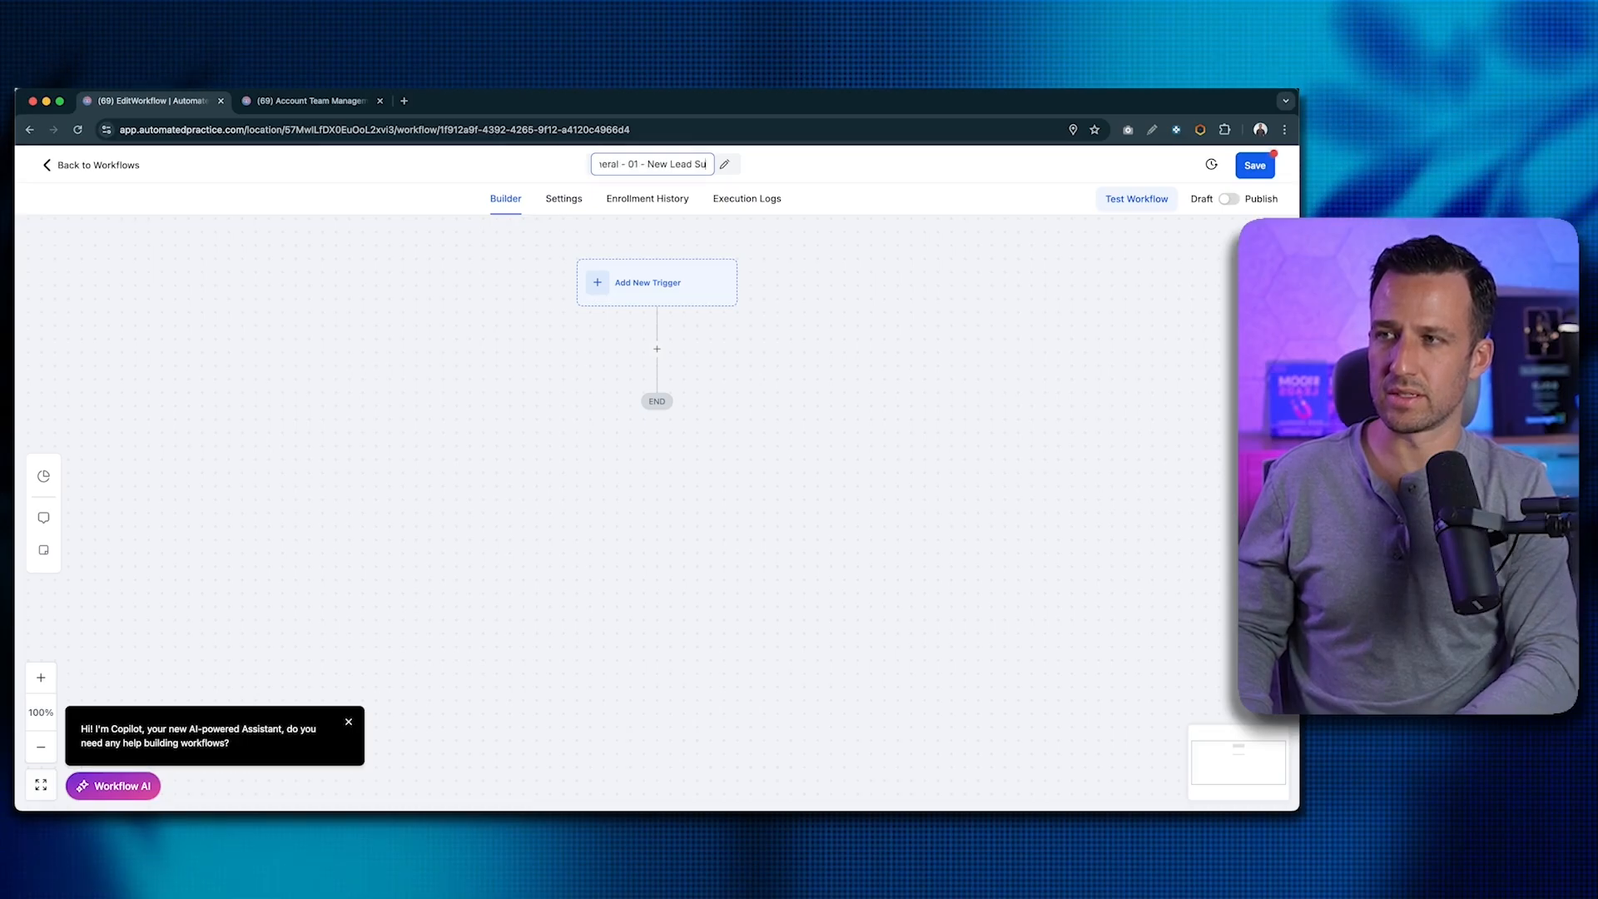
{"action": "type", "text": "bmission"}
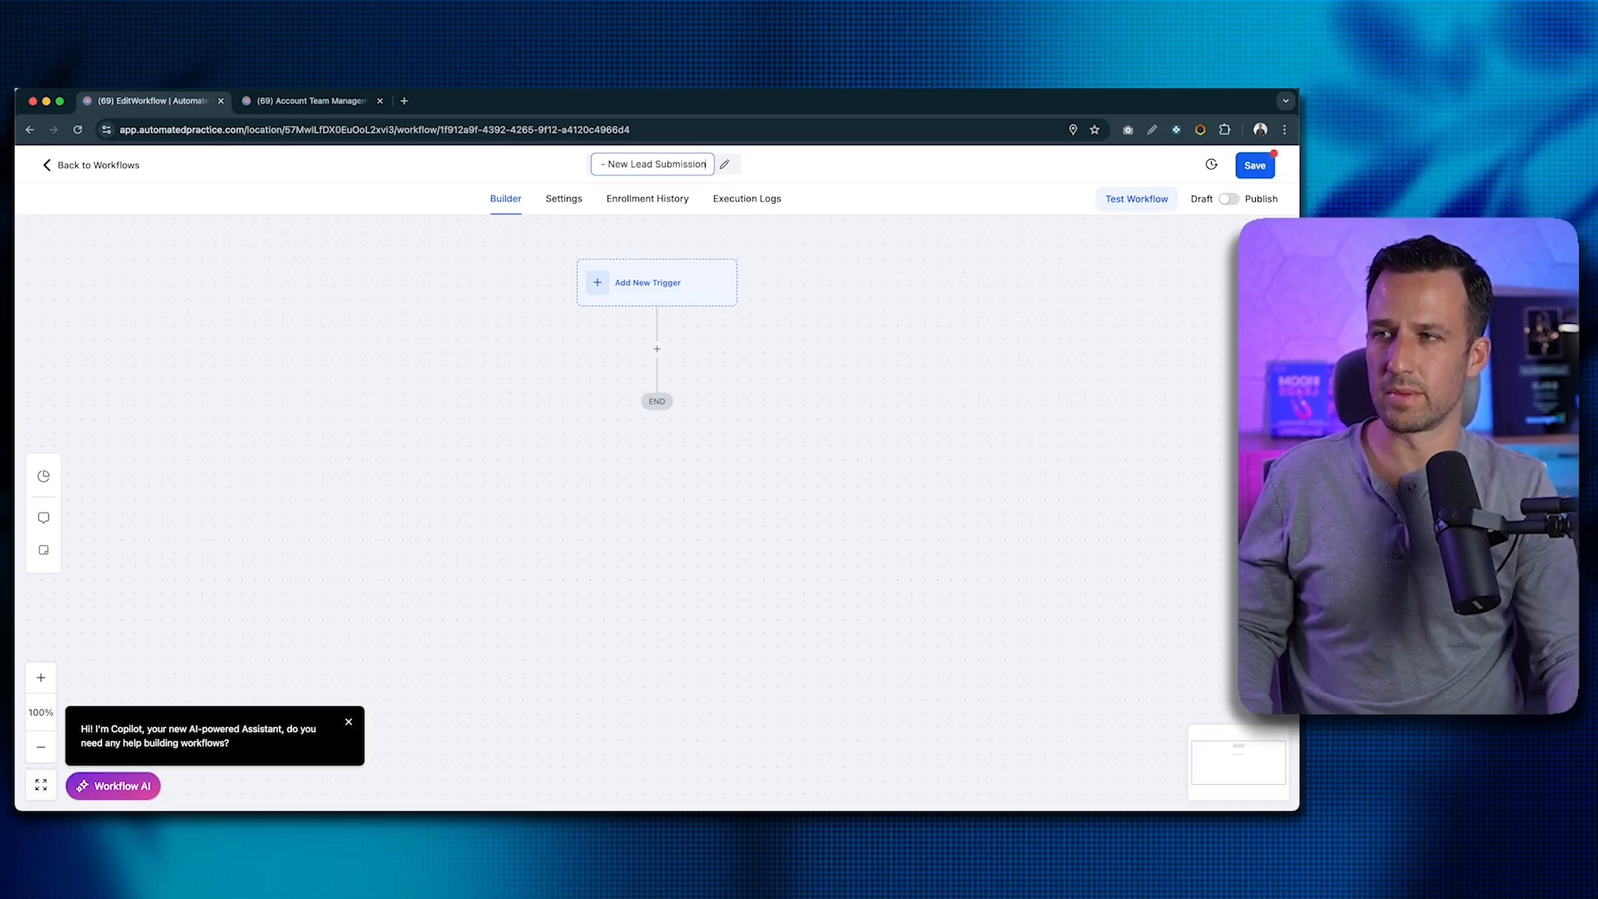
{"action": "left_click", "coordinate": [787, 260]}
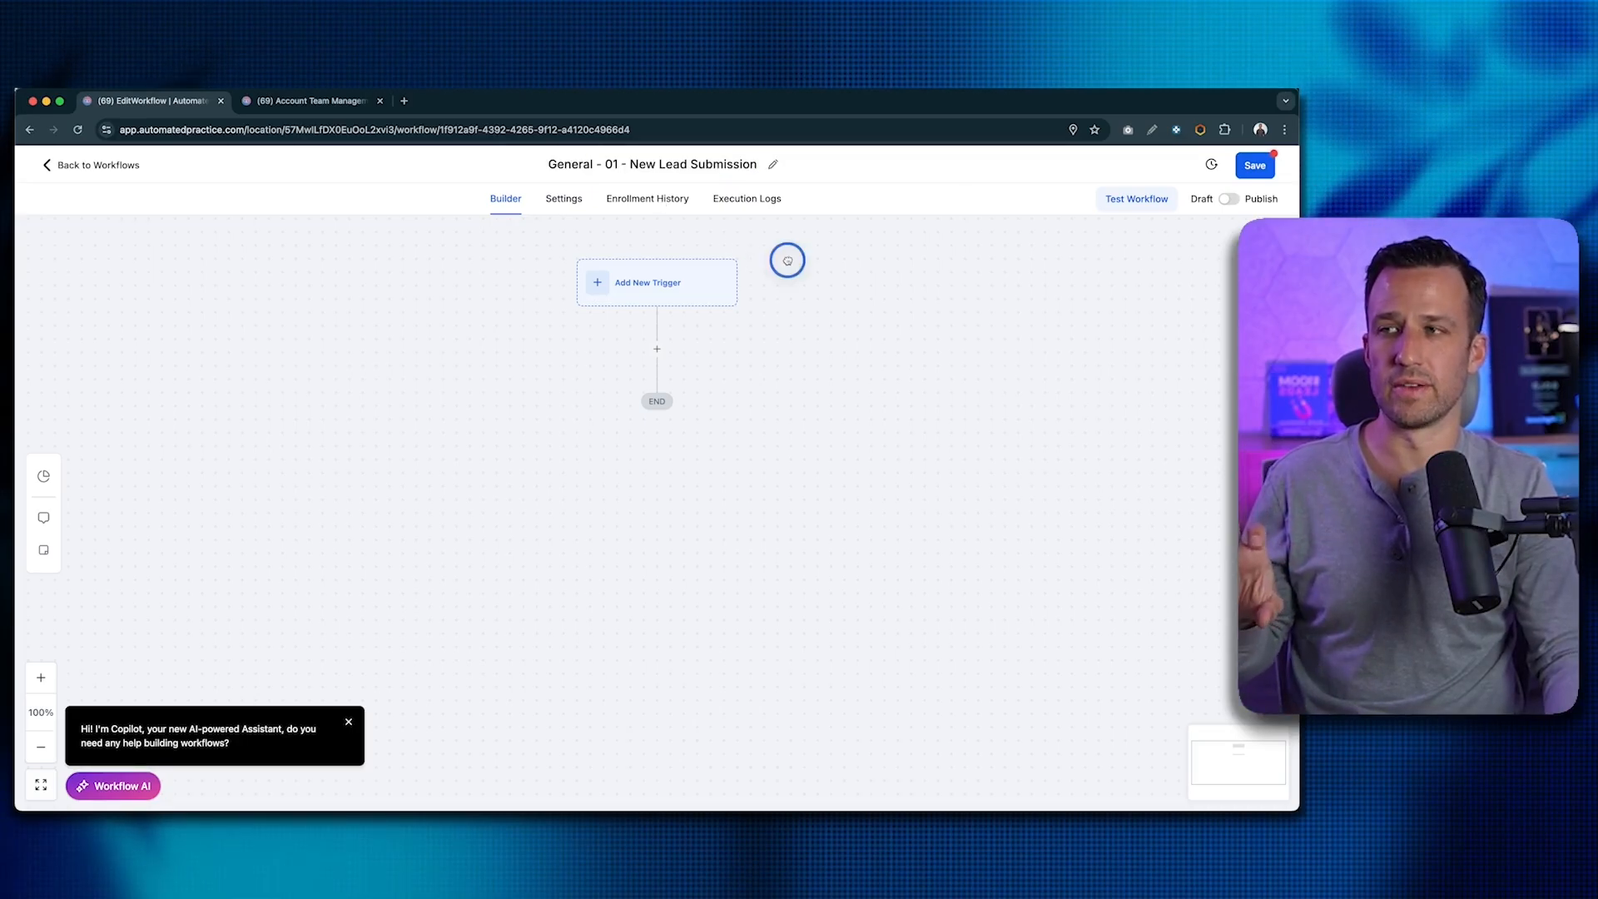
- Add a Form Submitted trigger filtered to the 'General - 01 - New Lead' form and save it
{"action": "left_click", "coordinate": [661, 291]}
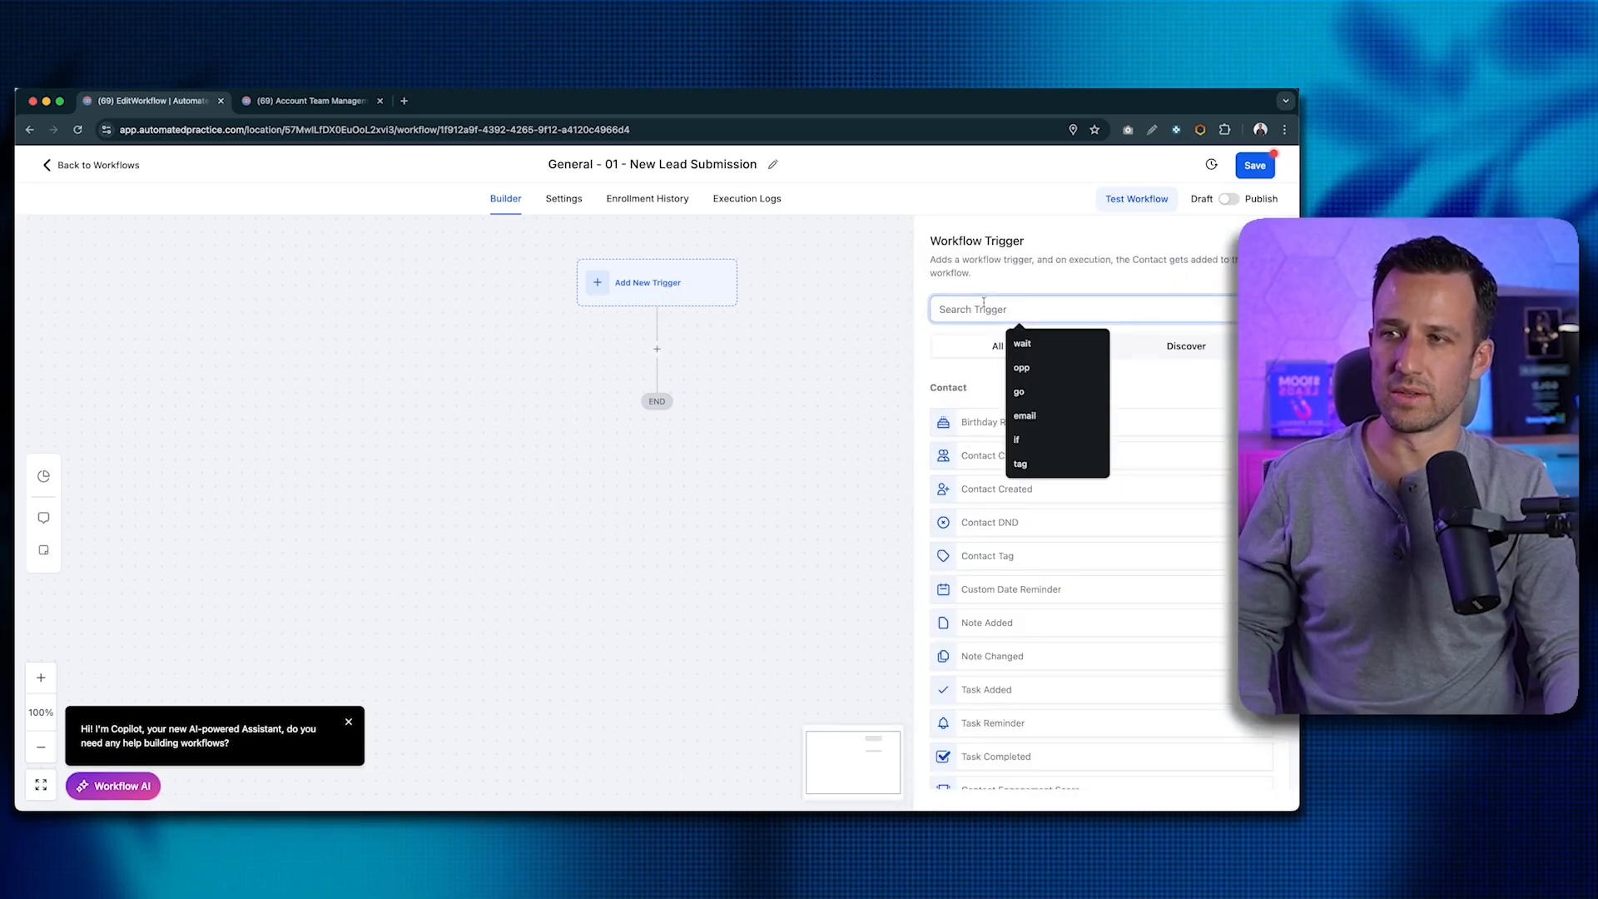
{"action": "left_click", "coordinate": [979, 309]}
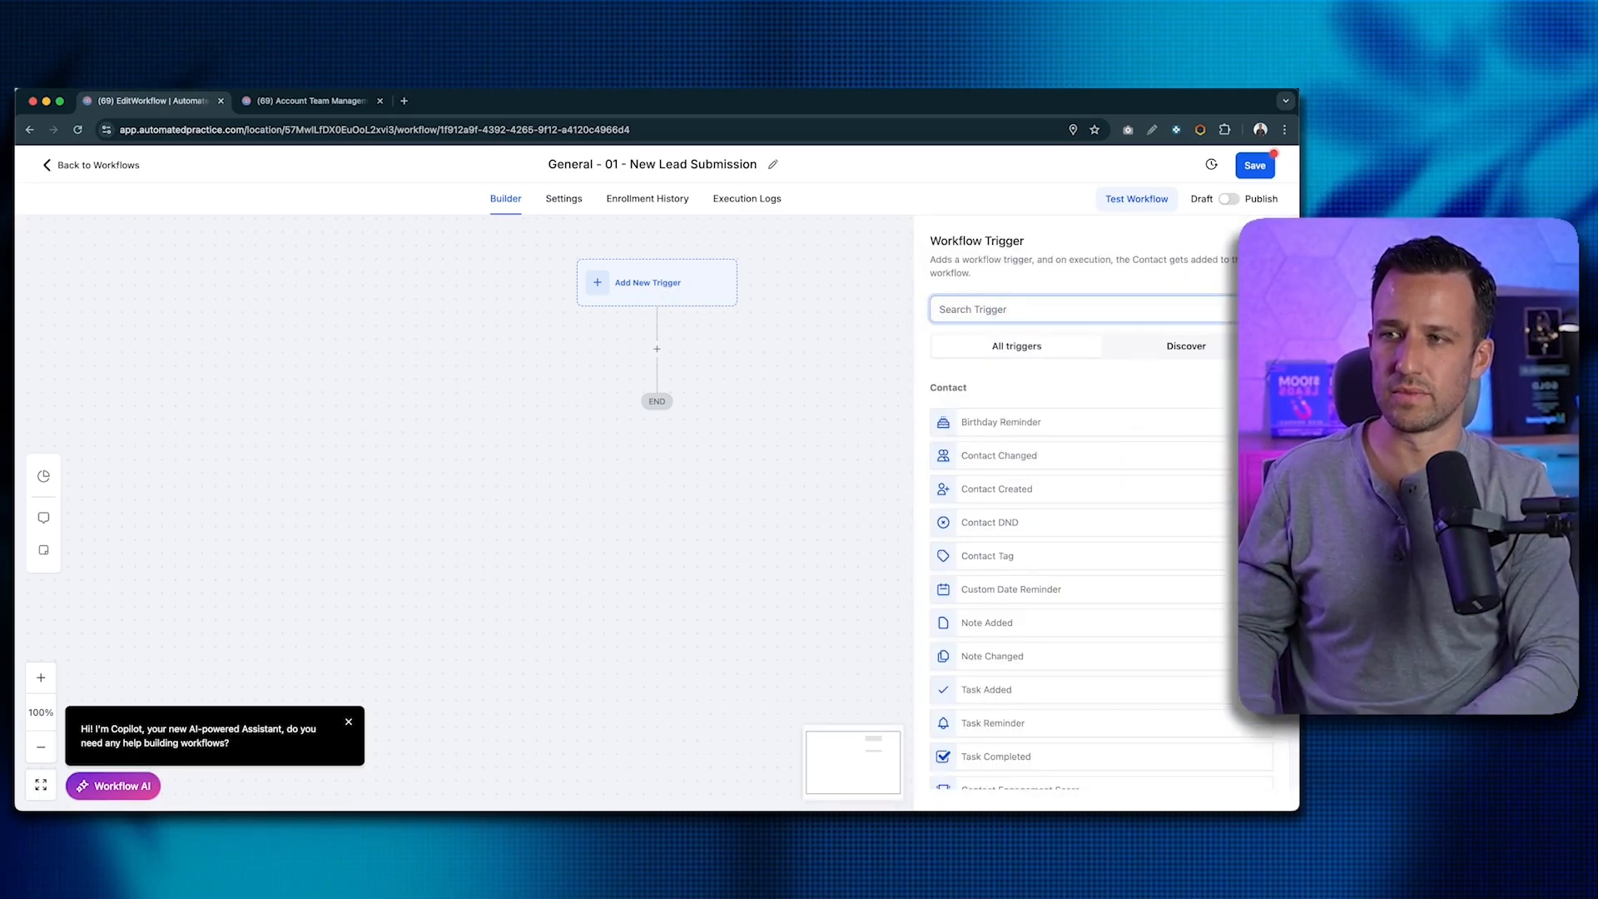
{"action": "type", "text": "form"}
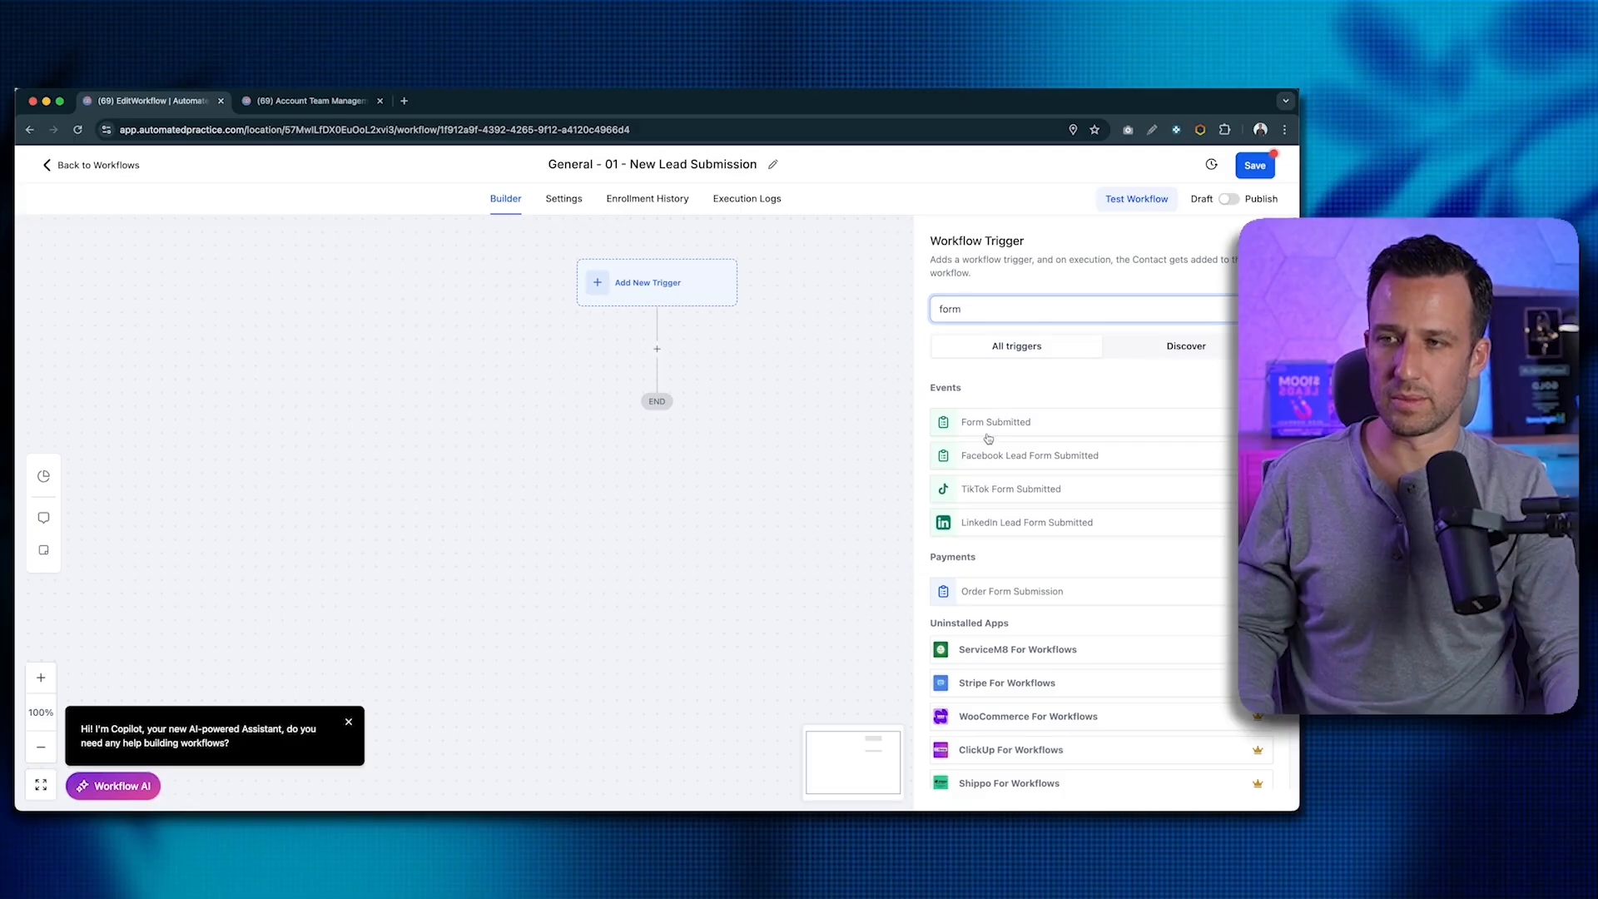
{"action": "left_click", "coordinate": [988, 425]}
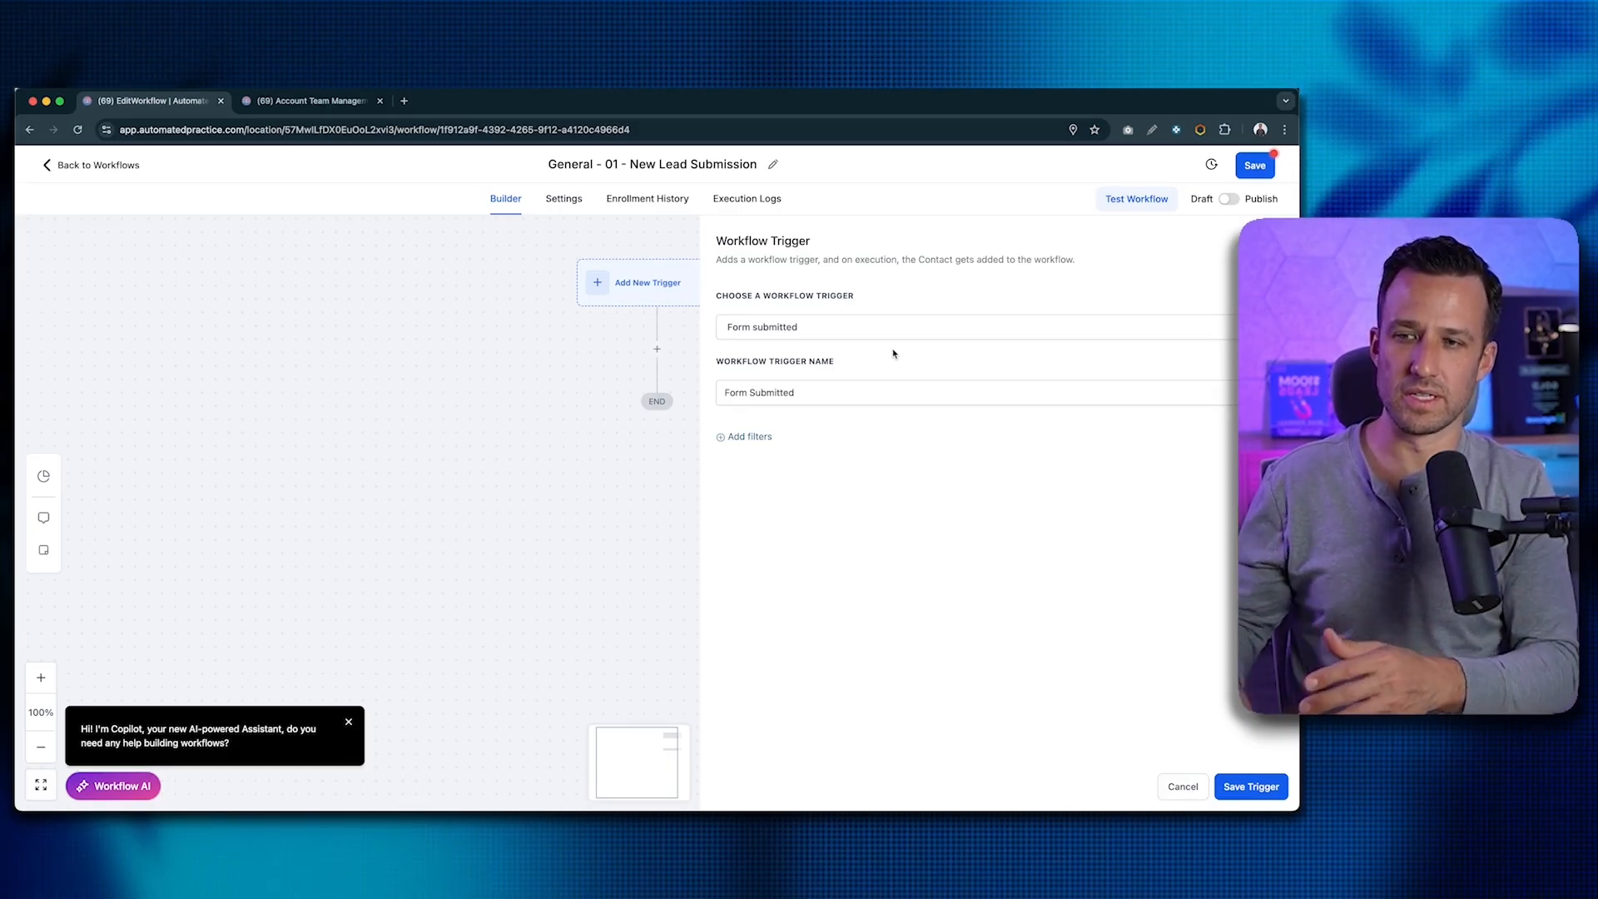
{"action": "left_click", "coordinate": [749, 438]}
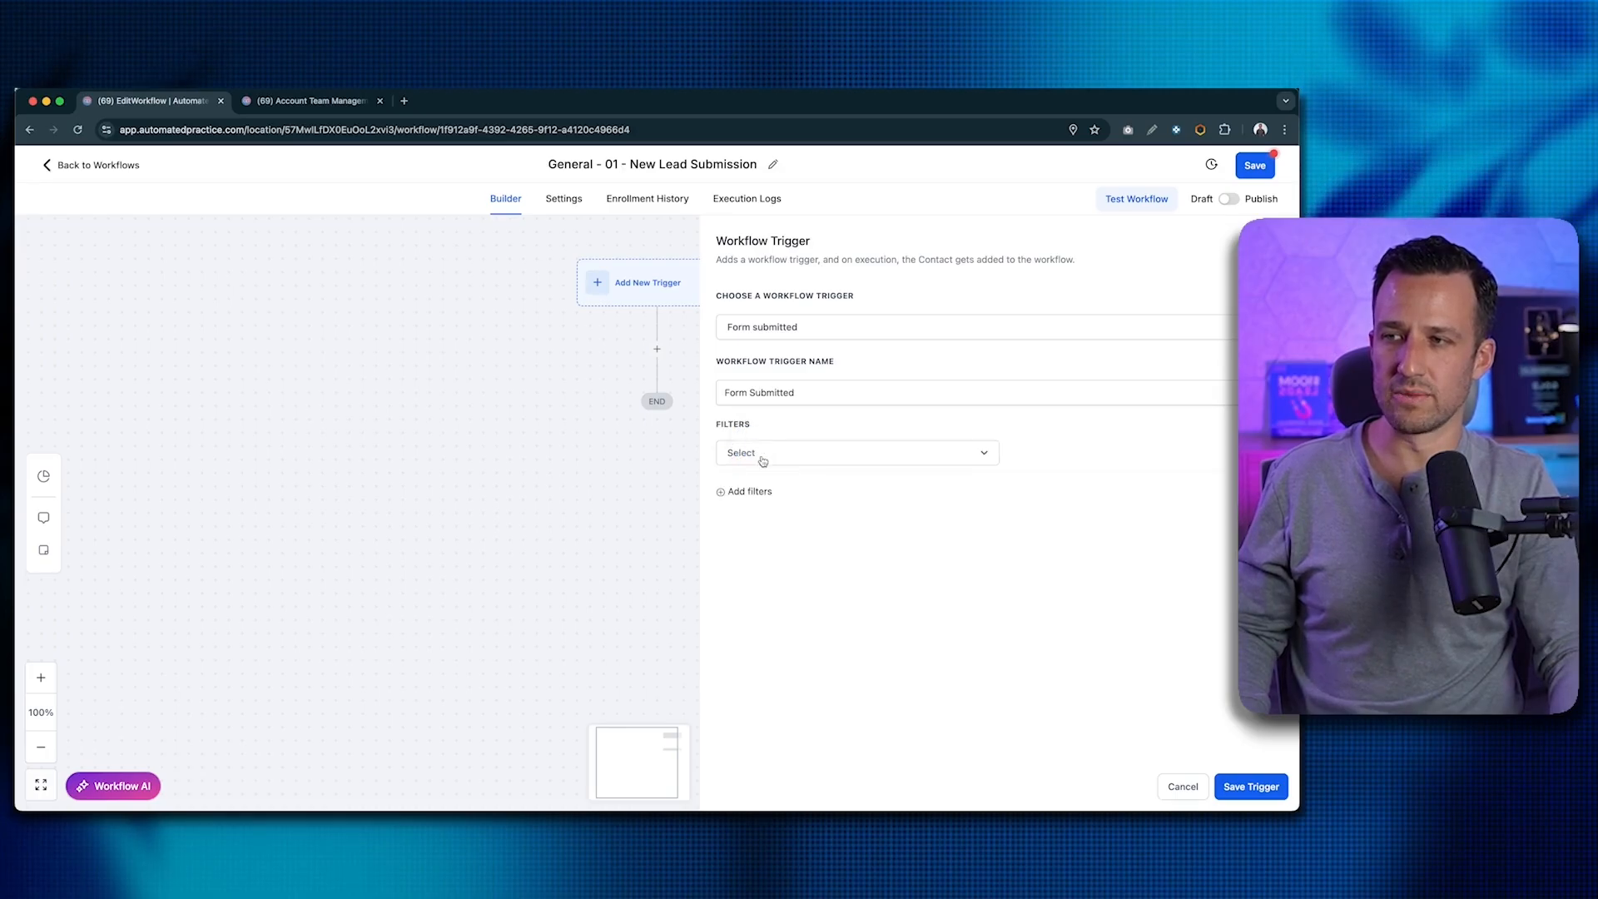
{"action": "left_click", "coordinate": [762, 460]}
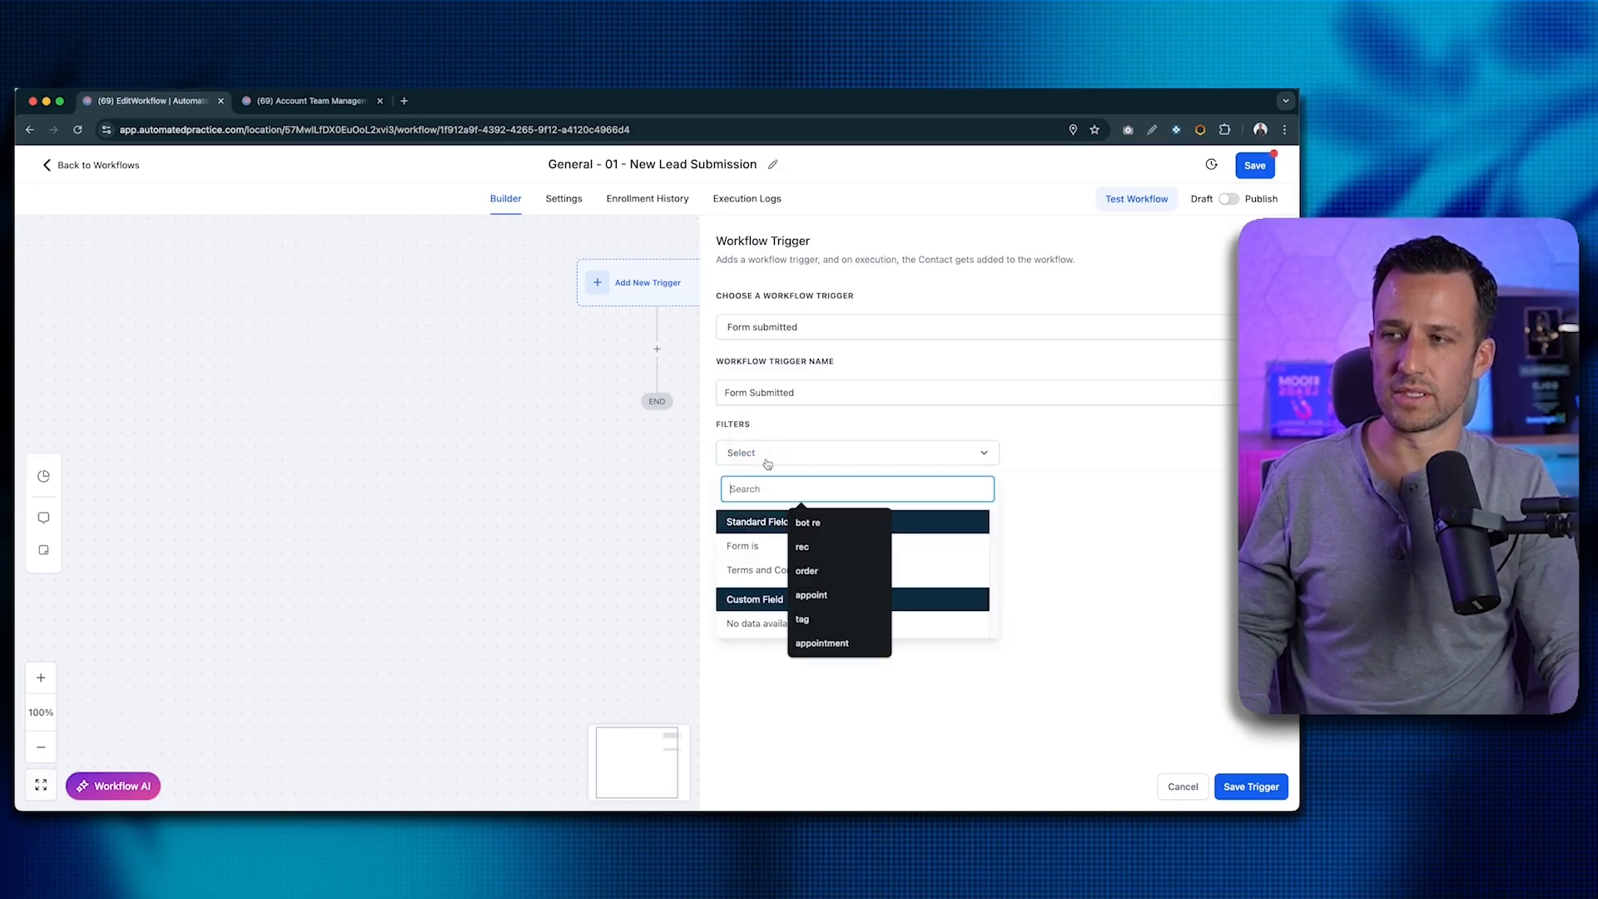
{"action": "left_click", "coordinate": [764, 546]}
{"action": "left_click", "coordinate": [1052, 453]}
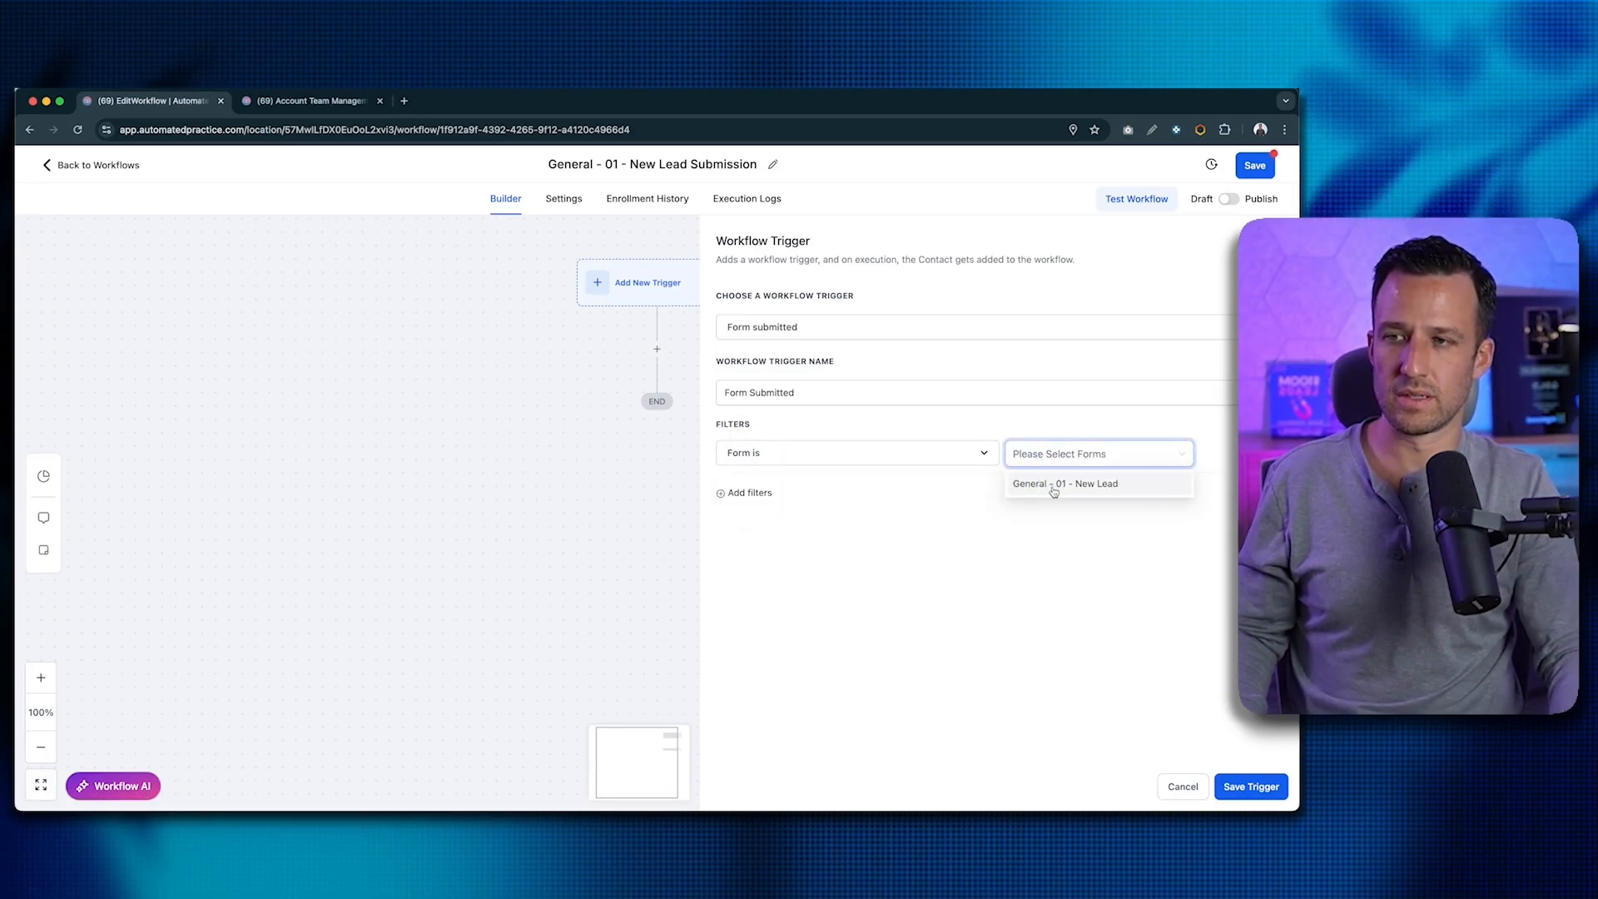
{"action": "left_click", "coordinate": [1052, 487]}
{"action": "left_click", "coordinate": [1053, 548]}
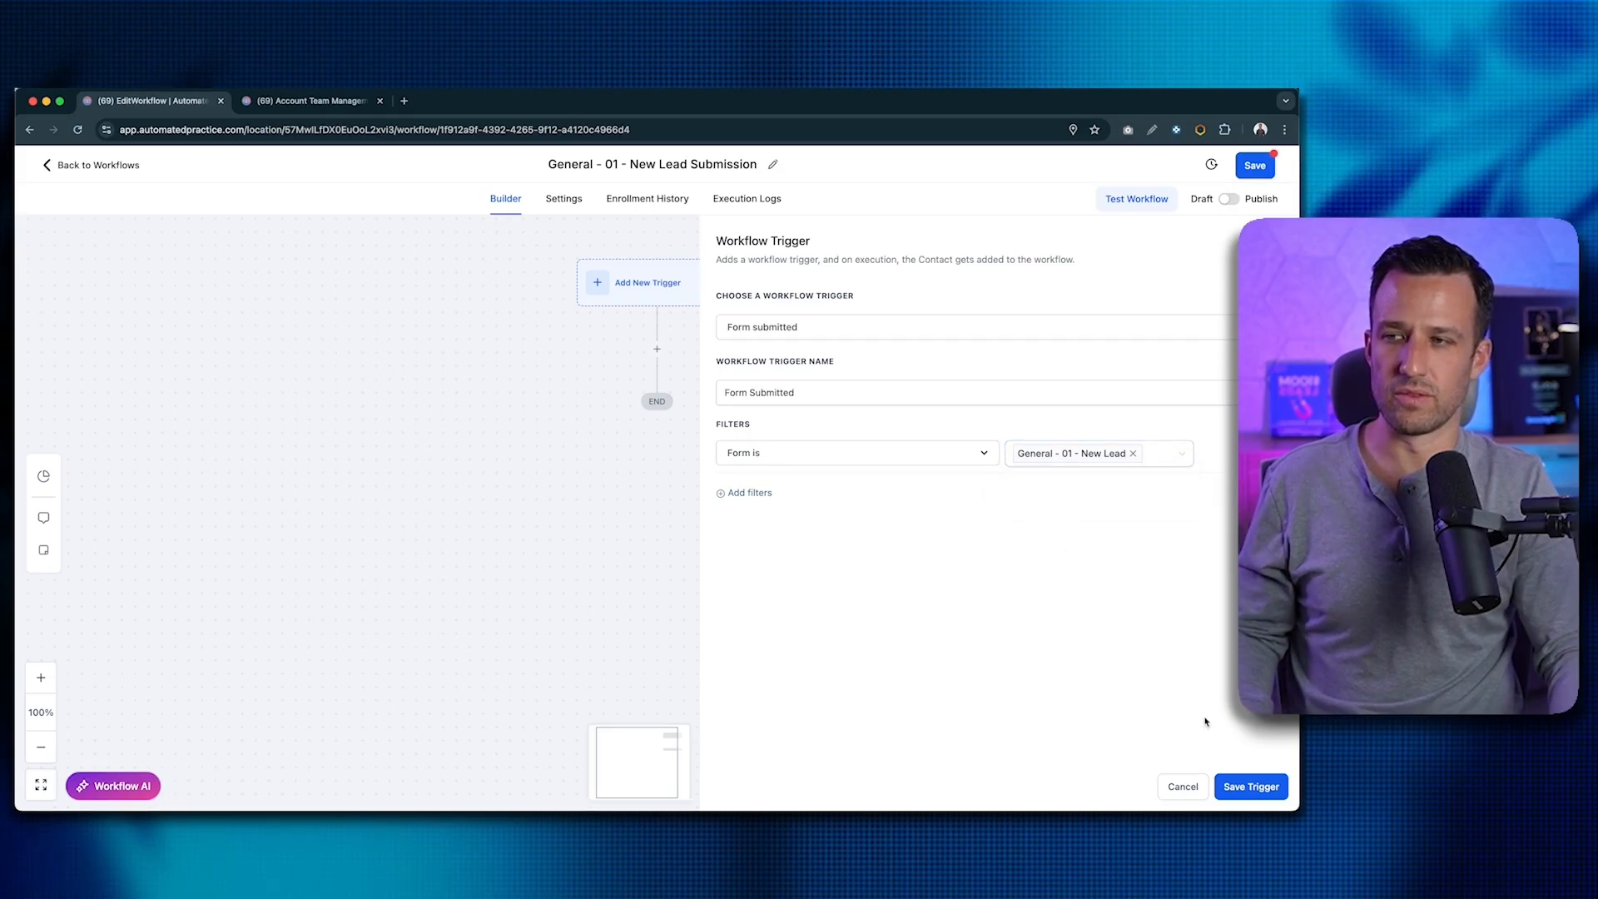
{"action": "left_click", "coordinate": [1246, 786]}
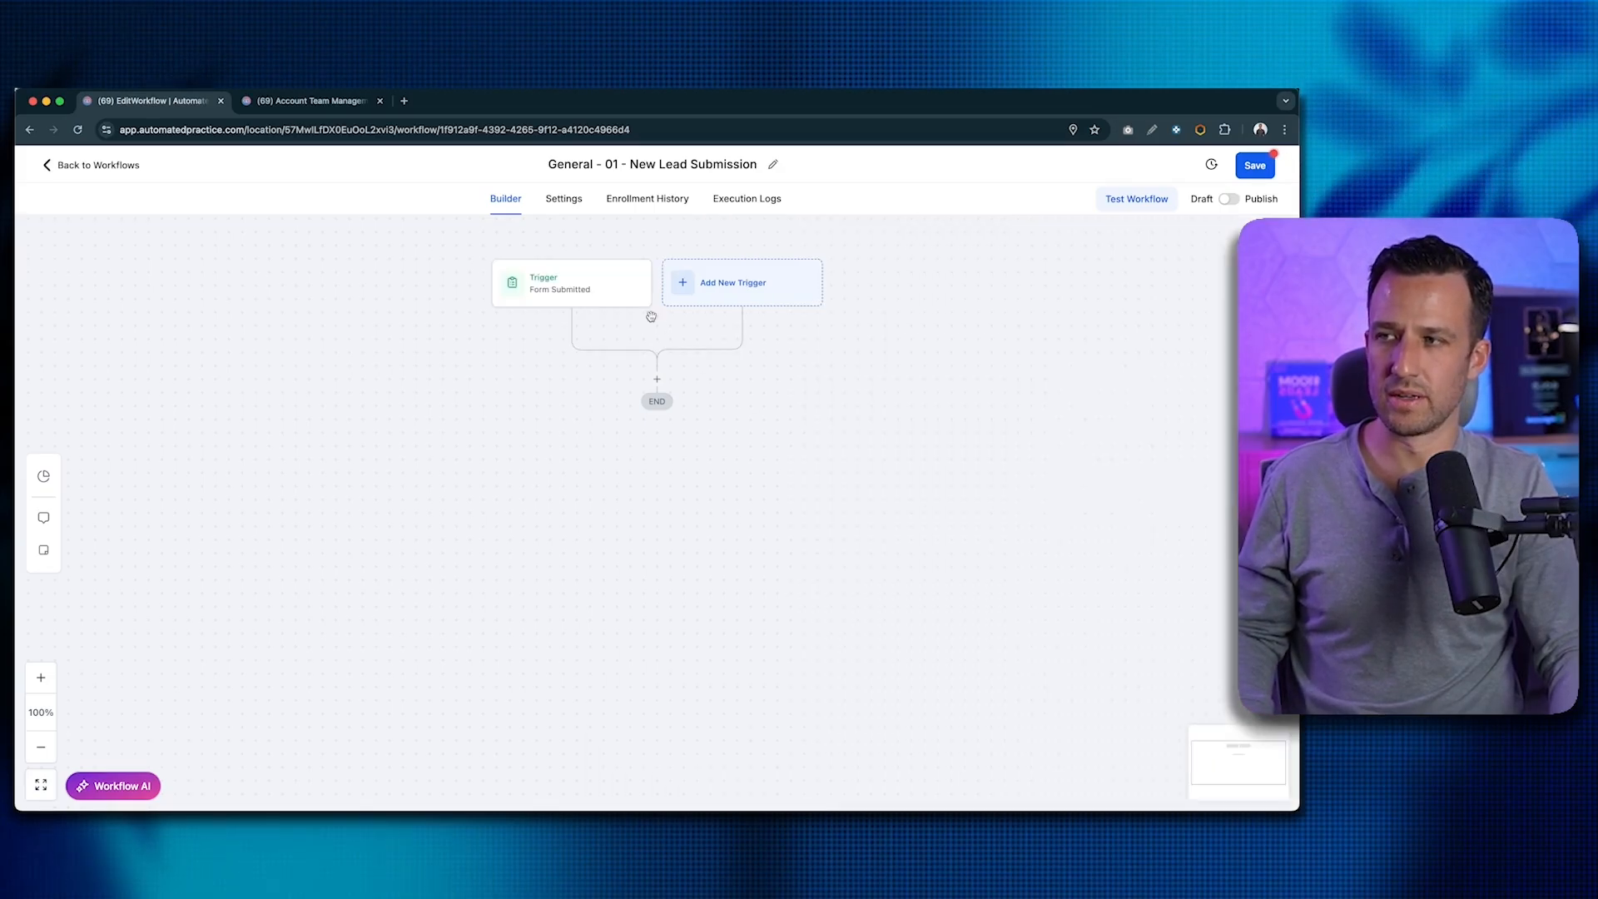
- Rename the form trigger after the General - 01 - New Lead form and save it
{"action": "left_click", "coordinate": [614, 291]}
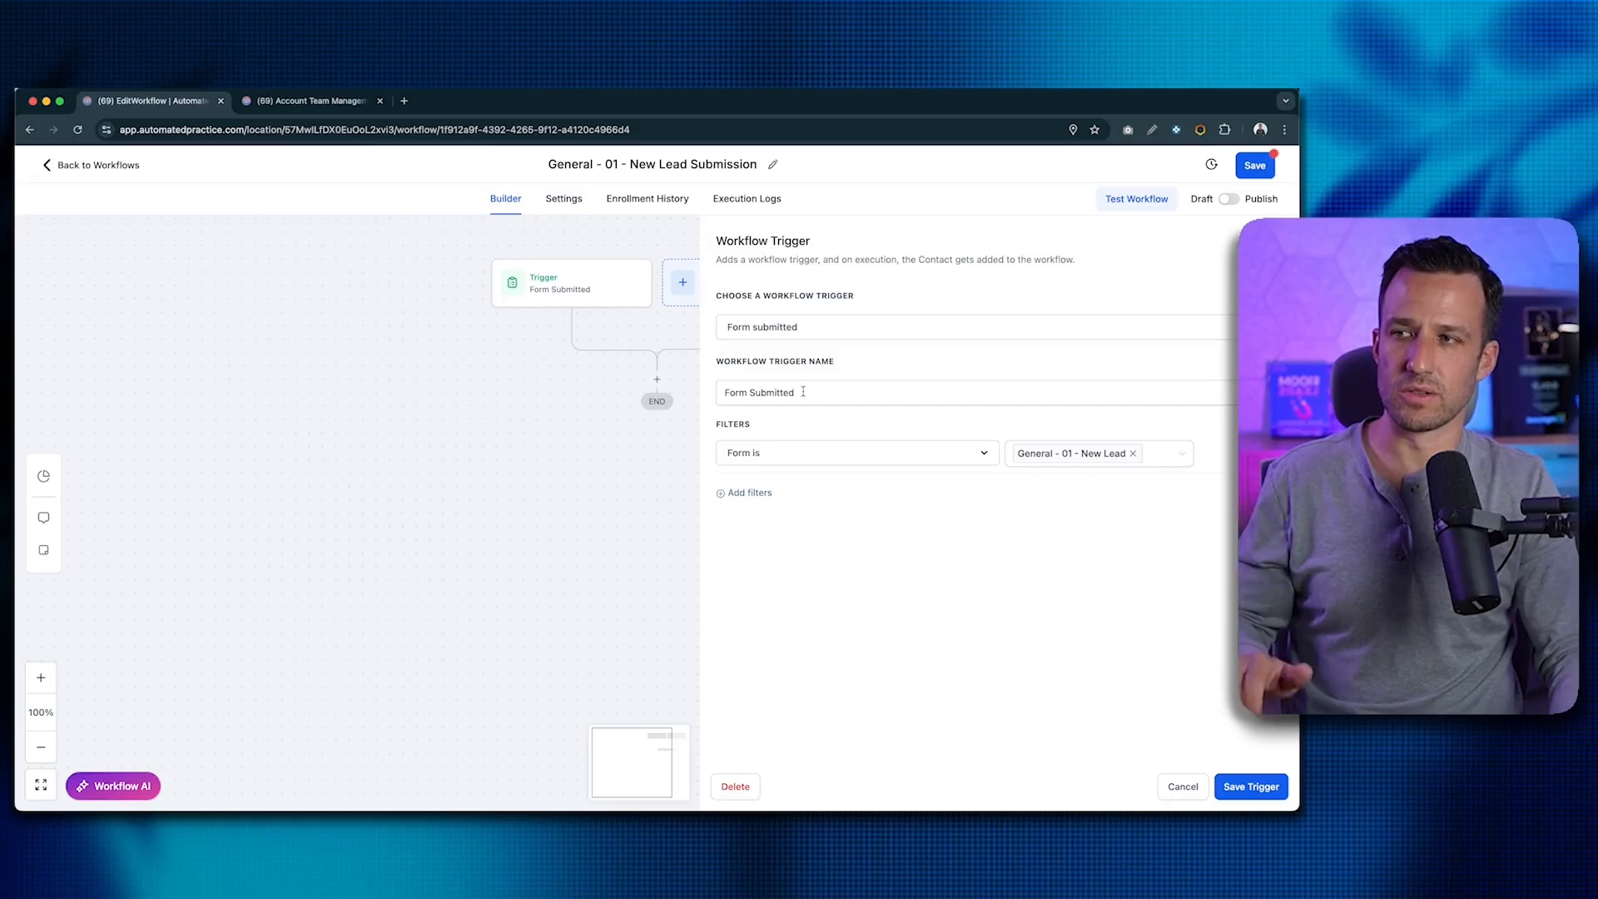
{"action": "double_click", "coordinate": [804, 392]}
{"action": "left_click", "coordinate": [774, 392]}
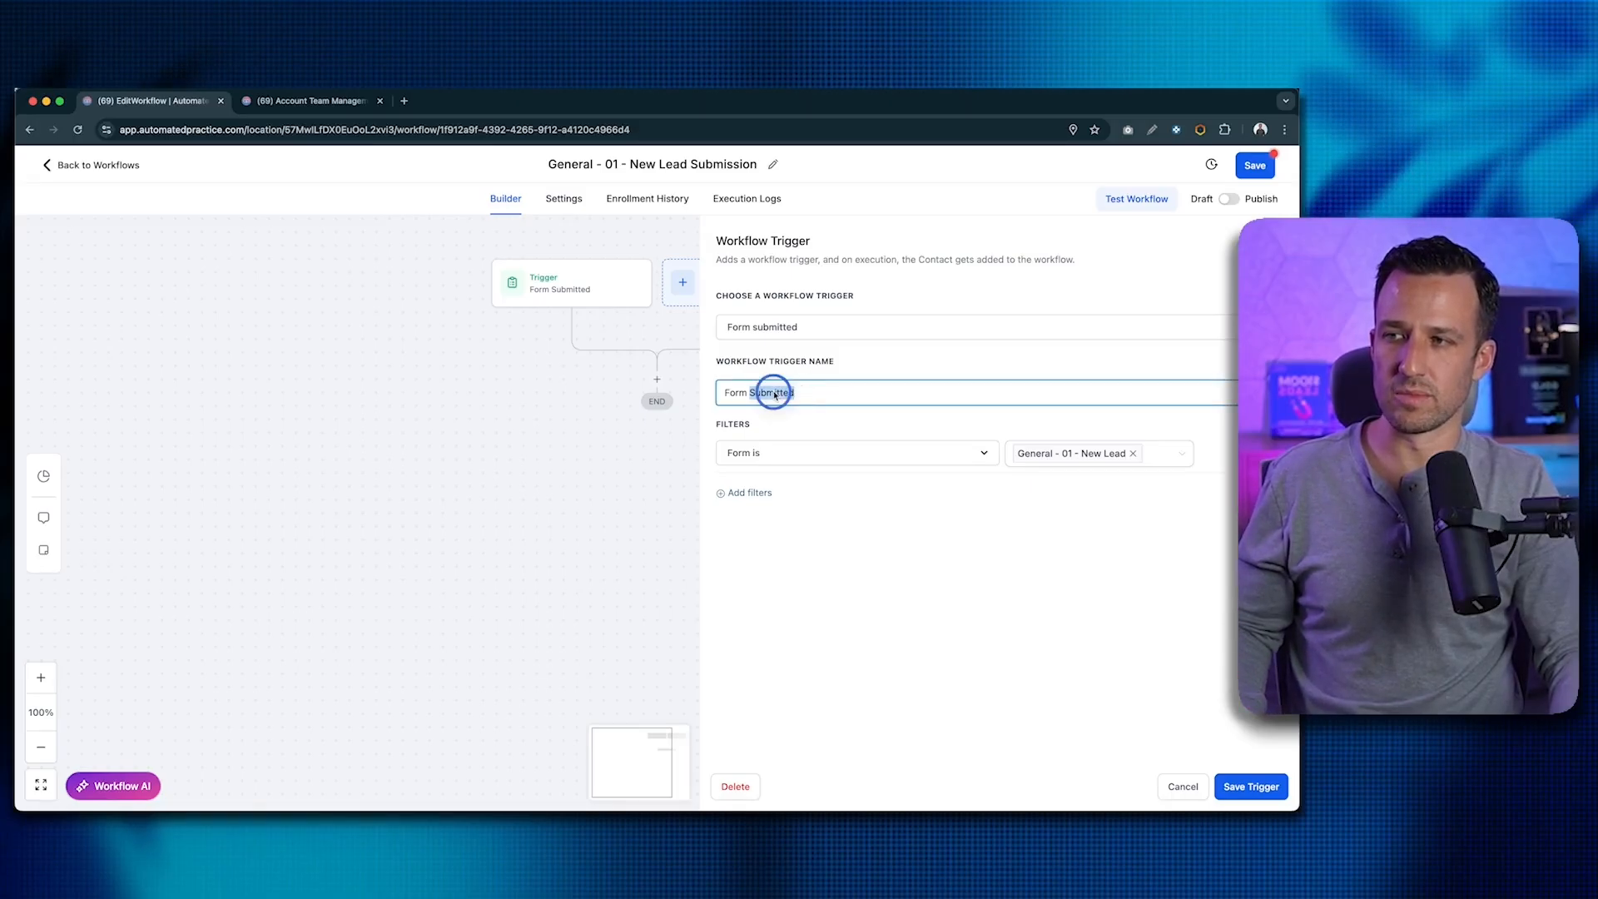
{"action": "left_click", "coordinate": [757, 392]}
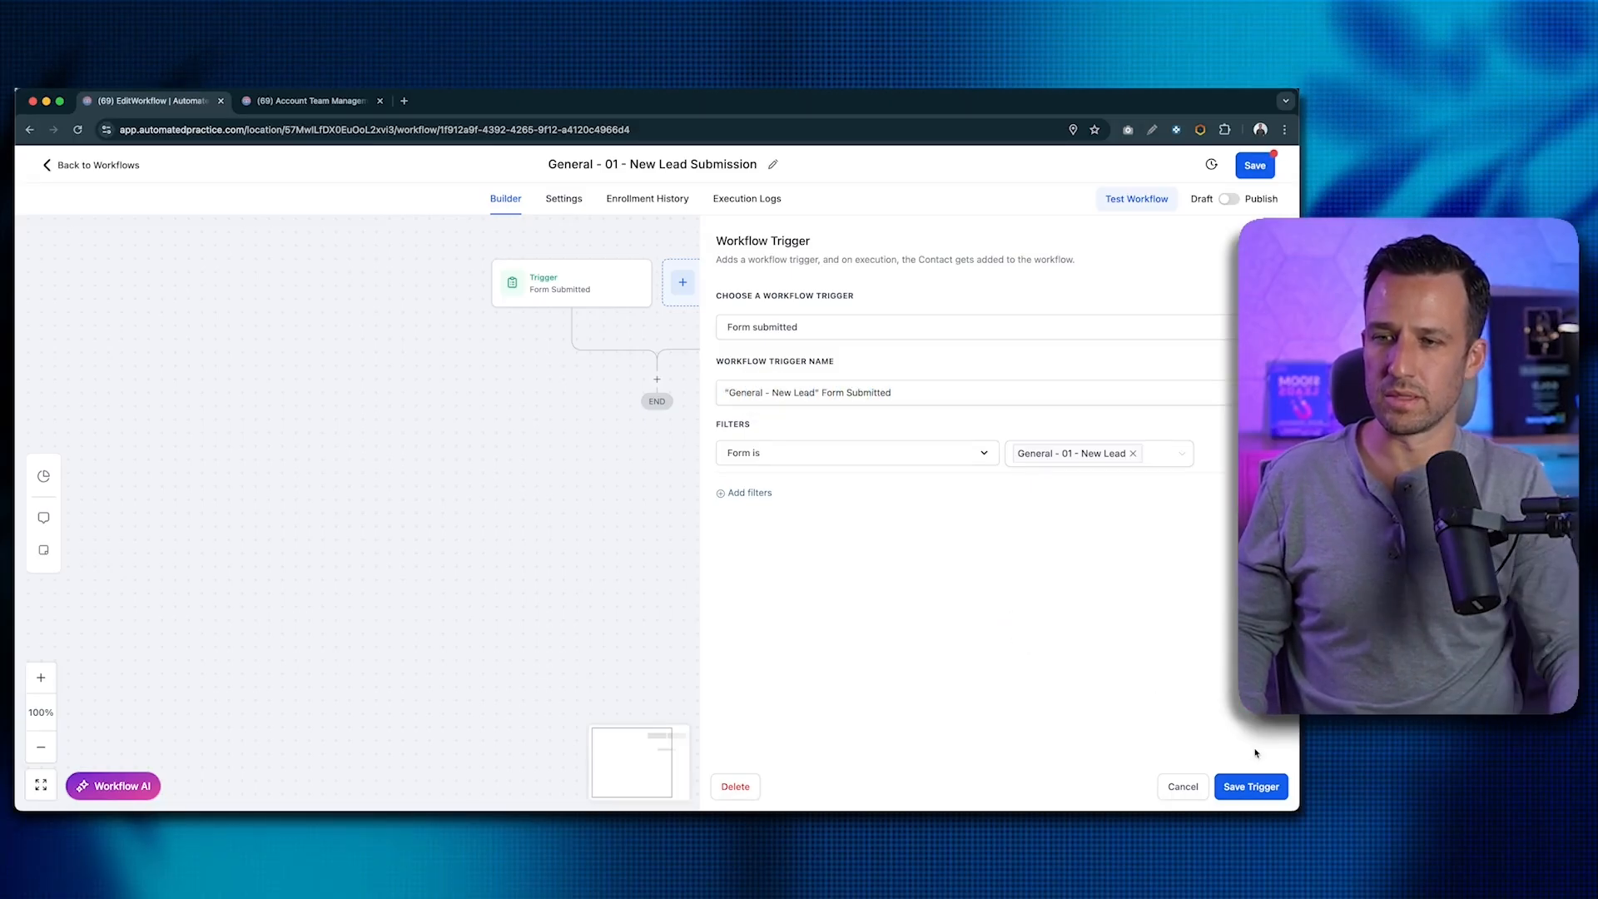
{"action": "left_click", "coordinate": [1250, 791]}
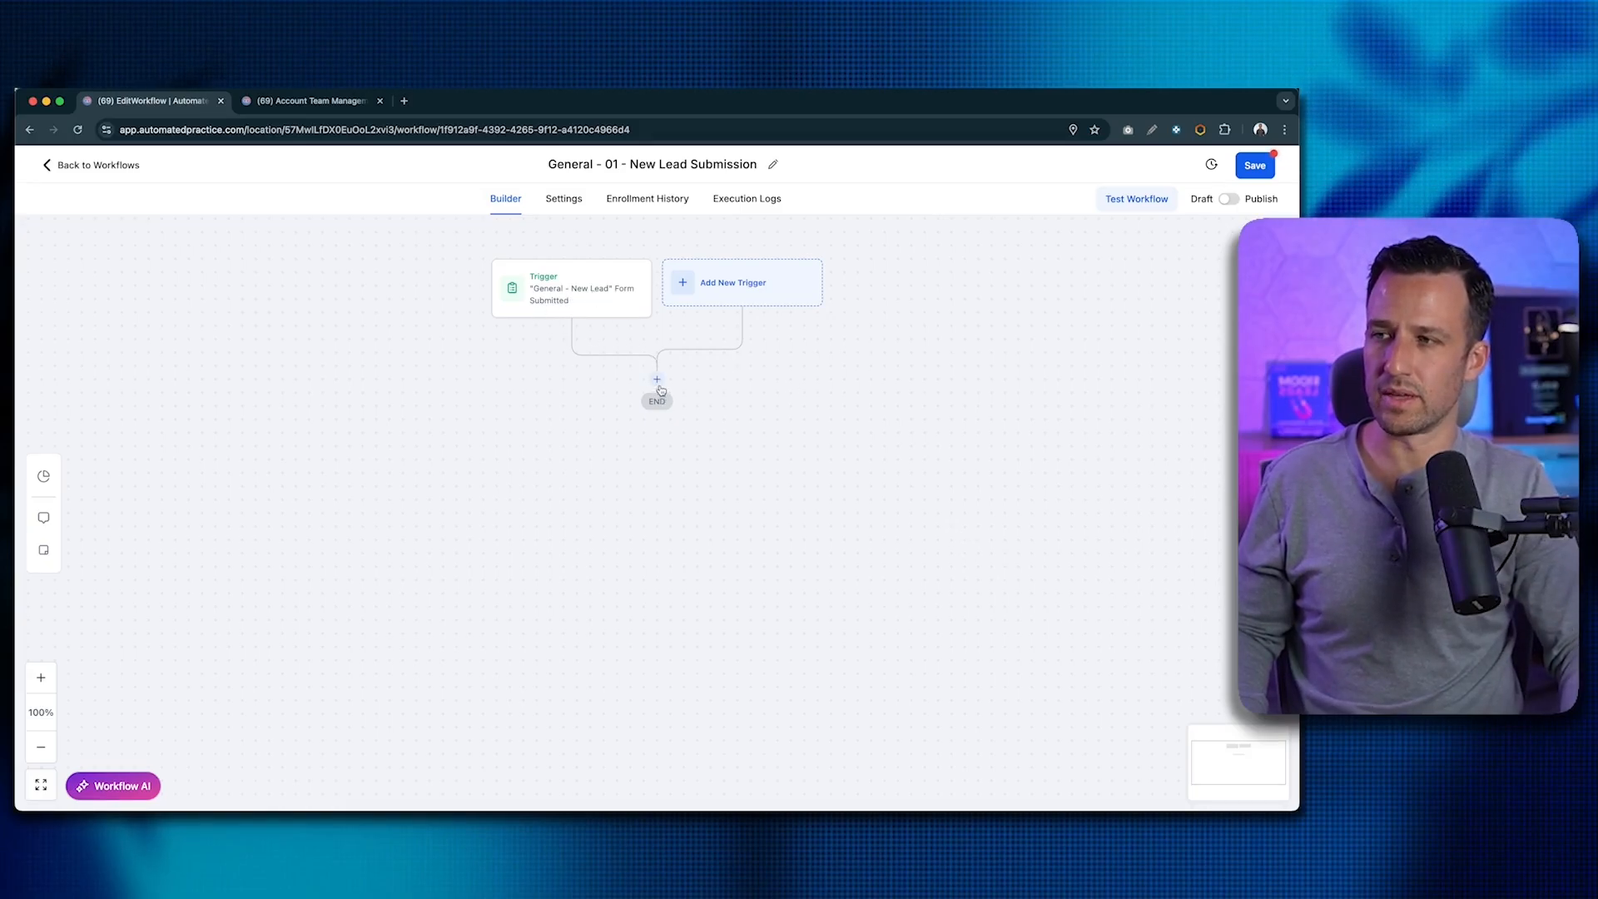
- Add a Create Or Update Opportunity action targeting Marketing Pipeline, stage New Lead
{"action": "left_click", "coordinate": [658, 383]}
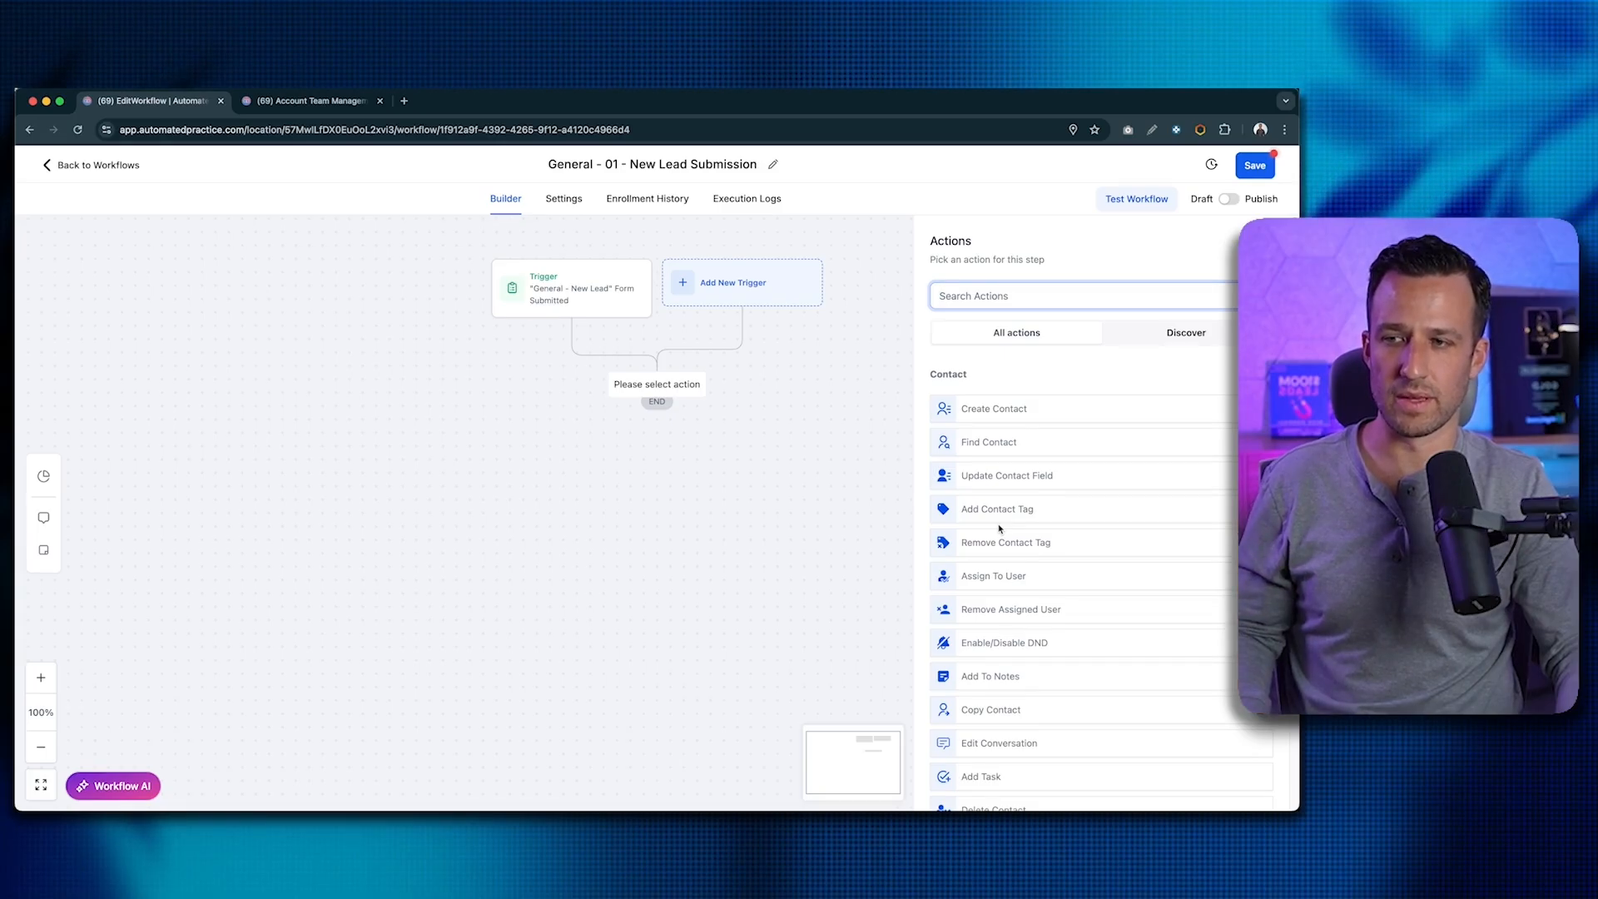
{"action": "type", "text": "opp"}
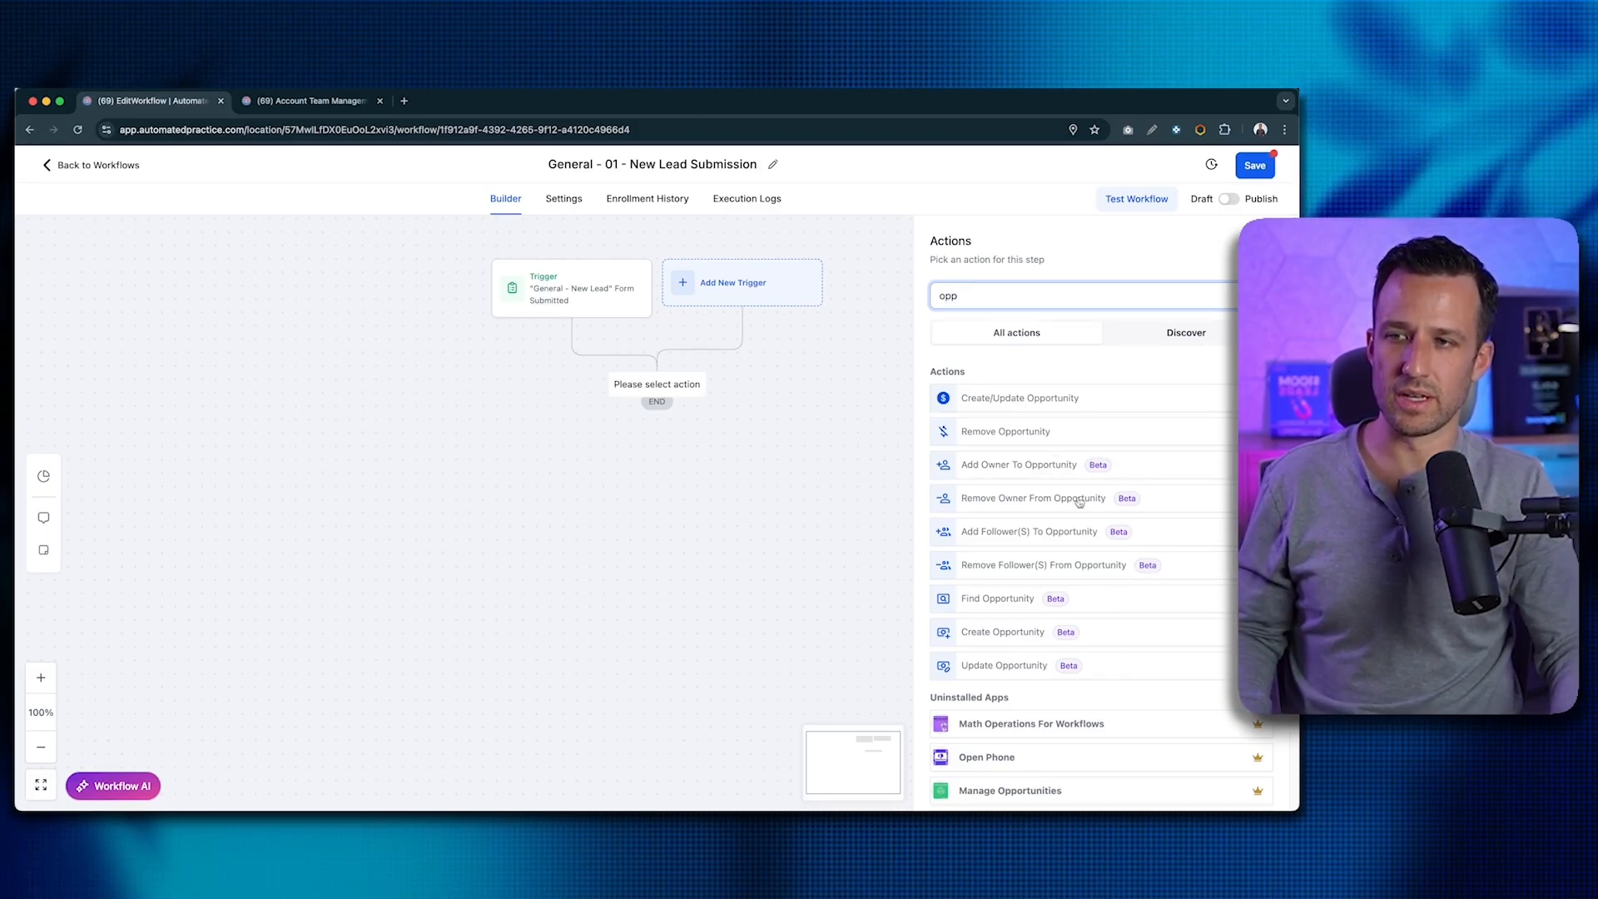
{"action": "left_click", "coordinate": [1010, 401]}
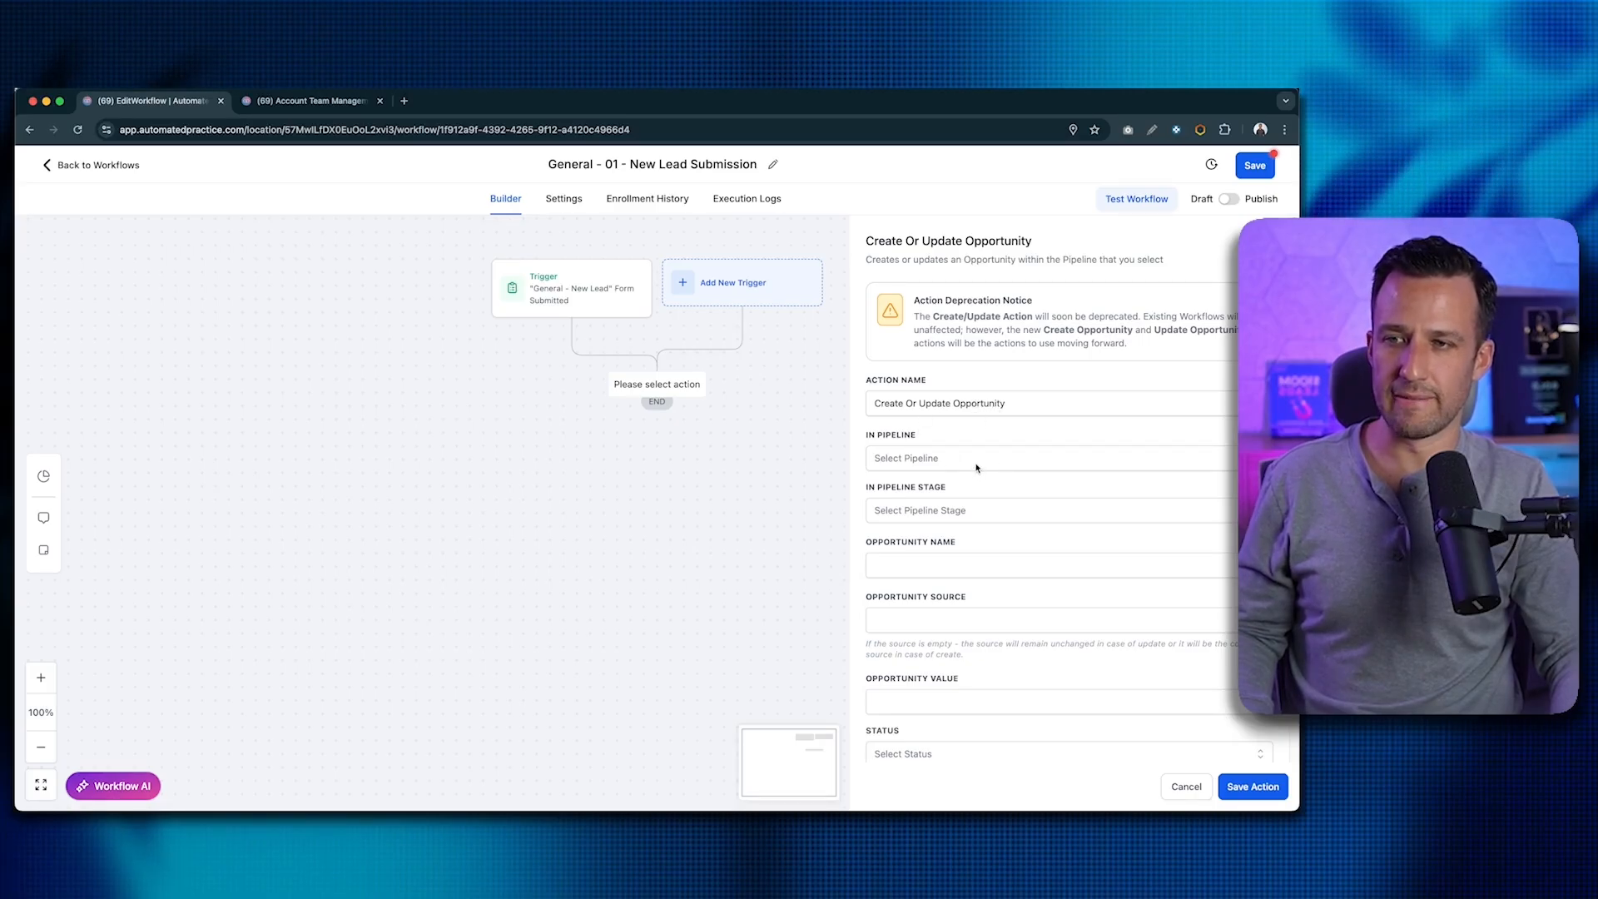
{"action": "left_click", "coordinate": [978, 465]}
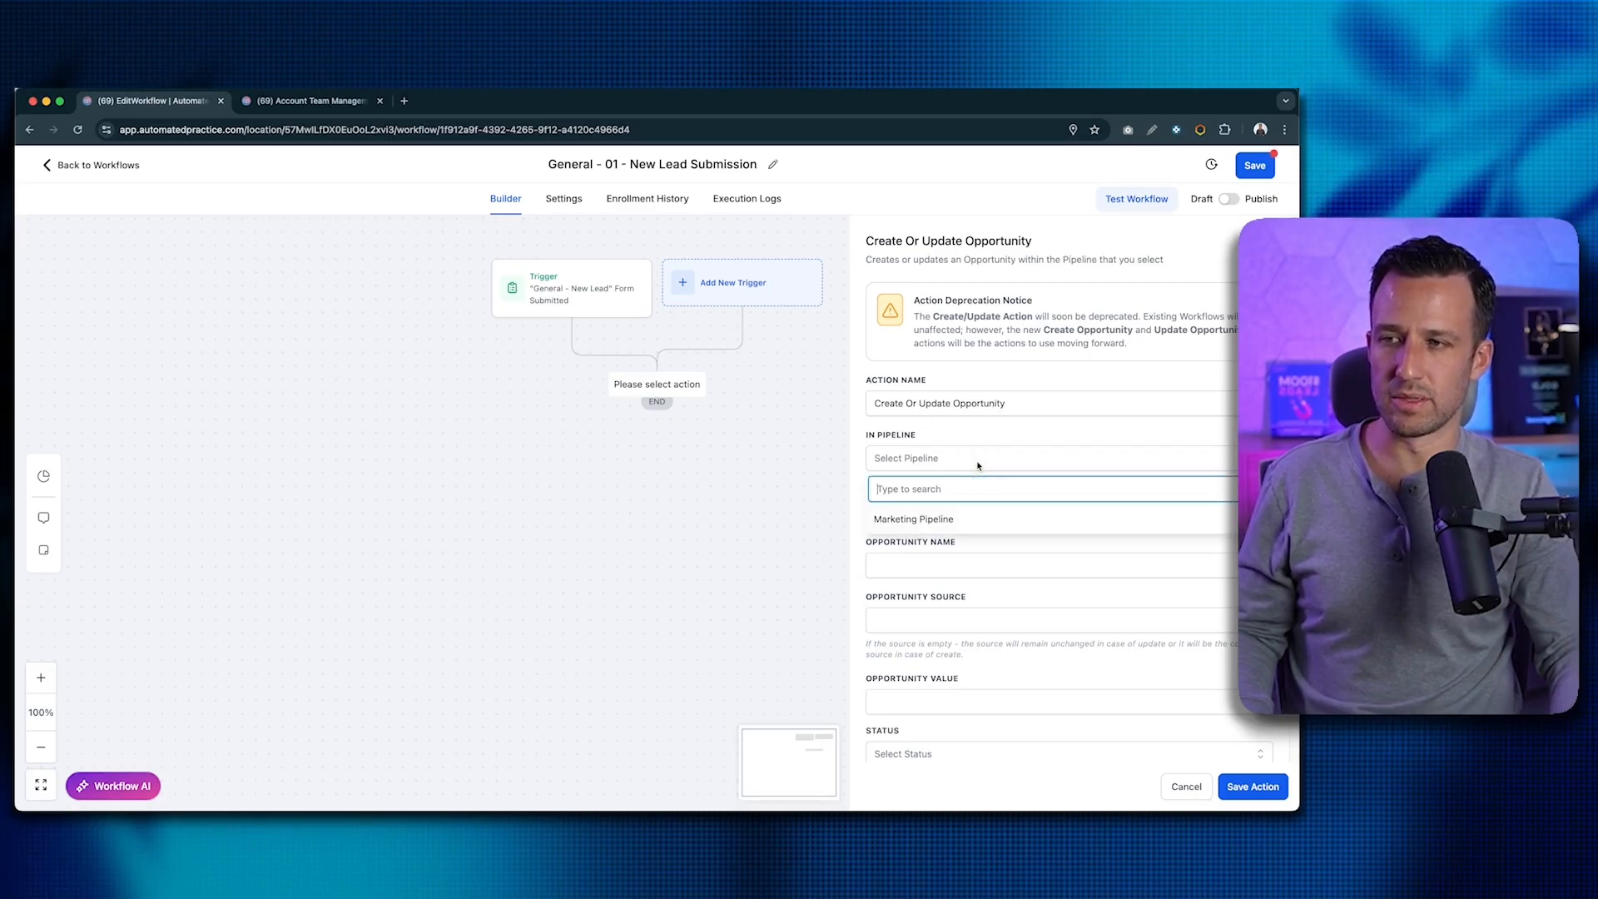
{"action": "left_click", "coordinate": [941, 515]}
{"action": "left_click", "coordinate": [915, 509]}
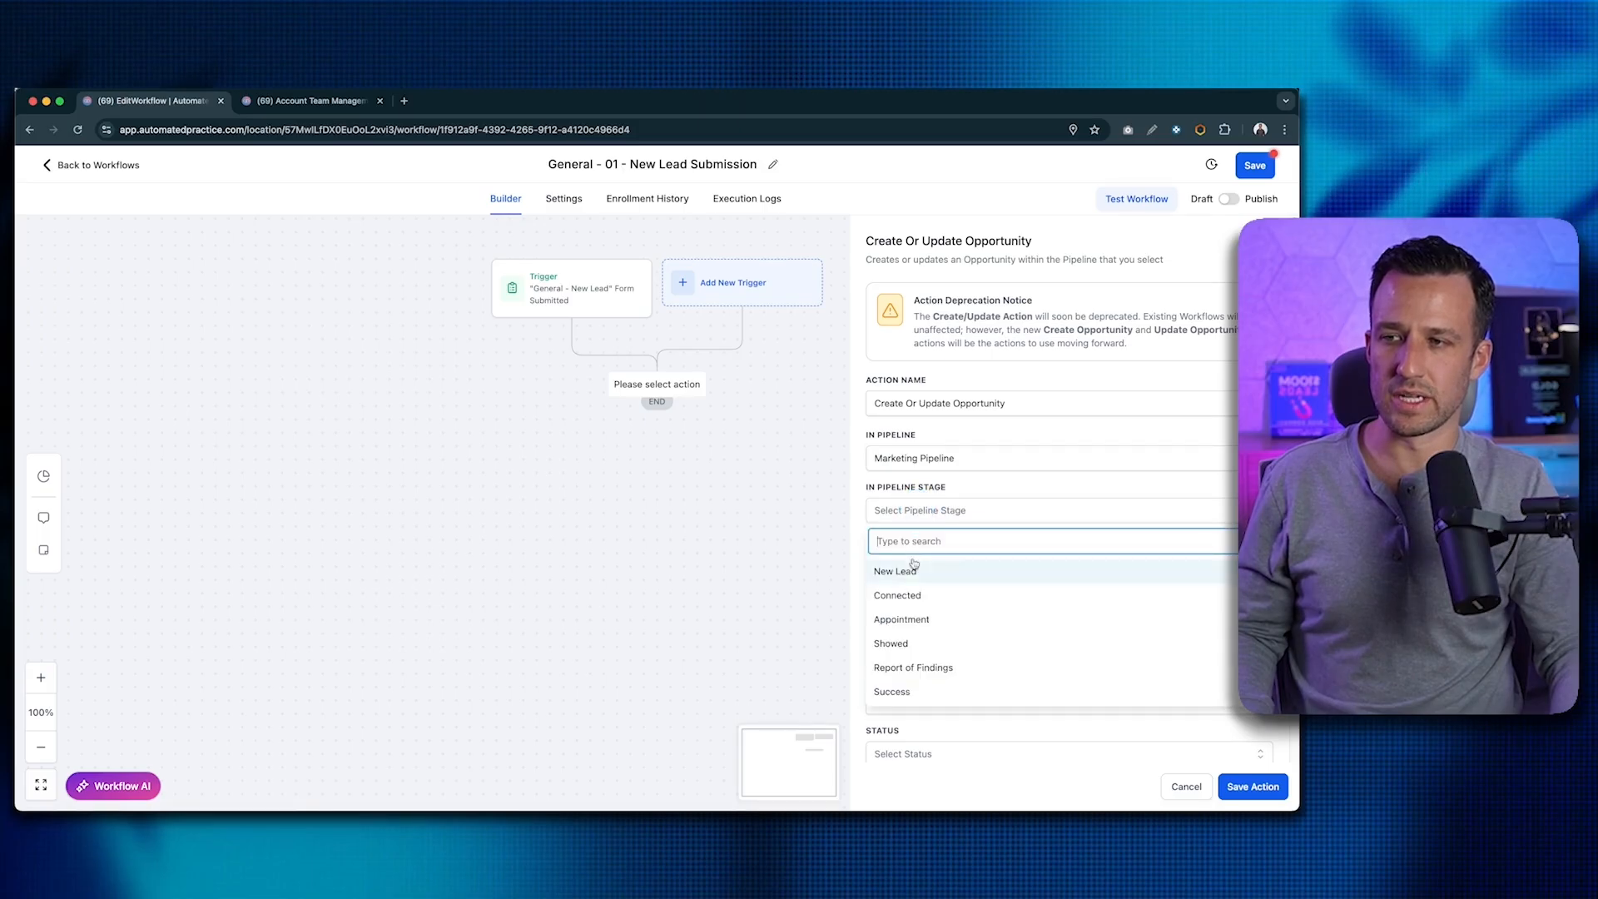
{"action": "left_click", "coordinate": [914, 568]}
{"action": "scroll", "coordinate": [1017, 502], "scroll_direction": "down", "scroll_amount": 1}
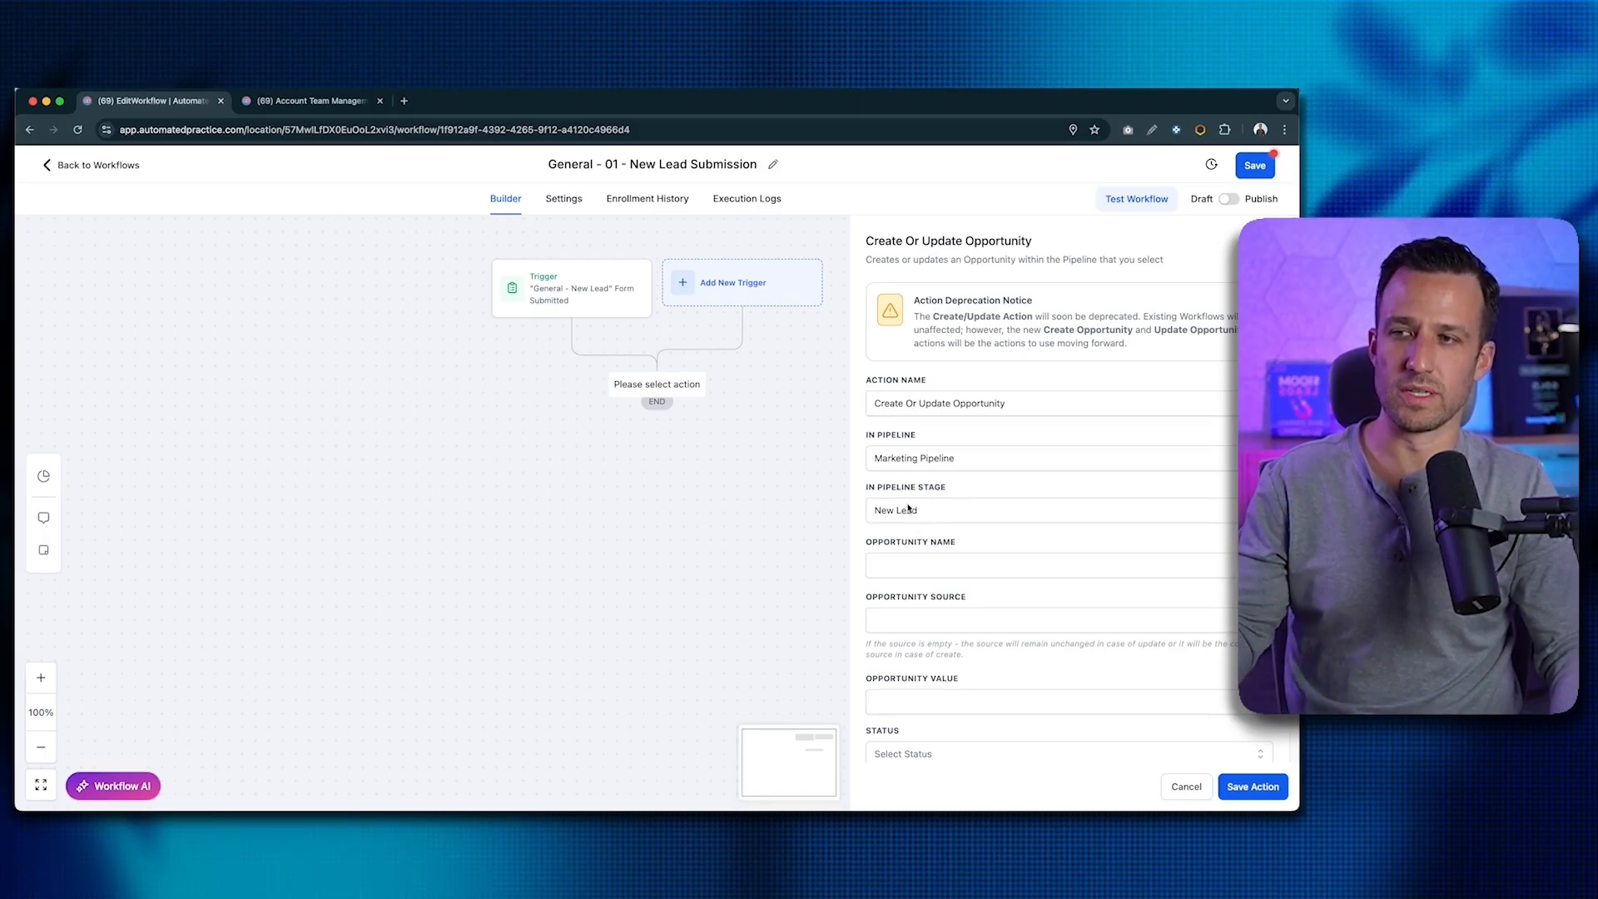
{"action": "scroll", "coordinate": [920, 511], "scroll_direction": "down", "scroll_amount": 1}
{"action": "scroll", "coordinate": [920, 511], "scroll_direction": "up", "scroll_amount": 1}
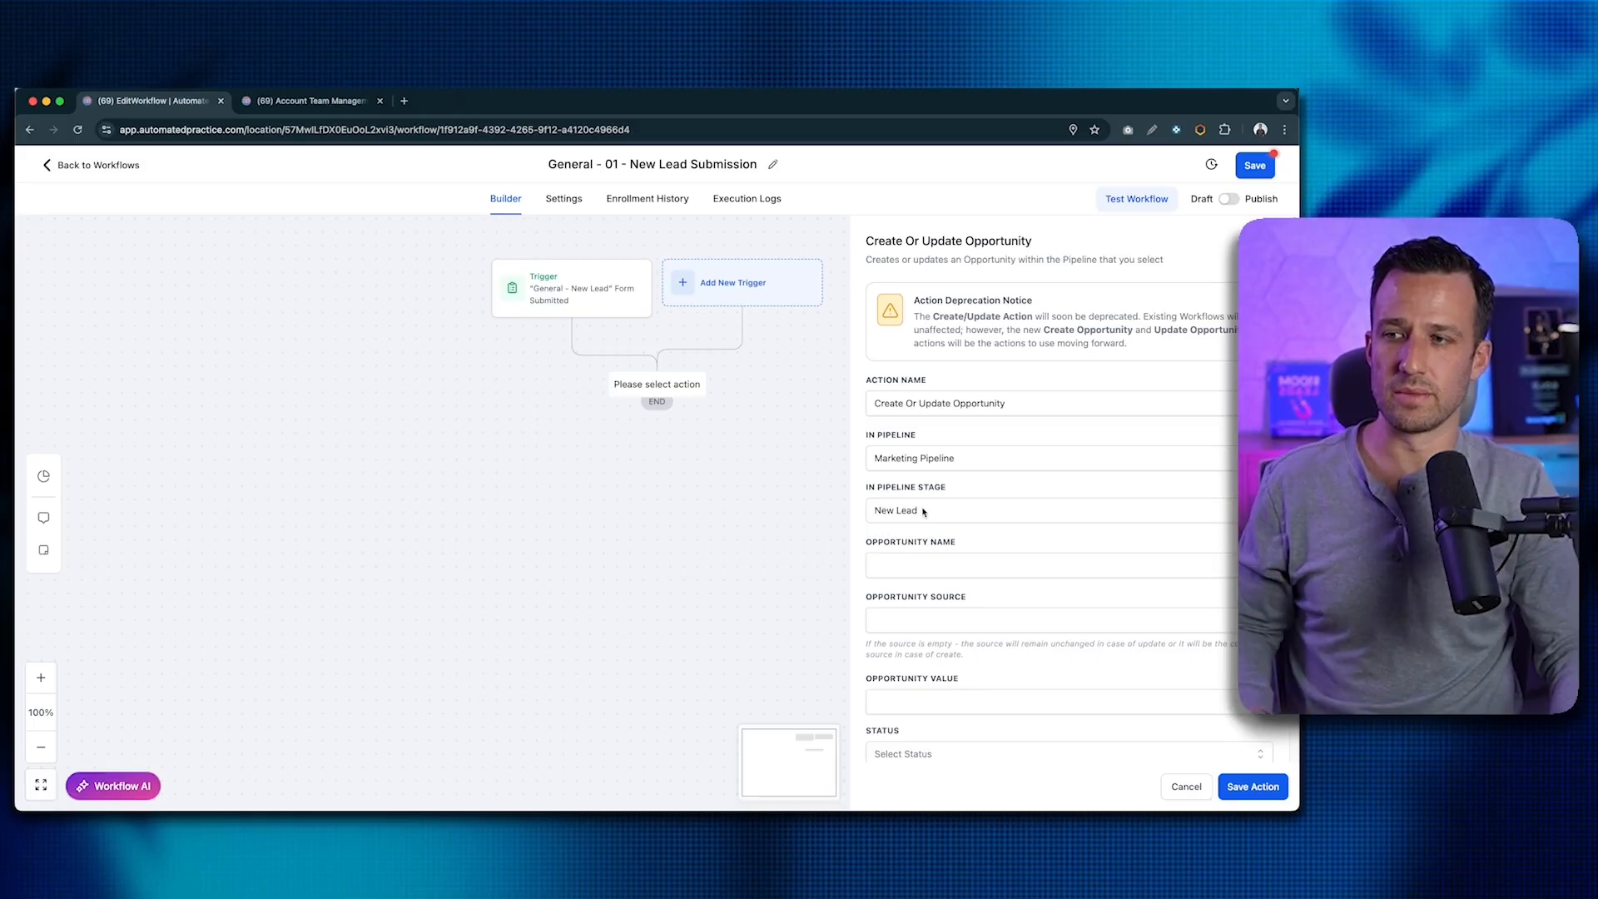
- Set the Opportunity Name to {{contact.name}} - {{contact.company_name}} using contact custom values
{"action": "scroll", "coordinate": [916, 533], "scroll_direction": "down", "scroll_amount": 2}
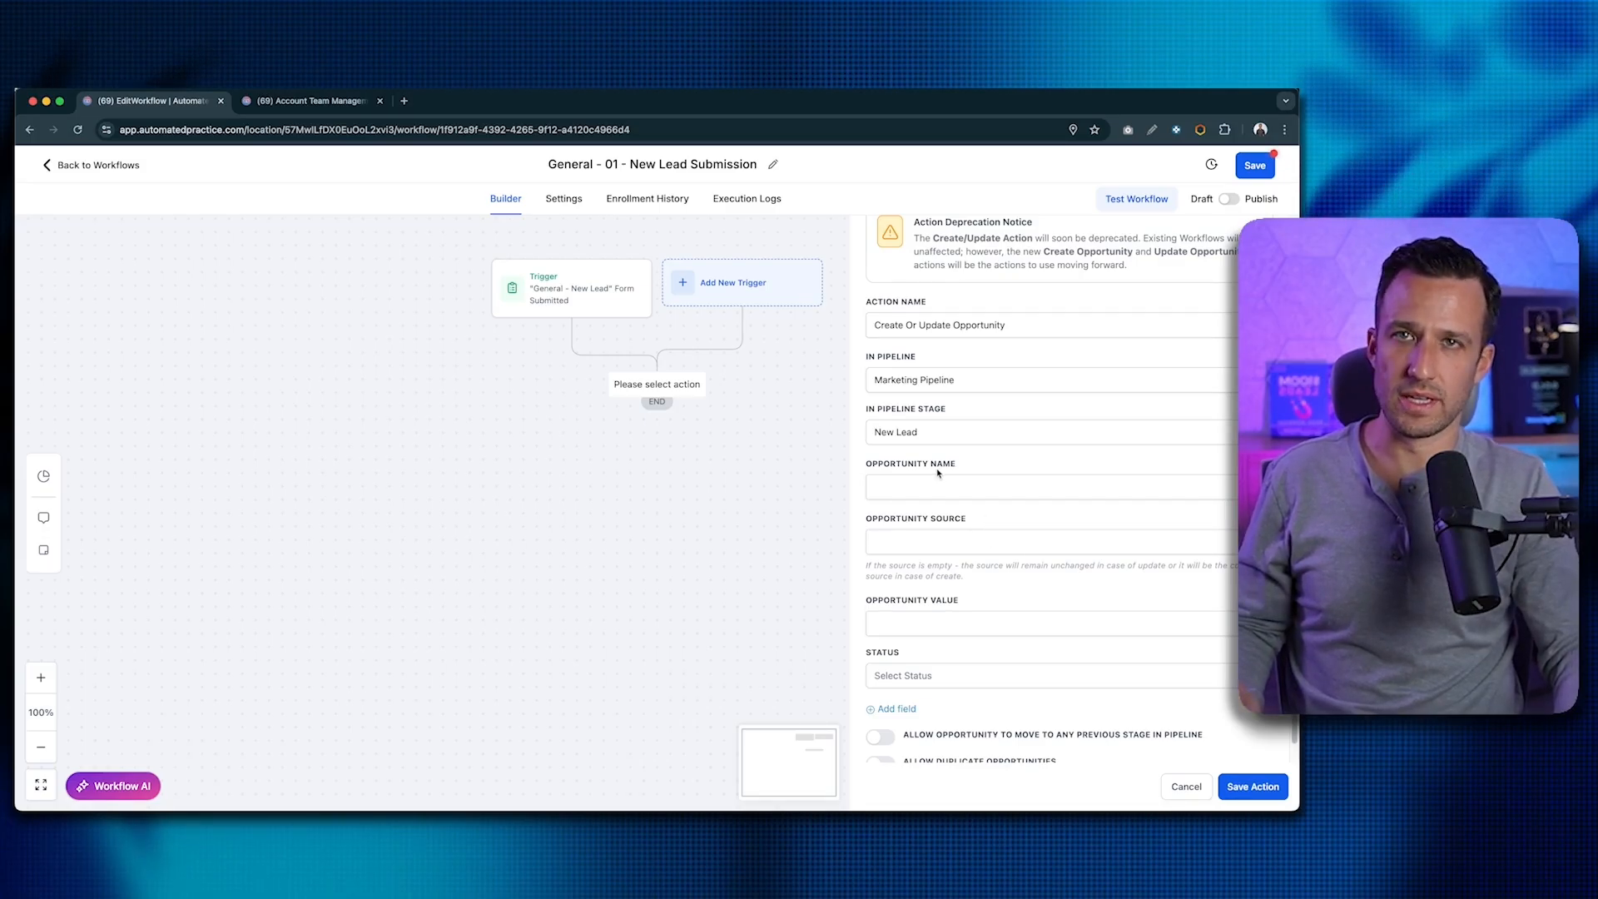
{"action": "scroll", "coordinate": [947, 477], "scroll_direction": "down", "scroll_amount": 1}
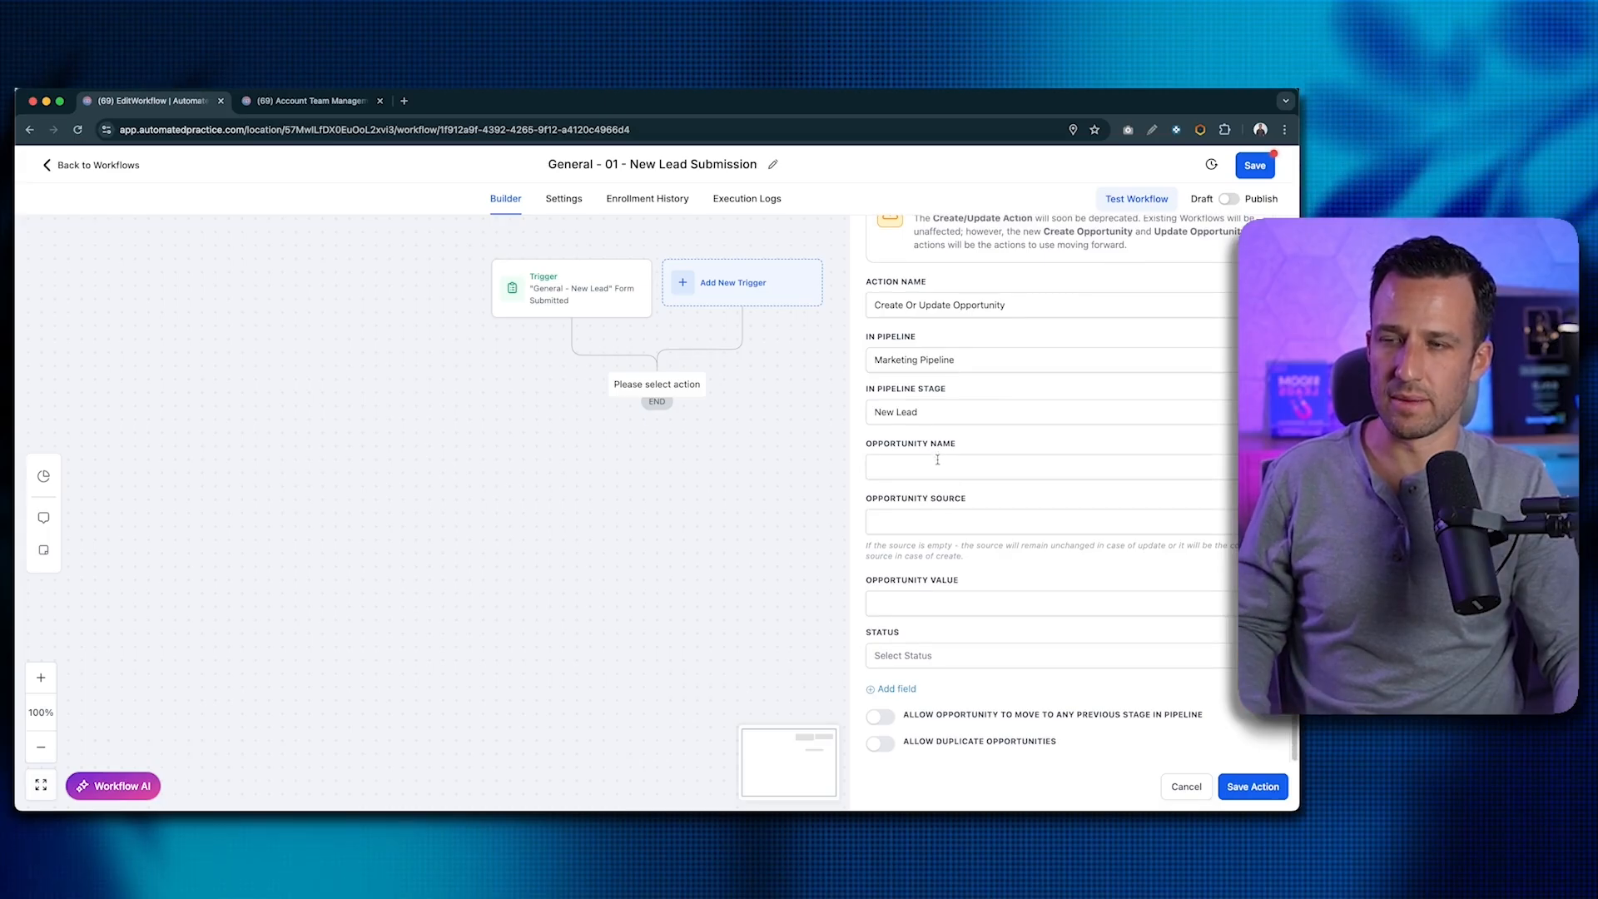
{"action": "left_click", "coordinate": [945, 474]}
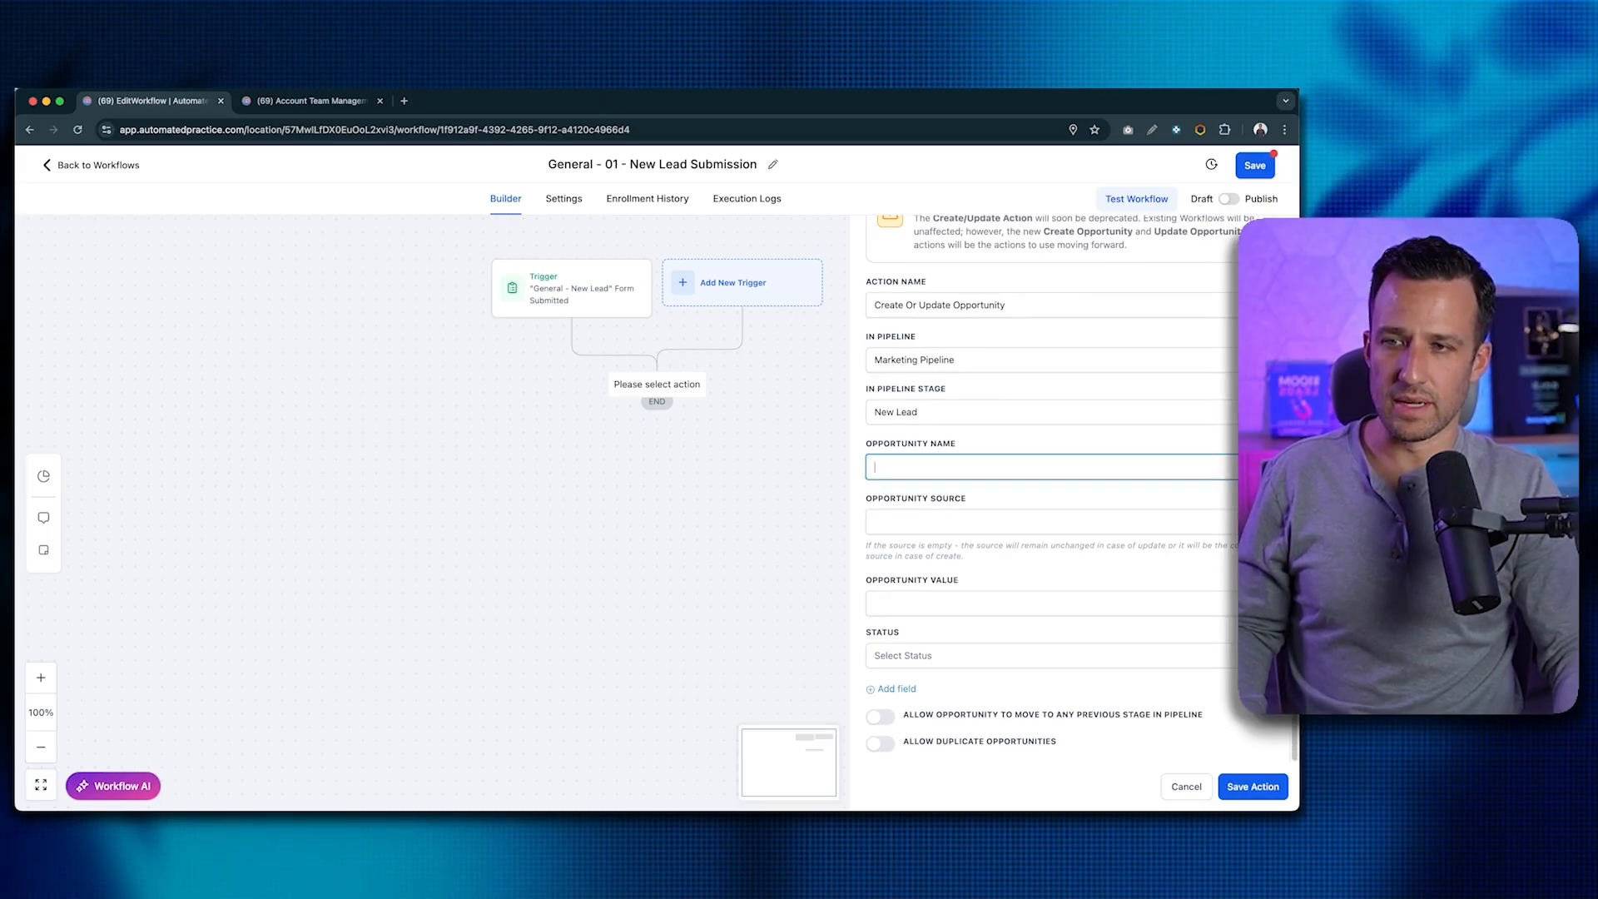
{"action": "left_click", "coordinate": [1269, 467]}
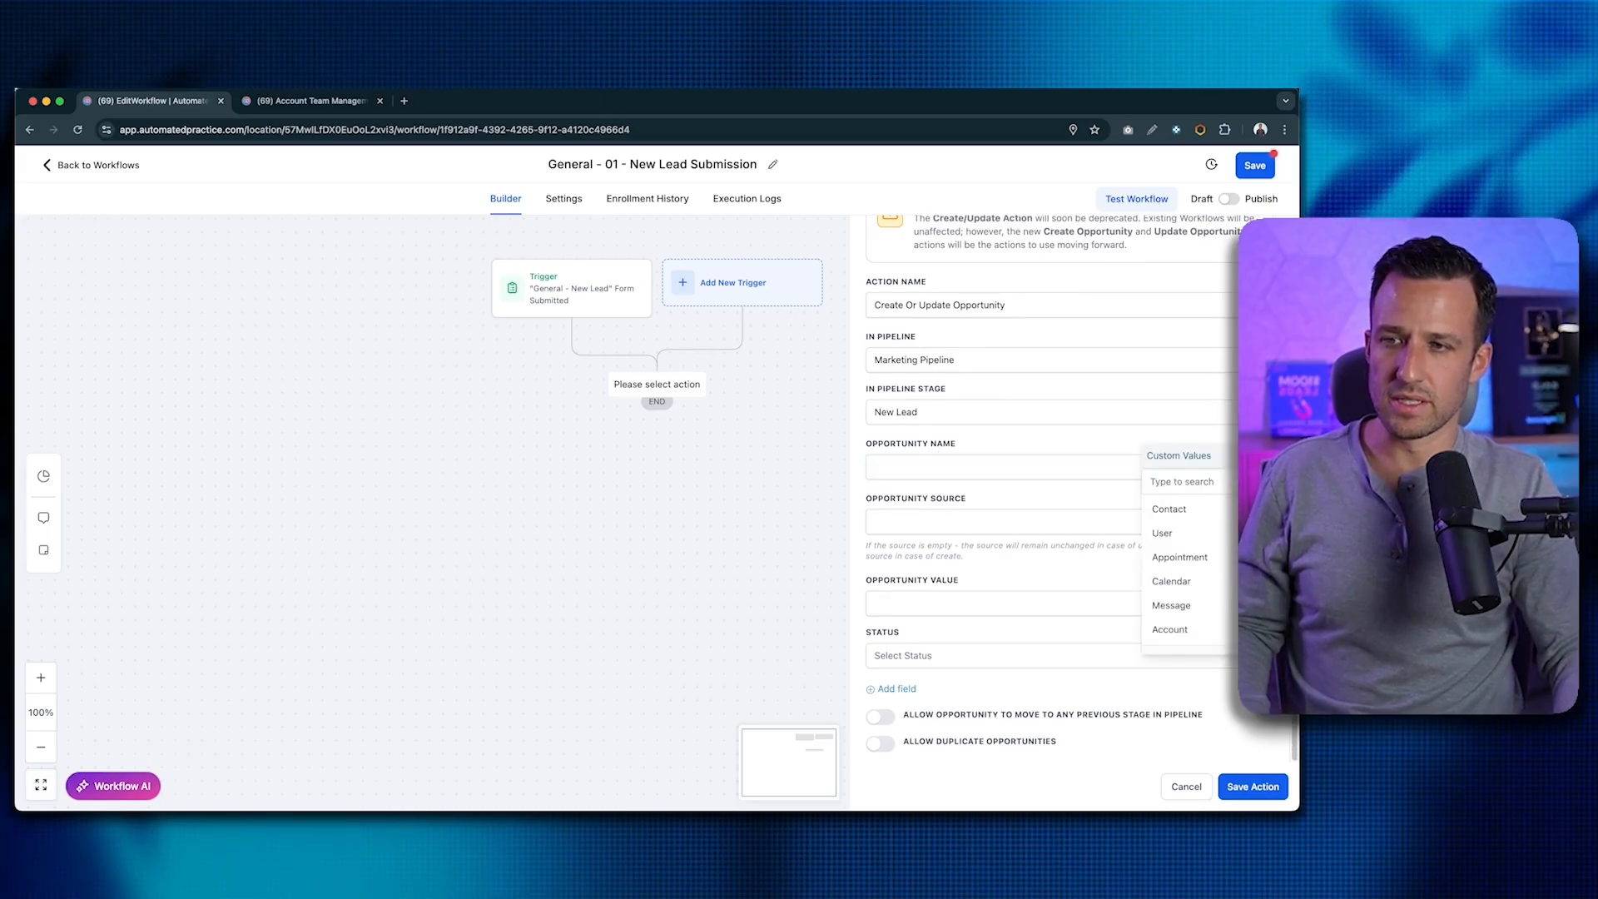
{"action": "left_click", "coordinate": [1199, 517]}
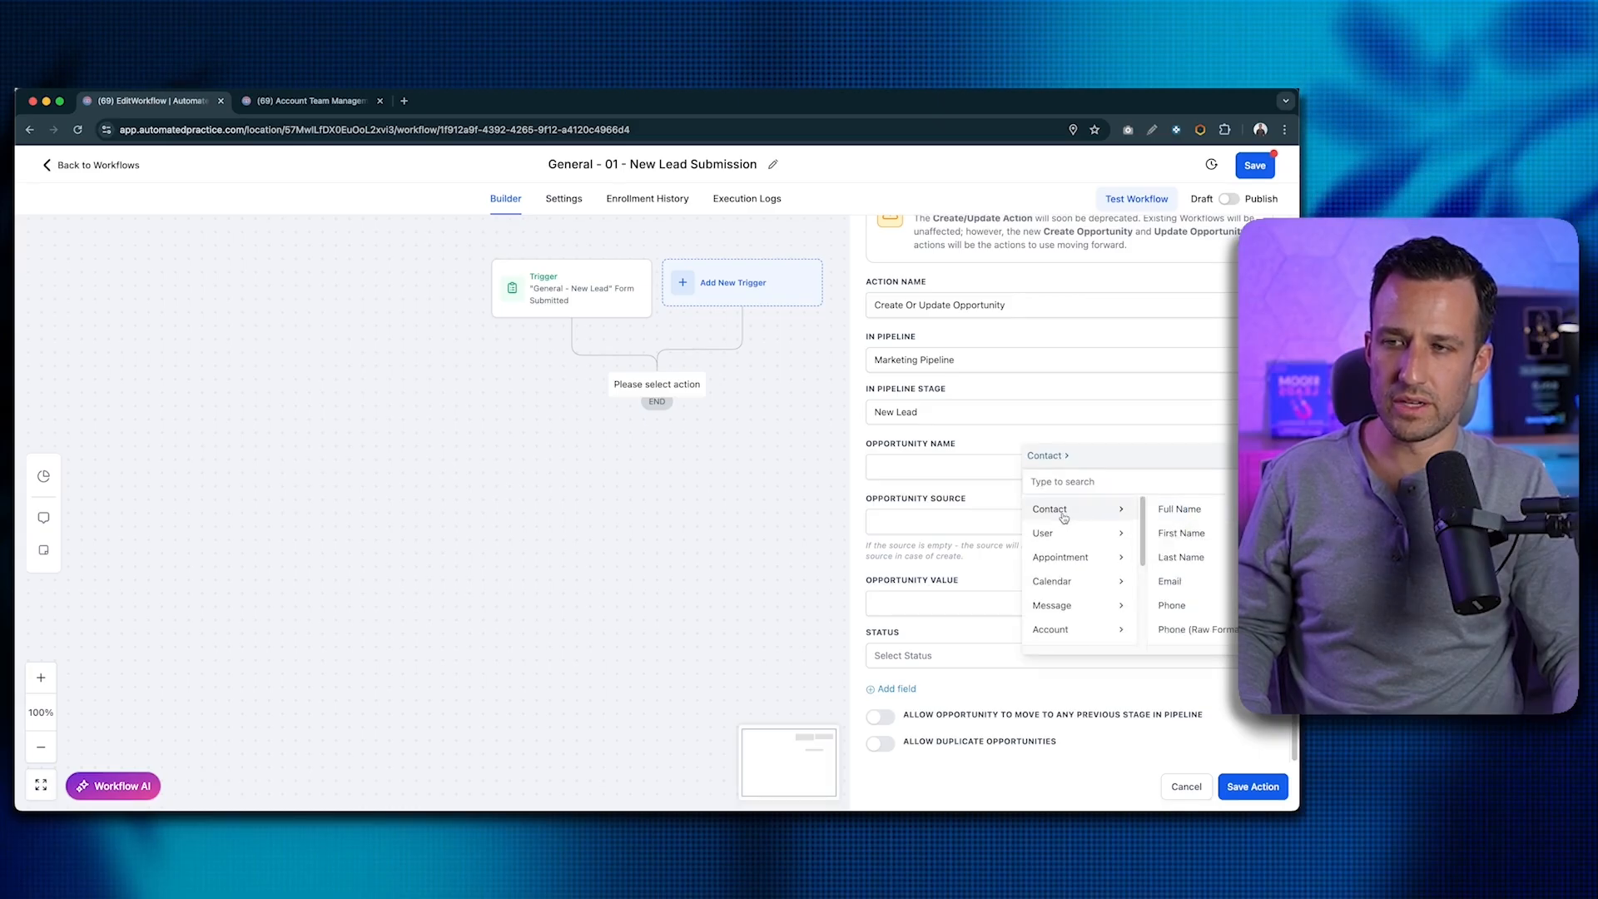
{"action": "left_click", "coordinate": [1177, 510]}
{"action": "type", "text": "-"}
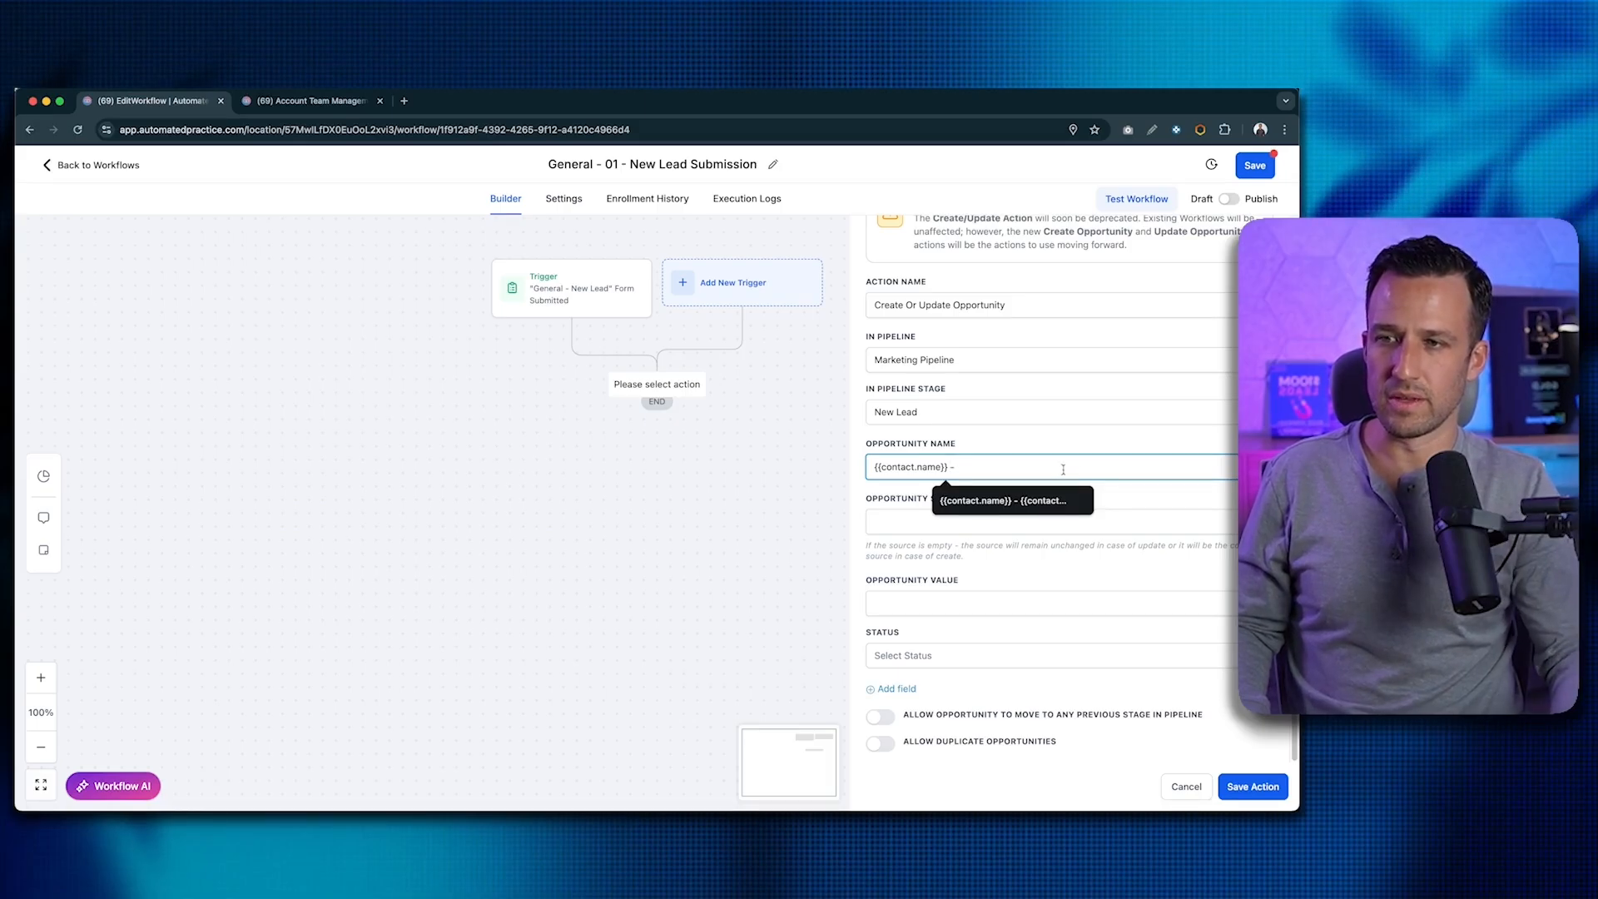
{"action": "left_click", "coordinate": [1234, 467]}
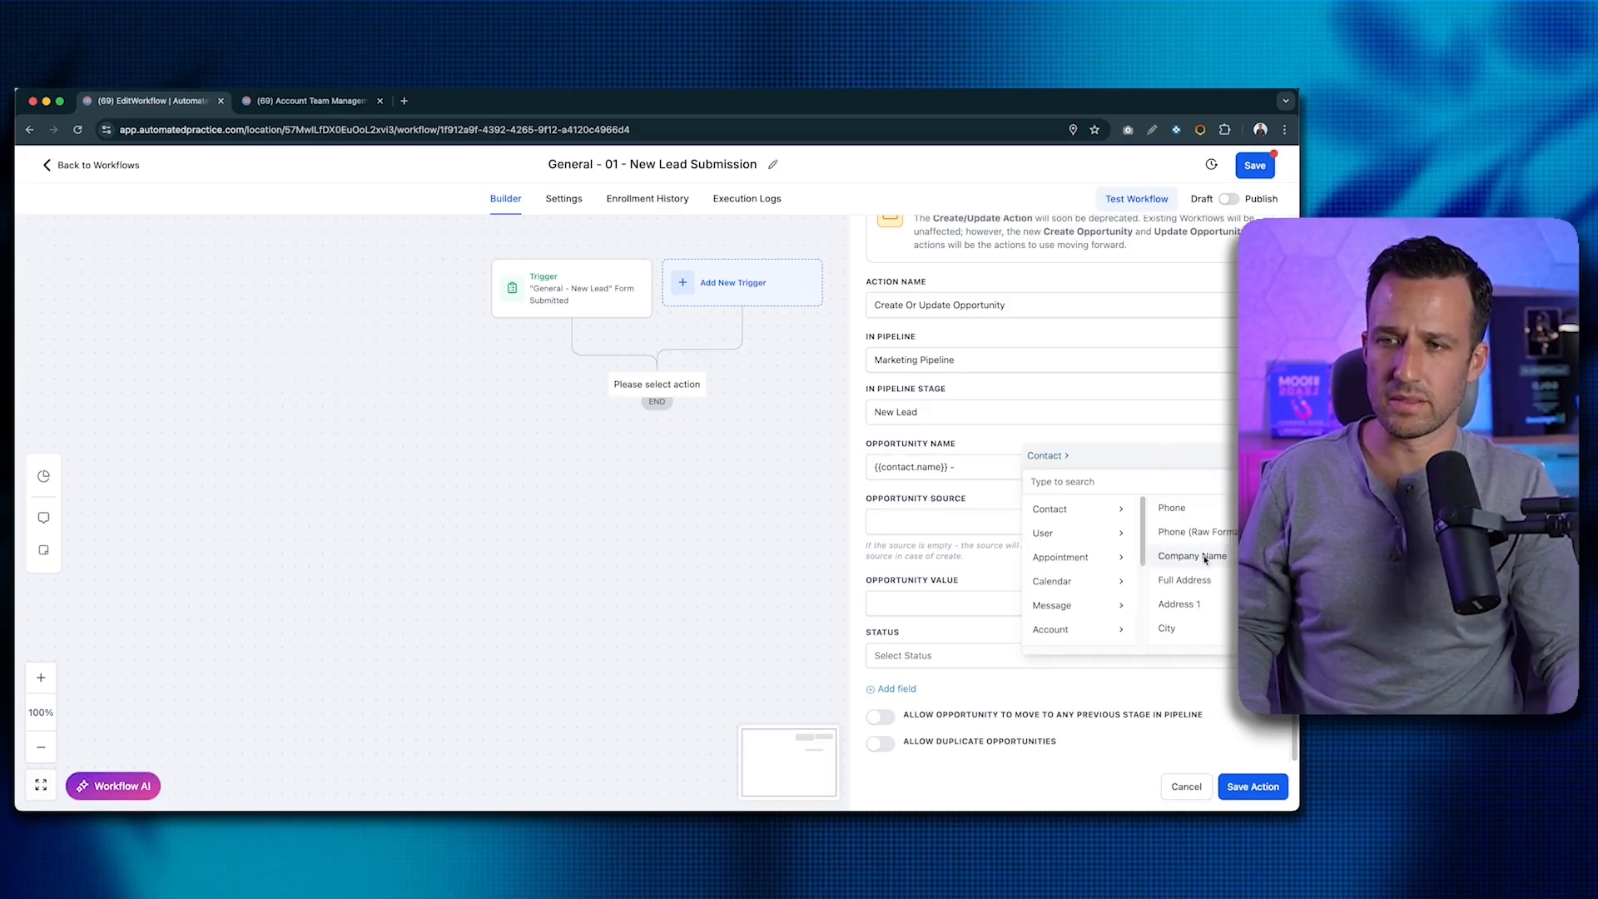
{"action": "left_click", "coordinate": [1203, 553]}
{"action": "left_click", "coordinate": [1141, 506]}
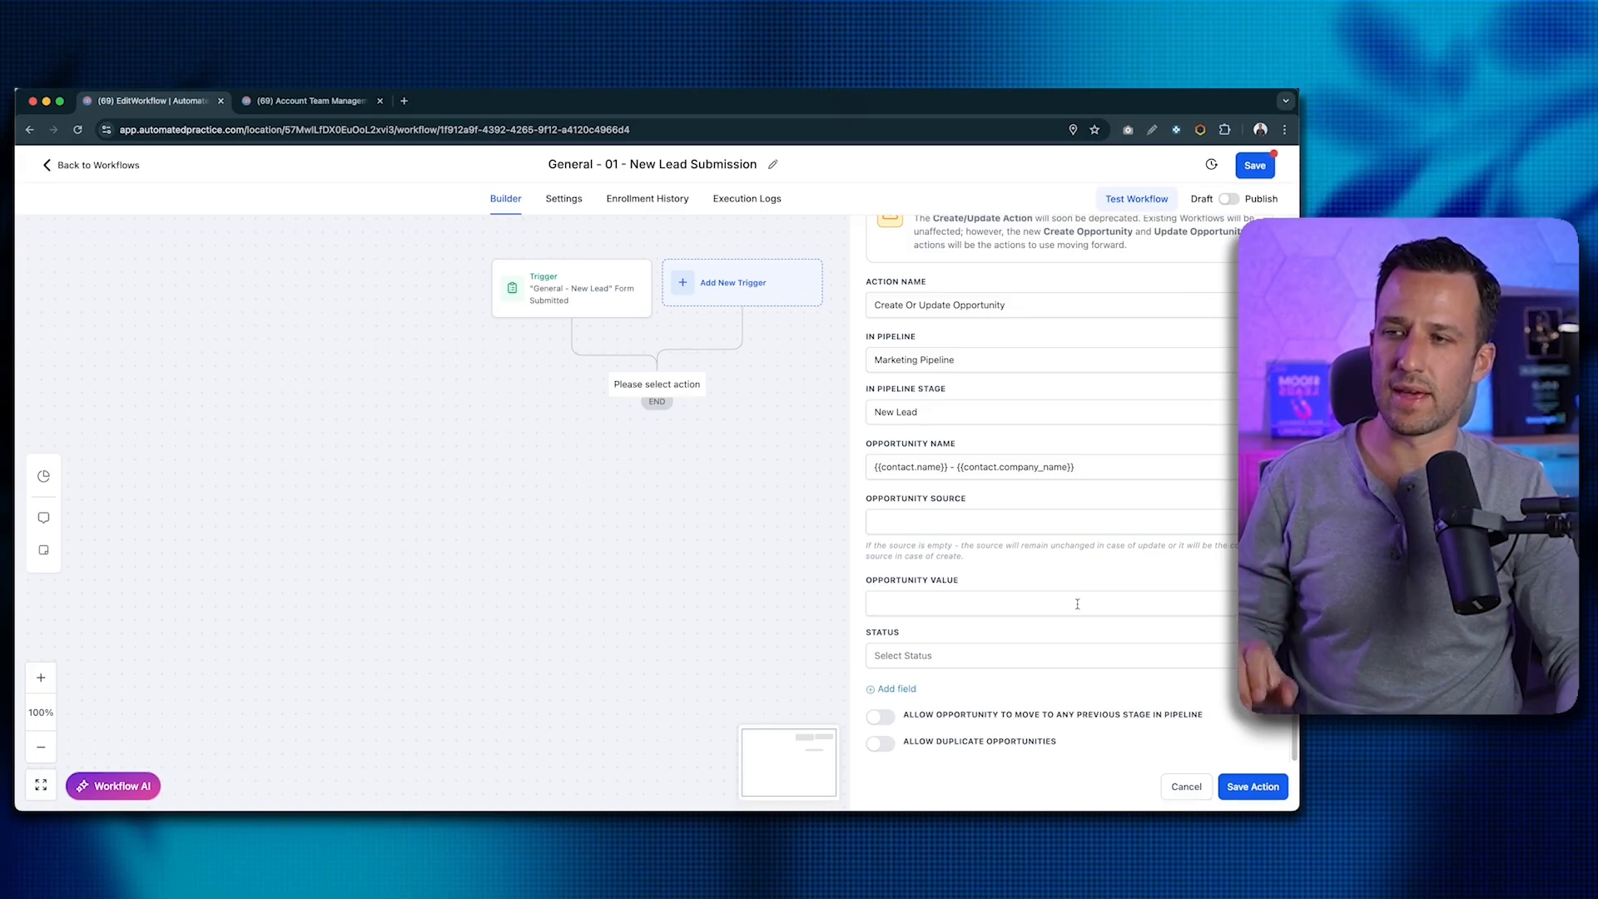
- Try the previous-stage and duplicate-opportunity switches, leaving both turned off
{"action": "left_click", "coordinate": [883, 721]}
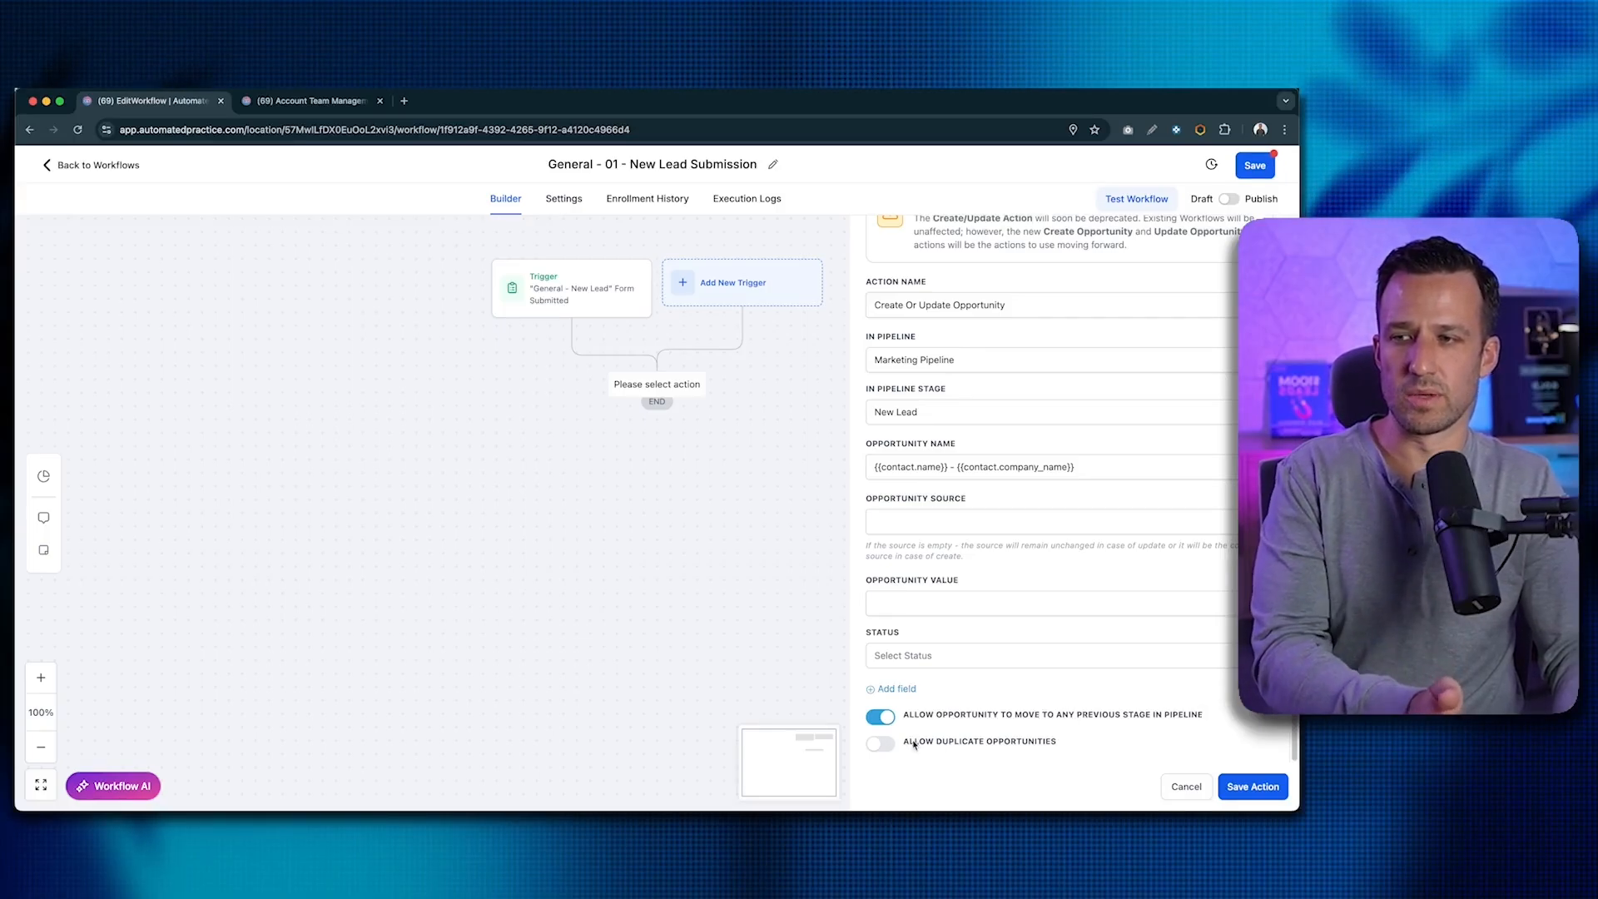
{"action": "left_click", "coordinate": [884, 721]}
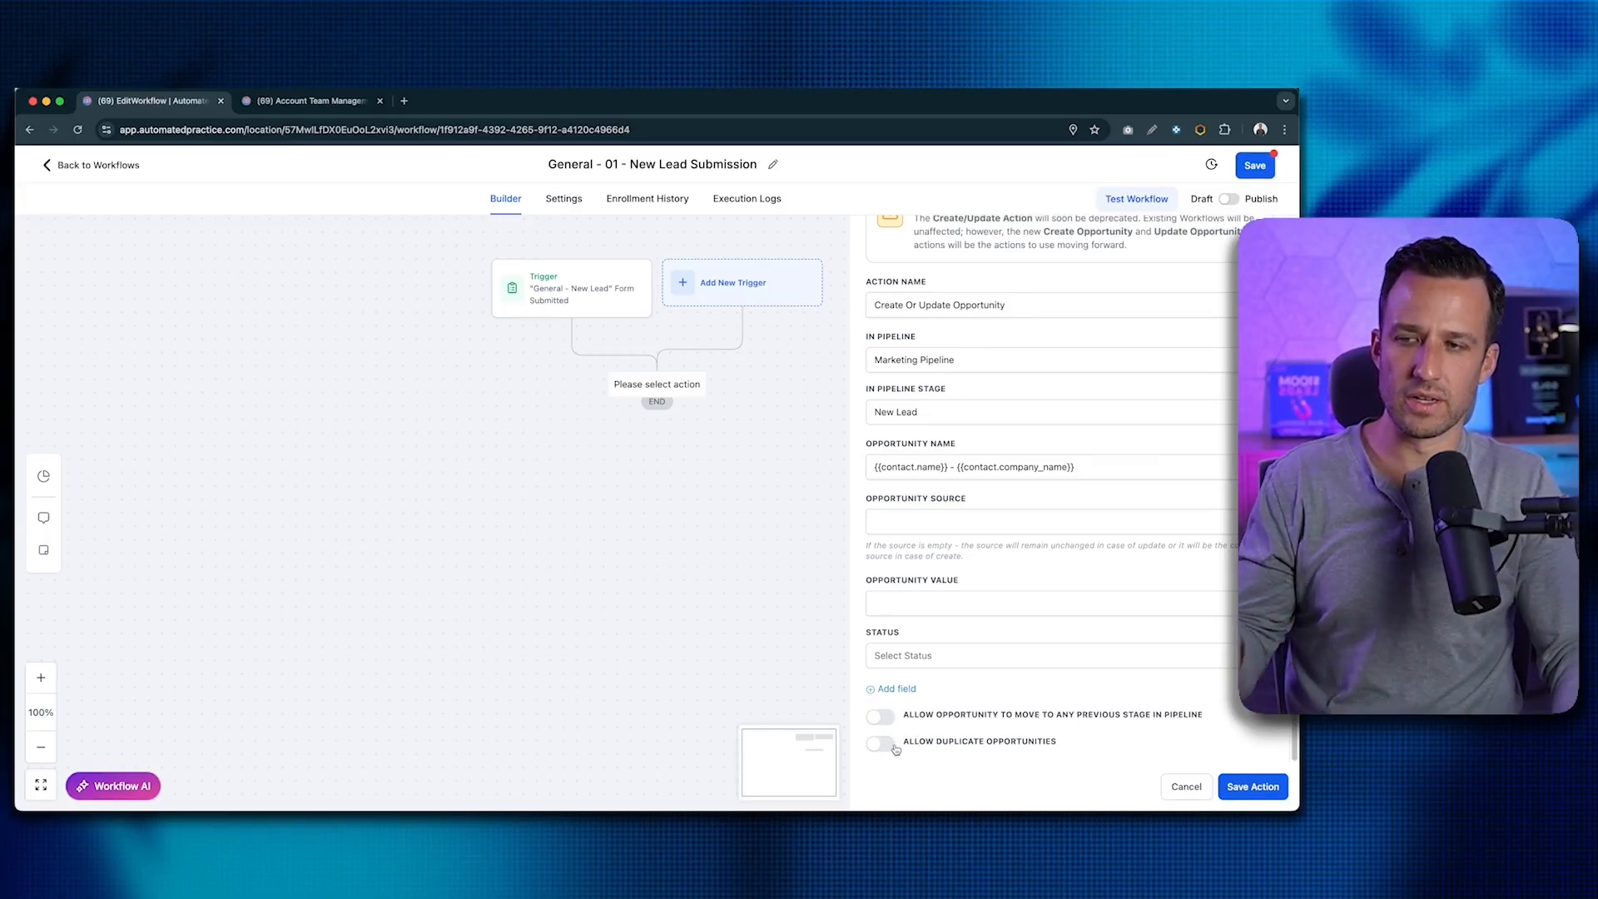
{"action": "left_click", "coordinate": [892, 748]}
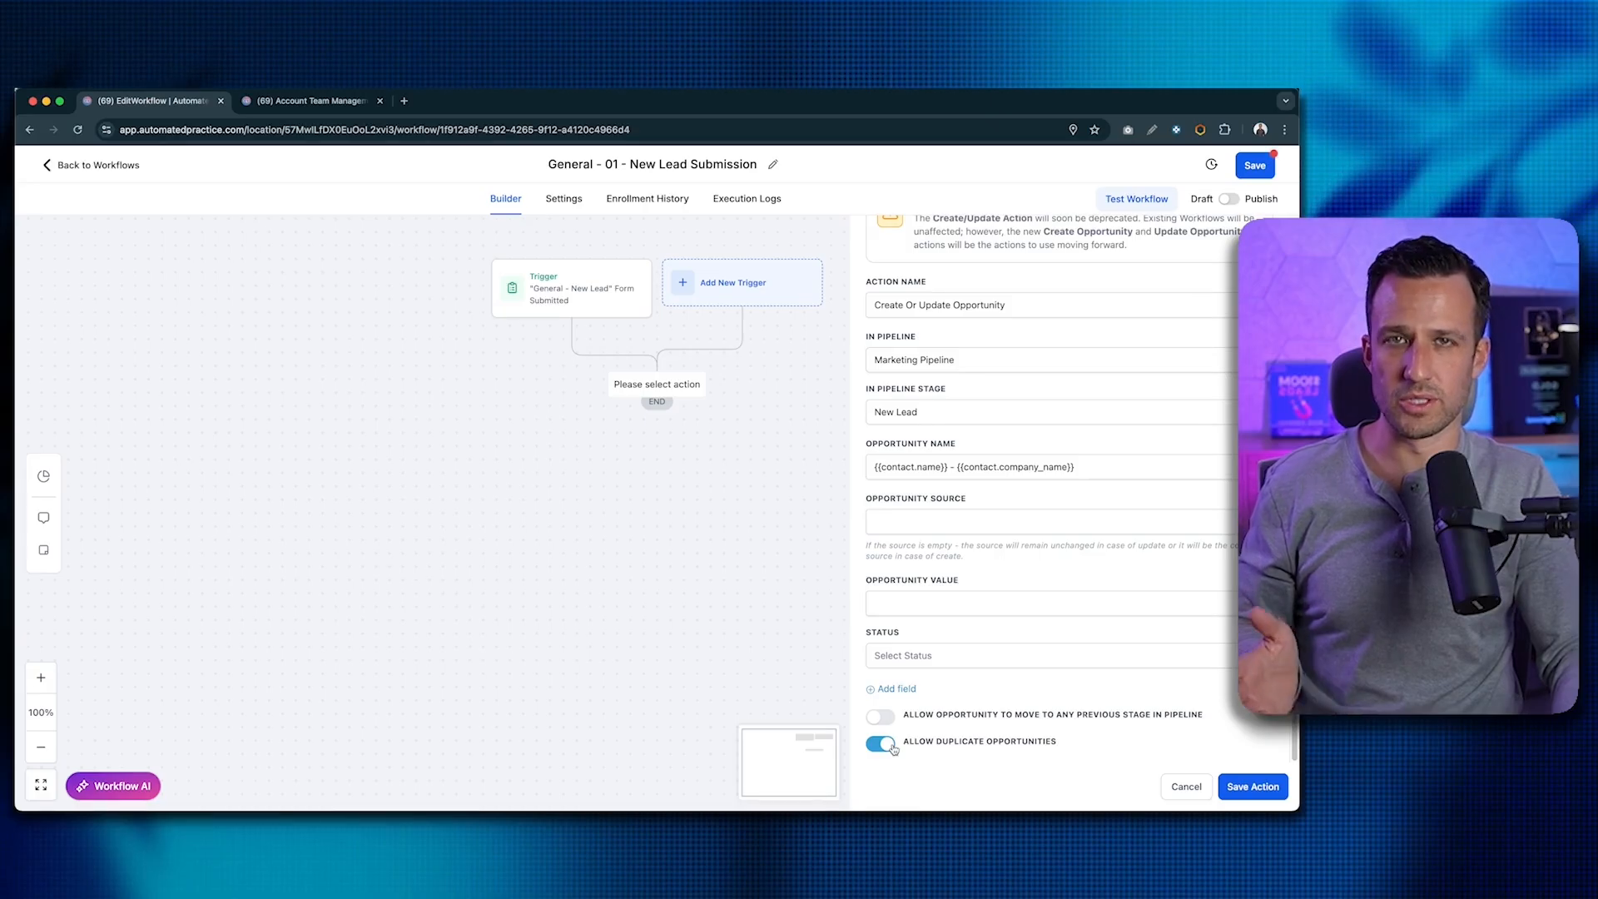
{"action": "left_click", "coordinate": [891, 746]}
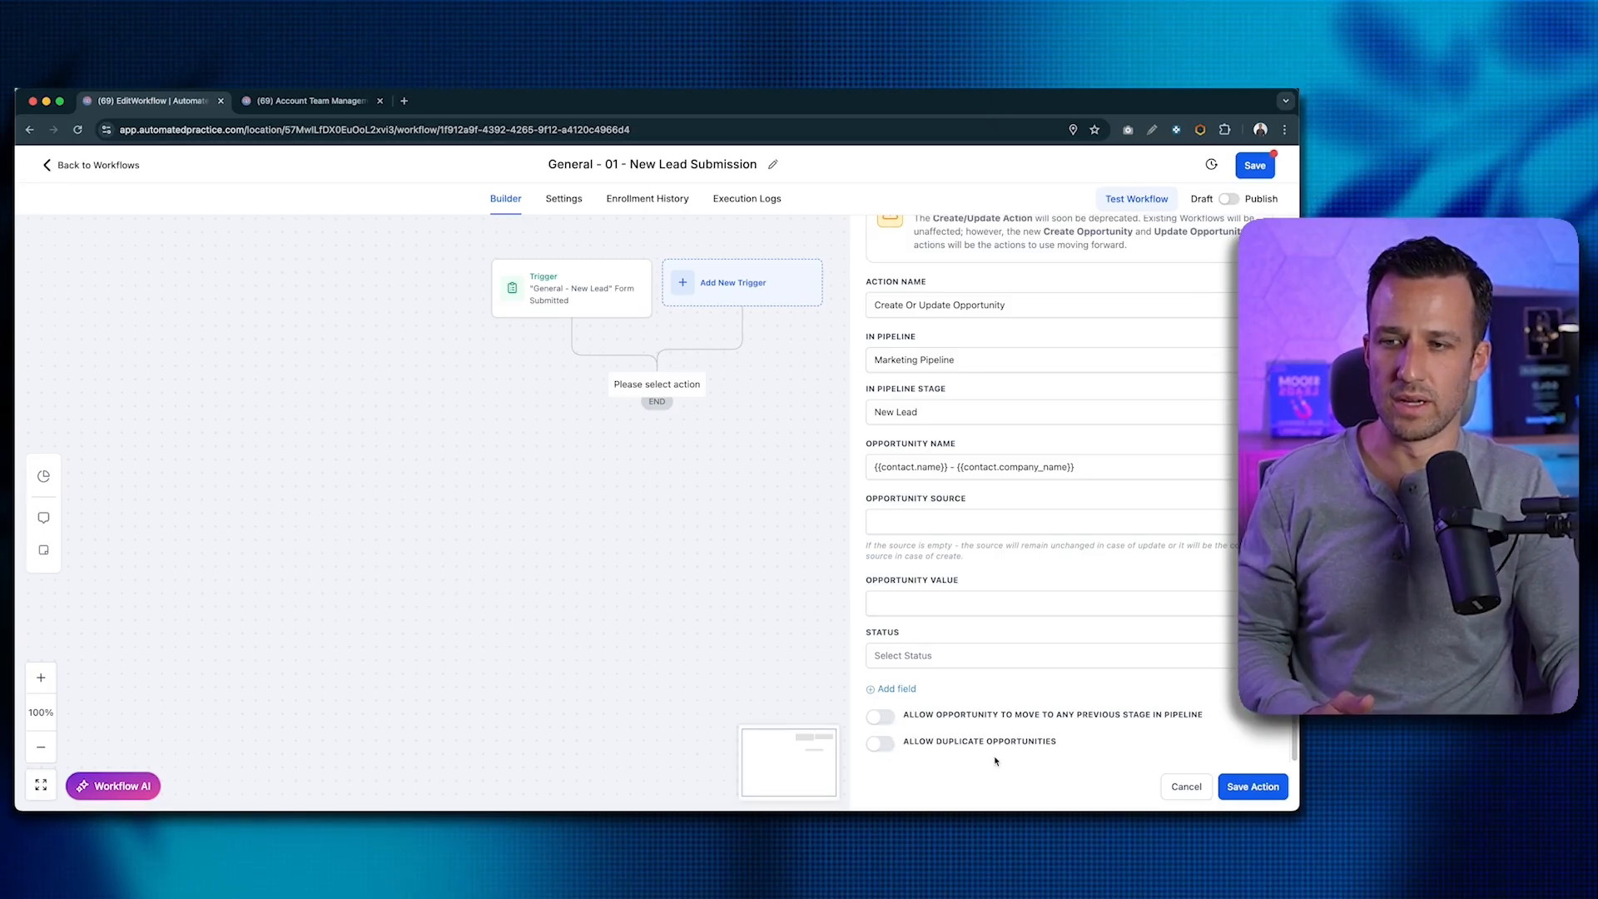
- Save the opportunity step and rename it 'Add to Marketing Pipeline - New Lead Stage'
{"action": "left_click", "coordinate": [1250, 786]}
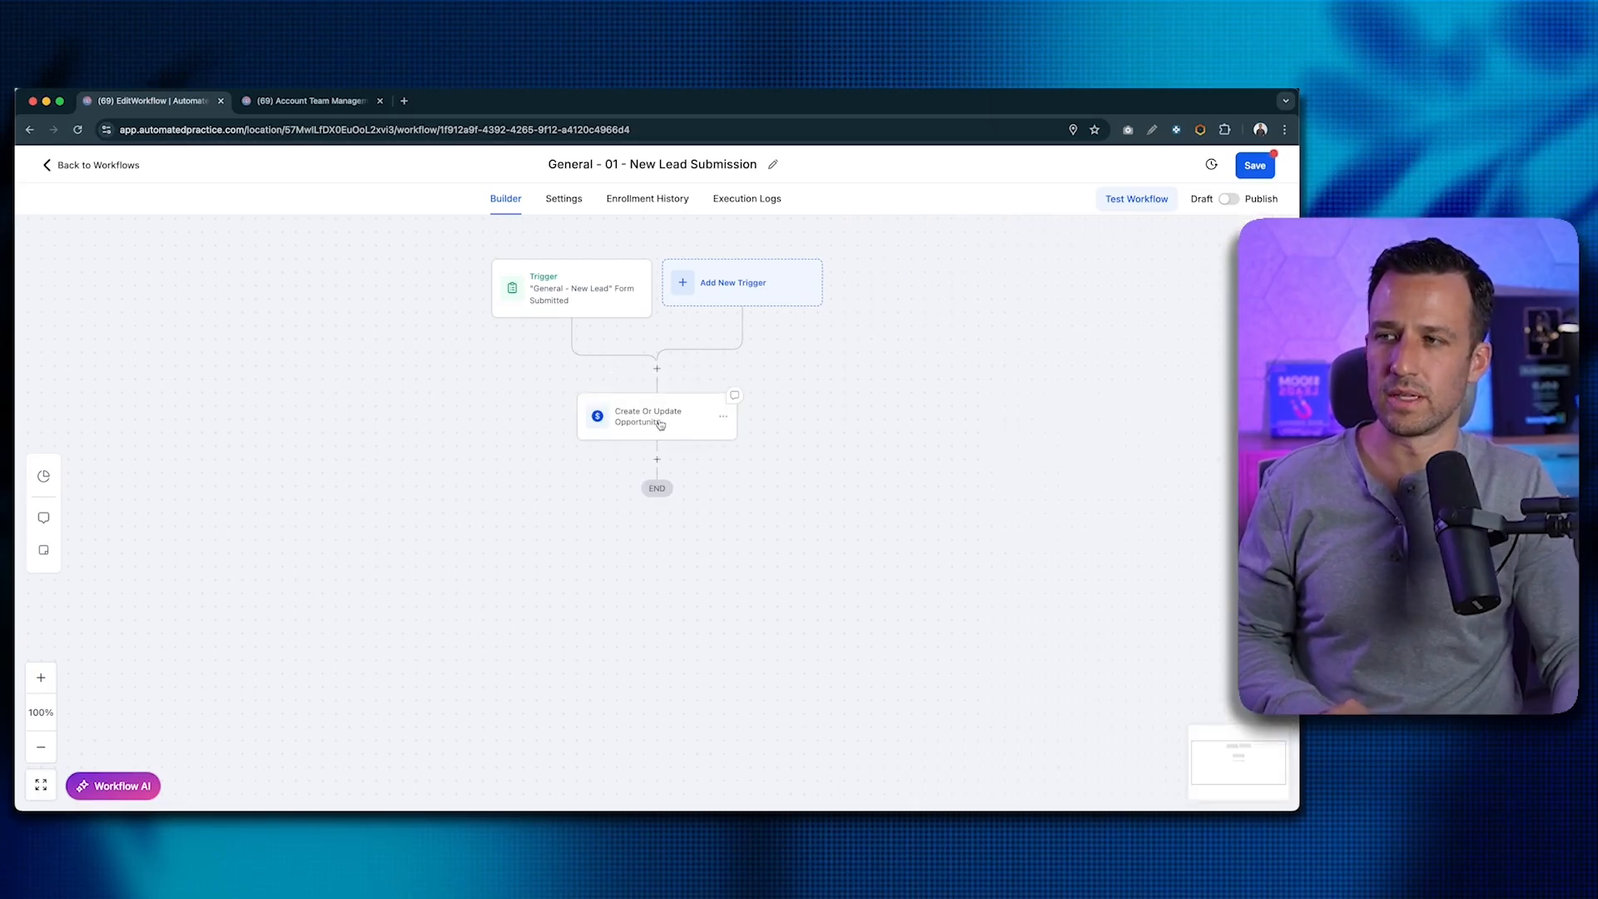
{"action": "left_click", "coordinate": [657, 421]}
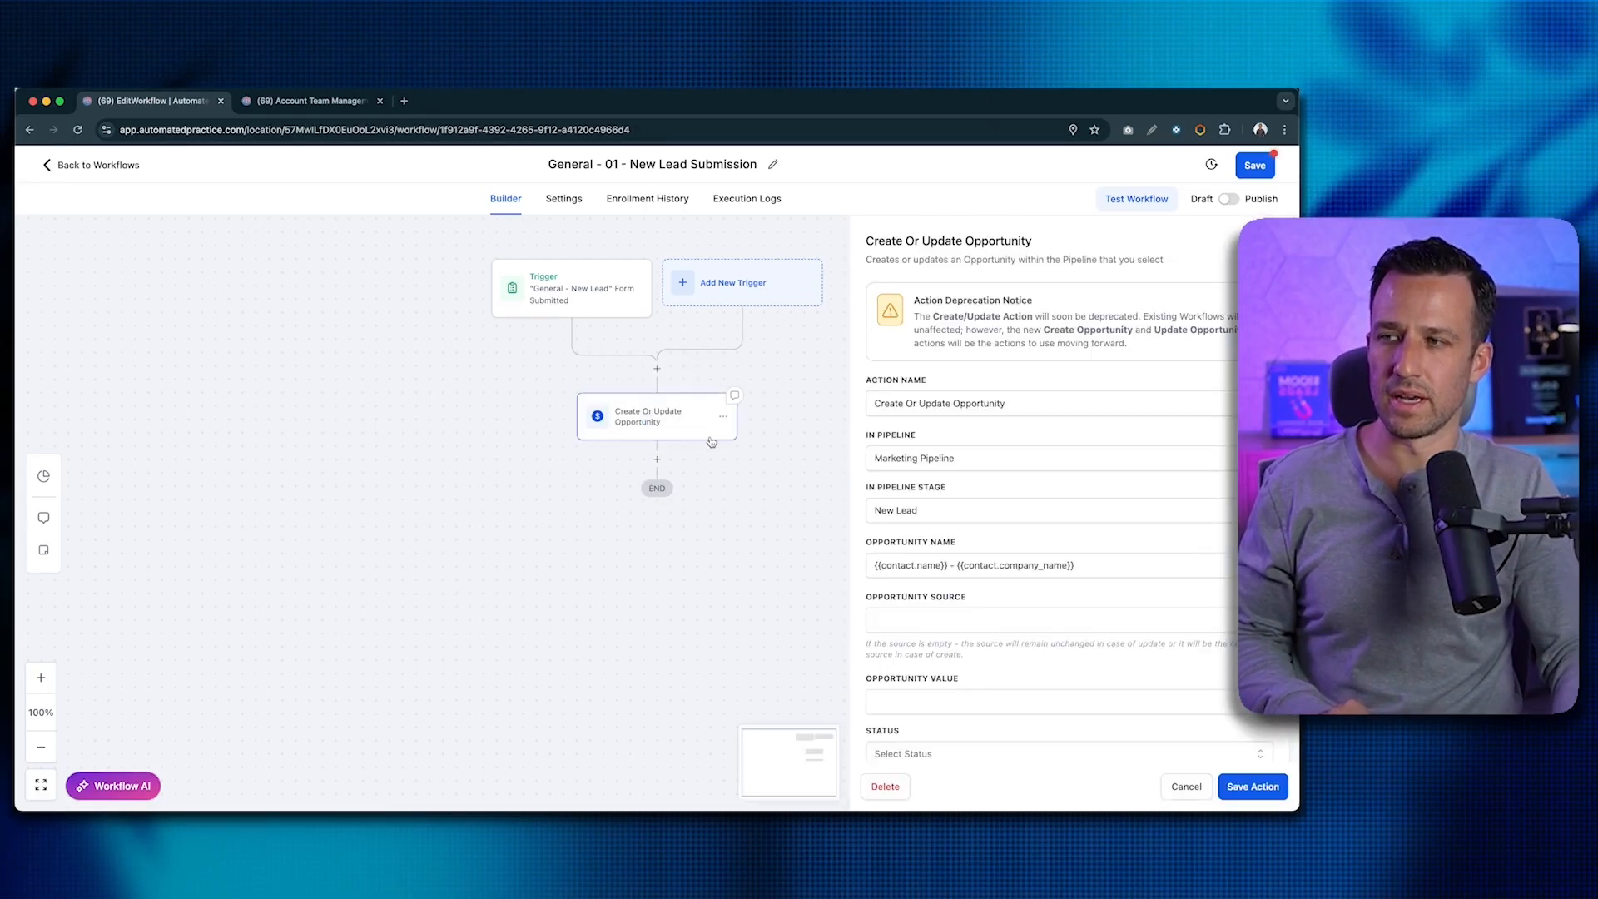
{"action": "triple_click", "coordinate": [930, 405]}
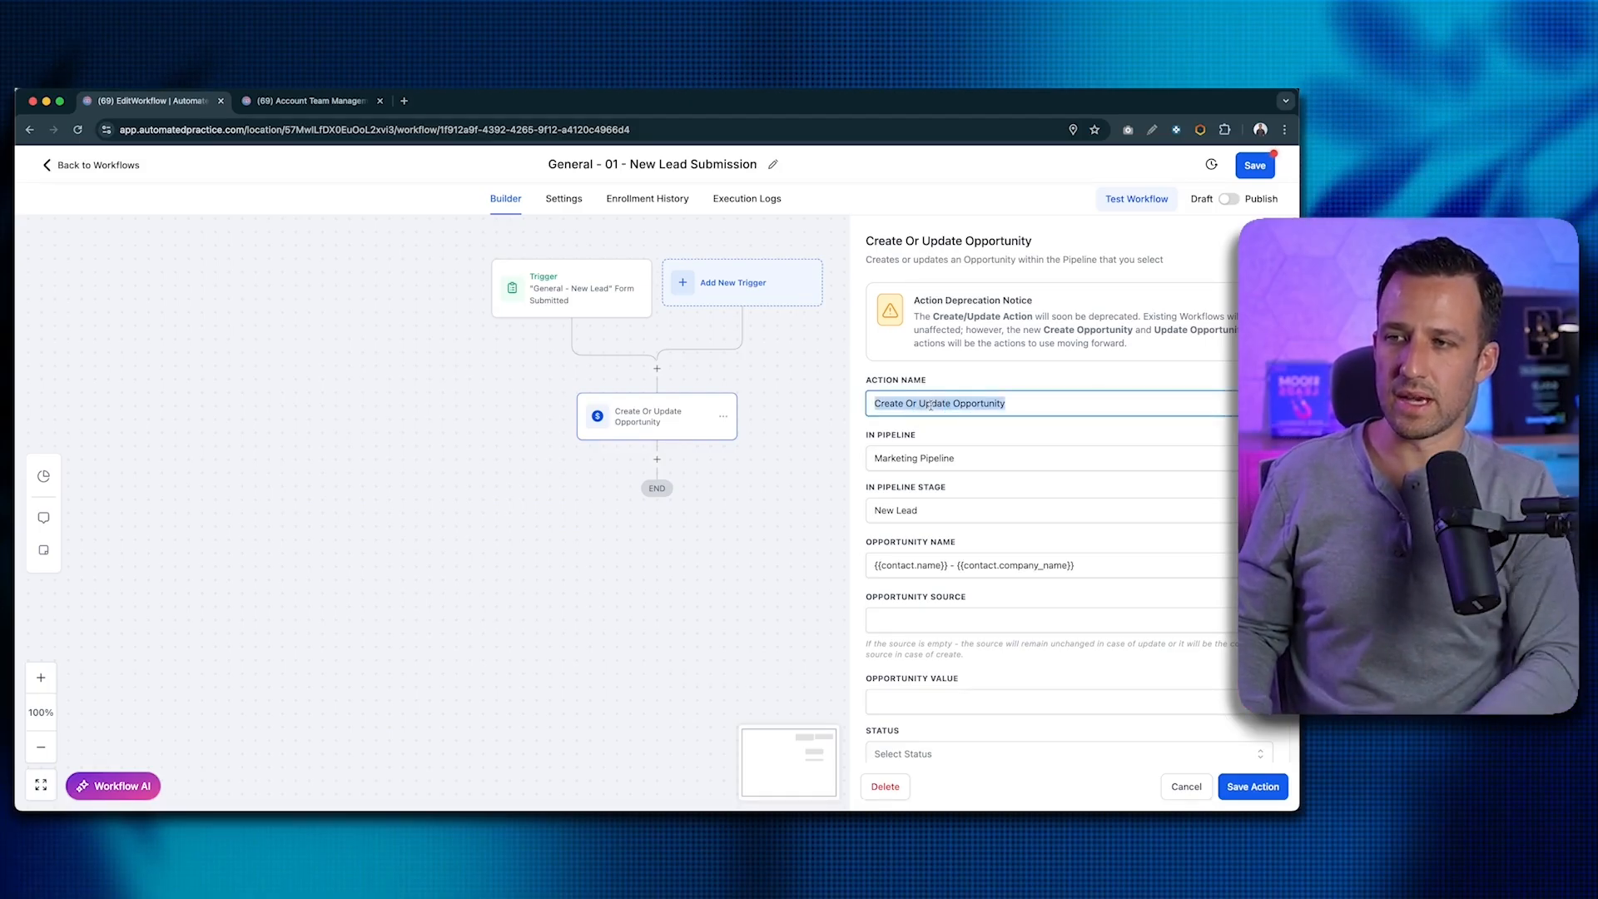
{"action": "type", "text": "A"}
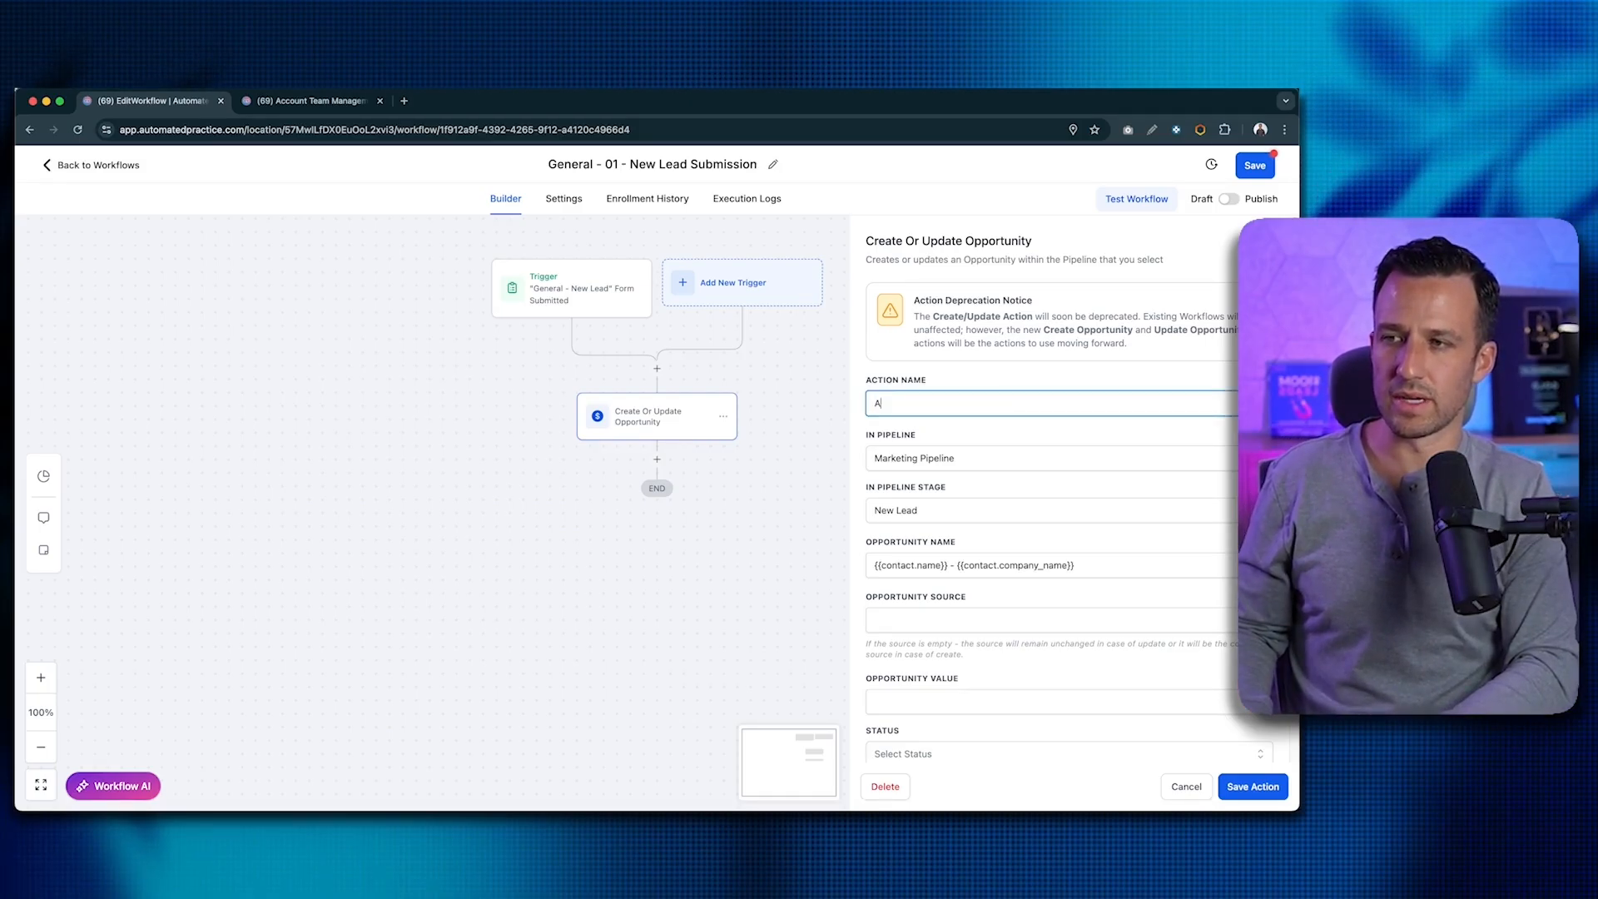
{"action": "type", "text": "dd to Marke"}
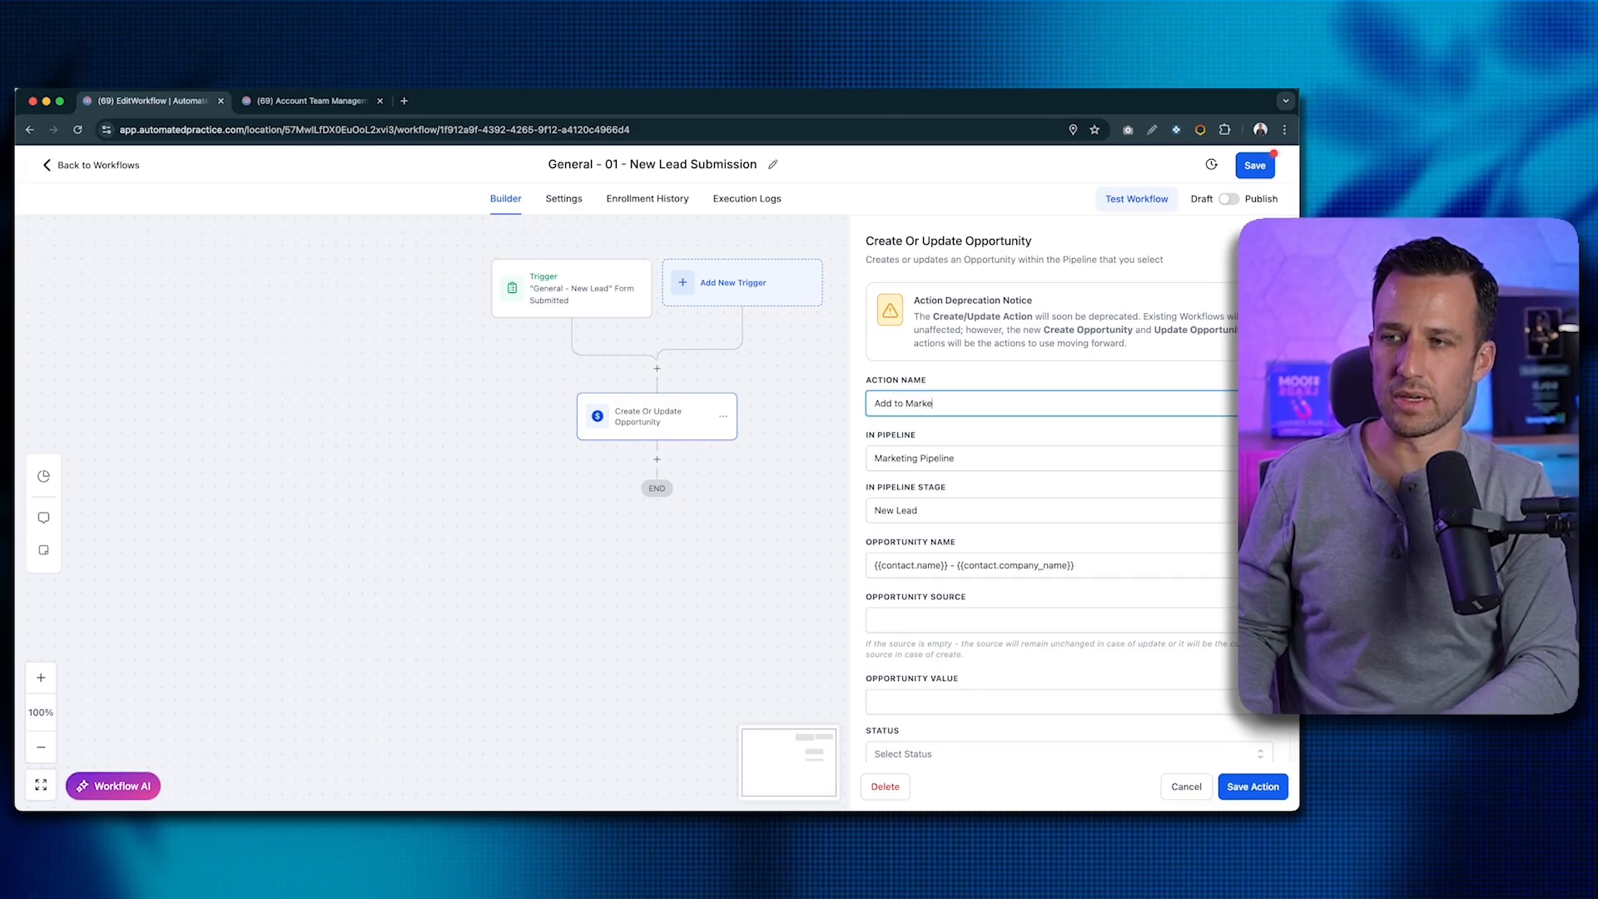
{"action": "type", "text": "ting Pipeline - "}
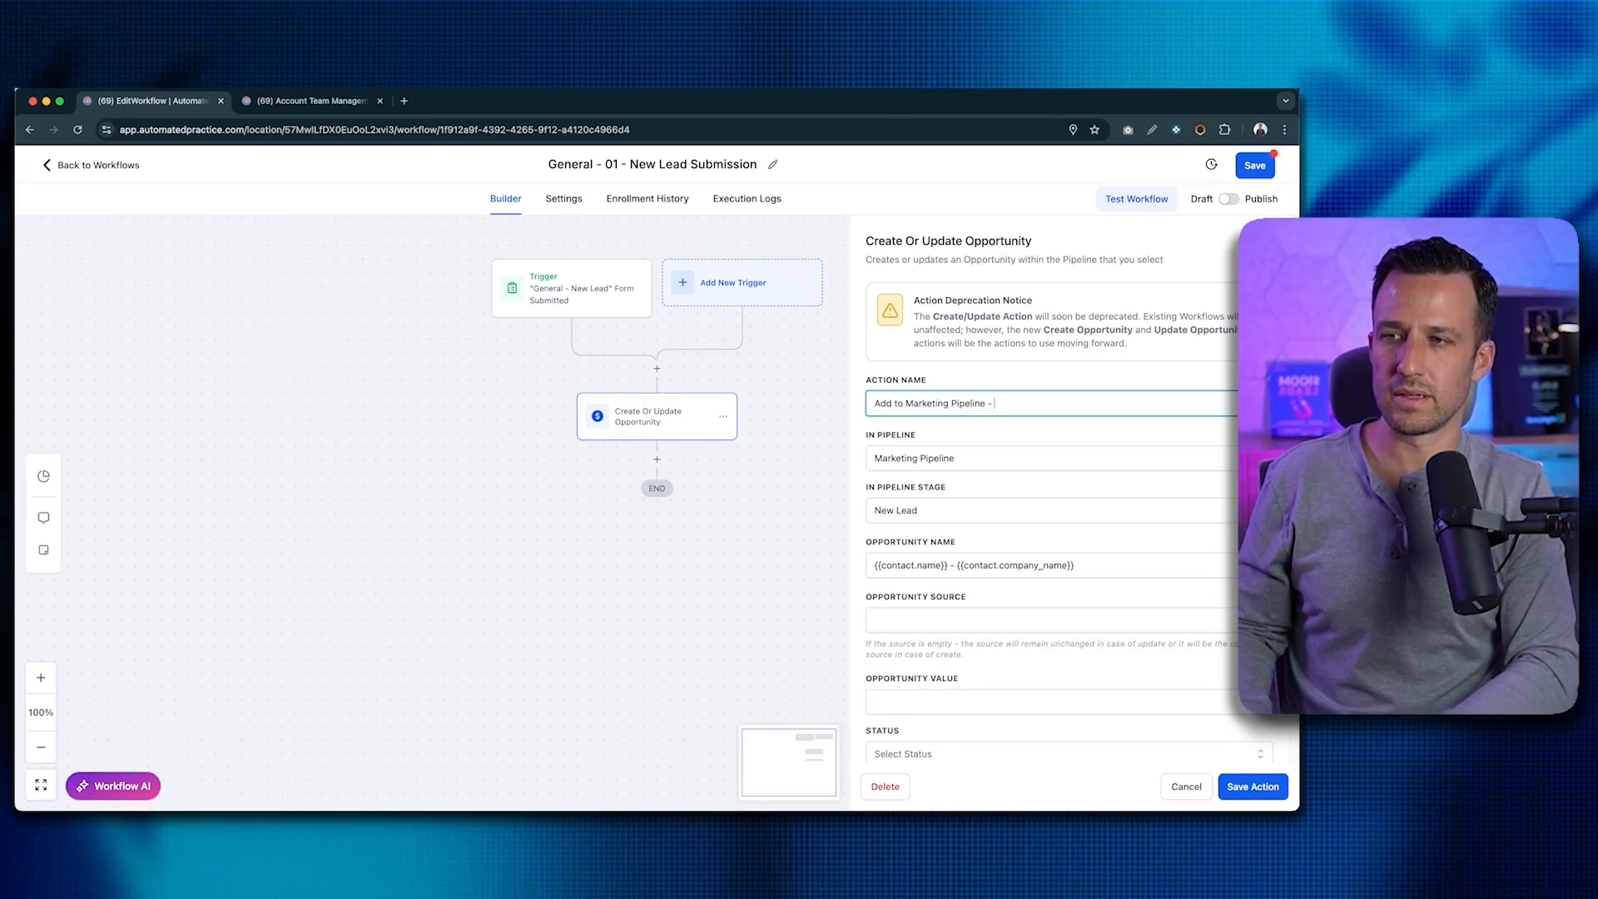
{"action": "type", "text": "New Lead Stage"}
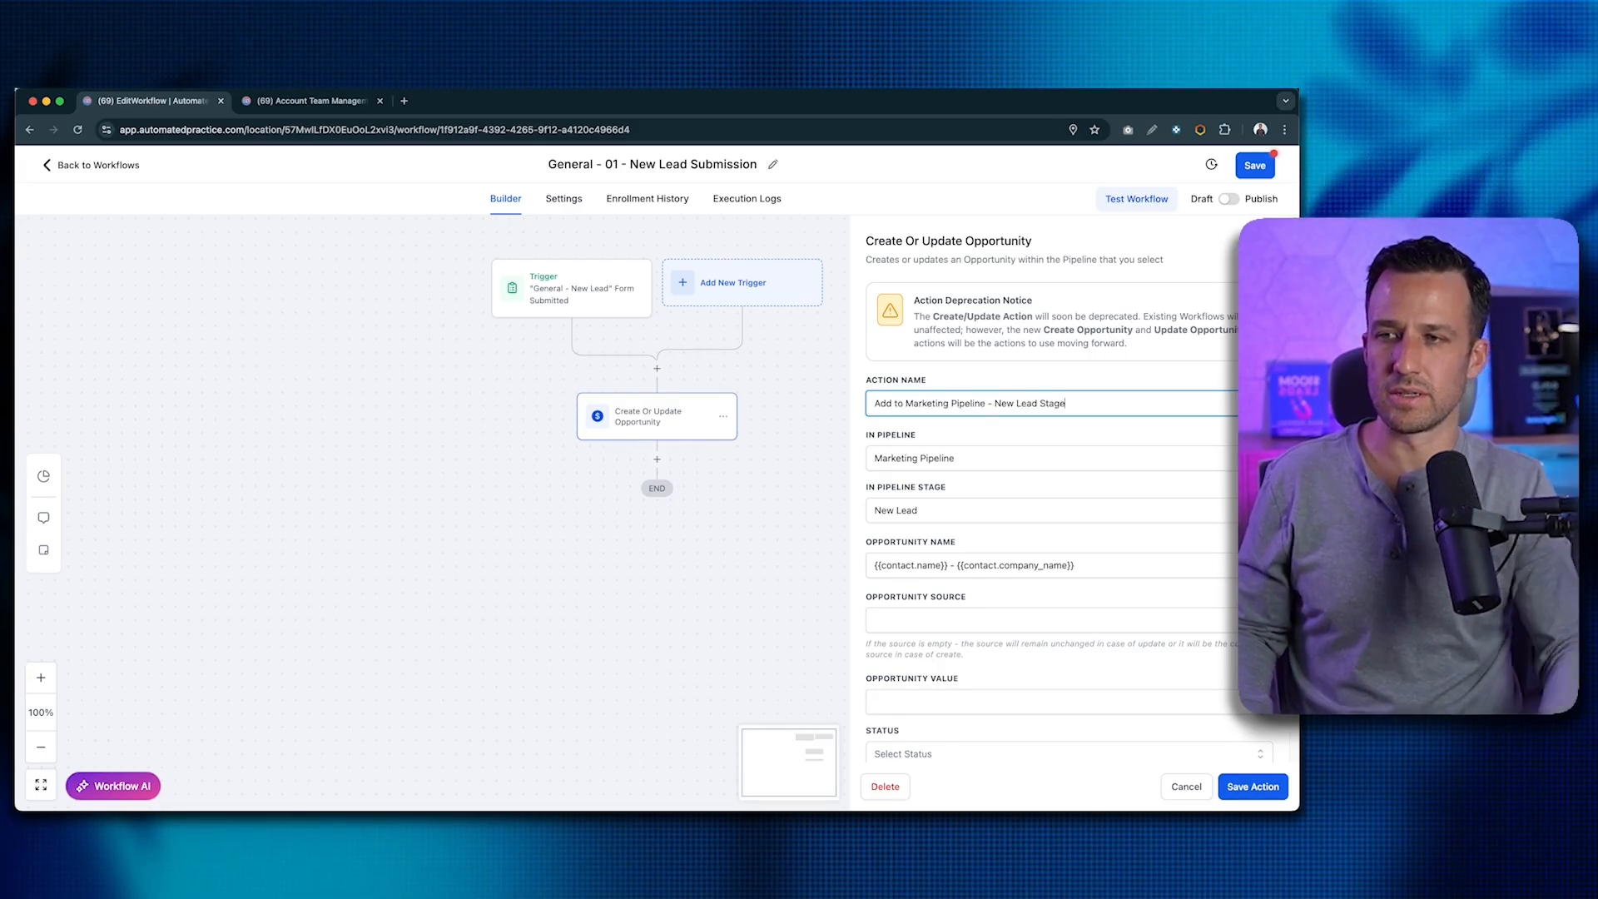
{"action": "left_click", "coordinate": [1253, 786]}
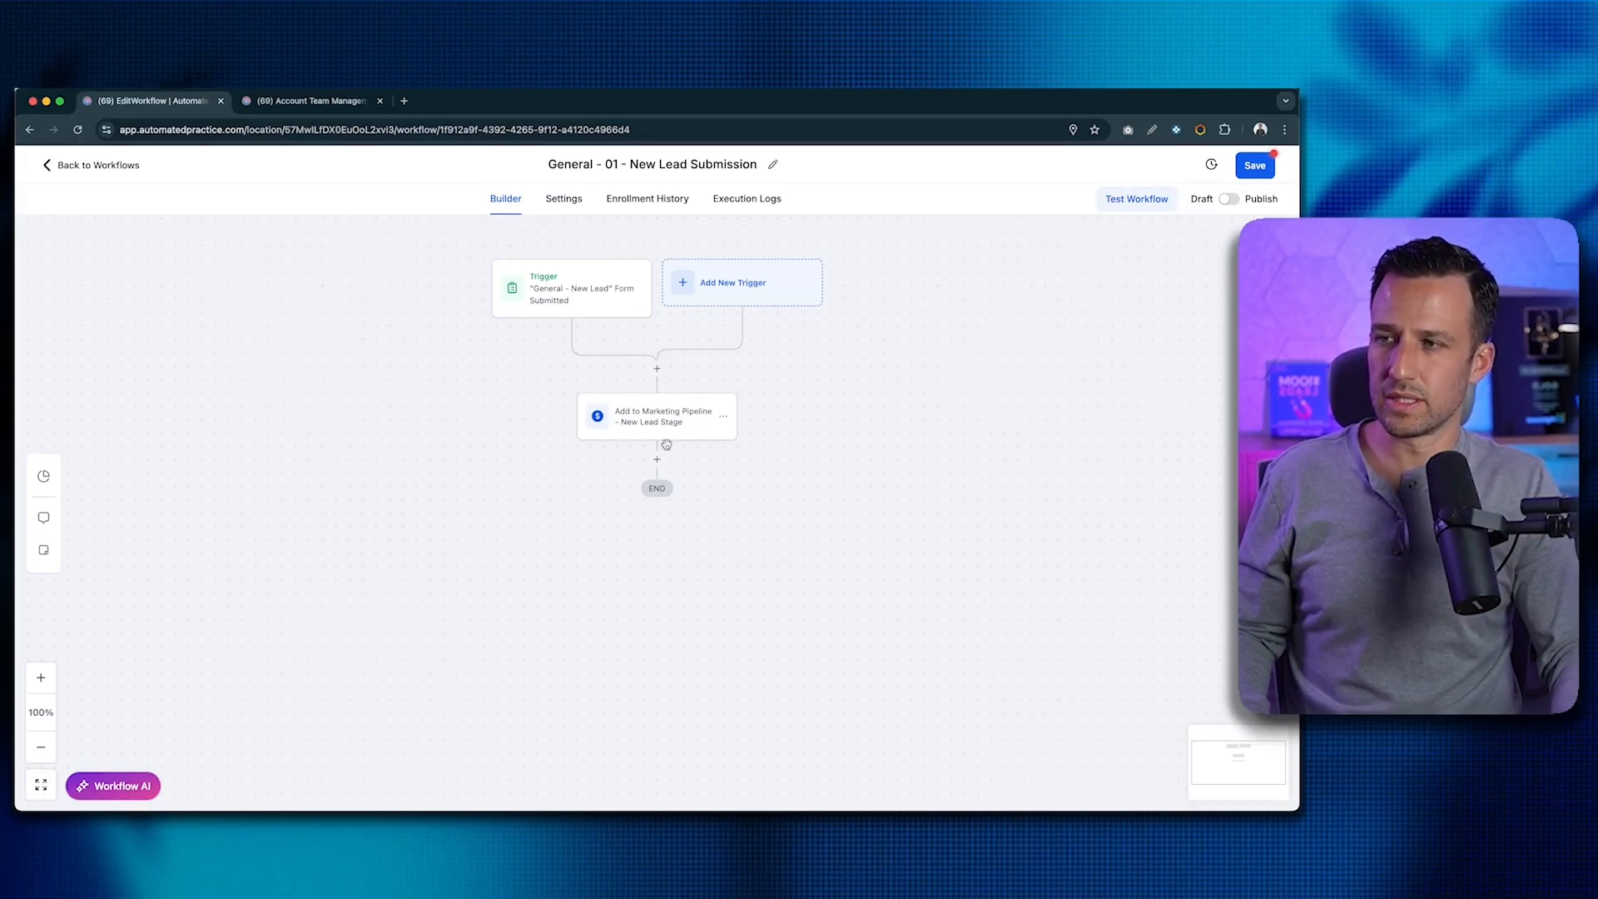
{"action": "left_click", "coordinate": [658, 460]}
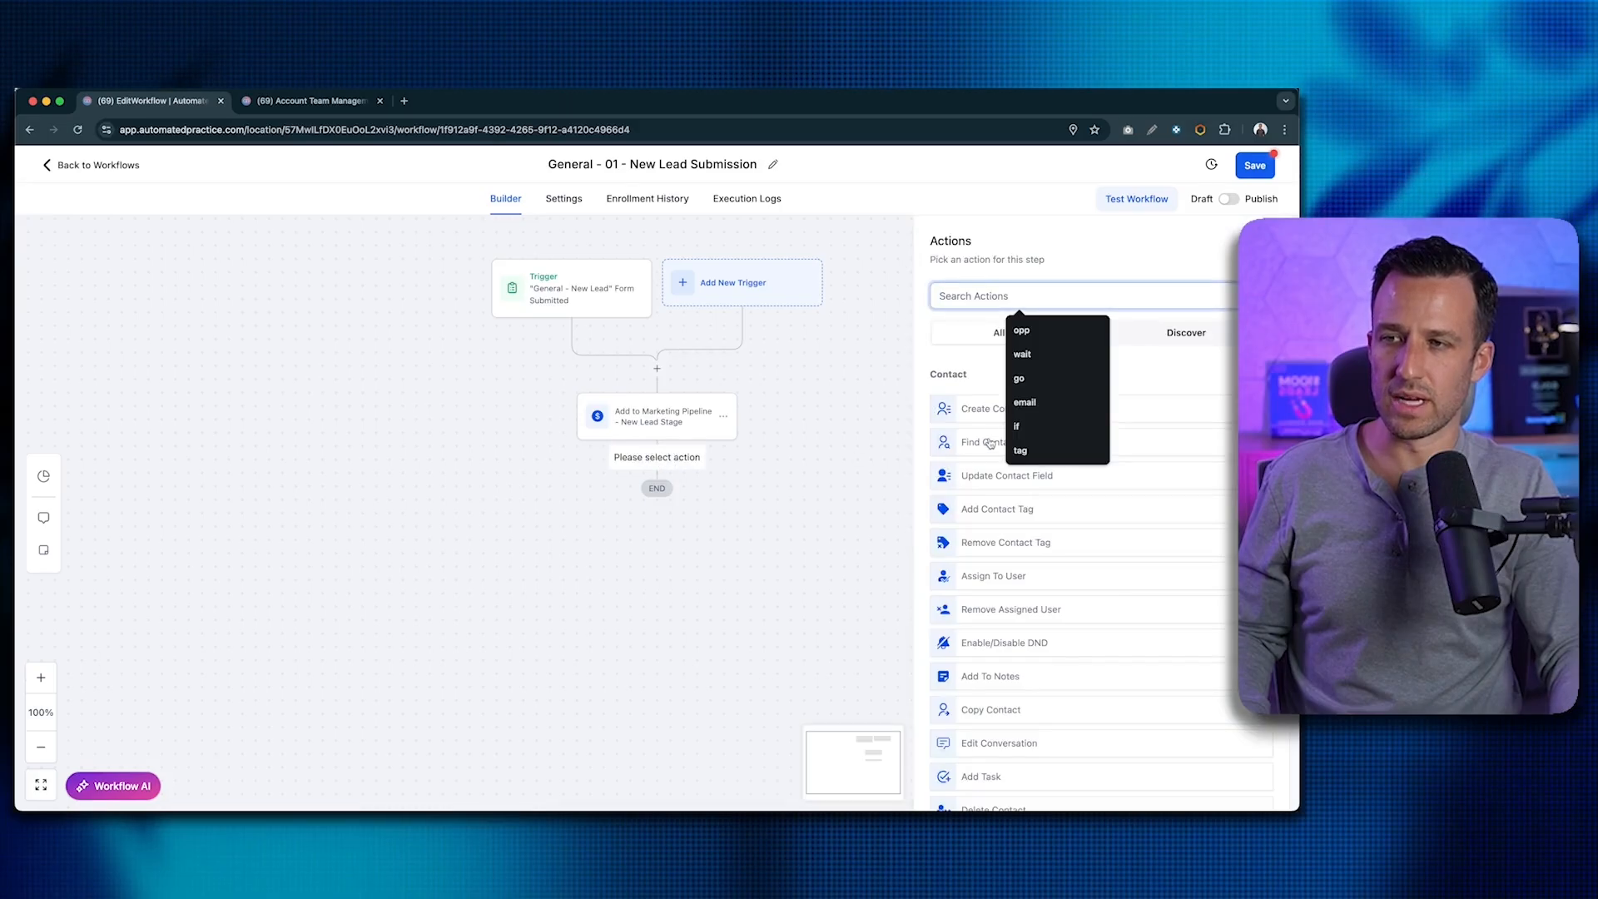
{"action": "left_click", "coordinate": [946, 367]}
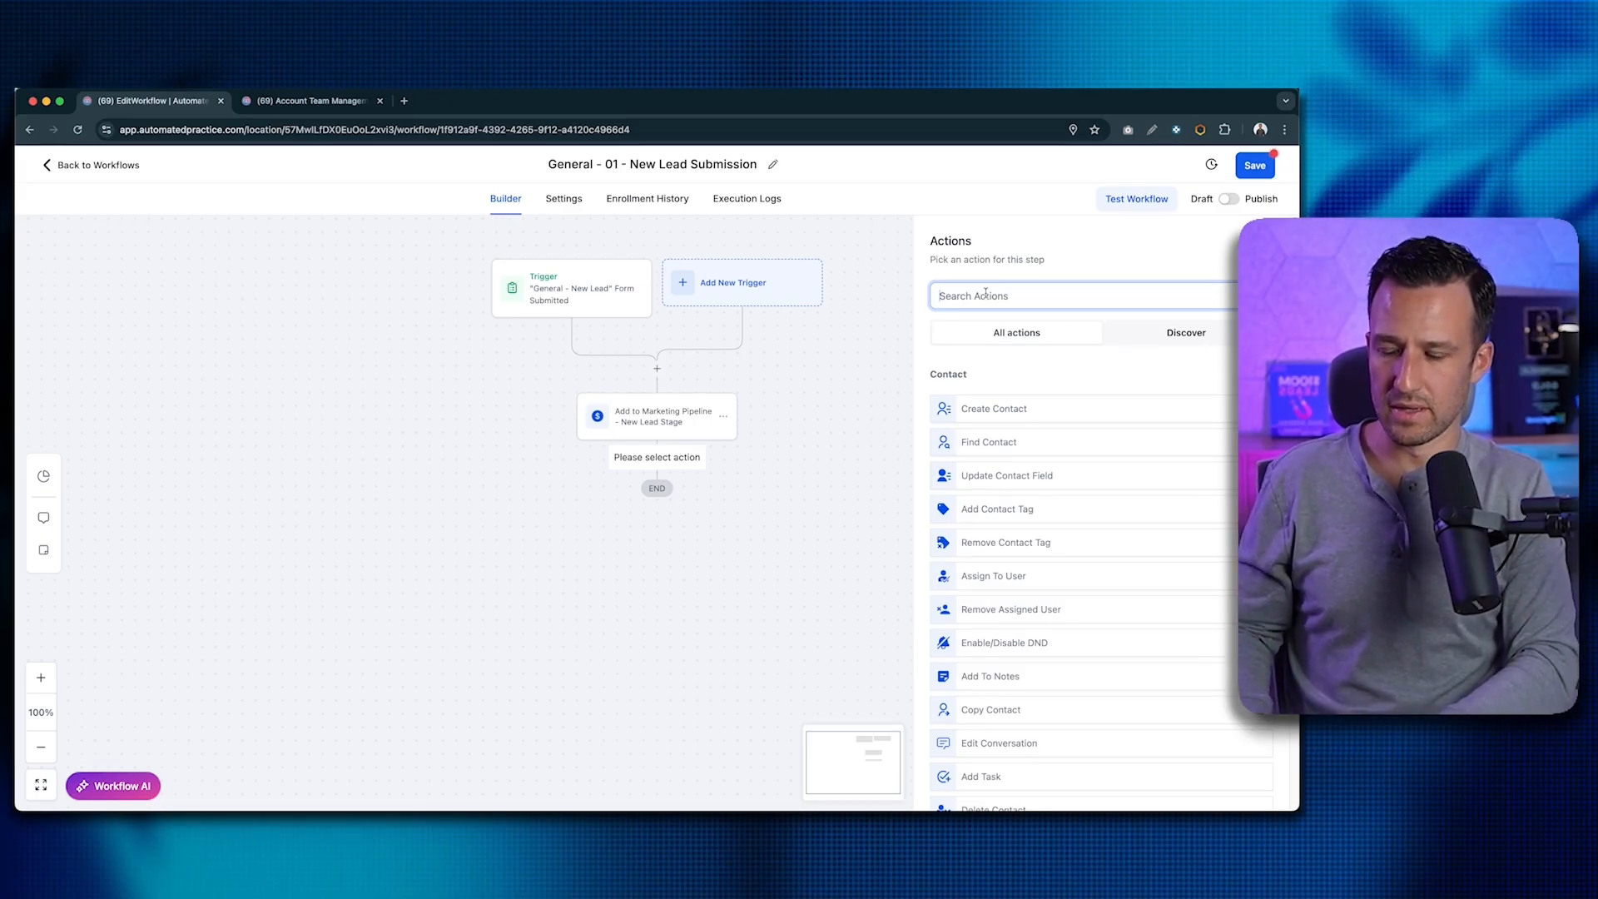
{"action": "type", "text": "p"}
{"action": "key", "text": "BackSpace"}
{"action": "type", "text": "opp"}
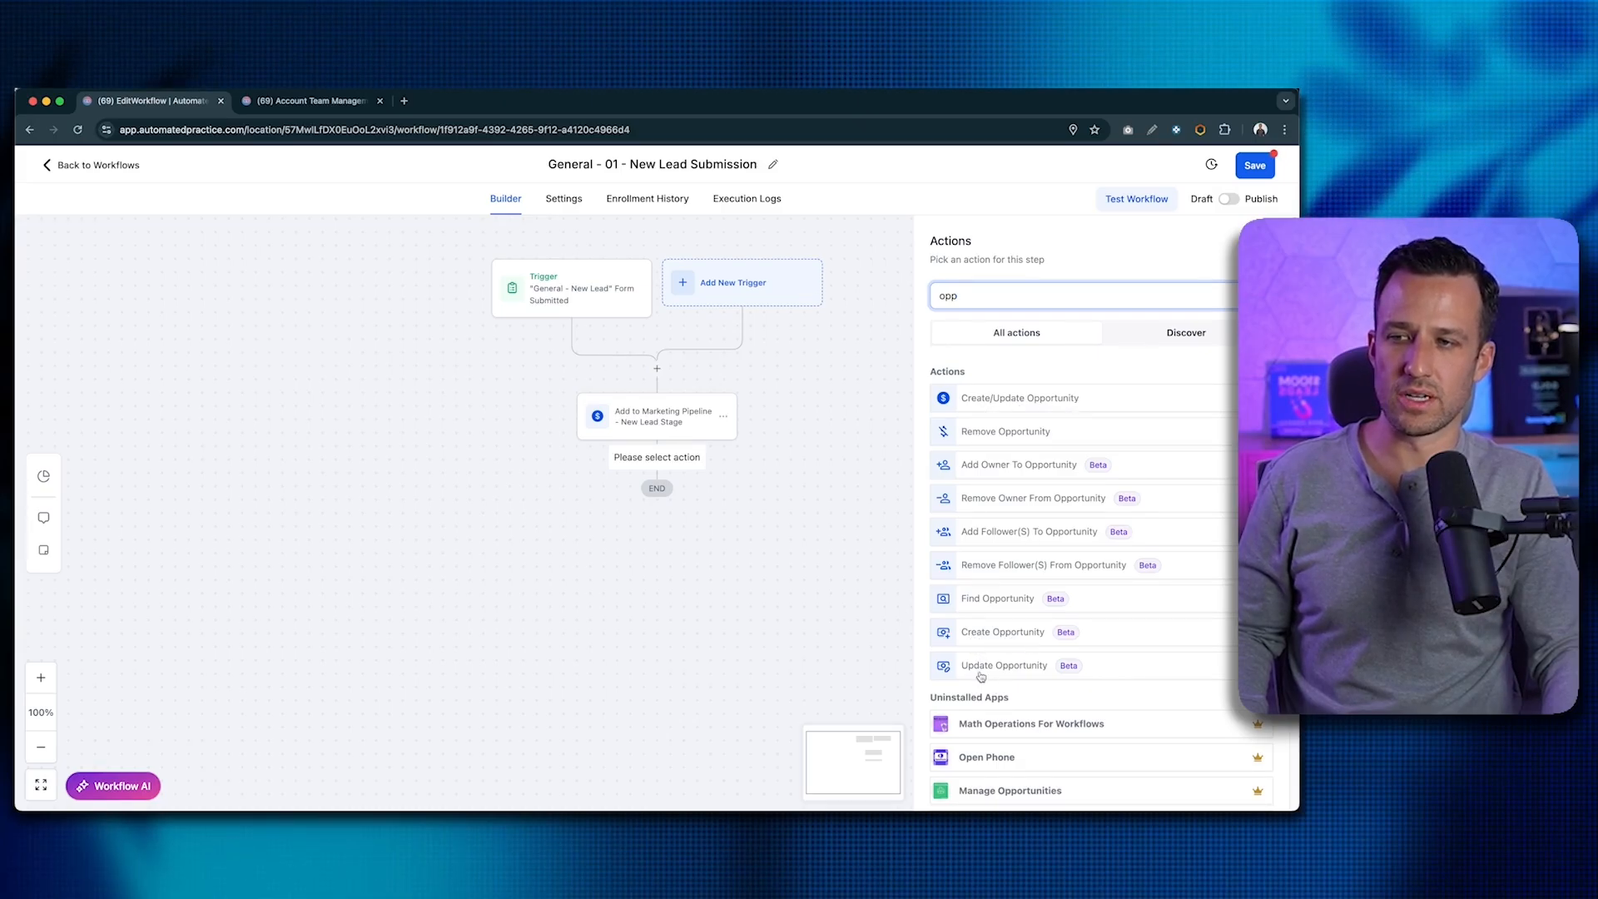
{"action": "left_click", "coordinate": [999, 635]}
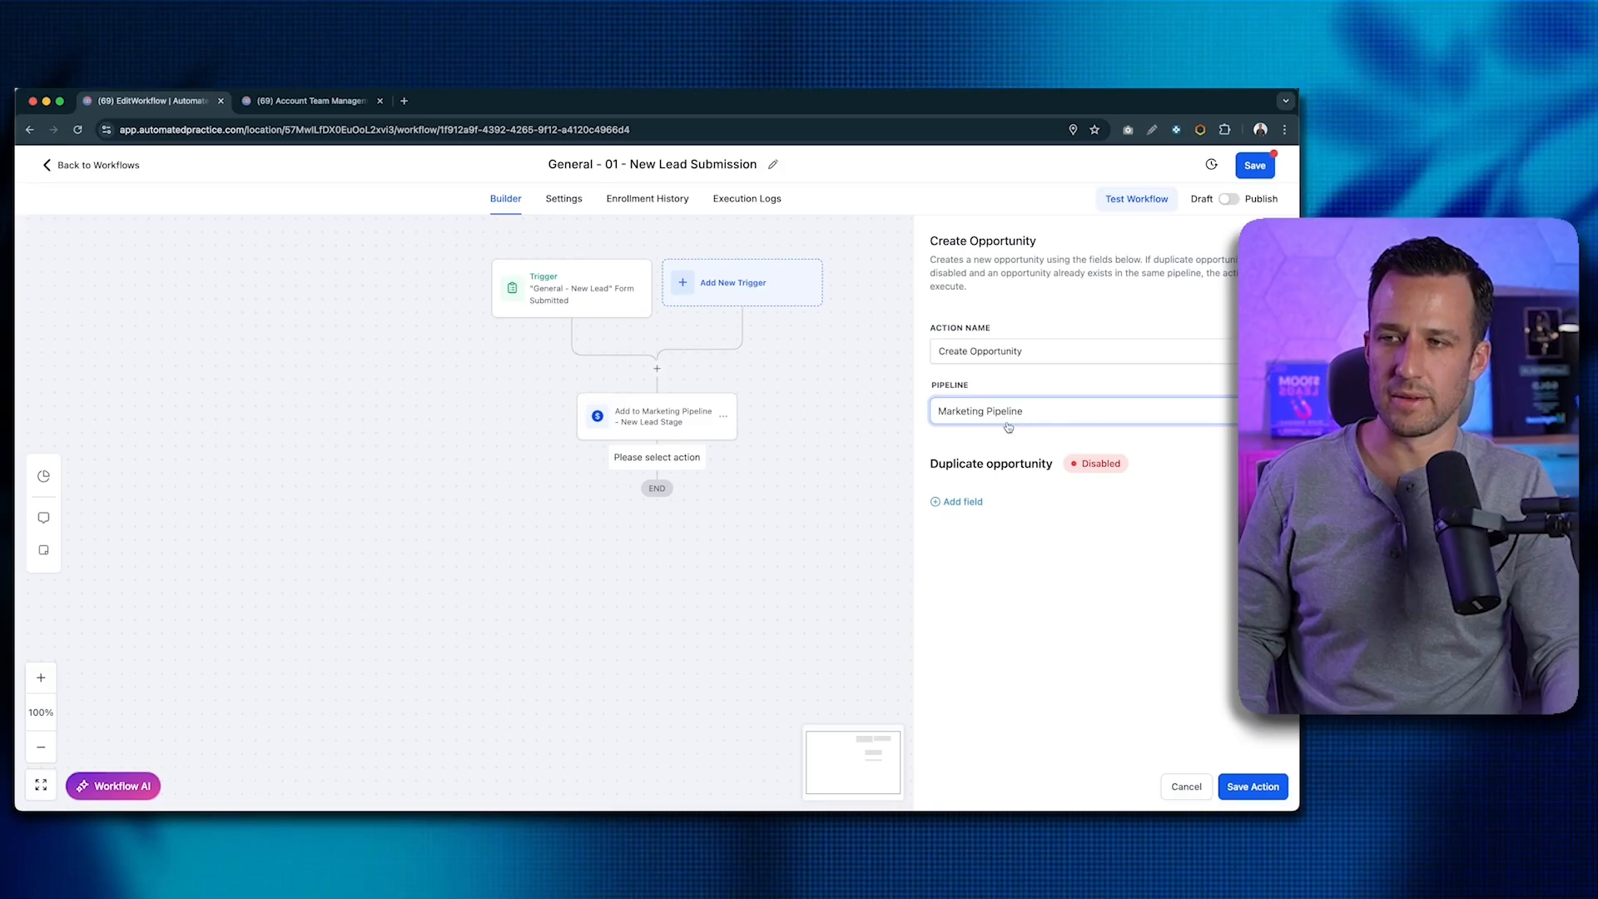
{"action": "left_click", "coordinate": [958, 502]}
{"action": "left_click", "coordinate": [969, 518]}
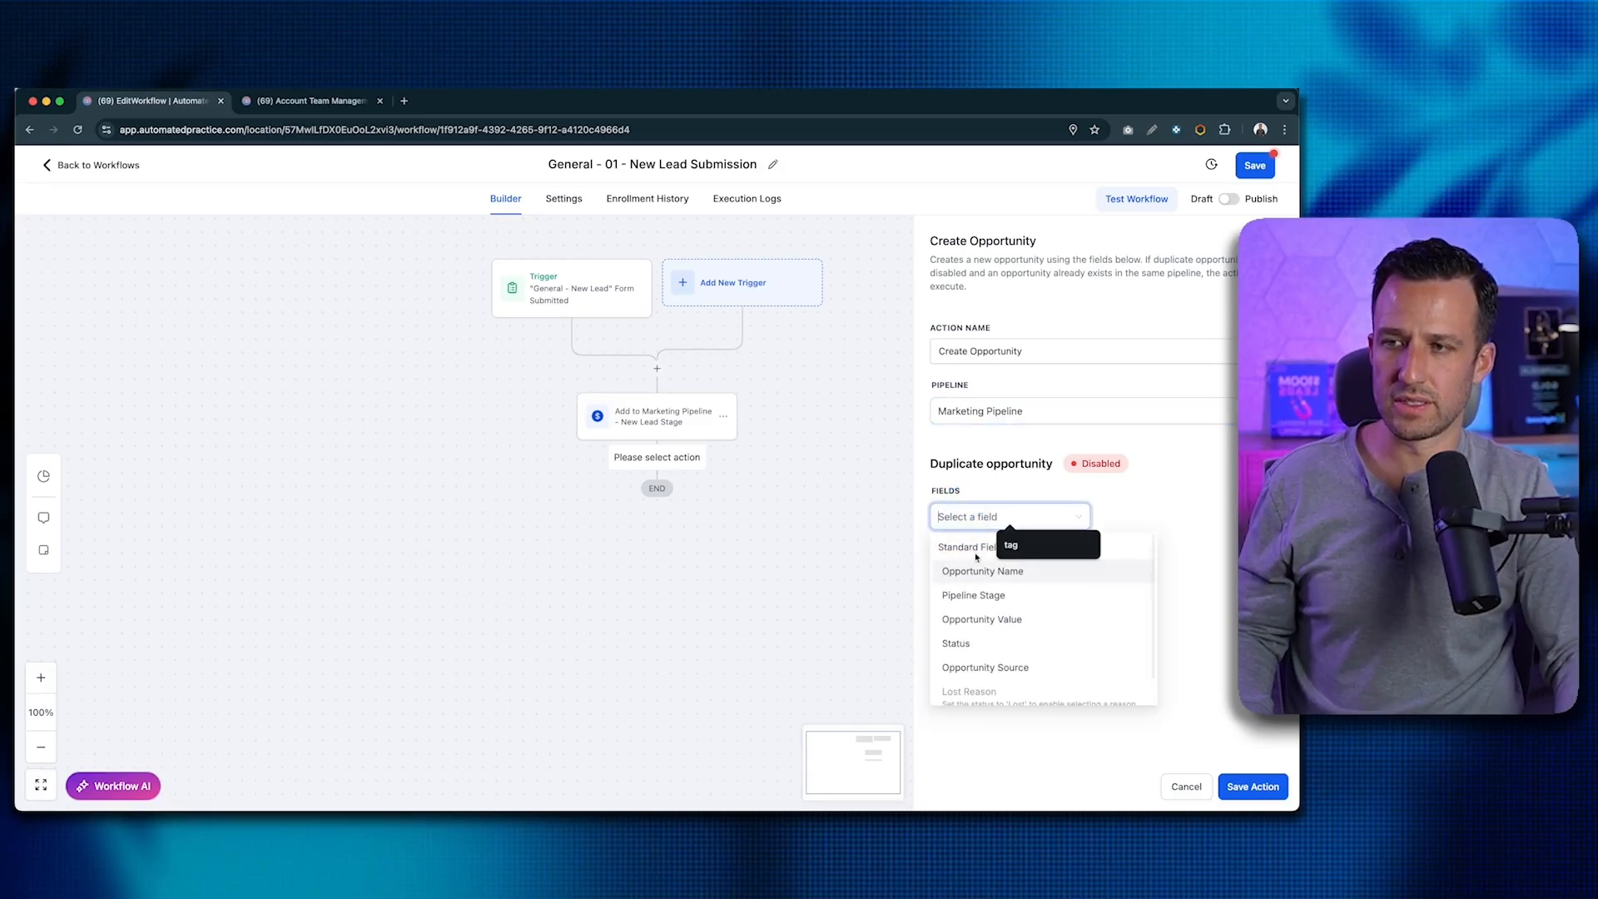
{"action": "left_click", "coordinate": [967, 592]}
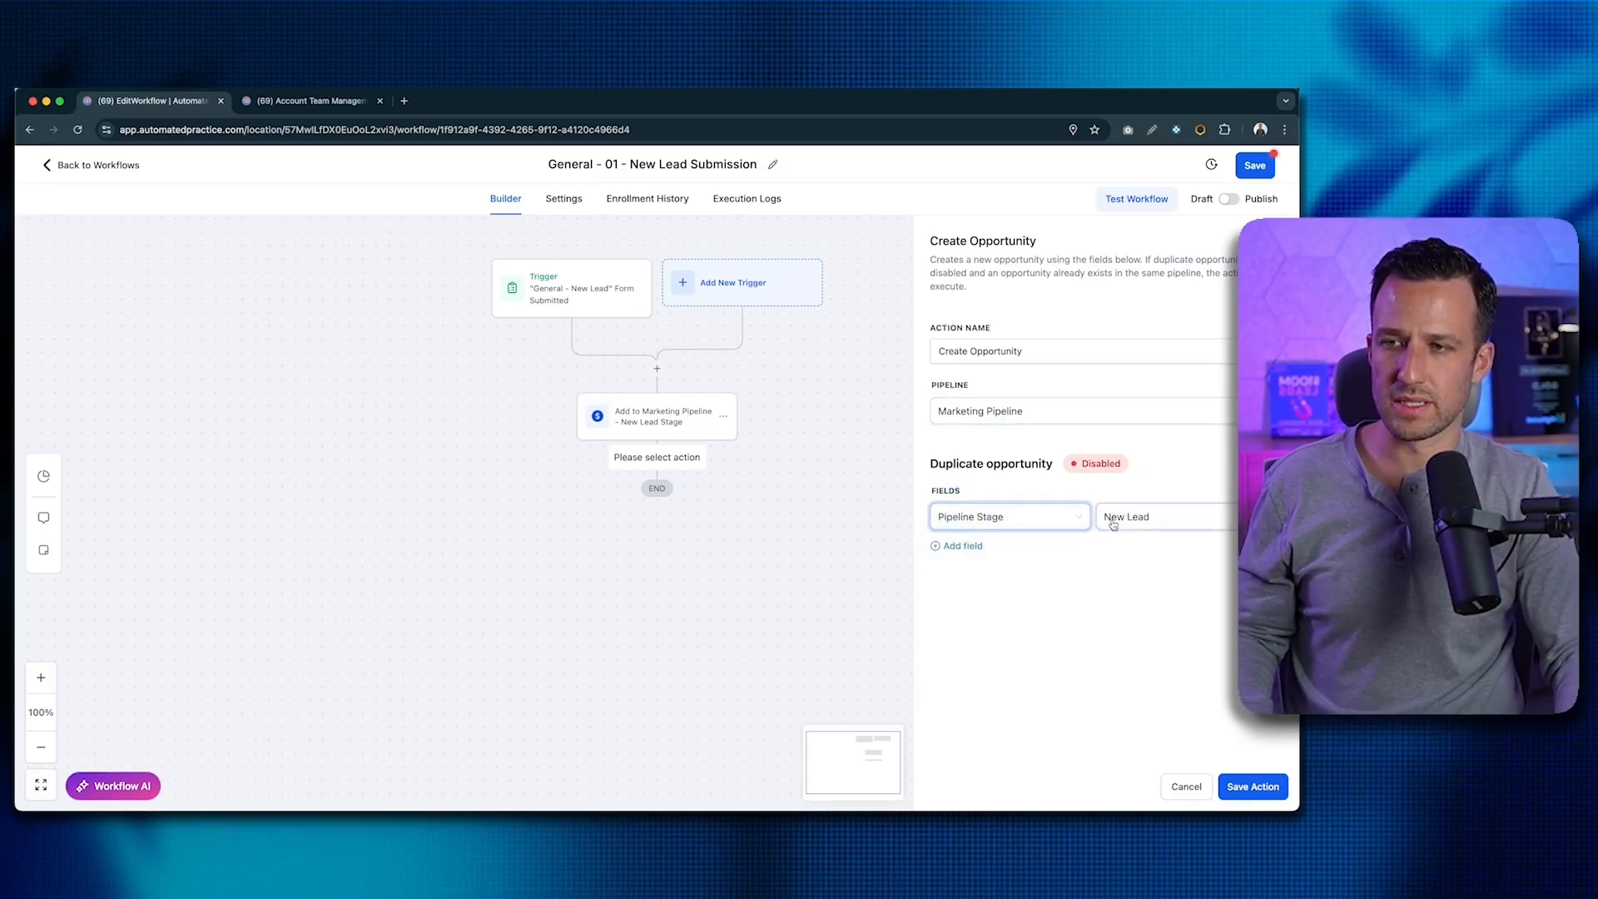
{"action": "left_click", "coordinate": [1239, 787]}
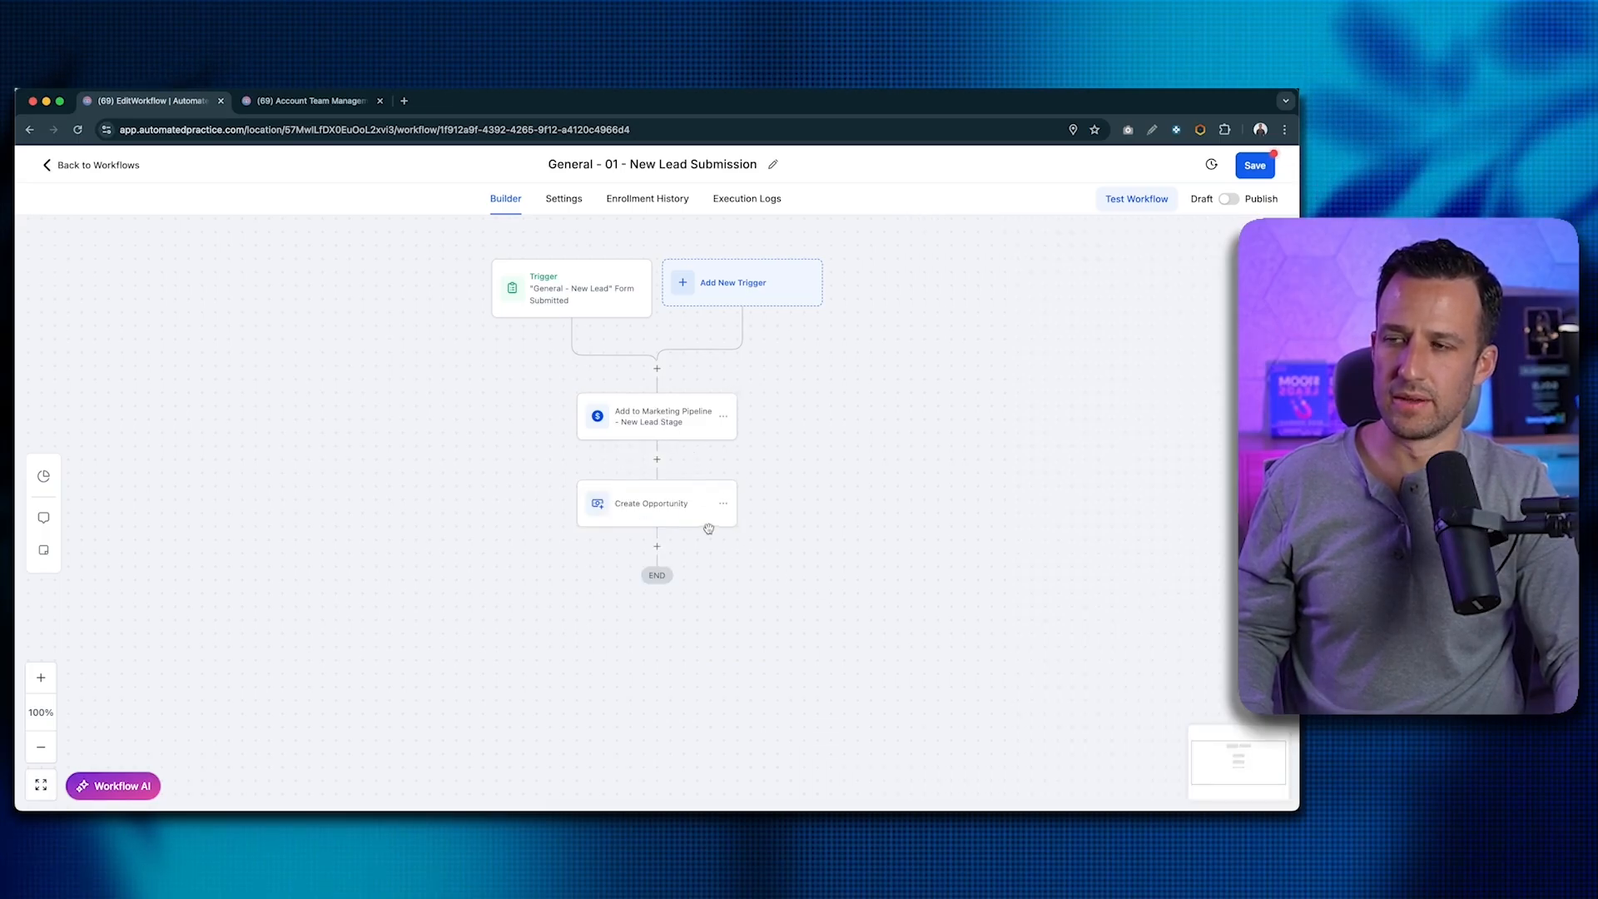
{"action": "left_click", "coordinate": [723, 503]}
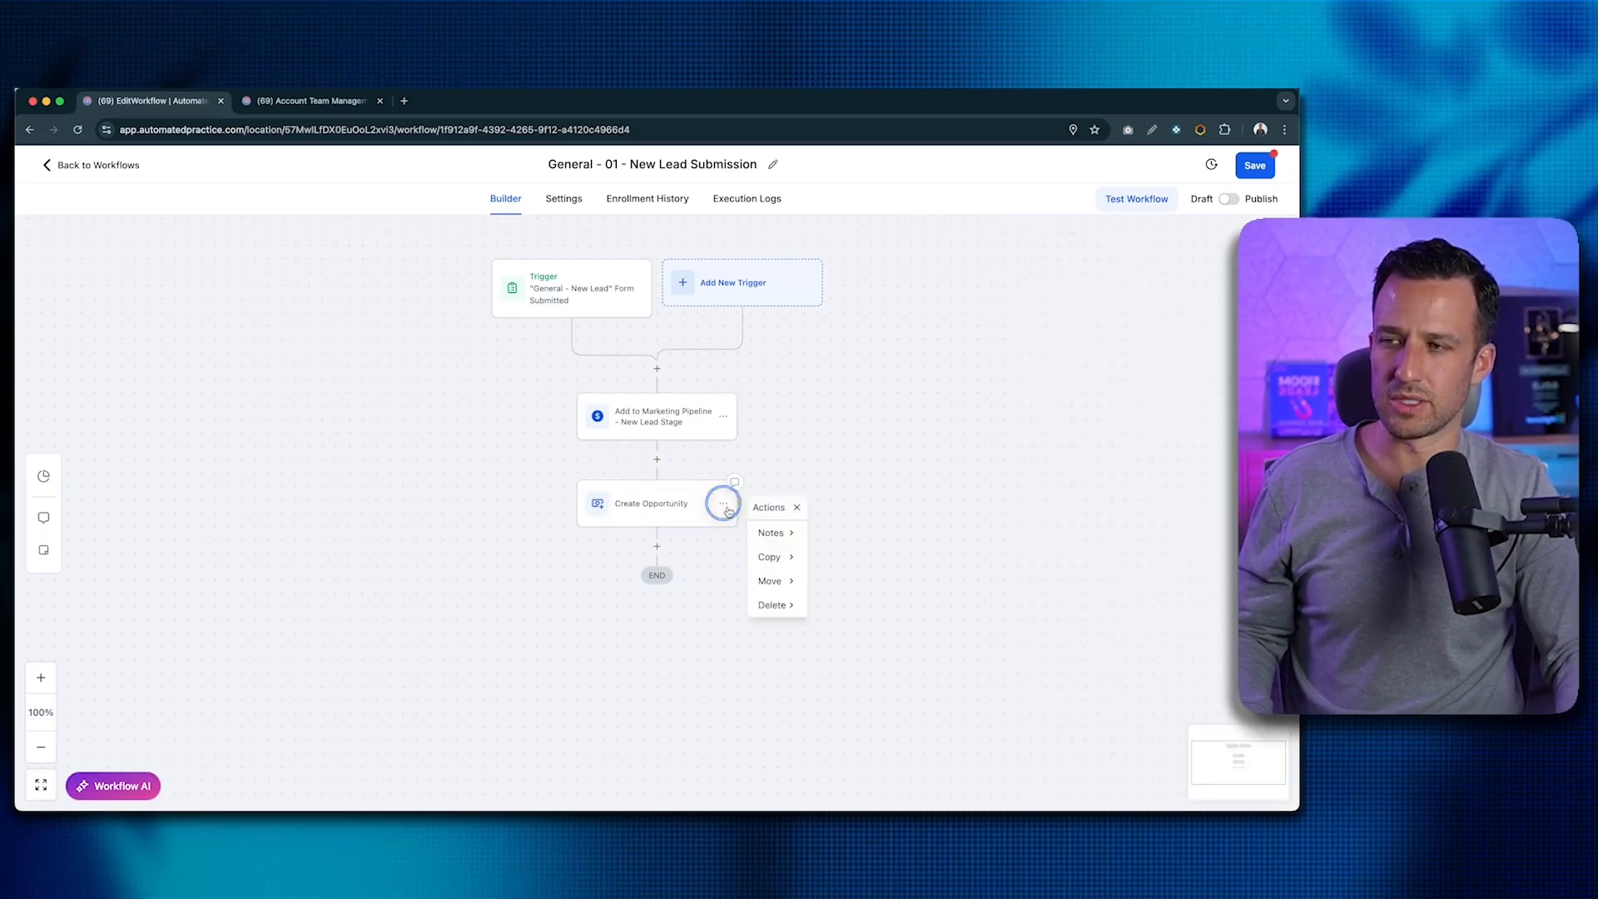
{"action": "left_click", "coordinate": [774, 614]}
{"action": "left_click", "coordinate": [820, 534]}
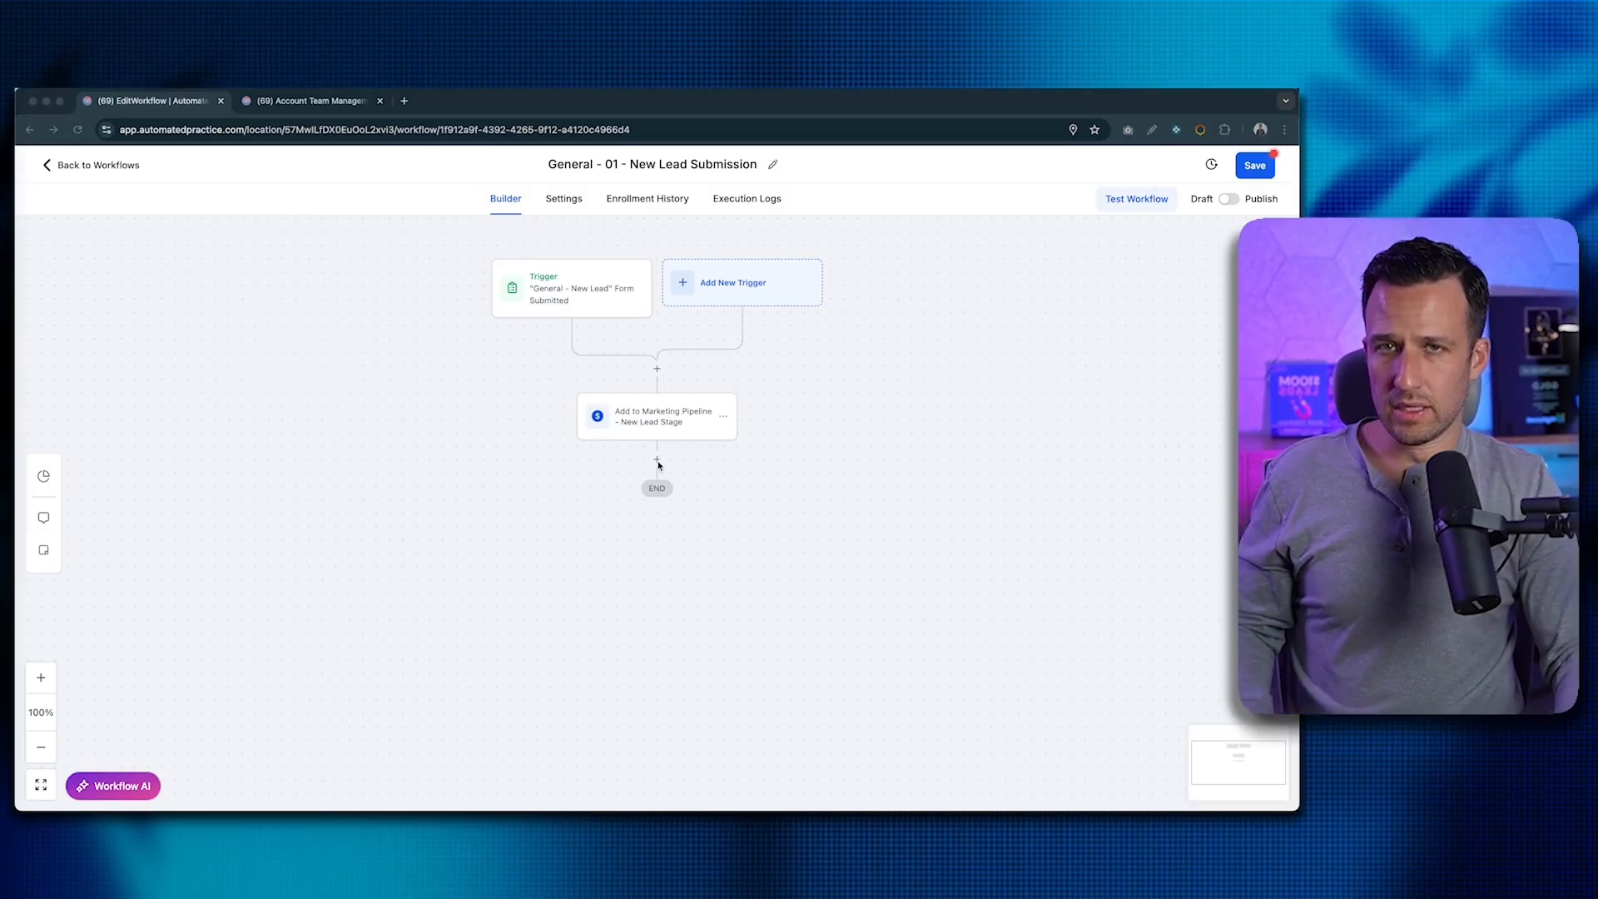
- Add a Send Internal Notification action below the pipeline step with type Email
{"action": "left_click", "coordinate": [657, 461]}
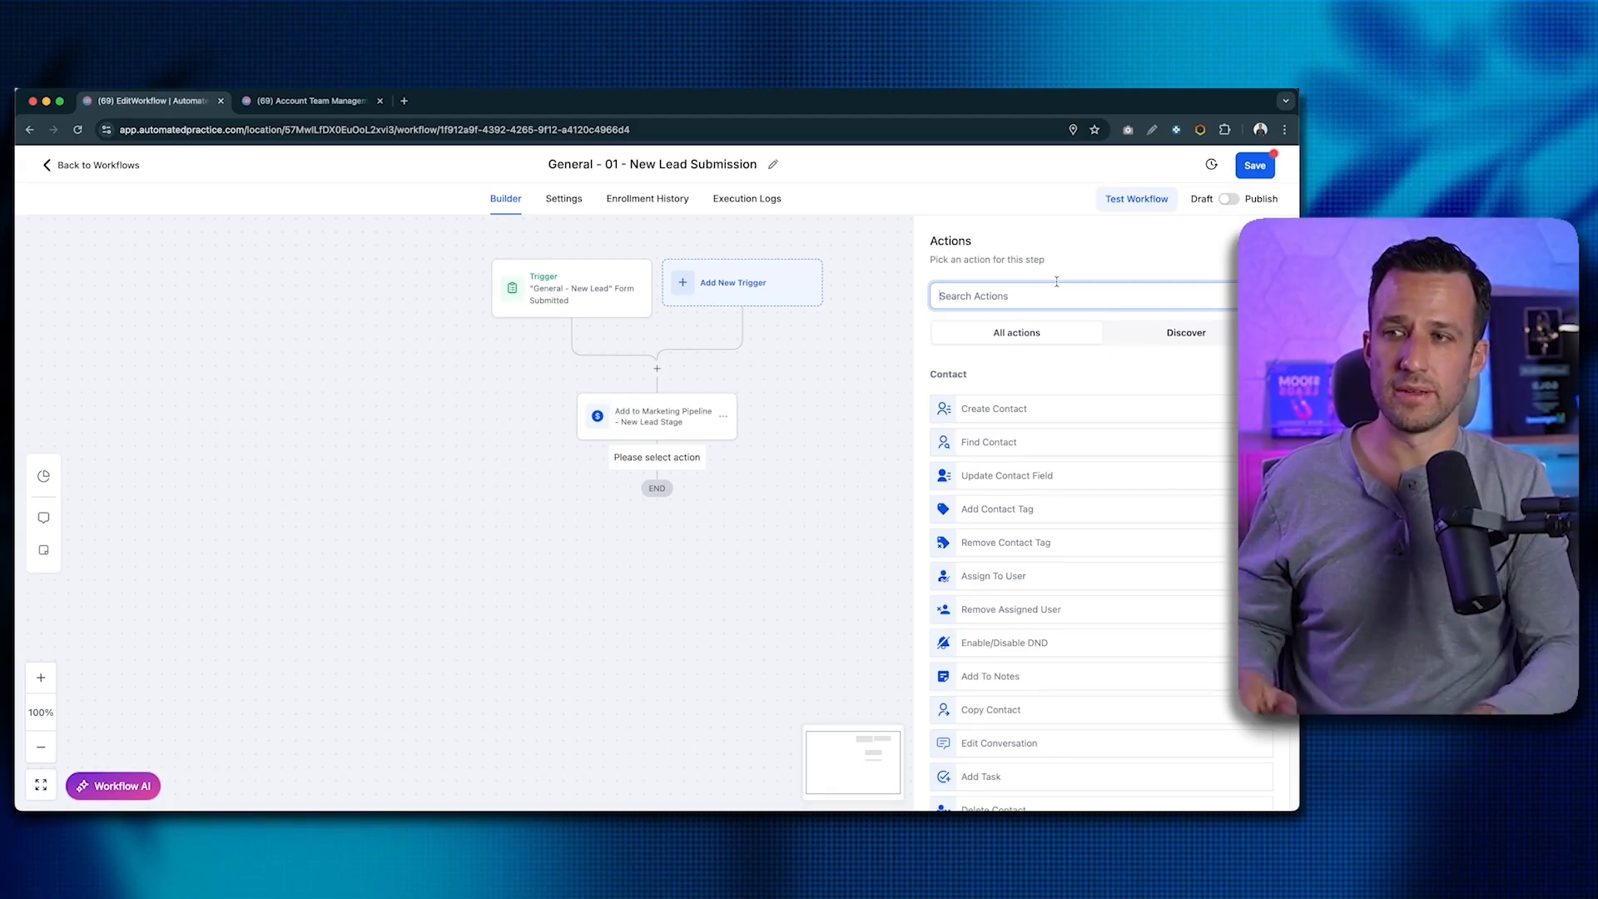
{"action": "type", "text": "not"}
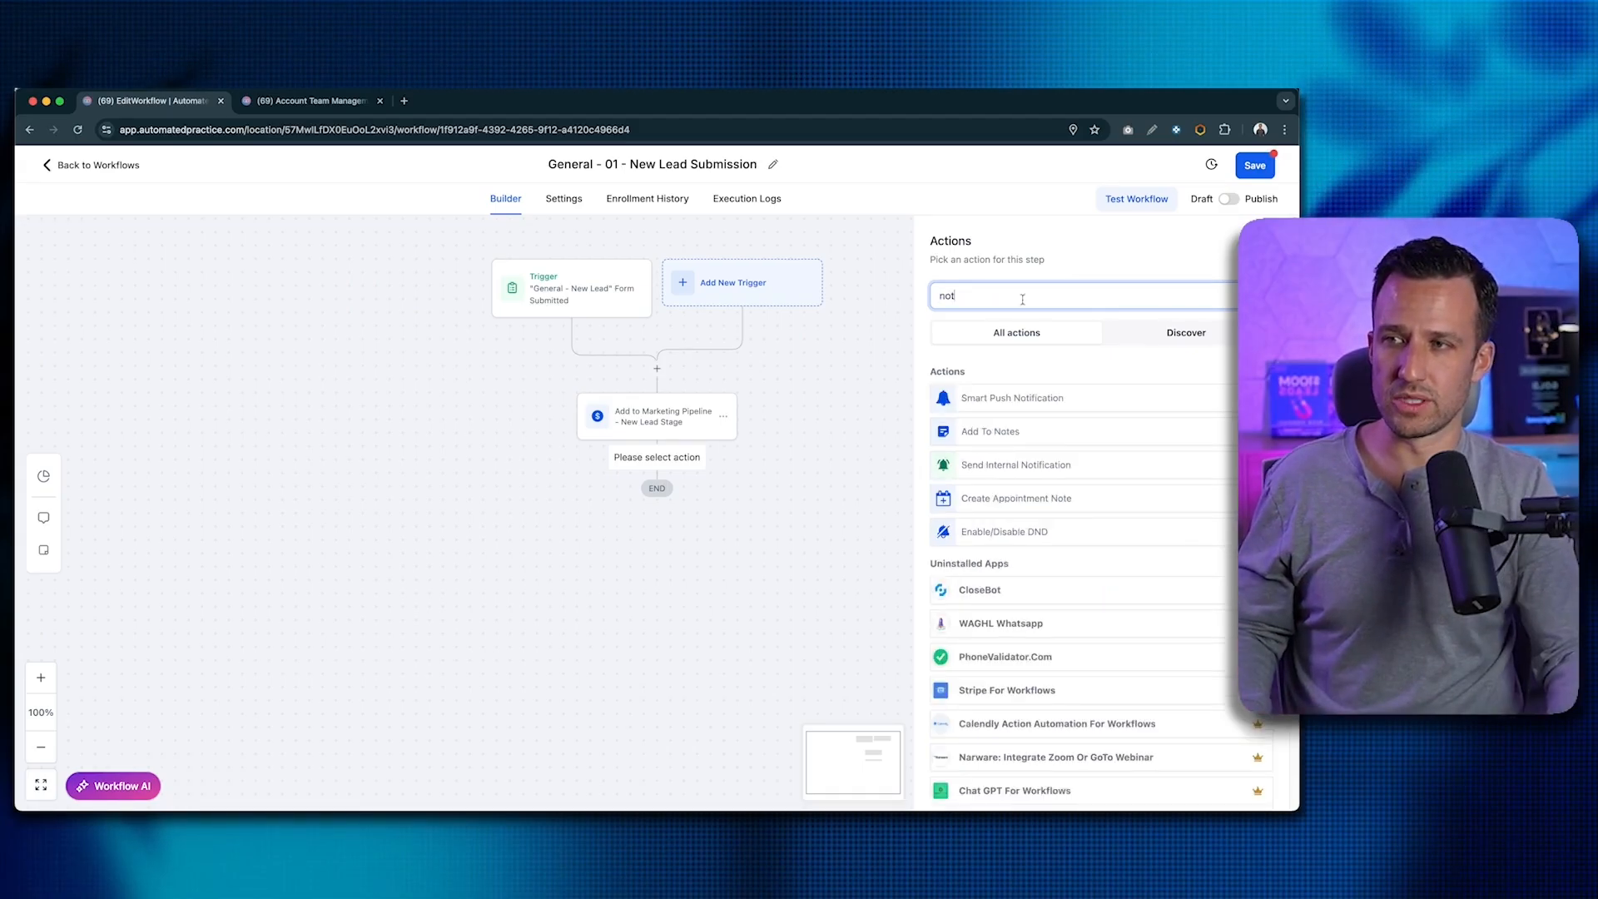
{"action": "left_click", "coordinate": [981, 467]}
{"action": "left_click", "coordinate": [993, 380]}
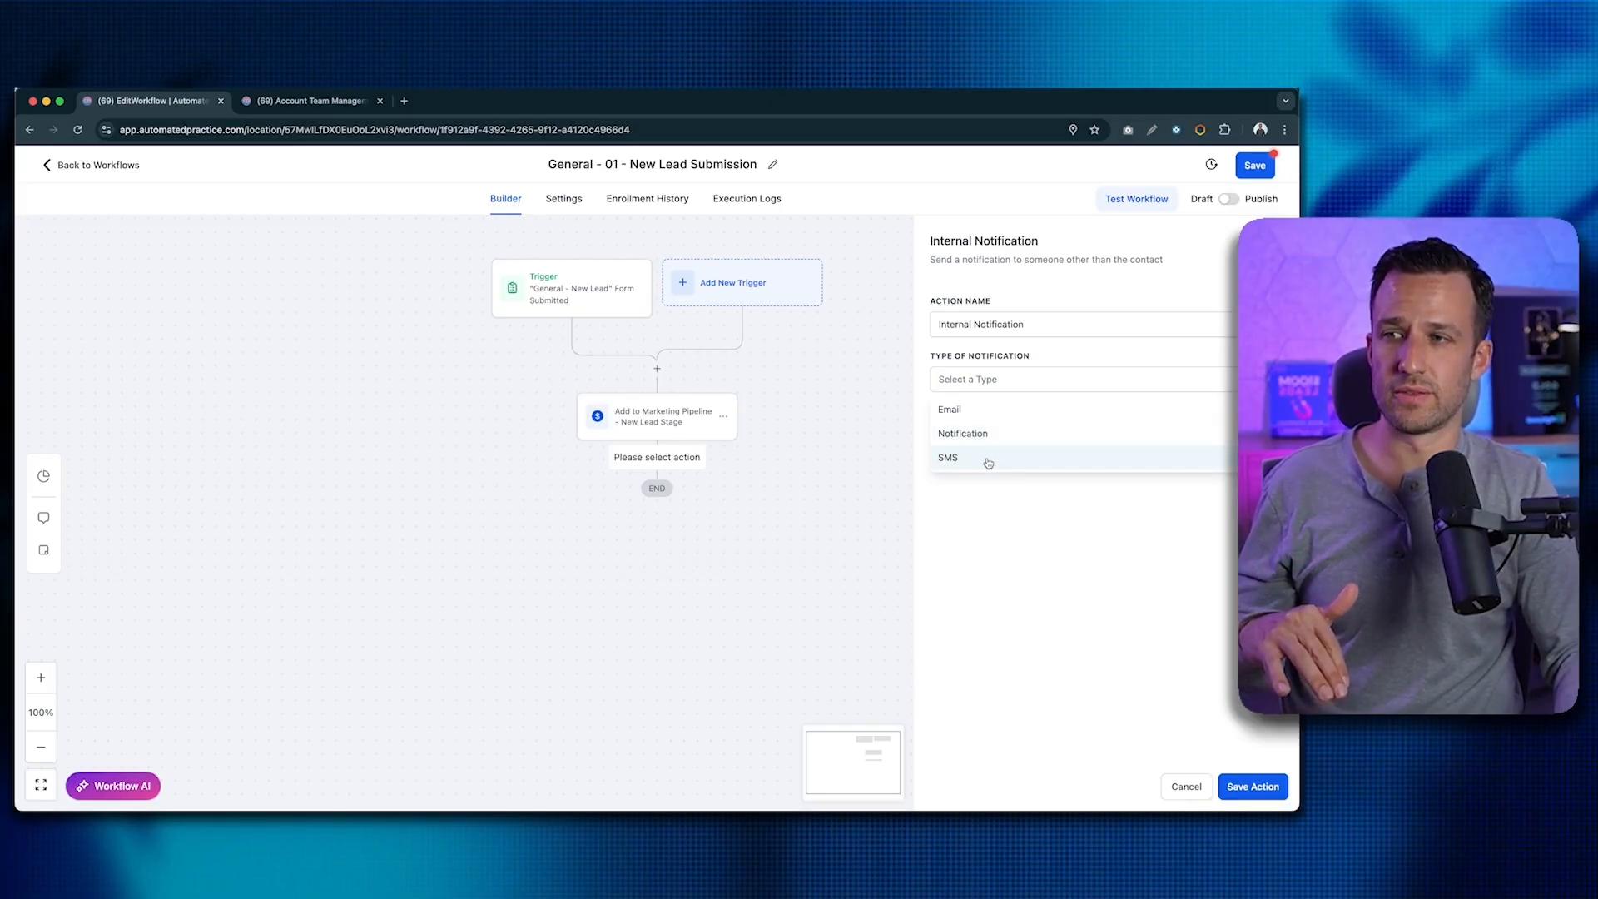
{"action": "left_click", "coordinate": [991, 415]}
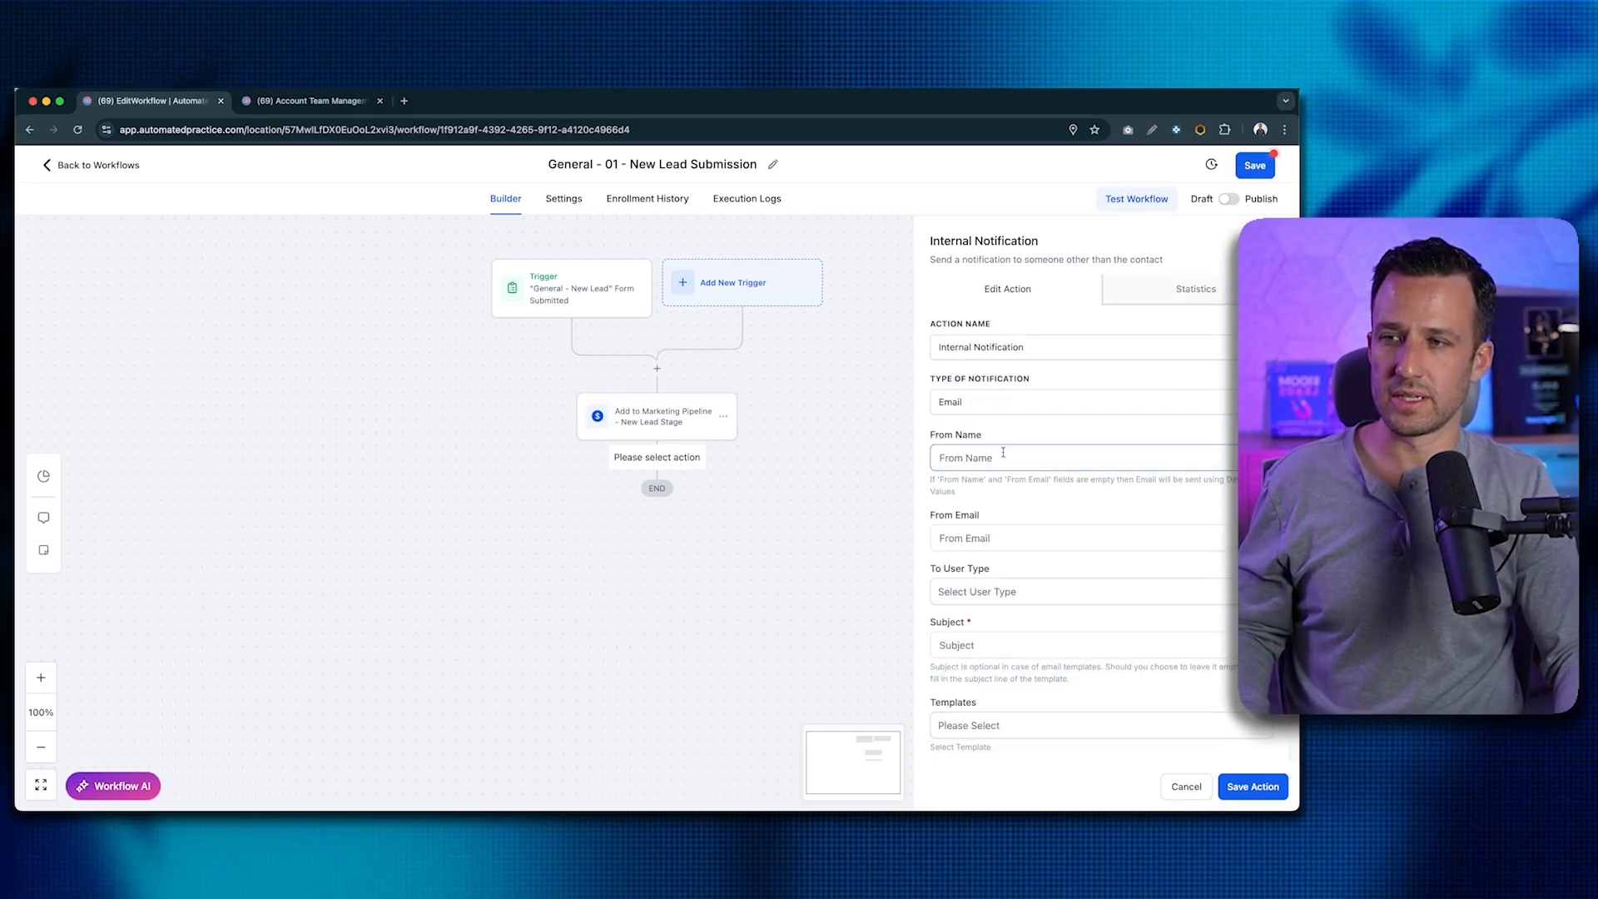
- Set From Name to {{location.name}} and From Email to {{location.email}}
{"action": "scroll", "coordinate": [995, 429], "scroll_direction": "down", "scroll_amount": 2}
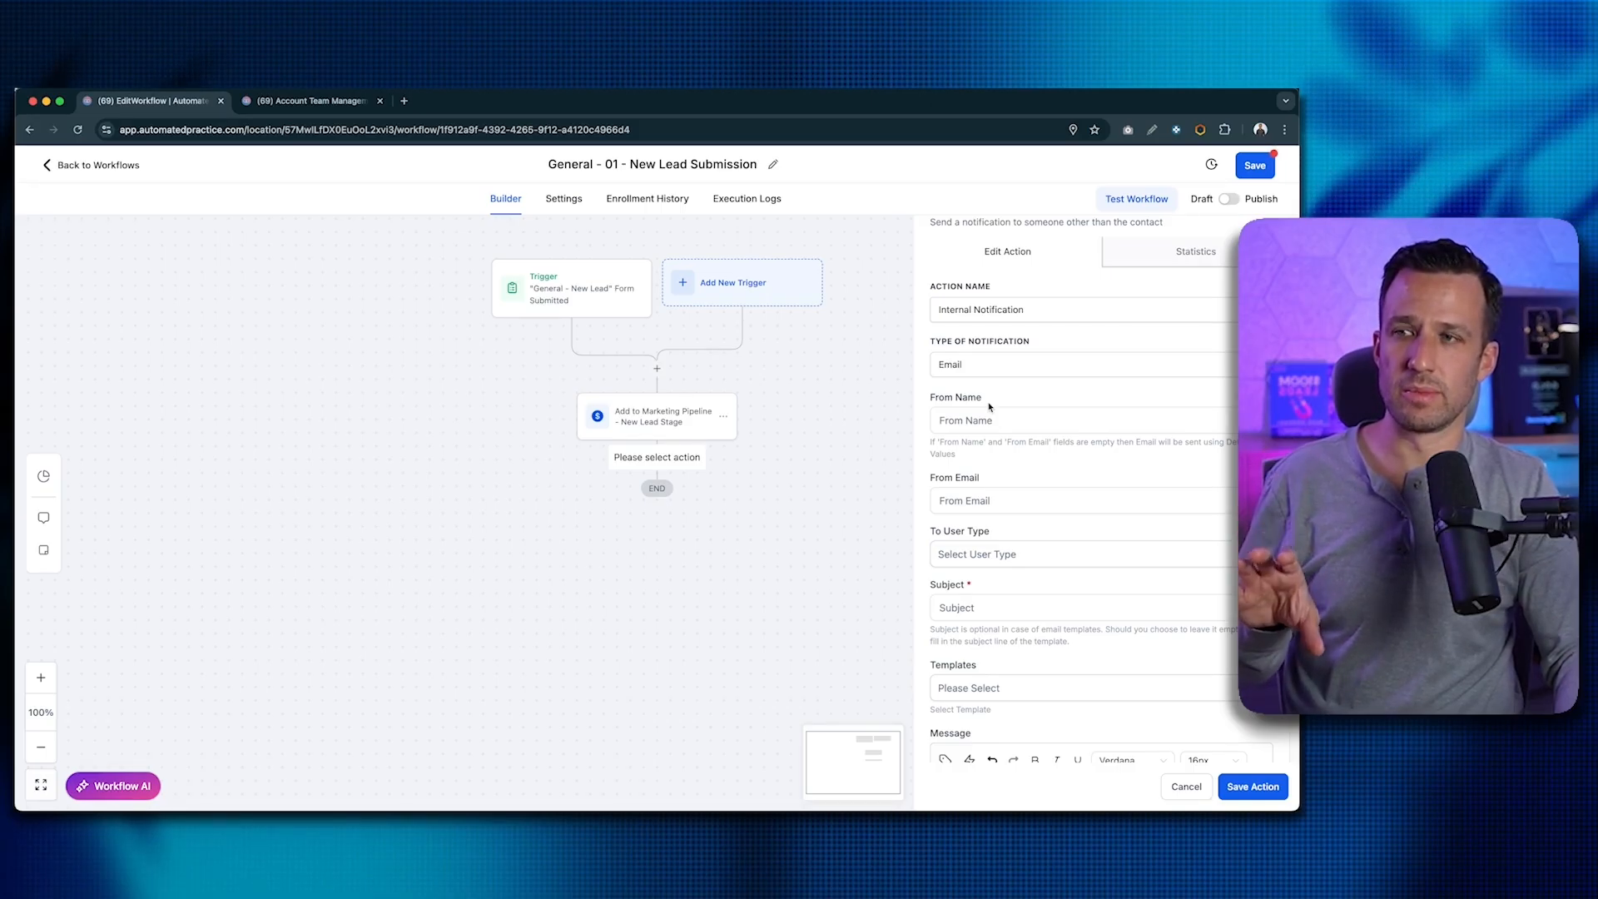
{"action": "left_click", "coordinate": [976, 428]}
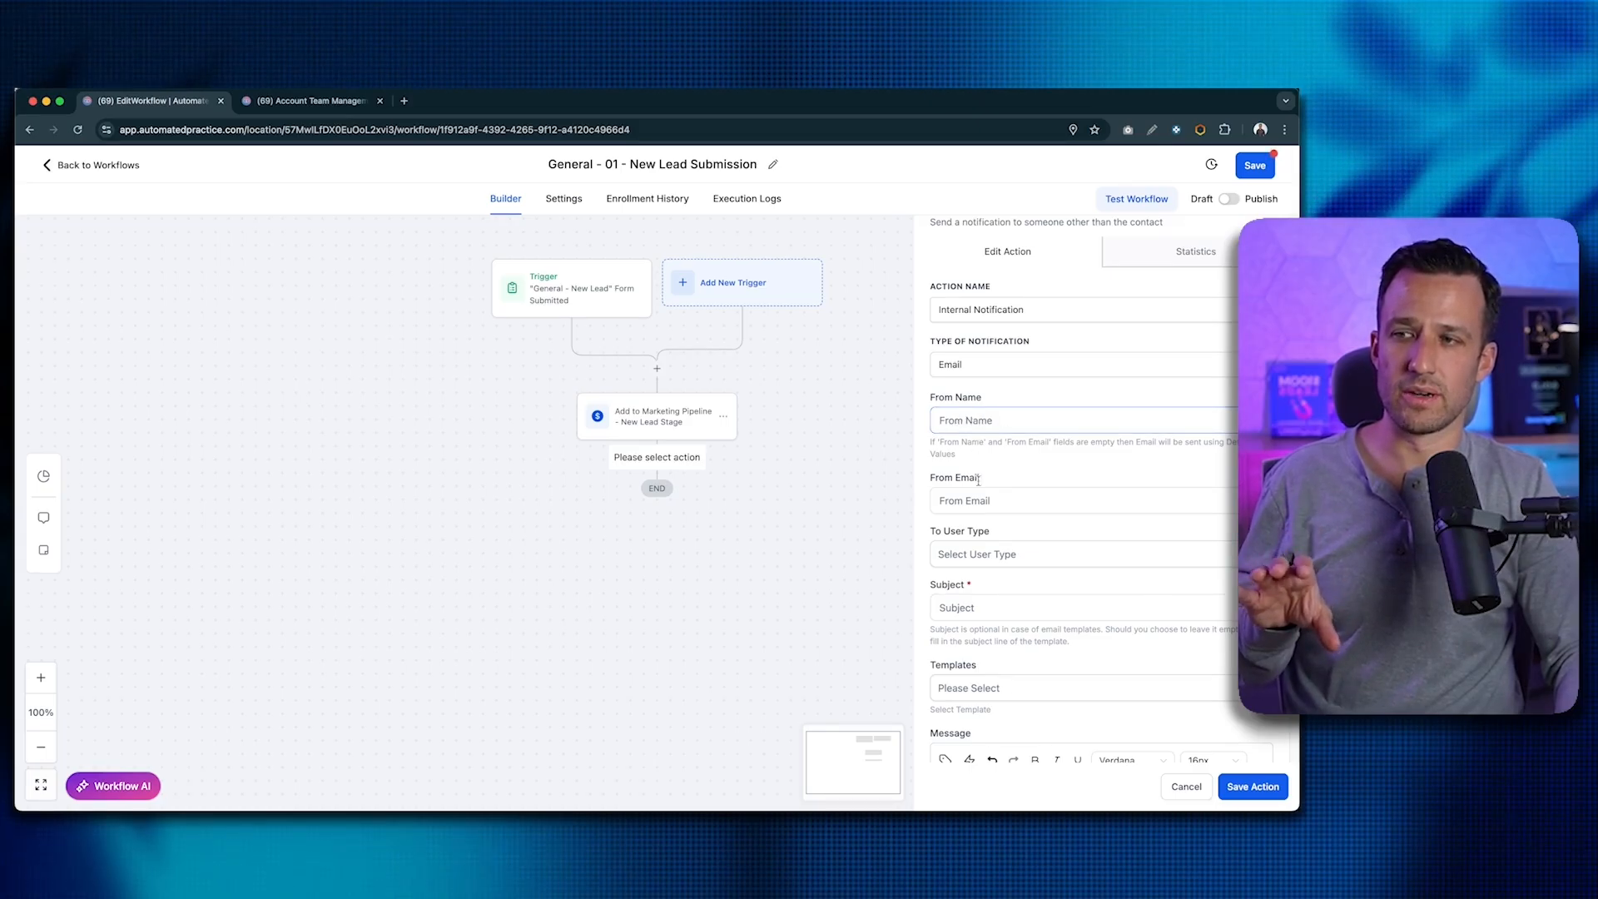
{"action": "left_click", "coordinate": [979, 420]}
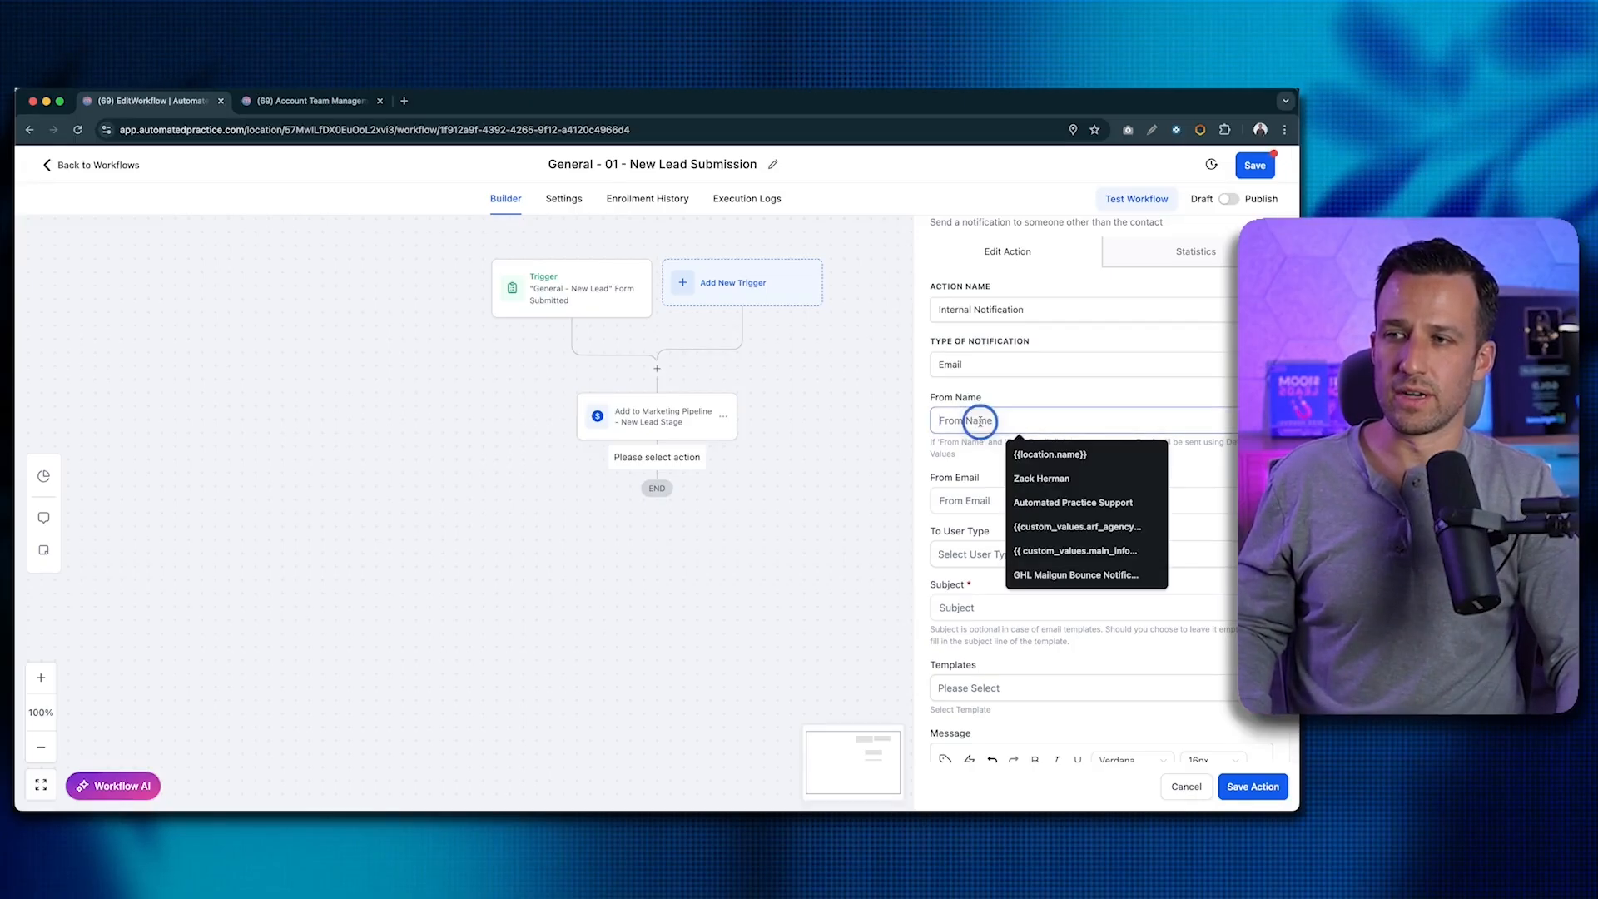
{"action": "key", "text": "Escape"}
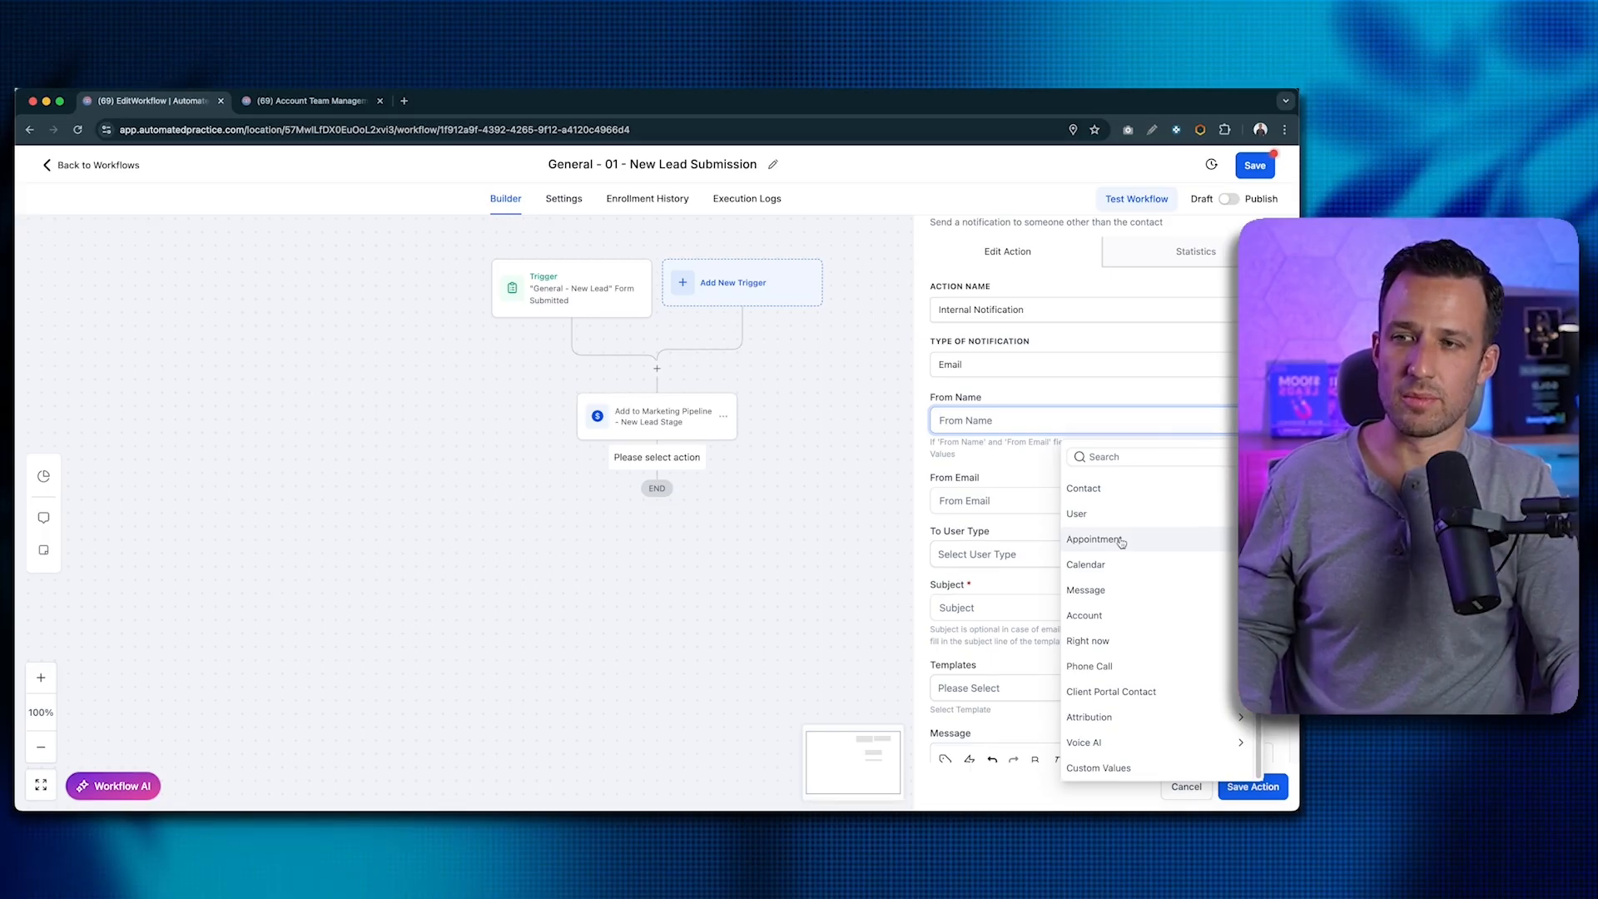
{"action": "left_click", "coordinate": [1112, 615]}
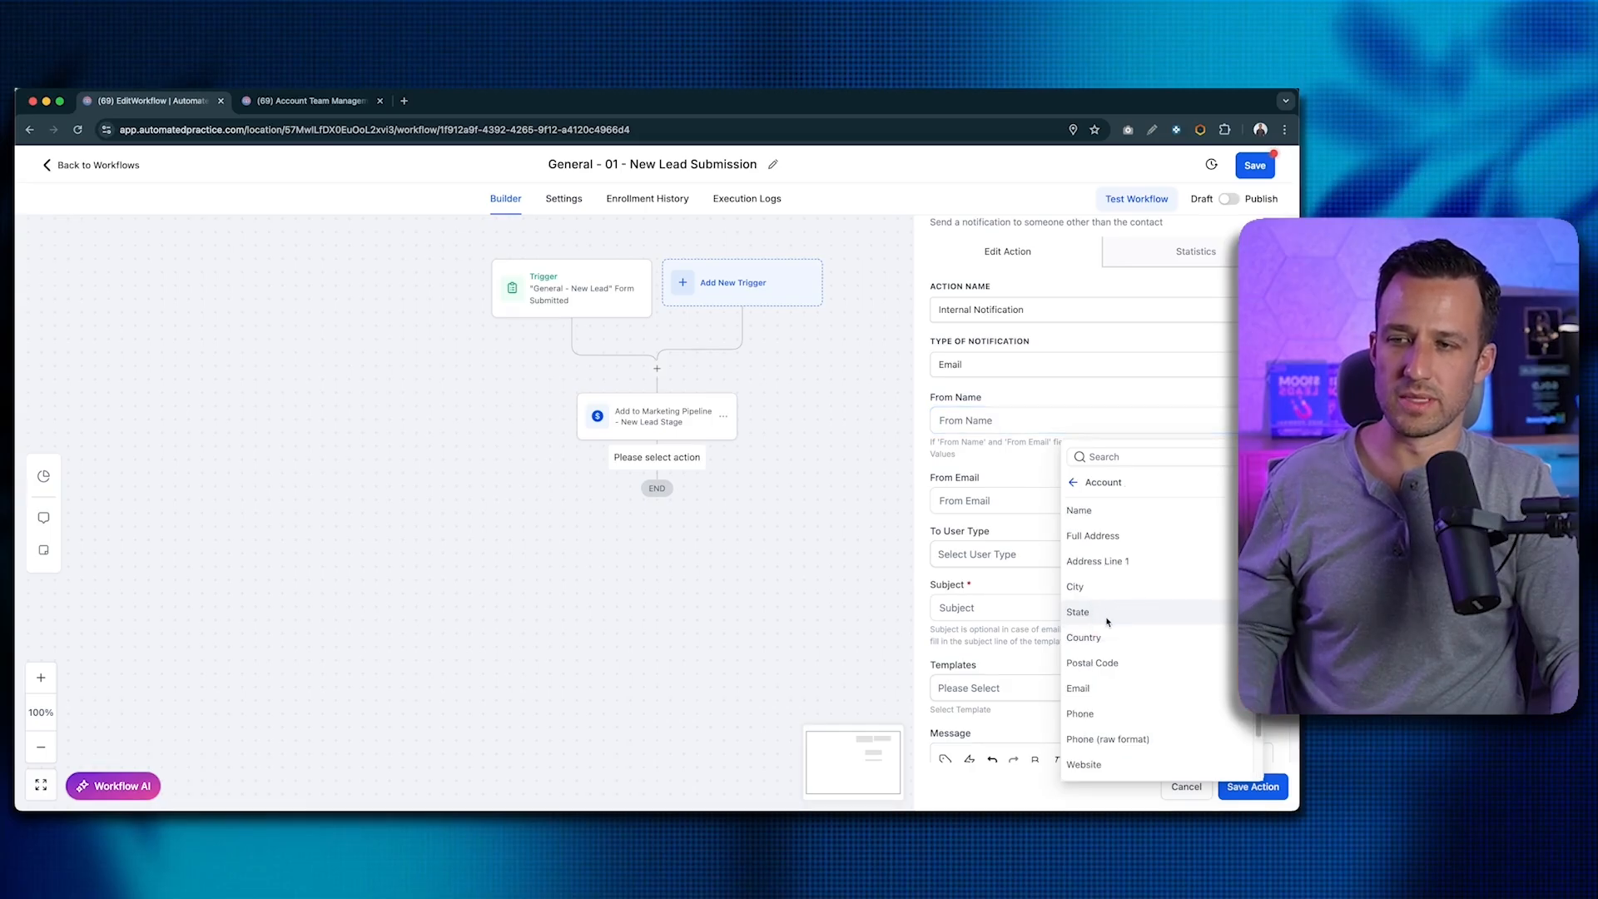
{"action": "left_click", "coordinate": [1097, 510]}
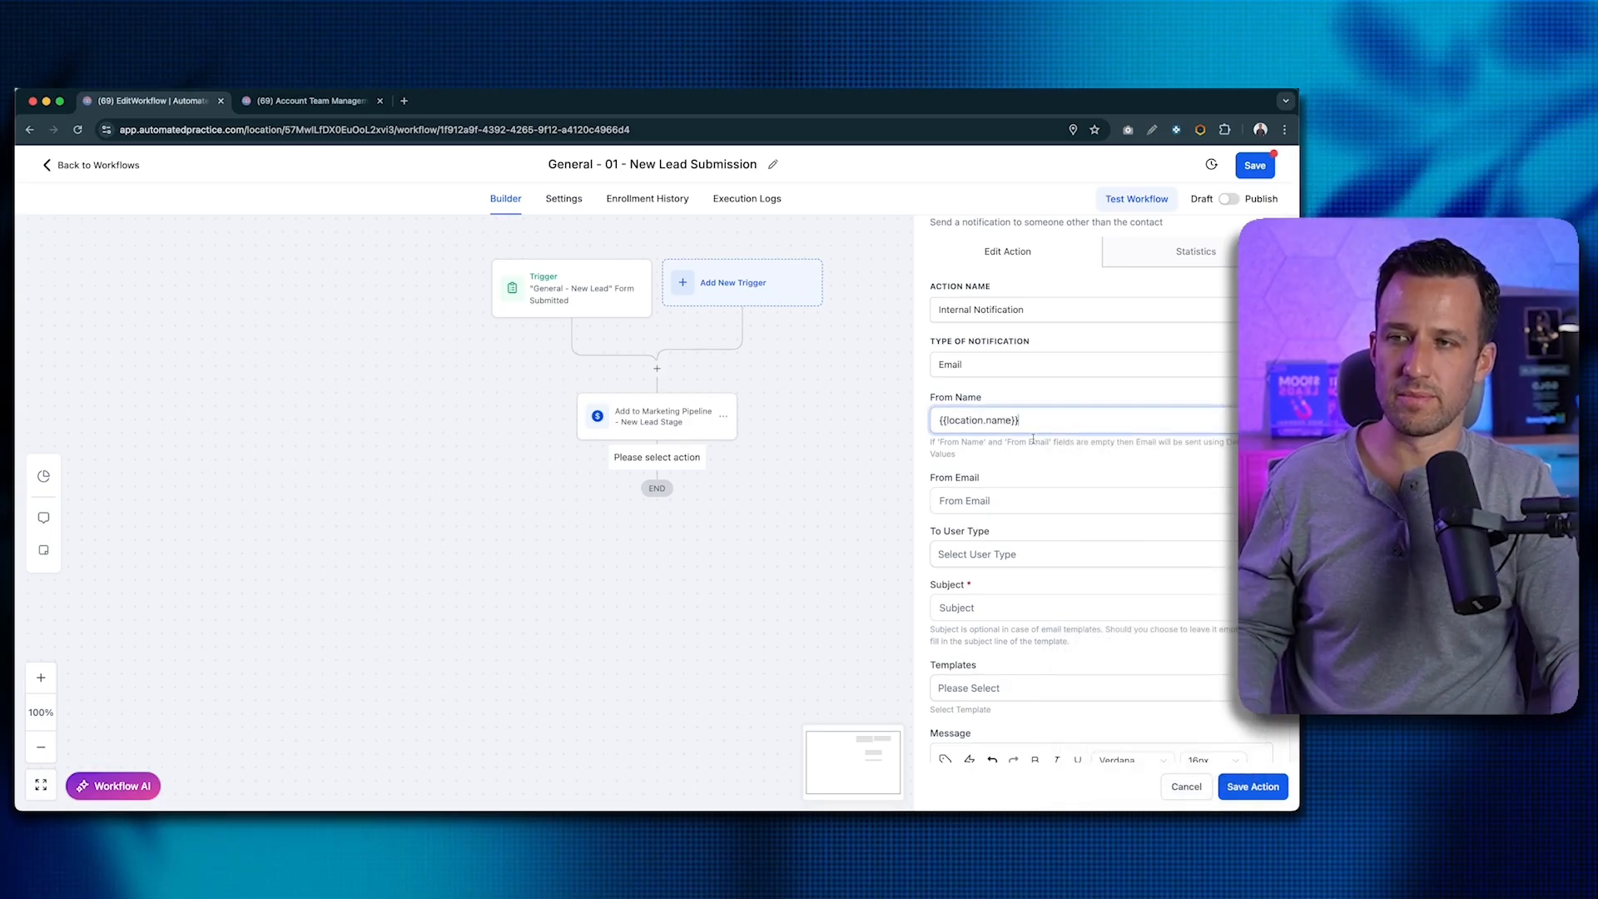
{"action": "left_click", "coordinate": [1040, 500]}
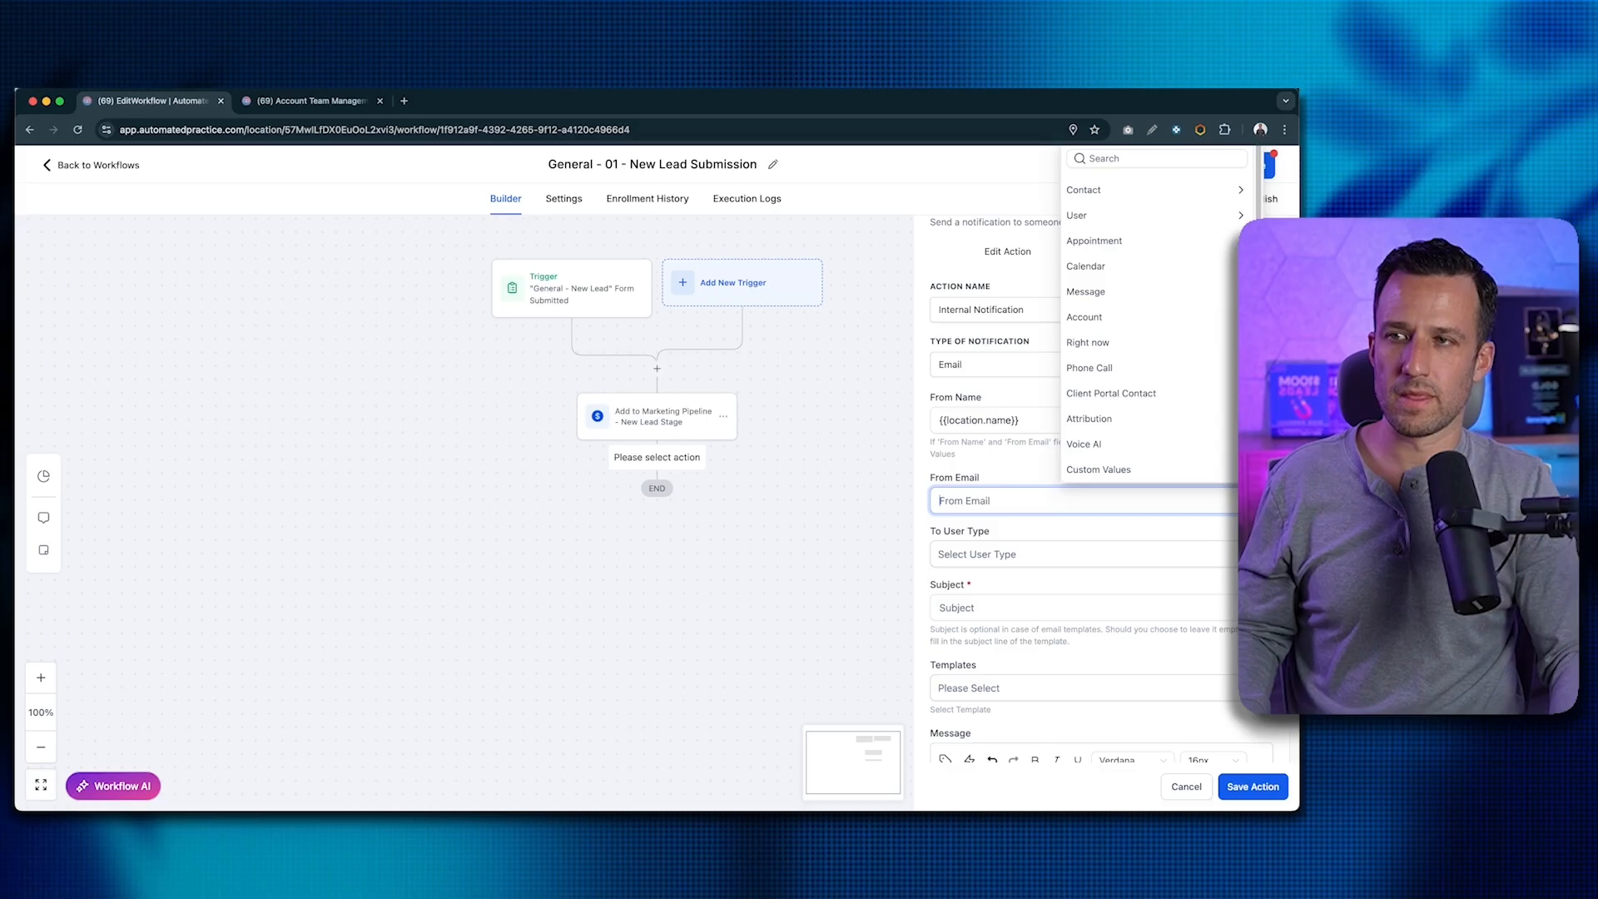
{"action": "left_click", "coordinate": [1096, 316]}
{"action": "left_click", "coordinate": [1092, 388]}
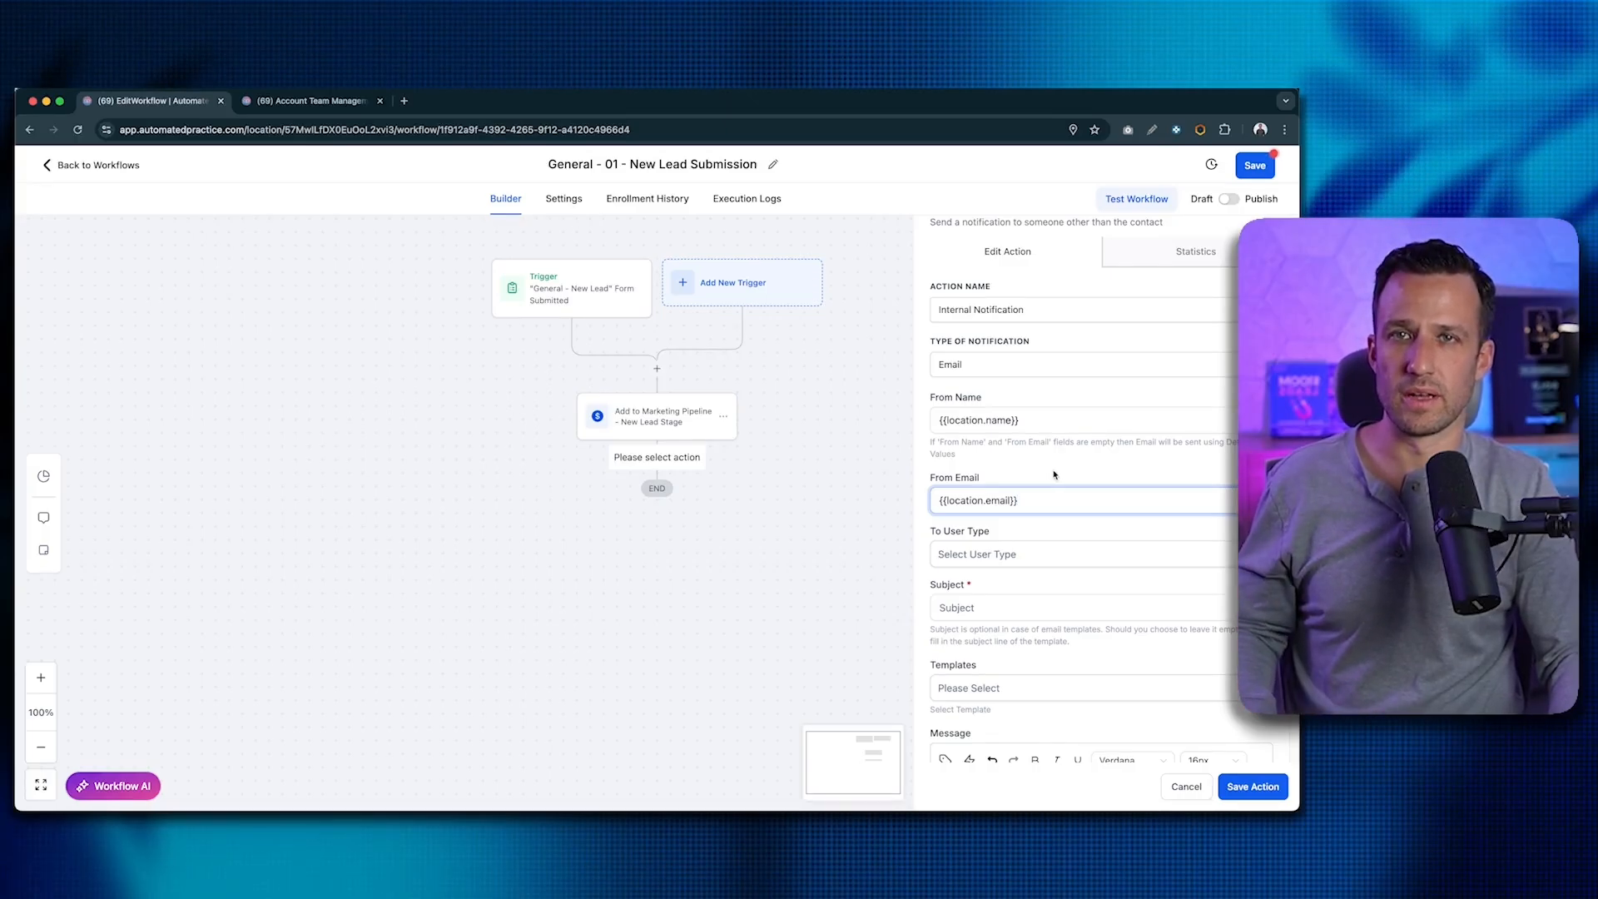
- Send to All Users and paste the subject '"General - New Lead" Form Submission'
{"action": "left_click", "coordinate": [1030, 549]}
{"action": "left_click", "coordinate": [981, 540]}
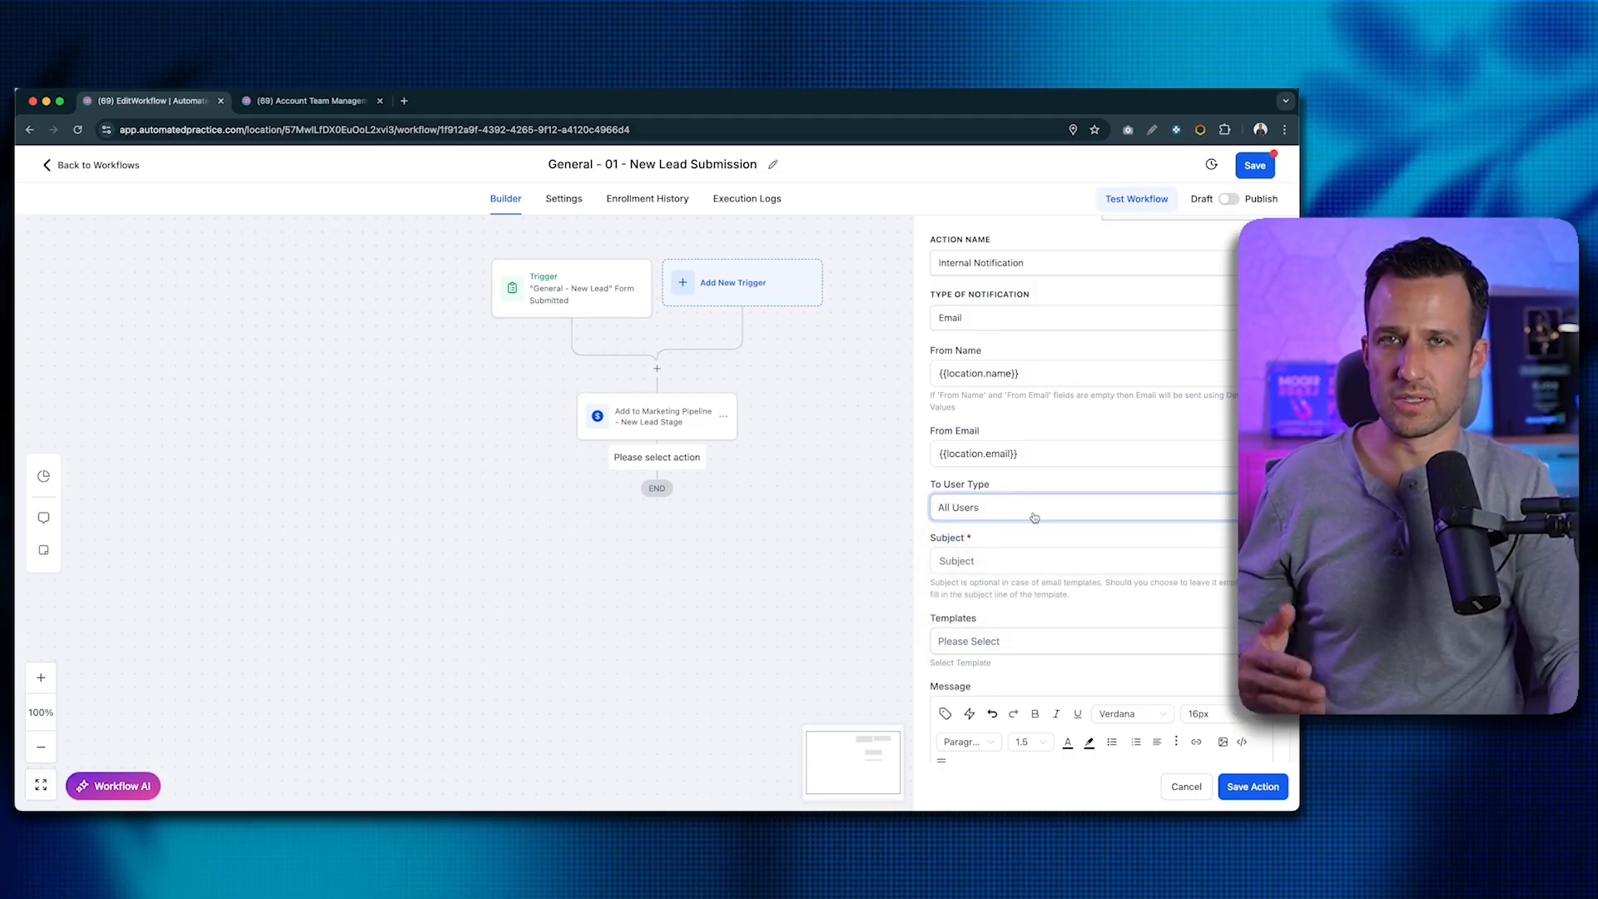
{"action": "scroll", "coordinate": [1035, 517], "scroll_direction": "down", "scroll_amount": 2}
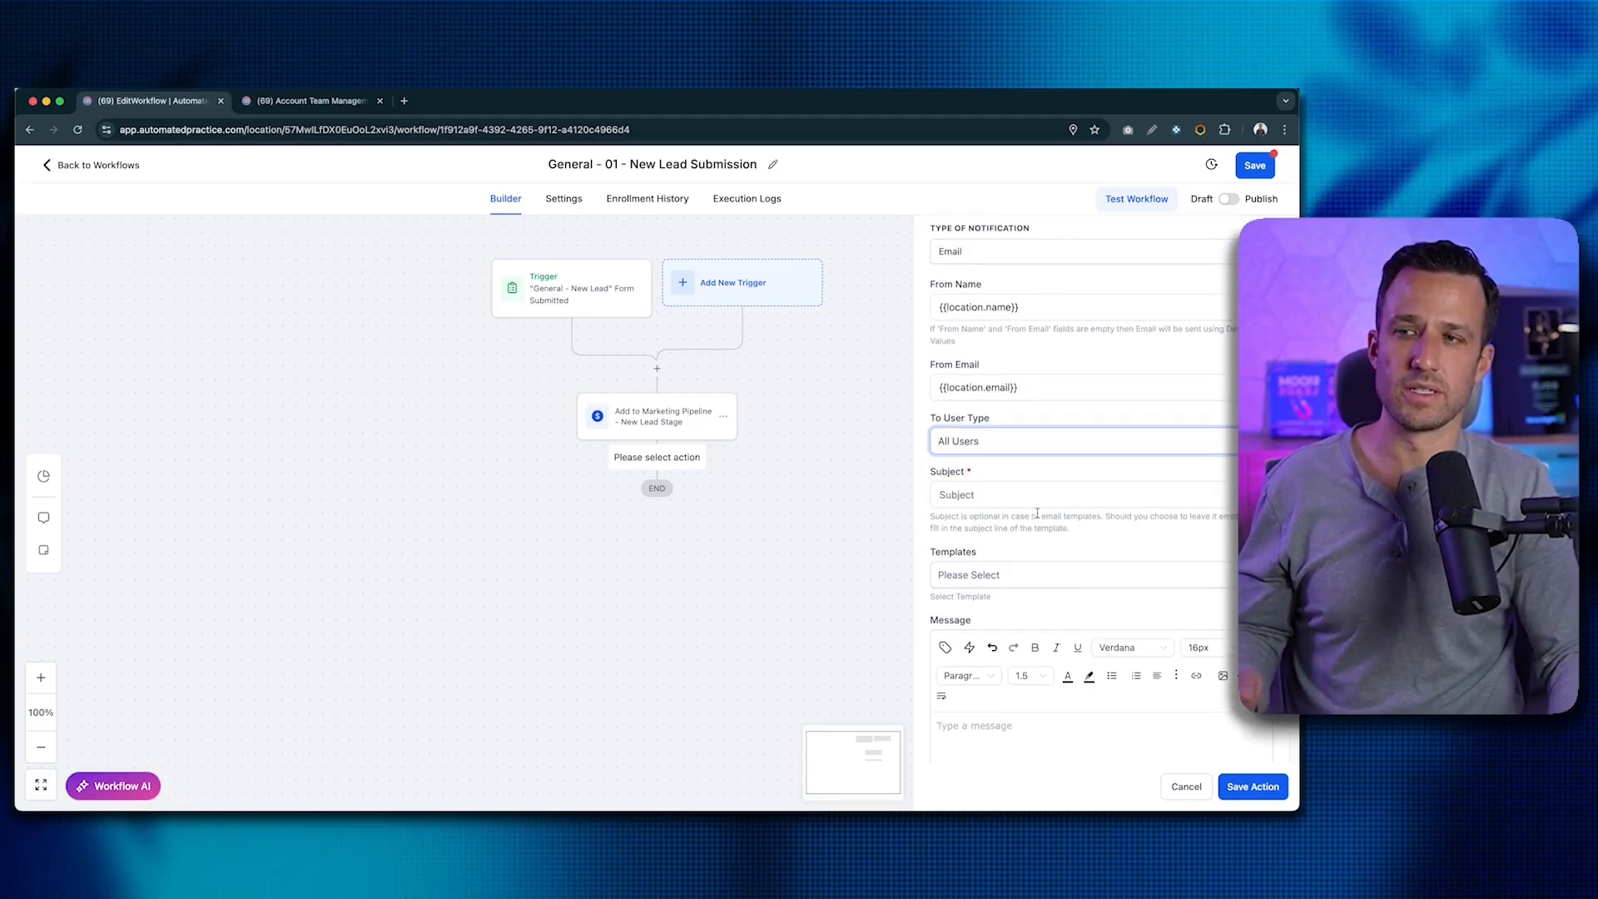
{"action": "left_click", "coordinate": [1037, 496]}
{"action": "type", "text": "\"General - New Lead\" Form Submission"}
{"action": "scroll", "coordinate": [1079, 447], "scroll_direction": "down", "scroll_amount": 2}
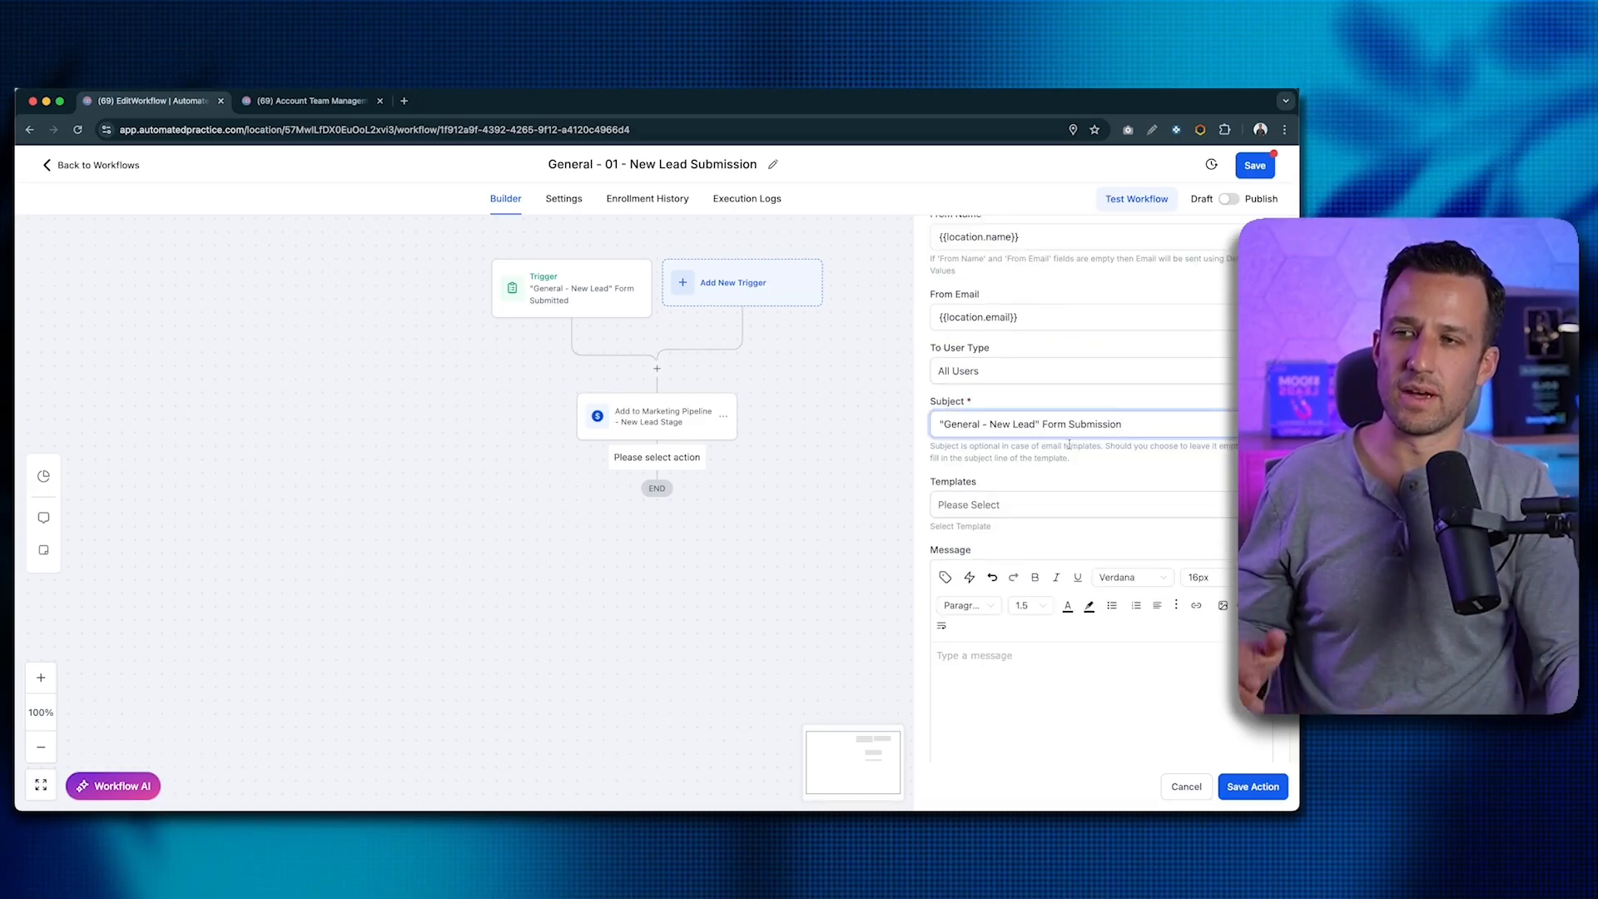
{"action": "scroll", "coordinate": [1032, 506], "scroll_direction": "down", "scroll_amount": 3}
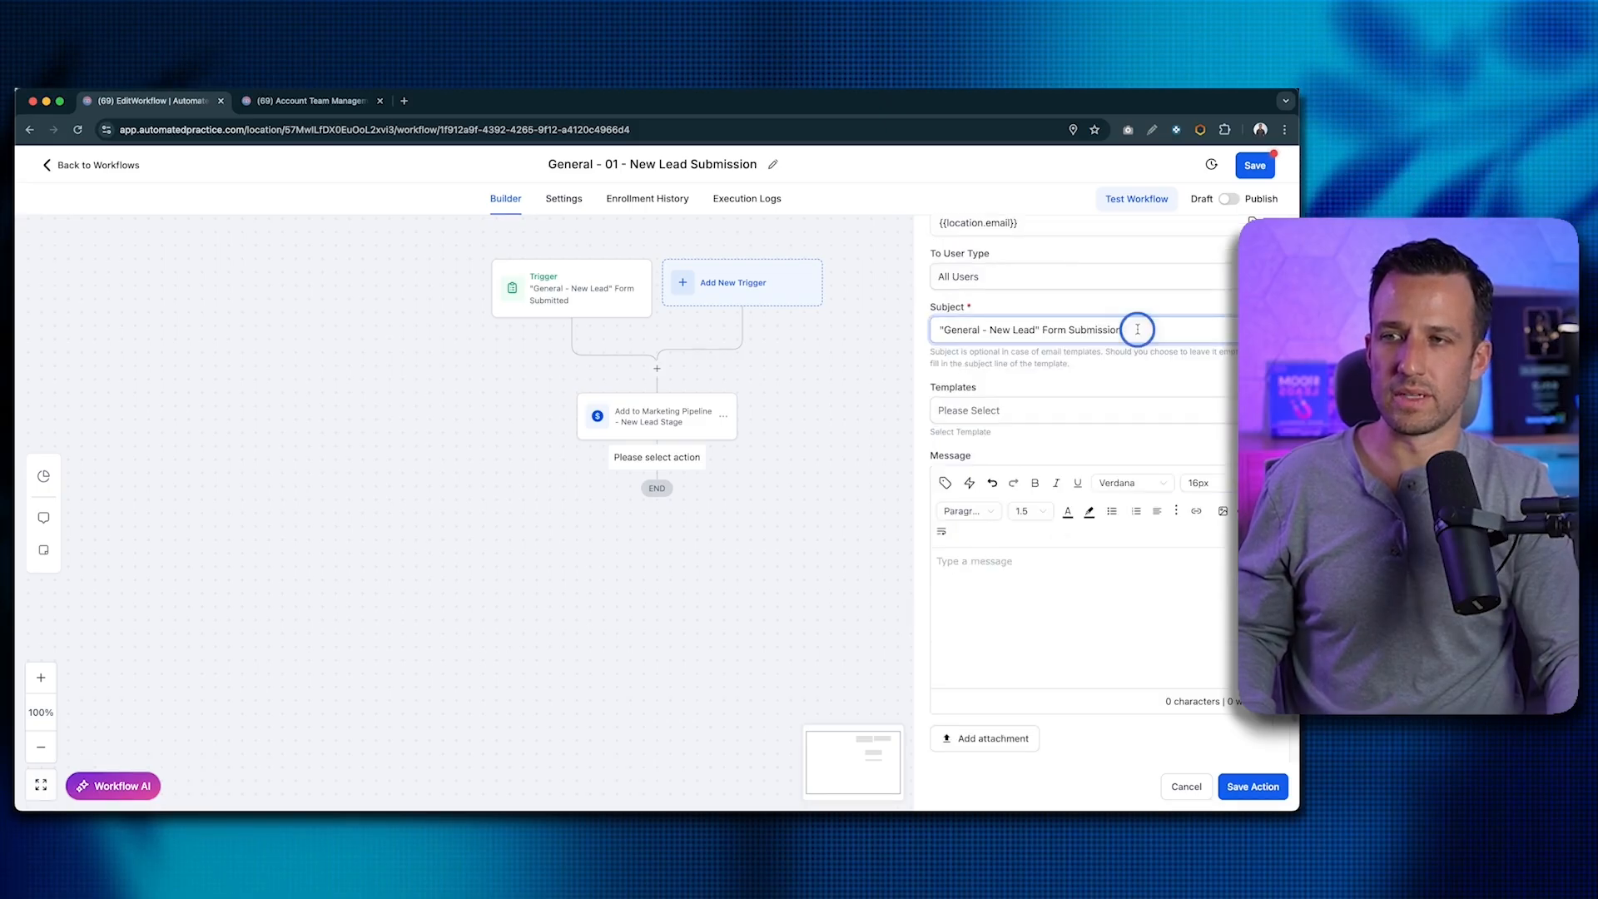
- Append ' - {{contact.name}}' to the notification subject
{"action": "type", "text": "-"}
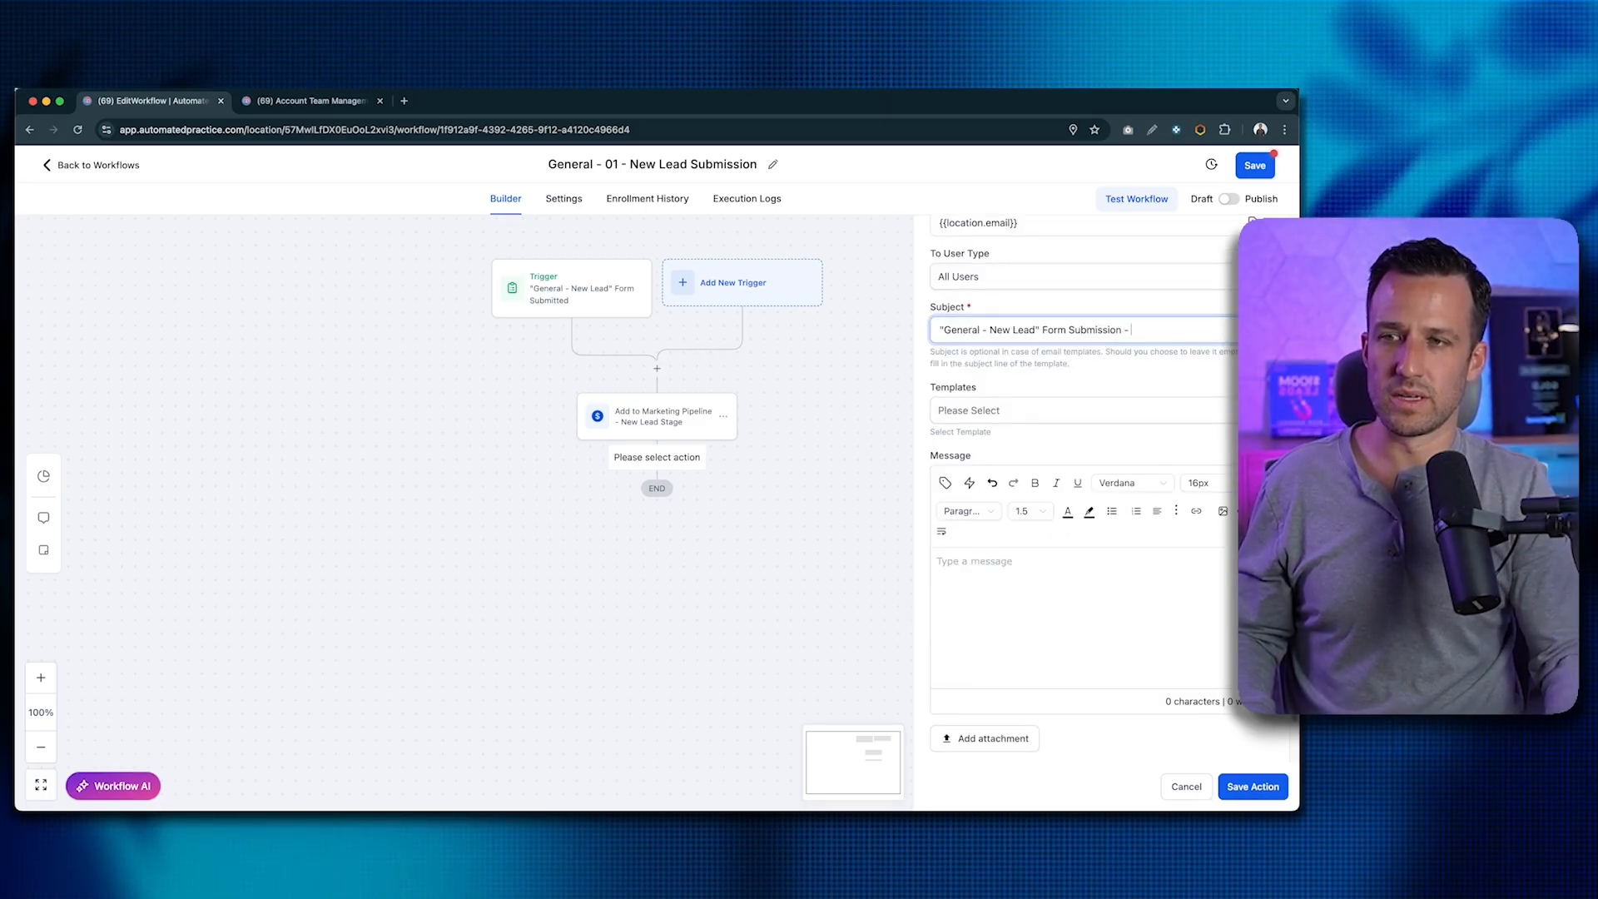
{"action": "left_click", "coordinate": [1271, 330]}
{"action": "left_click", "coordinate": [1175, 403]}
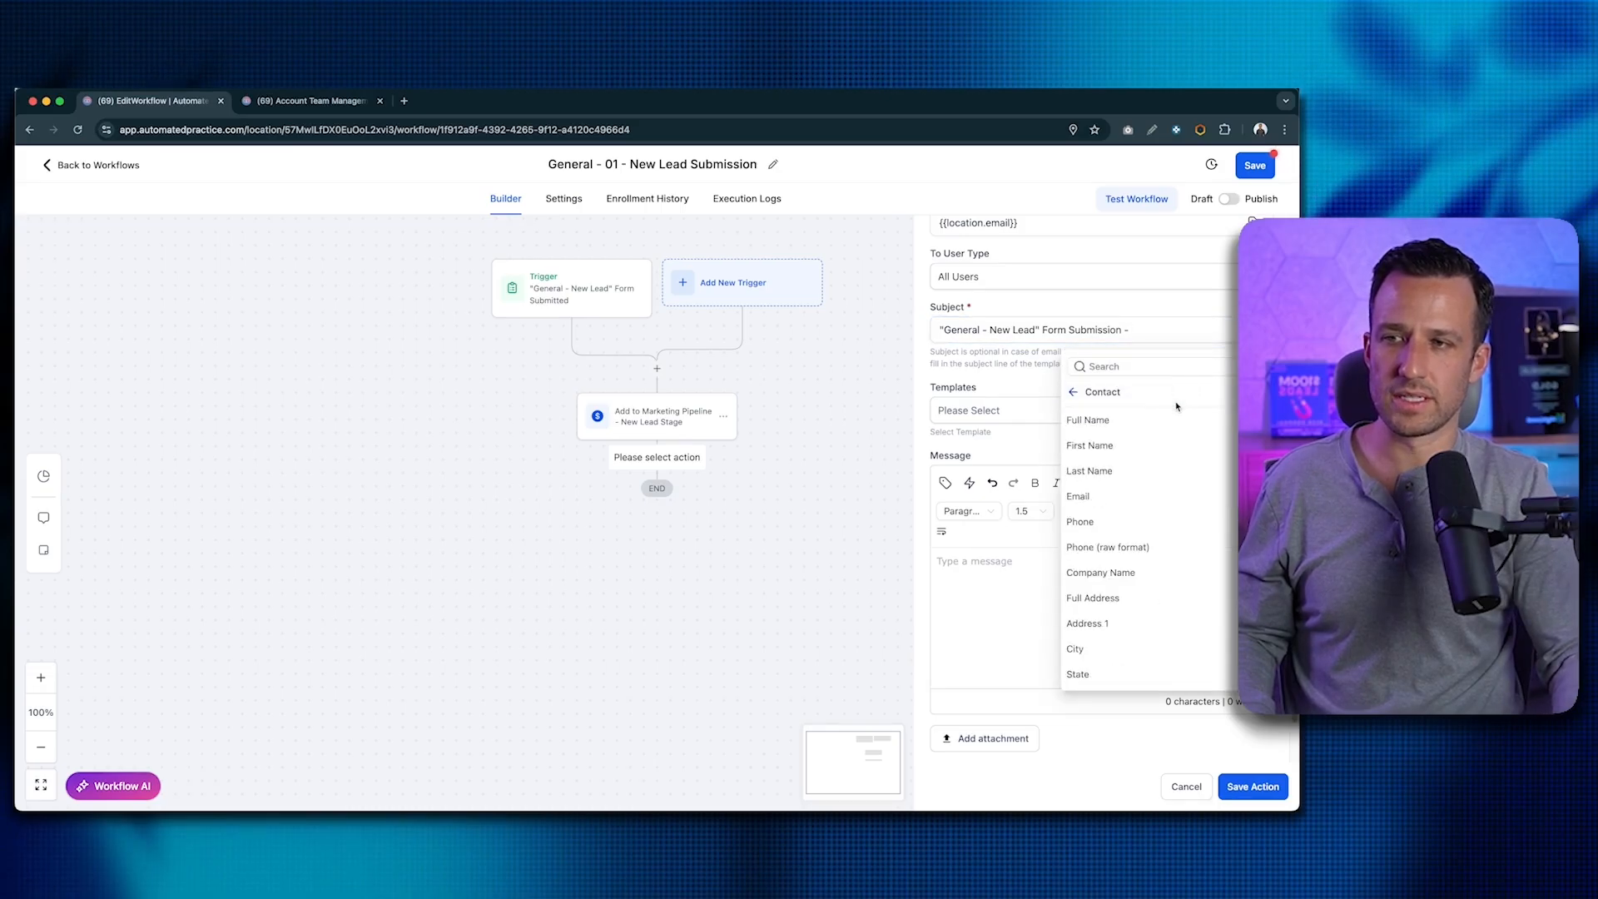
{"action": "left_click", "coordinate": [1086, 419]}
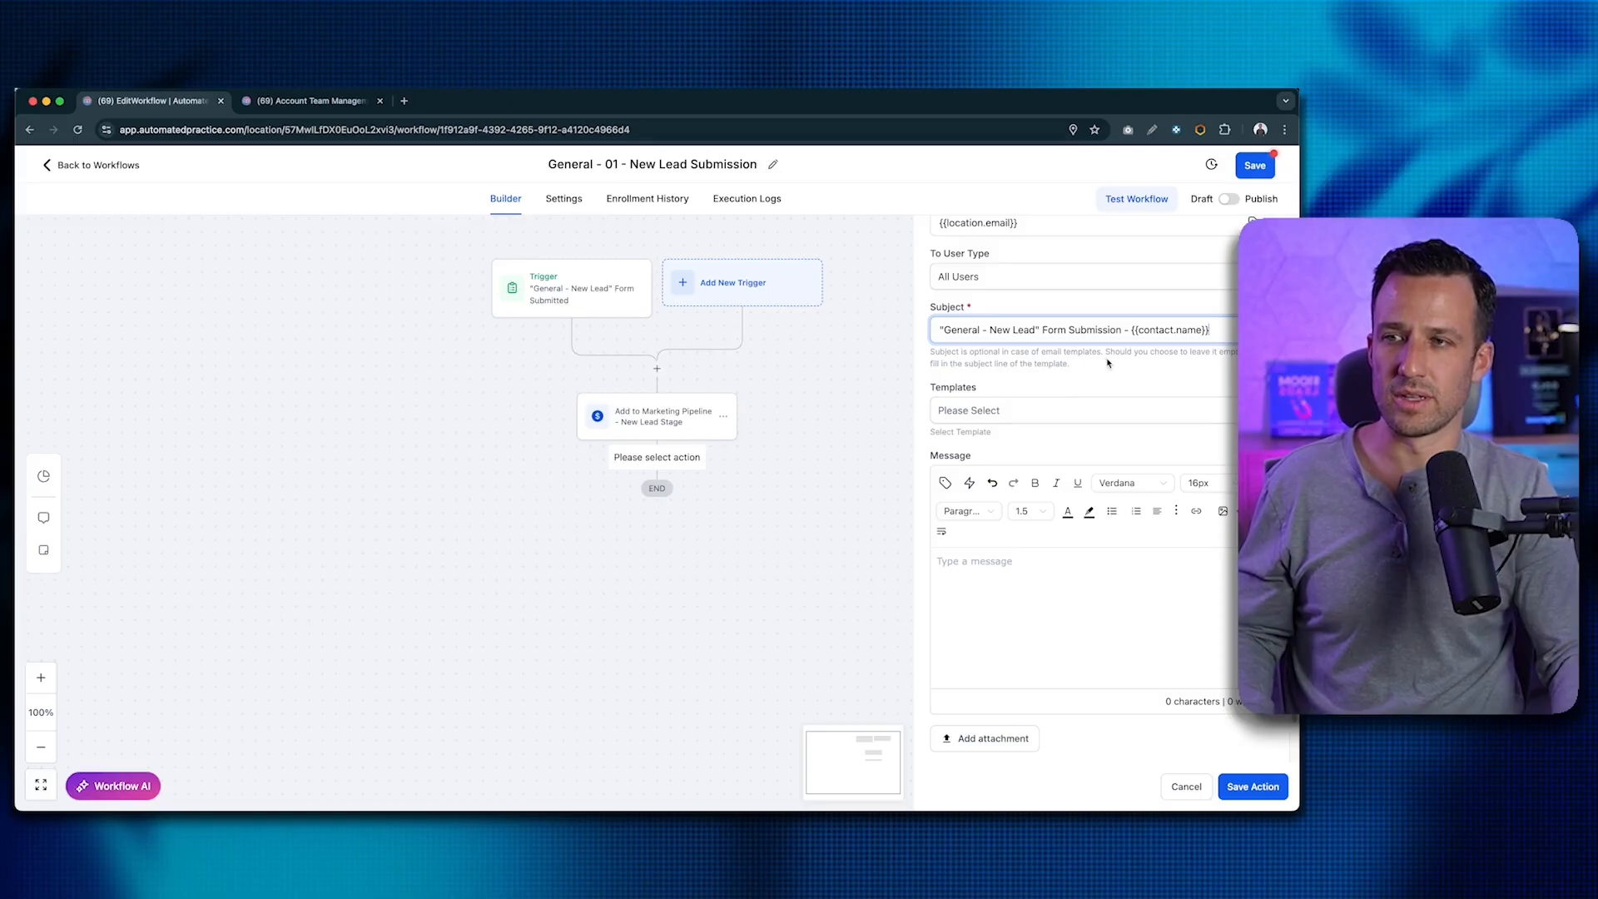
- Write the message body 'New Lead!' with Name:, Phone:, Email: and Company: lines
{"action": "left_click", "coordinate": [1040, 575]}
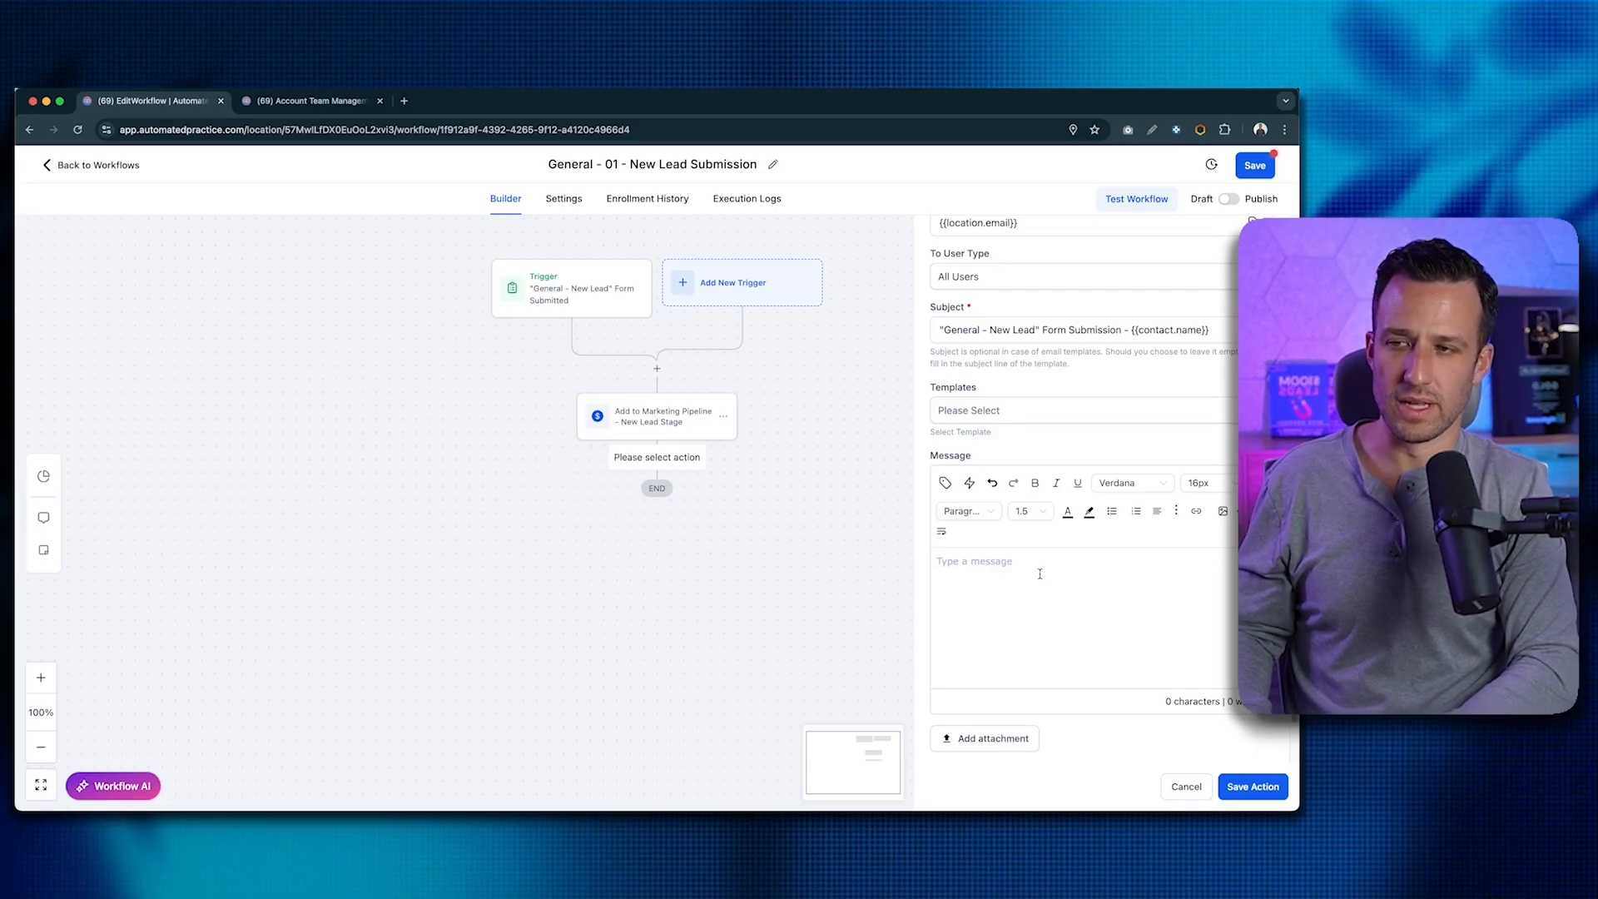
{"action": "type", "text": "New Lead!"}
{"action": "key", "text": "Return"}
{"action": "type", "text": "Nae"}
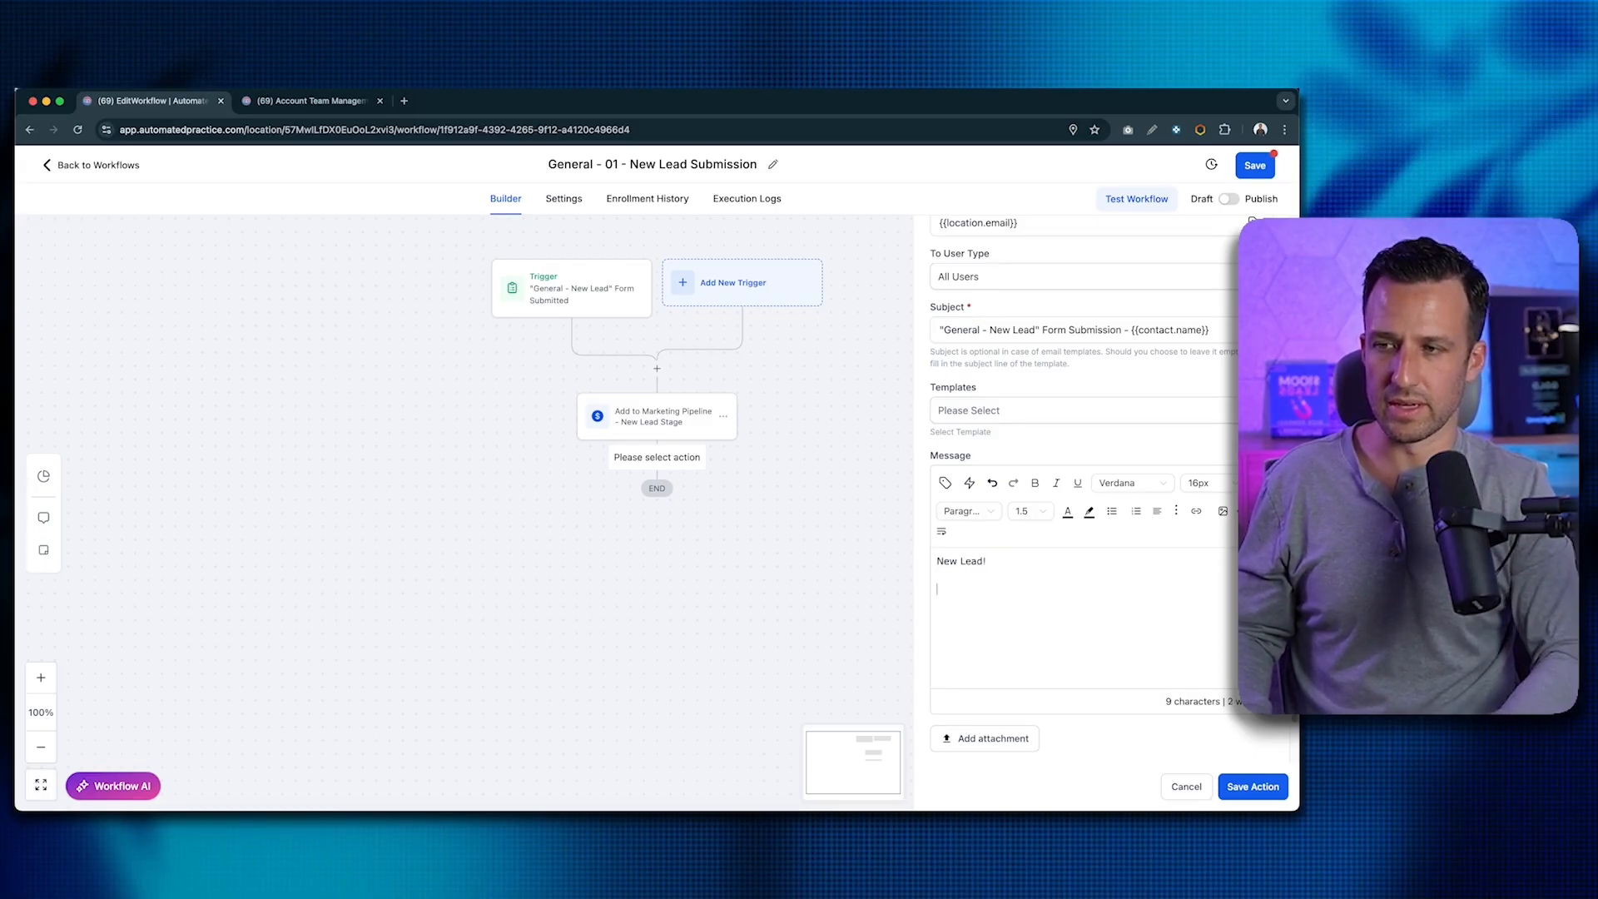
{"action": "key", "text": "BackSpace"}
{"action": "type", "text": "me:"}
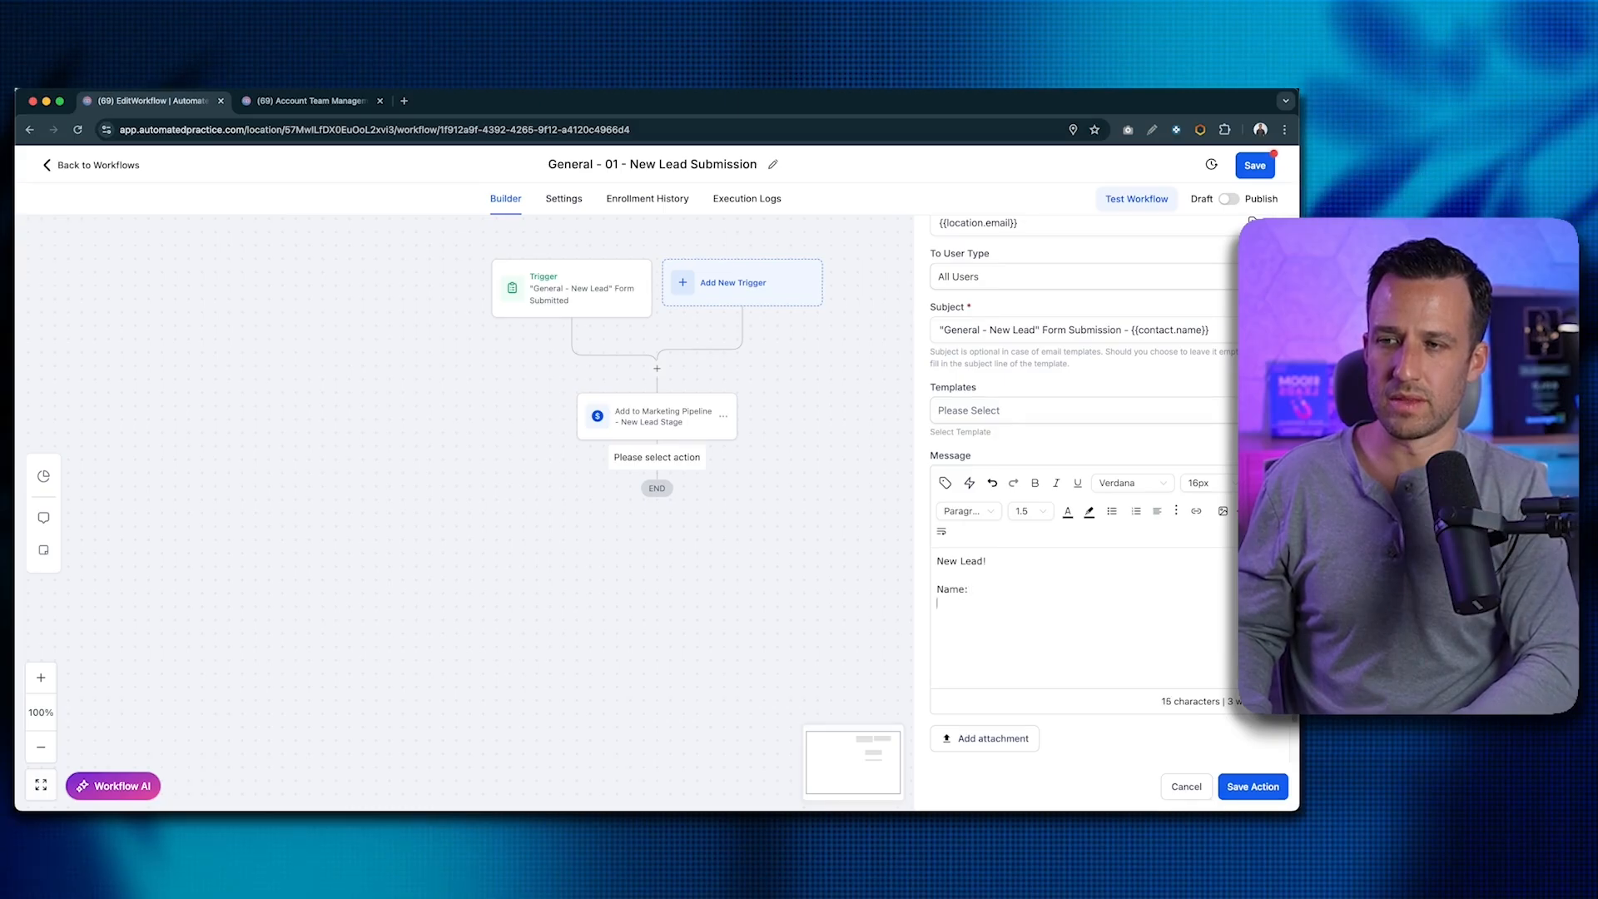
{"action": "key", "text": "shift+Return"}
{"action": "type", "text": "Phone: "}
{"action": "type", "text": "Email"}
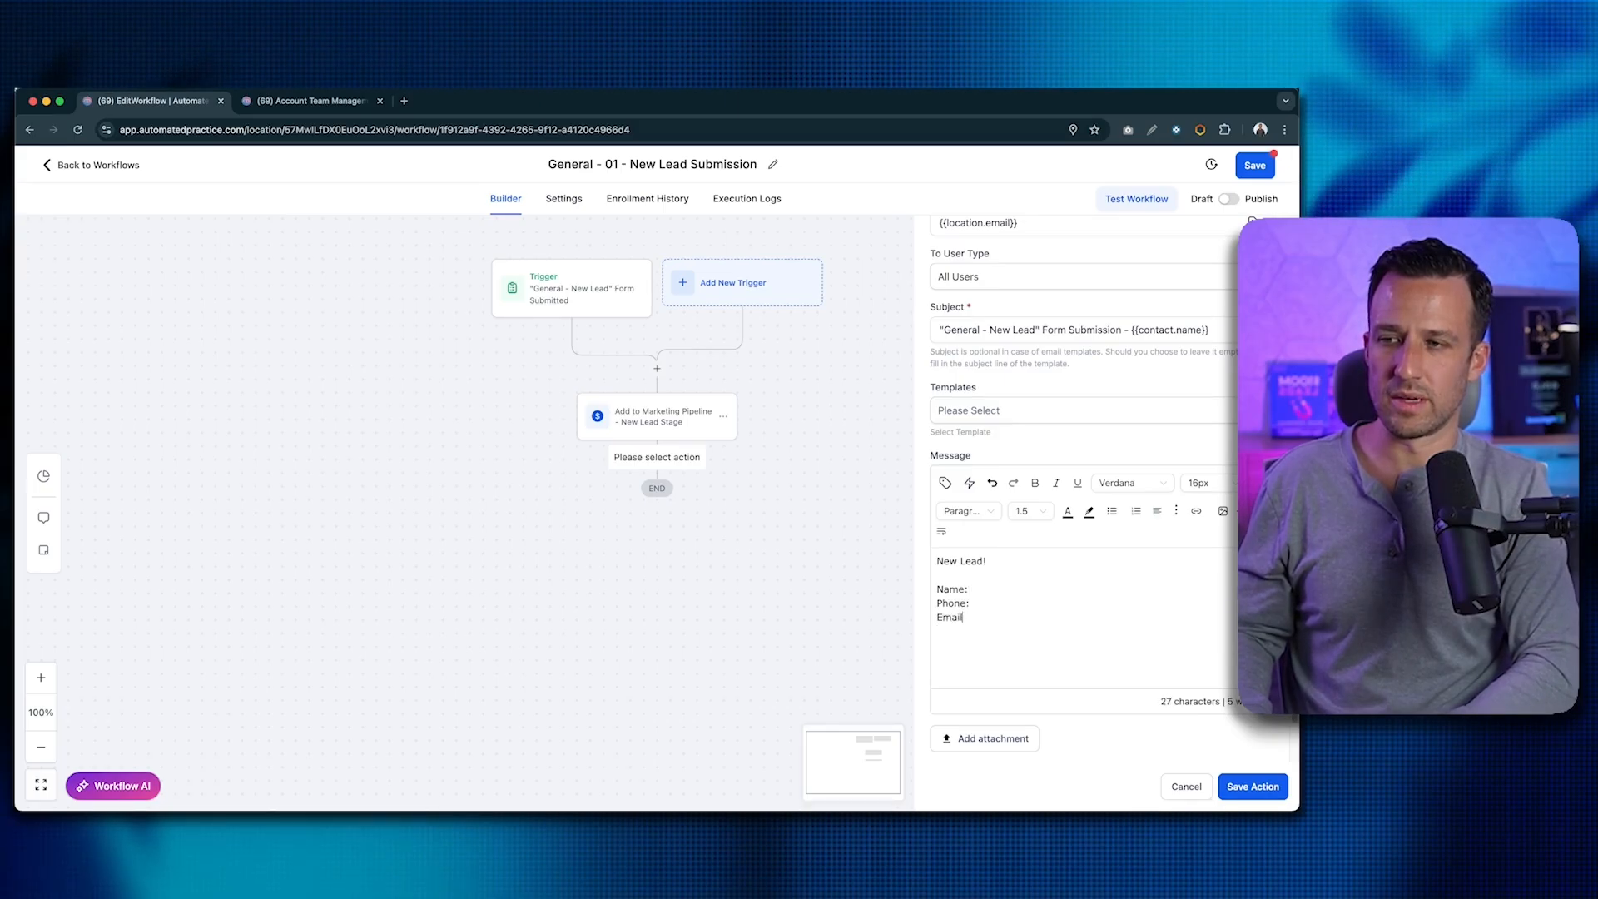
{"action": "type", "text": ":"}
{"action": "key", "text": "shift+Return"}
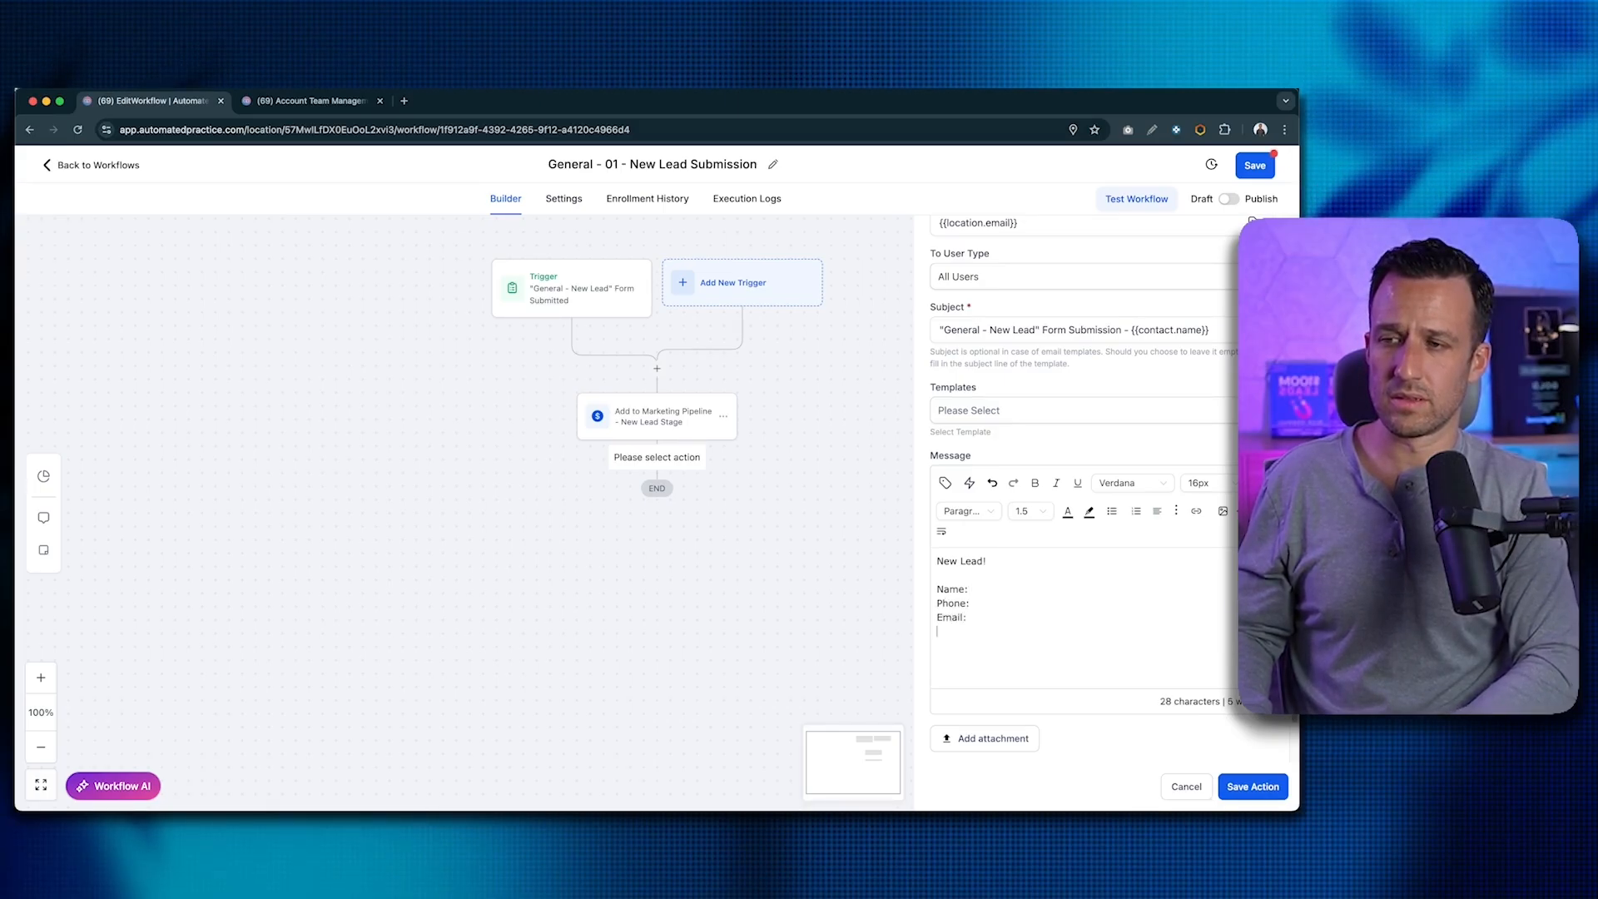
{"action": "type", "text": "Company:"}
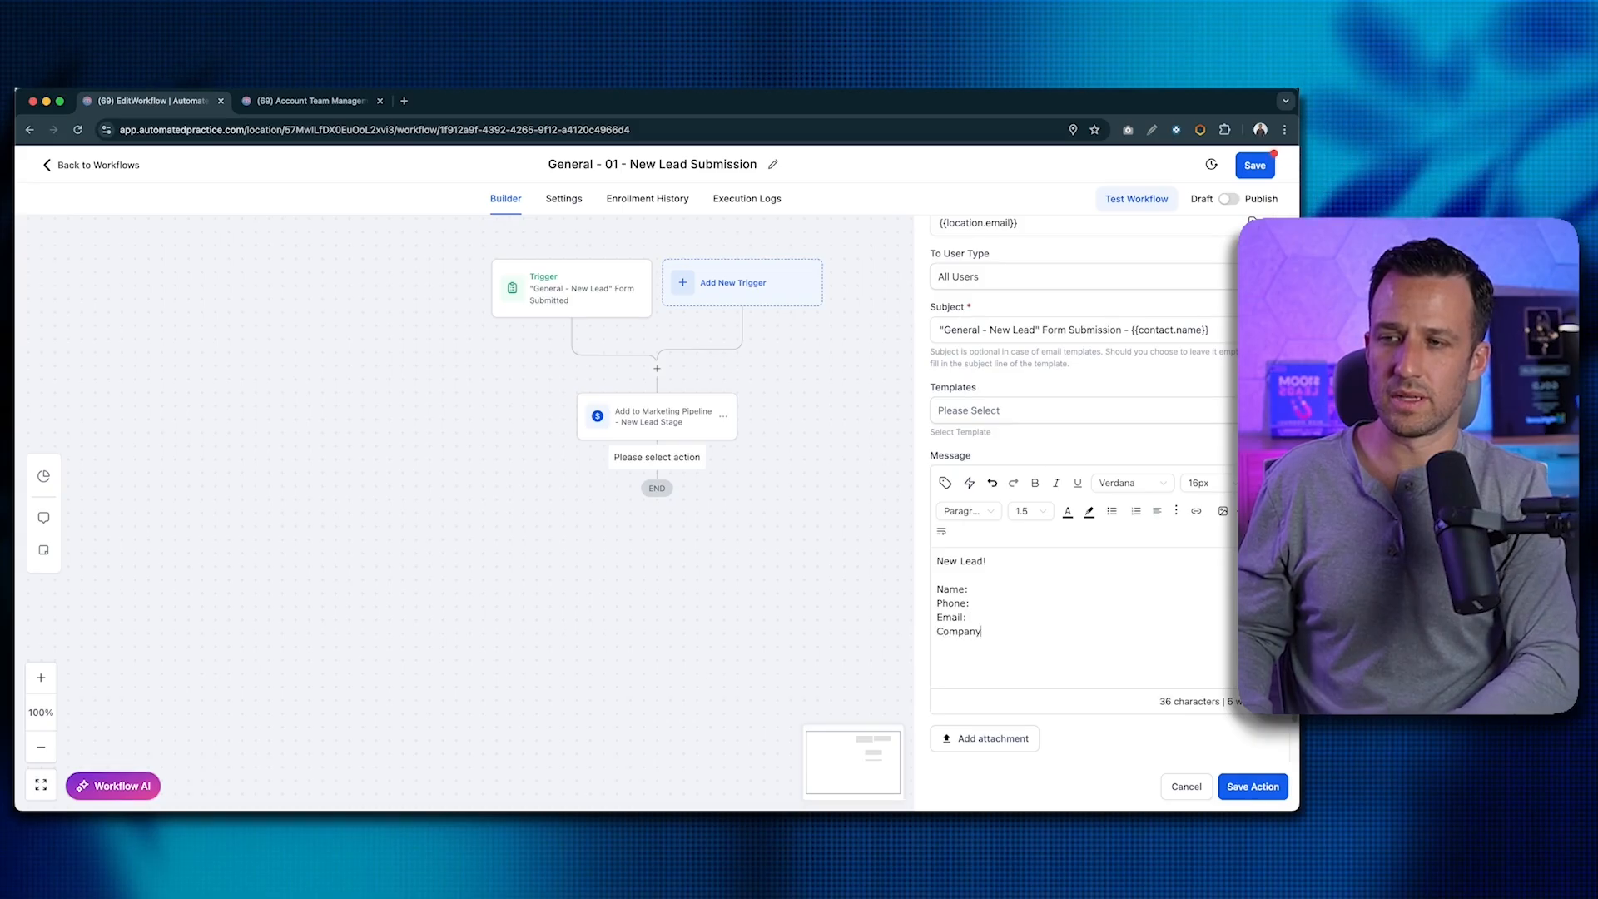
- Insert the contact's name, phone and email merge fields into the message
{"action": "left_click", "coordinate": [1058, 582]}
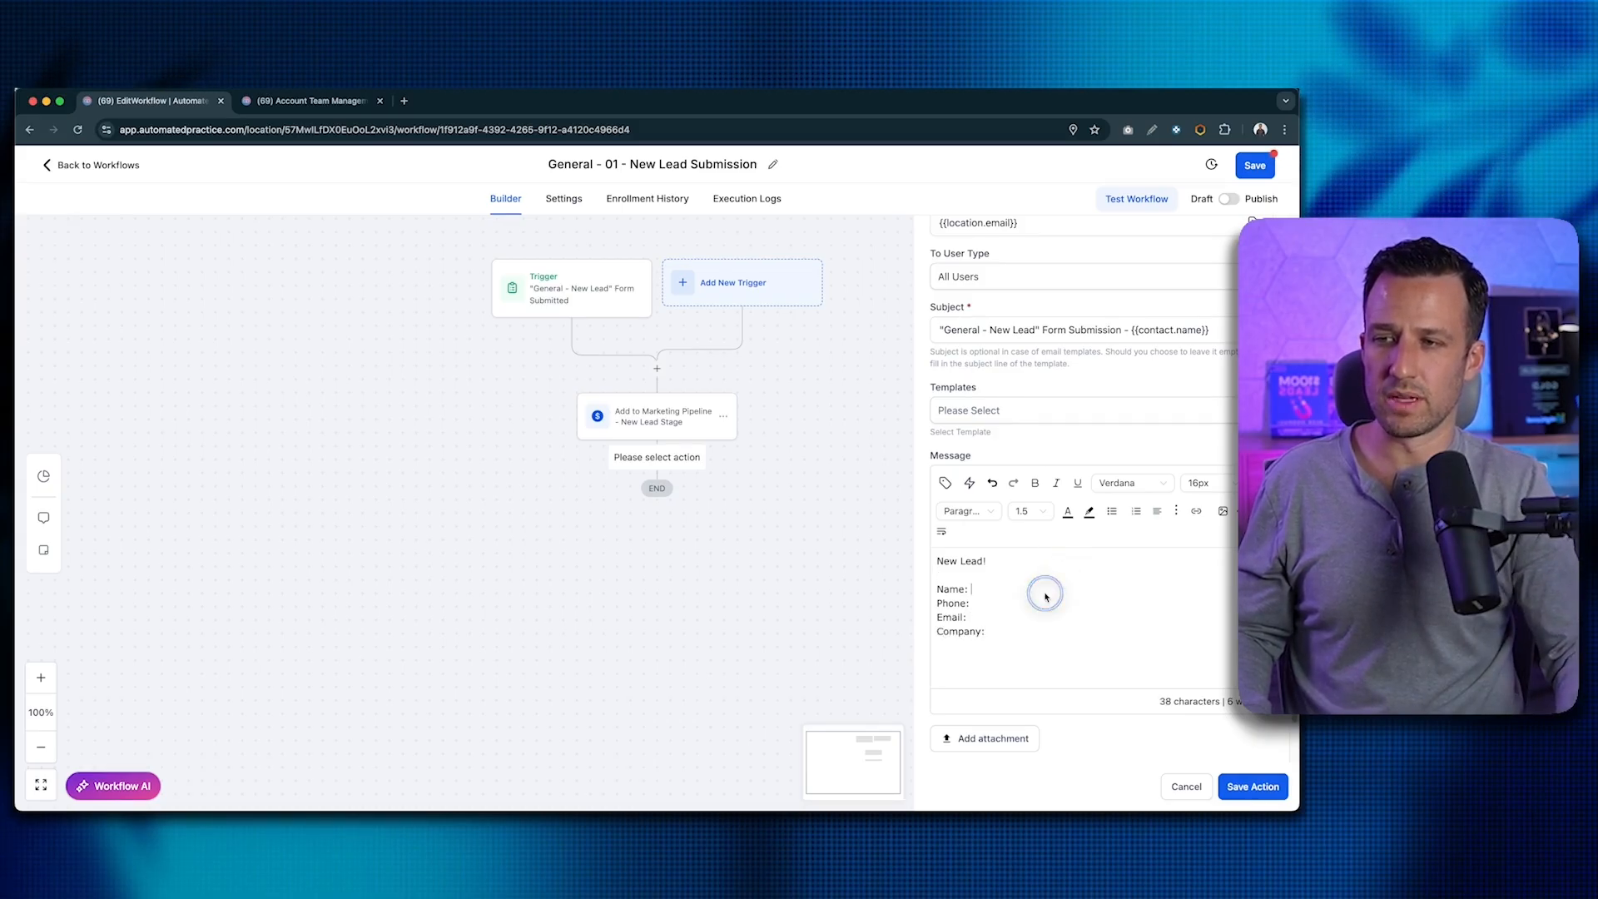
{"action": "left_click", "coordinate": [945, 483]}
{"action": "left_click", "coordinate": [886, 172]}
{"action": "left_click", "coordinate": [879, 195]}
{"action": "left_click", "coordinate": [972, 605]}
{"action": "left_click", "coordinate": [946, 483]}
{"action": "left_click", "coordinate": [863, 296]}
{"action": "left_click", "coordinate": [988, 631]}
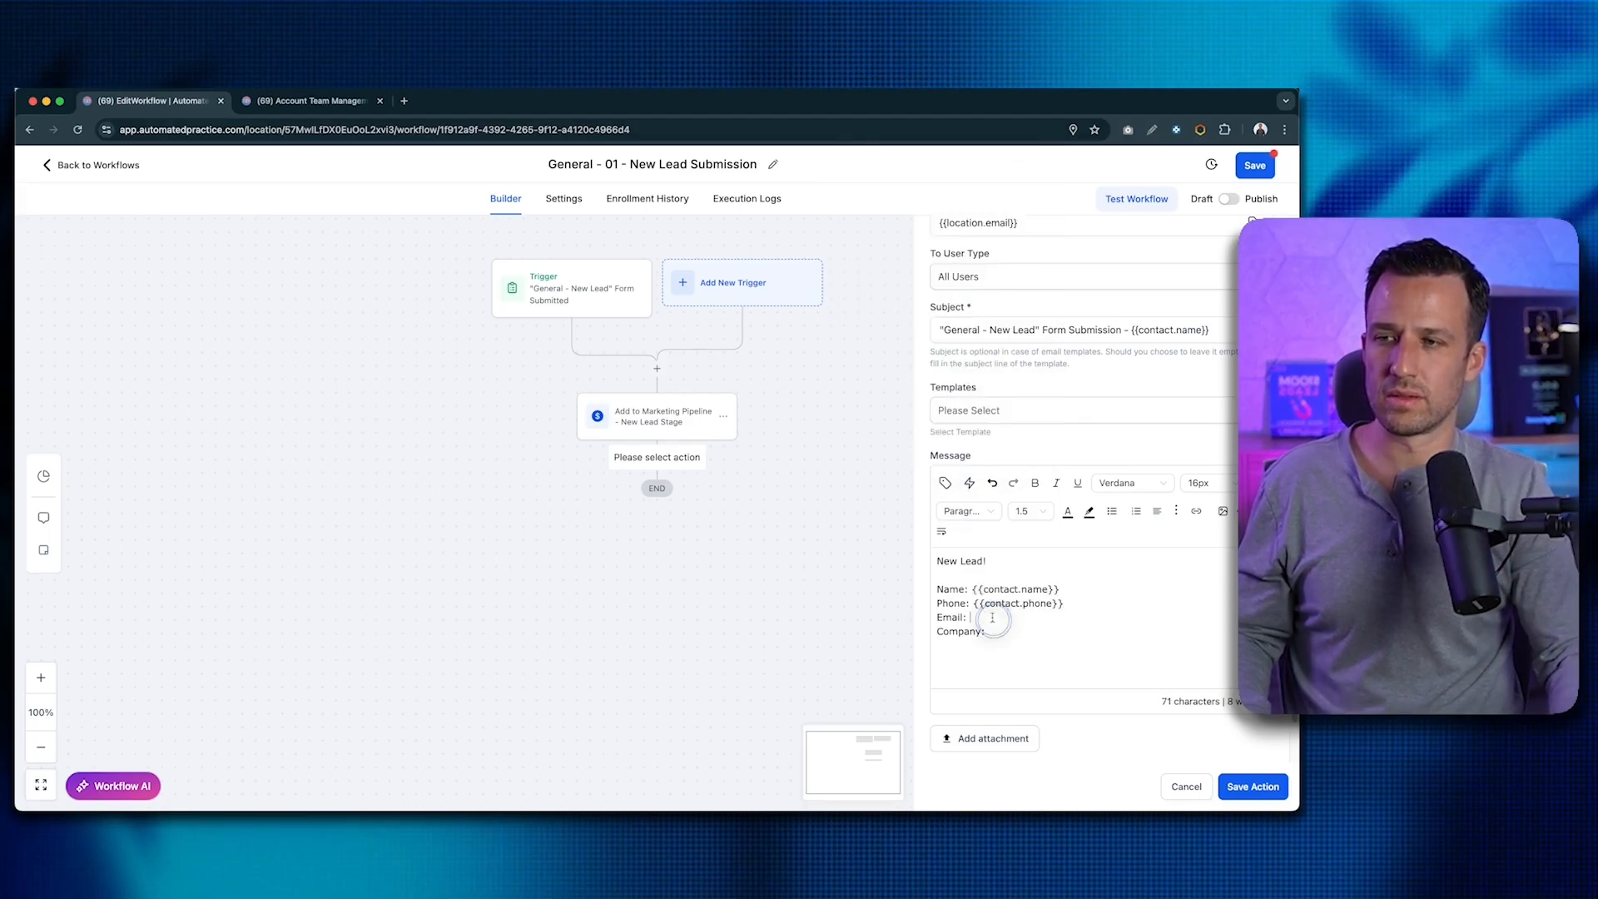
{"action": "left_click", "coordinate": [945, 482]}
{"action": "left_click", "coordinate": [860, 270]}
- Move the email field onto the Email: line and insert the contact's company name after Company:
{"action": "left_click_drag", "start_coordinate": [988, 632], "coordinate": [1091, 636]}
{"action": "key", "text": "super+x"}
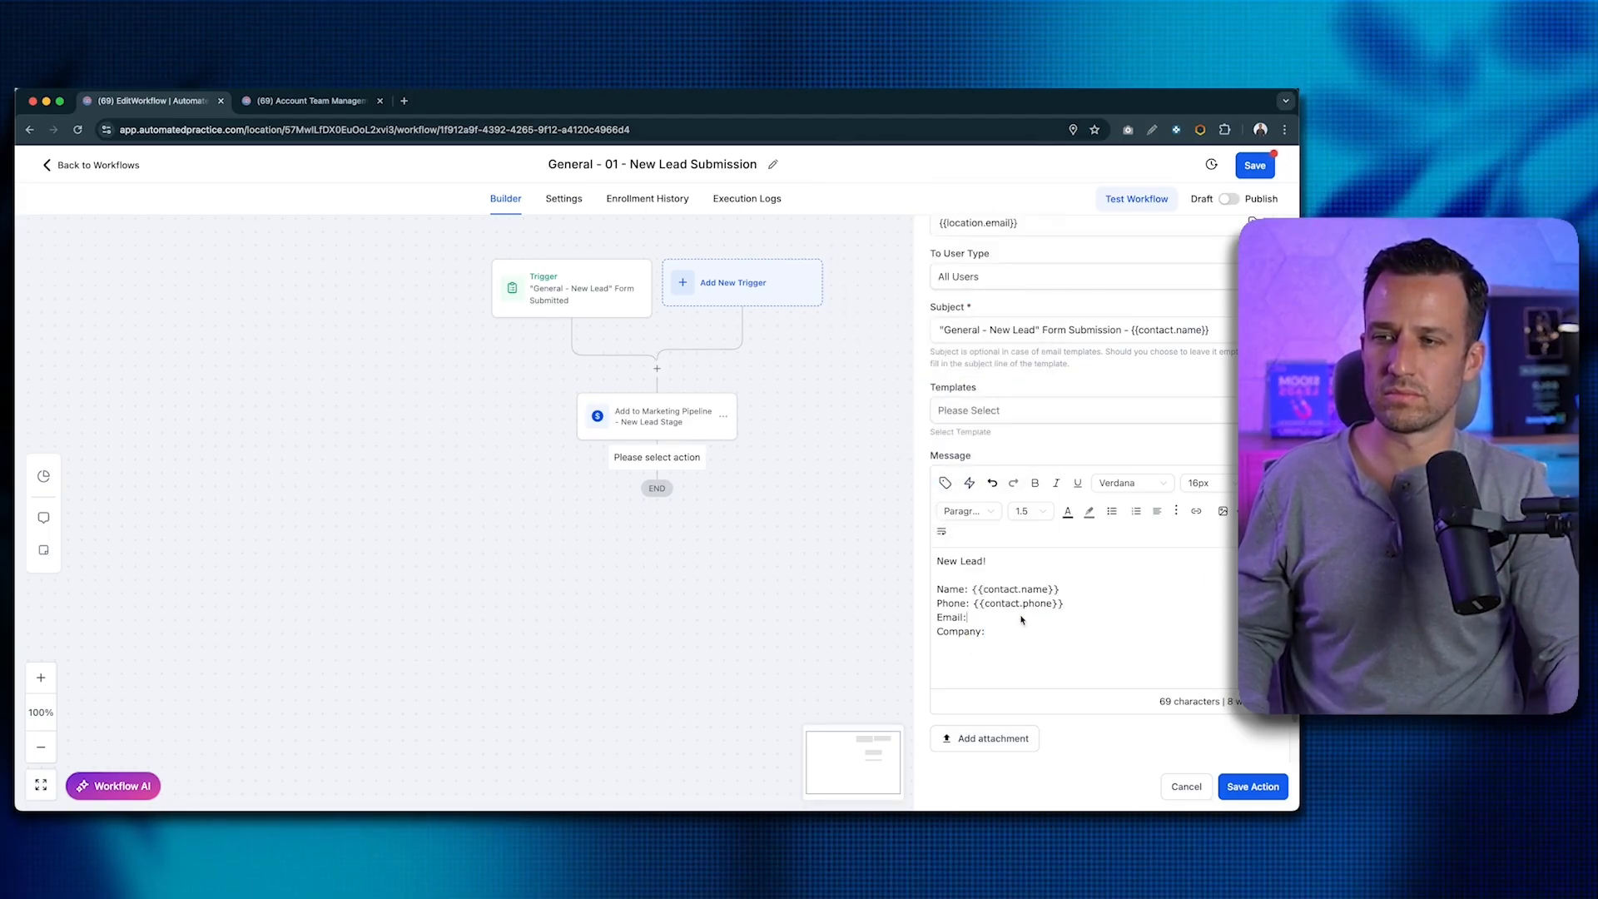
{"action": "left_click", "coordinate": [1020, 618]}
{"action": "key", "text": "super+v"}
{"action": "left_click", "coordinate": [1020, 632]}
{"action": "left_click", "coordinate": [945, 483]}
{"action": "left_click", "coordinate": [926, 353]}
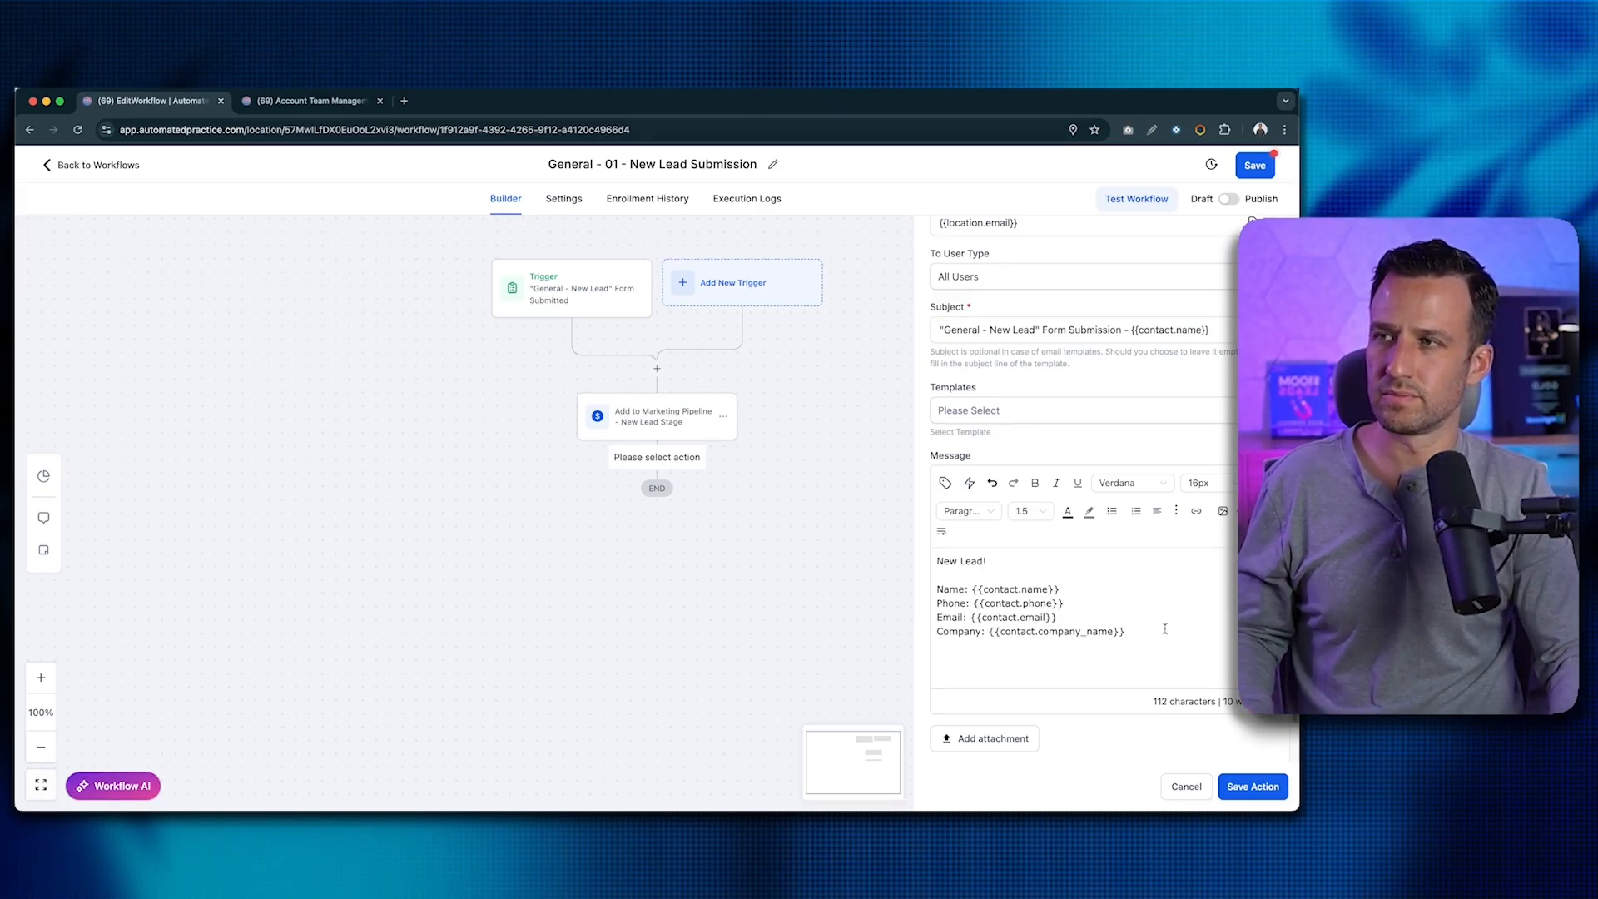
{"action": "scroll", "coordinate": [1164, 629], "scroll_direction": "up", "scroll_amount": 5}
- Rename the step 'Email Notification - New Lead', save the action, and save the workflow
{"action": "triple_click", "coordinate": [1001, 350]}
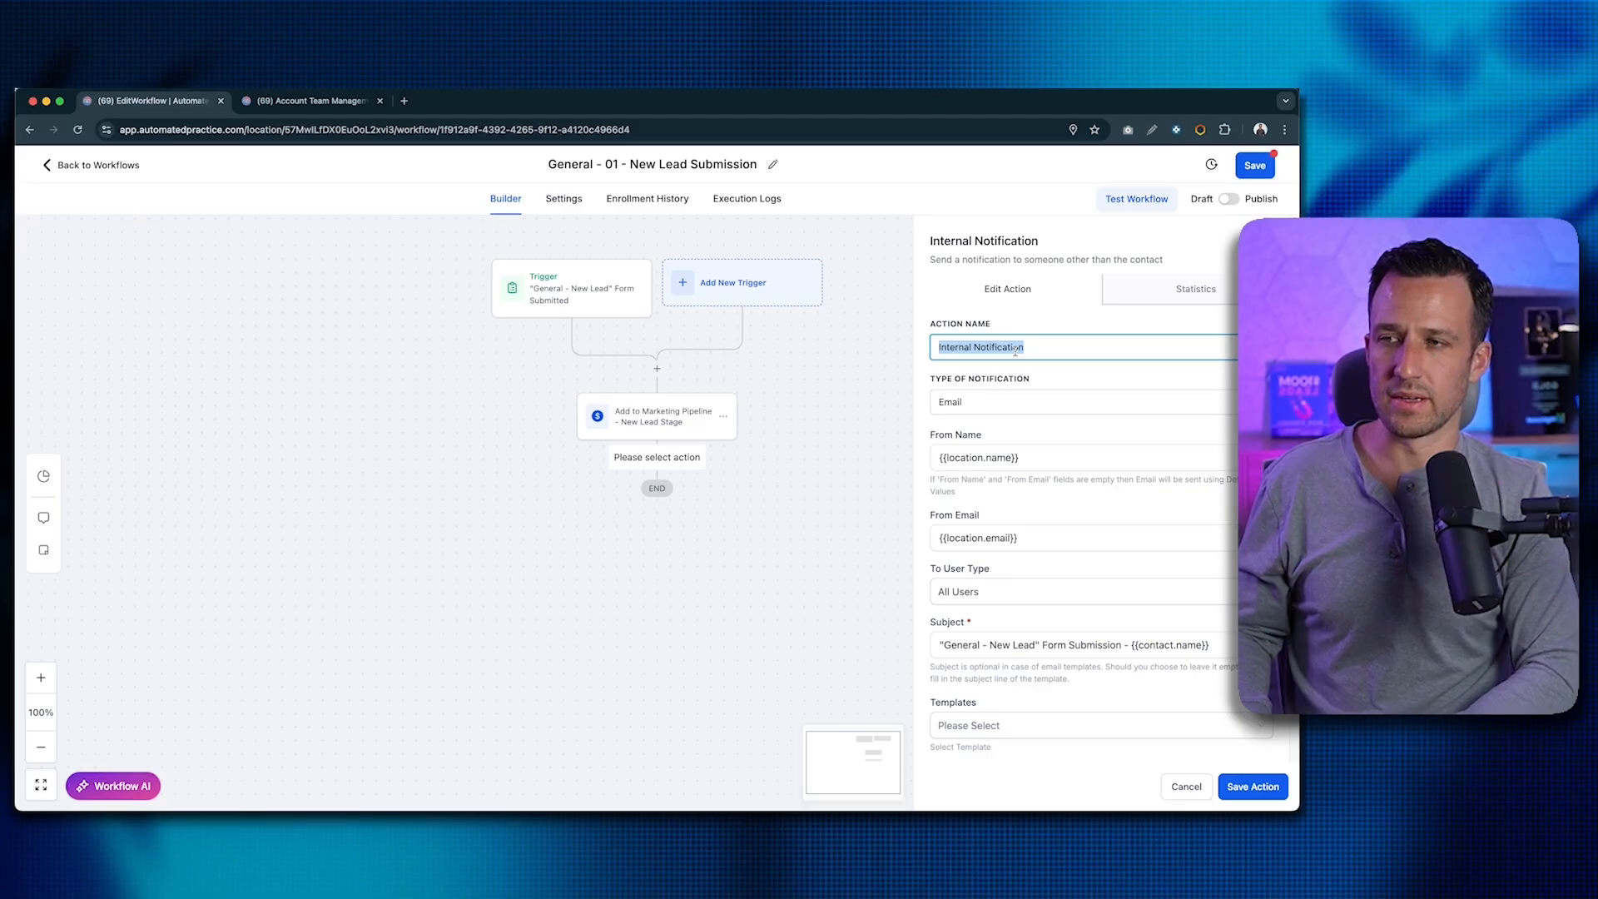
{"action": "key", "text": "super+v"}
{"action": "left_click", "coordinate": [1253, 786]}
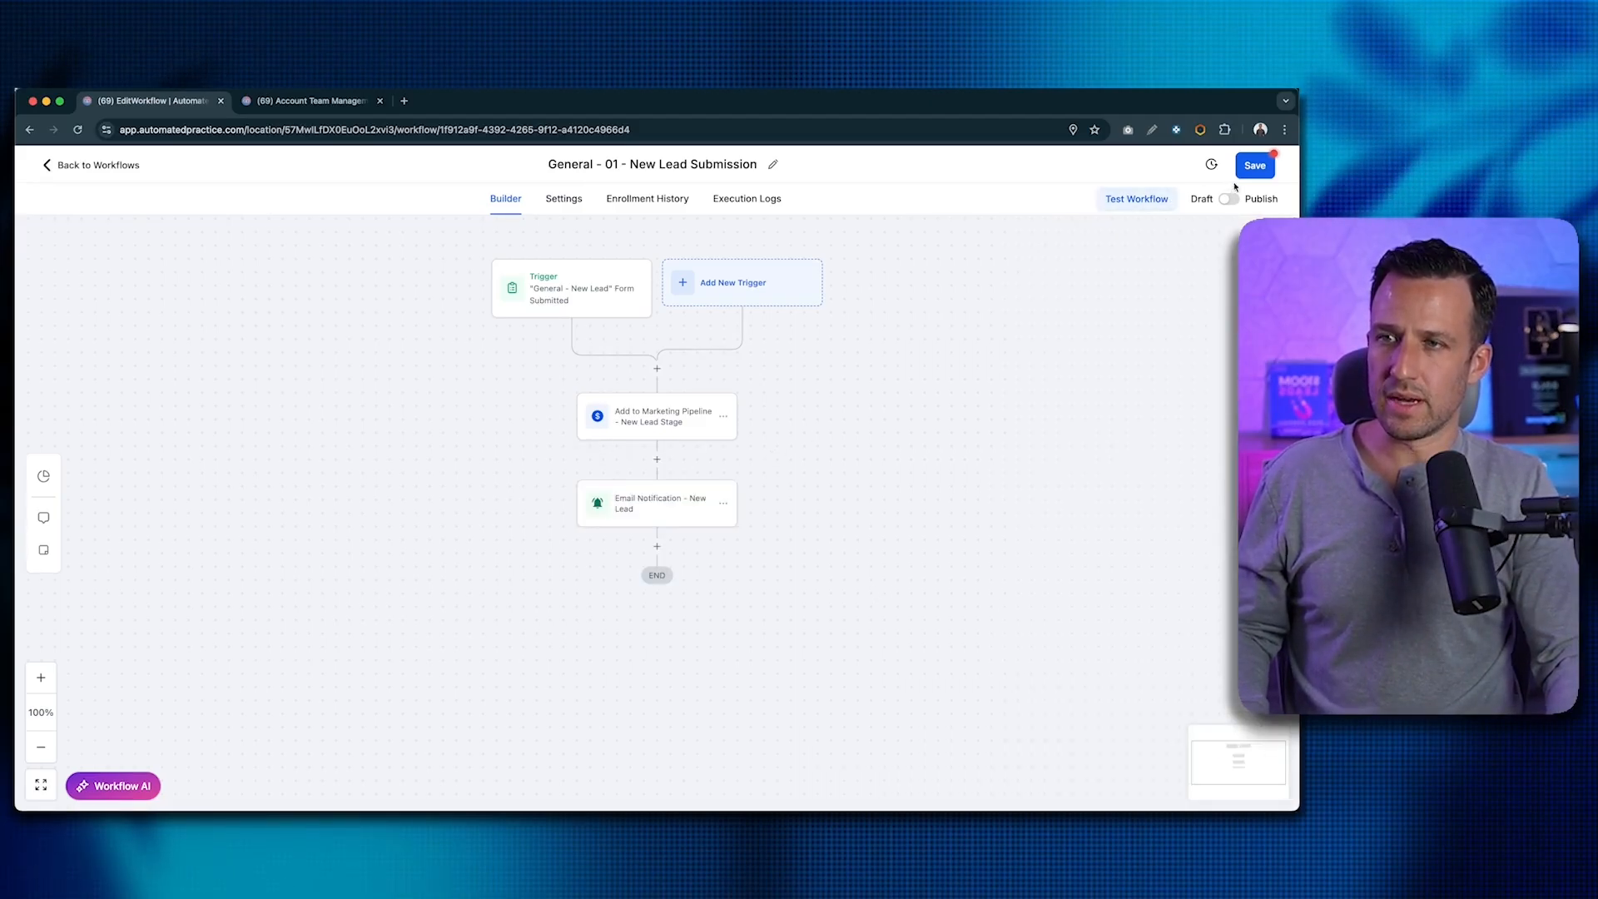
{"action": "left_click", "coordinate": [1252, 166]}
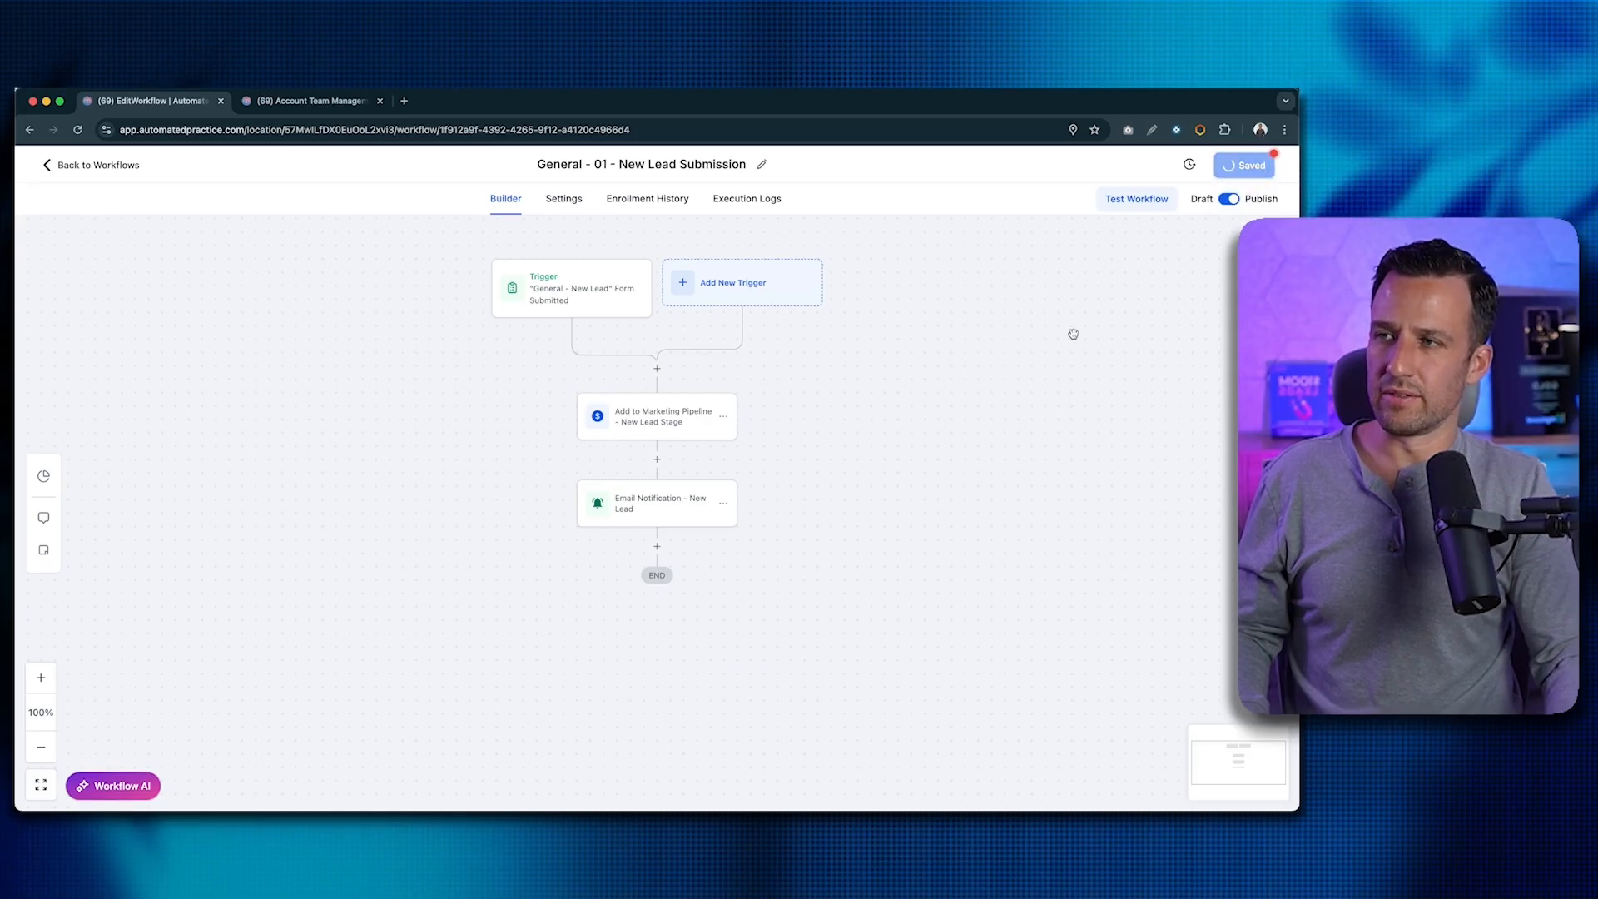